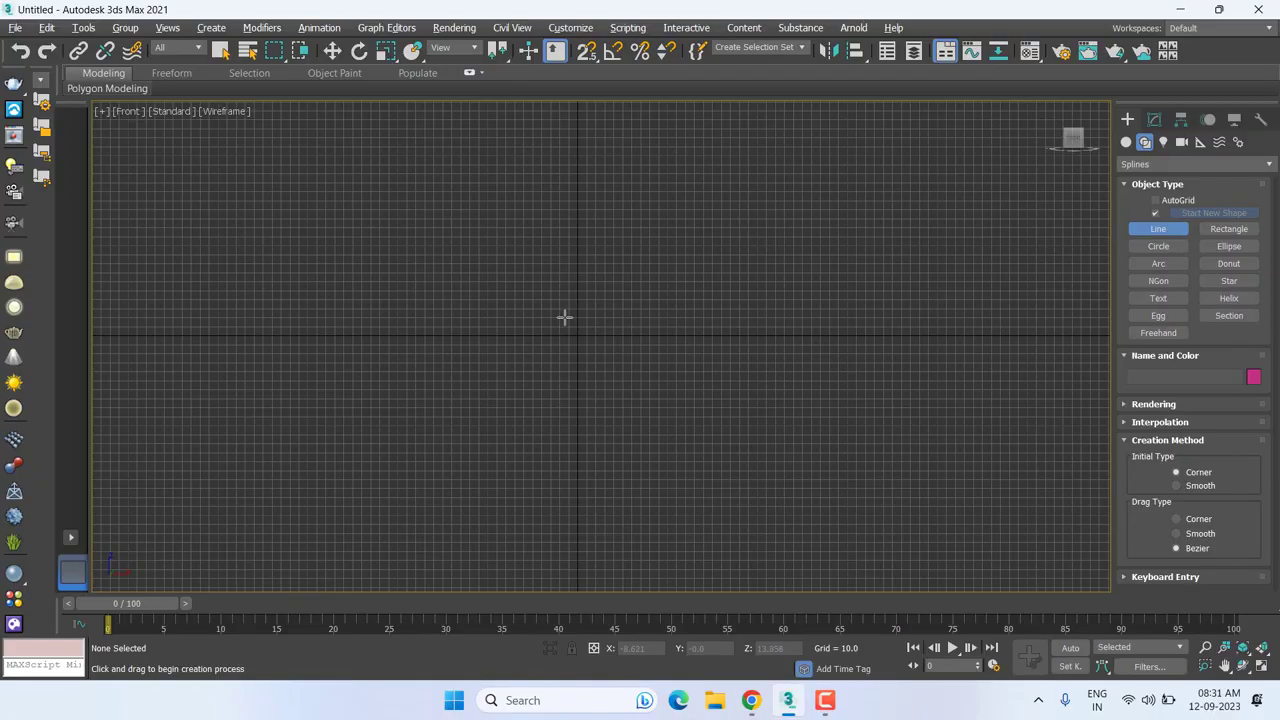
Step: Draw a stair-step line of right-angled steps, Line001, in the Front view
middle_click_drag(466, 280, 480, 323)
left_click(341, 224)
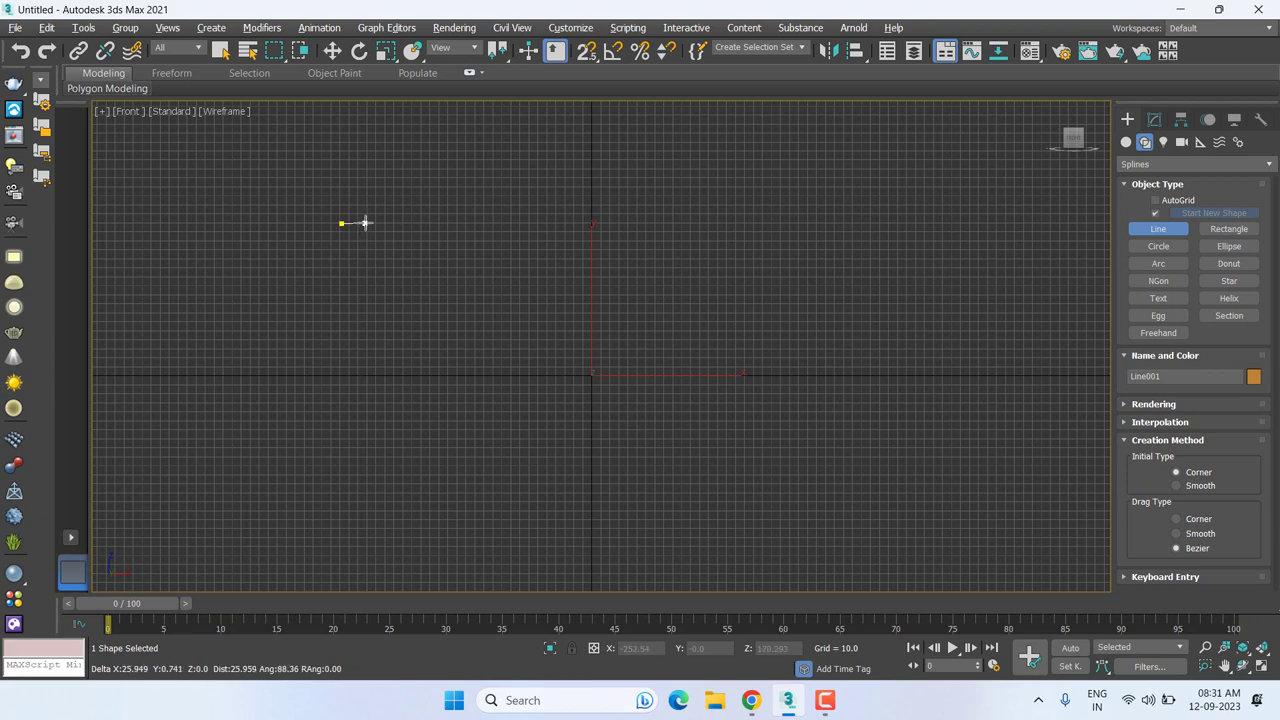
left_click(364, 223)
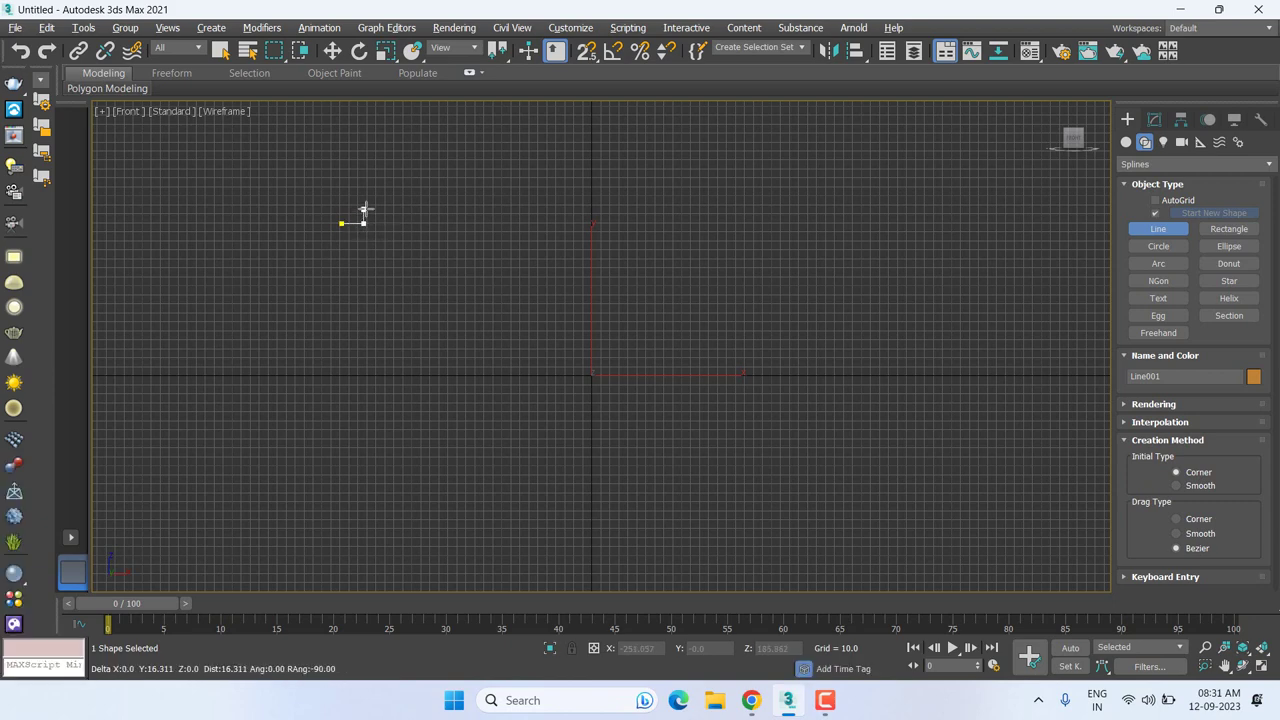
left_click(364, 209)
left_click(388, 209)
left_click(387, 191)
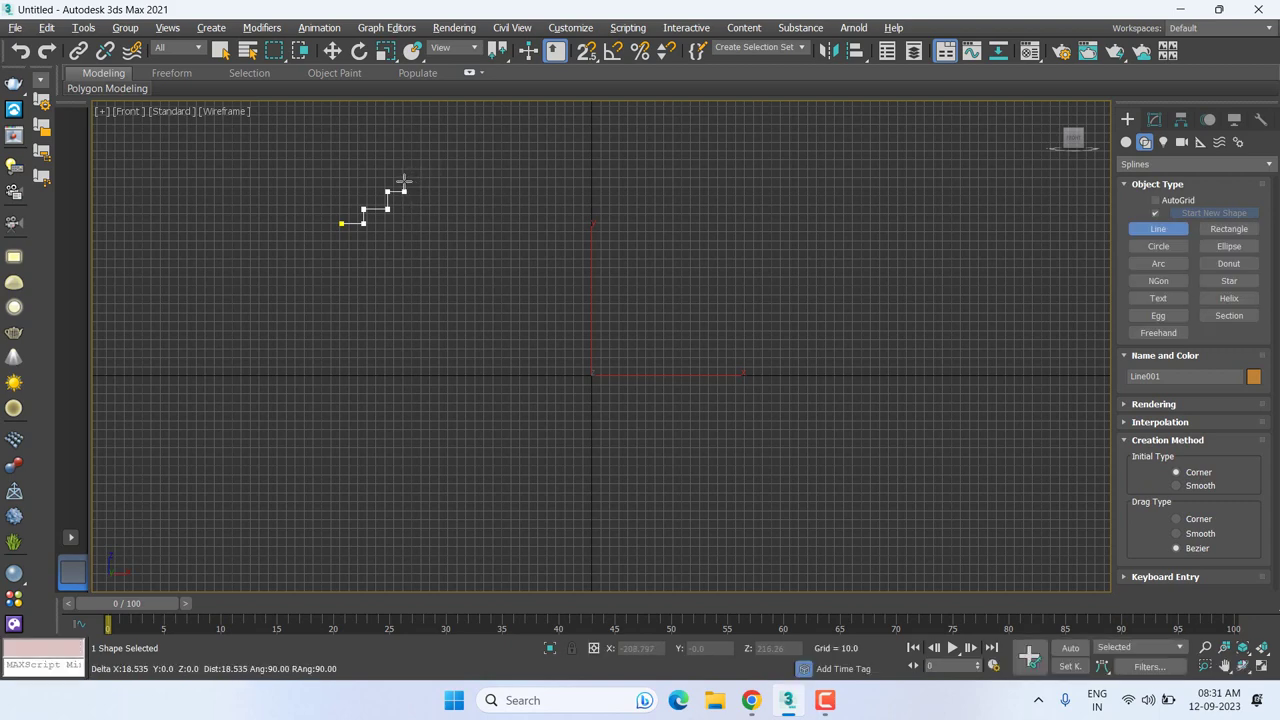
right_click(404, 182)
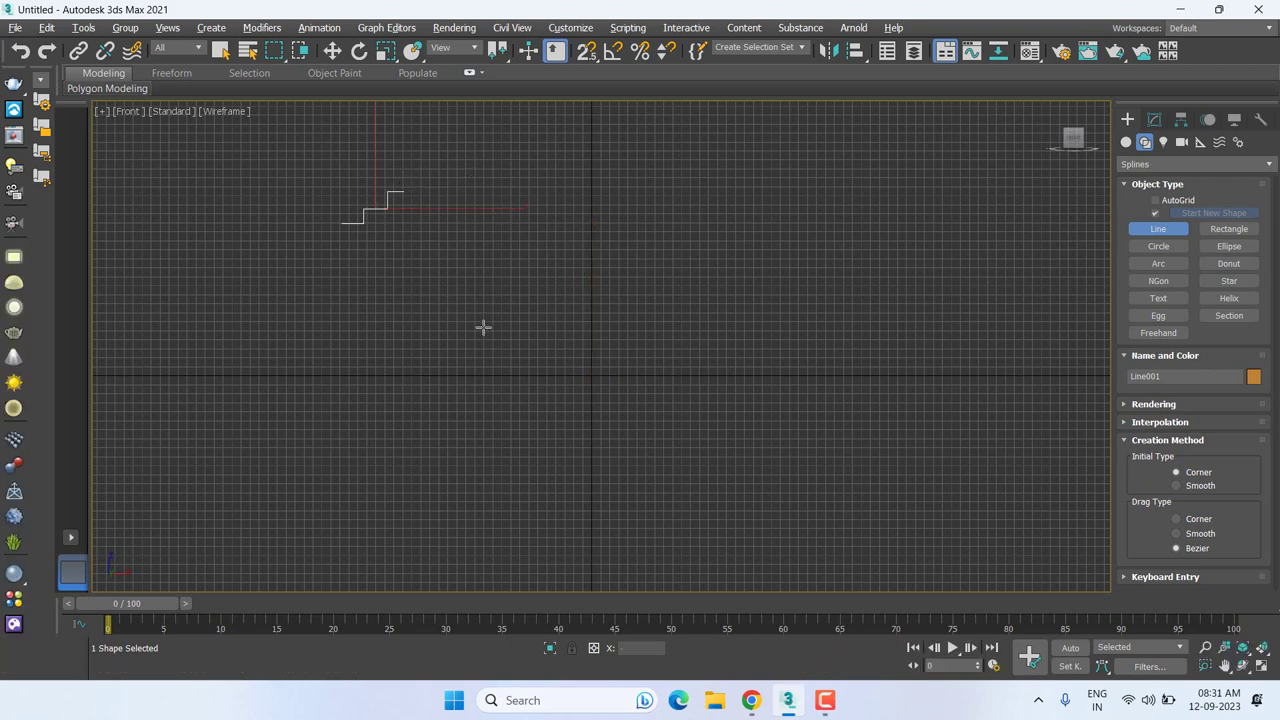
Step: At Spline sub-object level, Shift-drag a copy of the stepped spline to the right
key("w")
left_click(1160, 121)
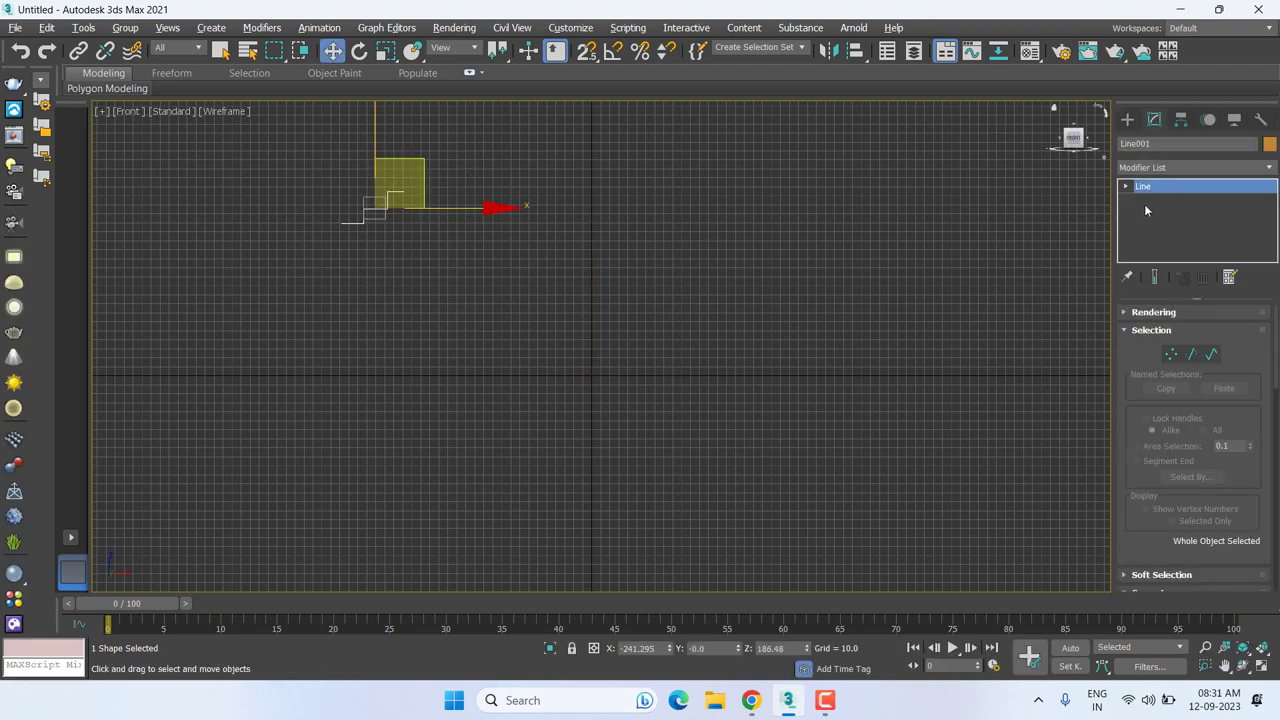
left_click(1153, 228)
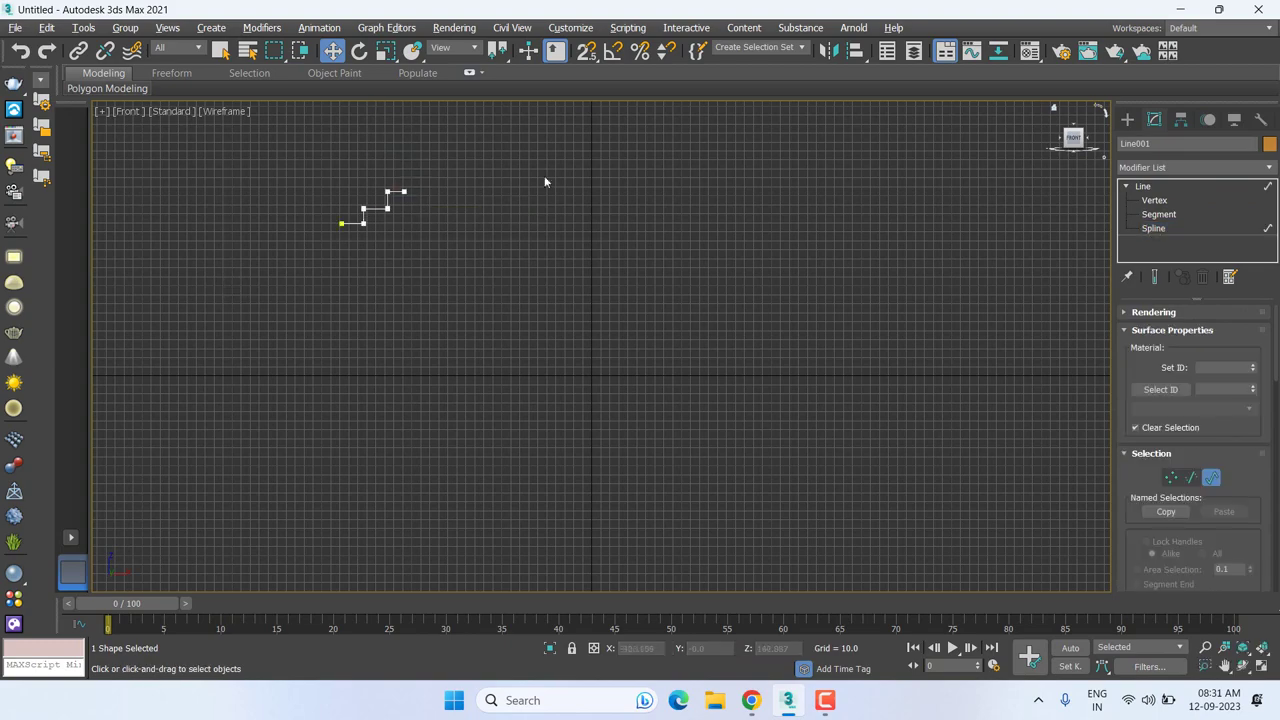
left_click(343, 222)
middle_click_drag(320, 220, 342, 357)
scroll(342, 357, "up", 2)
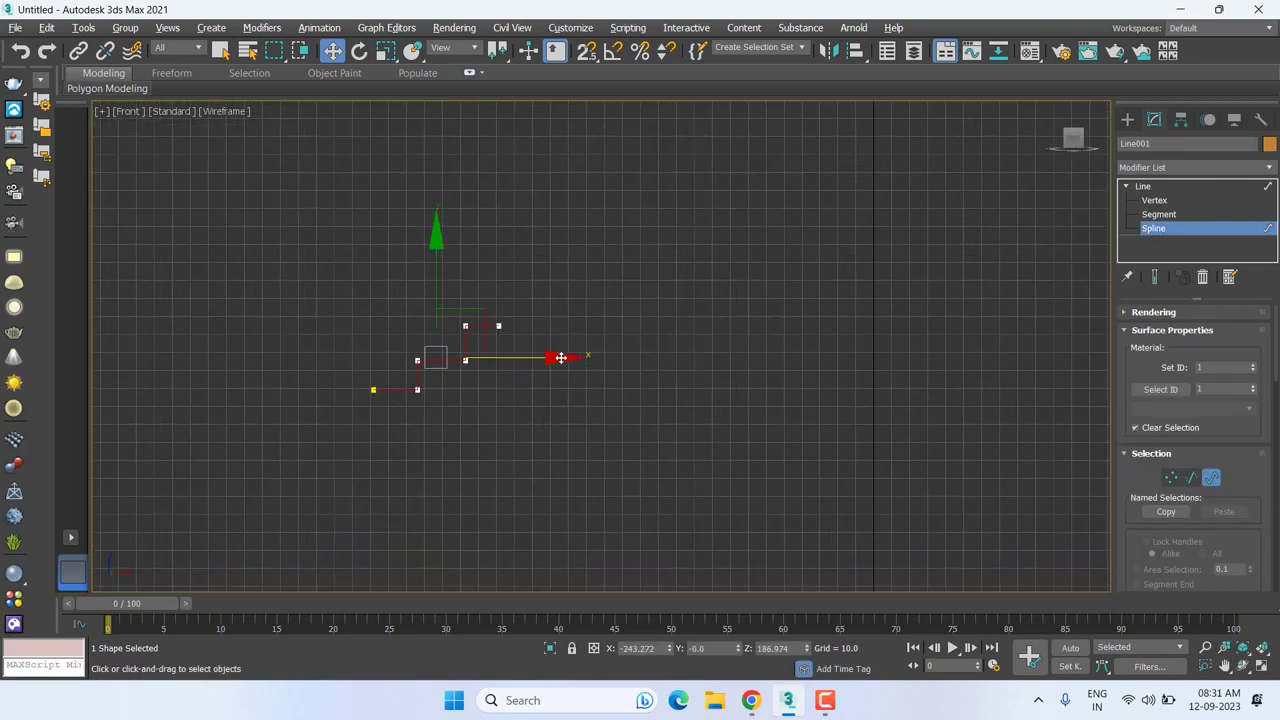
left_click_drag(521, 357, 757, 357, "shift")
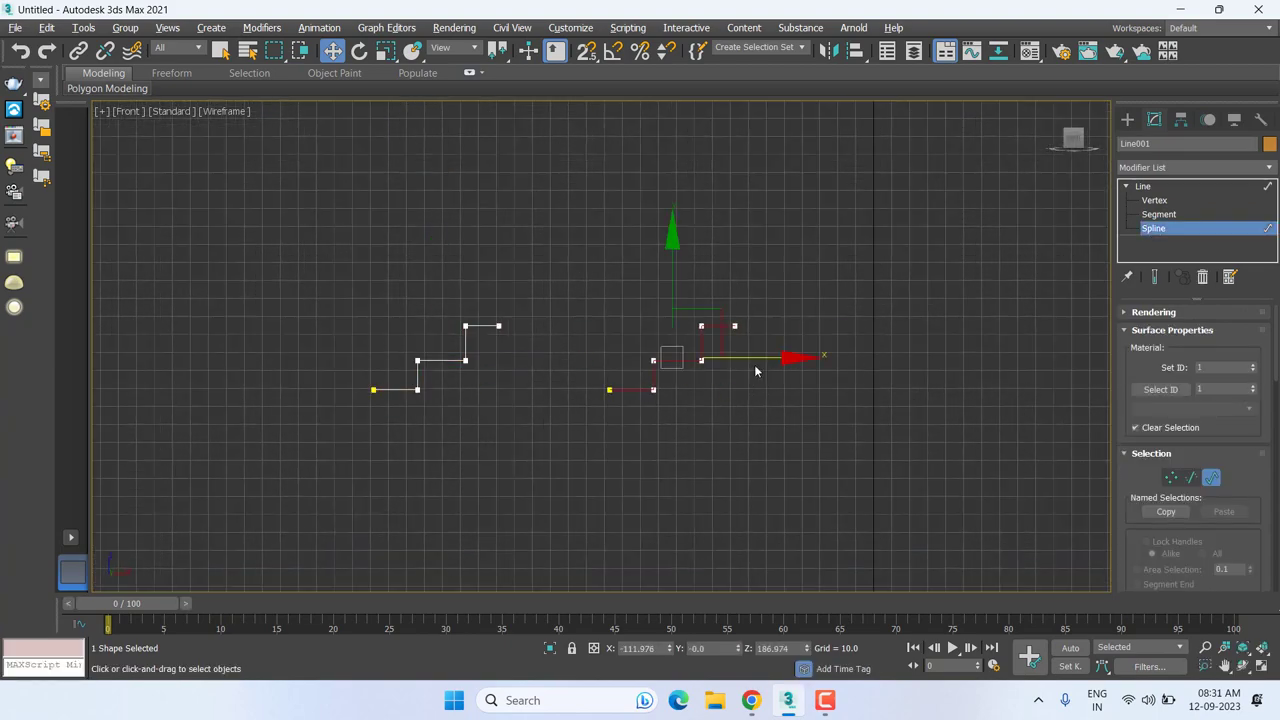
Step: Set Angle Snap to 45 degrees and rotate the copied spline
key("e")
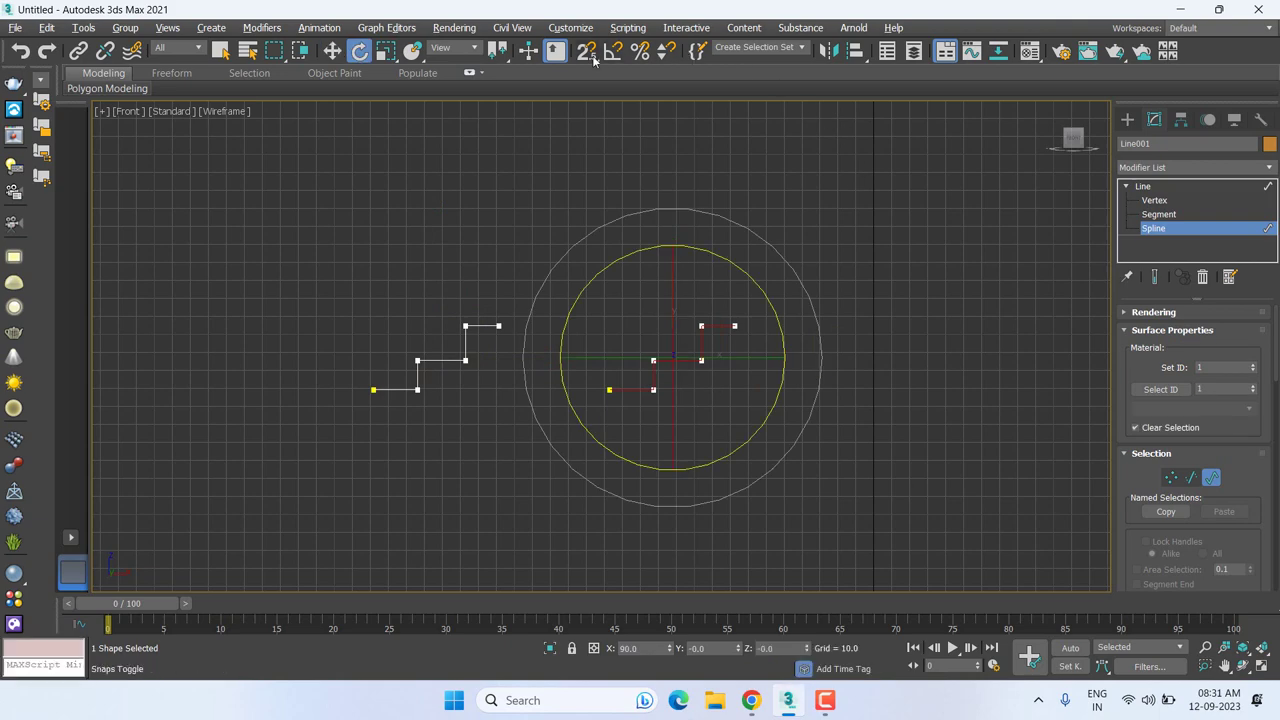
right_click(613, 55)
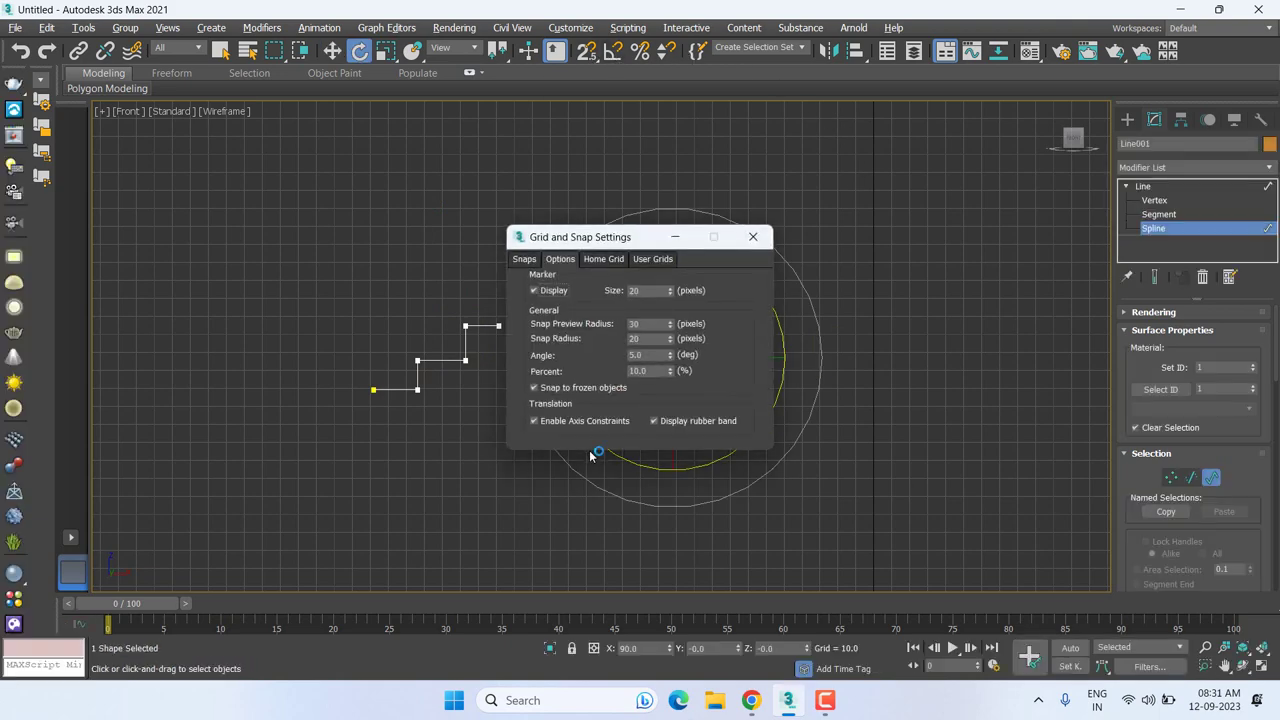
double_click(638, 355)
type("45")
key("Return")
left_click(753, 237)
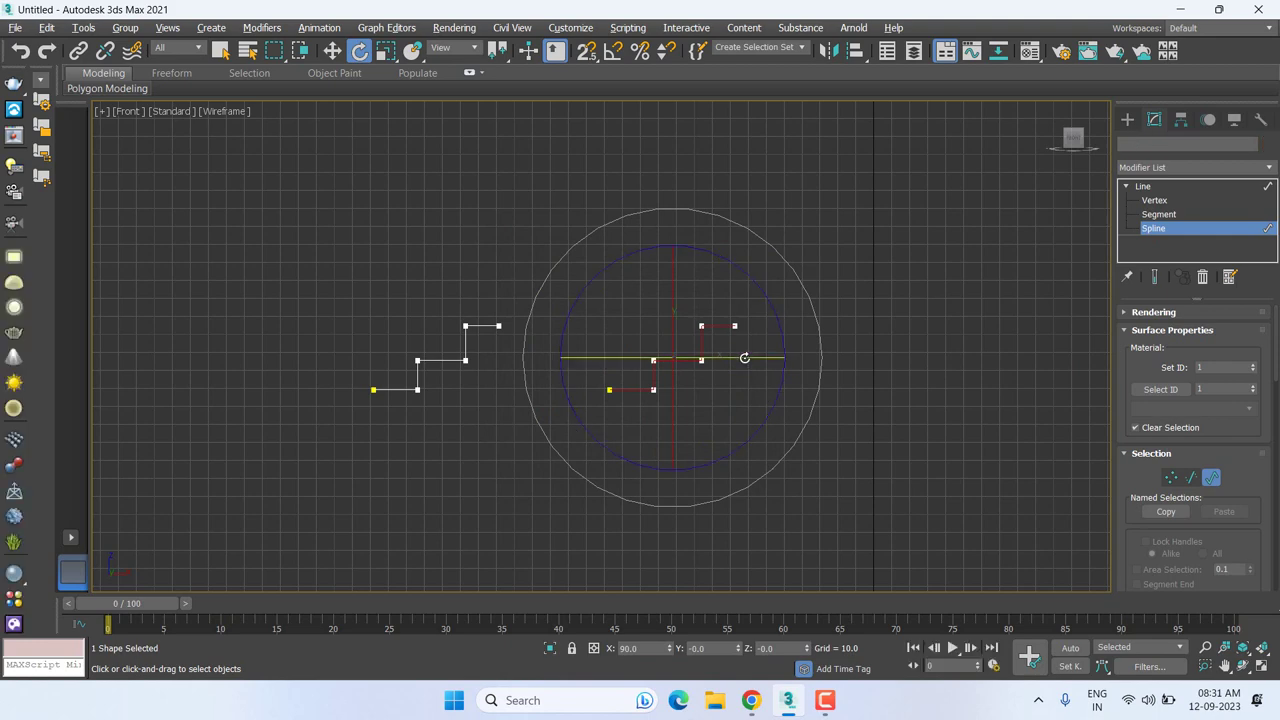
left_click_drag(738, 358, 727, 358)
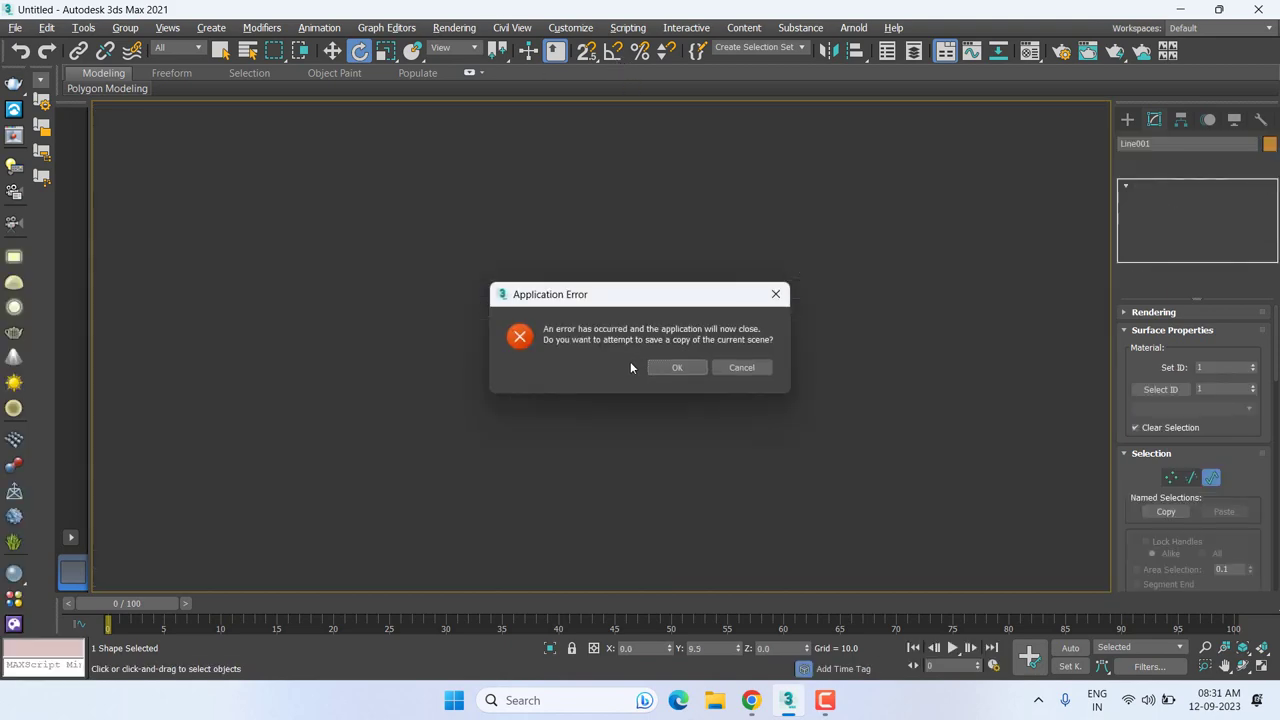
Step: Save the recovery copy, cancel the error report, and minimize the meeting window
left_click(688, 369)
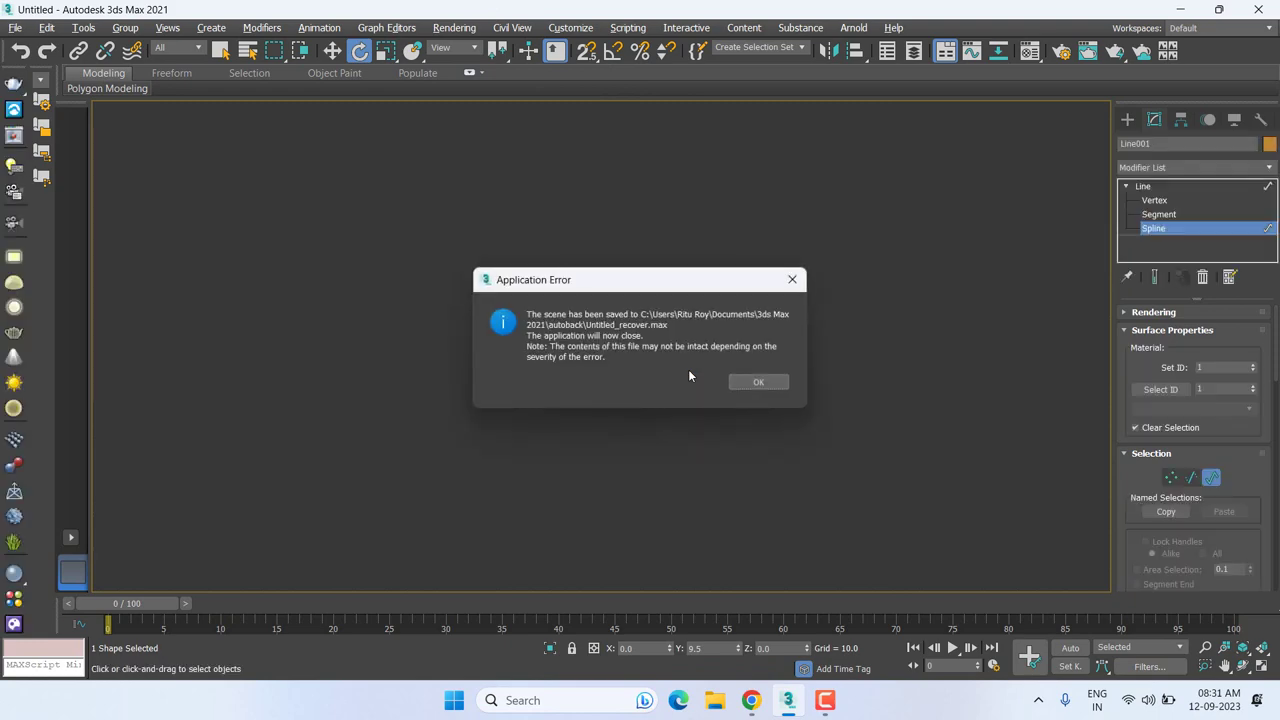
left_click(786, 388)
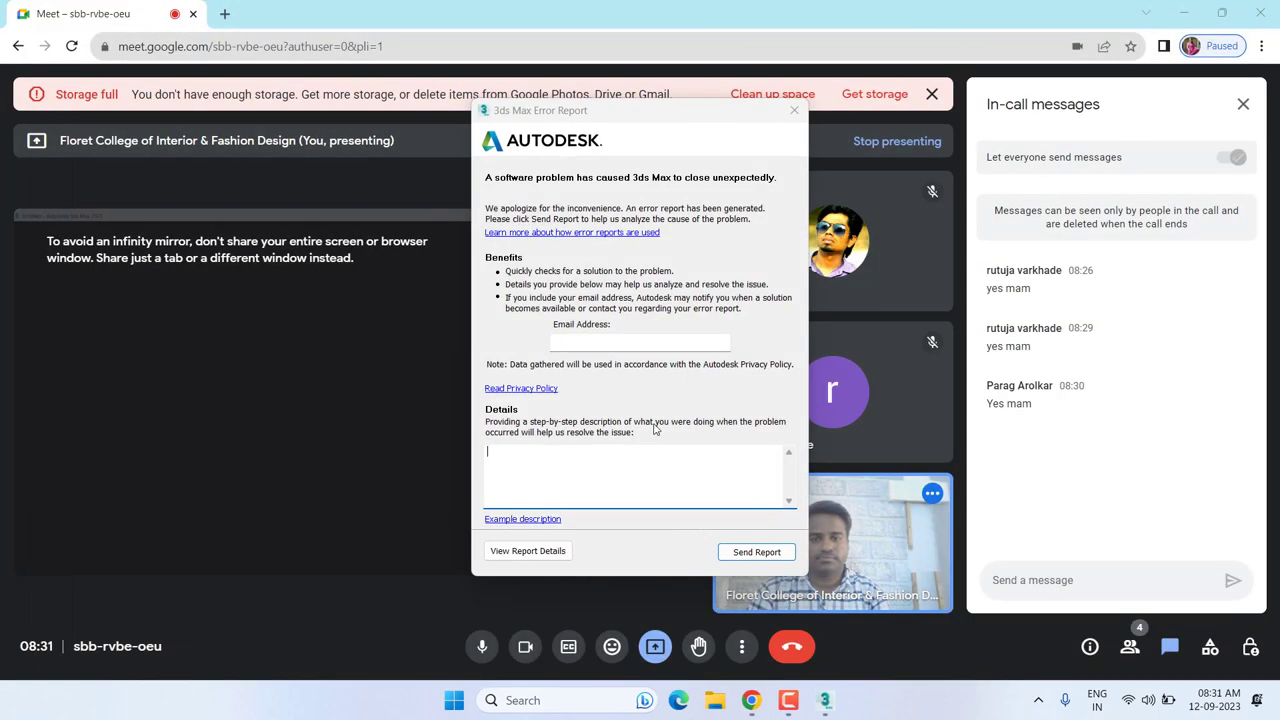
left_click(794, 114)
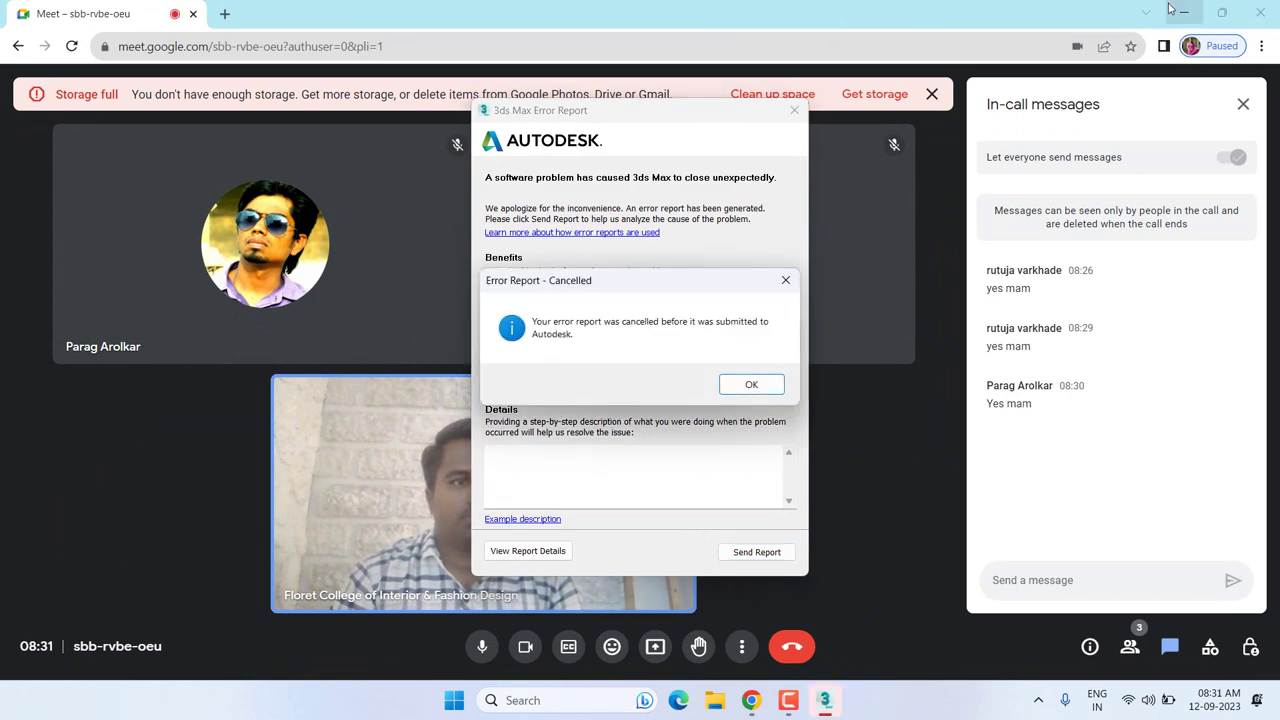
left_click(766, 386)
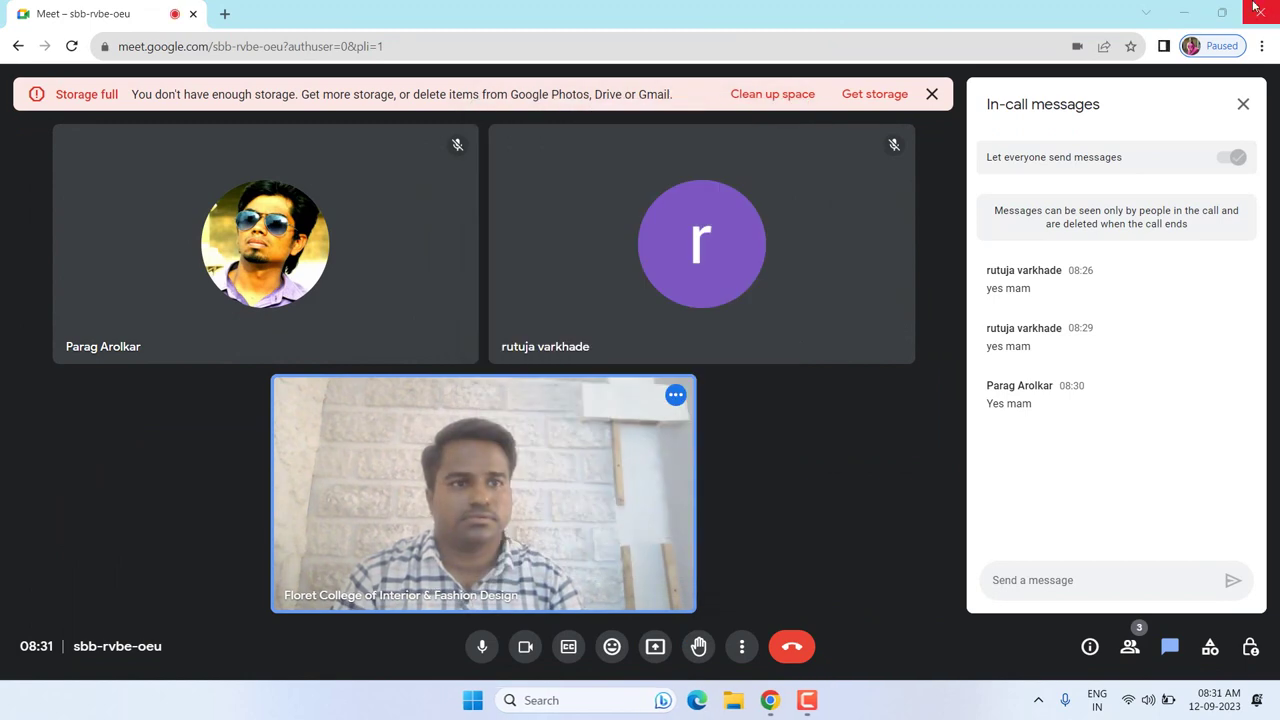
left_click(1184, 14)
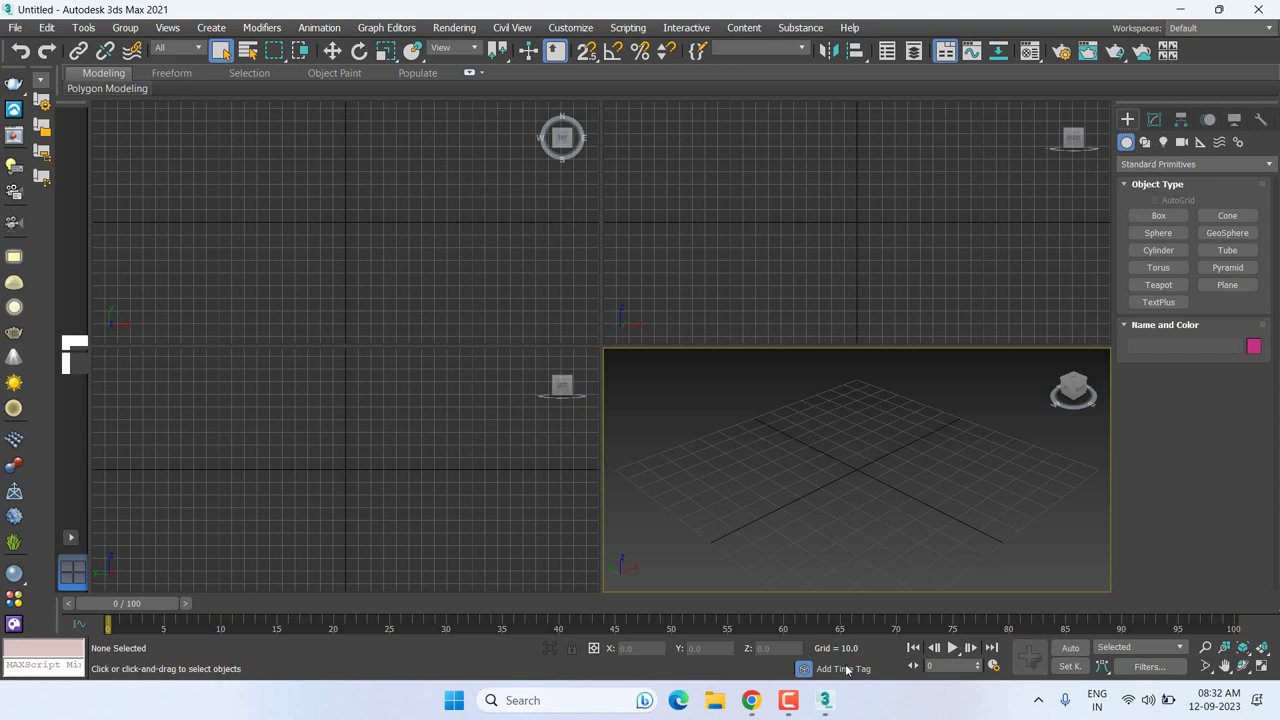
mouse_move(751, 700)
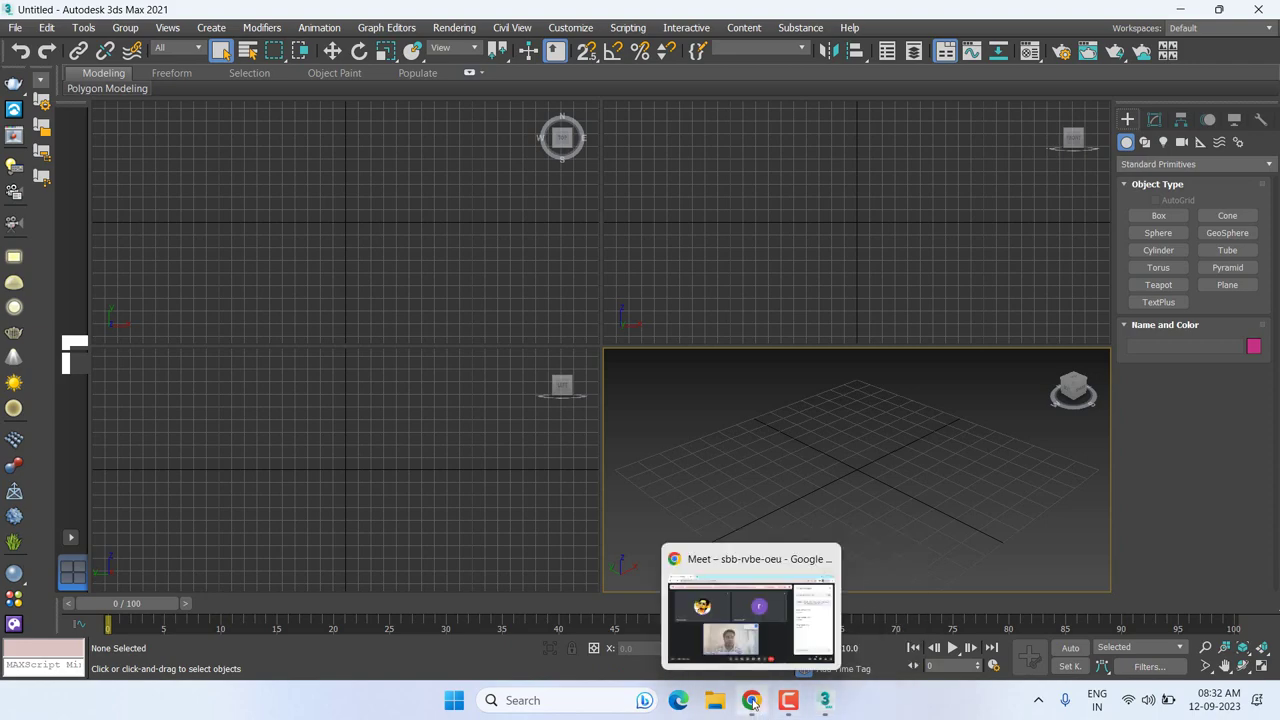
Step: Present the 3ds Max window to the Google Meet call from the Window tab
left_click(727, 571)
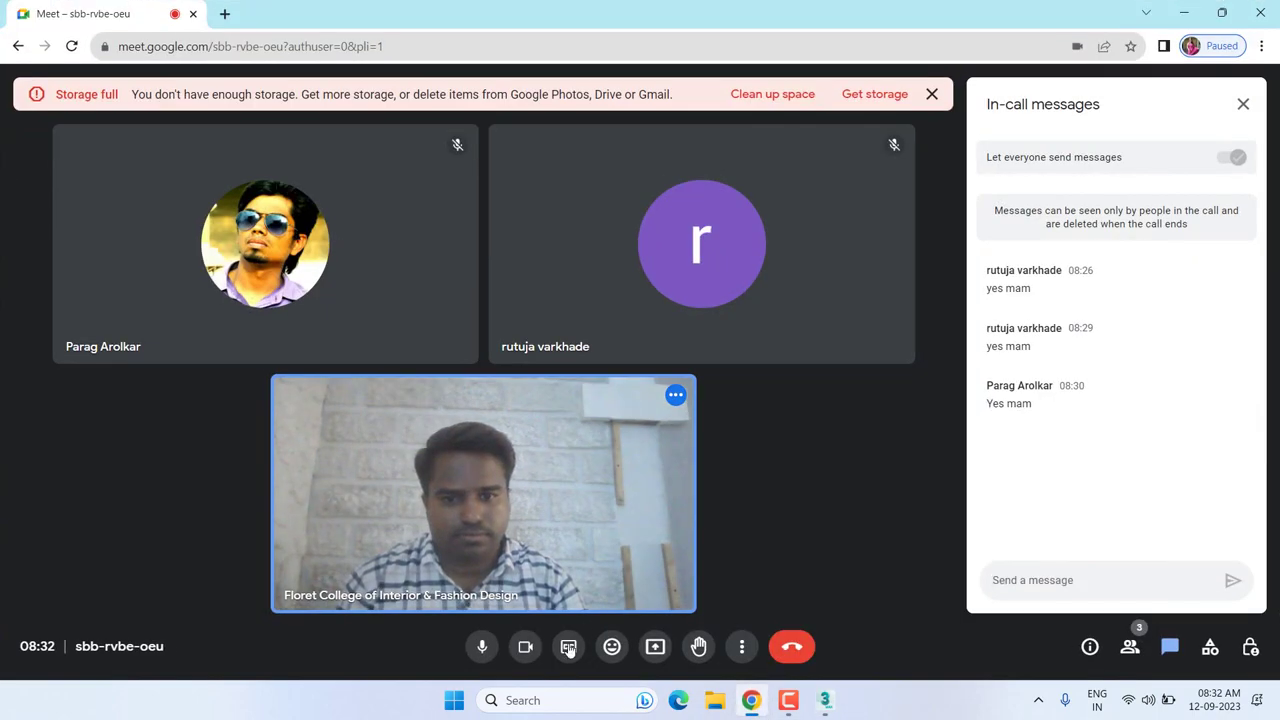
left_click(656, 654)
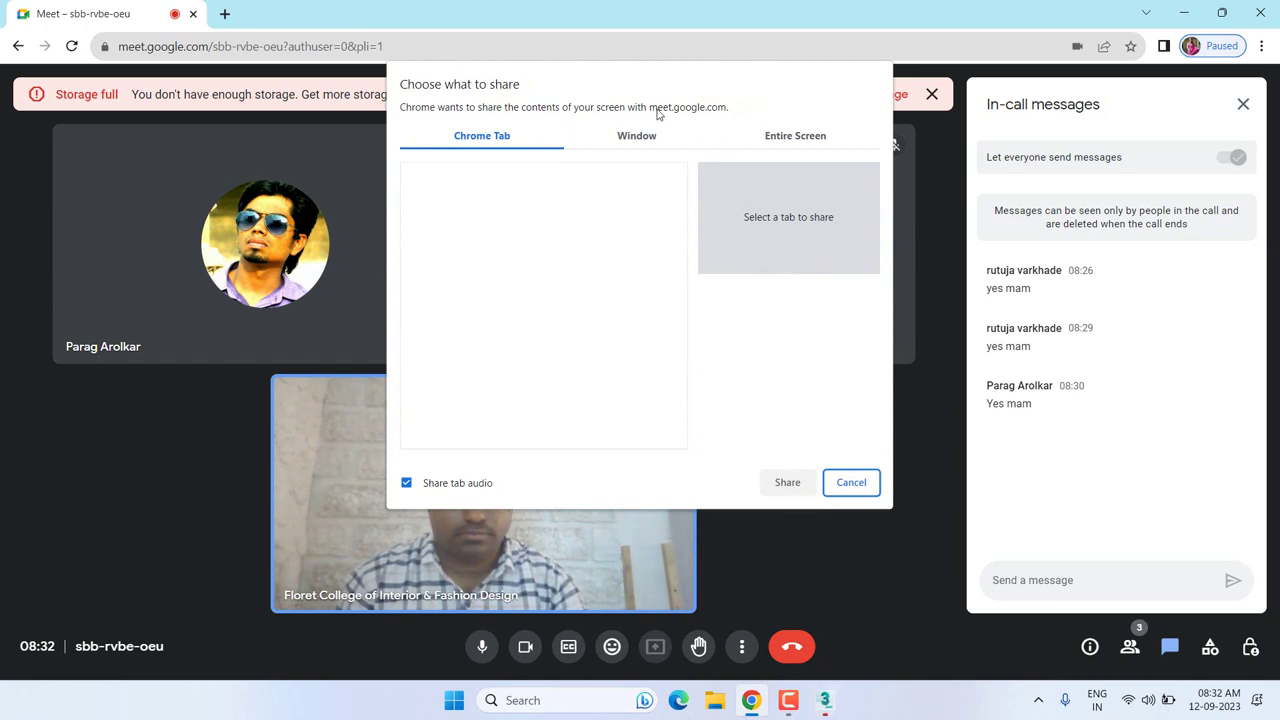
left_click(637, 135)
left_click(629, 219)
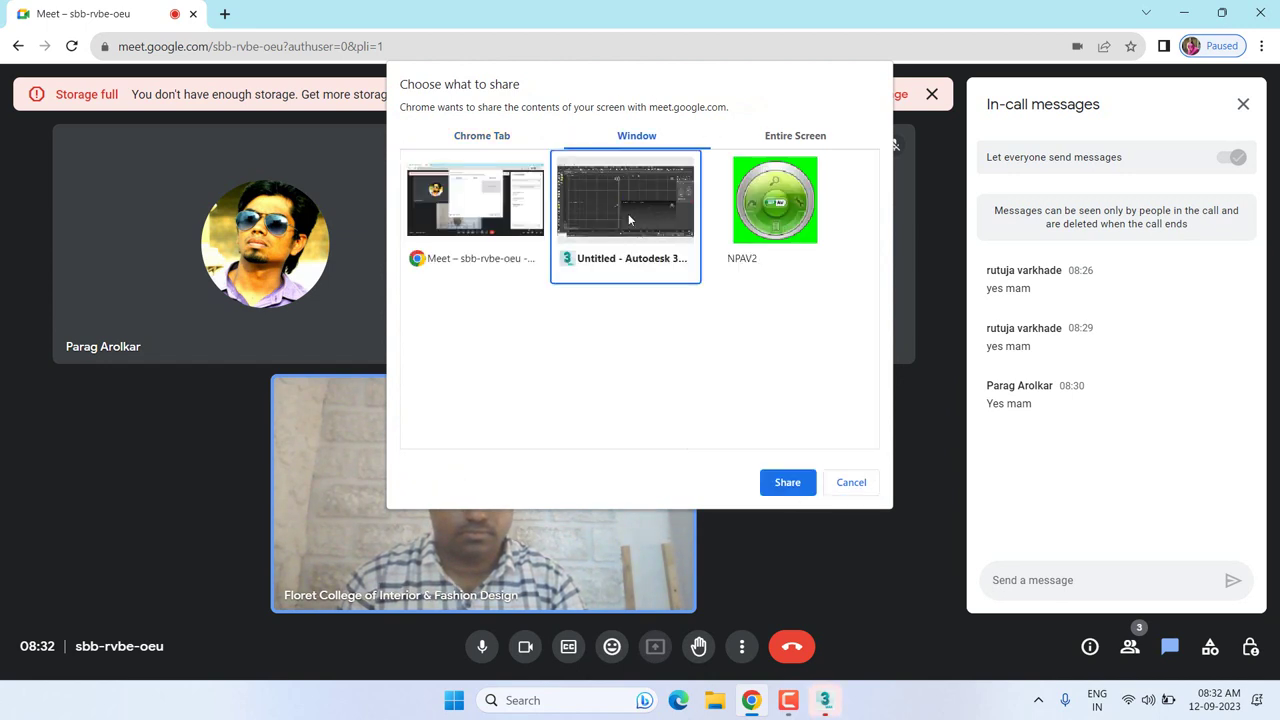
left_click(799, 484)
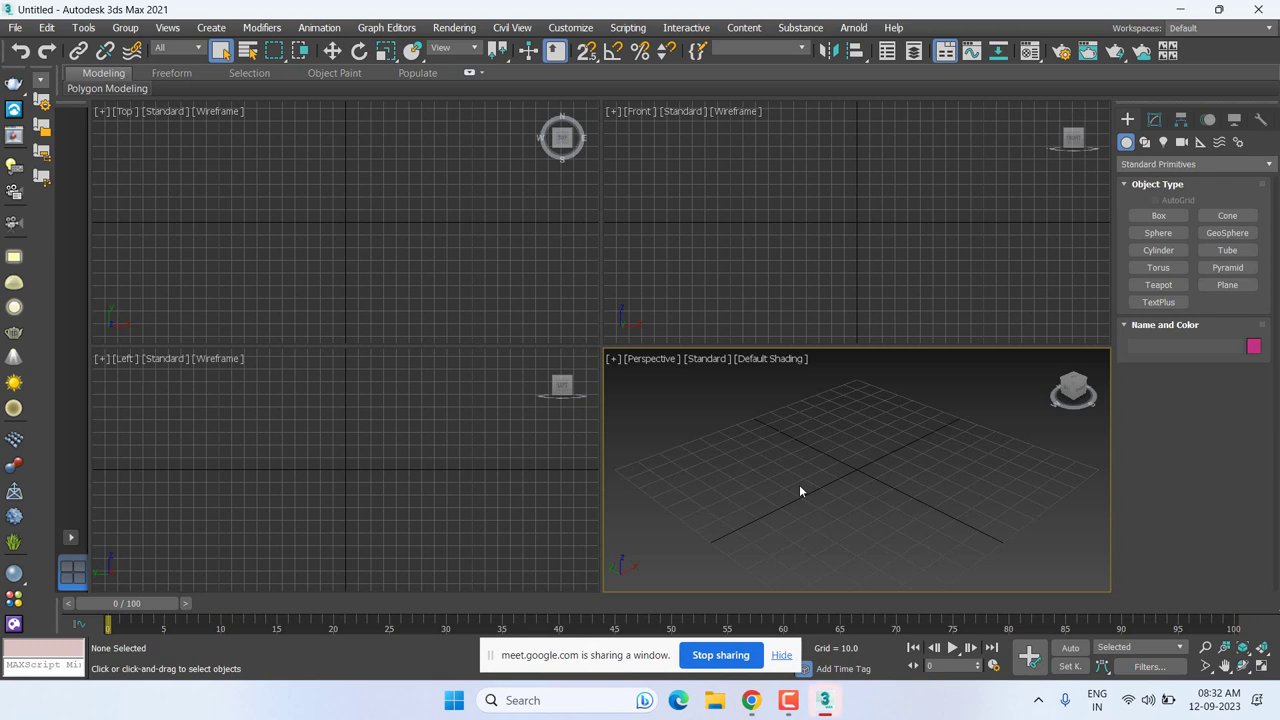
Step: Draw a closed four-sided Line spline in the Top view
left_click(781, 656)
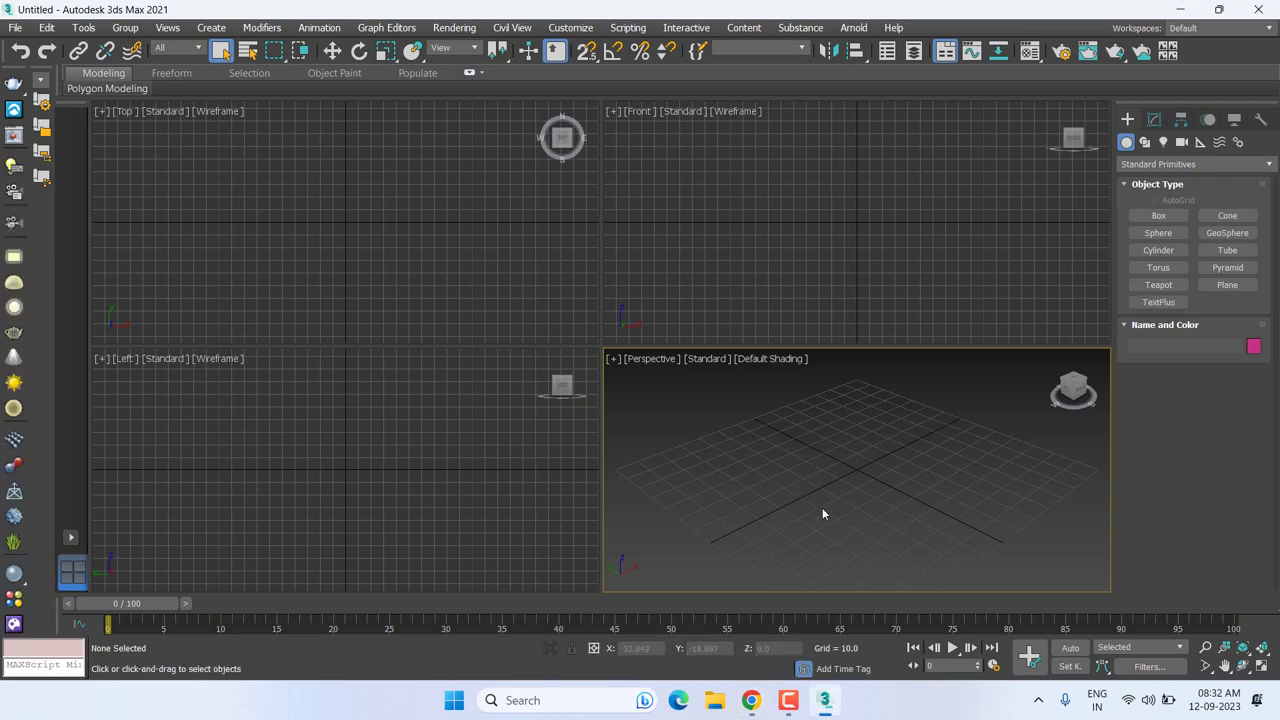
left_click(1145, 142)
left_click(1158, 230)
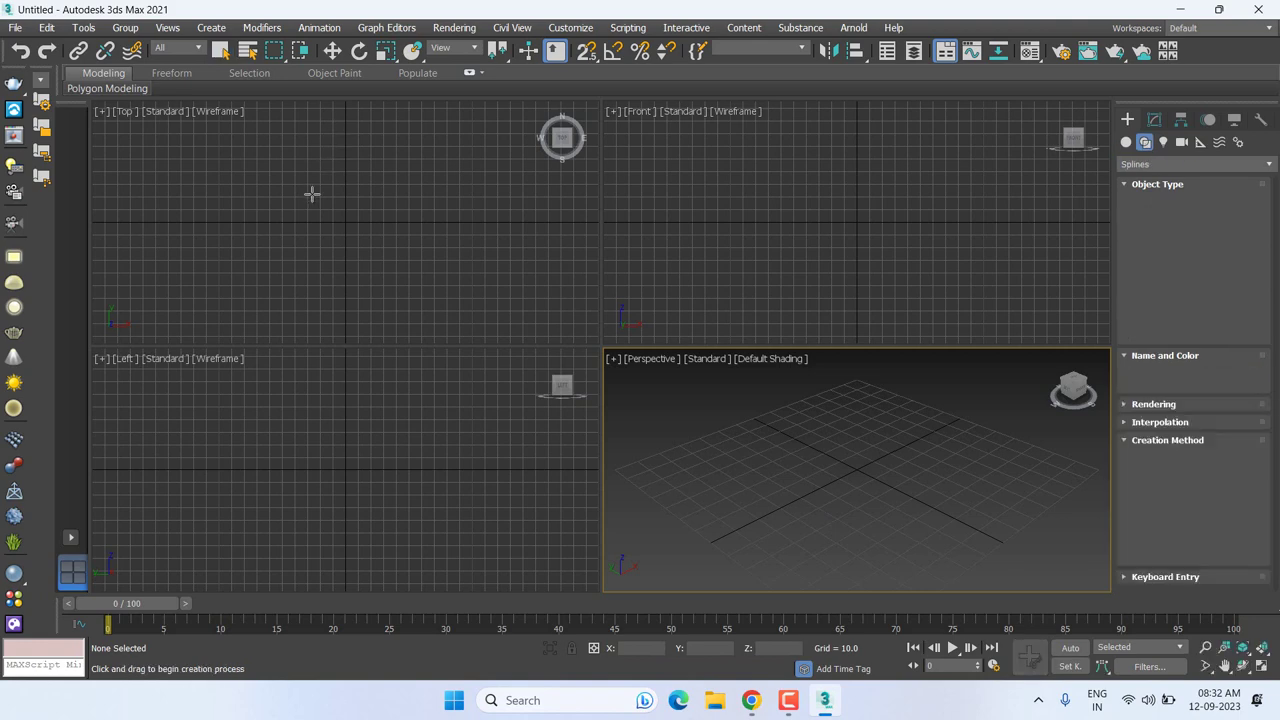
left_click(260, 163)
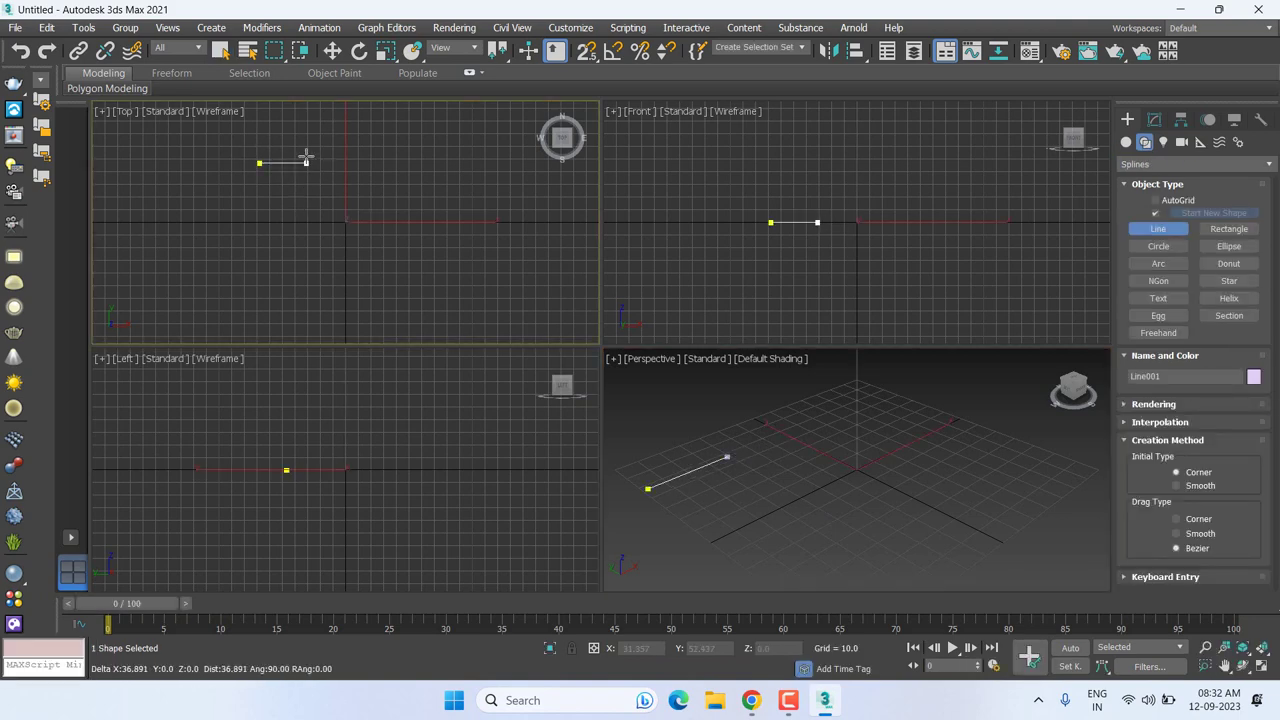
left_click(303, 163)
left_click(328, 206)
right_click(263, 232)
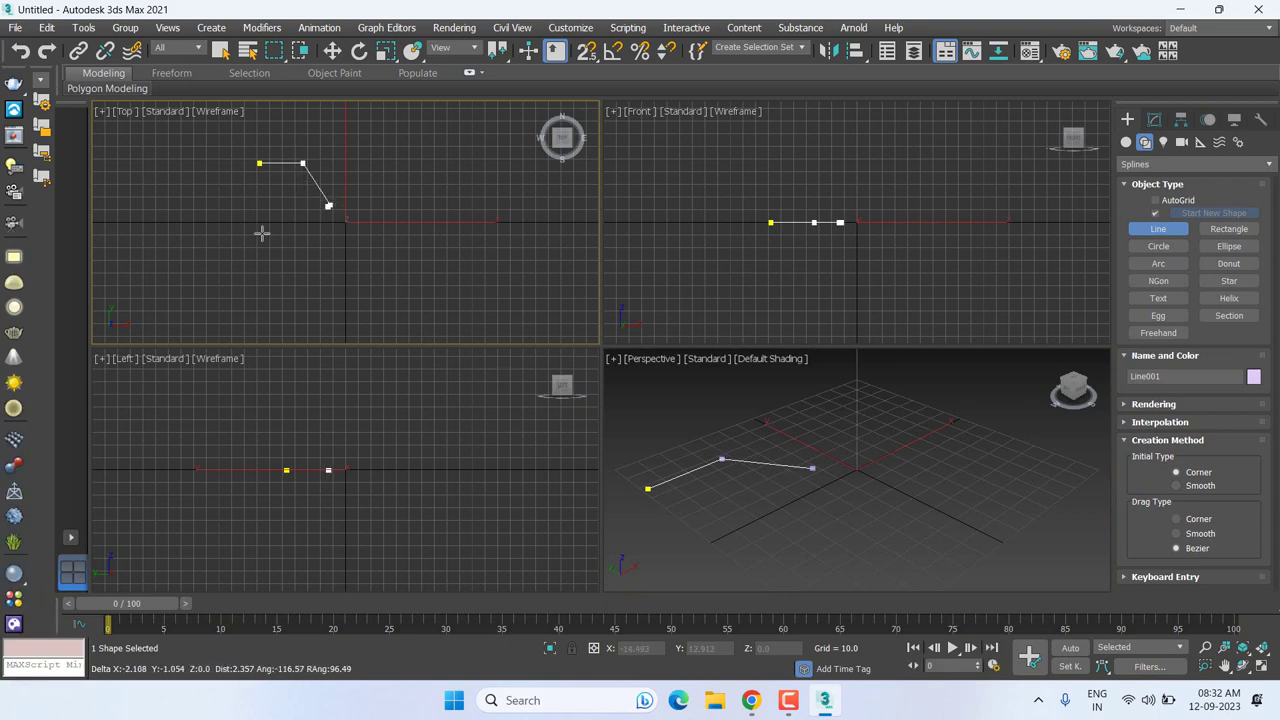
left_click(257, 232)
left_click(260, 166)
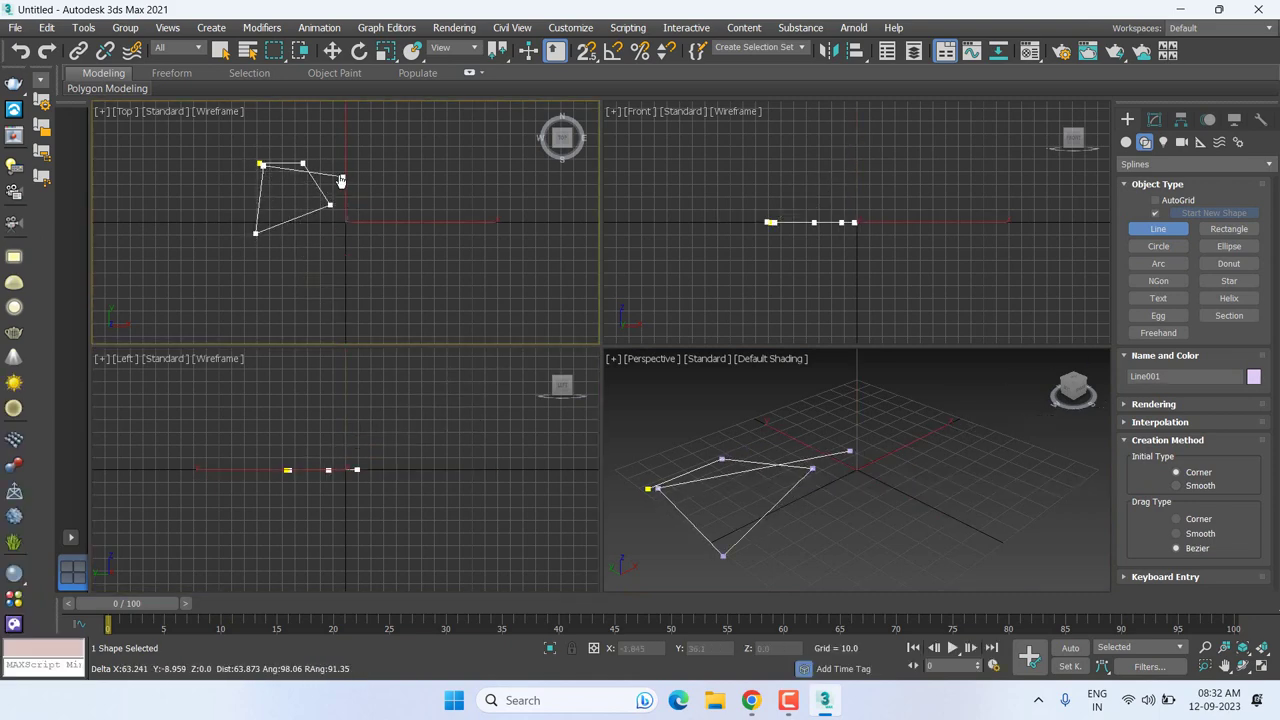
left_click(261, 165)
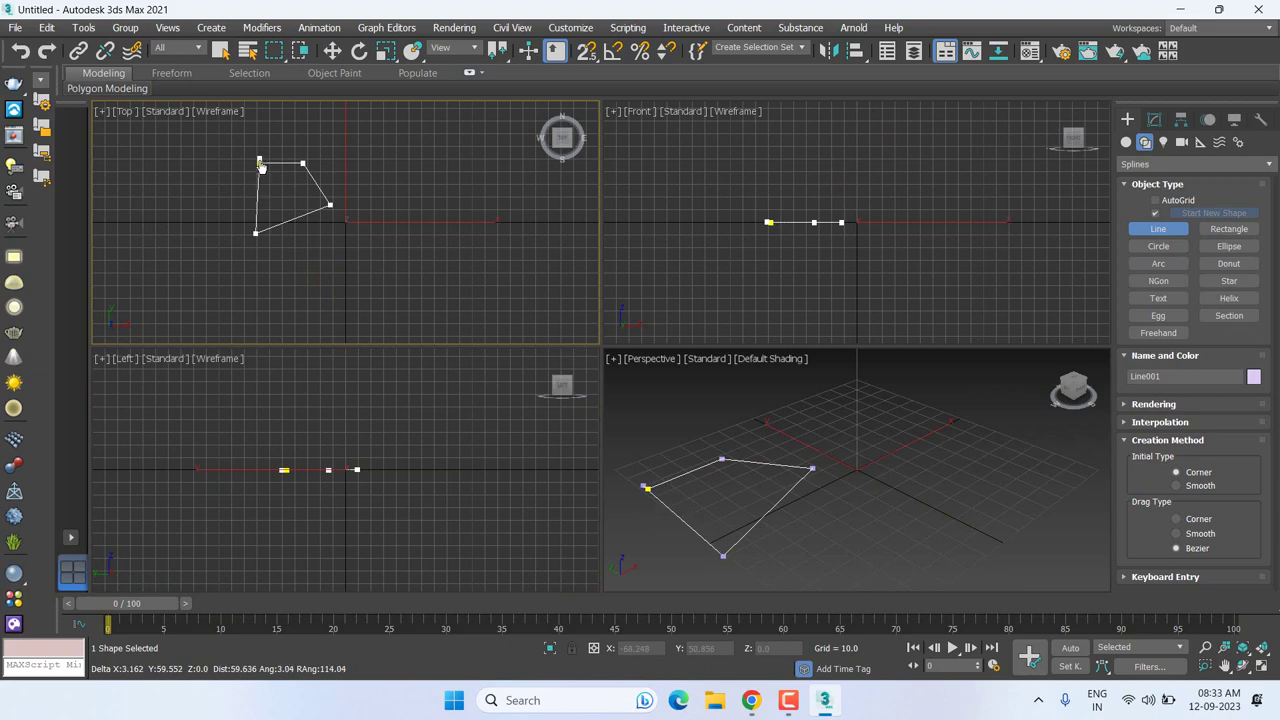
left_click(618, 360)
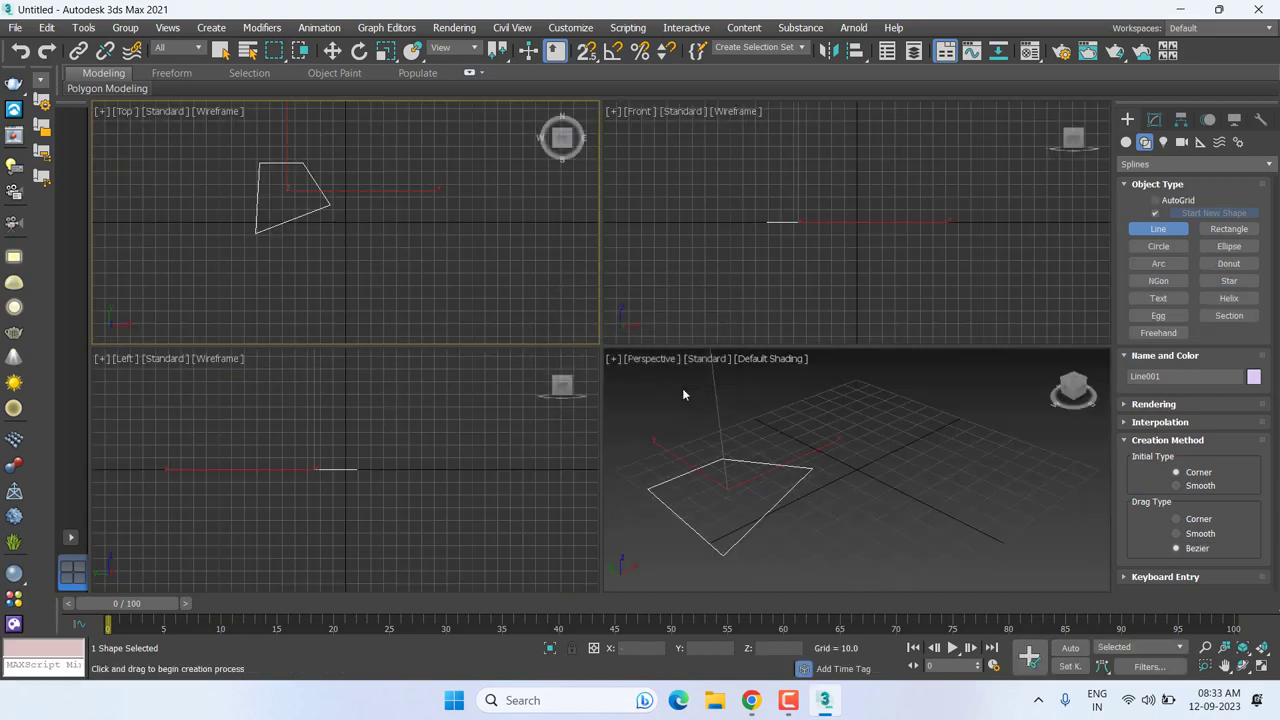
Step: Zoom out the viewports and start a new Line, shifting the Top view for room
key("e")
scroll(829, 443, "down", 2)
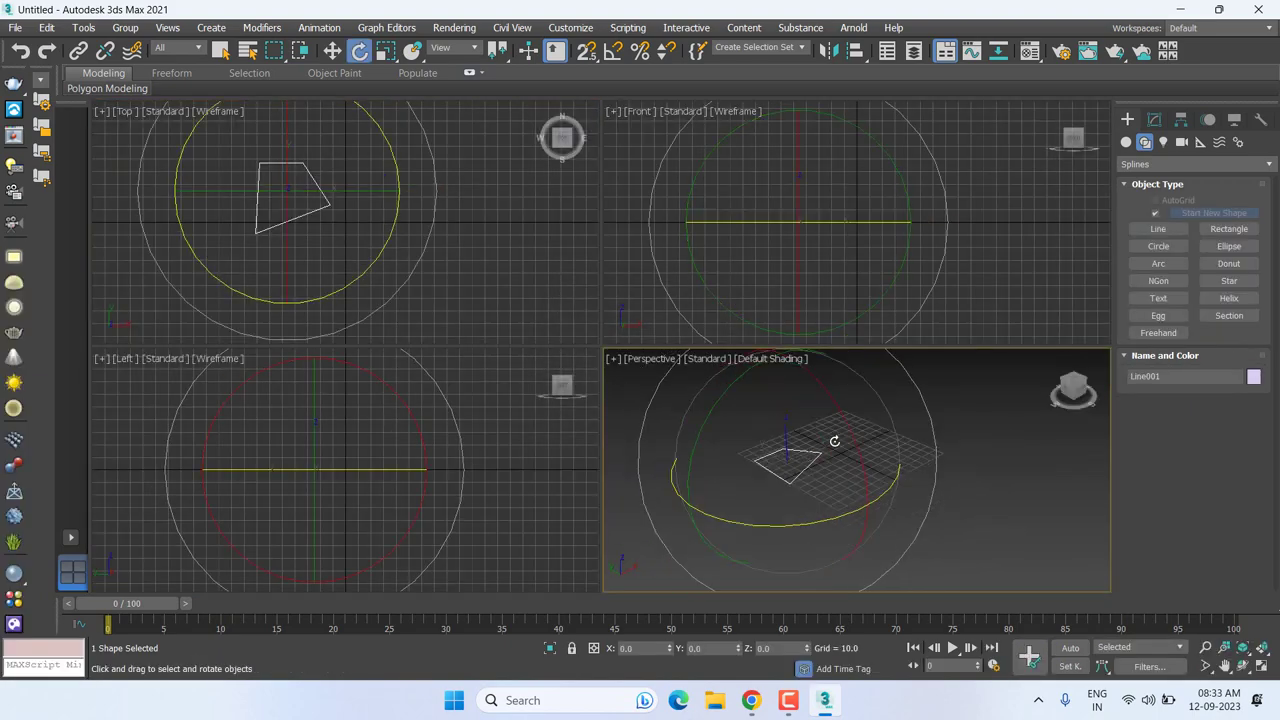
scroll(834, 441, "down", 2)
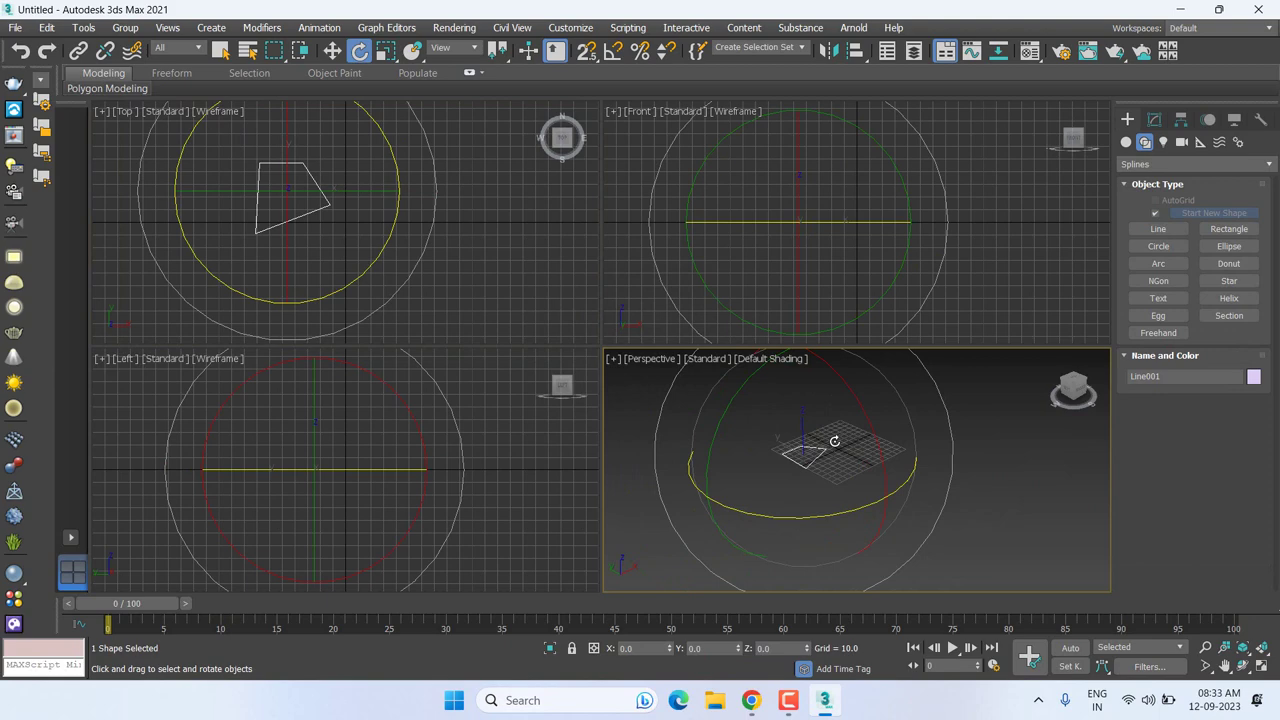
scroll(830, 447, "down", 2)
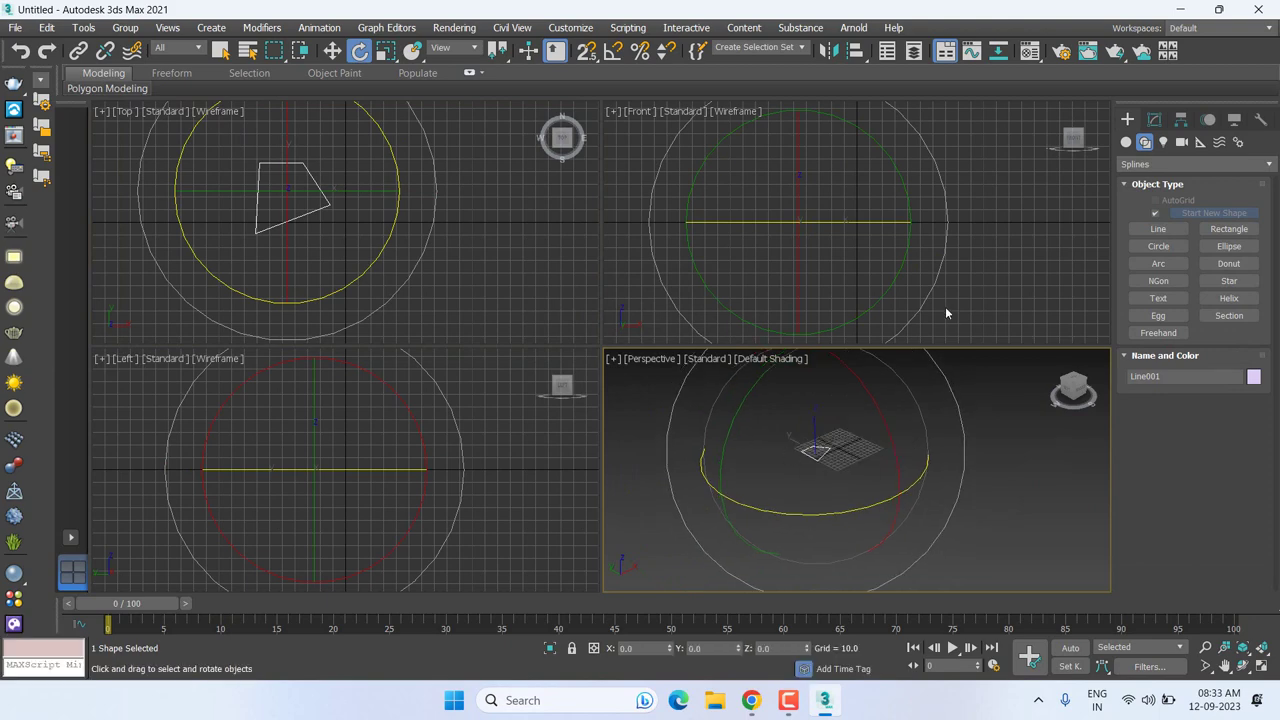
scroll(461, 244, "down", 3)
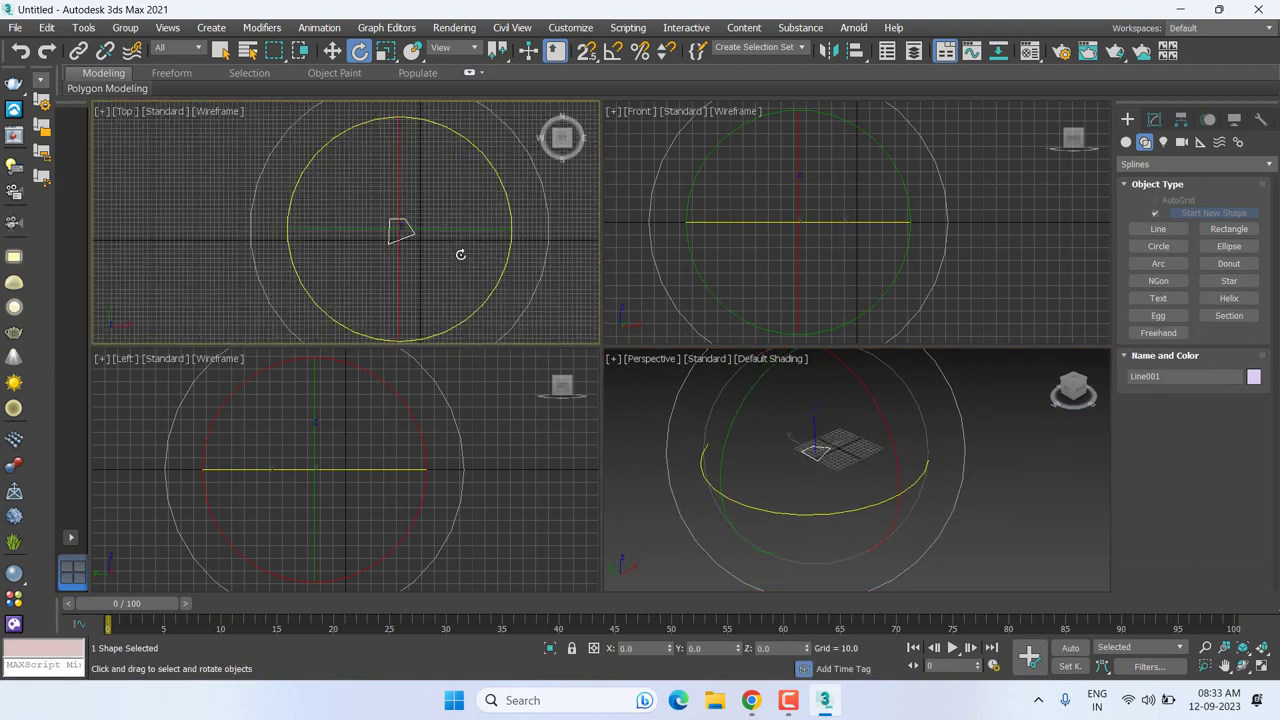
left_click_drag(961, 248, 961, 300)
left_click(1158, 229)
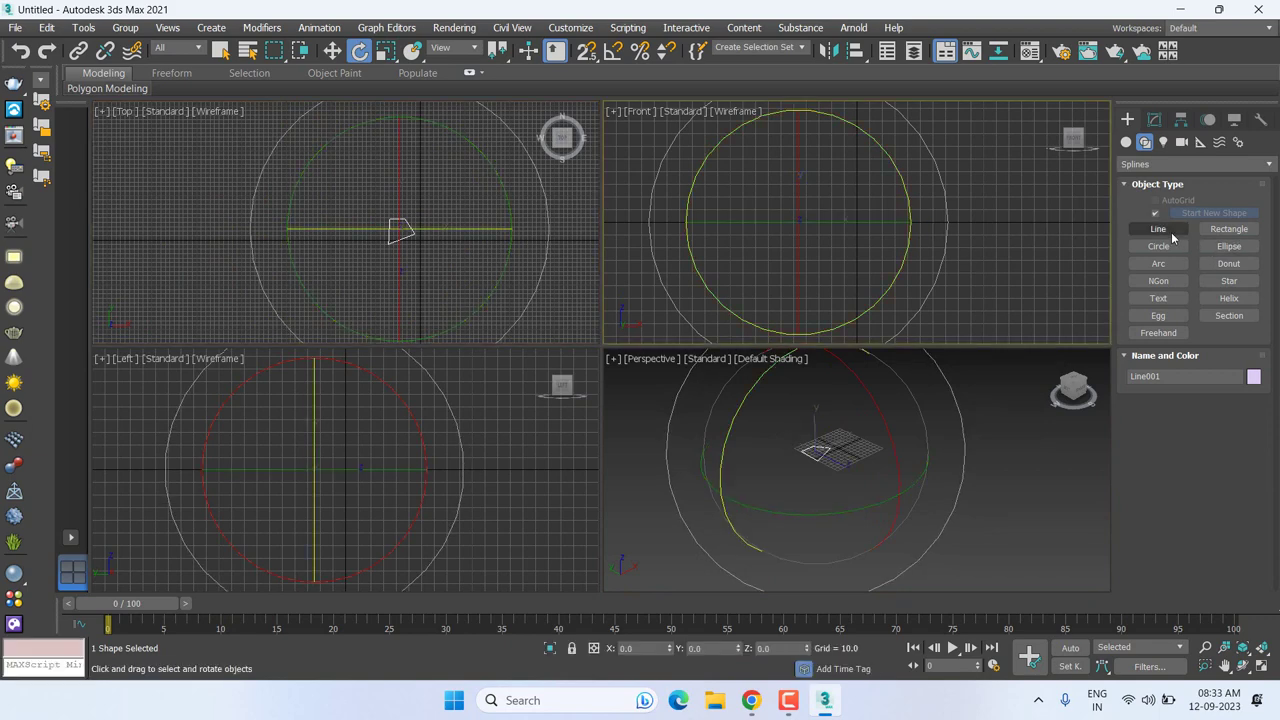
middle_click_drag(381, 204, 117, 220)
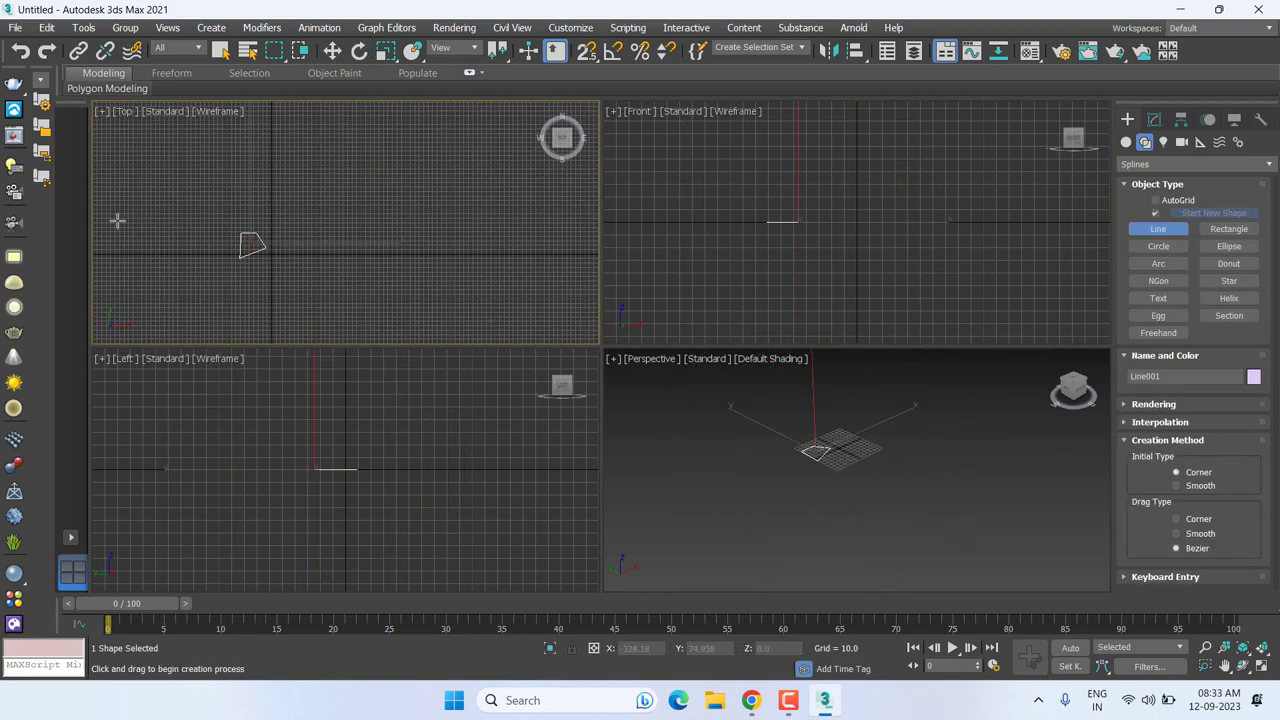
Step: Draw an open three-point line, Line002, in the Top view and open its Modifier List
left_click(360, 148)
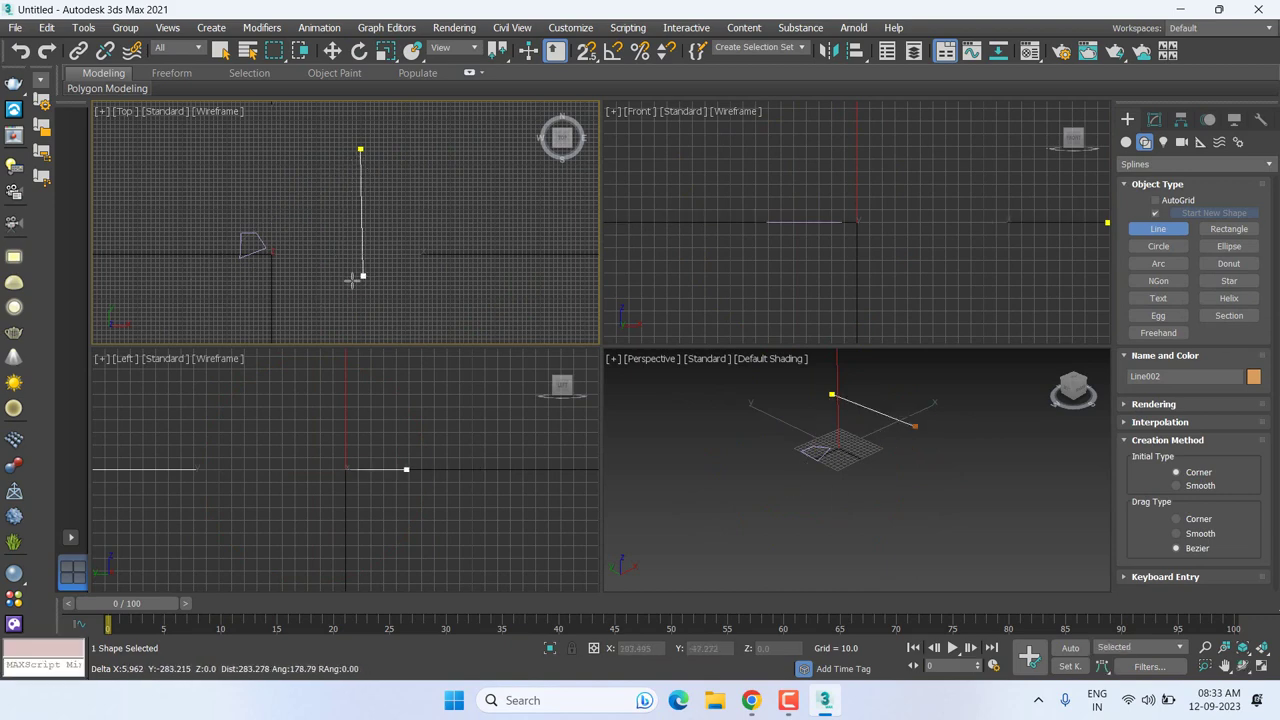
left_click(347, 235)
left_click(565, 322)
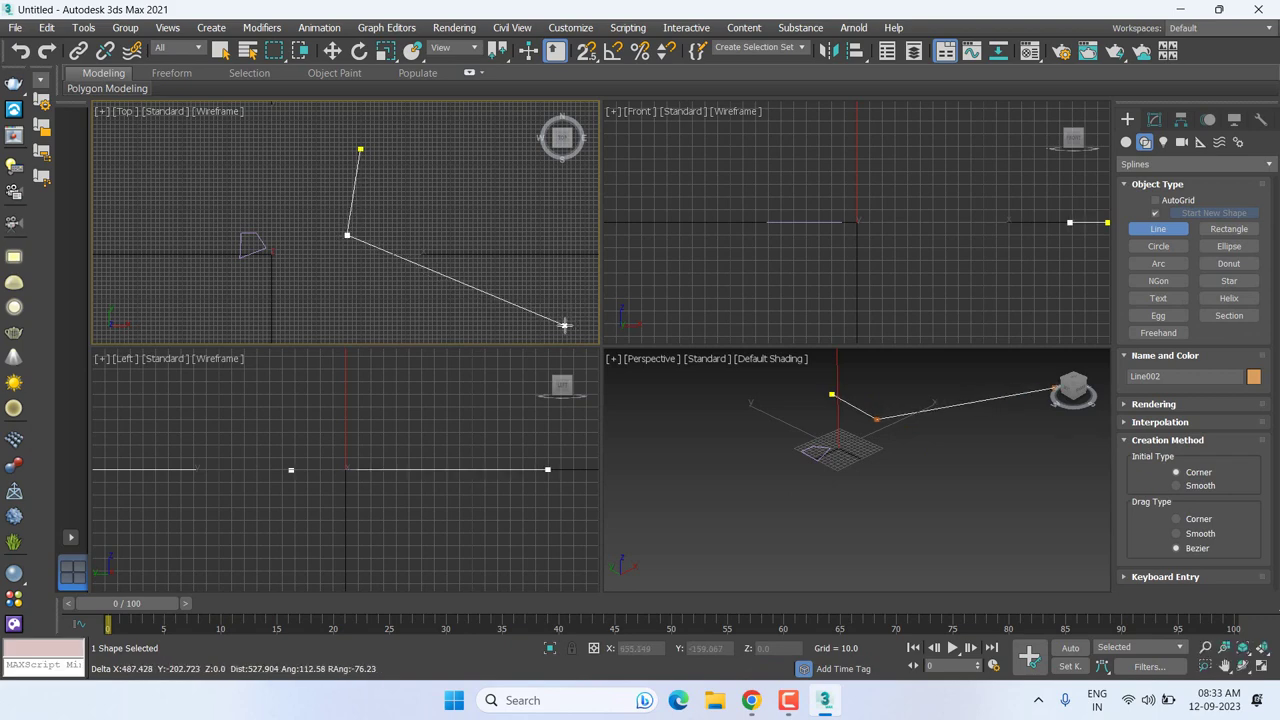
right_click(408, 163)
right_click(897, 234)
left_click(1157, 121)
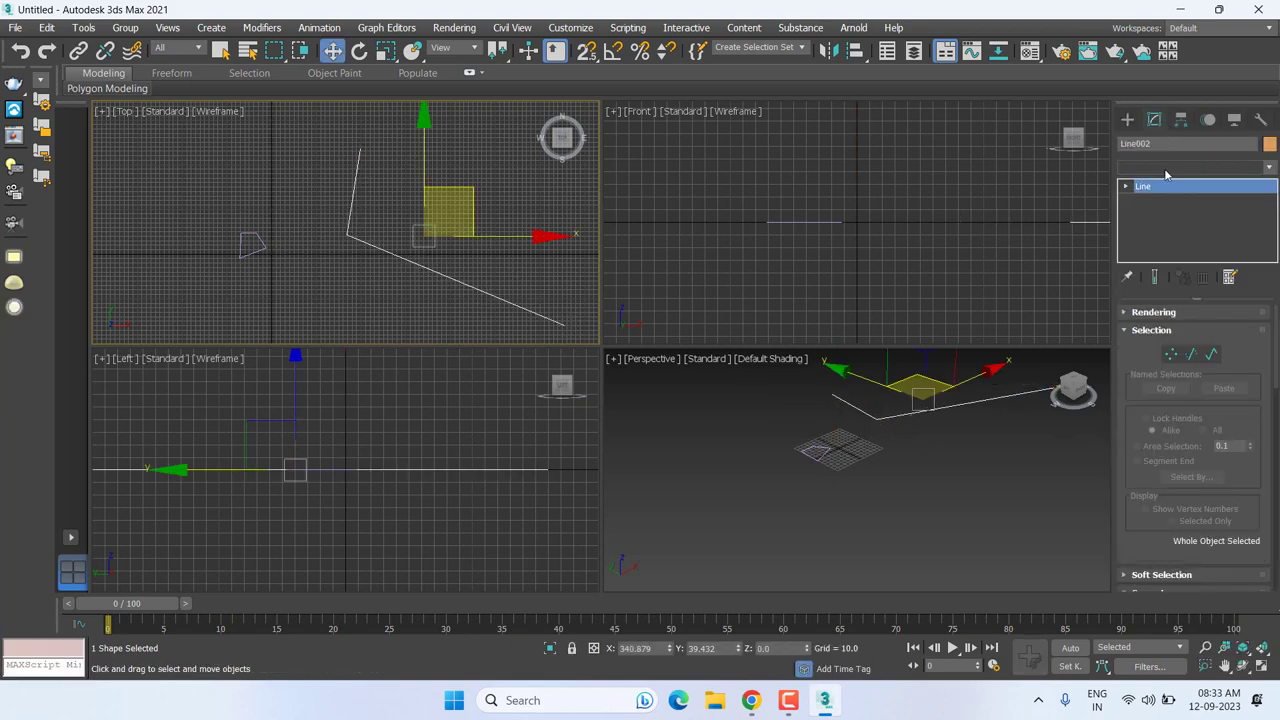
left_click(1165, 170)
Step: Add a Bevel Profile modifier to Line002 with Concave beveling
key("b")
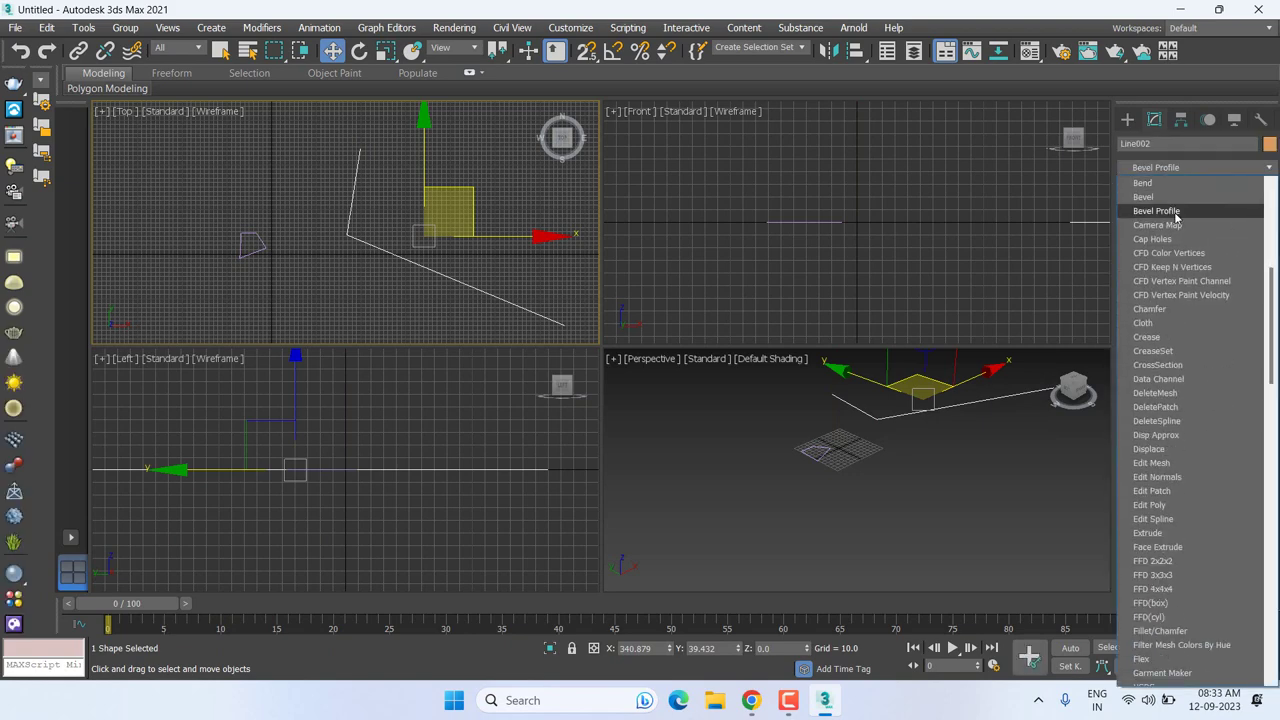
left_click(1157, 211)
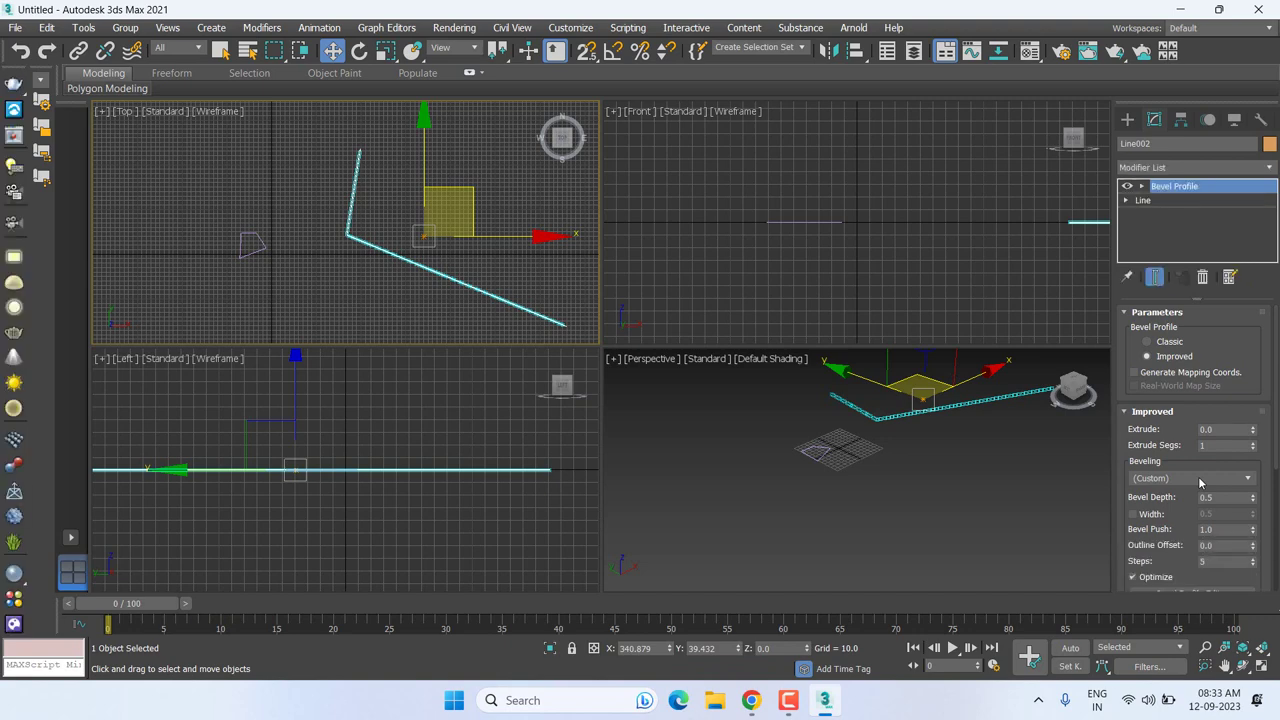
left_click(1200, 478)
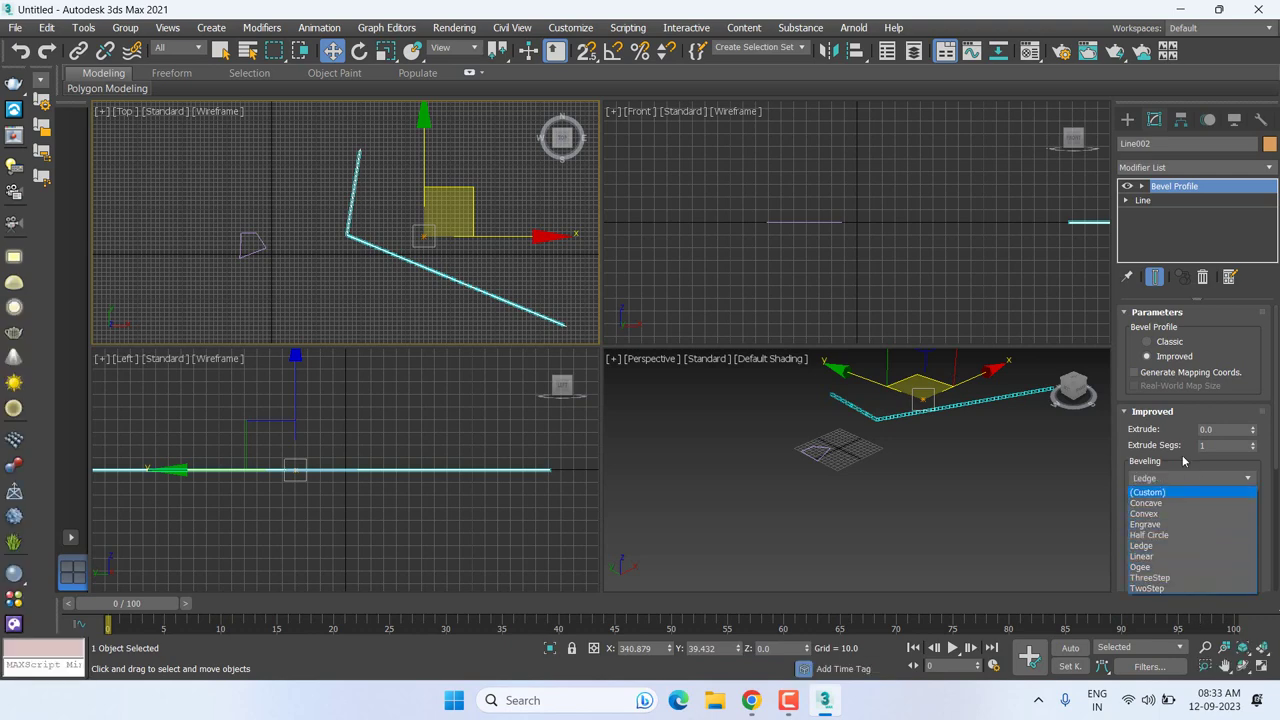
left_click(1175, 508)
Step: Maximize and frame the Perspective view on the line, keep Concave, and switch to Classic
mouse_move(999, 440)
middle_mouse_down()
mouse_move(817, 535)
mouse_move(888, 410)
mouse_move(803, 551)
mouse_move(890, 500)
mouse_move(782, 408)
middle_mouse_up()
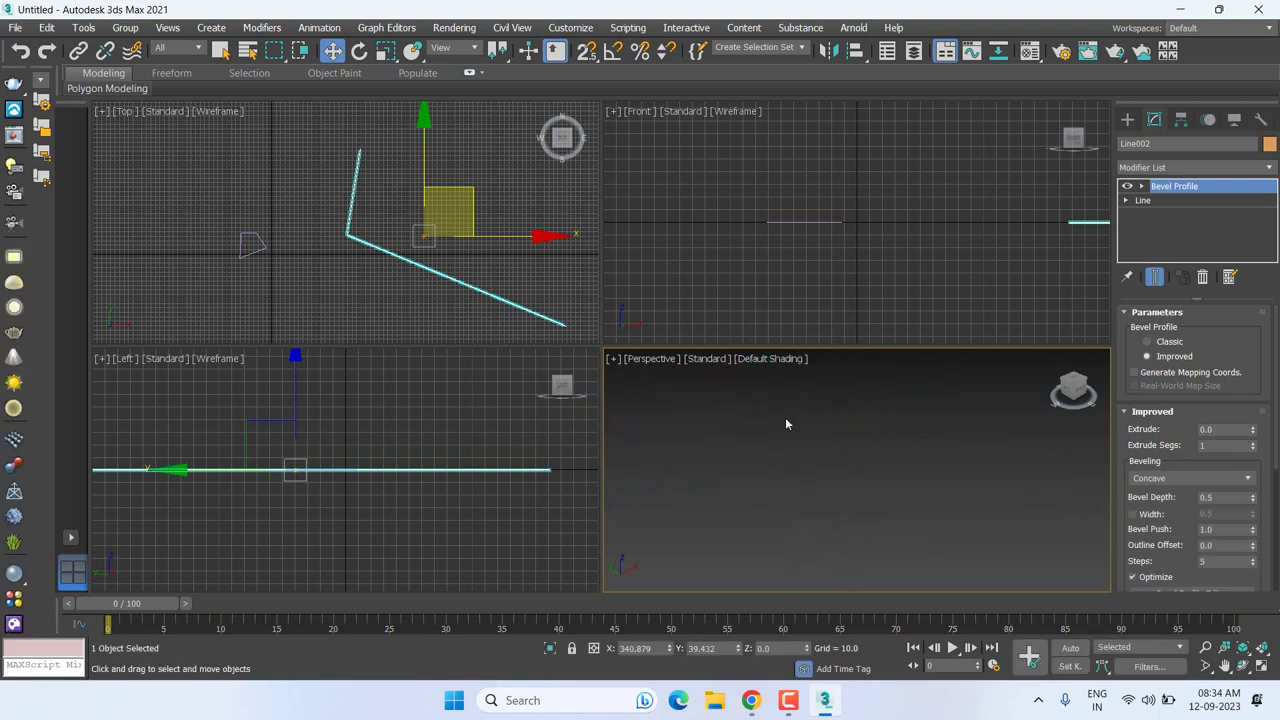
key("alt+w")
key("z")
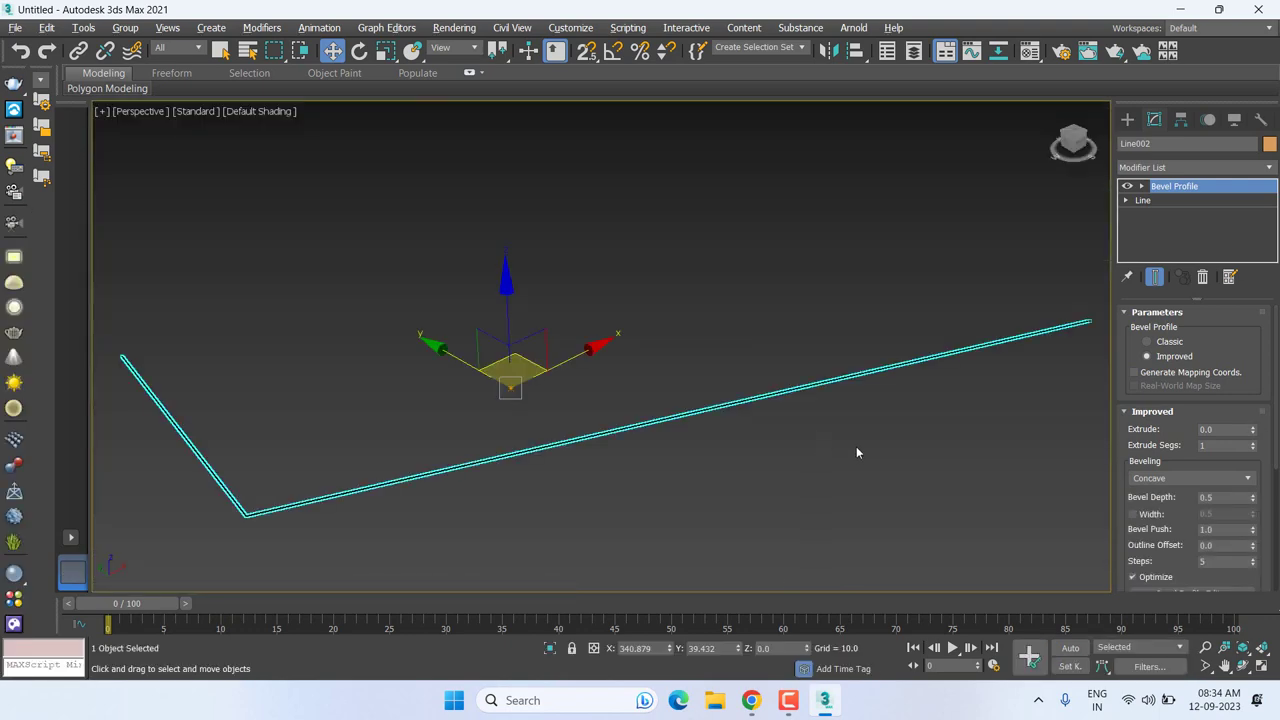
middle_click_drag(856, 453, 737, 424, "alt")
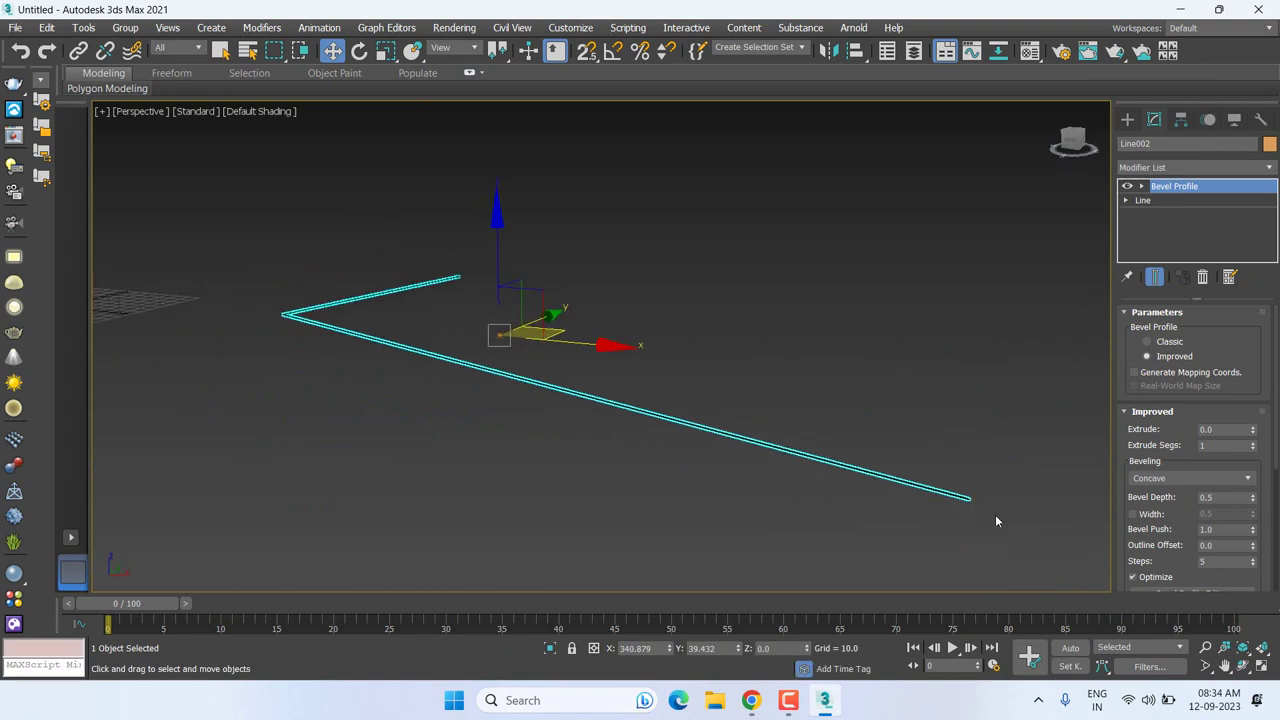
scroll(995, 520, "up", 4)
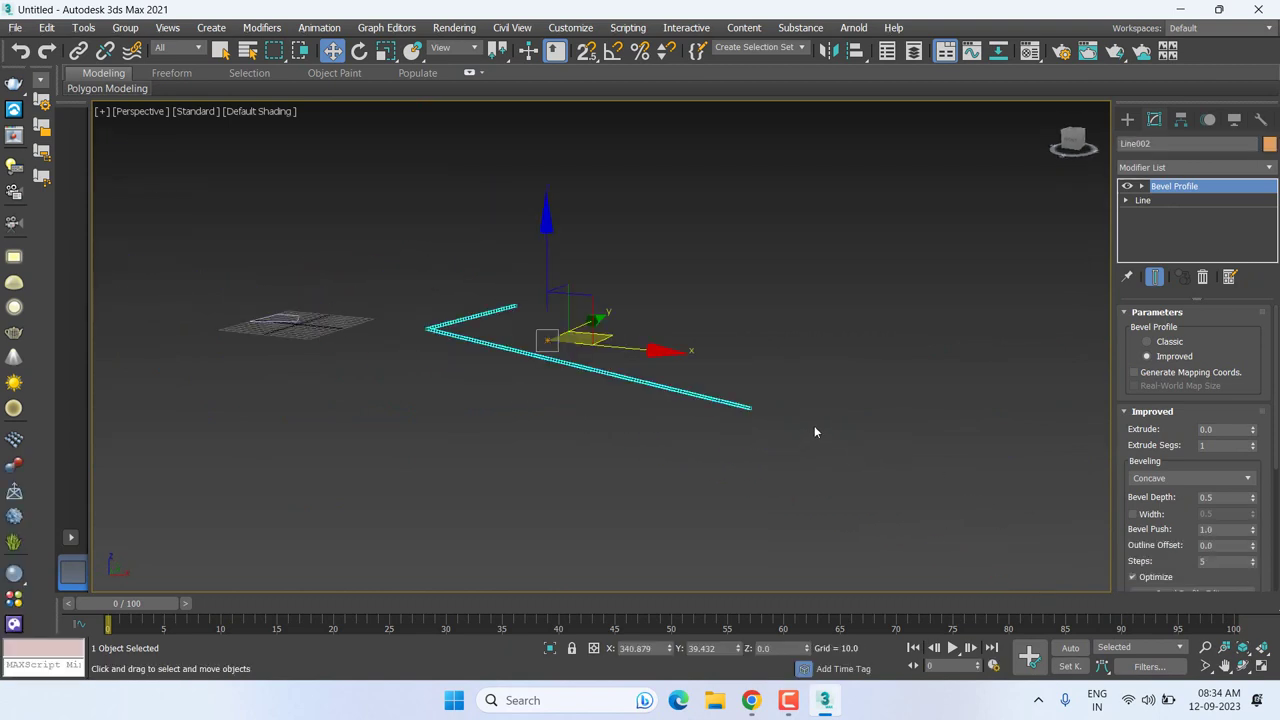
scroll(777, 354, "up", 3)
scroll(779, 352, "up", 4)
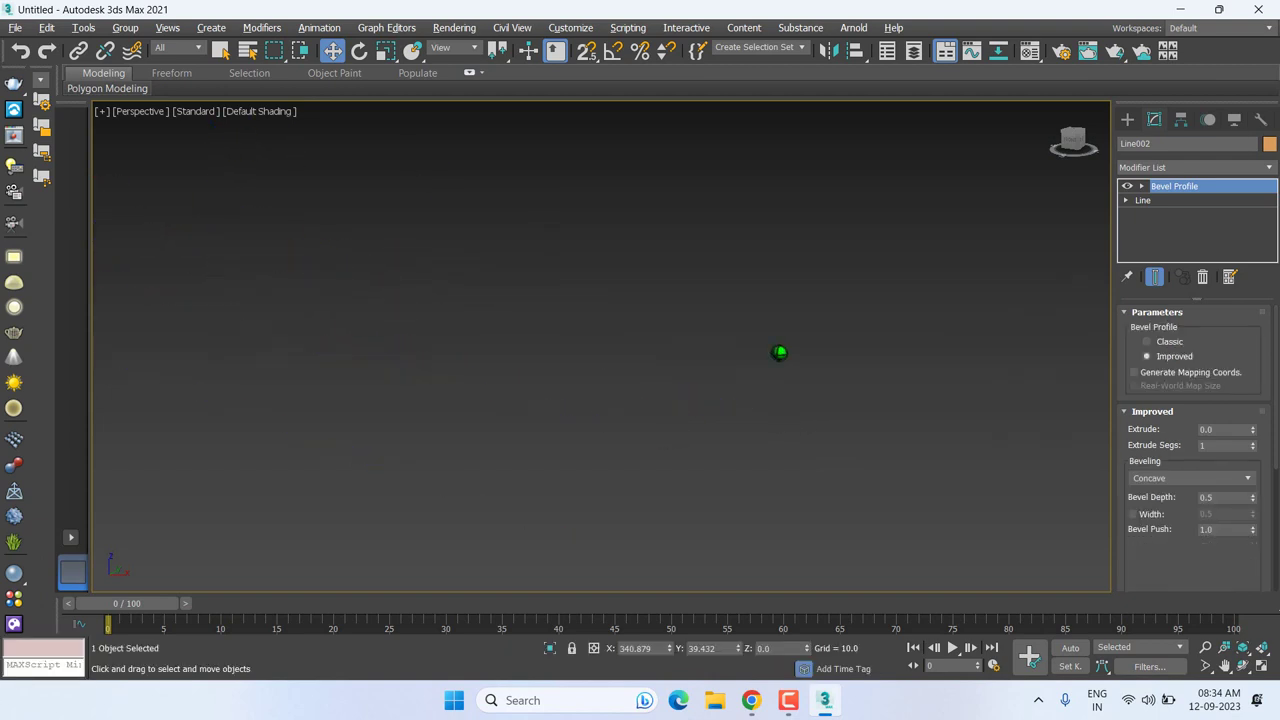
scroll(655, 421, "down", 5)
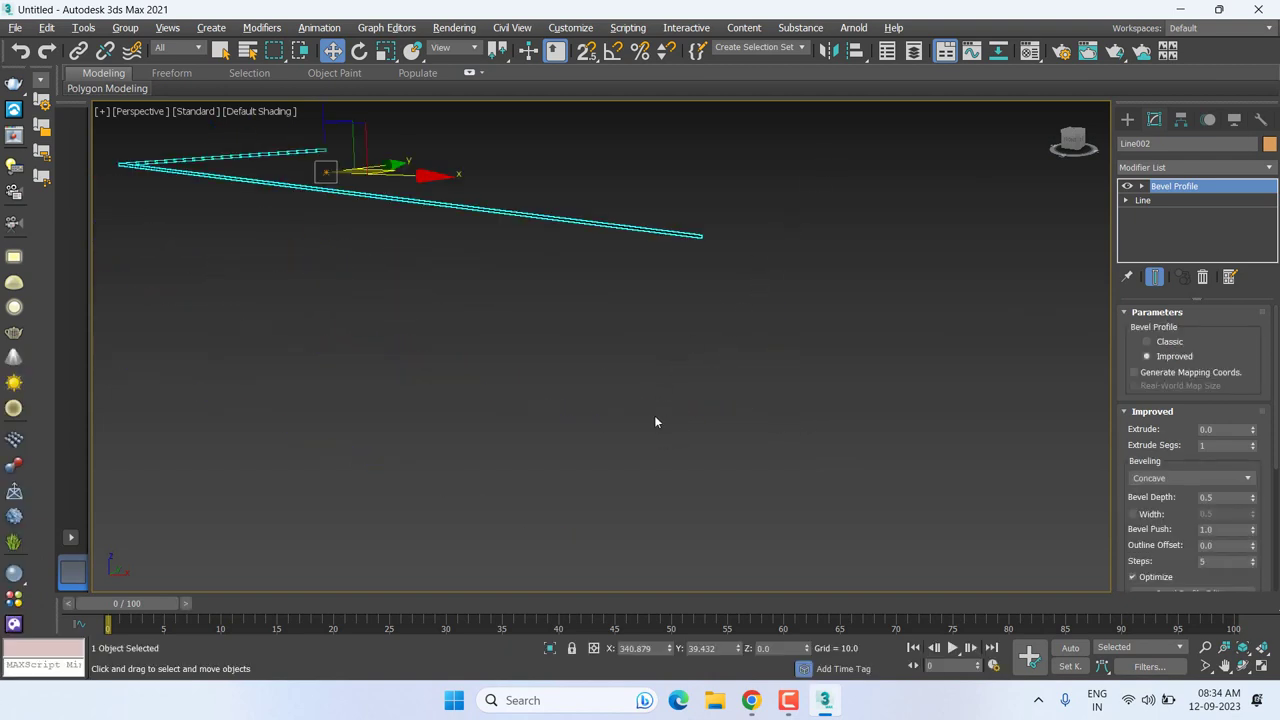
mouse_move(706, 280)
middle_mouse_down()
mouse_move(708, 263)
mouse_move(689, 334)
mouse_move(691, 303)
middle_mouse_up()
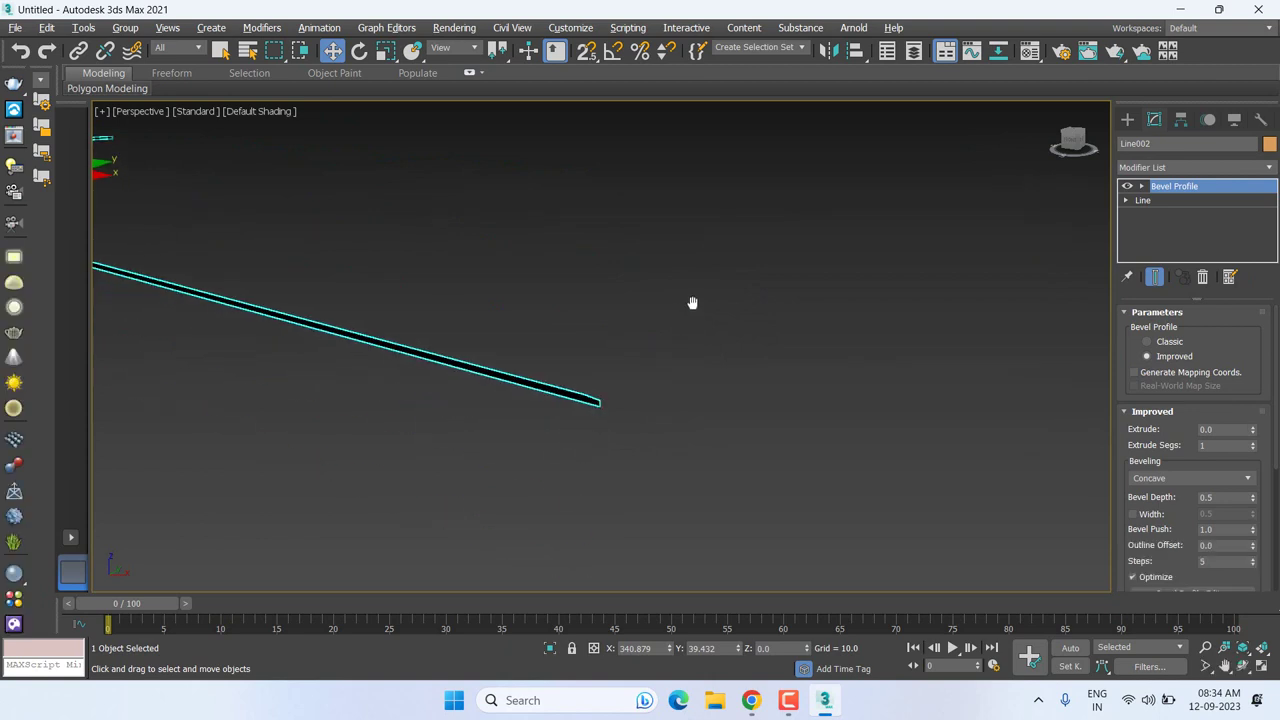
left_click(1184, 480)
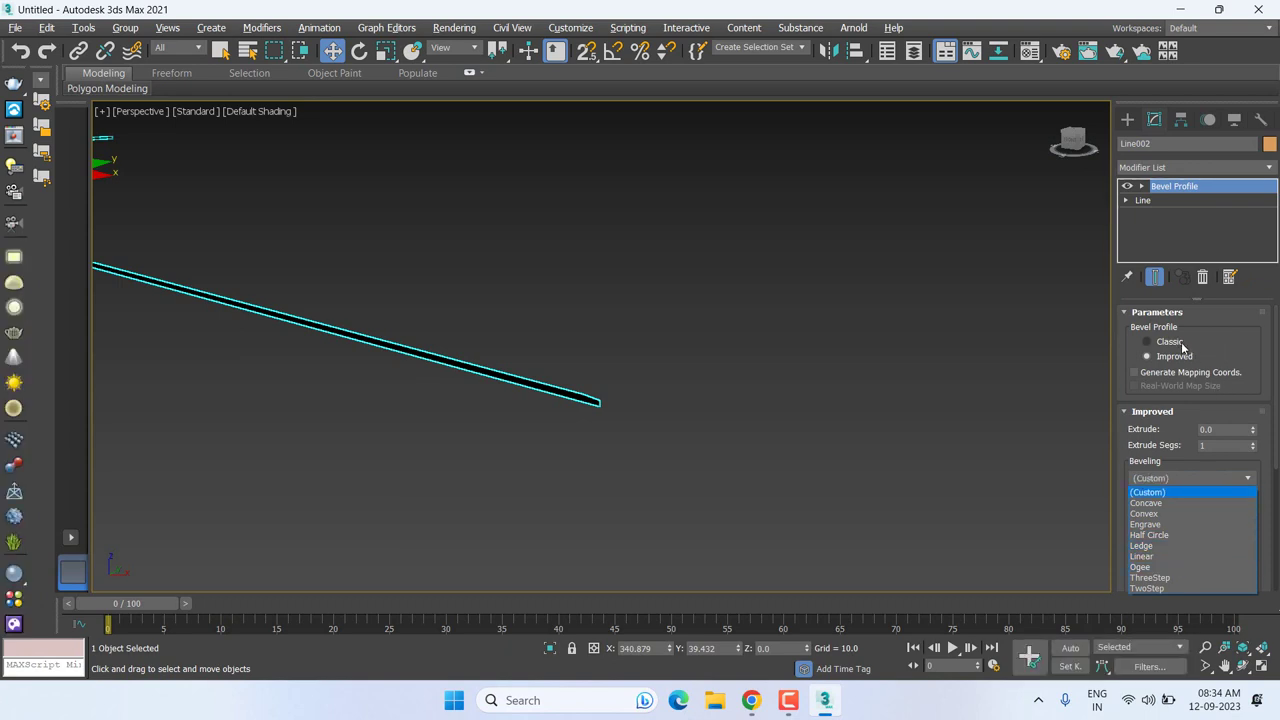
key("Down")
key("Return")
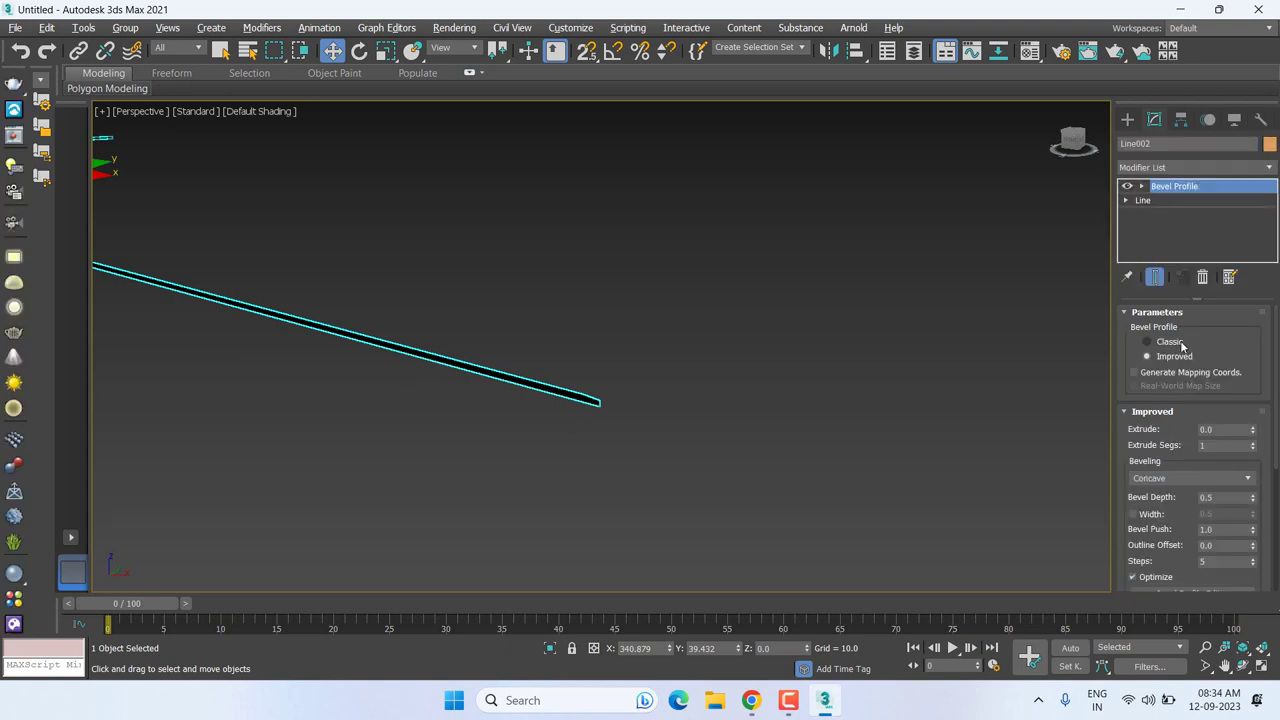
left_click(1181, 343)
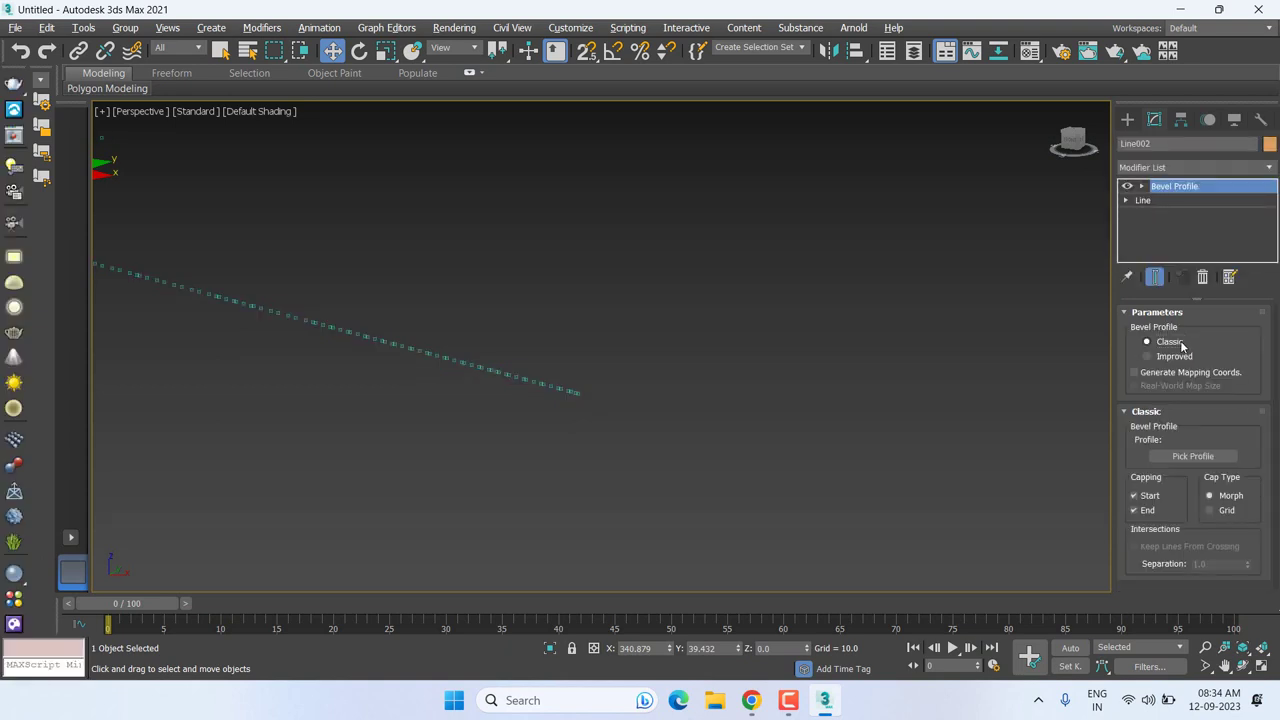
Step: Pick Line001 as the bevel profile to form the beam, then select Line001
left_click(1198, 456)
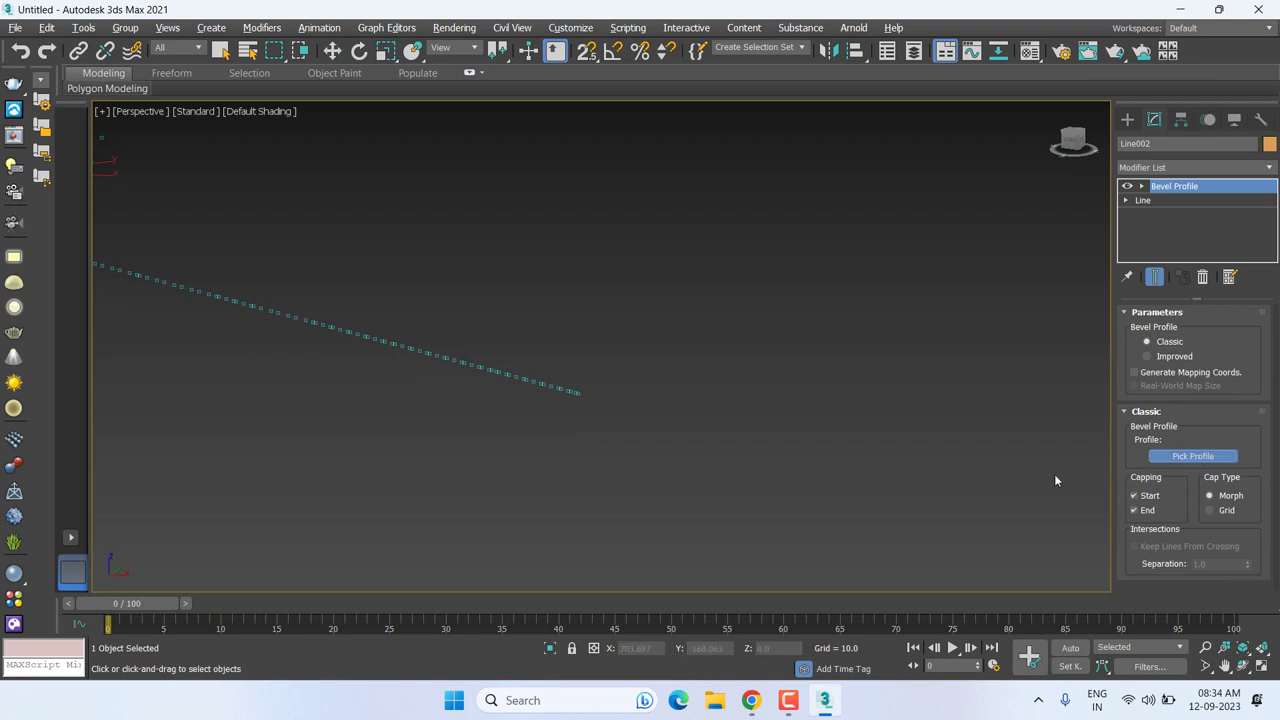
scroll(563, 352, "up", 5)
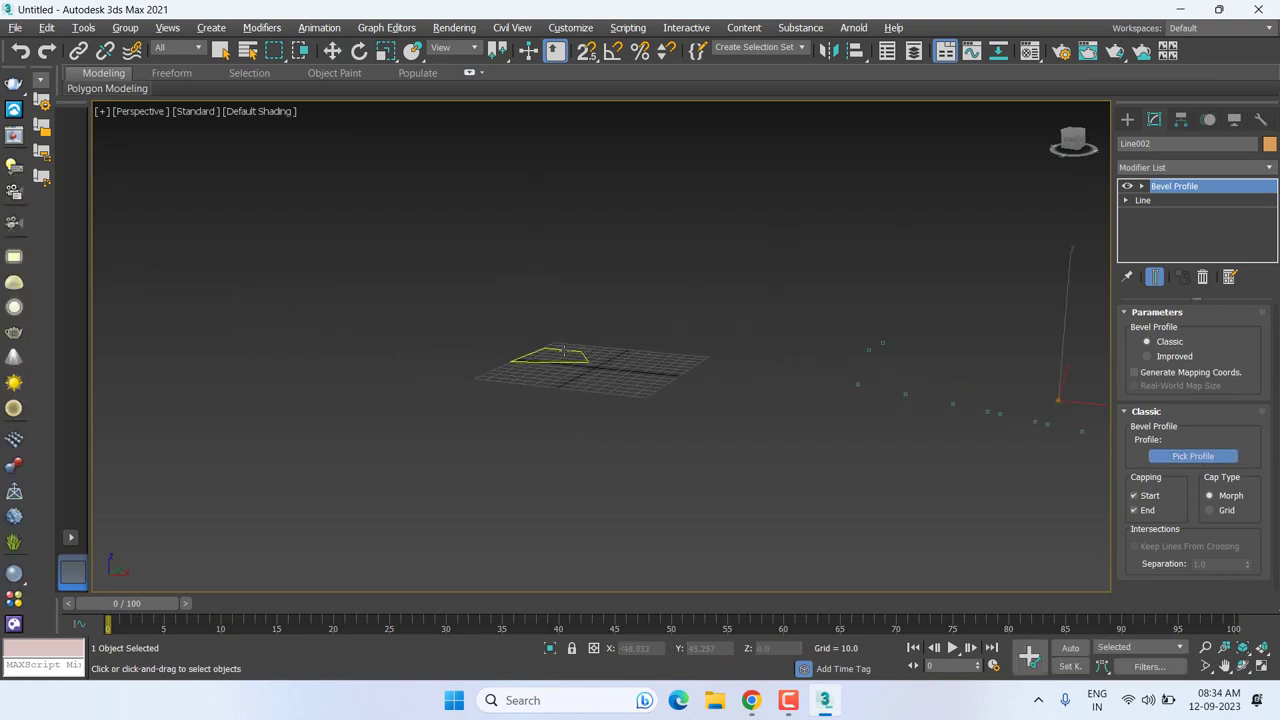
left_click(565, 348)
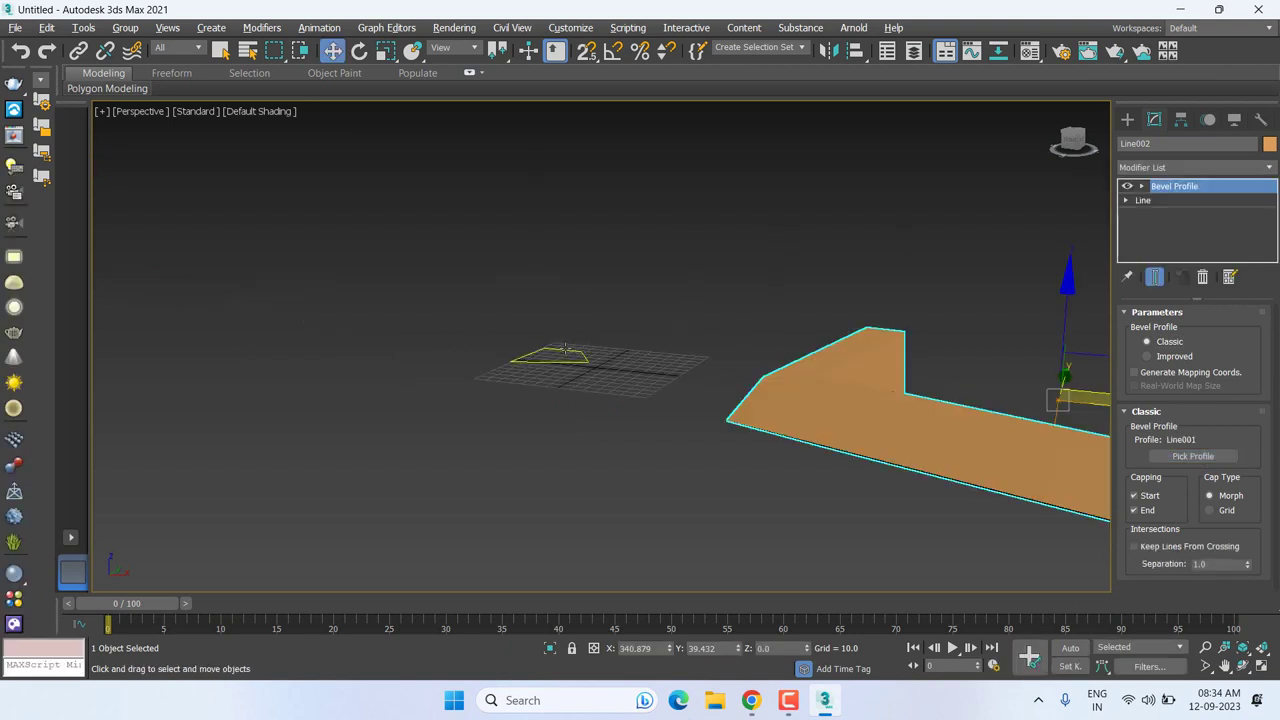
scroll(620, 420, "down", 3)
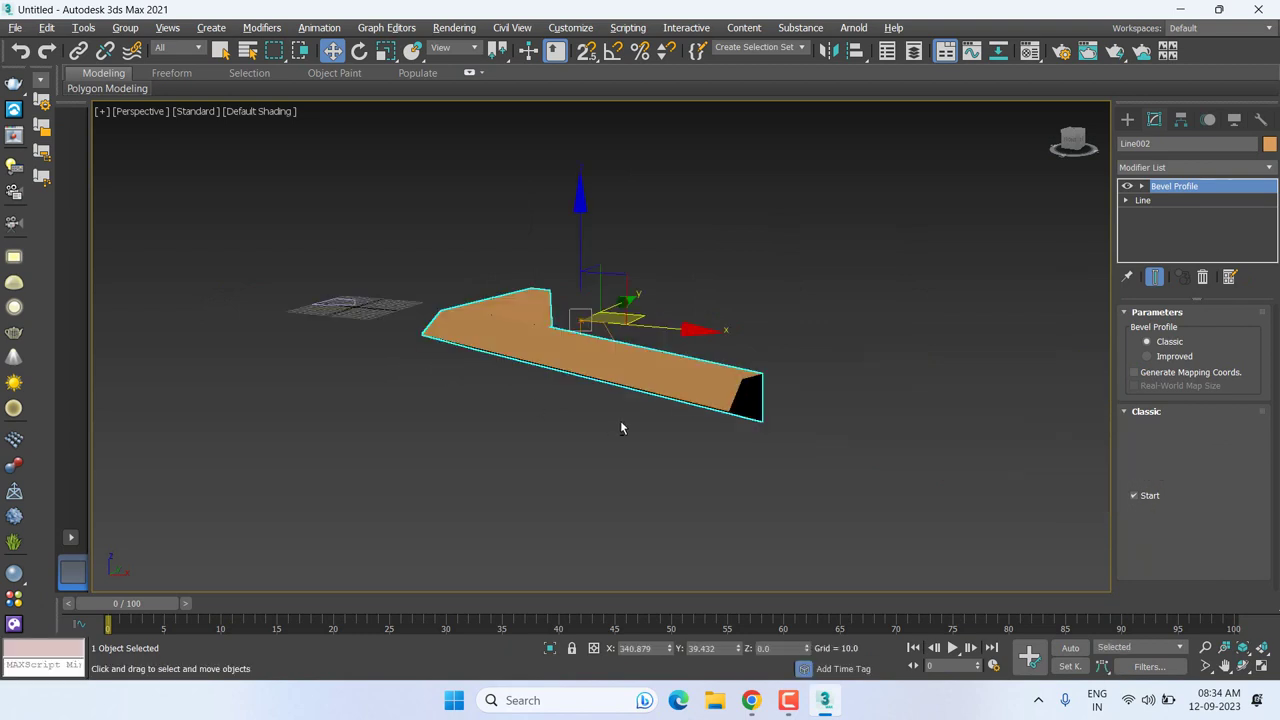
mouse_move(620, 420)
middle_mouse_down("alt")
mouse_move(571, 416)
mouse_move(600, 435)
middle_mouse_up("alt")
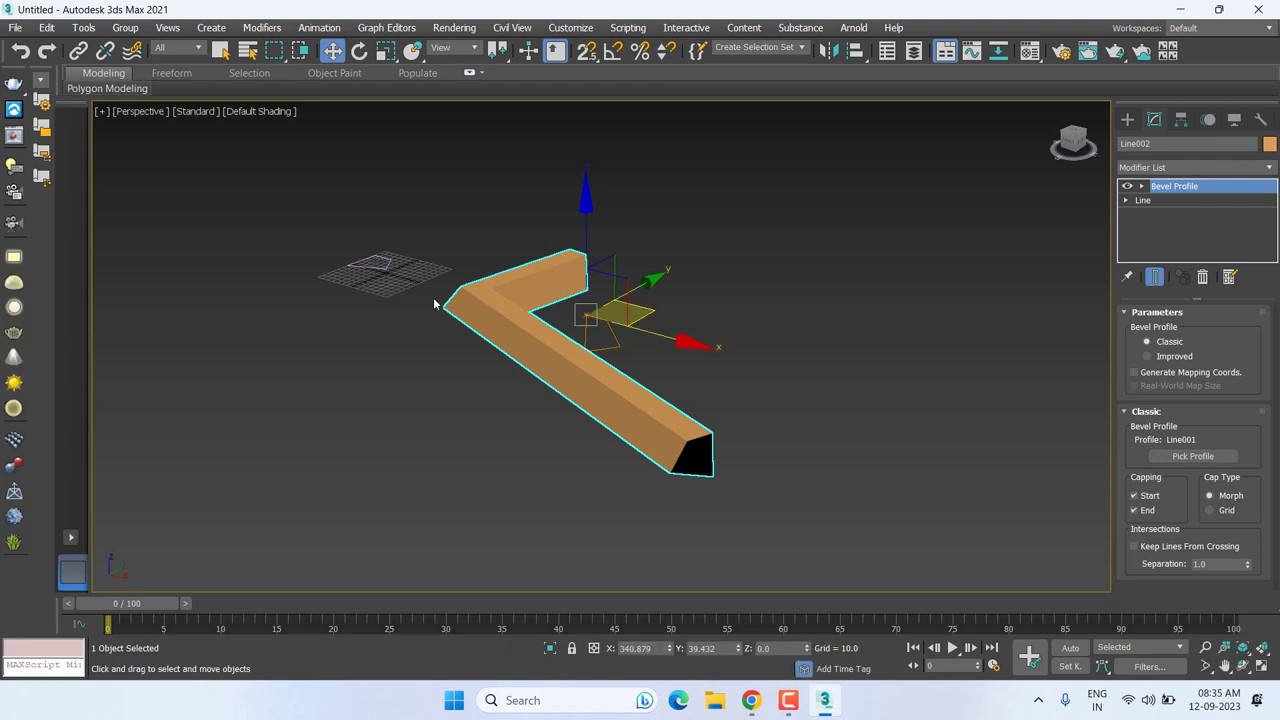
left_click(380, 268)
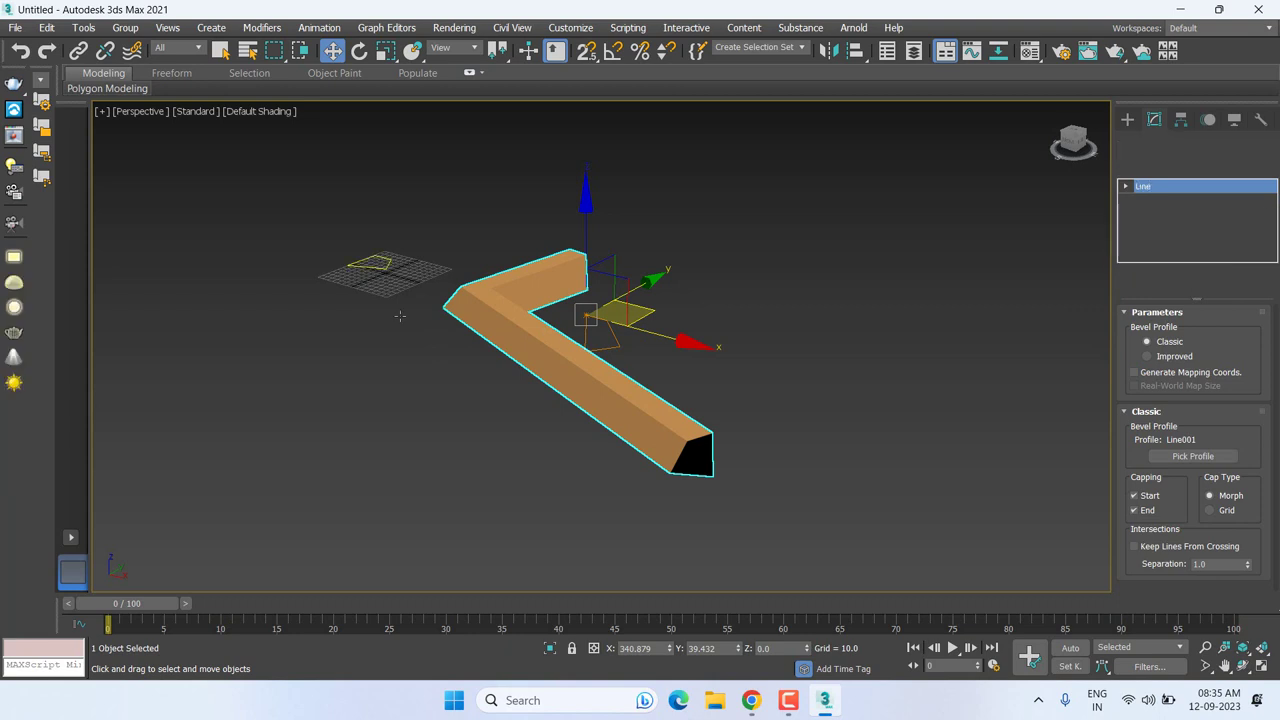
Step: Scale down Line001 at Spline level to thin the beam
left_click(1127, 188)
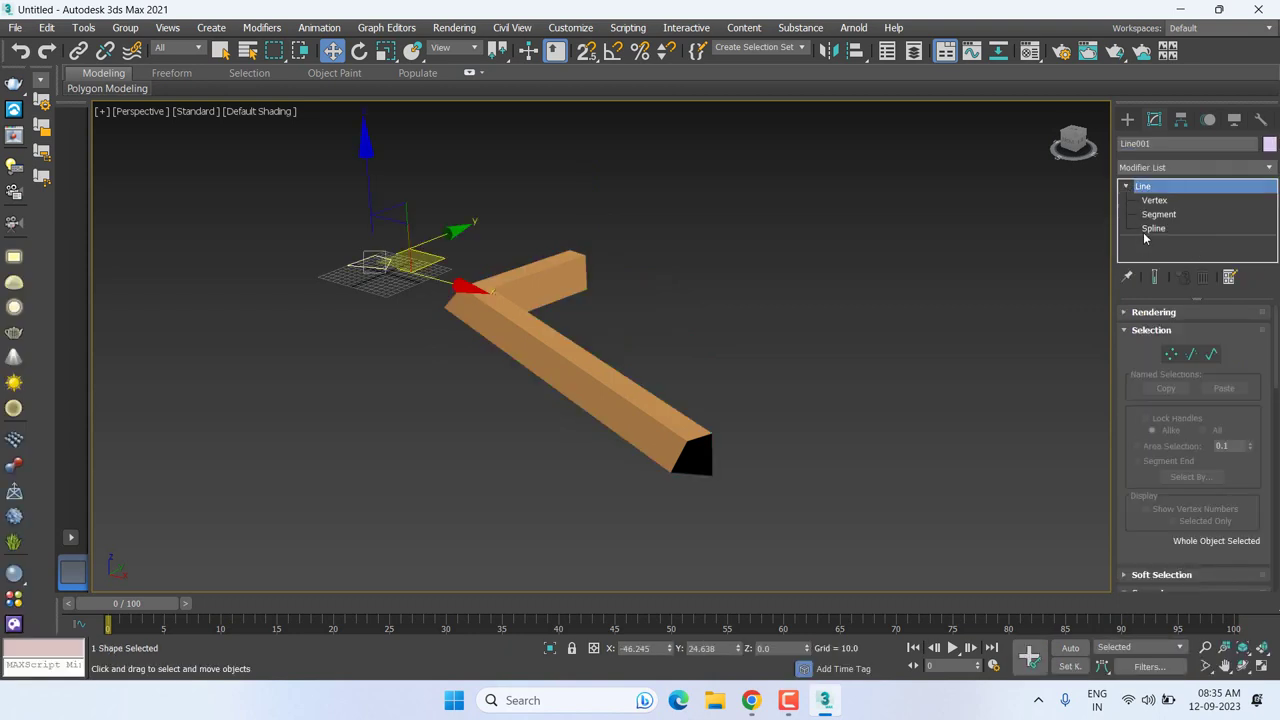
left_click(1147, 230)
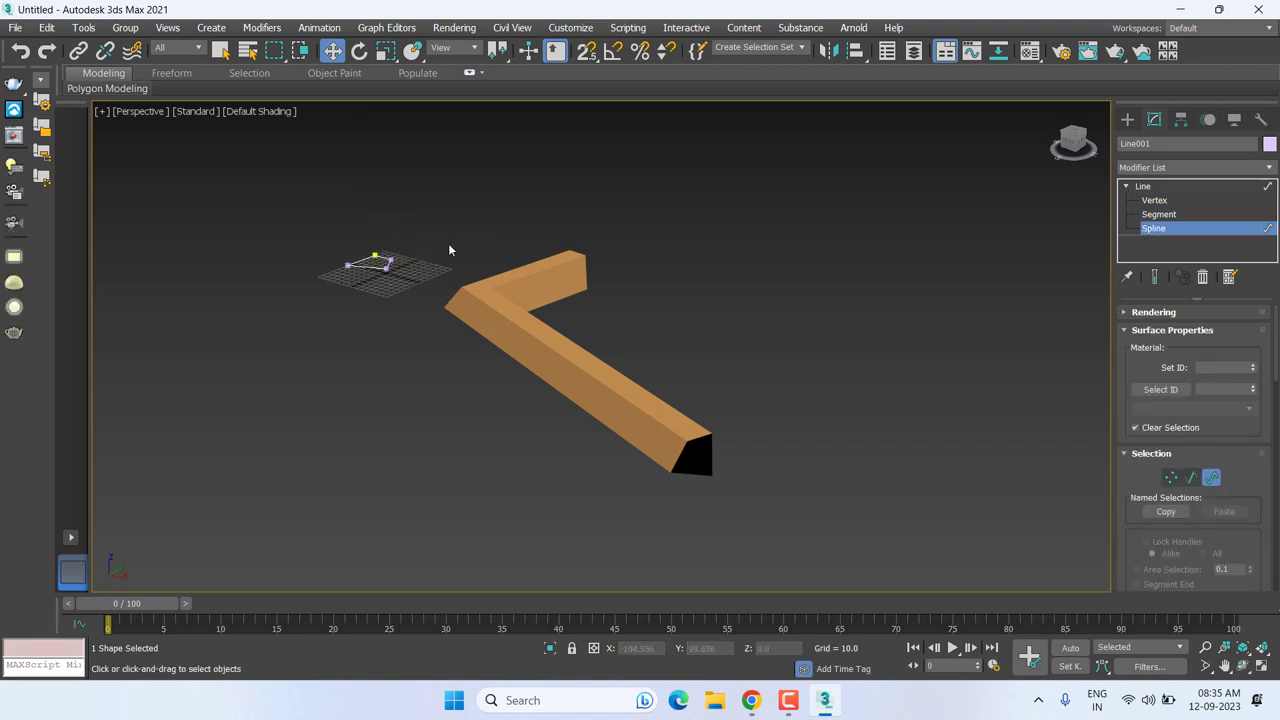
mouse_move(398, 307)
left_mouse_down()
mouse_move(409, 308)
mouse_move(377, 268)
left_mouse_up()
key("r")
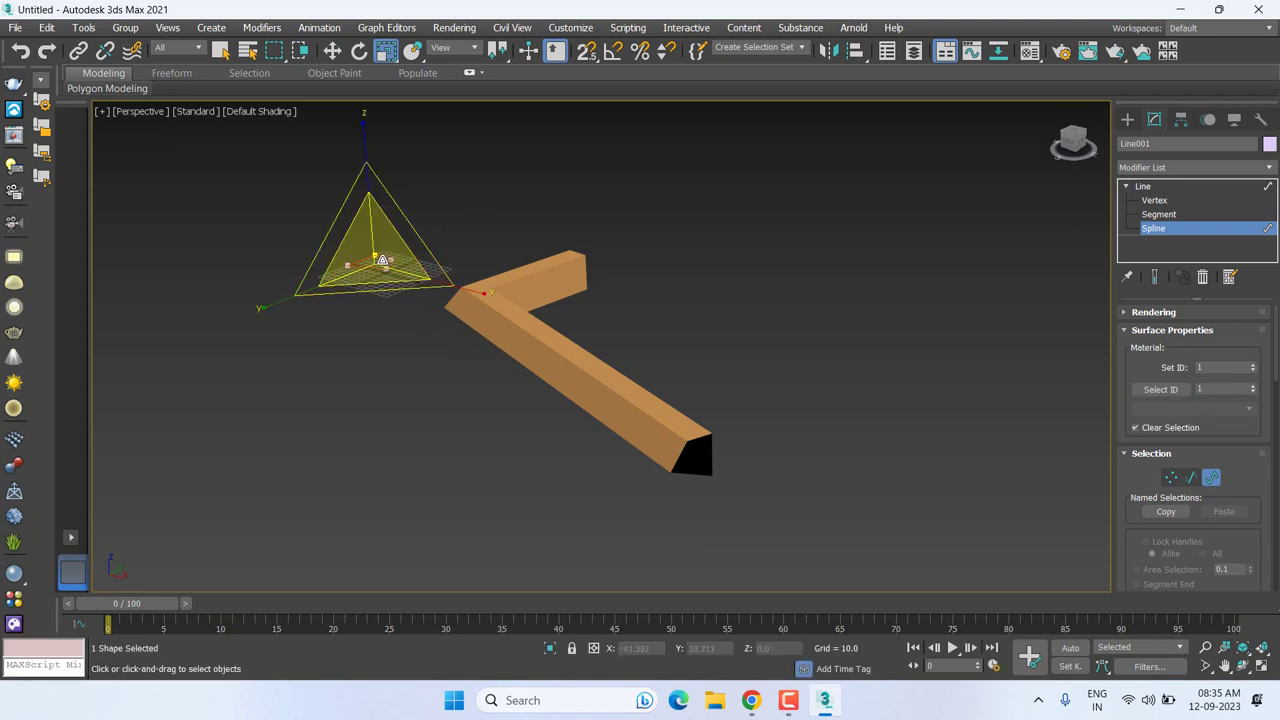
left_click_drag(378, 262, 378, 351)
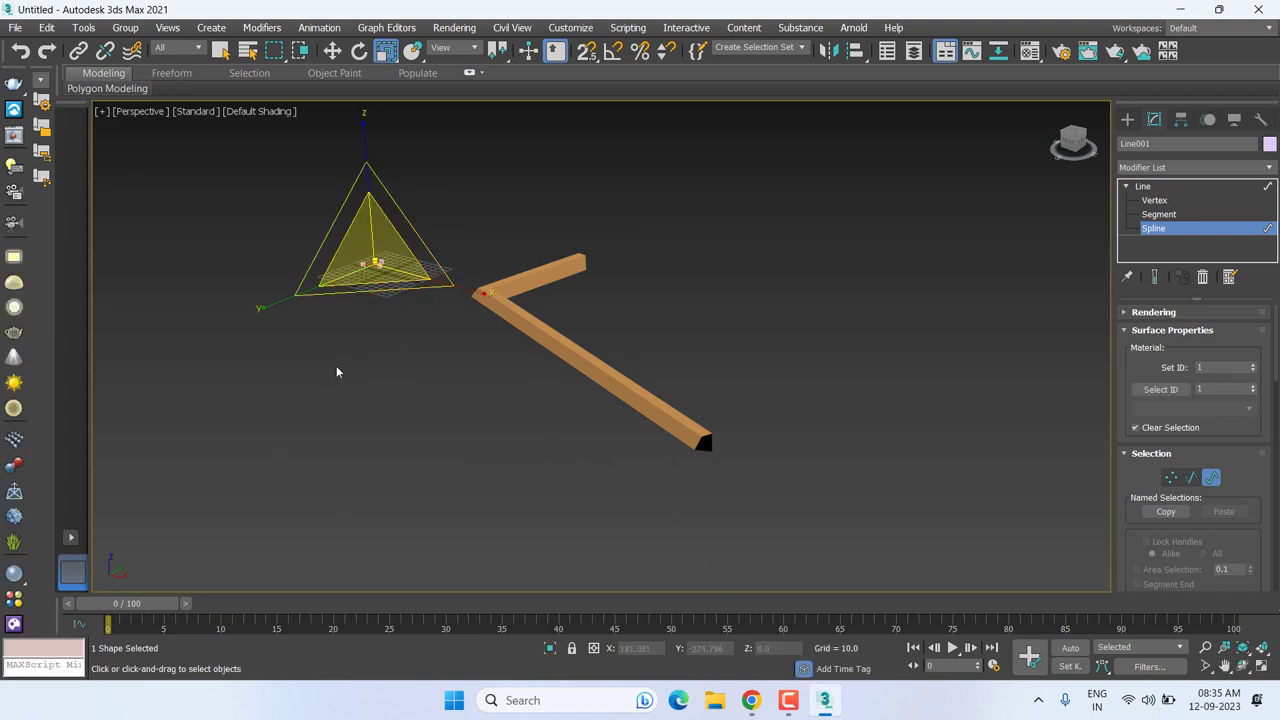
Step: In Top view, snap the profile's right-hand vertex under its top-right corner
key("w")
key("t")
key("z")
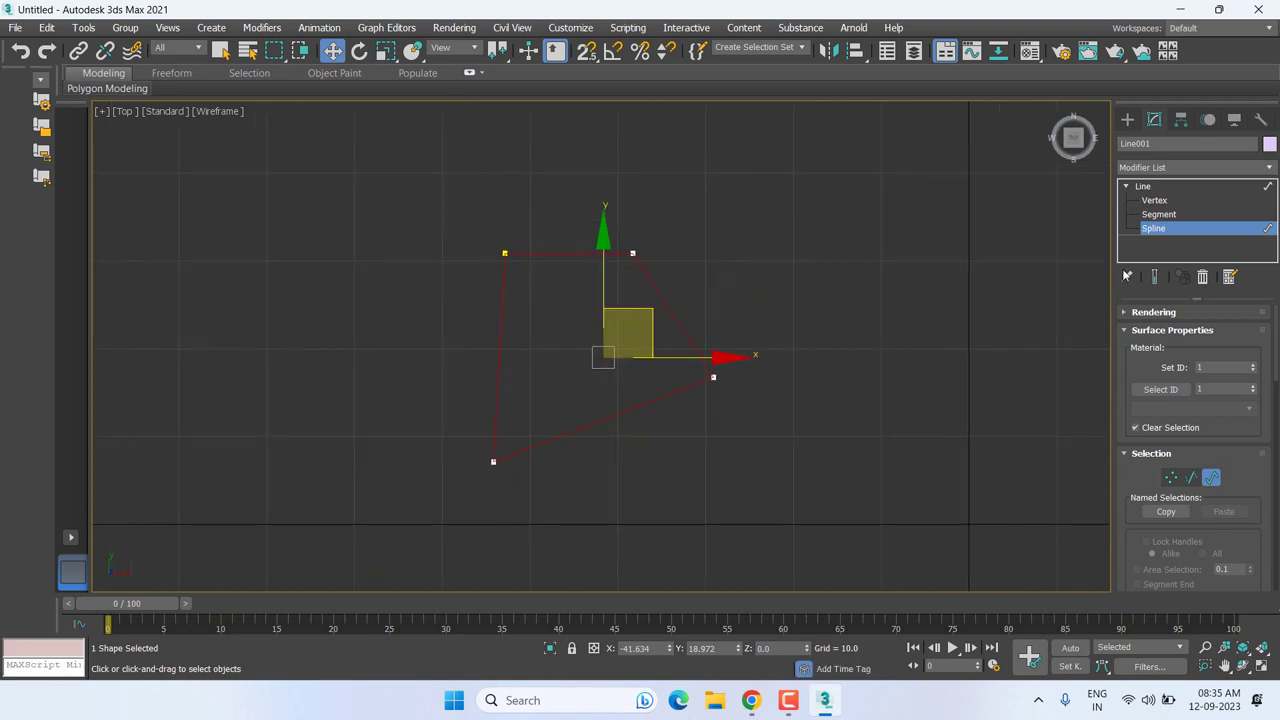
left_click(1154, 200)
mouse_move(632, 412)
left_mouse_down()
mouse_move(845, 318)
mouse_move(759, 346)
mouse_move(663, 274)
left_mouse_up()
key("s")
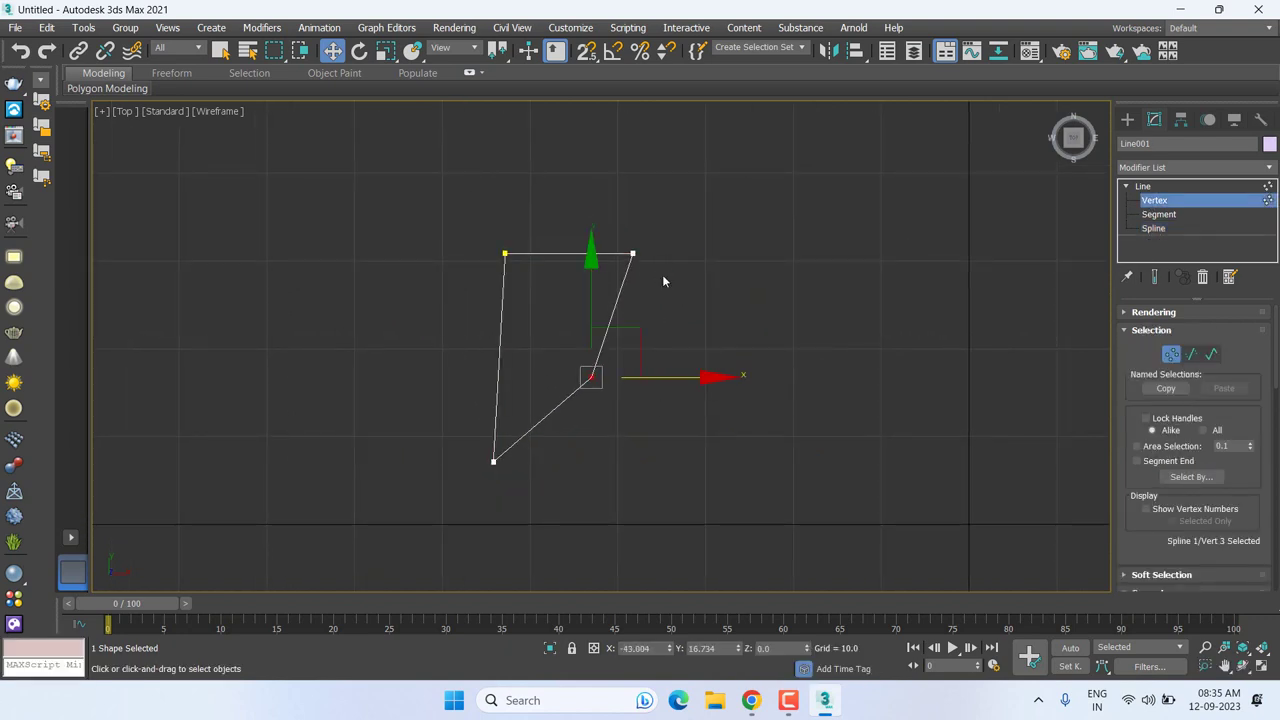
left_click_drag(674, 378, 633, 253)
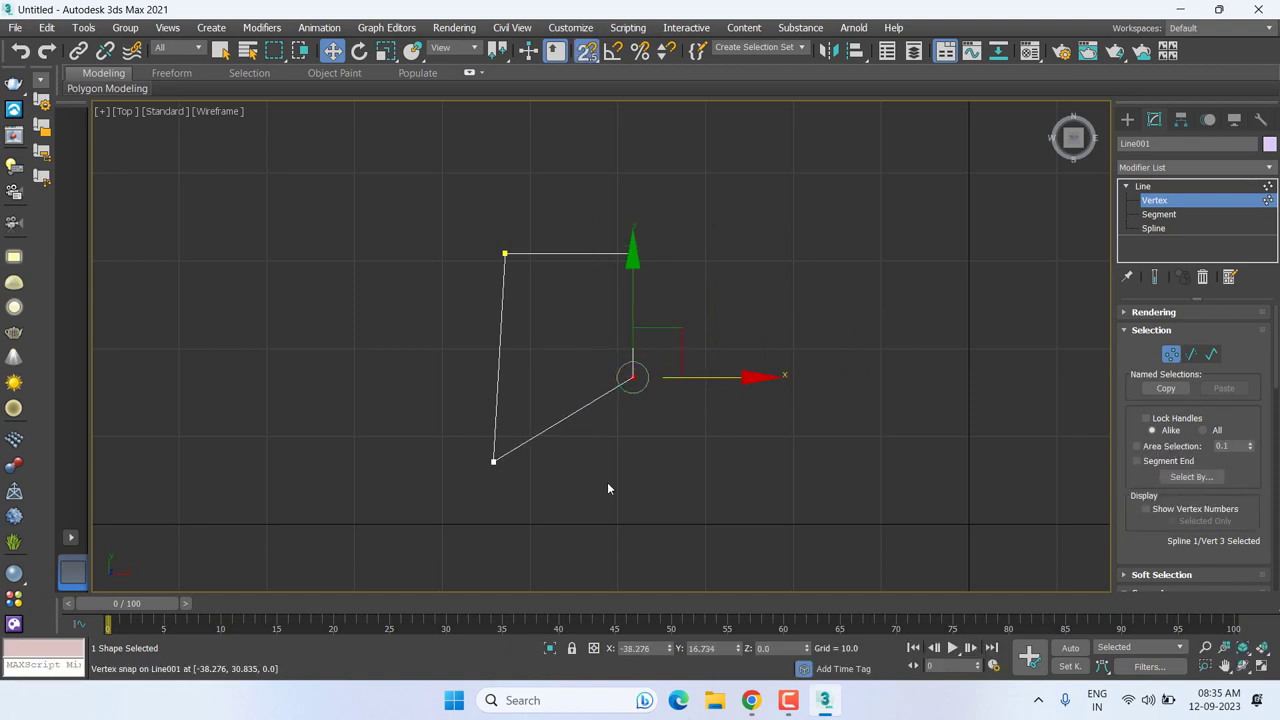
Step: Refine the diagonal edge with a new vertex and move it straight down
right_click(567, 405)
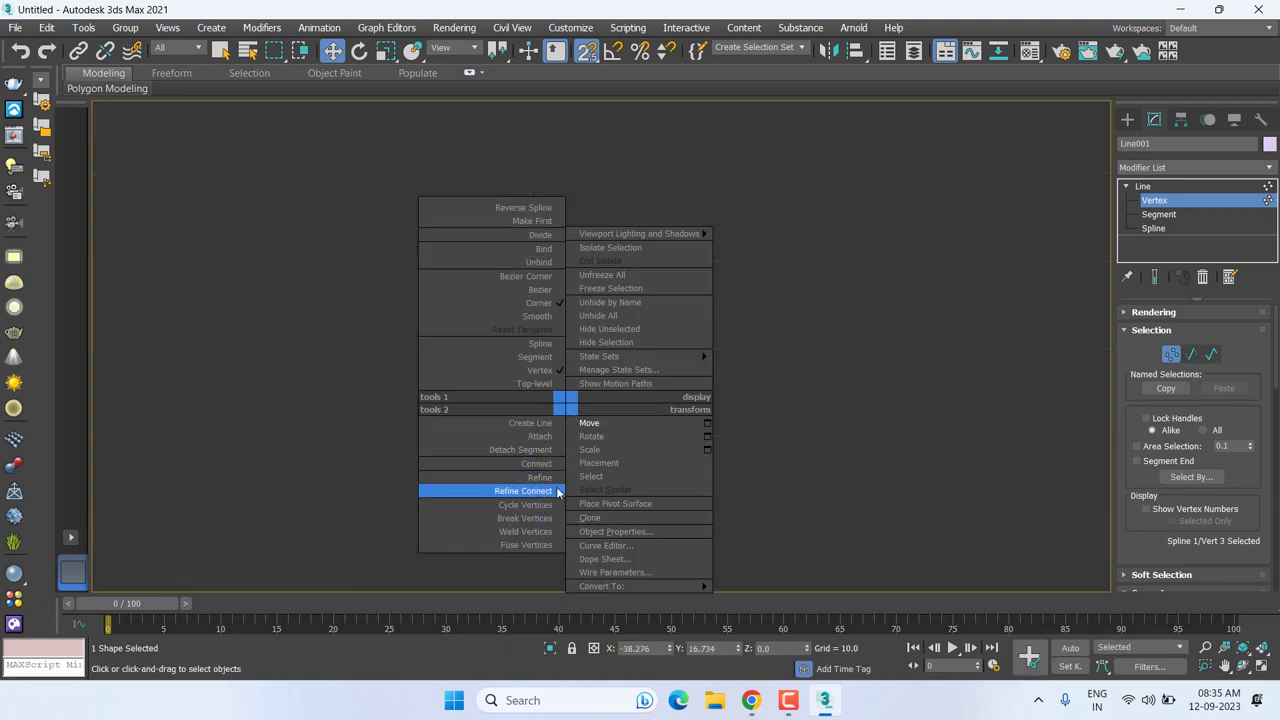
left_click(552, 402)
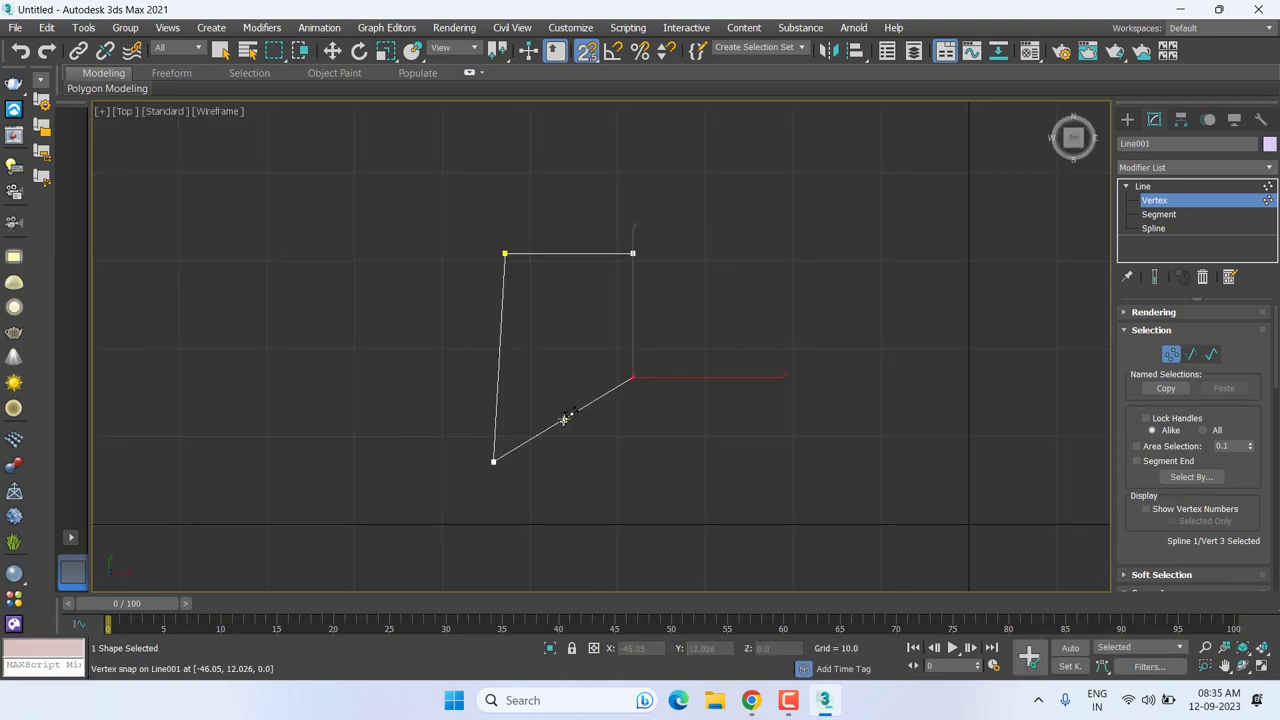
left_click(564, 420)
right_click(564, 420)
left_click(564, 418)
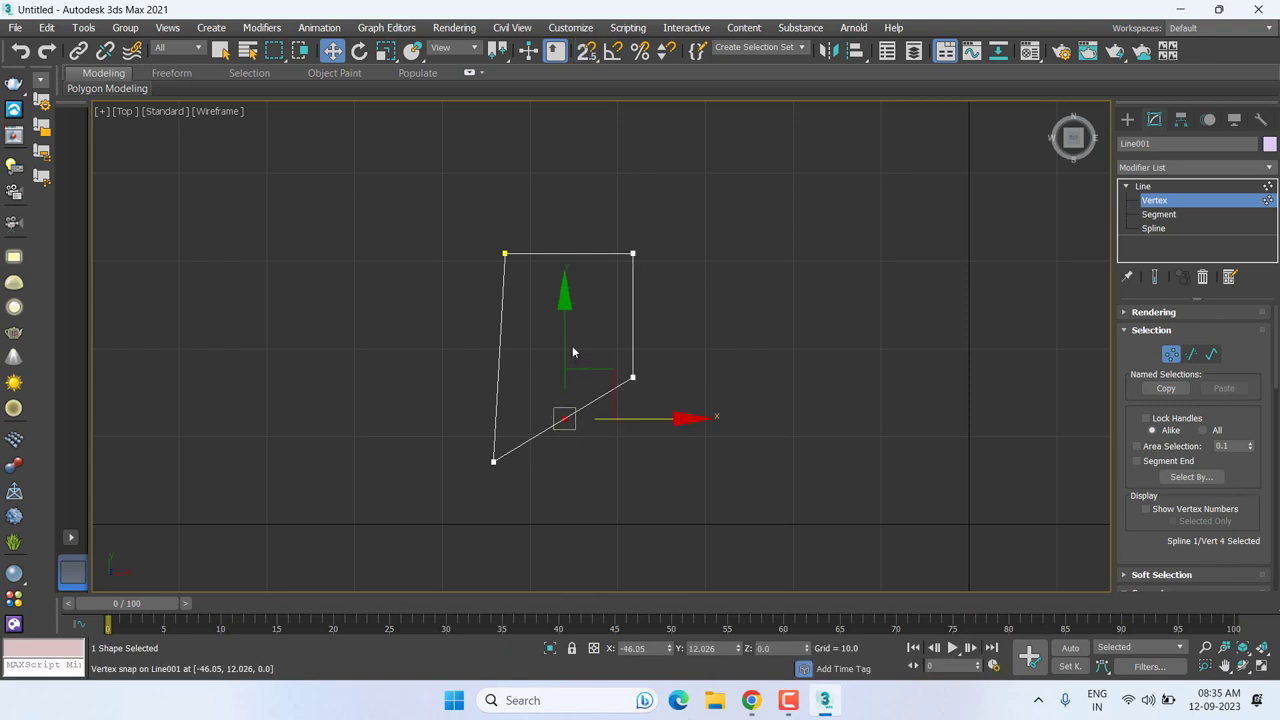
left_click_drag(592, 340, 592, 361)
key("s")
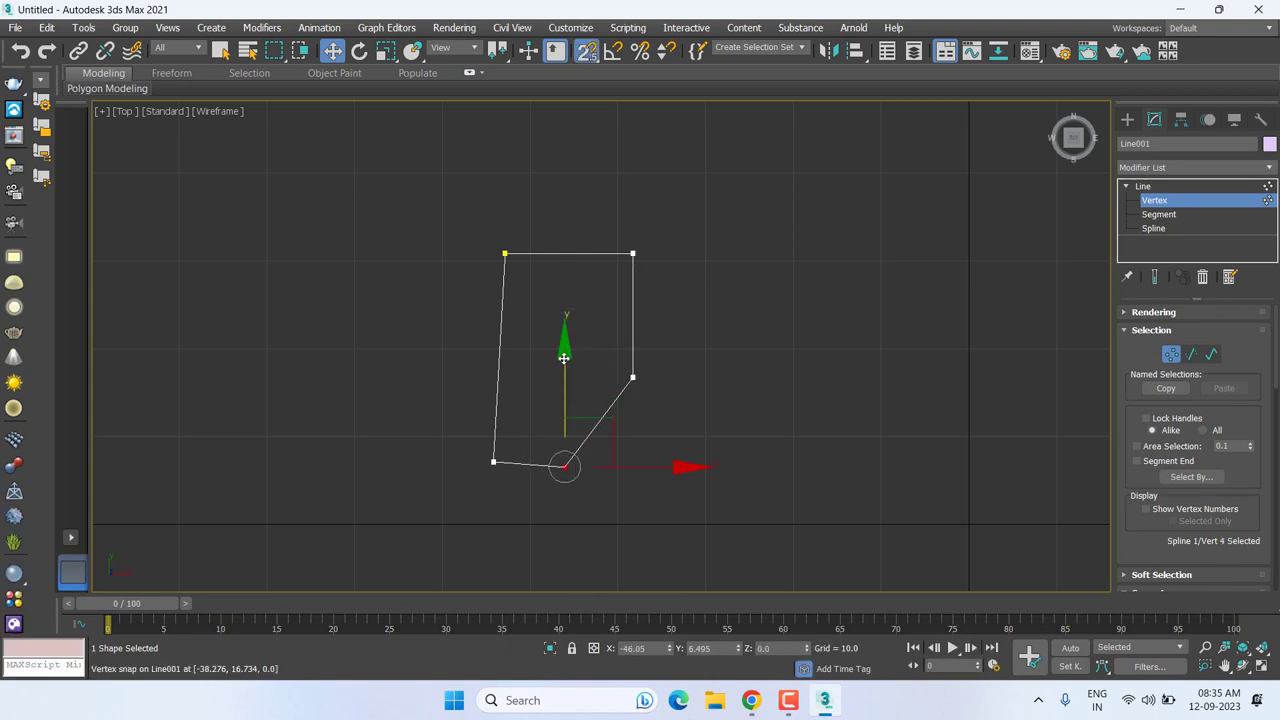
Step: Refine another vertex, snap it to the bottom edge, and square the edges vertically
right_click(564, 424)
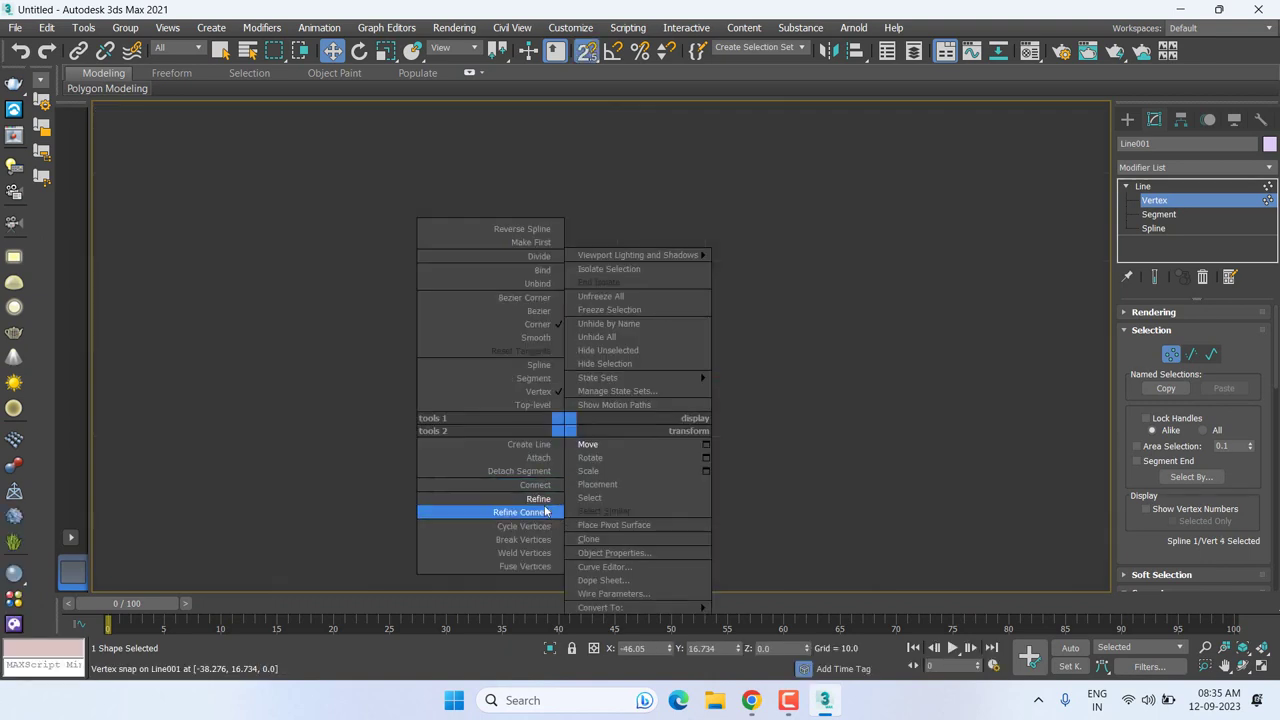
left_click(540, 498)
left_click(539, 407)
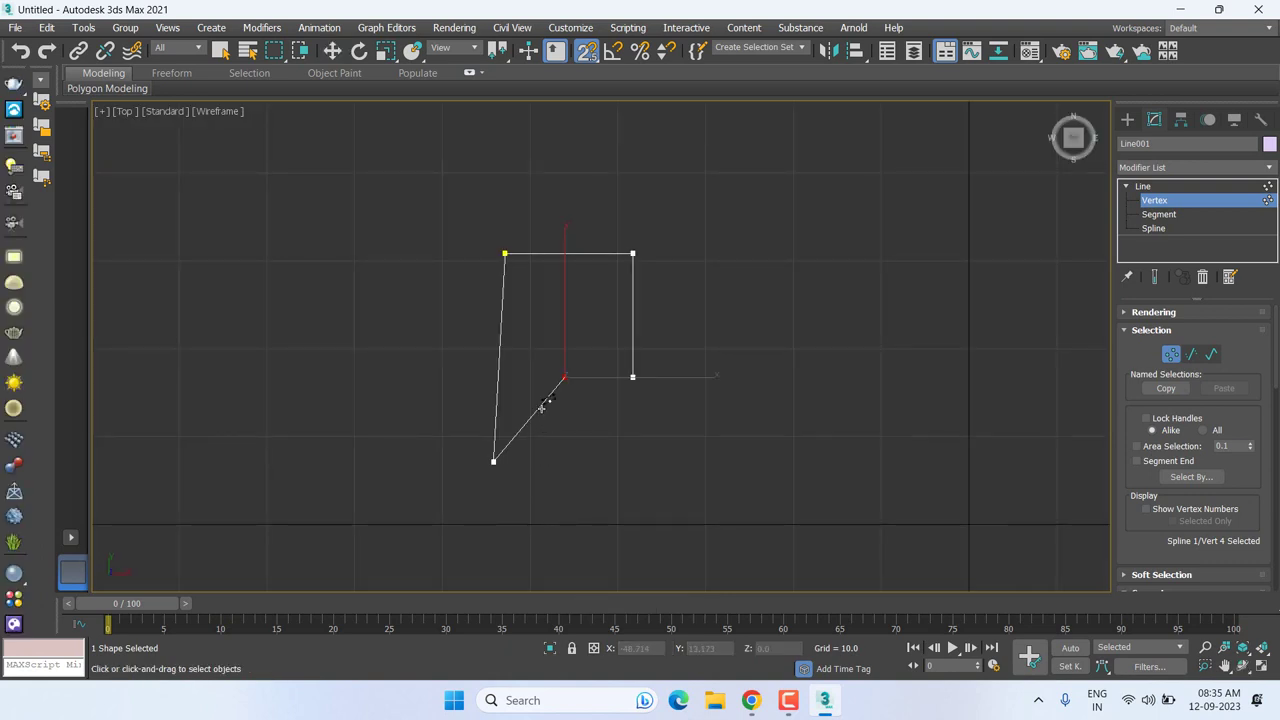
key("w")
left_click(539, 407)
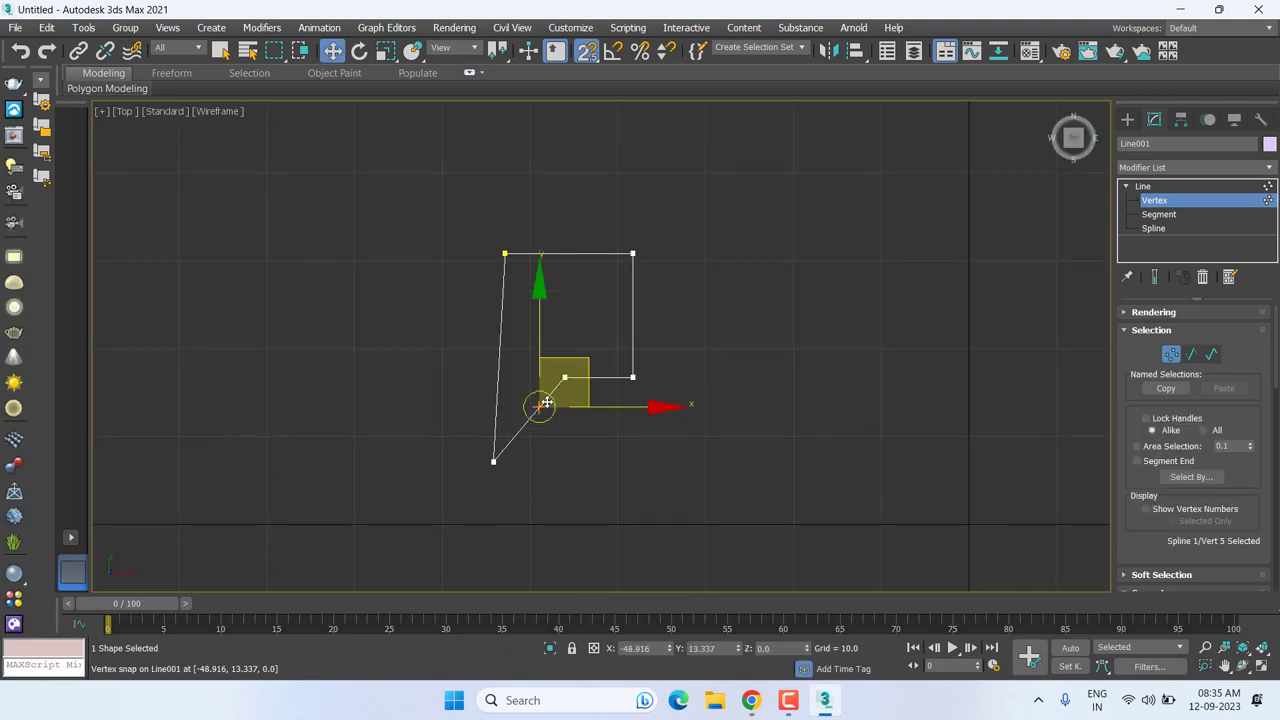
mouse_move(540, 331)
left_mouse_down()
mouse_move(607, 490)
mouse_move(631, 459)
left_mouse_up()
left_click_drag(482, 240, 530, 297)
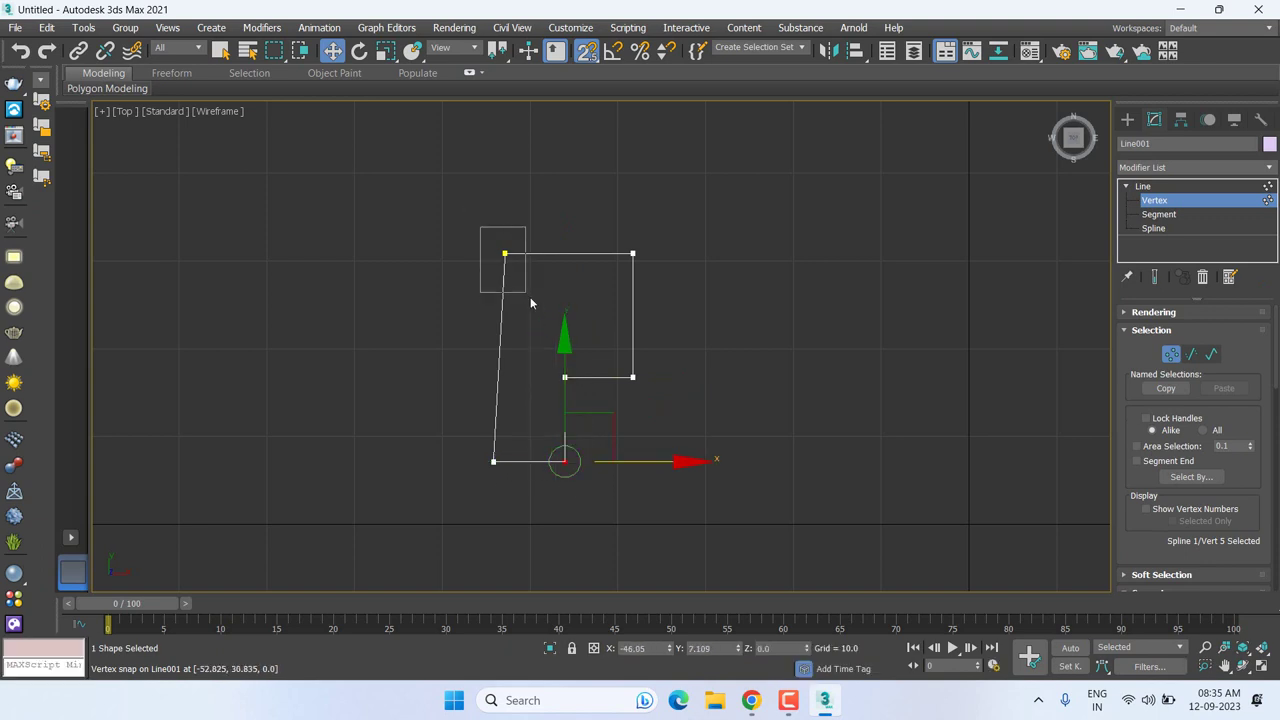
left_click_drag(608, 256, 490, 459)
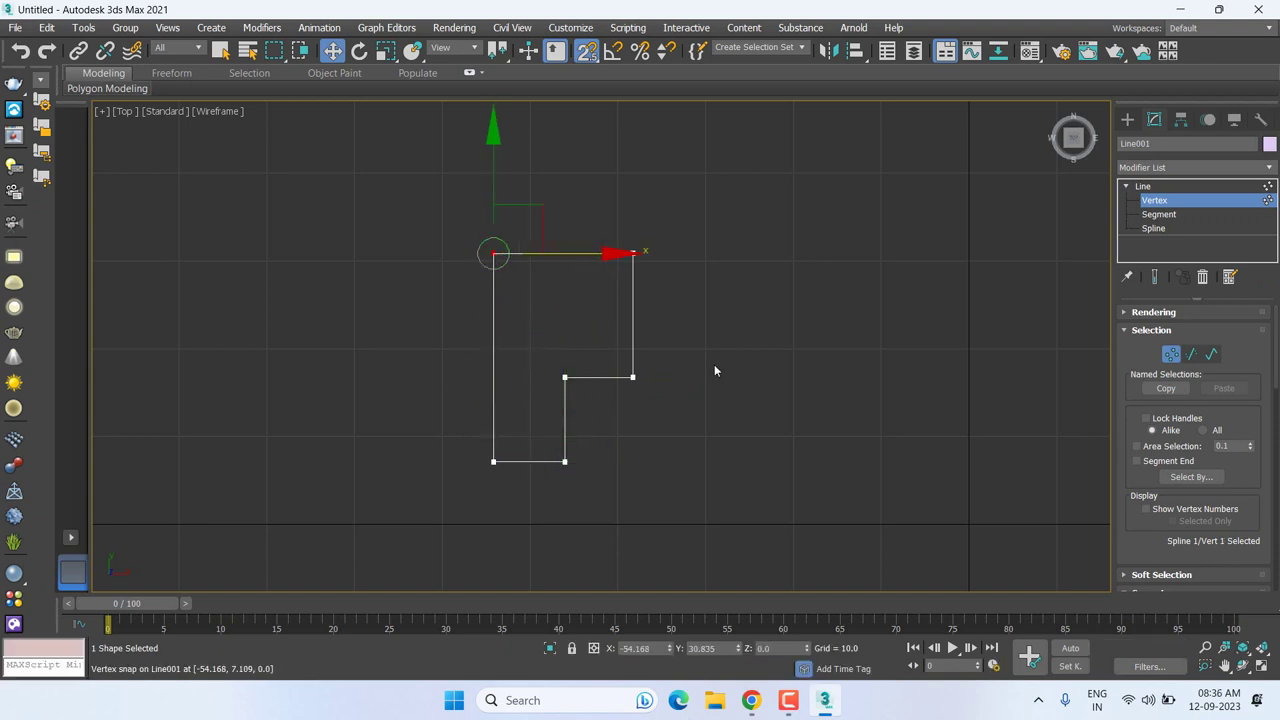
left_click_drag(594, 400, 736, 153)
Step: Make both right vertices Bezier Corner and drag their tangent handles to bend the upper edge into an S-curve
right_click(653, 332)
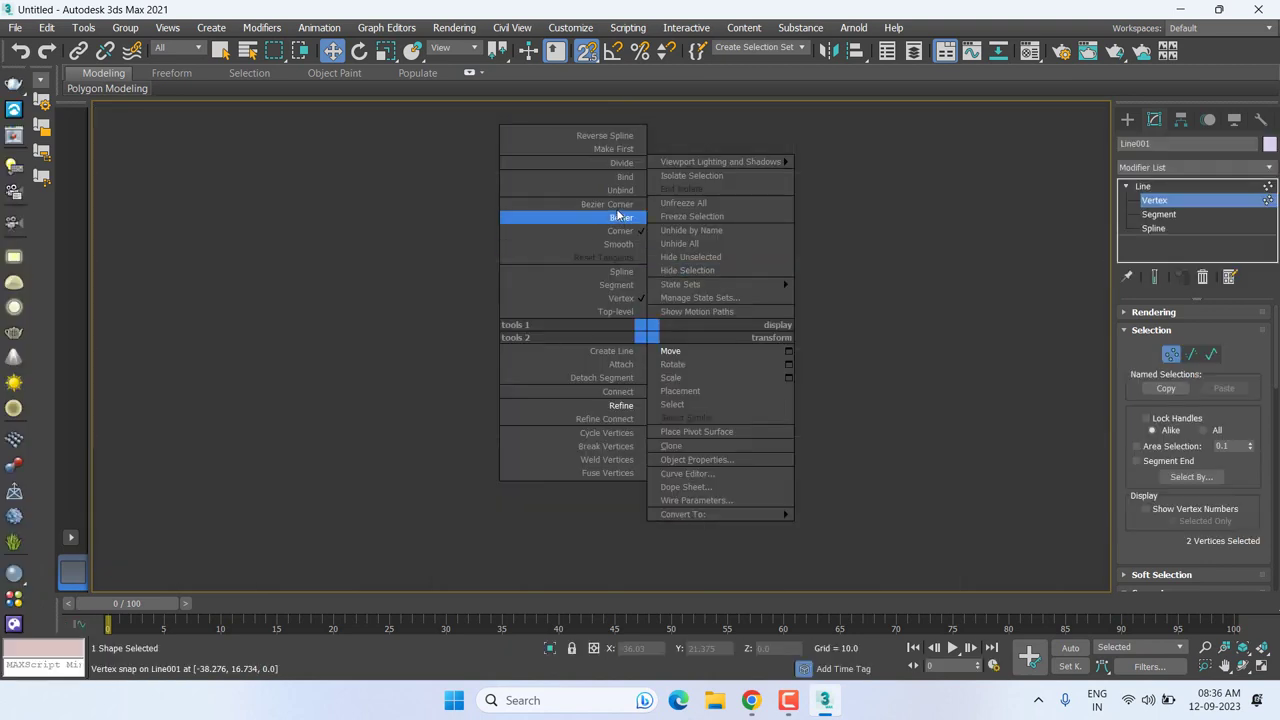
left_click(616, 217)
scroll(620, 362, "up", 4)
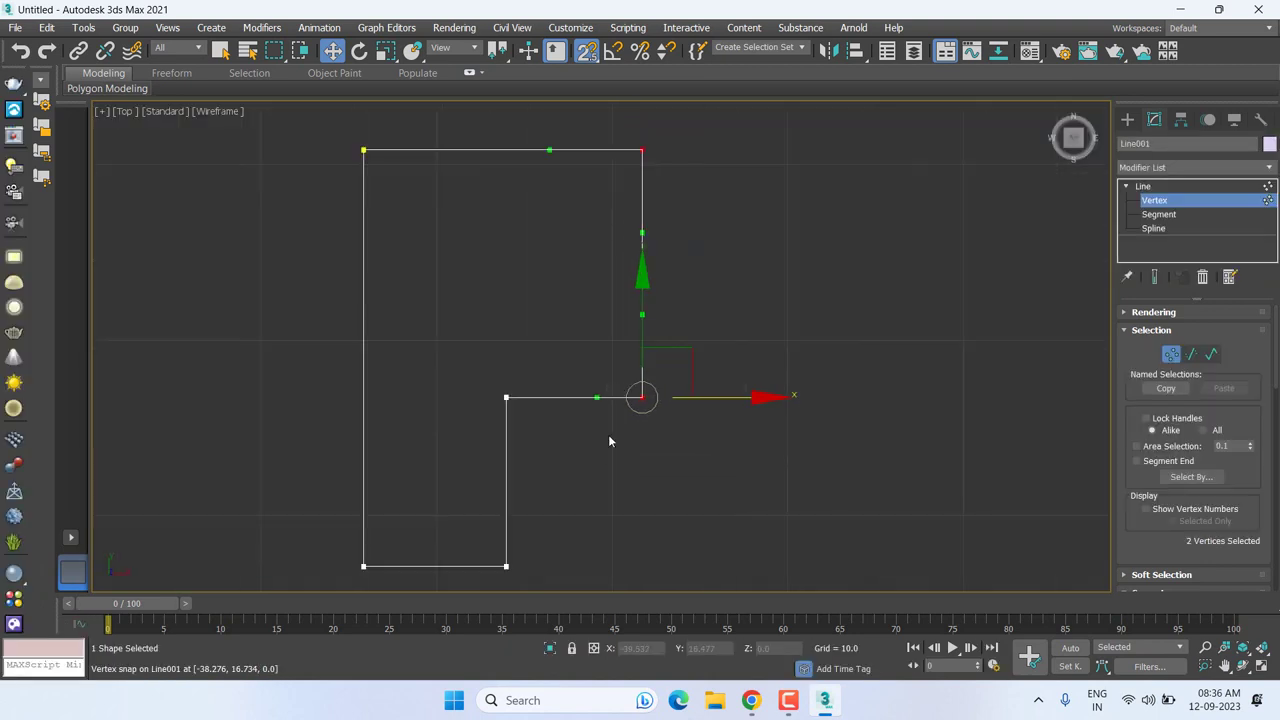
left_click(675, 397)
left_click_drag(716, 398, 550, 392)
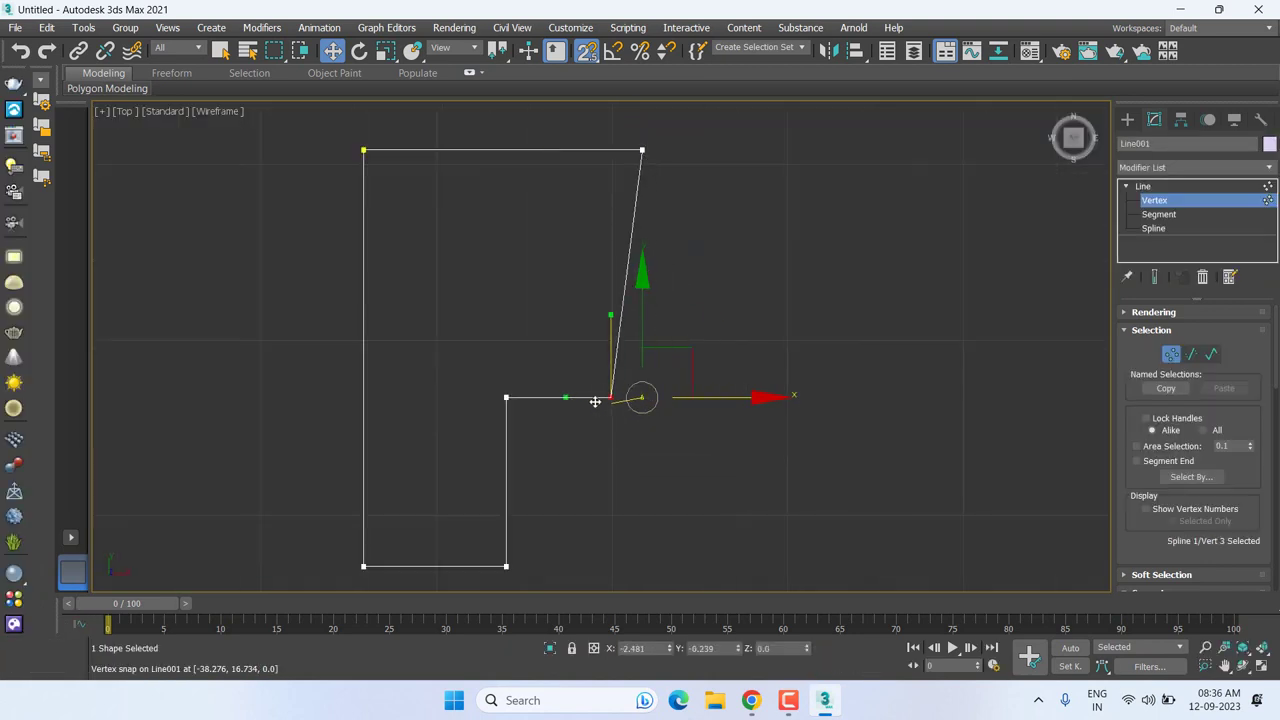
left_click(642, 150, "ctrl")
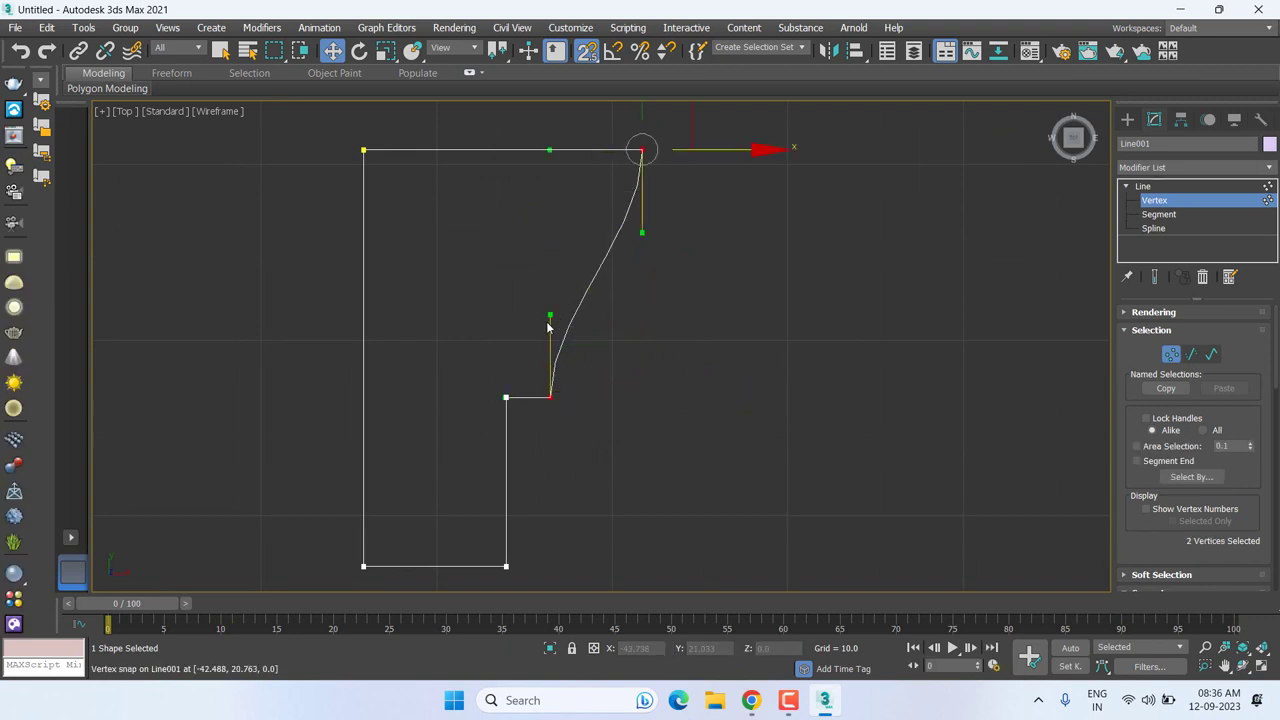
key("s")
left_click_drag(549, 318, 554, 316)
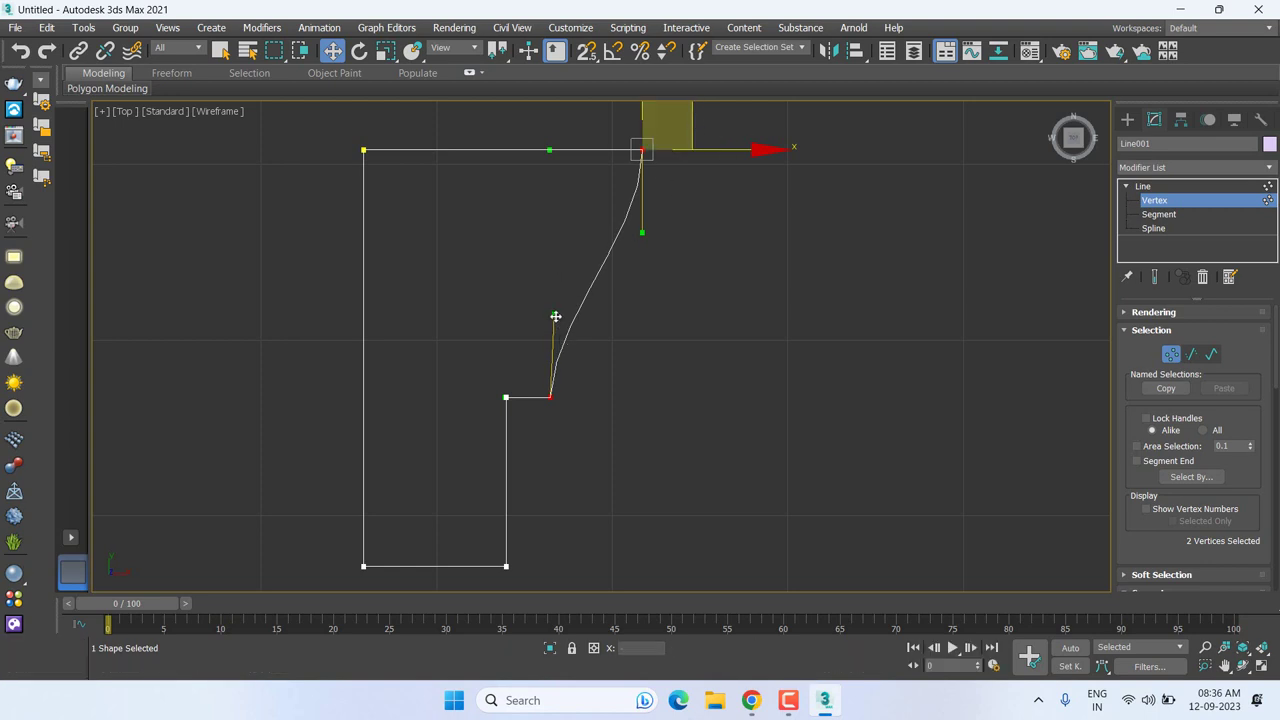
mouse_move(554, 315)
left_mouse_down()
mouse_move(543, 283)
mouse_move(558, 241)
left_mouse_up()
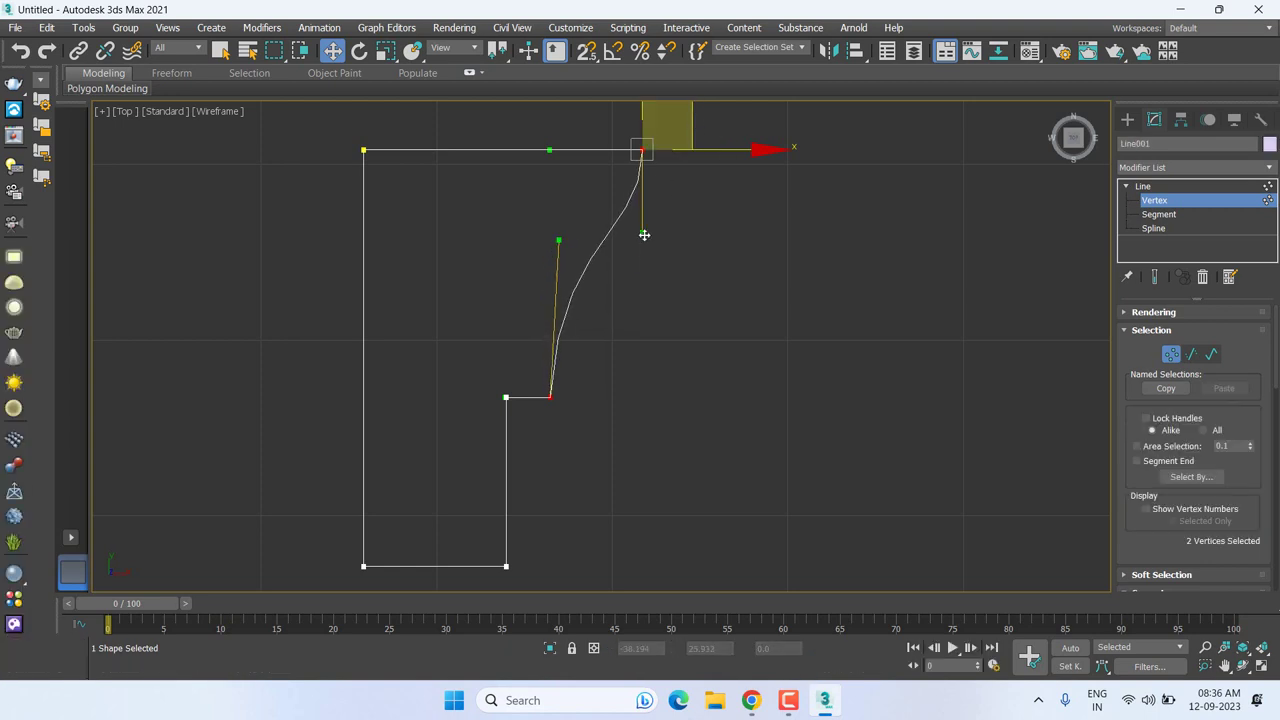
left_click_drag(644, 255, 648, 349)
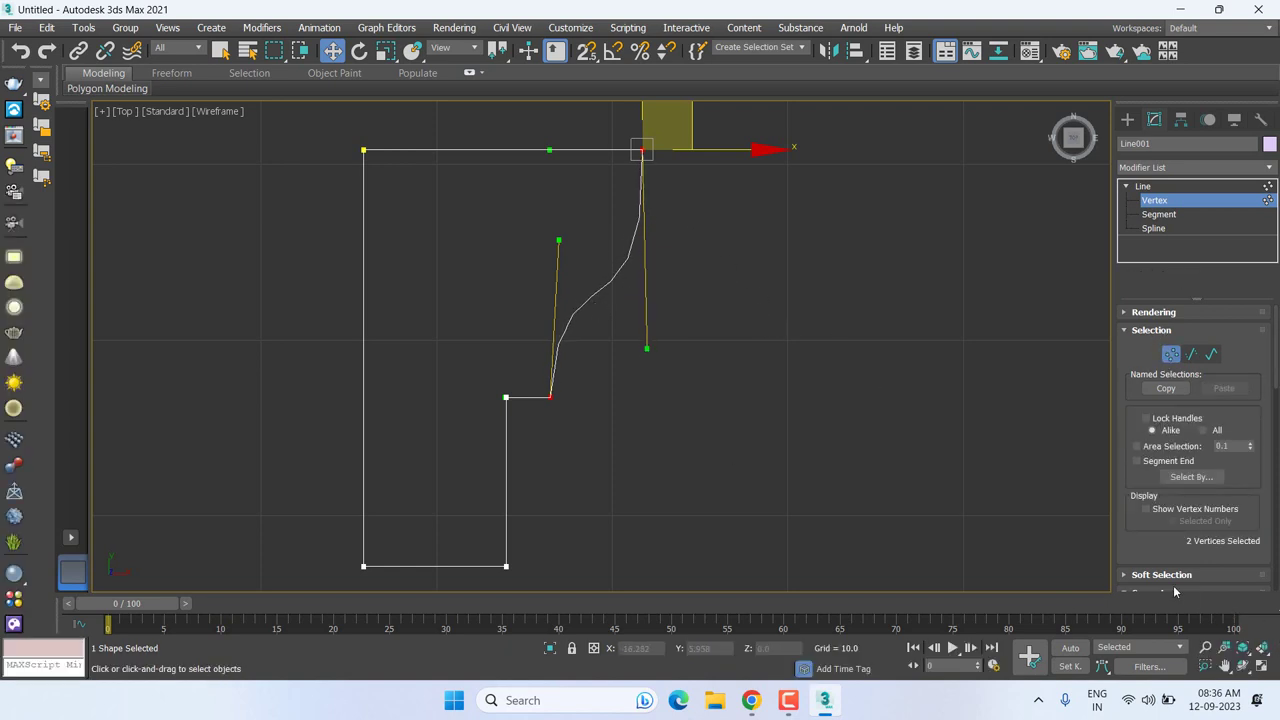
Step: Turn on Adaptive interpolation and lengthen the upper tangent handle to smooth the curve
scroll(1181, 528, "down", 3)
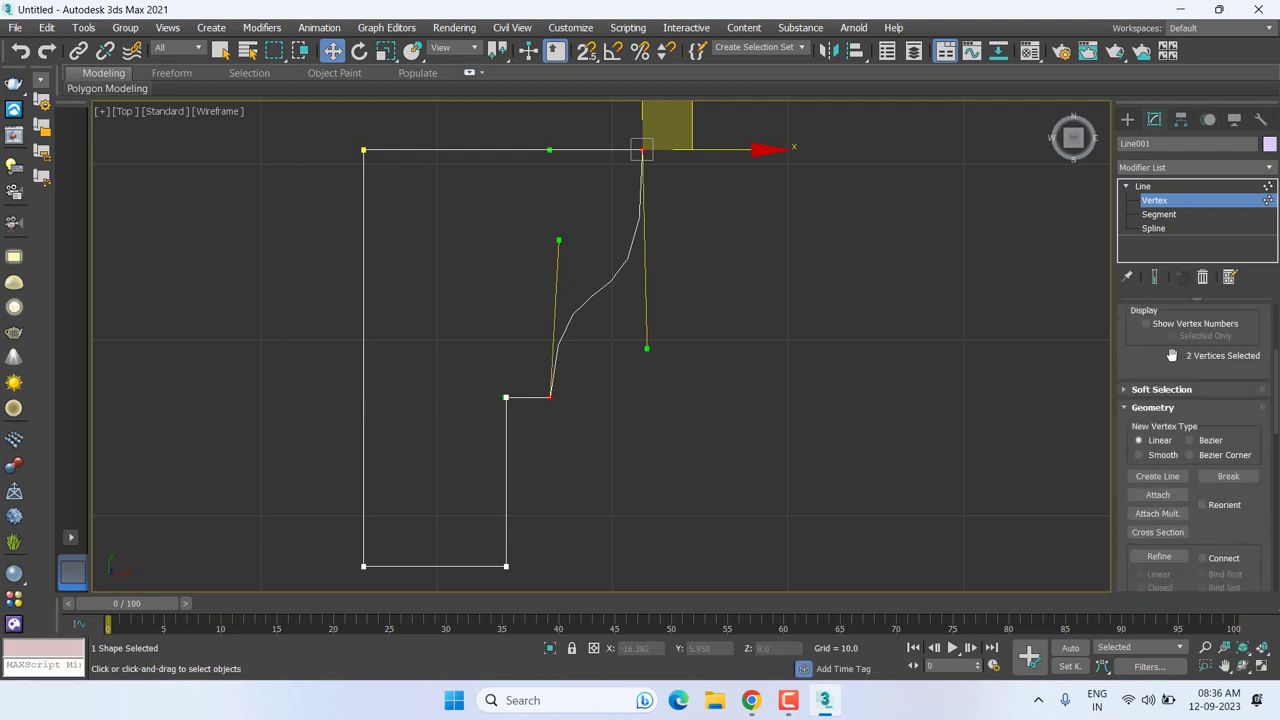
scroll(1161, 479, "up", 3)
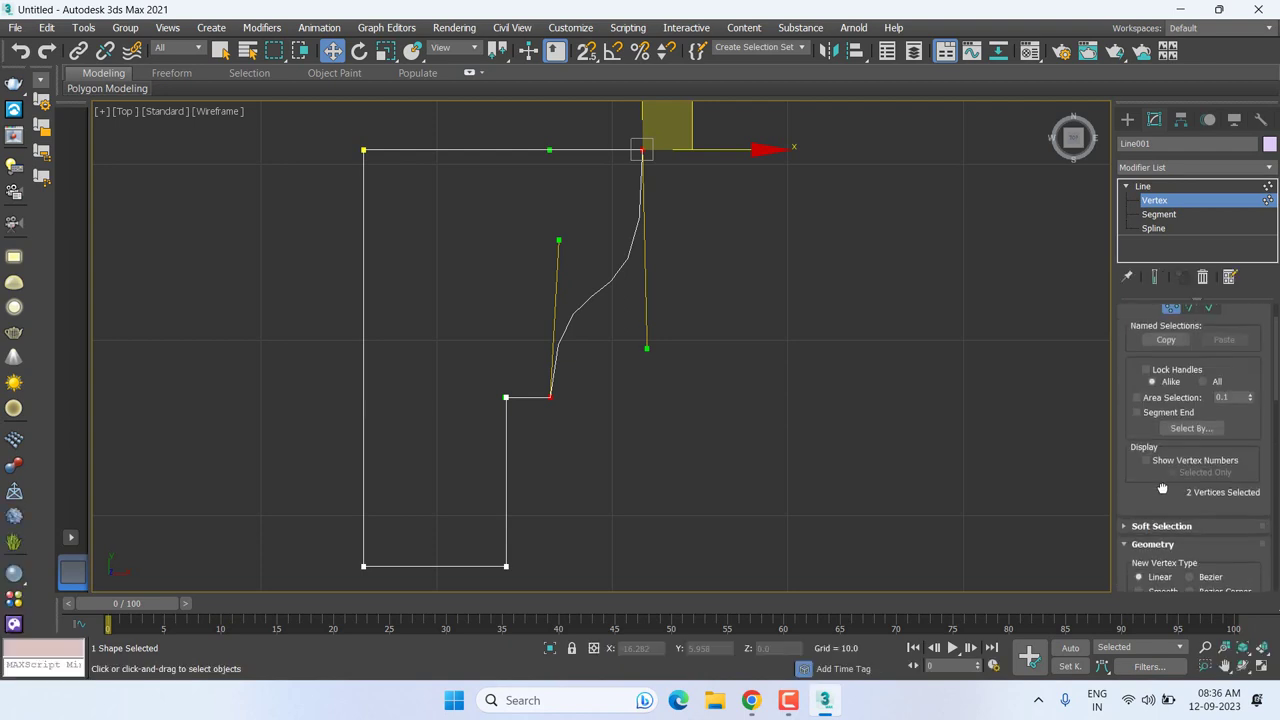
mouse_move(1161, 479)
left_mouse_down()
mouse_move(1176, 233)
mouse_move(1209, 411)
left_mouse_up()
scroll(1195, 481, "down", 5)
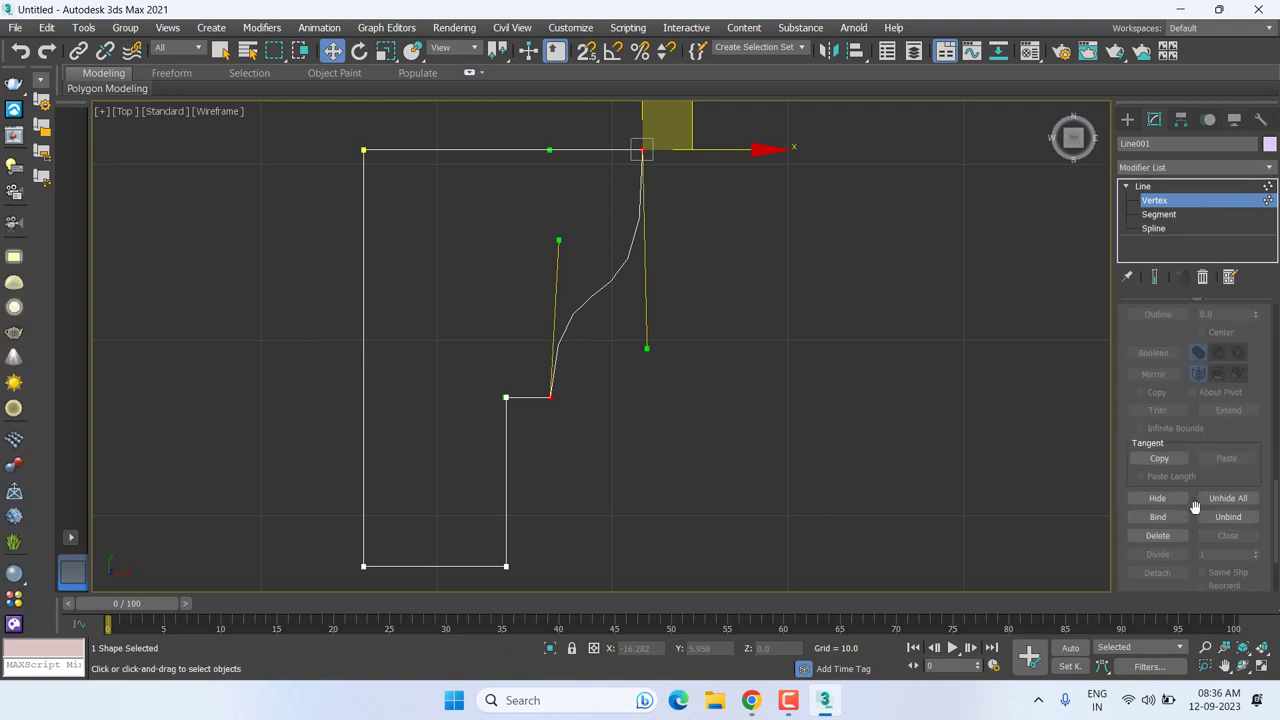
left_click(1185, 585)
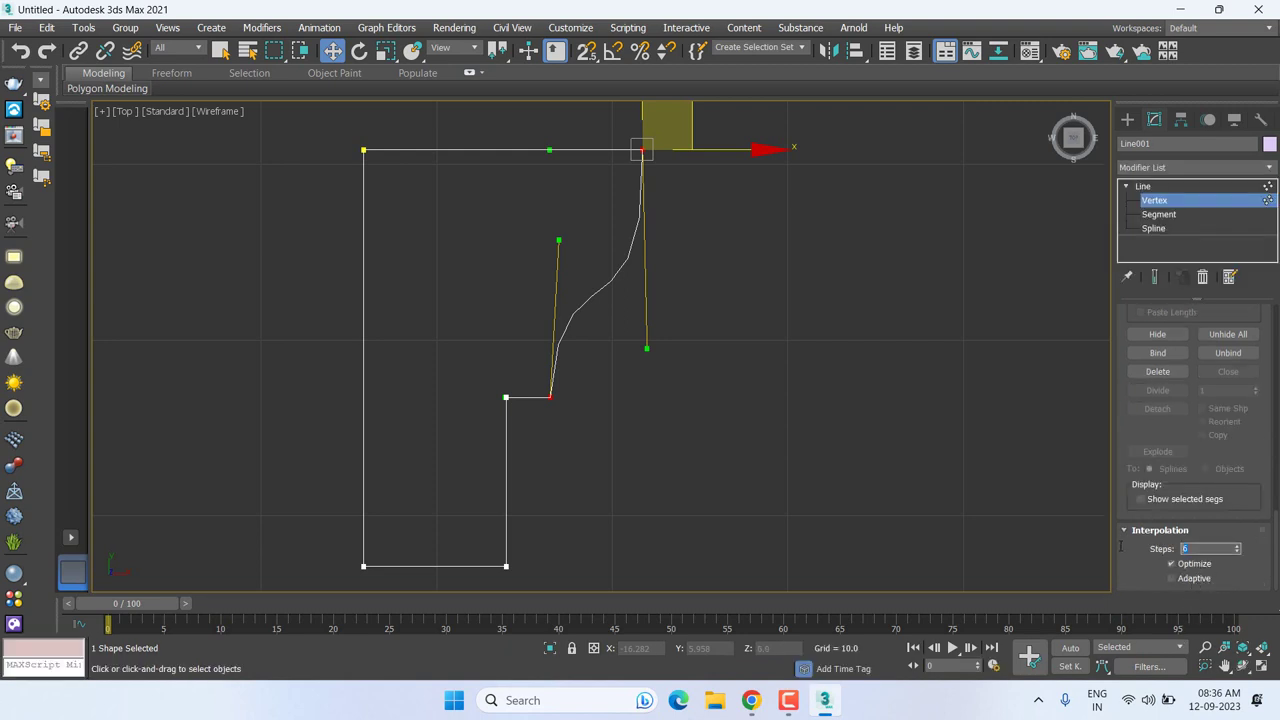
left_click(1180, 583)
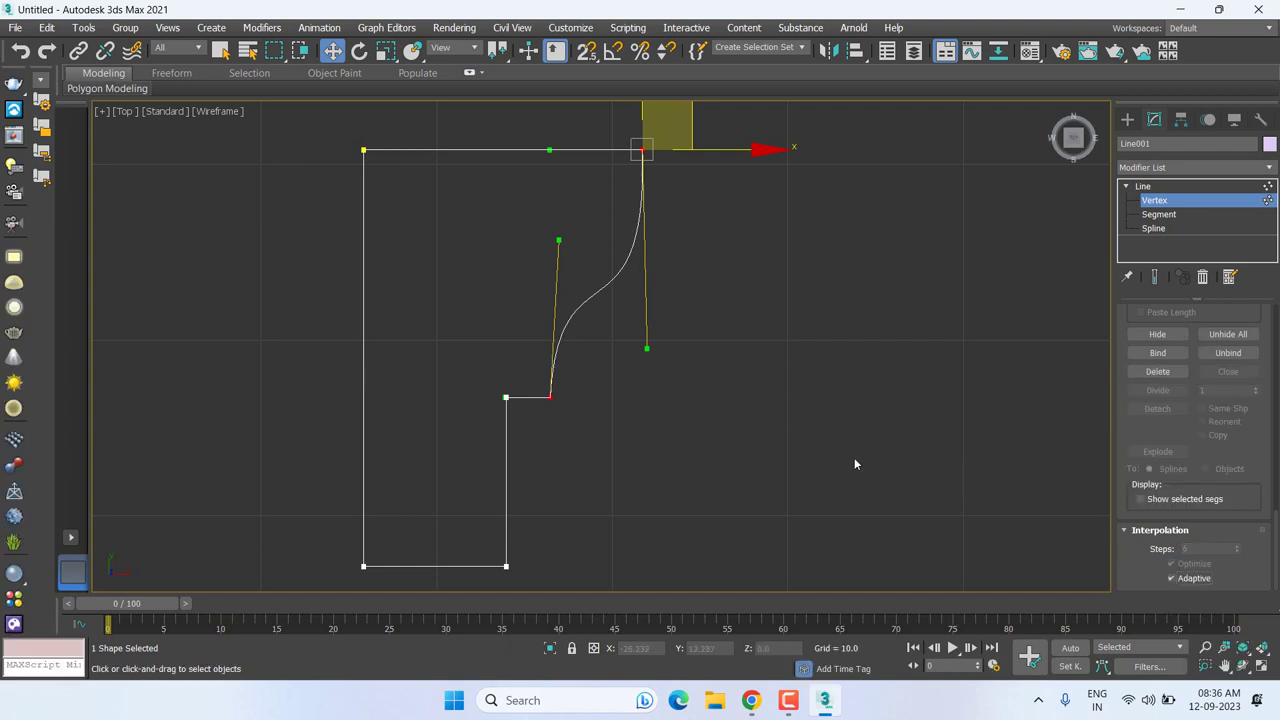
left_click_drag(648, 350, 652, 375)
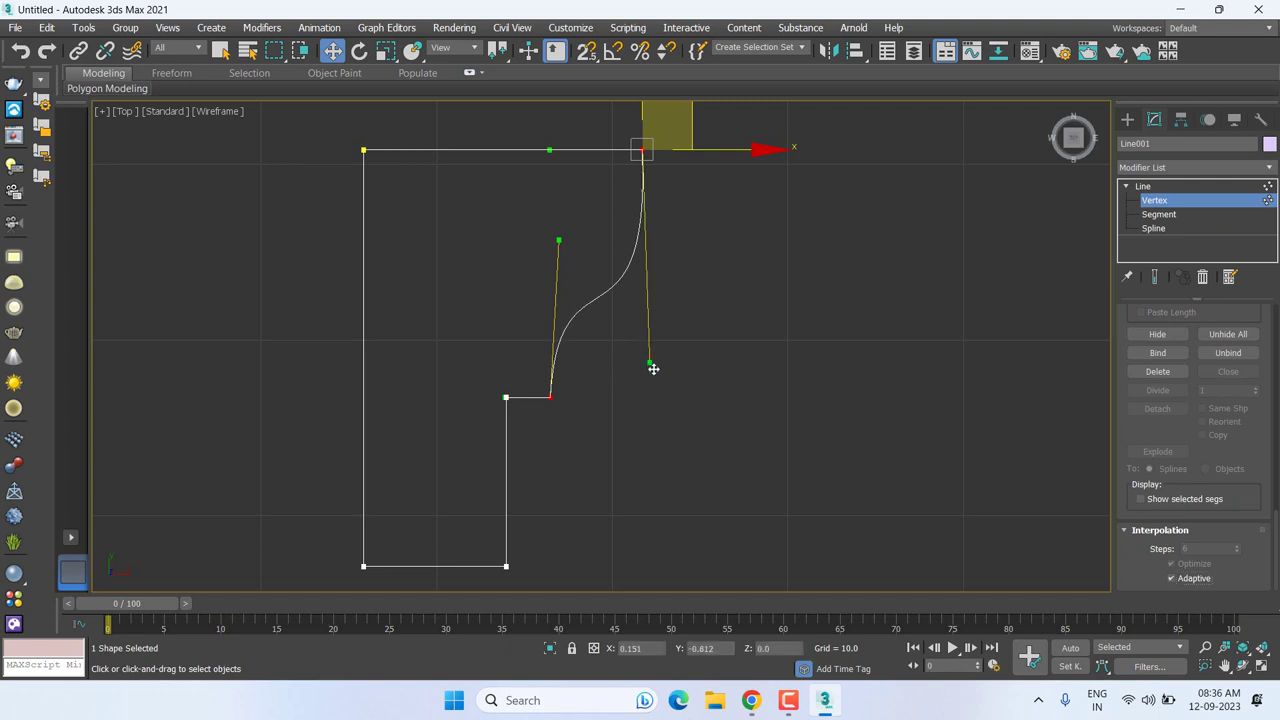
Step: Raise the bottom vertices and move the top-left vertex right to shorten and narrow the profile
left_click_drag(586, 598, 595, 590)
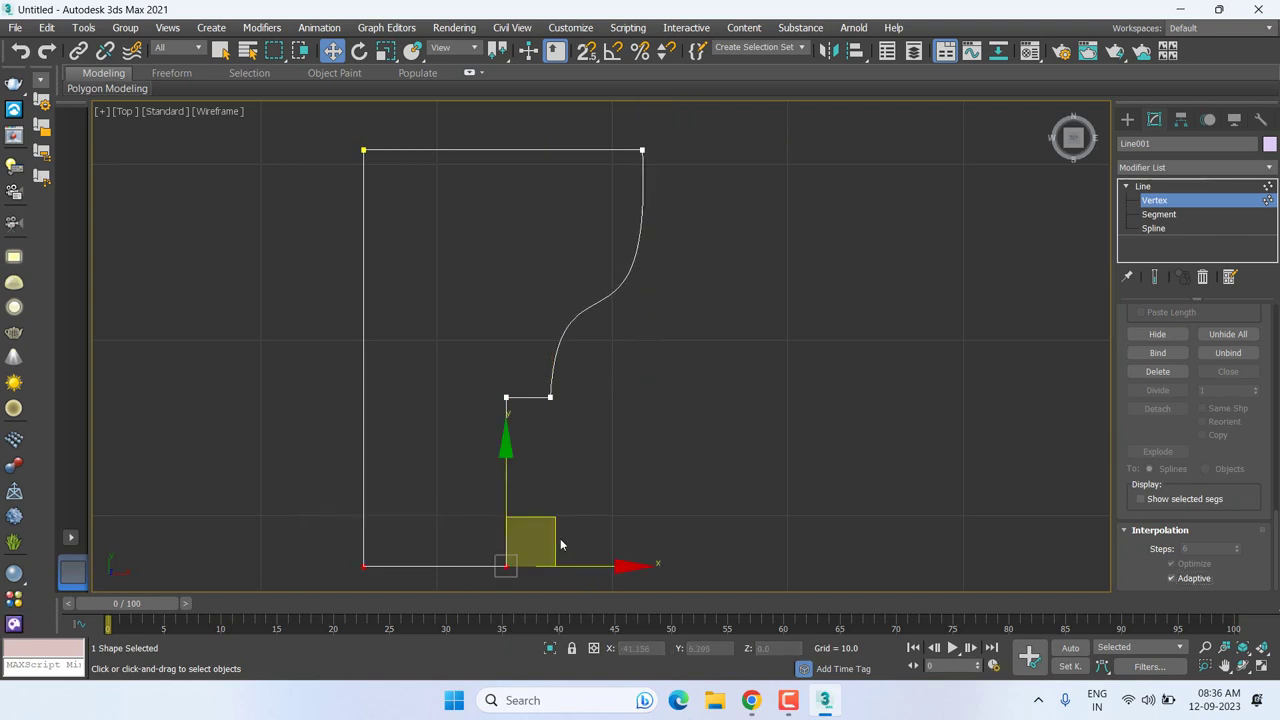
left_click_drag(503, 478, 503, 428)
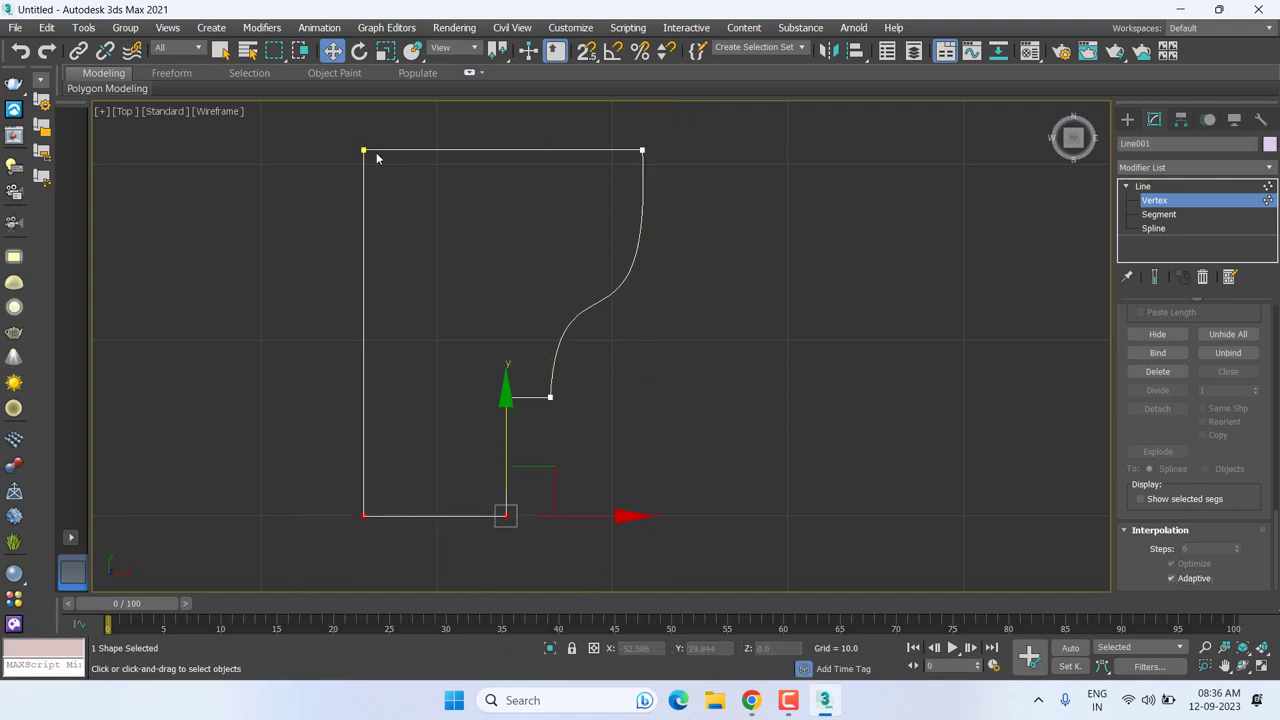
left_click_drag(420, 615, 434, 594)
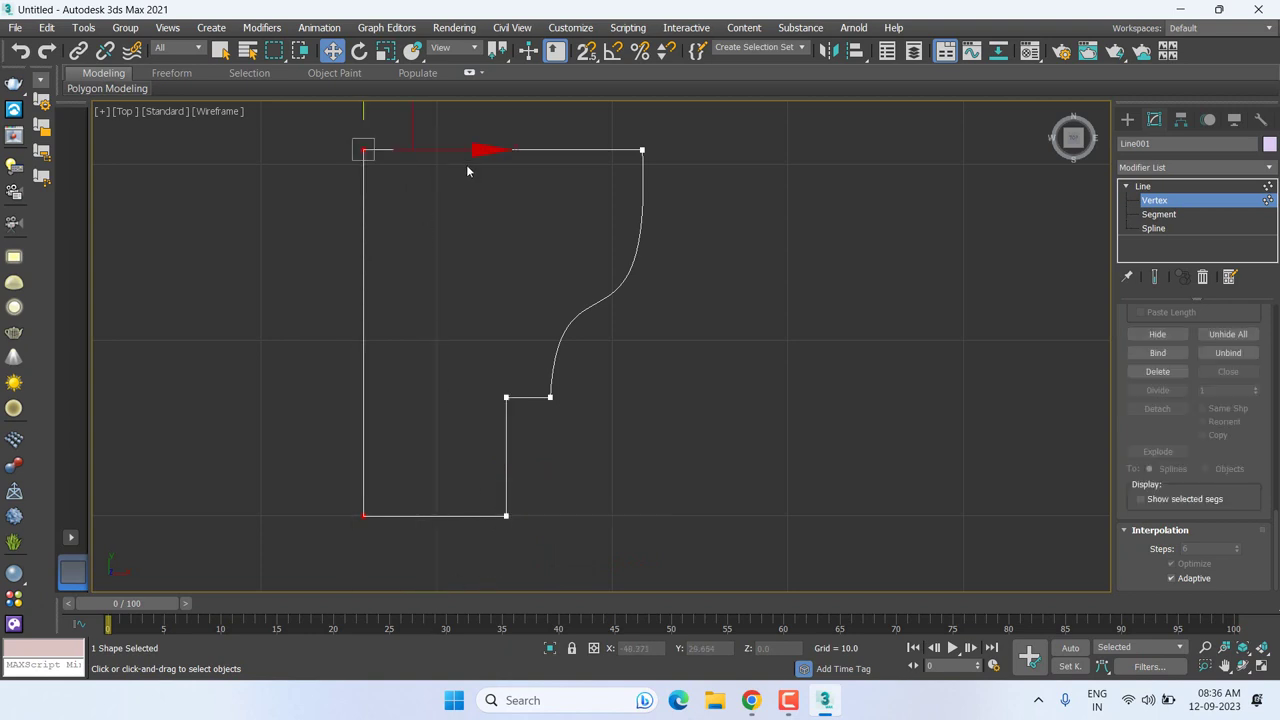
left_click_drag(466, 151, 546, 152)
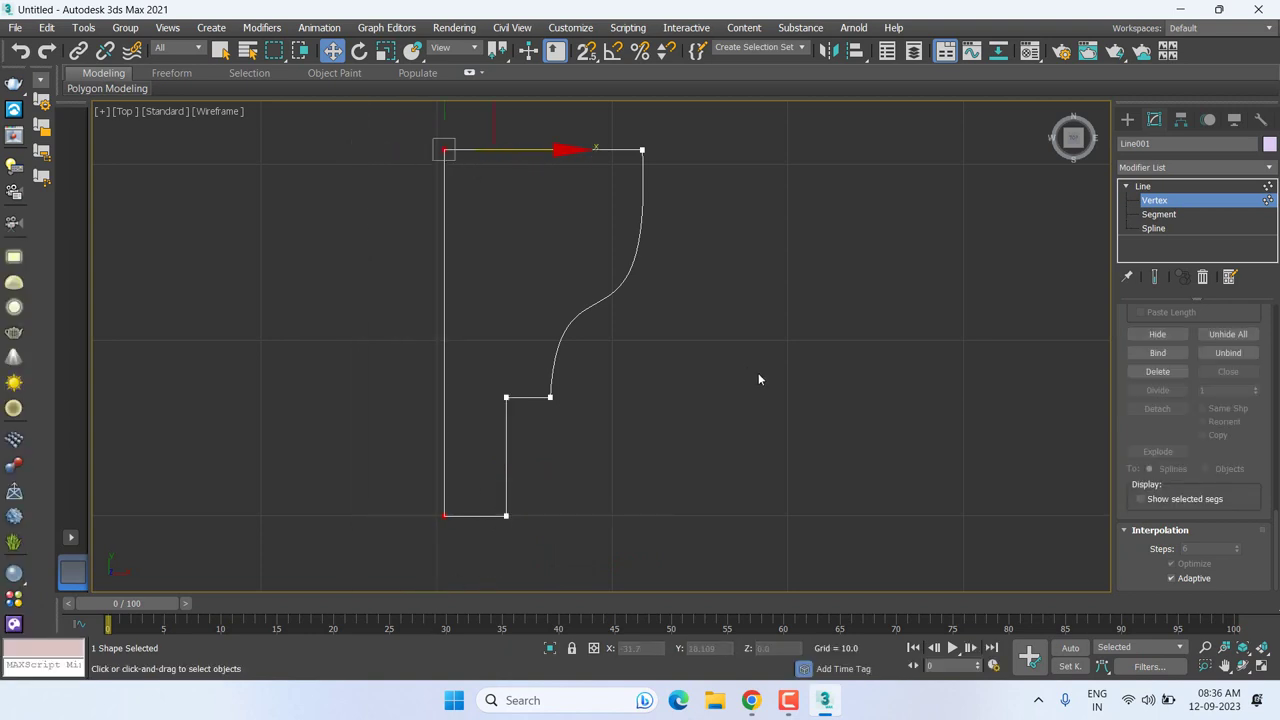
scroll(754, 374, "down", 3)
scroll(741, 387, "down", 2)
Step: Leave vertex editing and switch to the Perspective view of the beam
middle_click_drag(753, 398, 354, 394)
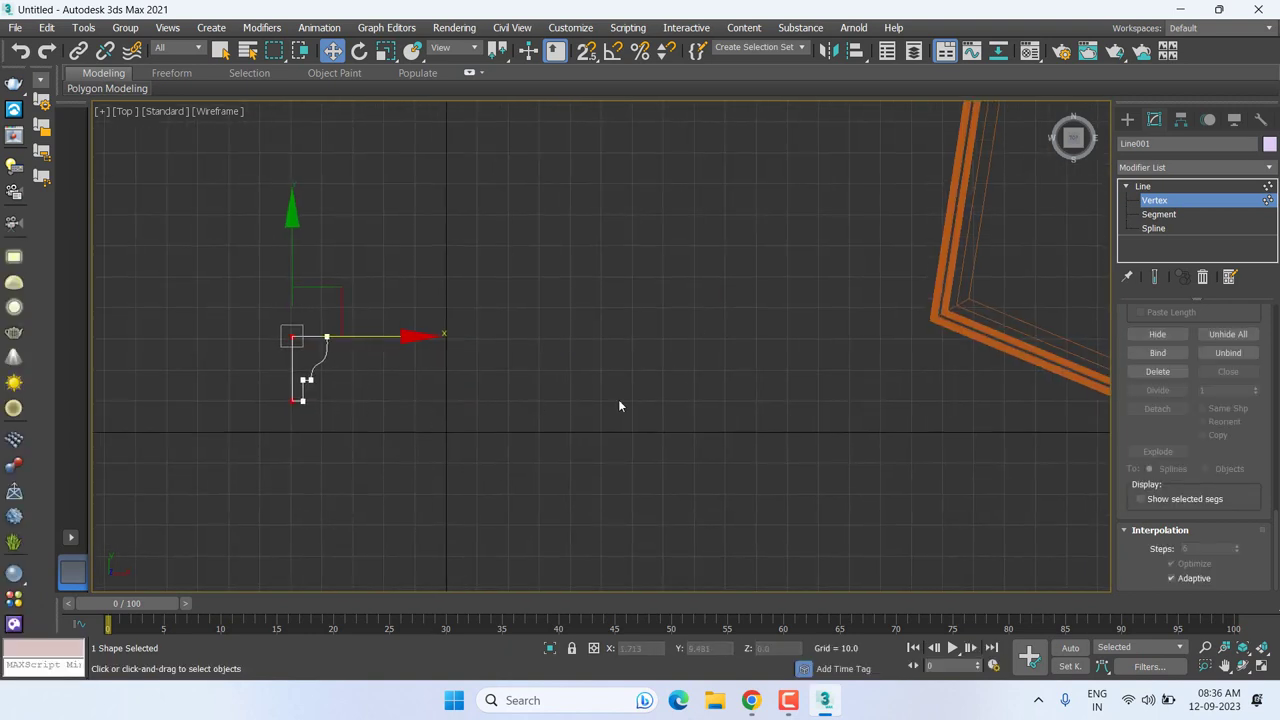
left_click(1152, 196)
key("p")
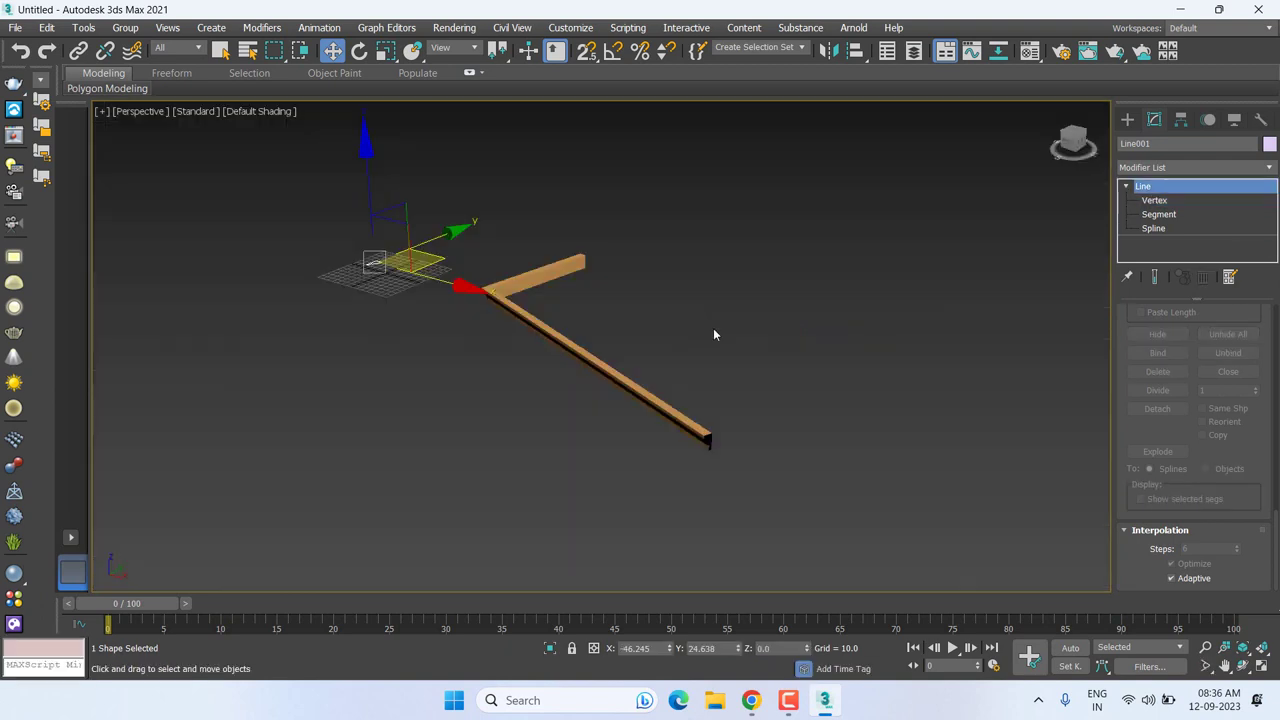
scroll(716, 465, "up", 5)
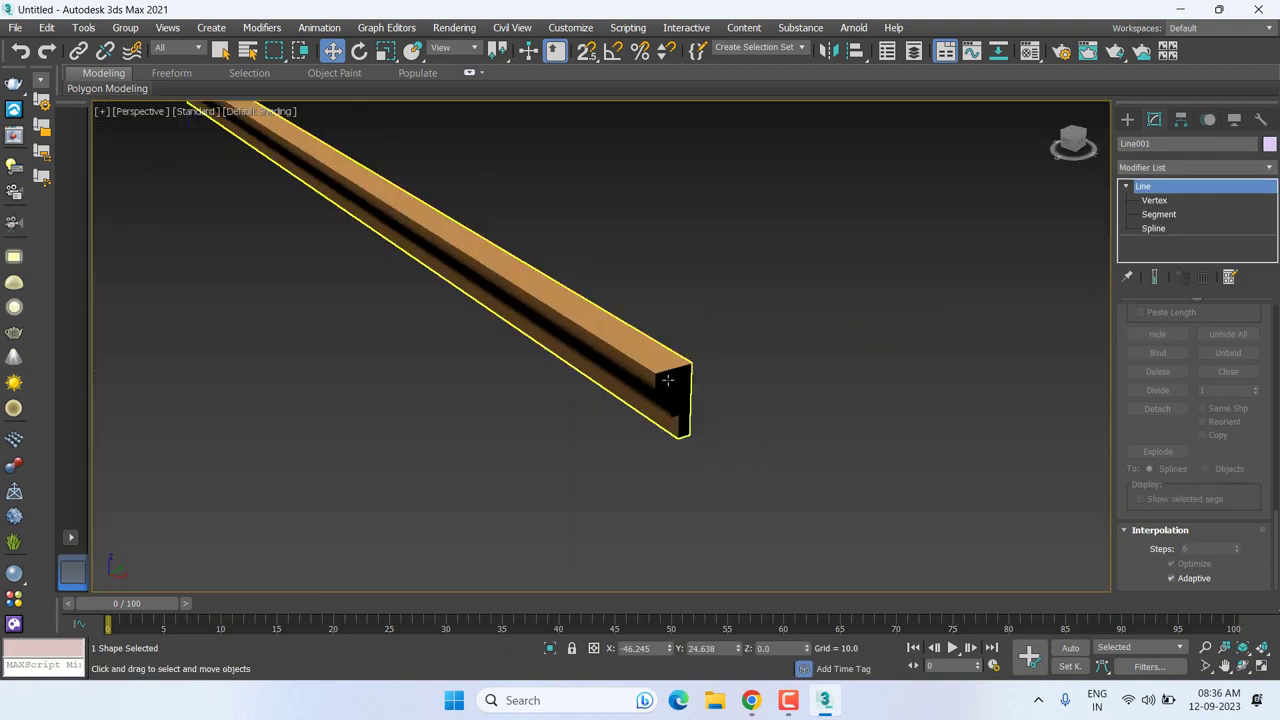
Step: Deselect everything, then select the bevelled beam Line002 in the viewport
left_click(657, 370)
mouse_move(657, 370)
middle_mouse_down("alt")
mouse_move(697, 432)
mouse_move(751, 393)
mouse_move(657, 449)
mouse_move(717, 374)
middle_mouse_up("alt")
left_click(717, 374)
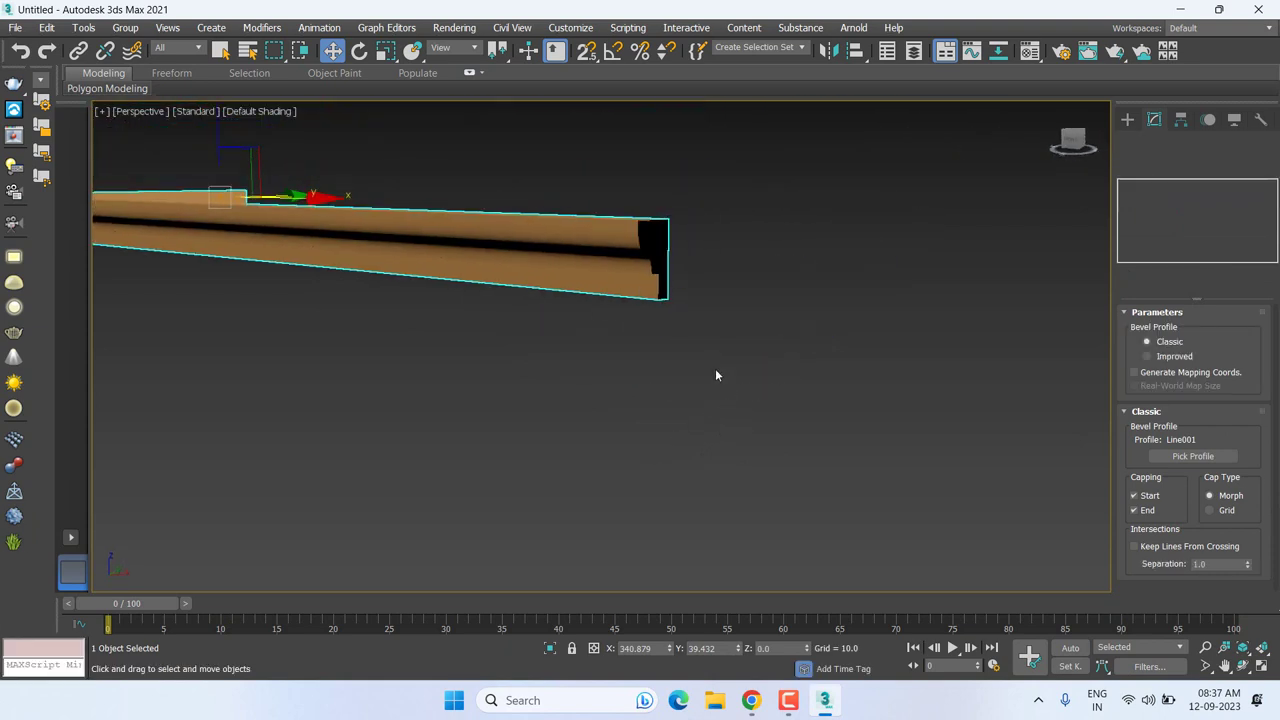
left_click(657, 287)
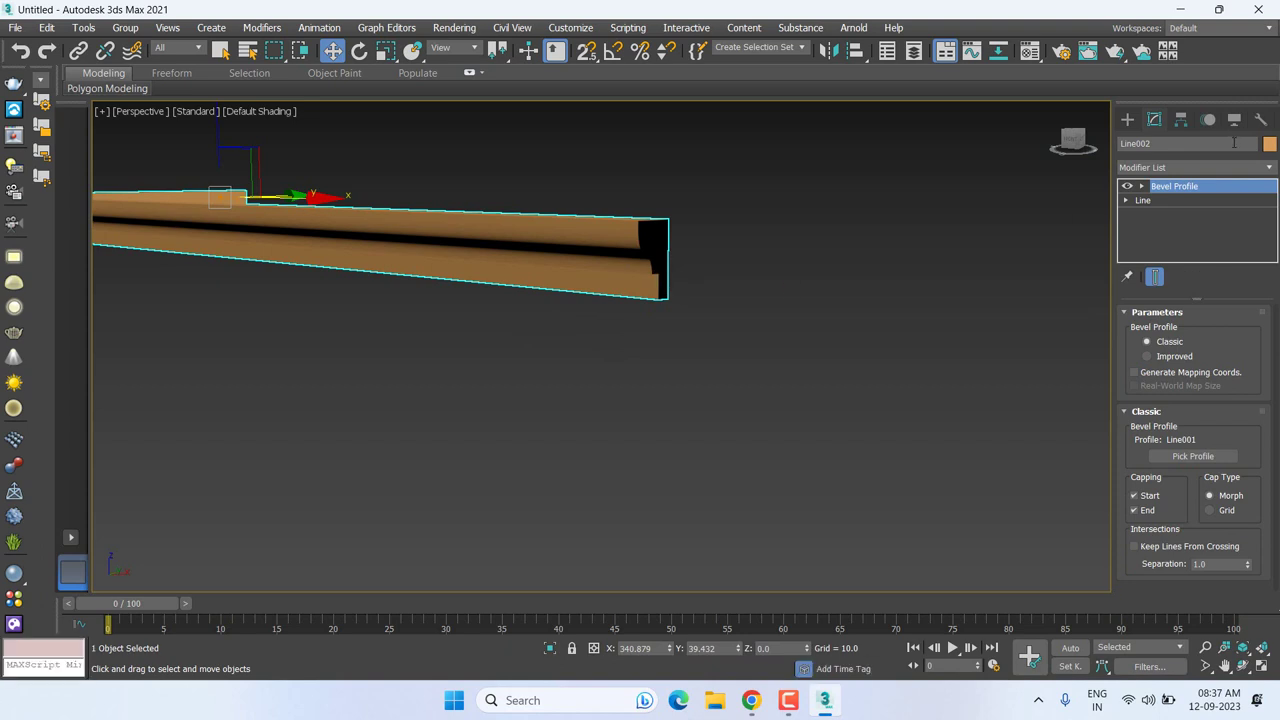
Step: Add Cap Holes from the Modifier List on top of Line002's Bevel Profile, then reframe the beam
left_click(1161, 168)
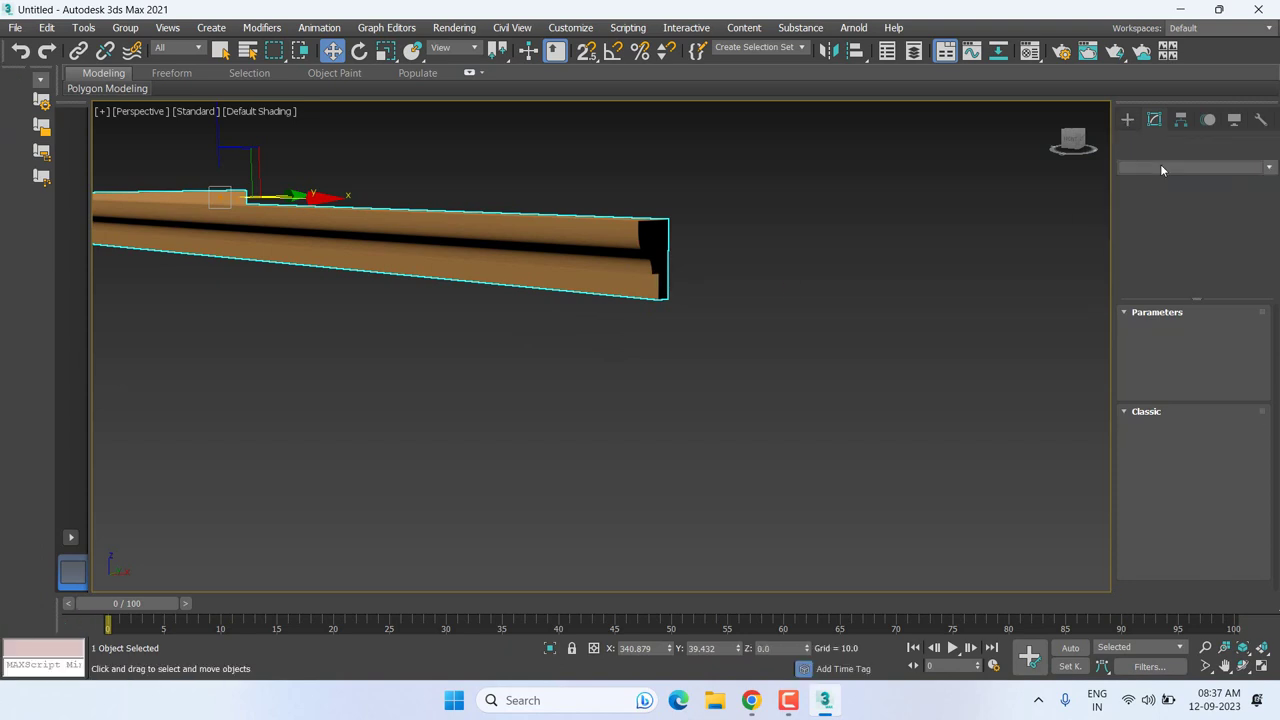
scroll(1161, 169, "down", 1)
scroll(1161, 169, "down", 2)
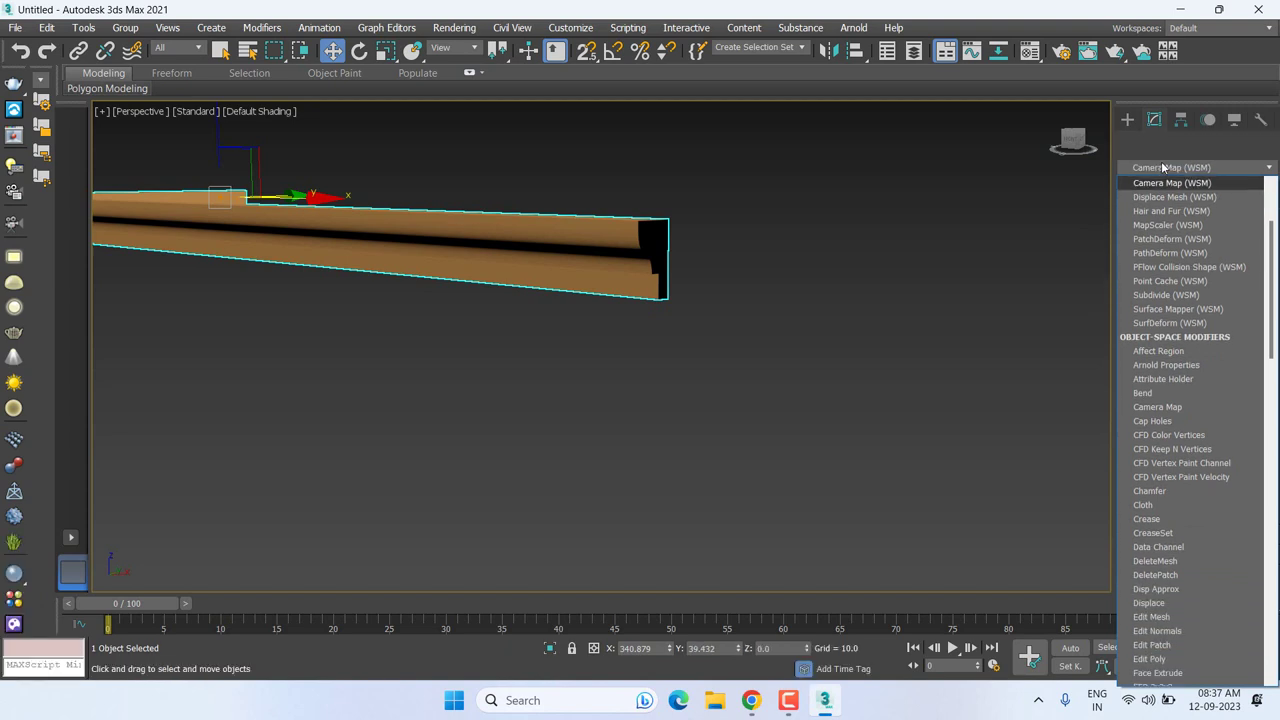
scroll(1225, 253, "down", 4)
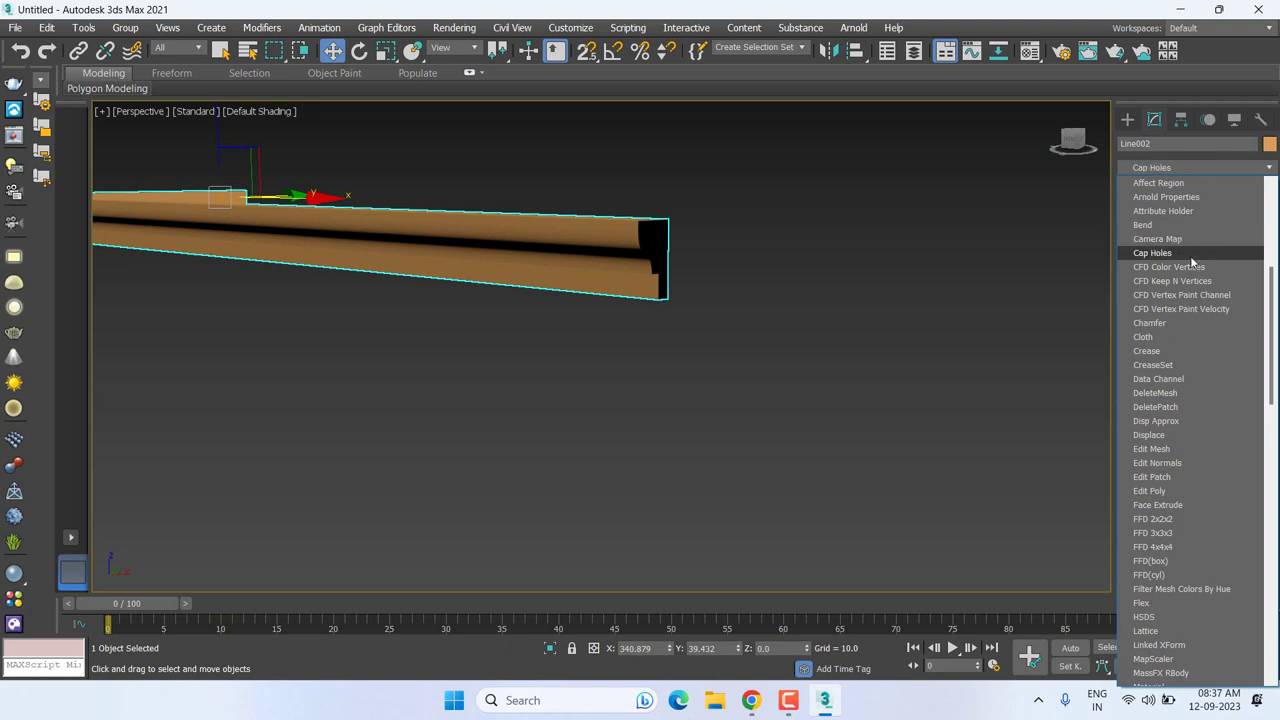
left_click(1190, 253)
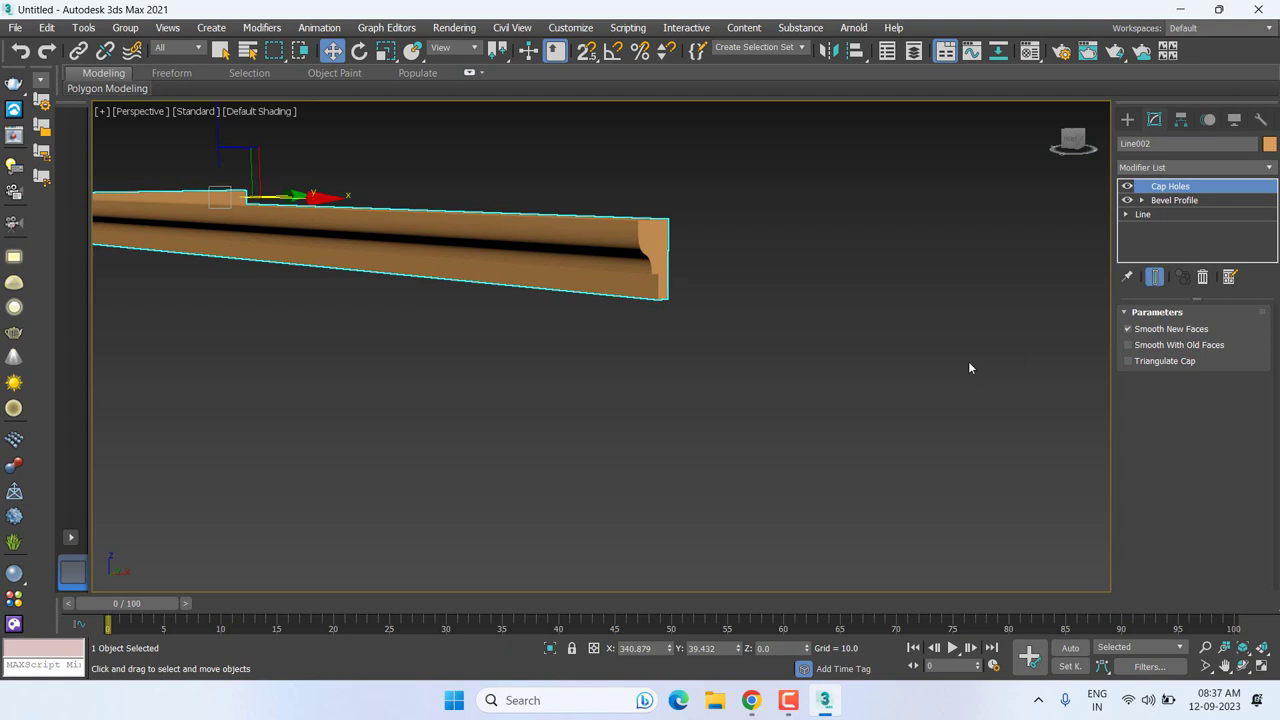
mouse_move(969, 368)
middle_mouse_down()
mouse_move(944, 386)
mouse_move(851, 380)
mouse_move(977, 408)
mouse_move(486, 303)
mouse_move(447, 328)
mouse_move(620, 335)
middle_mouse_up()
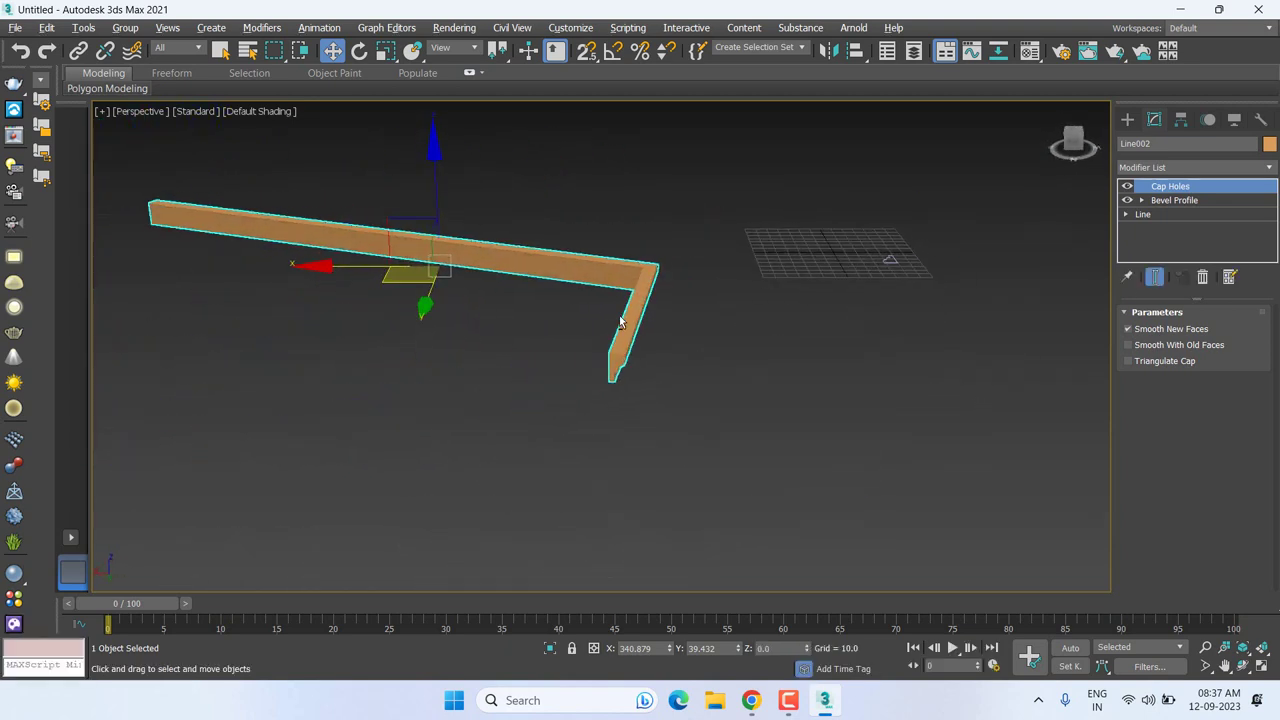
scroll(623, 340, "up", 3)
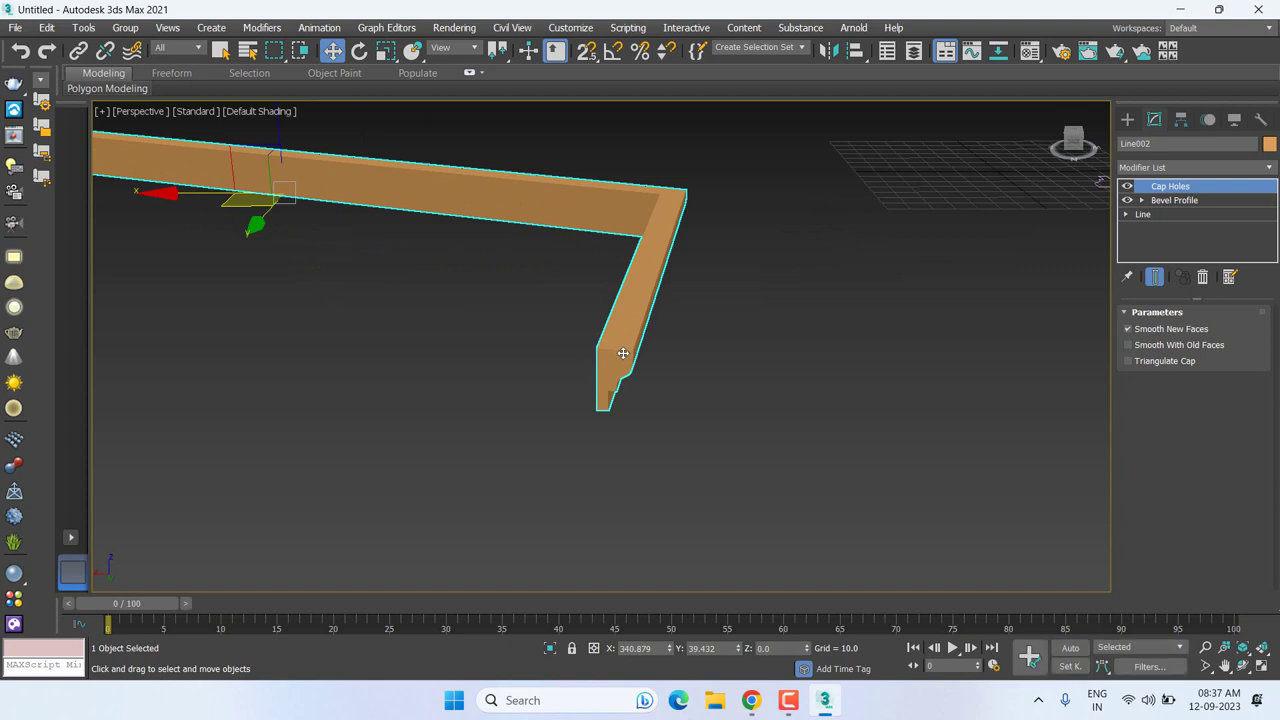
middle_click_drag(623, 350, 626, 304)
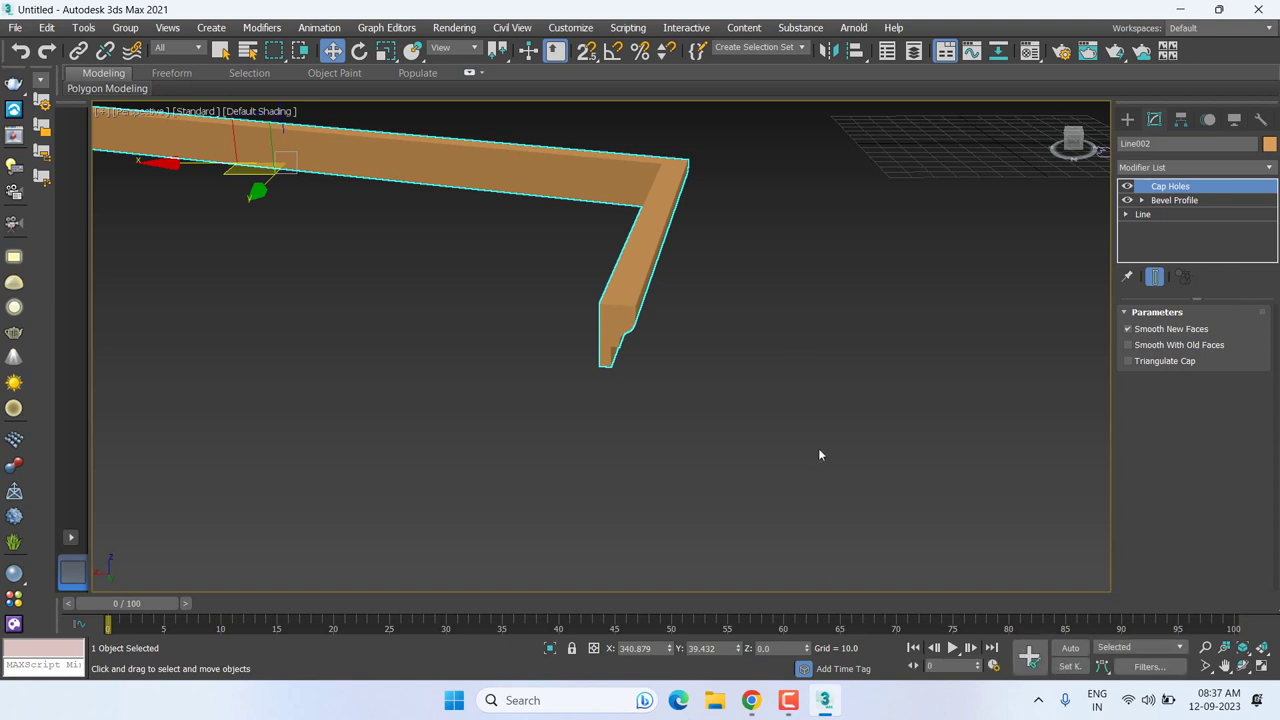
middle_click_drag(773, 372, 563, 388, "alt")
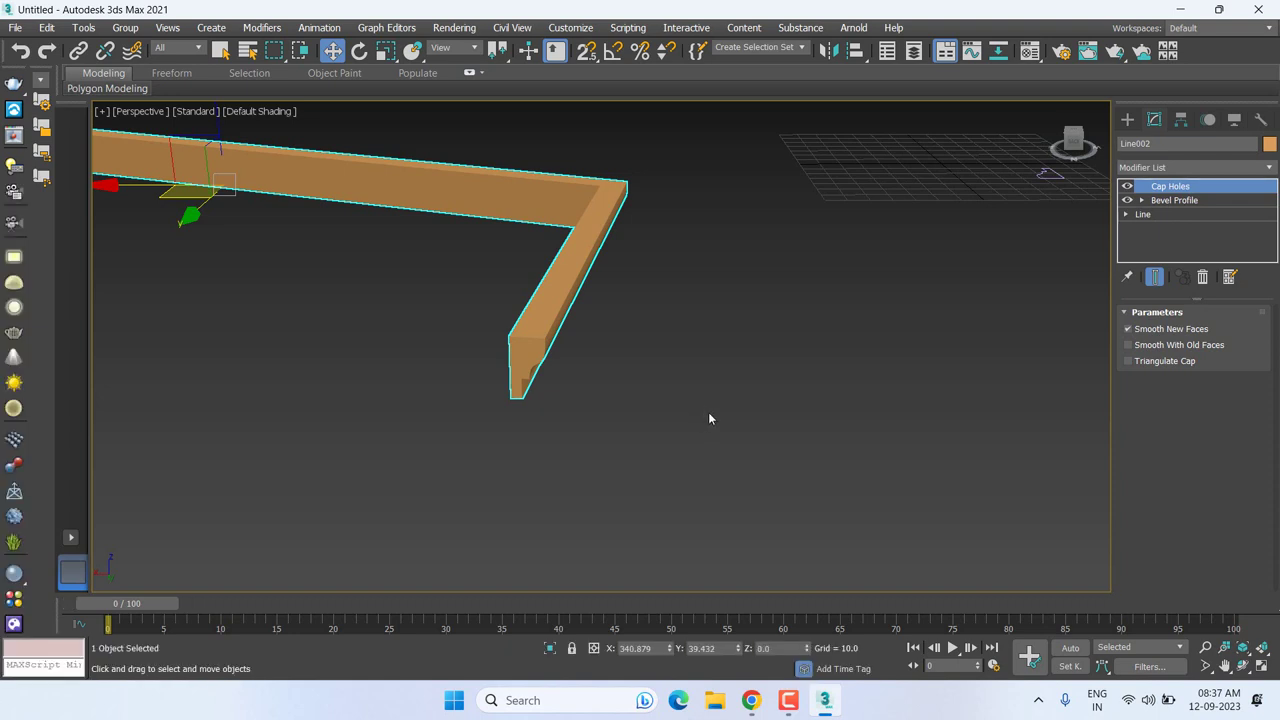
middle_click_drag(709, 414, 694, 397)
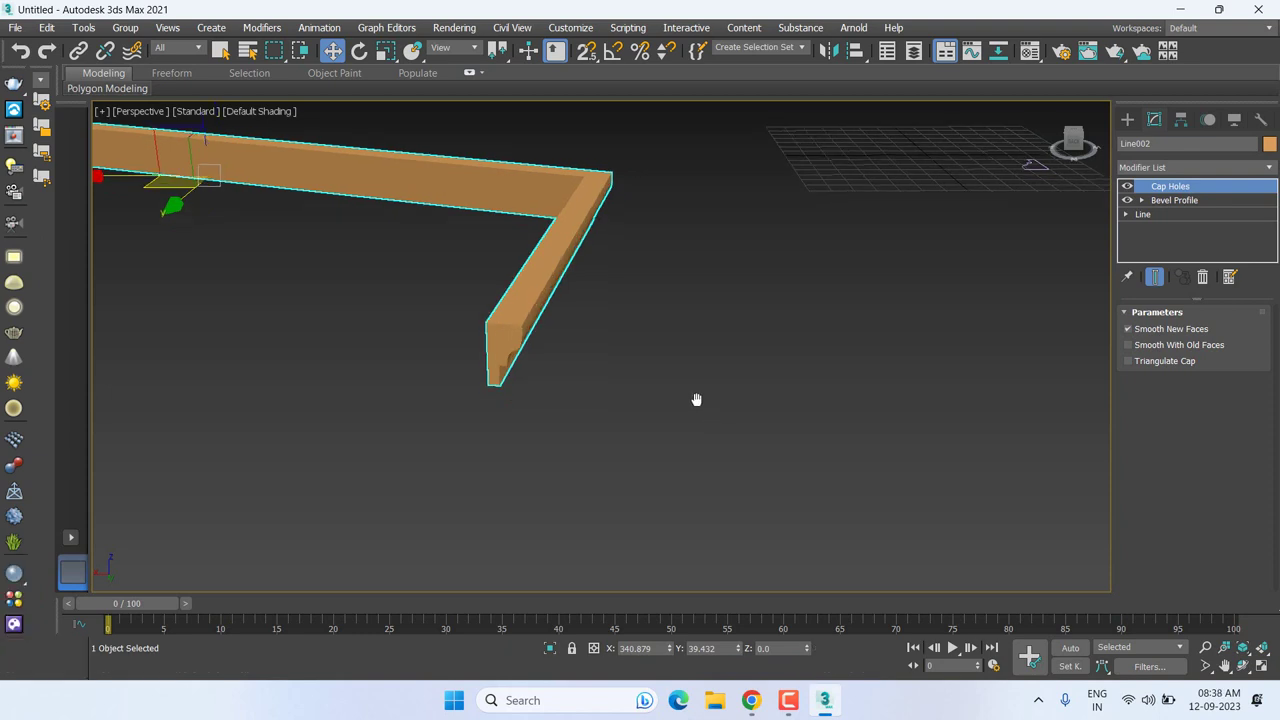
scroll(517, 362, "down", 4)
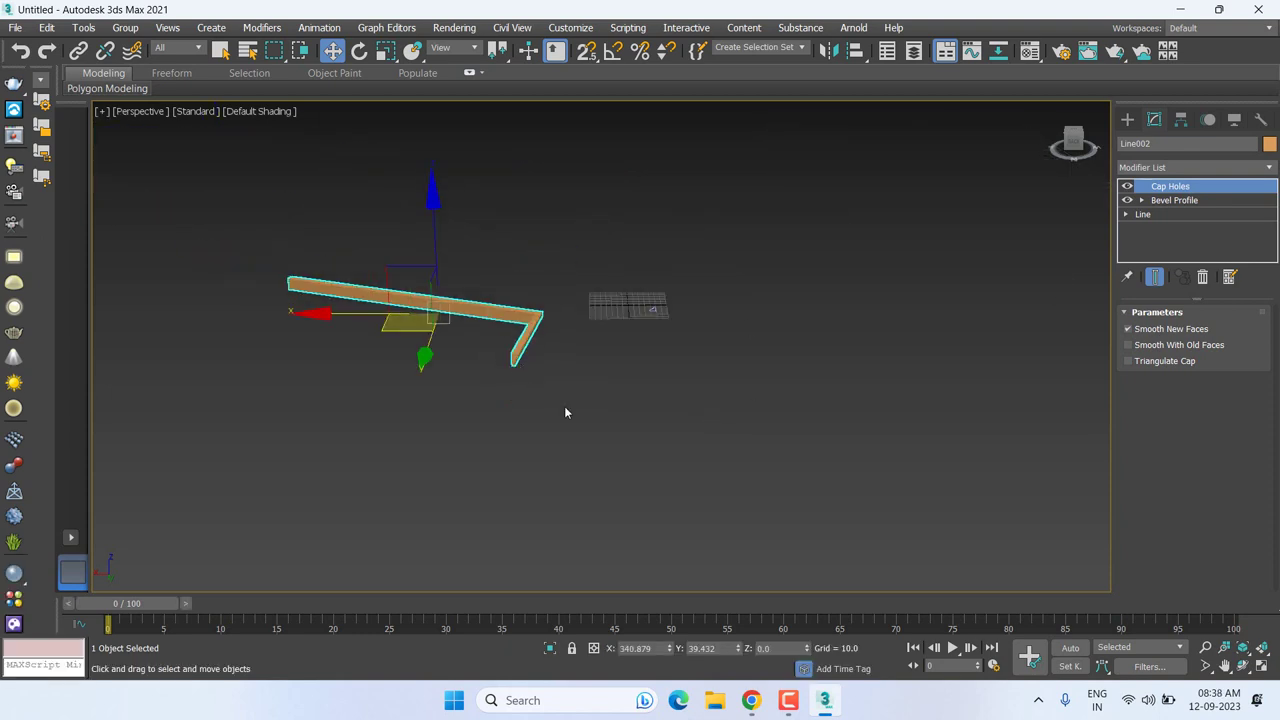
middle_click_drag(565, 412, 514, 391)
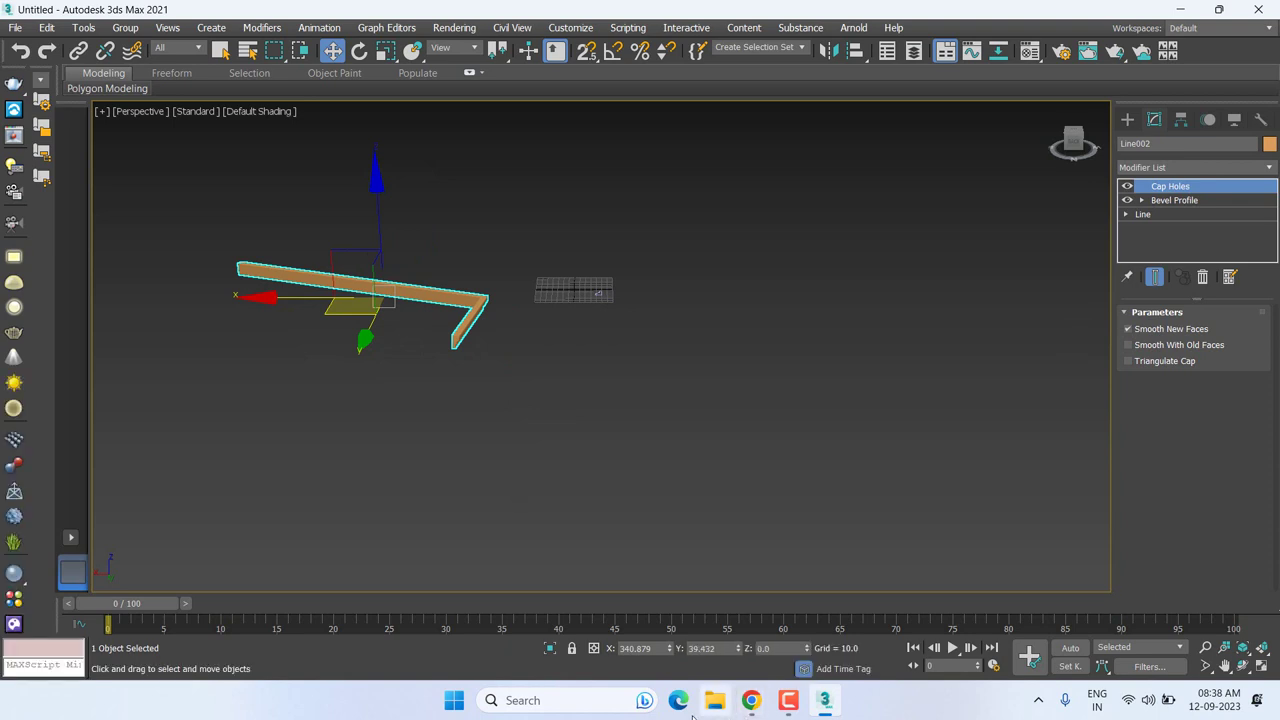
mouse_move(750, 700)
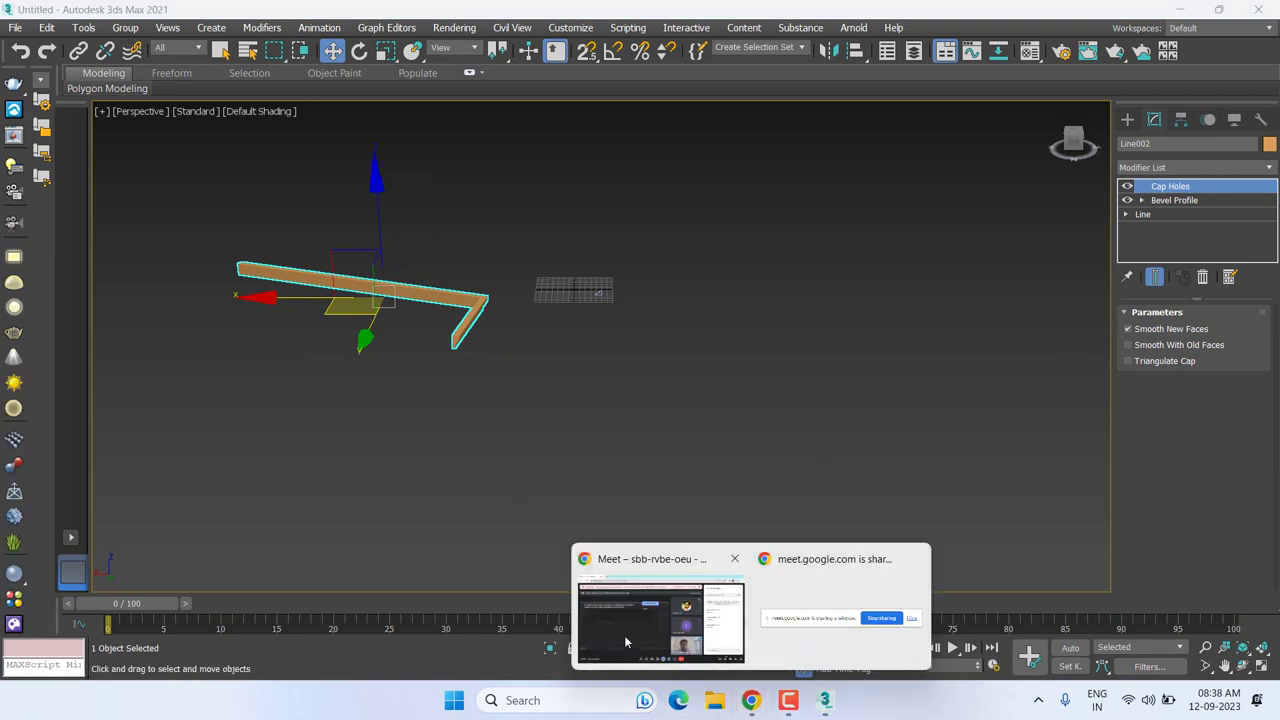
left_click(624, 635)
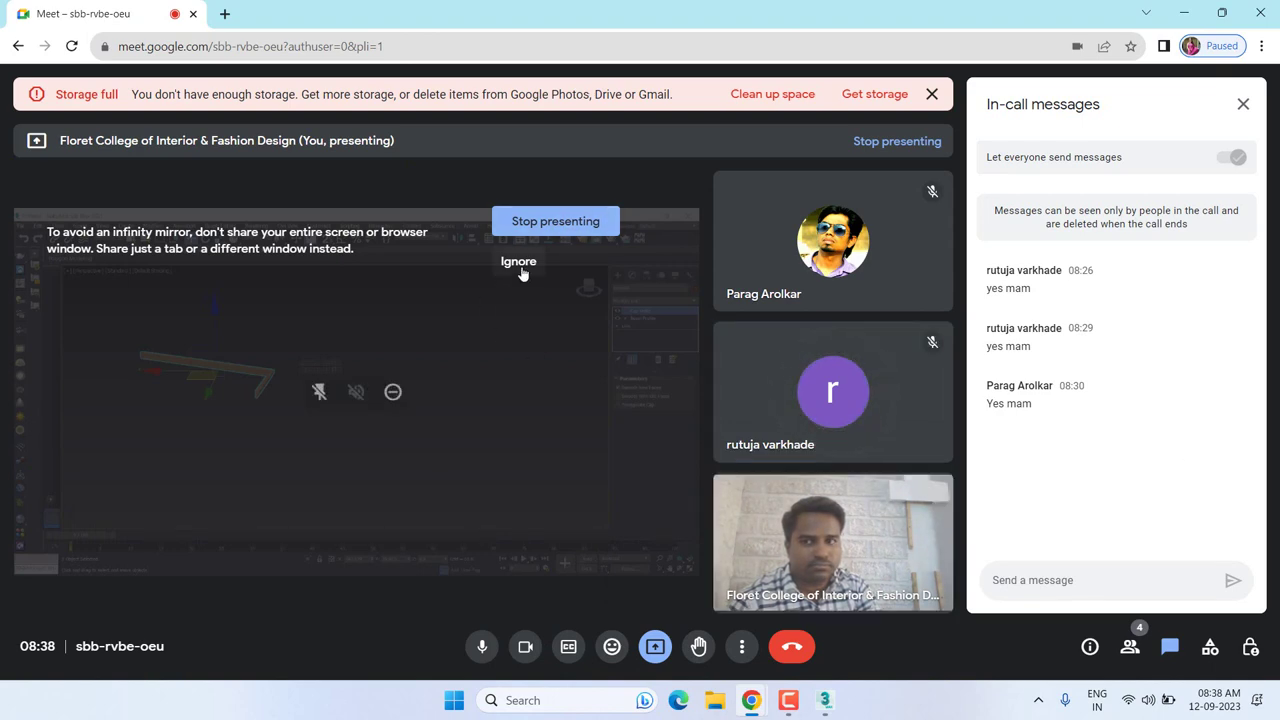
Step: Return to 3ds Max from the call and bring up the beam's modifier stack
left_click(1185, 7)
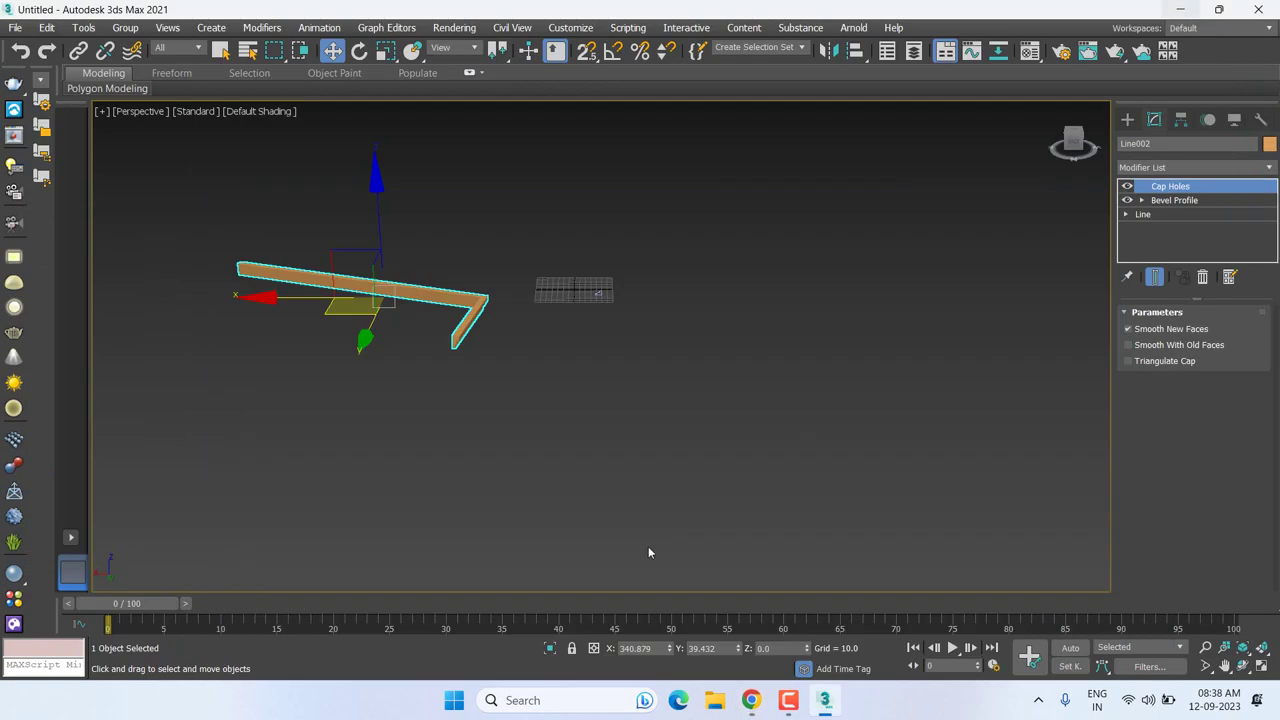
scroll(686, 357, "up", 4)
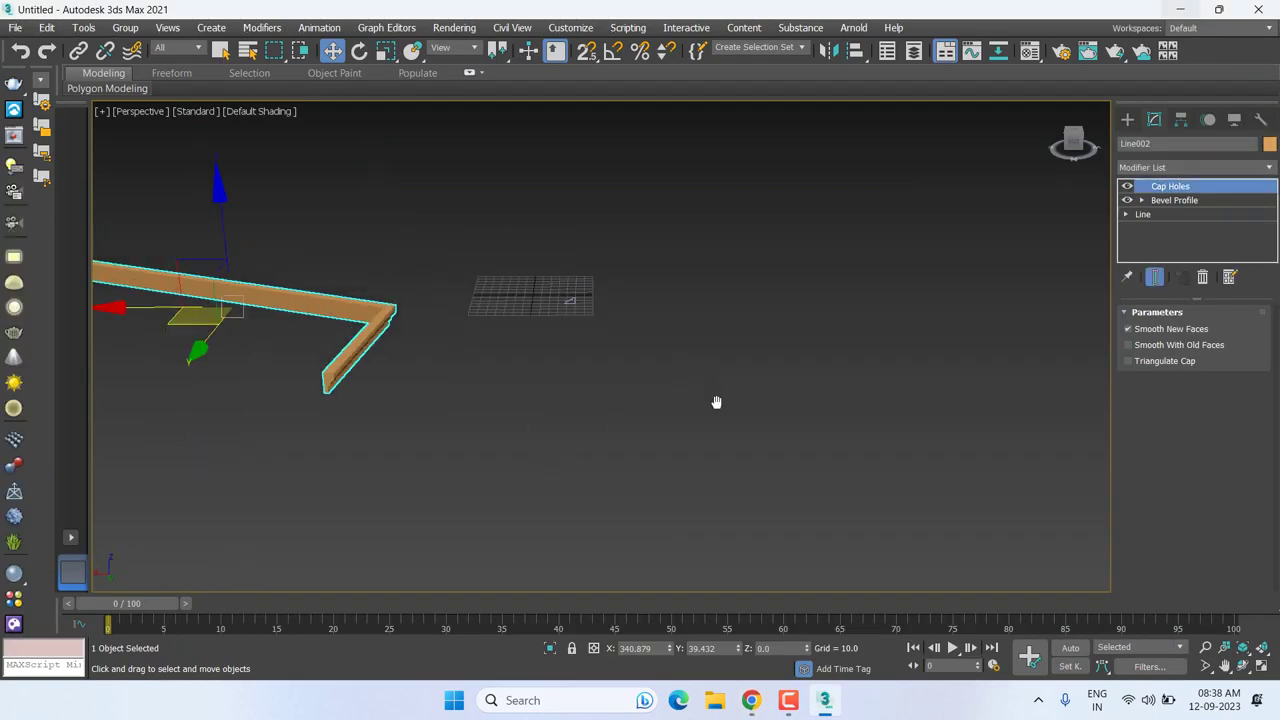
left_click(1127, 119)
left_click(1144, 142)
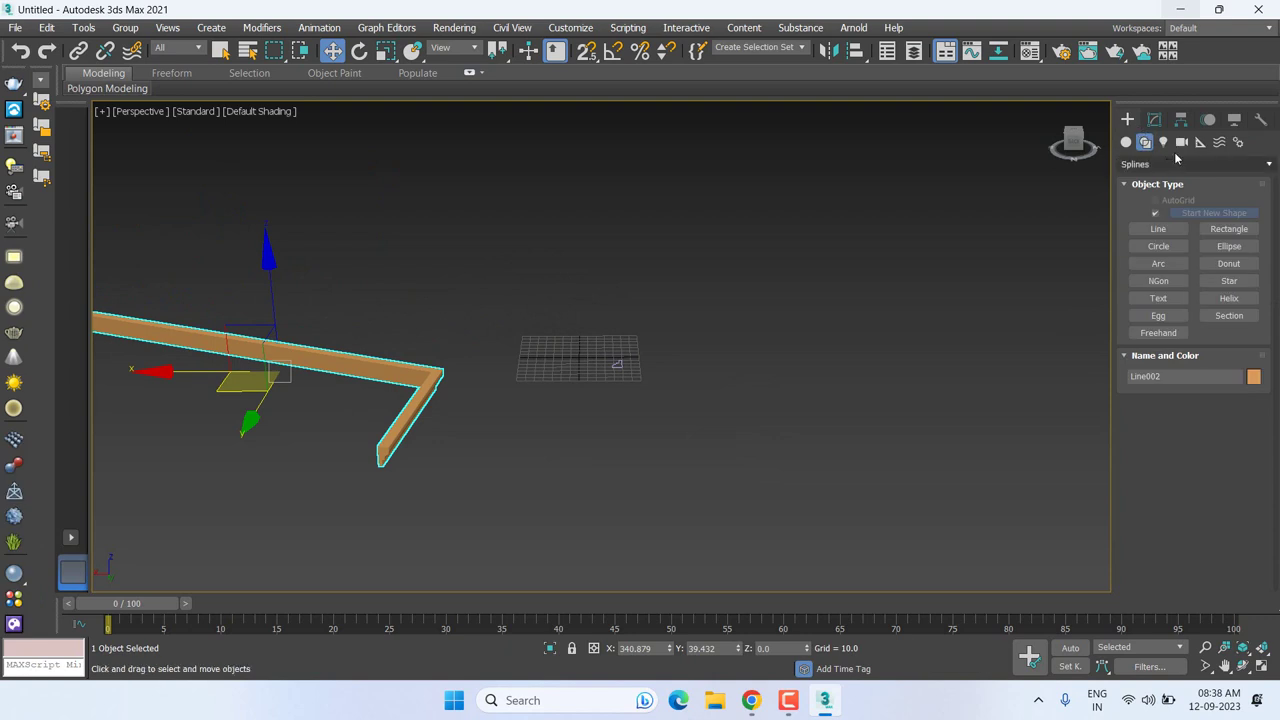
left_click(1154, 120)
scroll(754, 323, "up", 1)
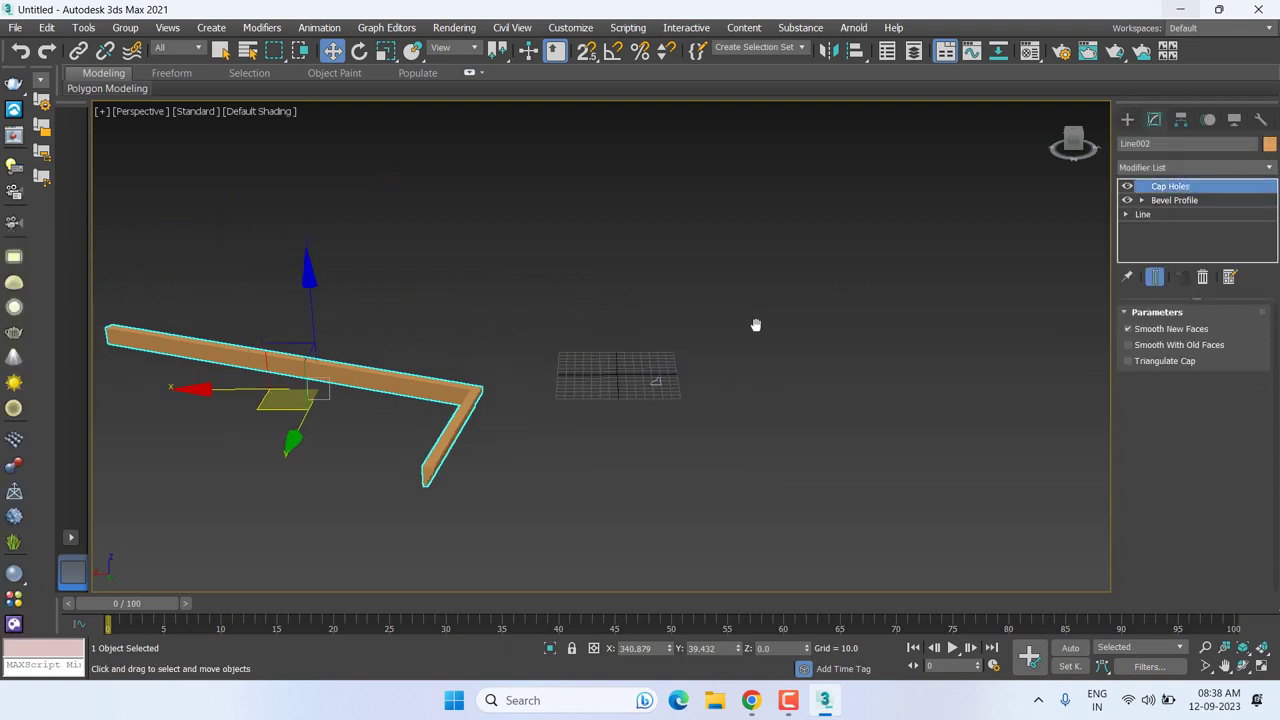
scroll(754, 323, "up", 1)
Step: Search the Modifier List and add another Cap Holes modifier to Line002
left_click(1195, 167)
scroll(1232, 514, "down", 1)
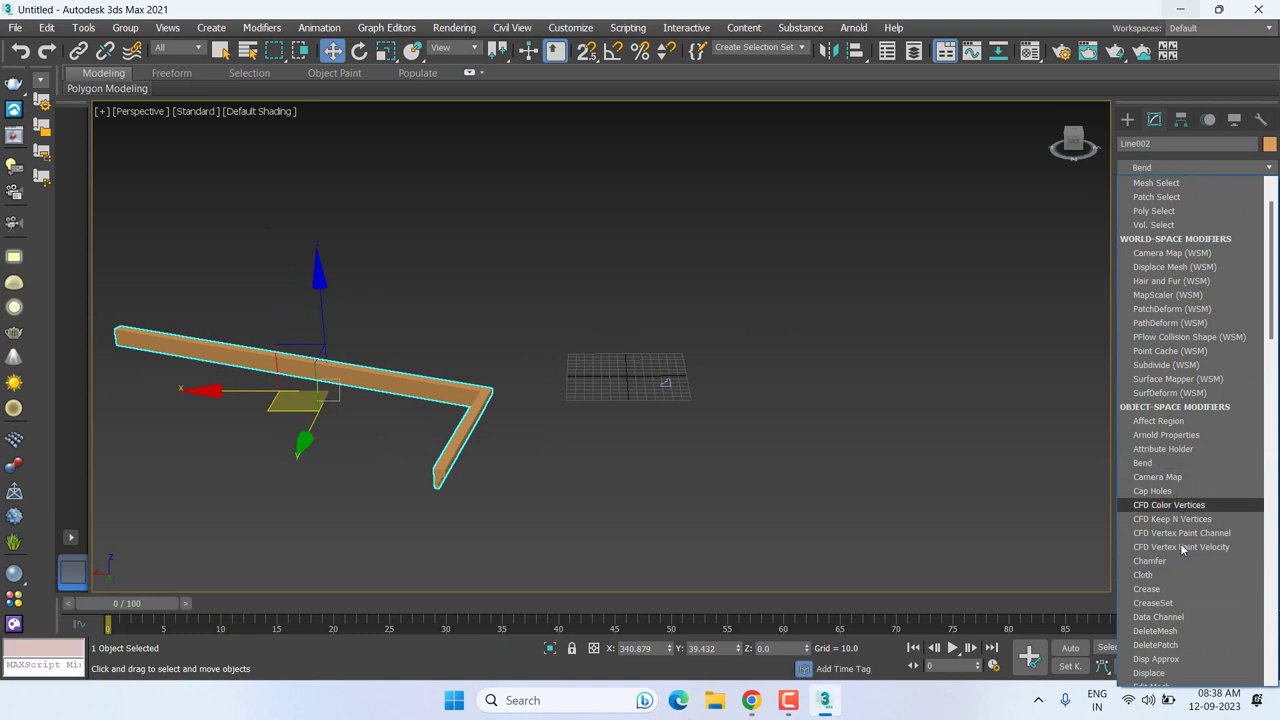
scroll(1178, 574, "down", 1)
scroll(1180, 575, "down", 3)
scroll(1181, 540, "down", 2)
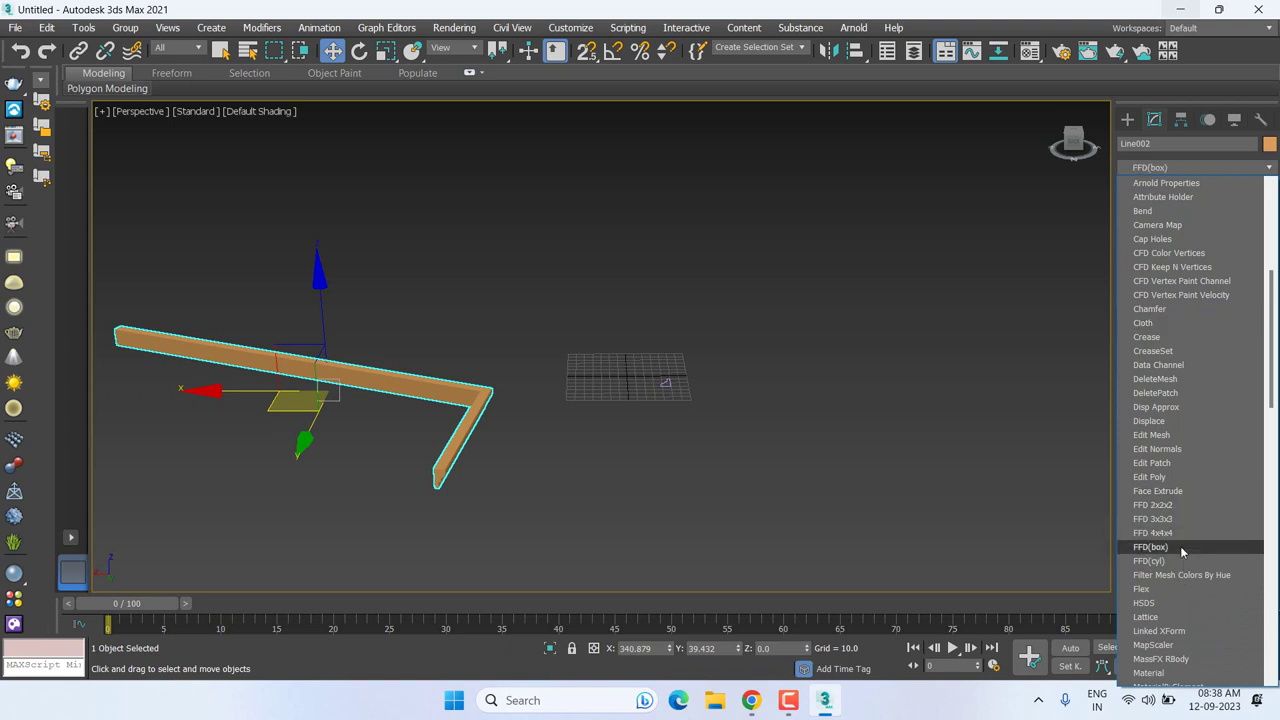
scroll(1180, 546, "down", 3)
scroll(1182, 550, "down", 1)
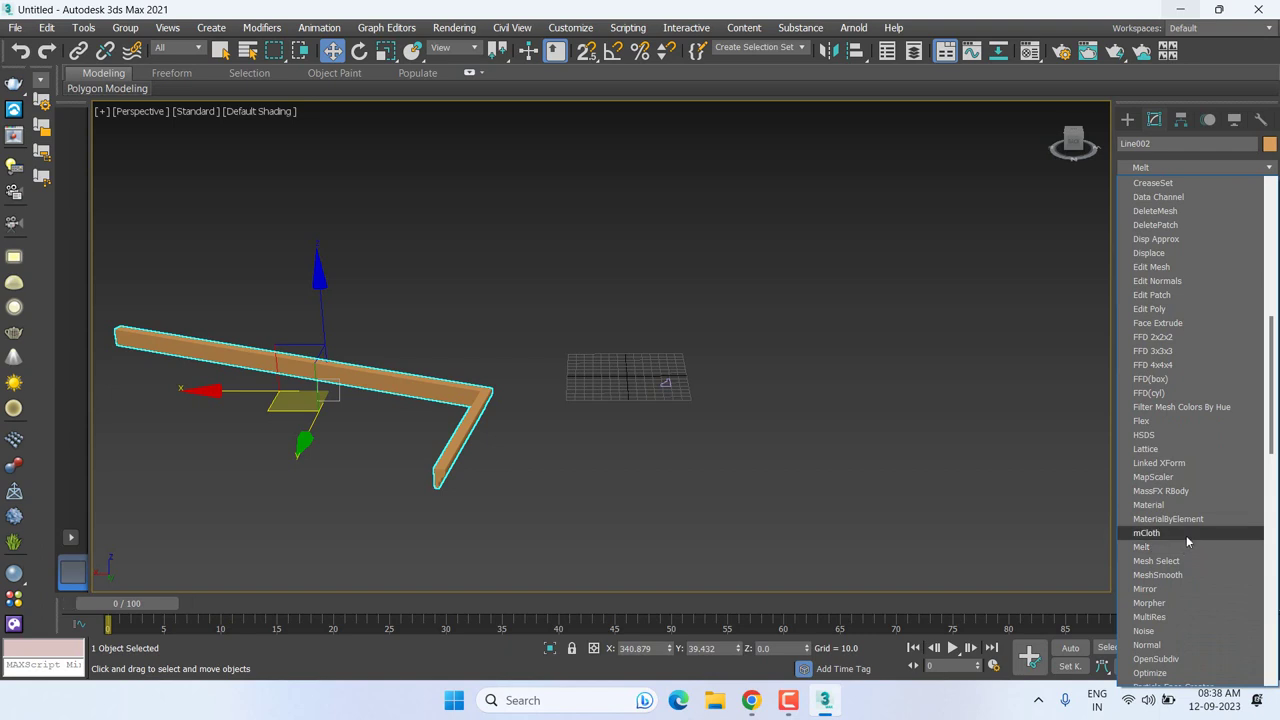
scroll(1185, 540, "down", 2)
scroll(1191, 541, "down", 2)
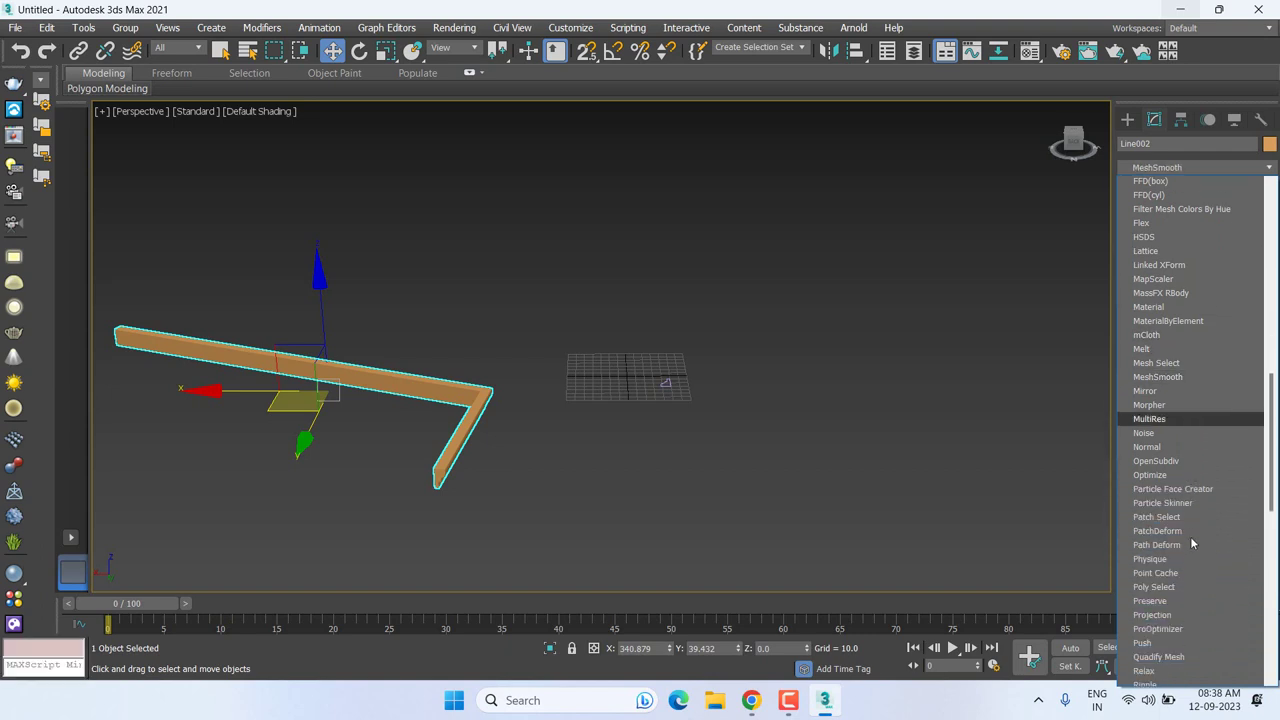
scroll(1193, 541, "down", 1)
scroll(1193, 541, "down", 2)
scroll(1193, 541, "down", 1)
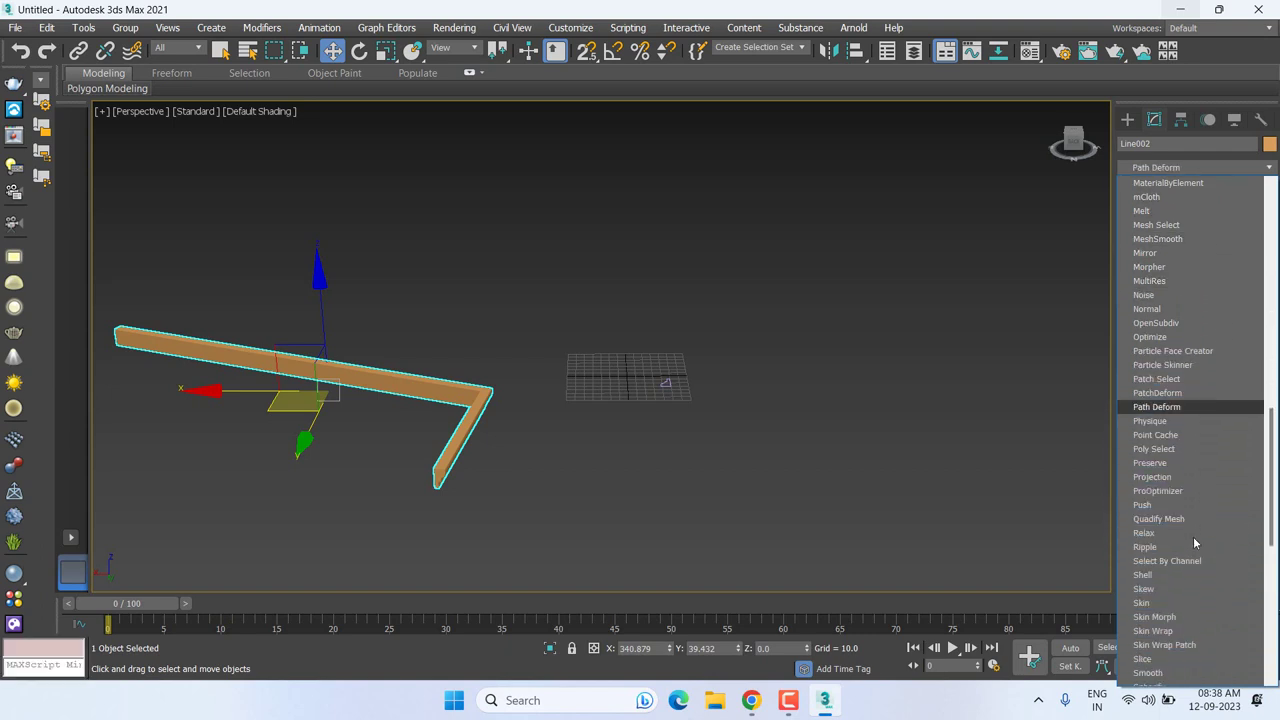
scroll(1193, 541, "down", 2)
scroll(1193, 541, "down", 2)
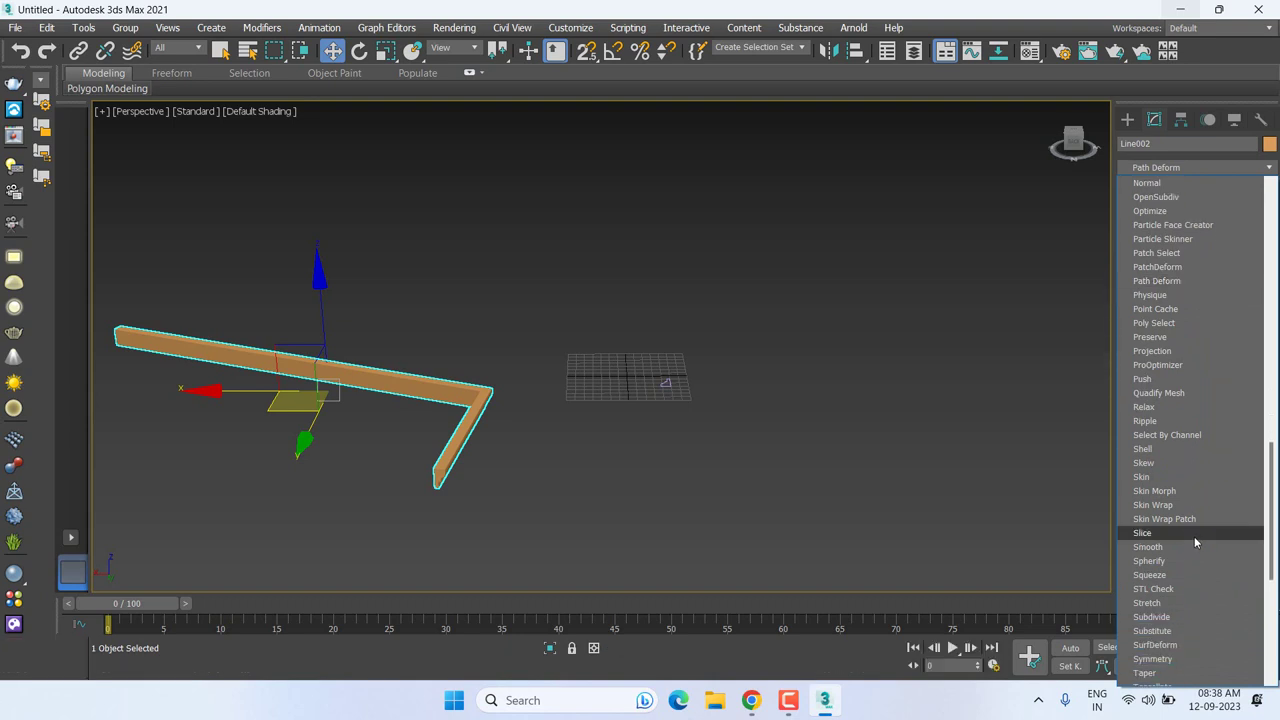
scroll(1194, 536, "down", 2)
scroll(1194, 536, "down", 2)
scroll(1194, 536, "down", 1)
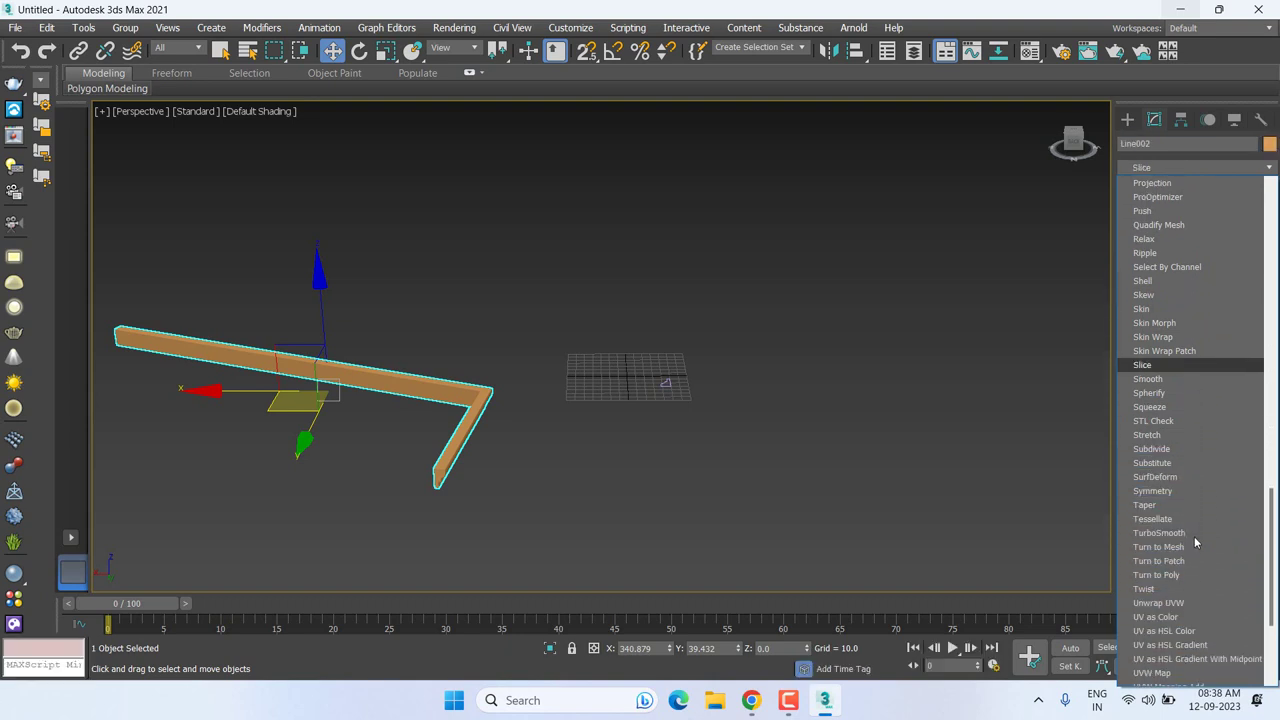
scroll(1194, 536, "down", 1)
scroll(1194, 536, "down", 1)
scroll(1190, 543, "down", 1)
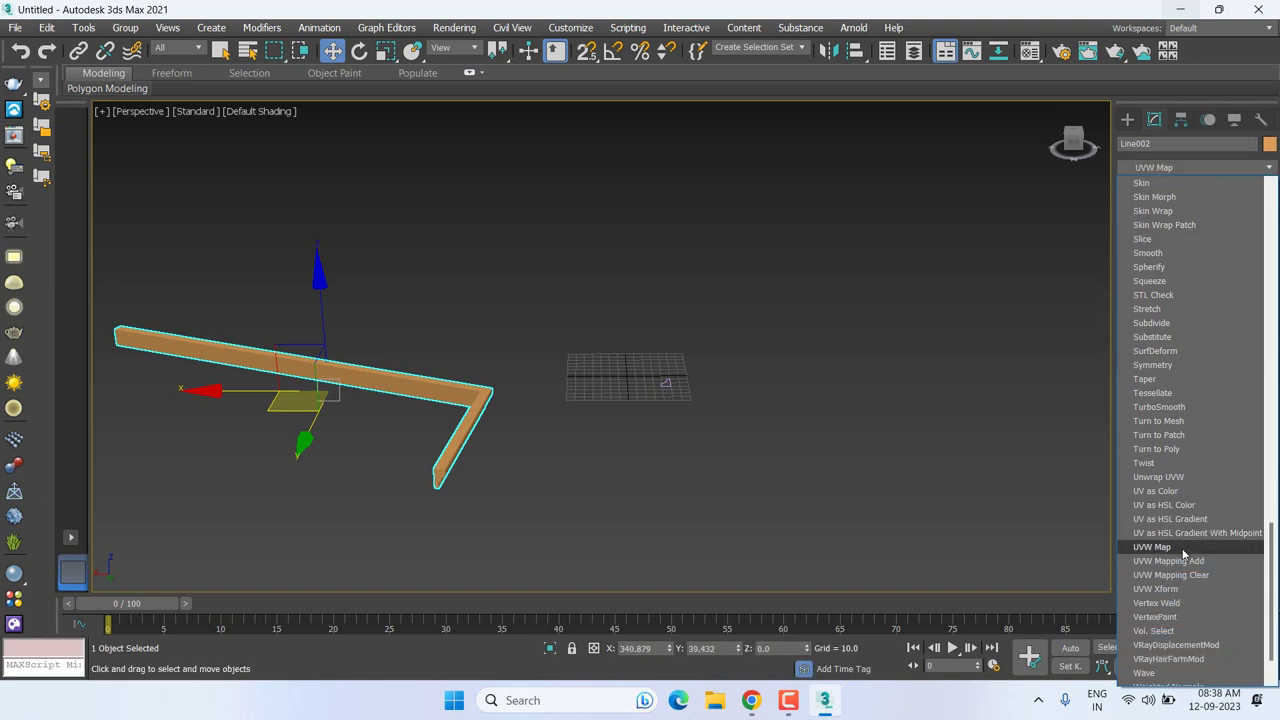
scroll(1183, 551, "down", 1)
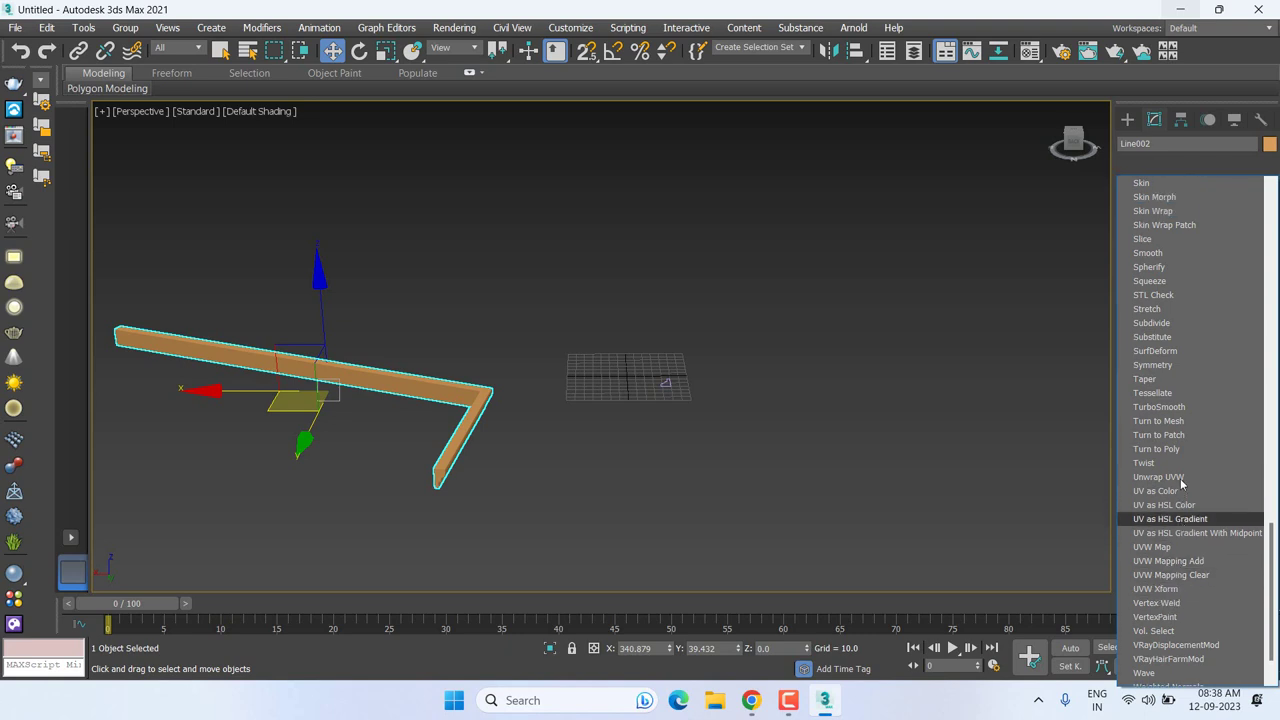
scroll(1181, 483, "up", 2)
scroll(1180, 483, "up", 1)
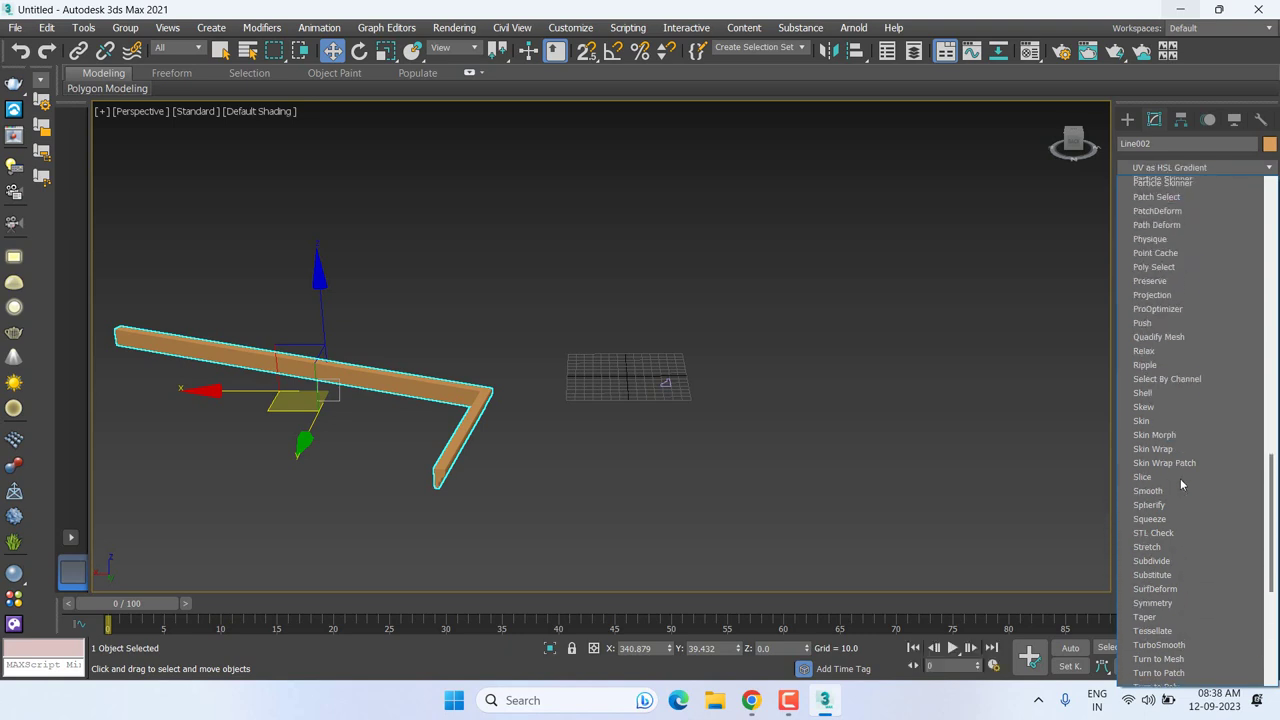
scroll(1180, 483, "up", 4)
scroll(1180, 483, "up", 3)
scroll(1180, 483, "up", 5)
scroll(1180, 477, "up", 6)
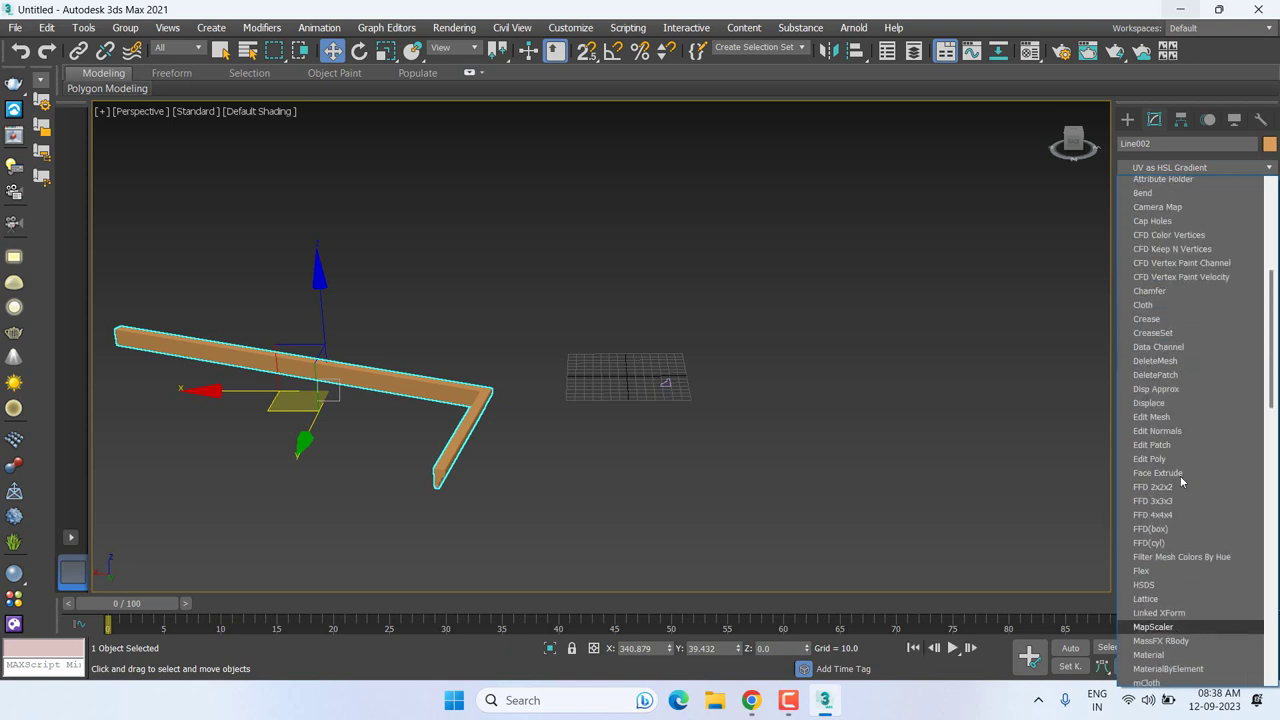
scroll(1180, 475, "up", 6)
scroll(1180, 480, "up", 3)
scroll(1181, 481, "up", 1)
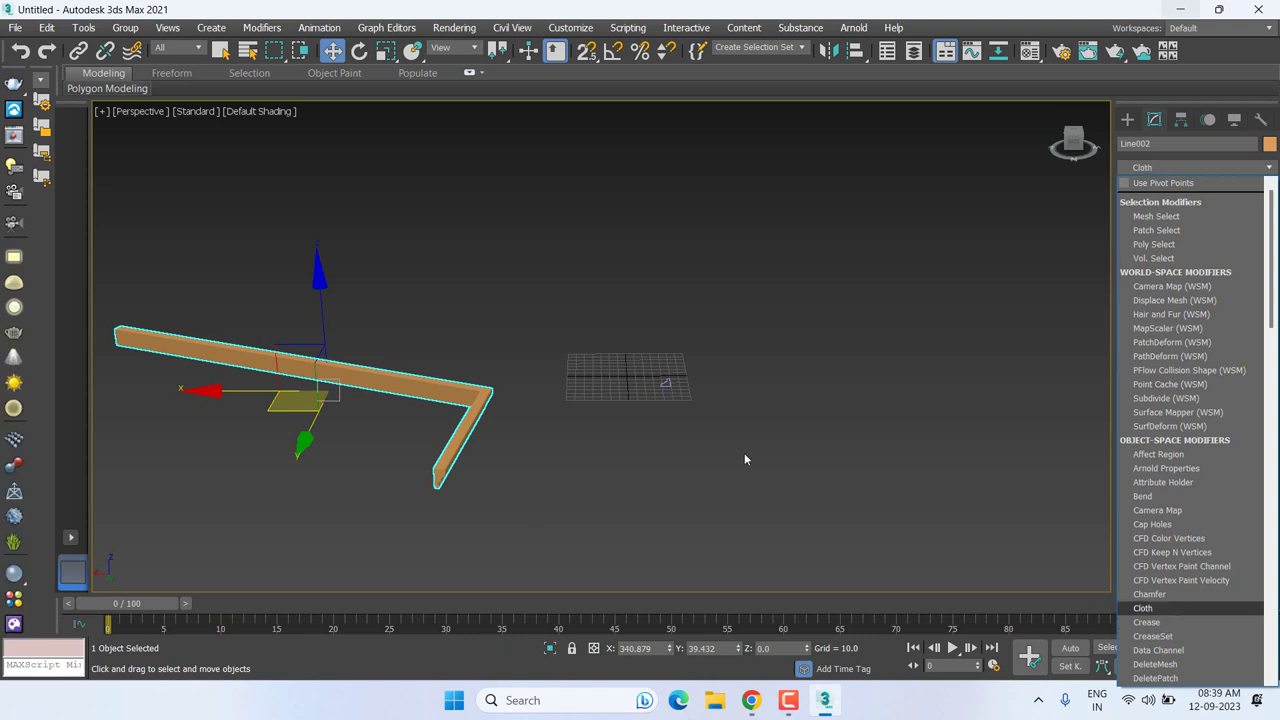
left_click(623, 402)
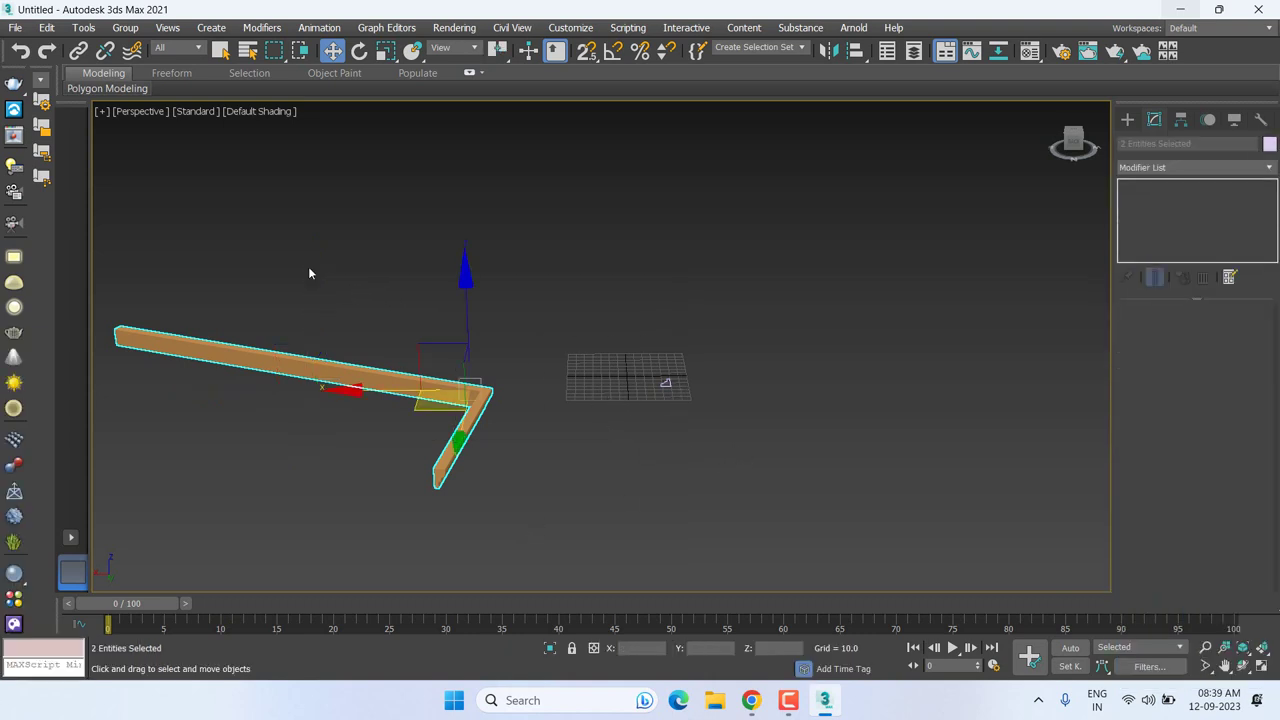
Step: Delete Line002, turn on the home grid, and zoom out over the empty grid
key("Delete")
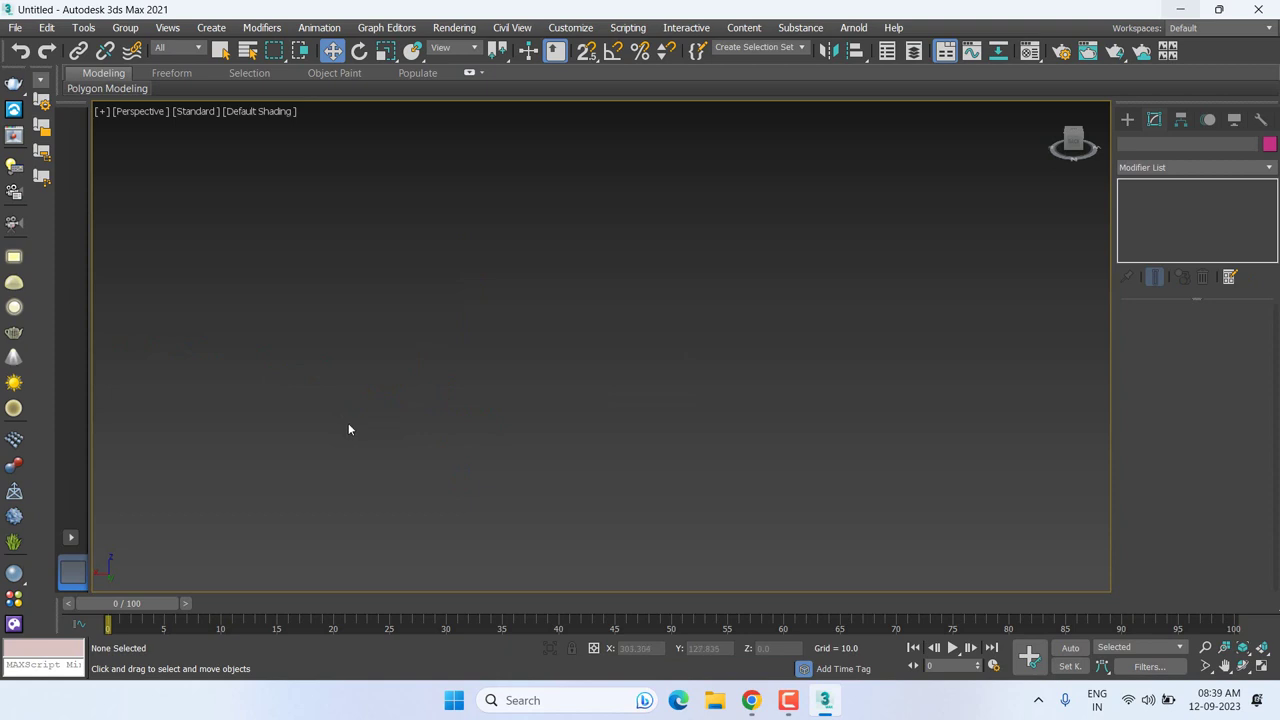
key("g")
scroll(550, 413, "down", 3)
middle_click_drag(628, 446, 636, 381)
Step: Pick Box from Standard Primitives, then exit creation and adjust the grid view
left_click(1127, 119)
left_click(1126, 143)
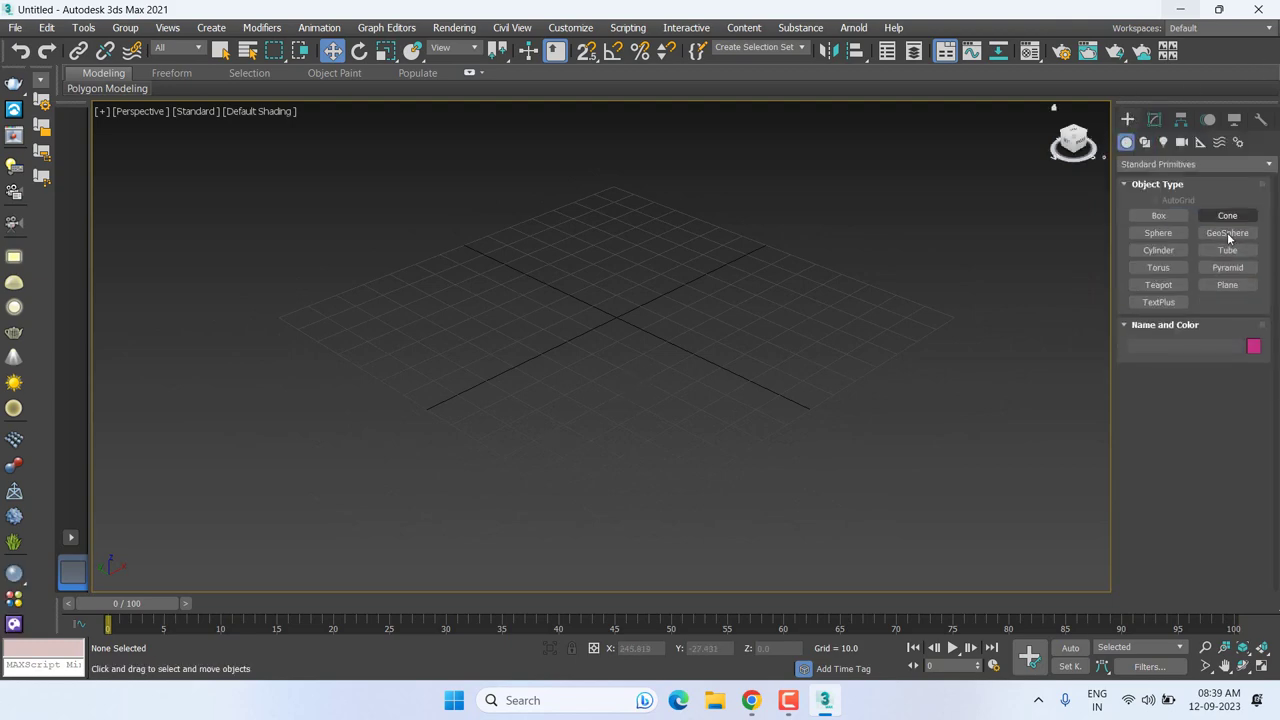
left_click(1158, 216)
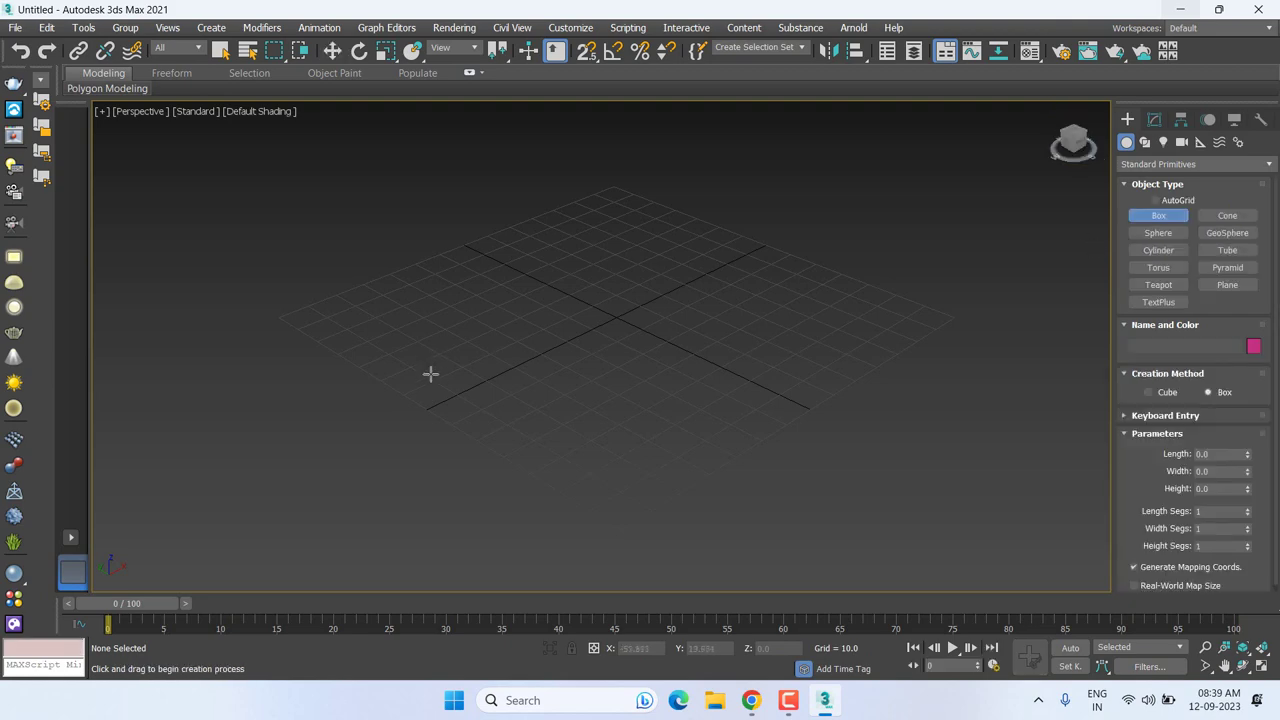
scroll(423, 380, "up", 2)
scroll(470, 390, "up", 1)
key("w")
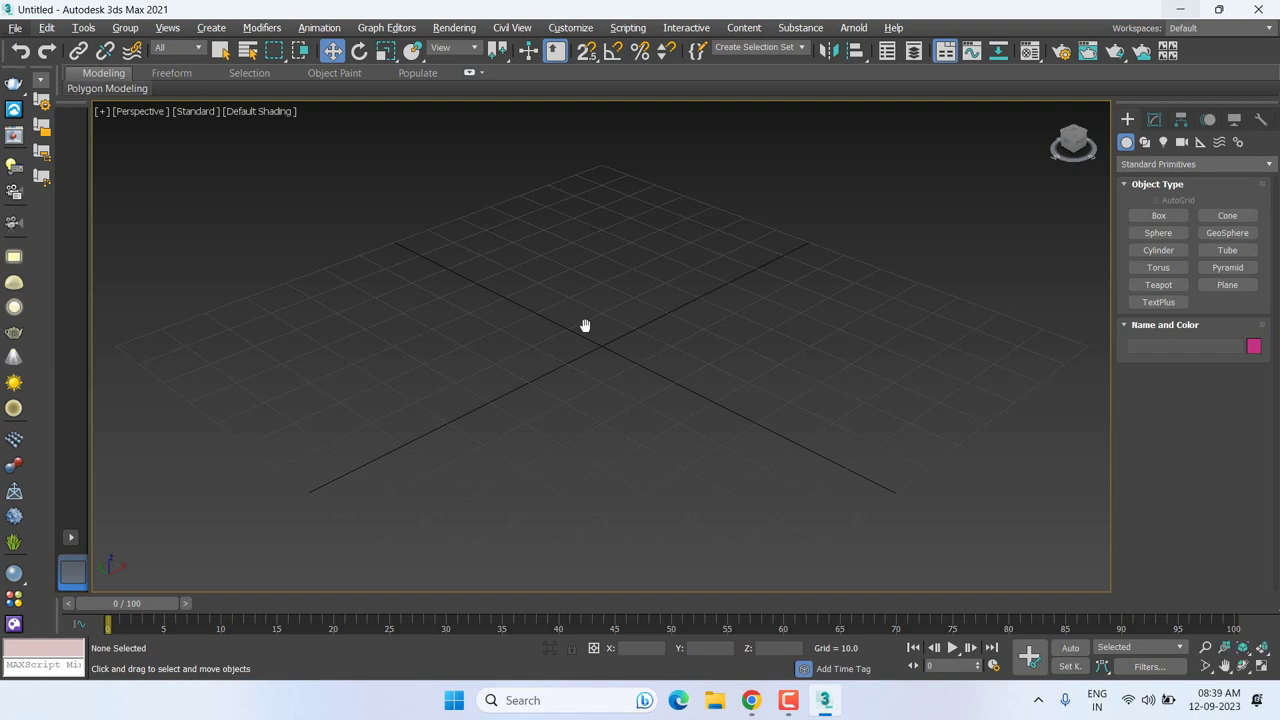
scroll(605, 352, "down", 2)
scroll(616, 354, "down", 2)
middle_click_drag(623, 352, 623, 357)
Step: Return to the Box tool and drag out a roughly 137 × 135 base on the grid
left_click(1158, 217)
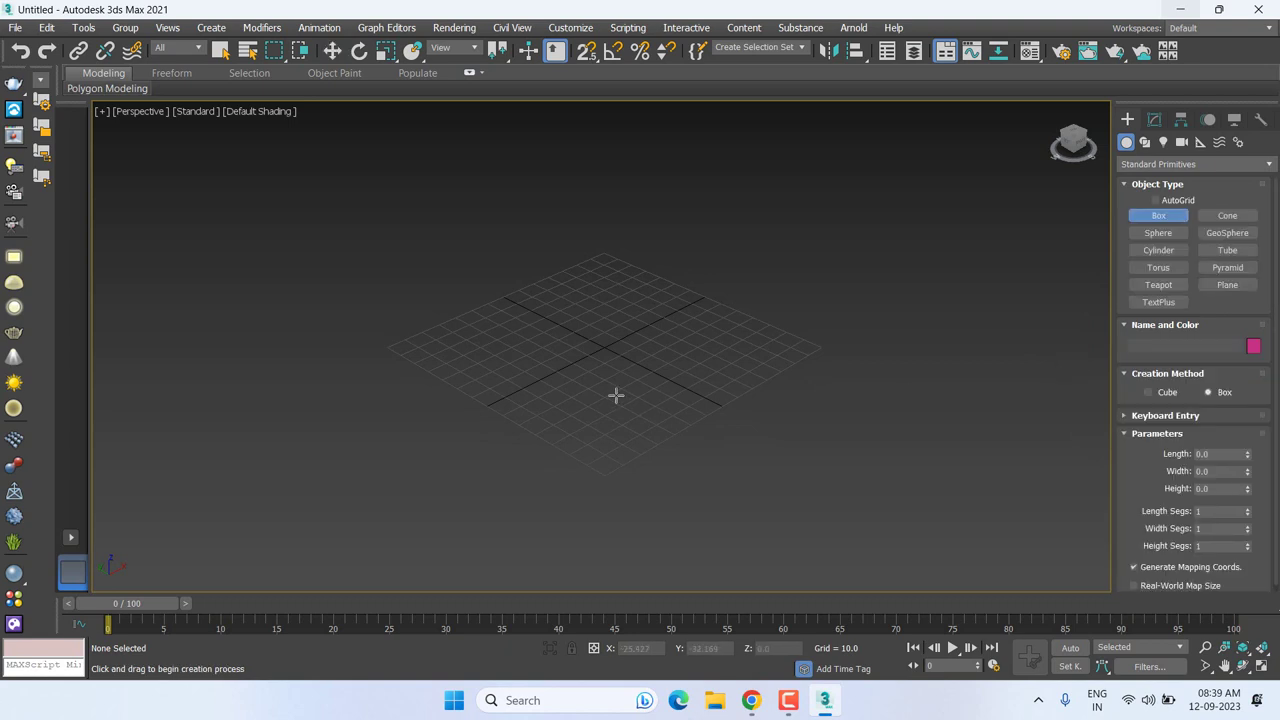
left_click(1157, 121)
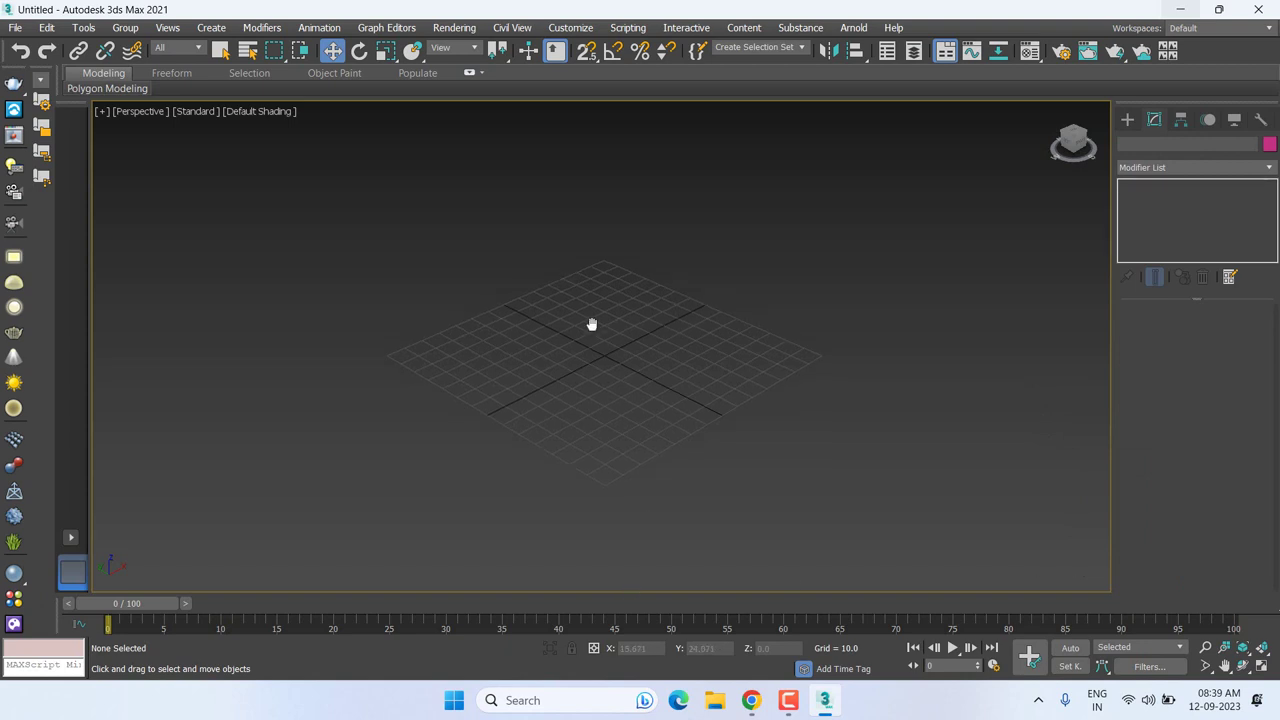
middle_click_drag(591, 323, 591, 341)
left_click(1127, 119)
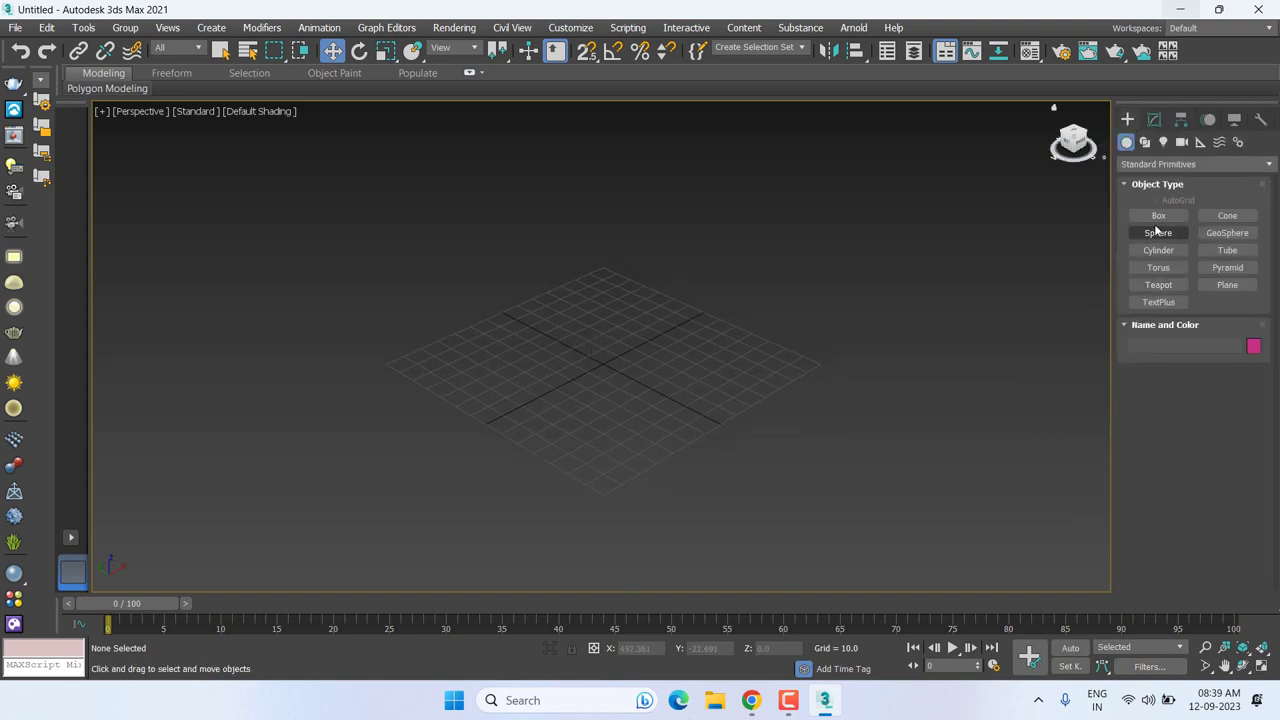
left_click(1158, 215)
left_click_drag(391, 364, 813, 368)
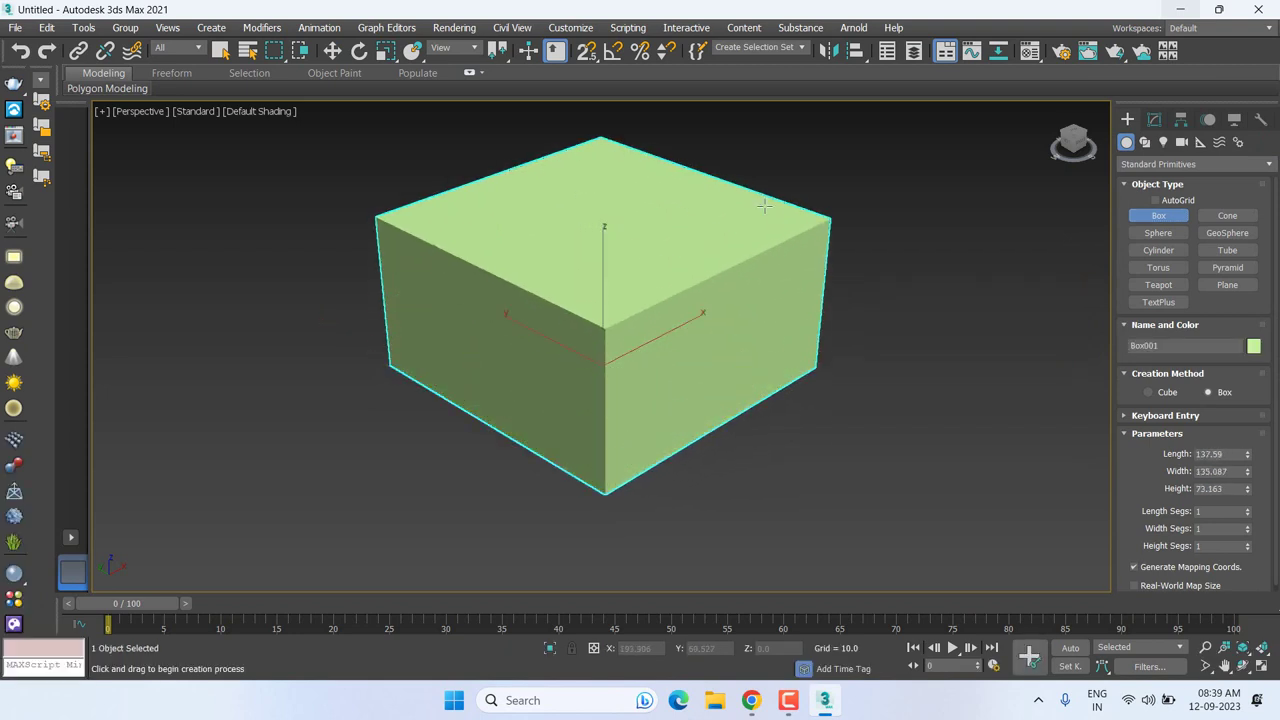
Step: Finish the box at height 74.985 and exit box creation
left_click(798, 345)
right_click(798, 345)
scroll(798, 345, "up", 2)
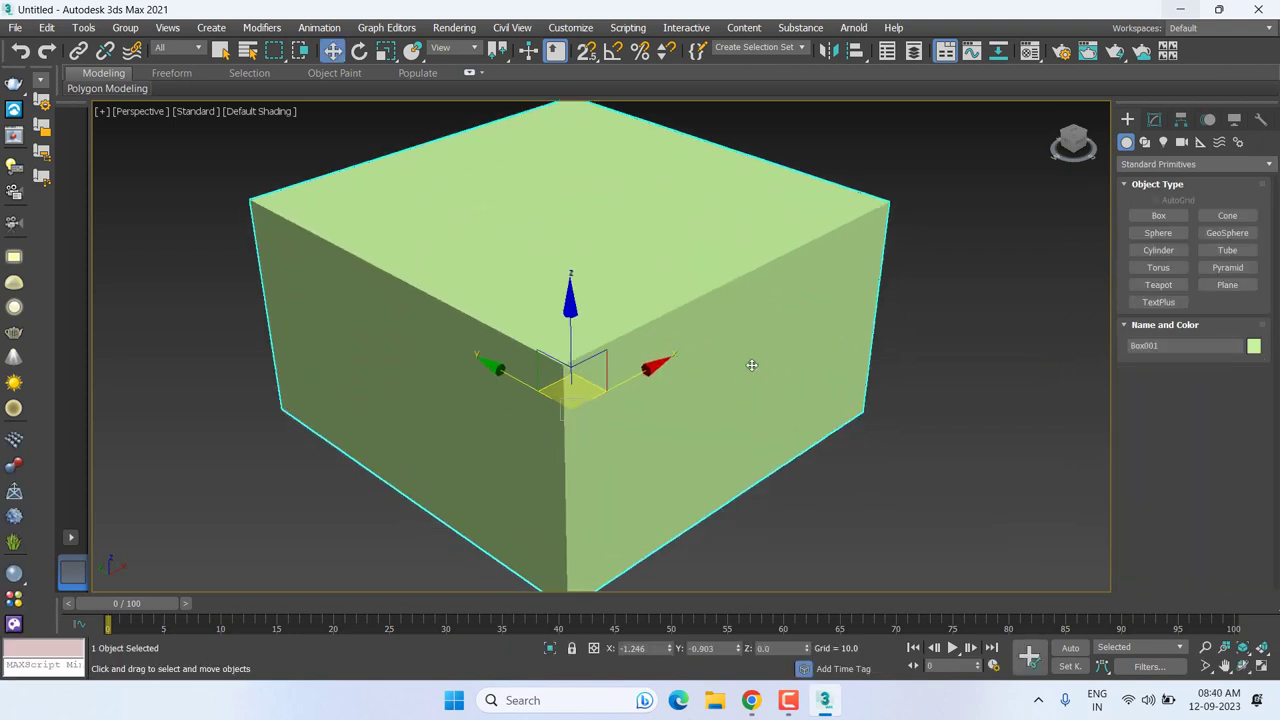
scroll(750, 365, "down", 5)
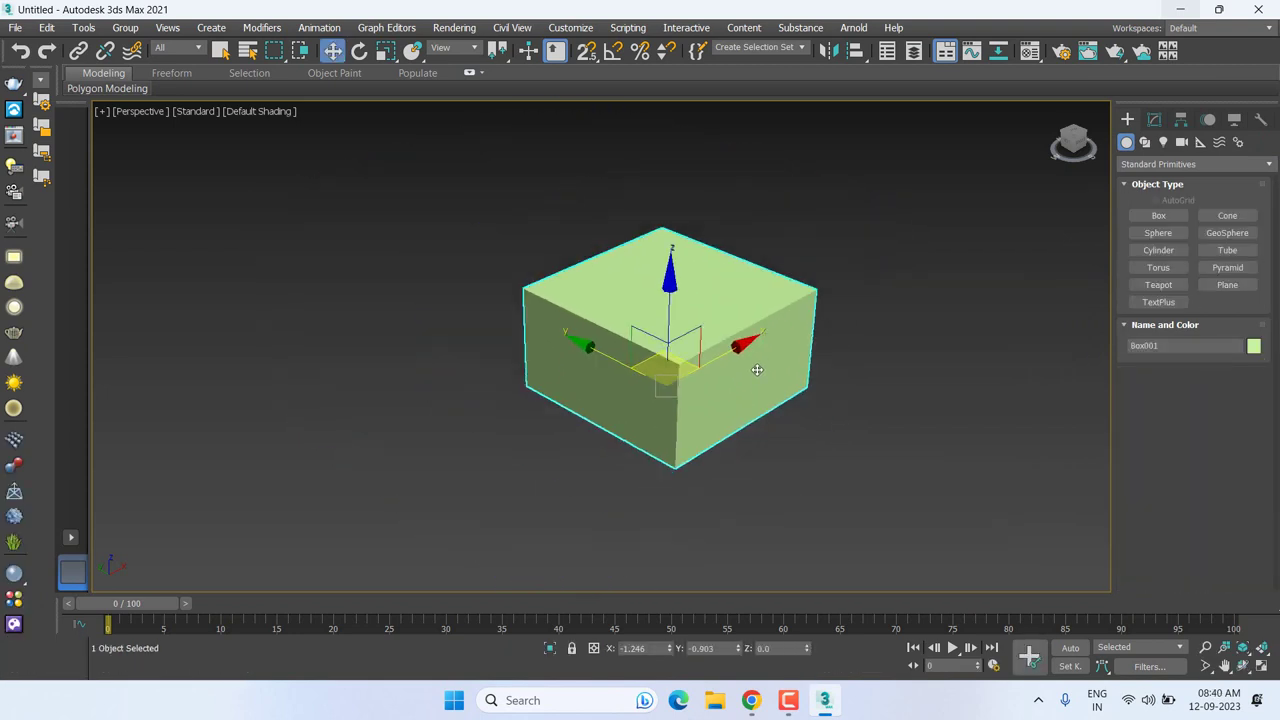
Step: Set the box's Length, Width and Height Segs to 2 and turn on Edged Faces
left_click(1154, 119)
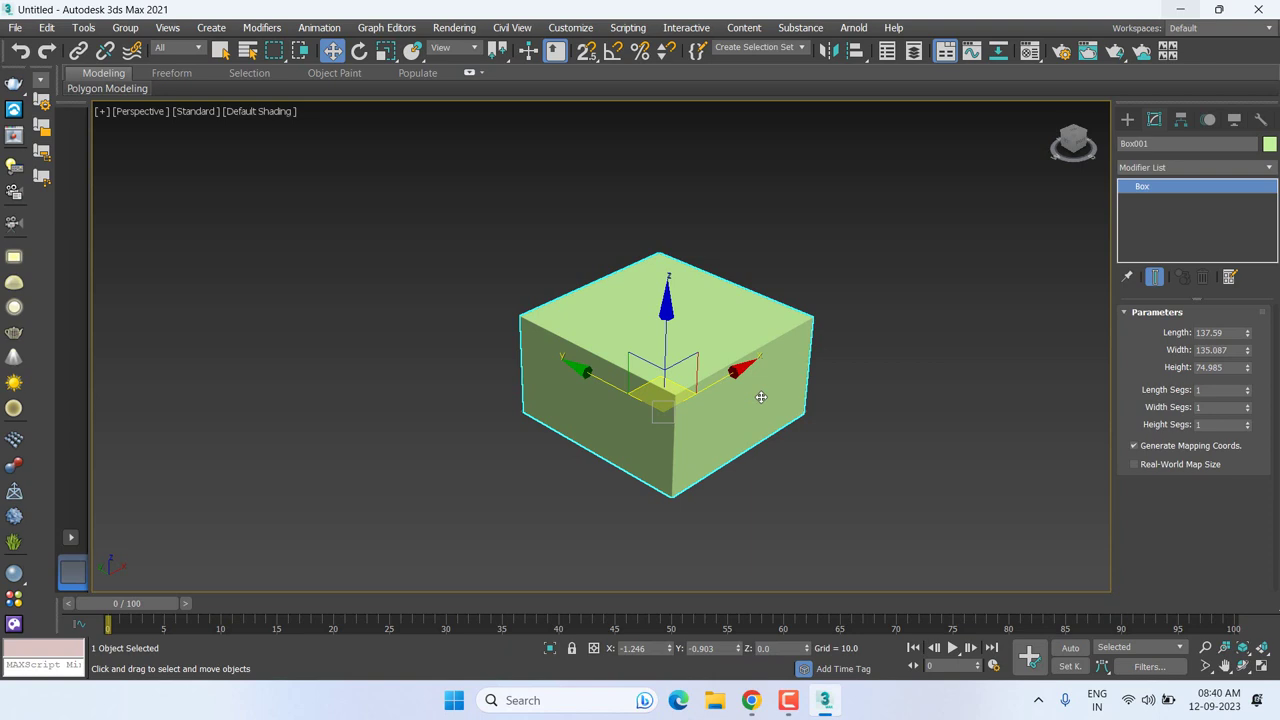
middle_click_drag(761, 397, 704, 396)
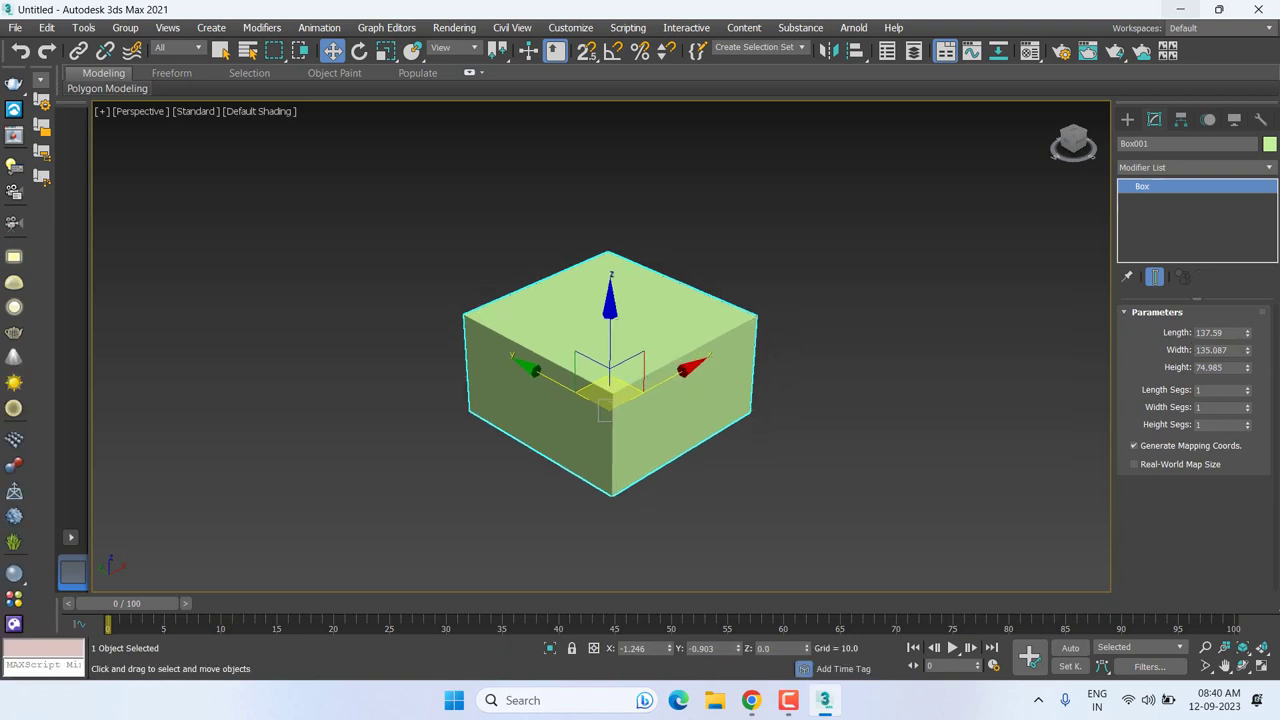
left_click(1248, 388)
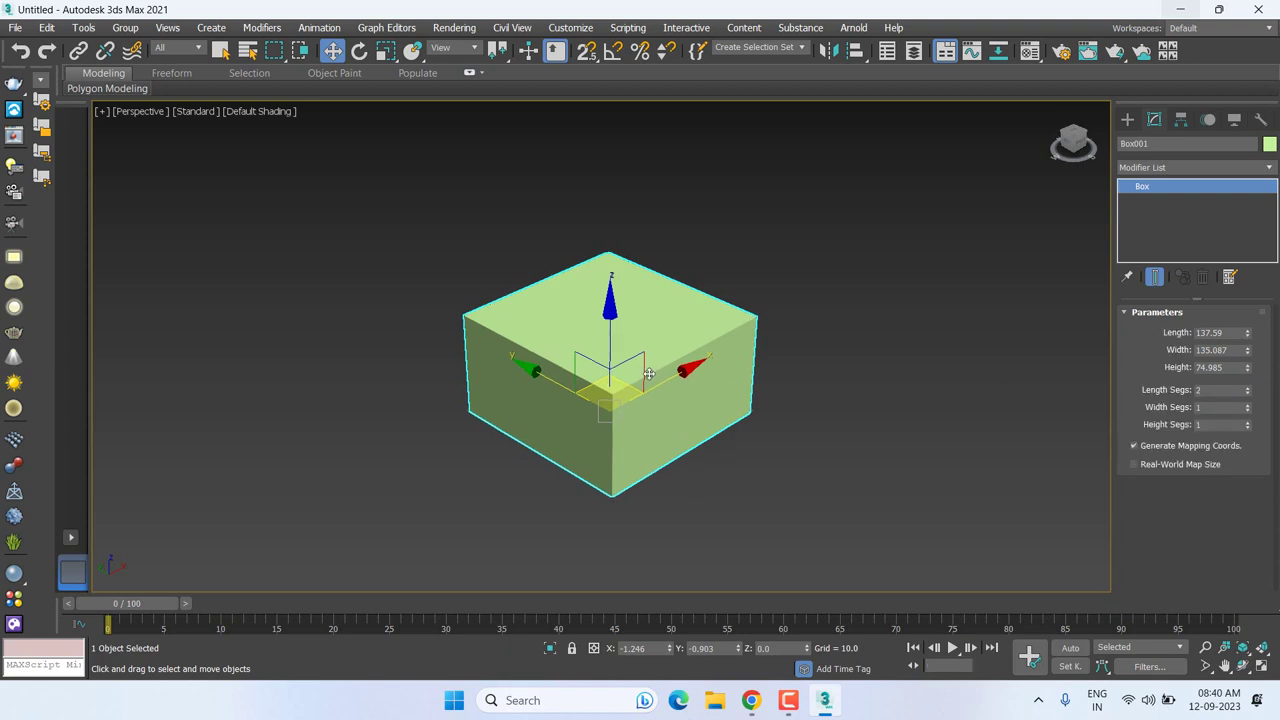
key("F4")
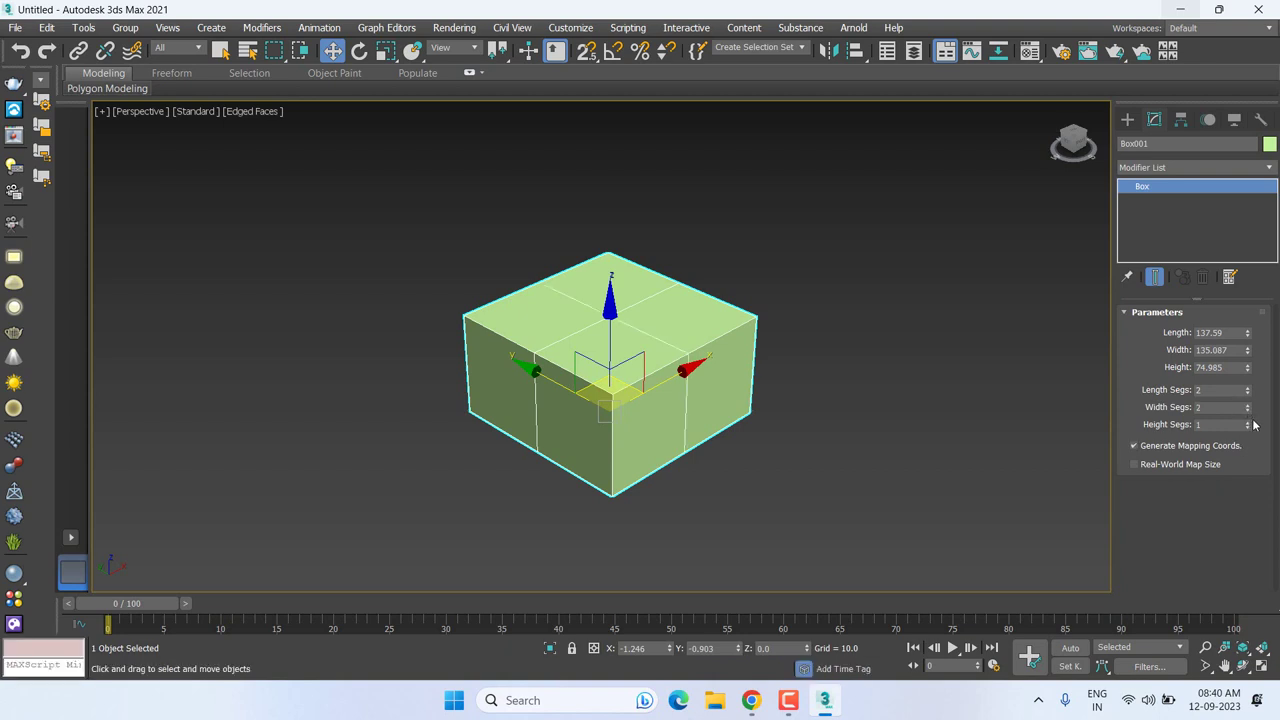
left_click(1248, 422)
middle_click_drag(688, 360, 683, 338)
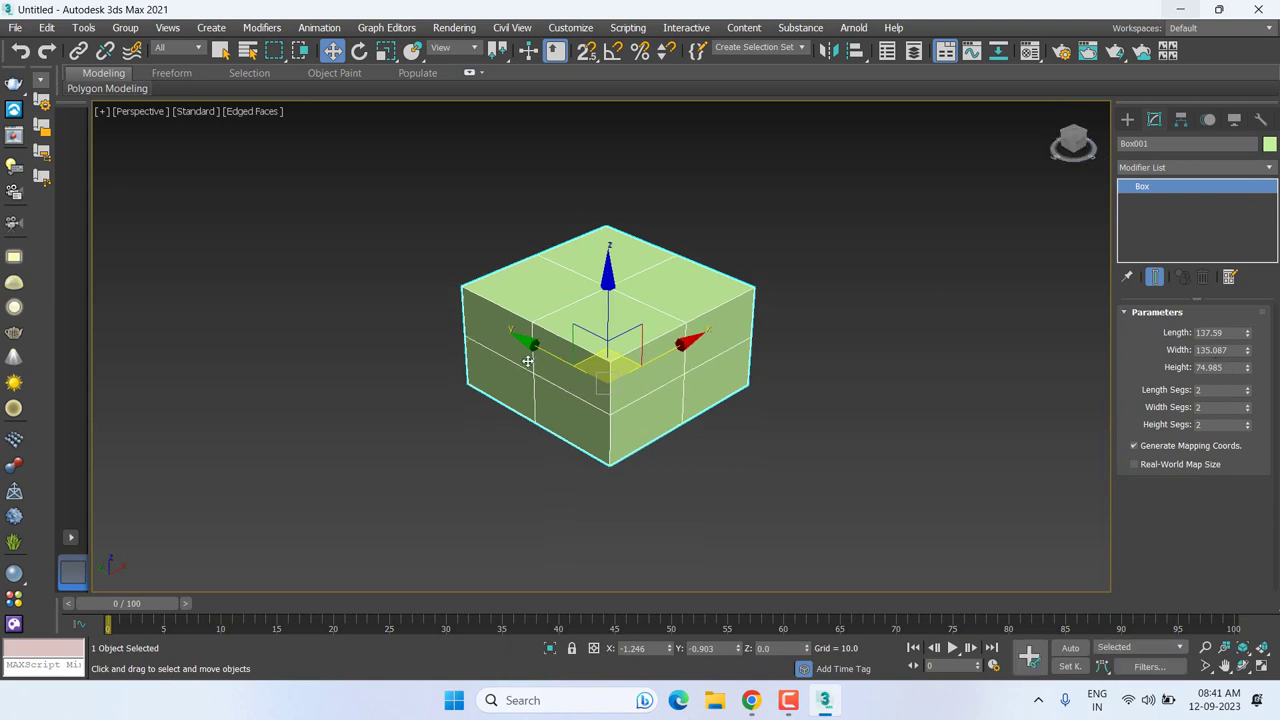
Step: Convert Box001 to Editable Poly and expand its sub-object levels in the stack
right_click(757, 384)
mouse_move(680, 568)
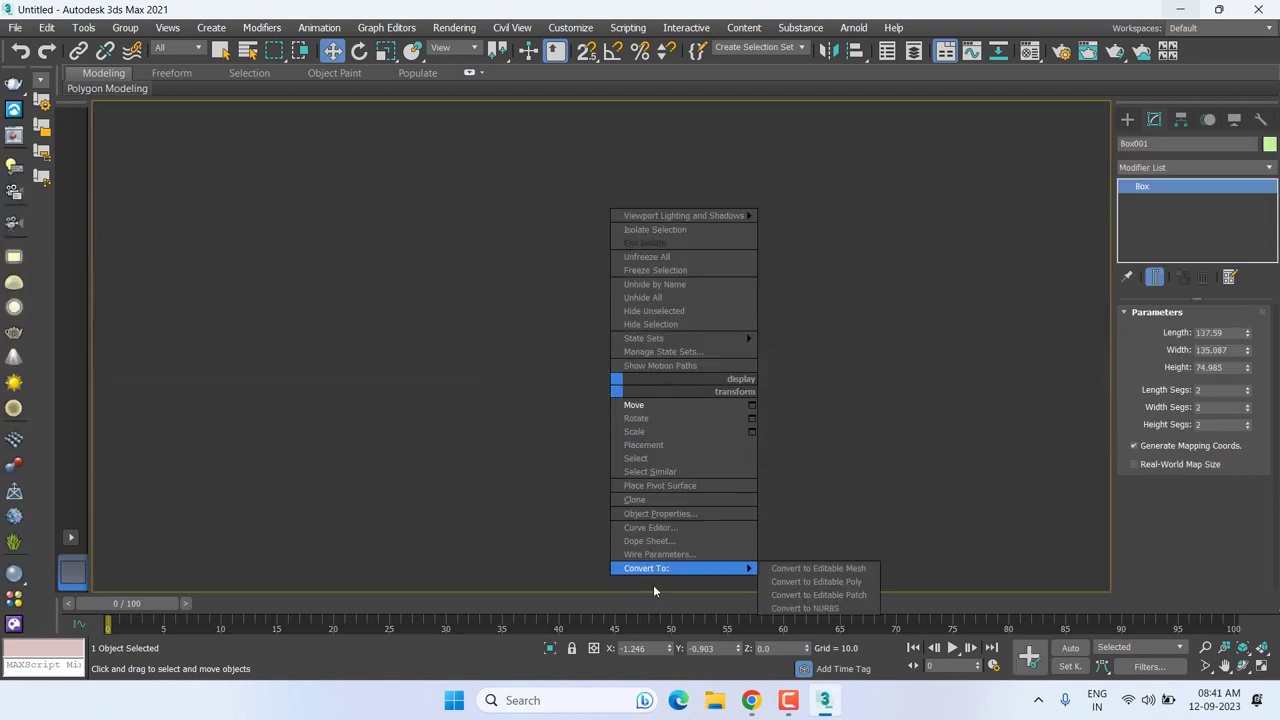
left_click(857, 583)
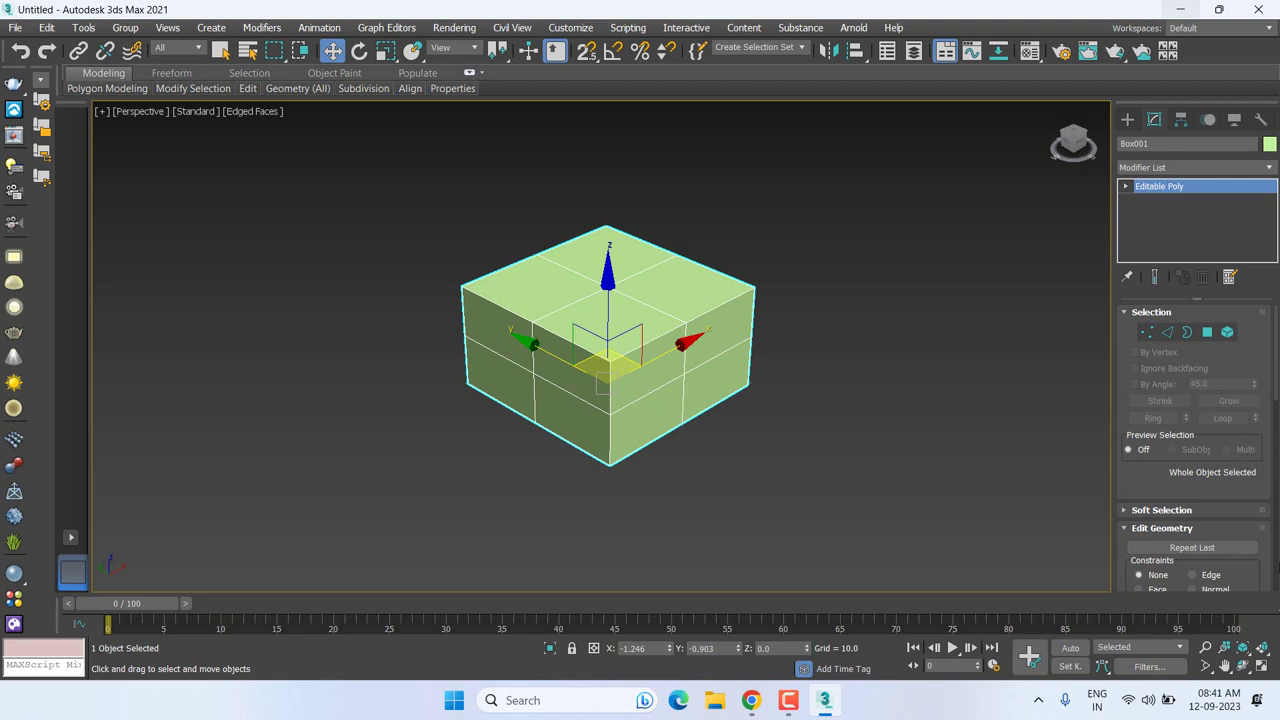
middle_click_drag(613, 365, 613, 376)
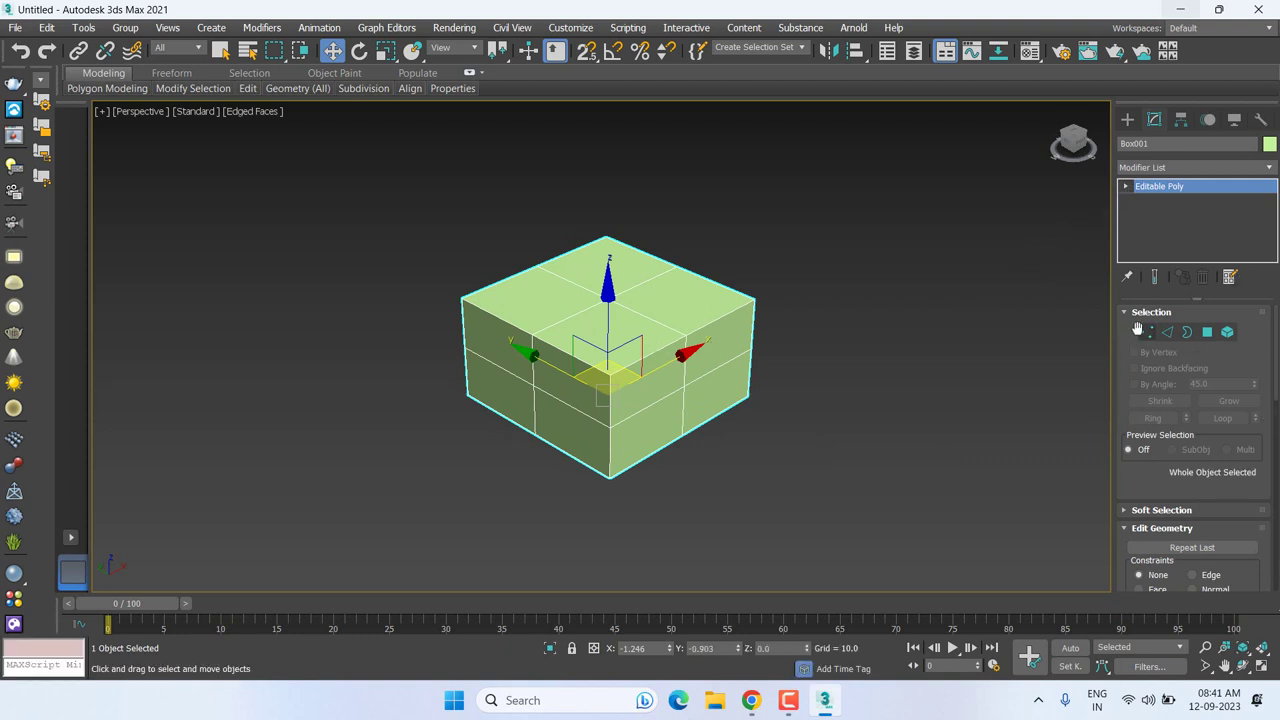
left_click(1126, 186)
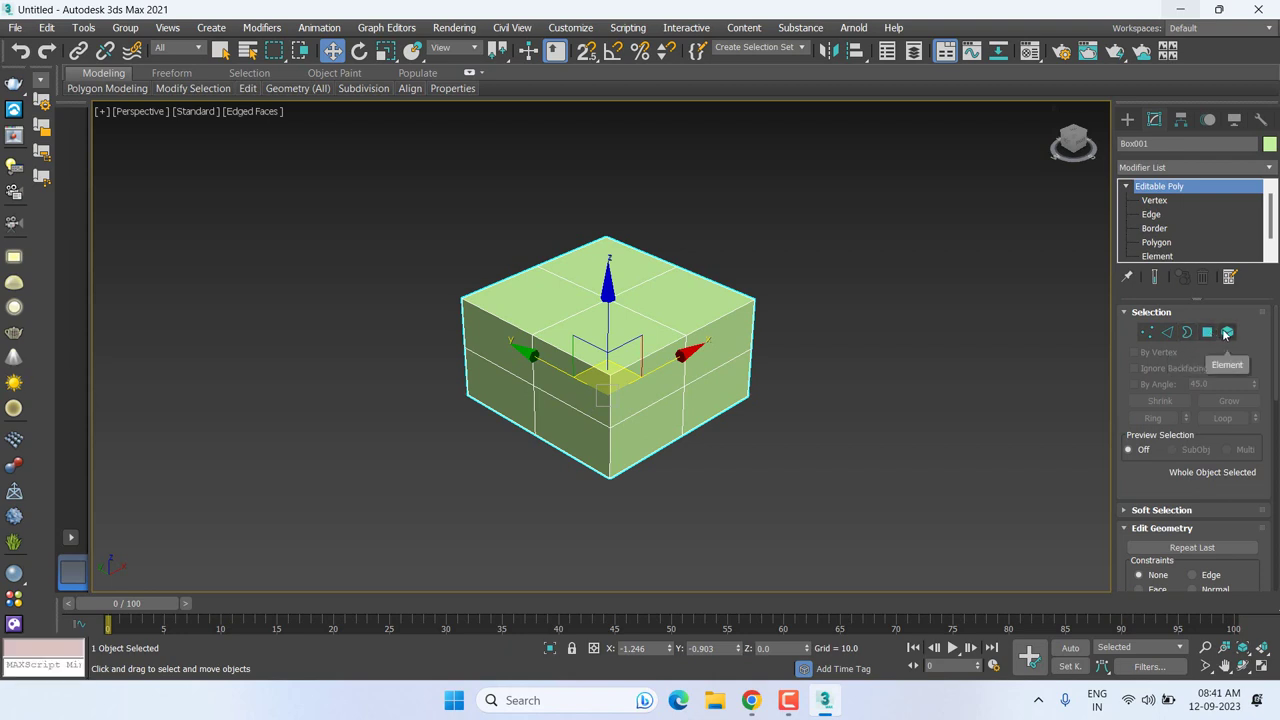
Step: Enter Vertex level, zoom in and select two top vertices, then switch to Edge level
left_click(1163, 212)
left_click(1156, 201)
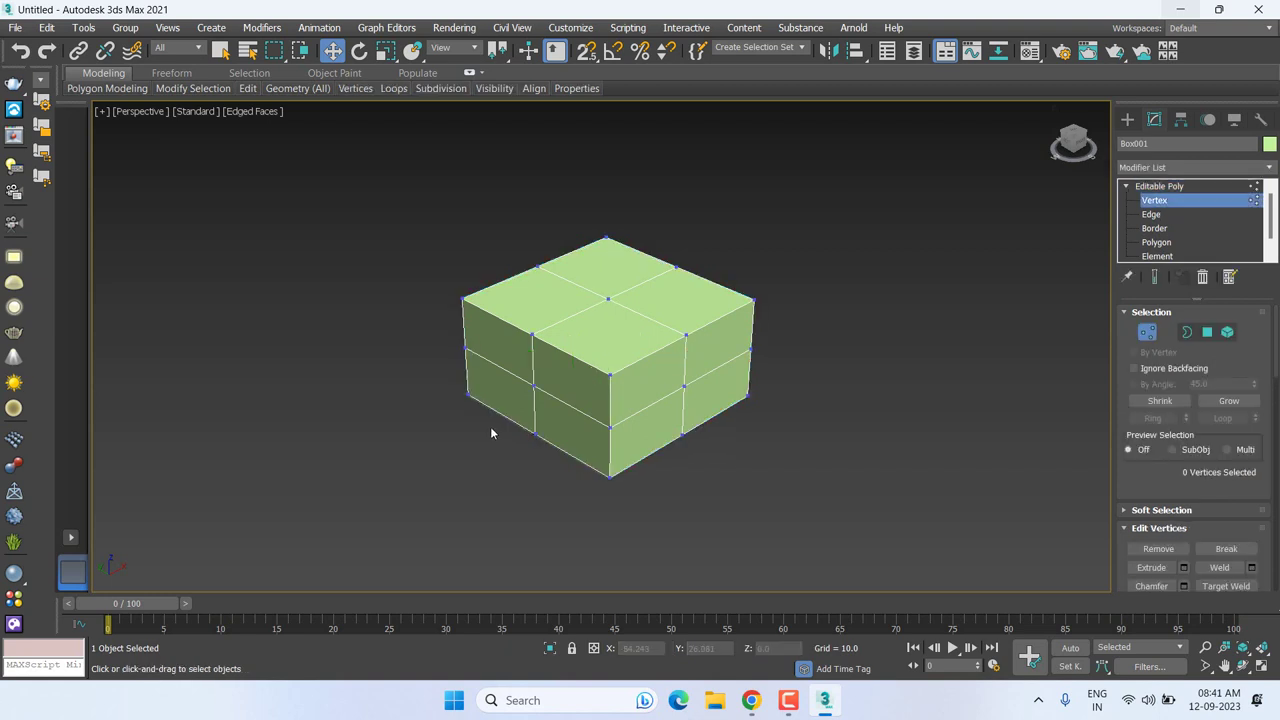
scroll(549, 340, "up", 2)
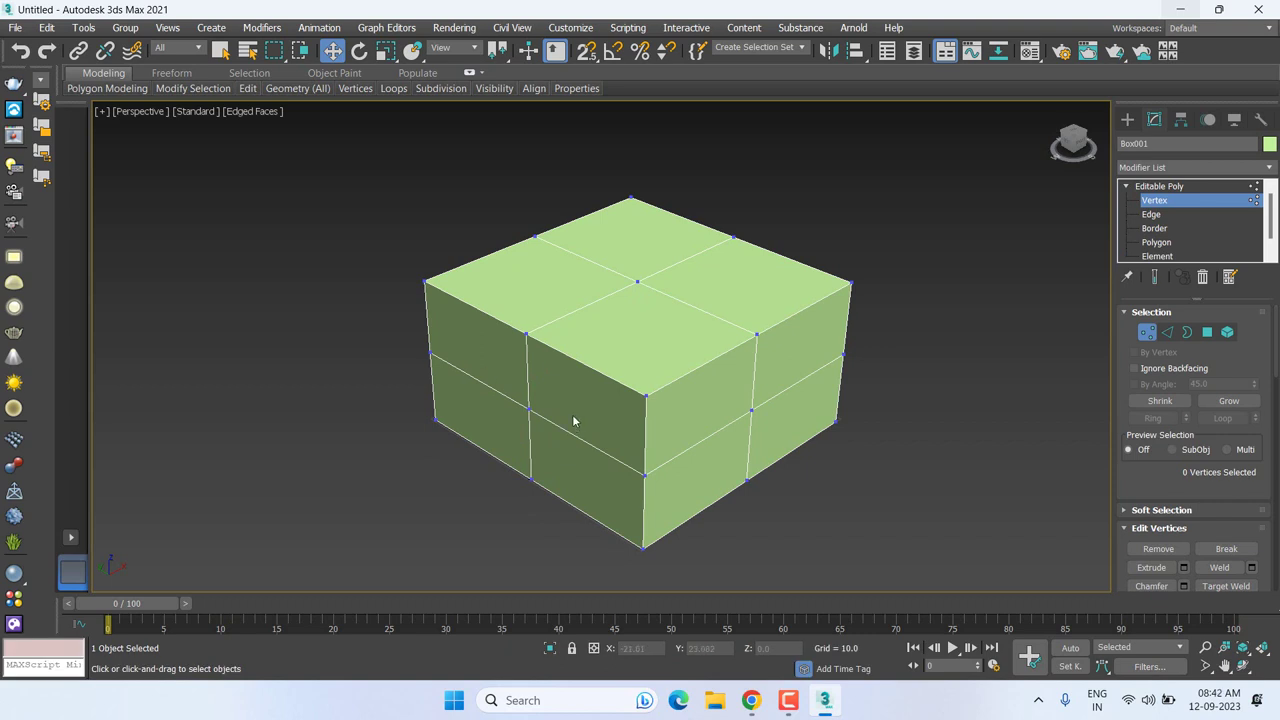
scroll(573, 420, "up", 2)
left_click(531, 321)
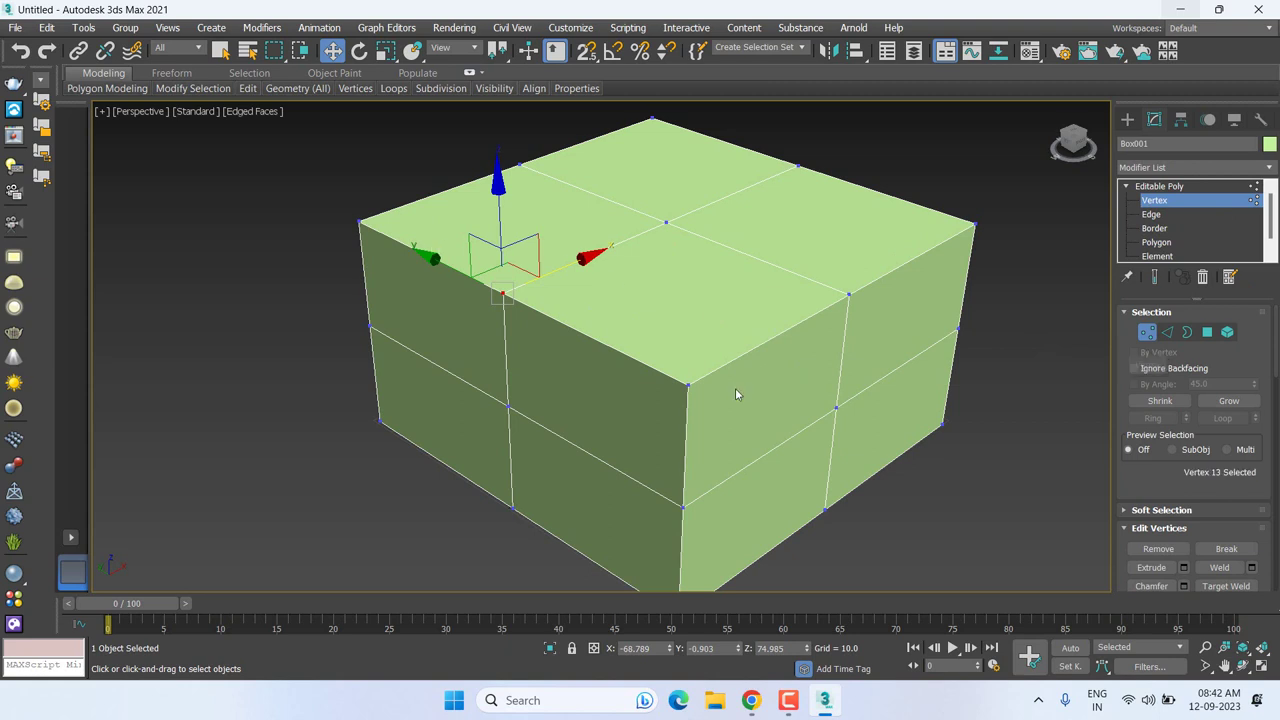
left_click(689, 383)
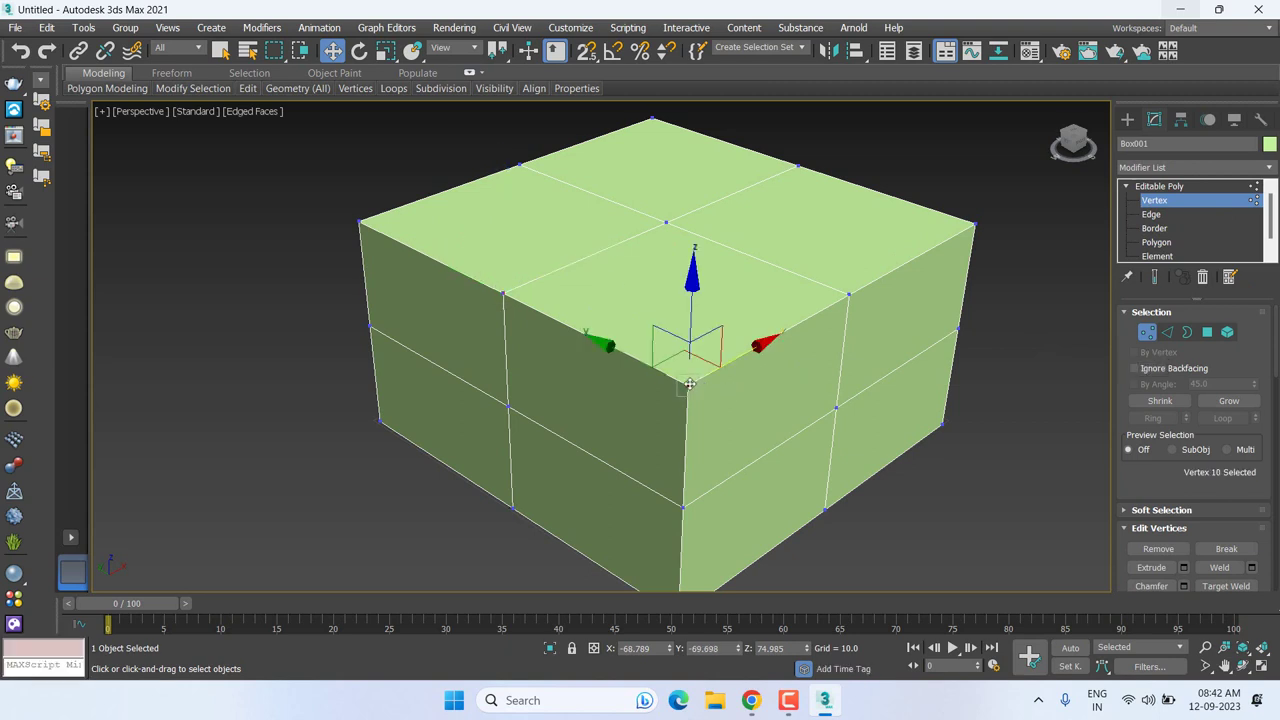
key("2")
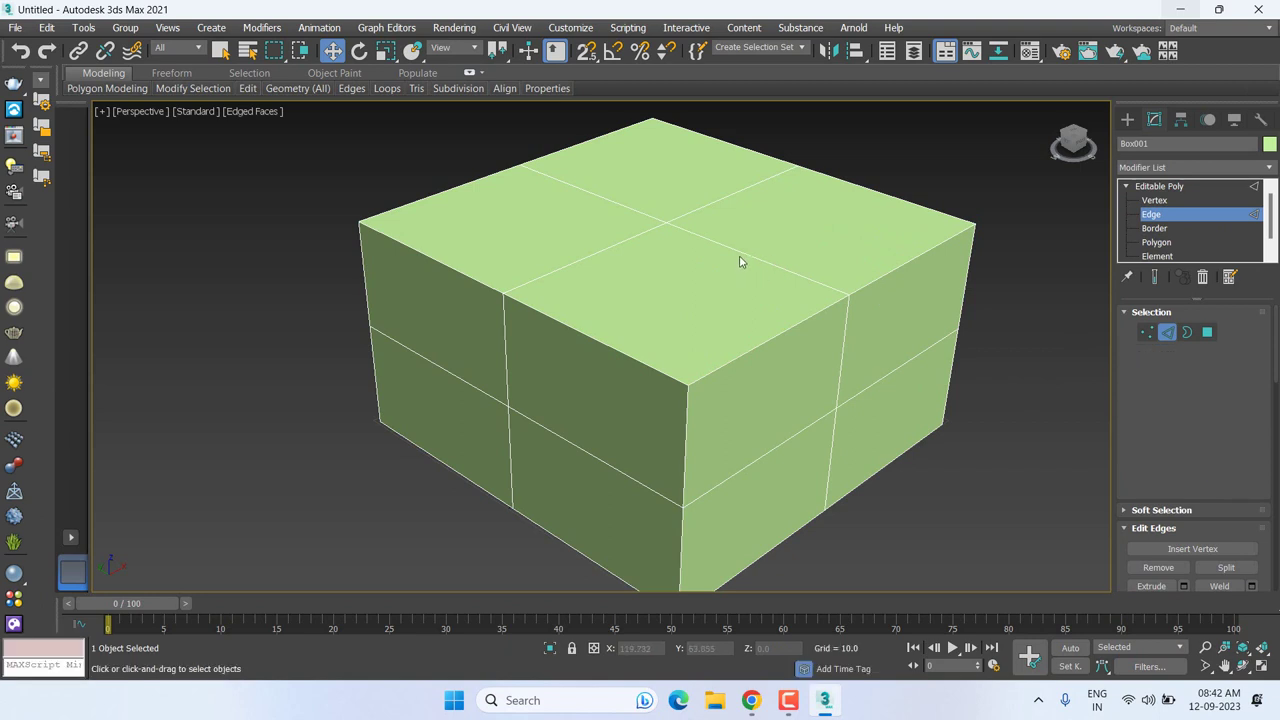
Step: Select a few top and side edges, then move through Border to Polygon level
left_click(740, 249)
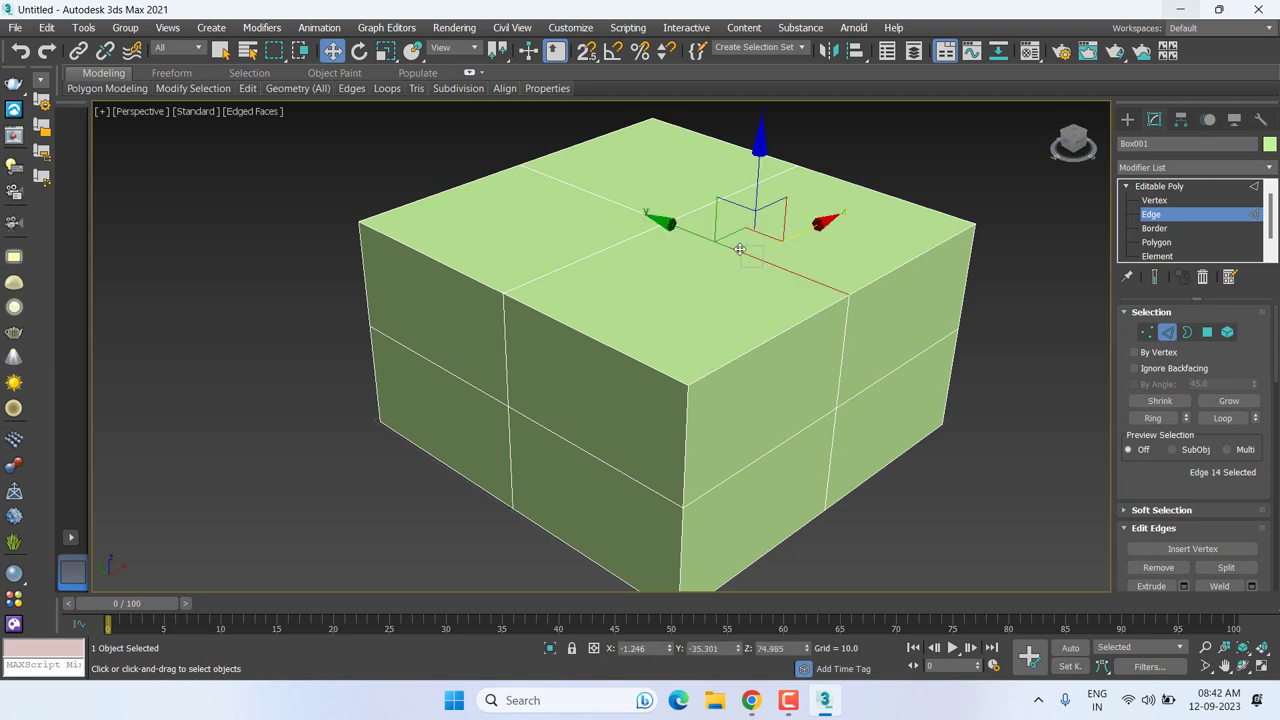
left_click(573, 264)
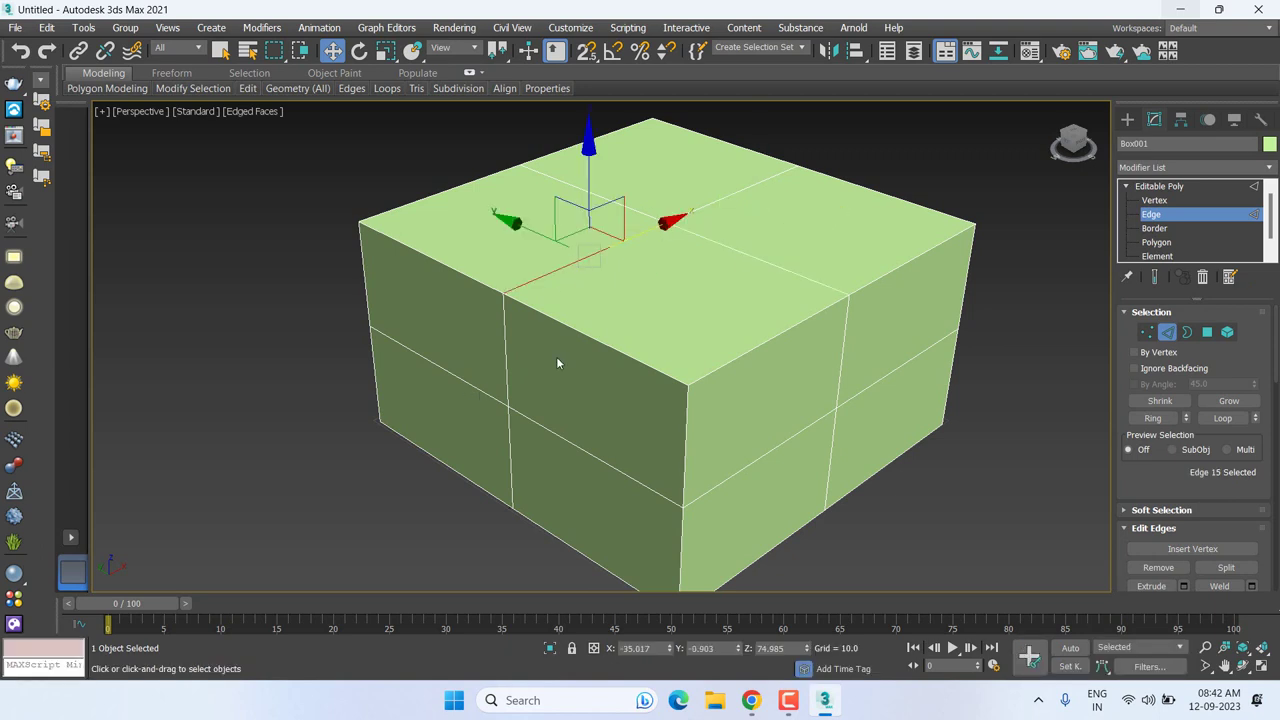
left_click(507, 320)
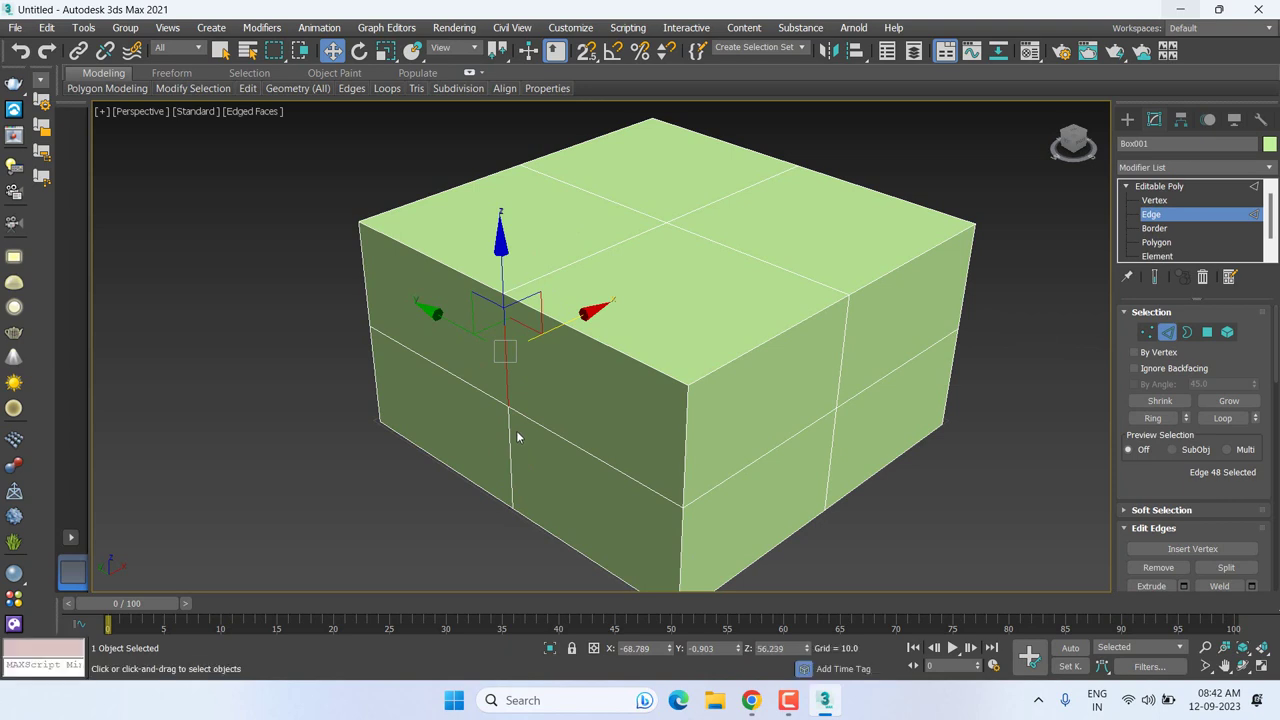
middle_click_drag(849, 414, 797, 335)
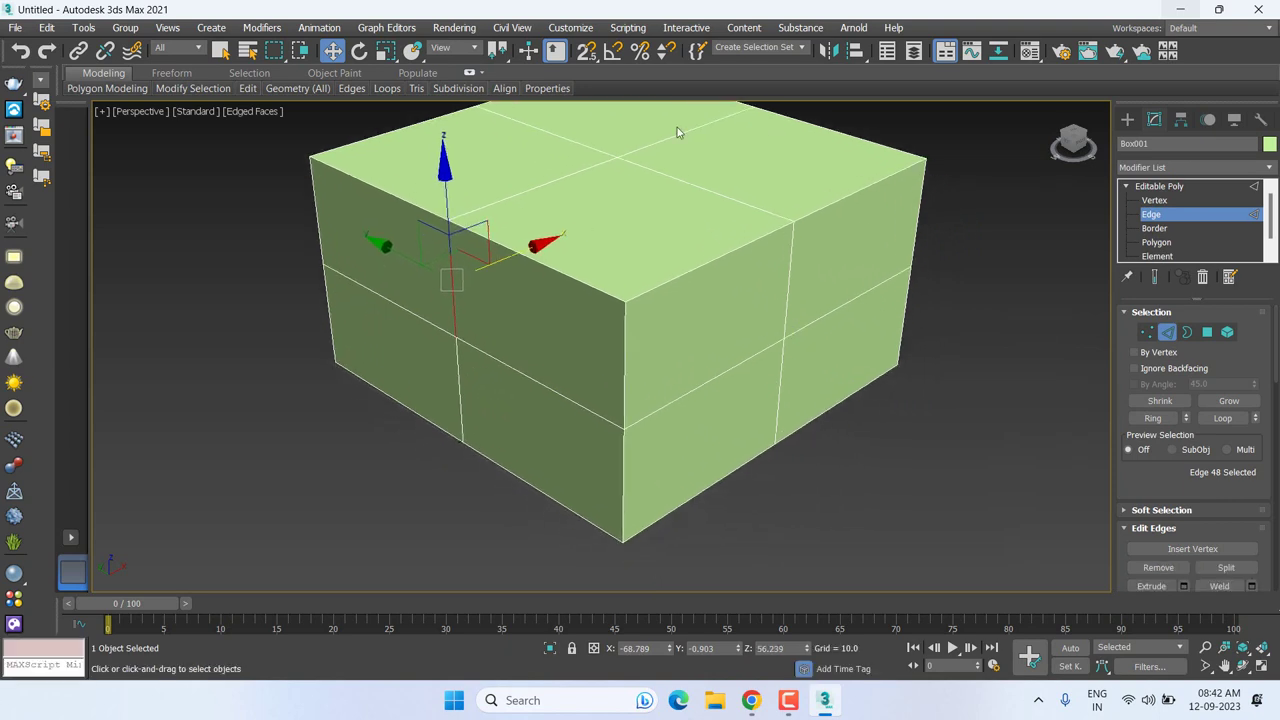
middle_click_drag(751, 551, 760, 580)
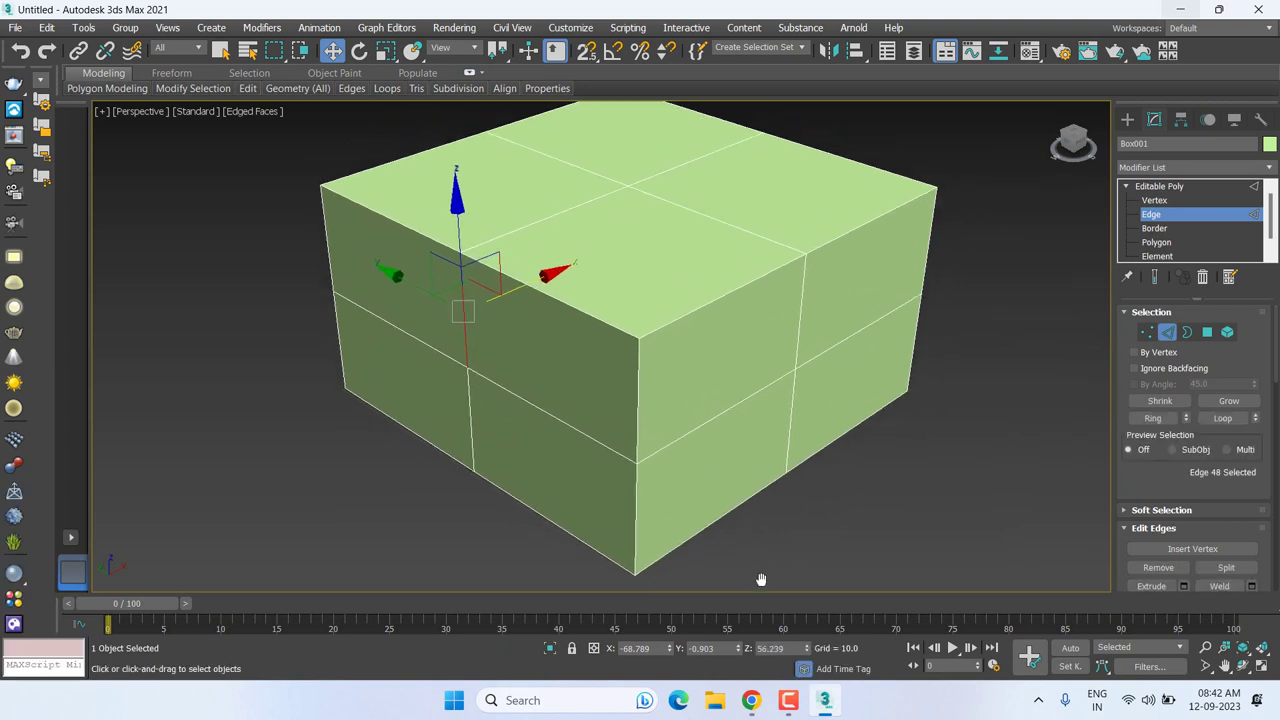
left_click(1187, 335)
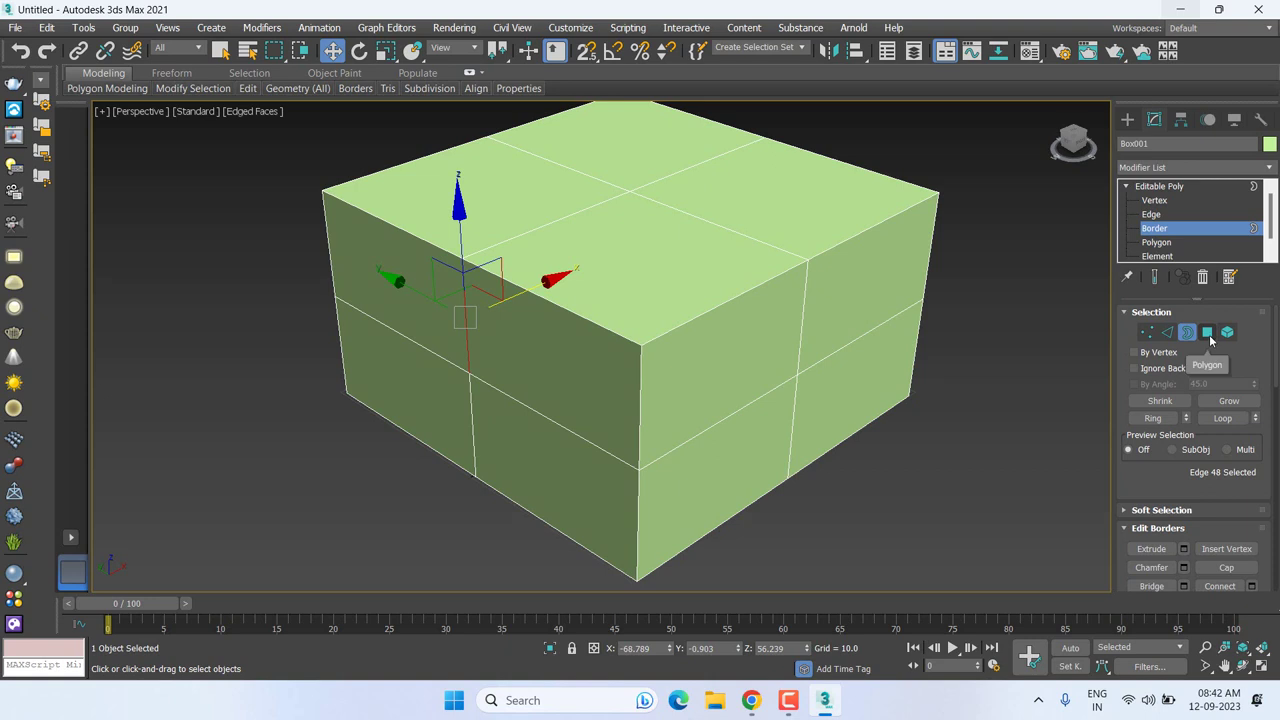
left_click(1209, 334)
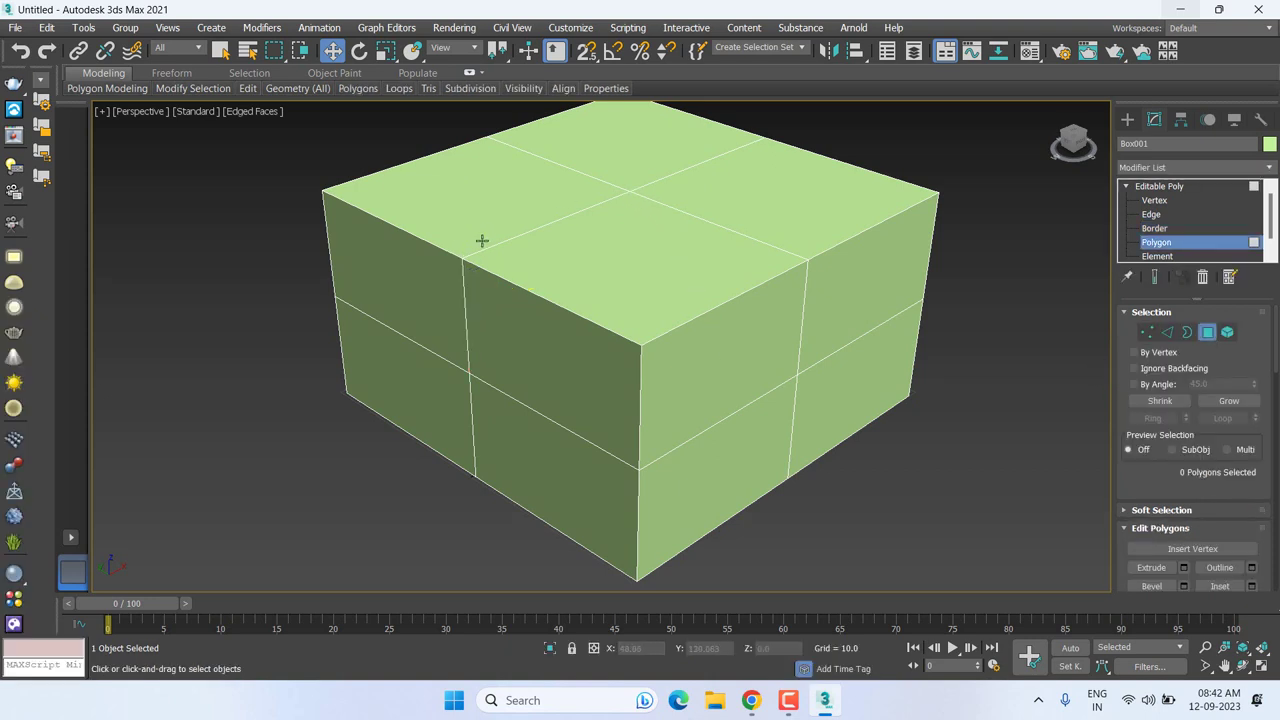
Step: Select the whole subdivided box as a single element at Element level
left_click(690, 287)
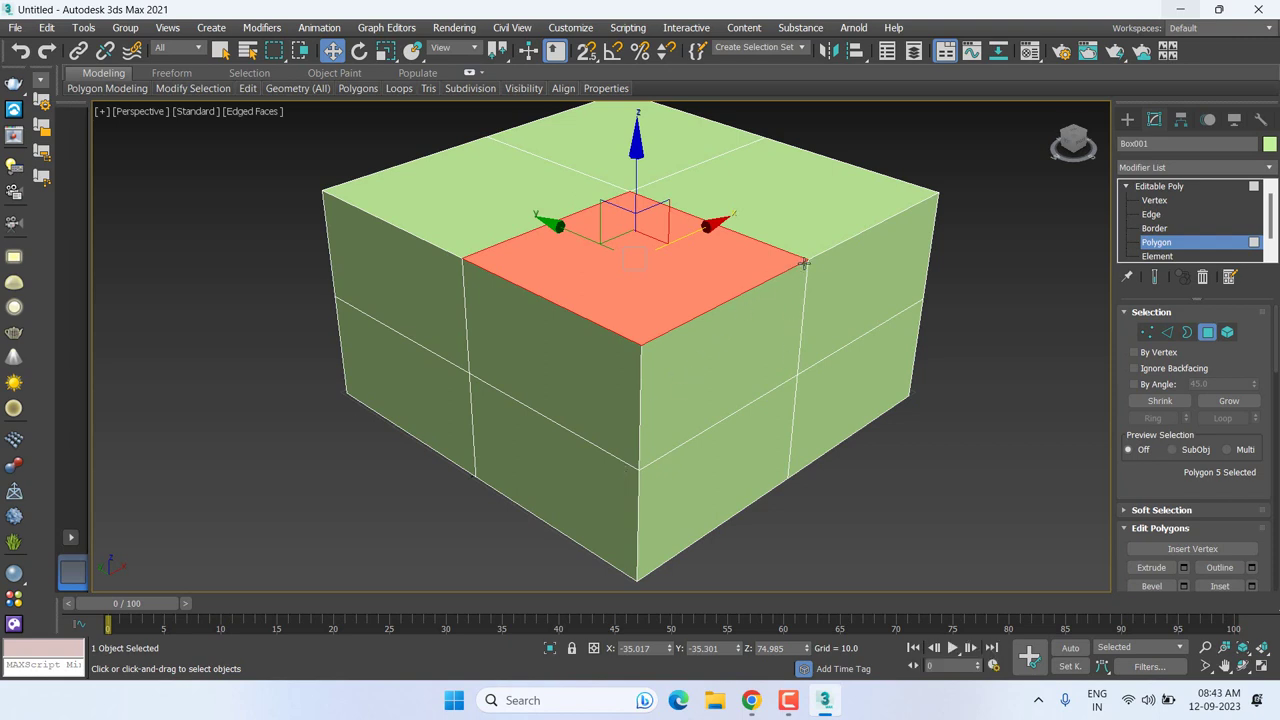
left_click(770, 330)
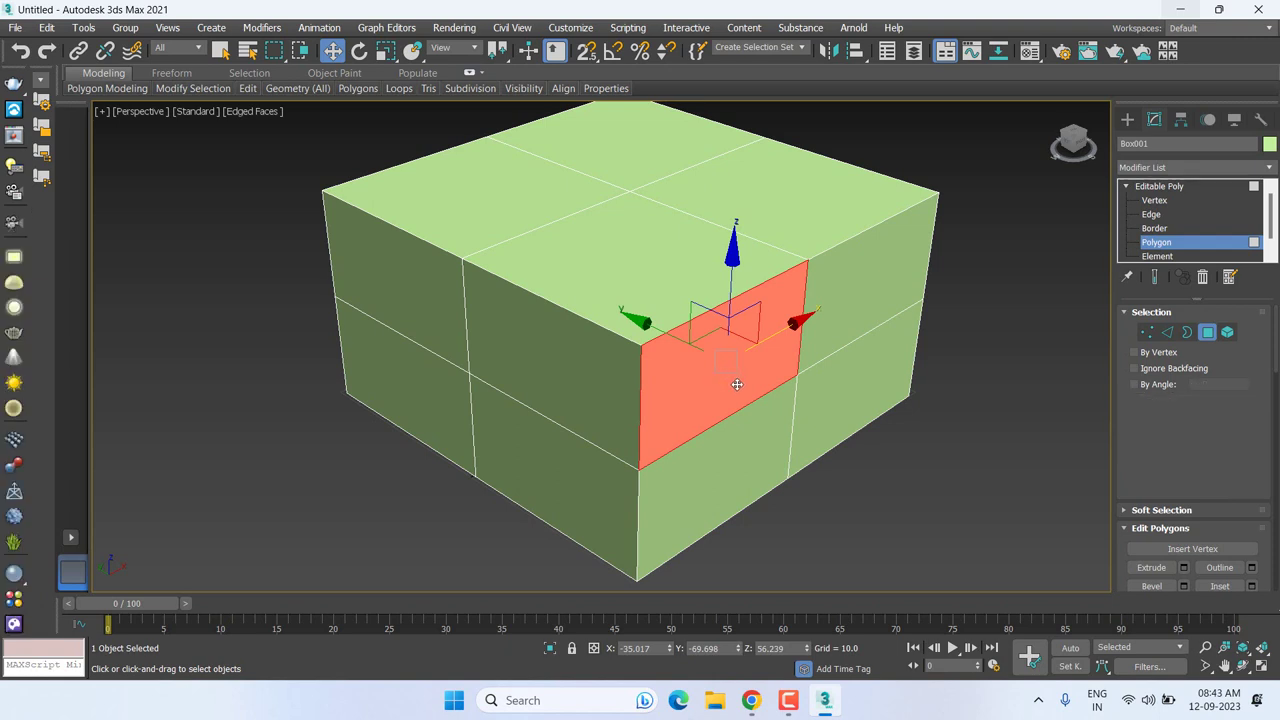
middle_click_drag(743, 377, 688, 343)
left_click(1236, 331)
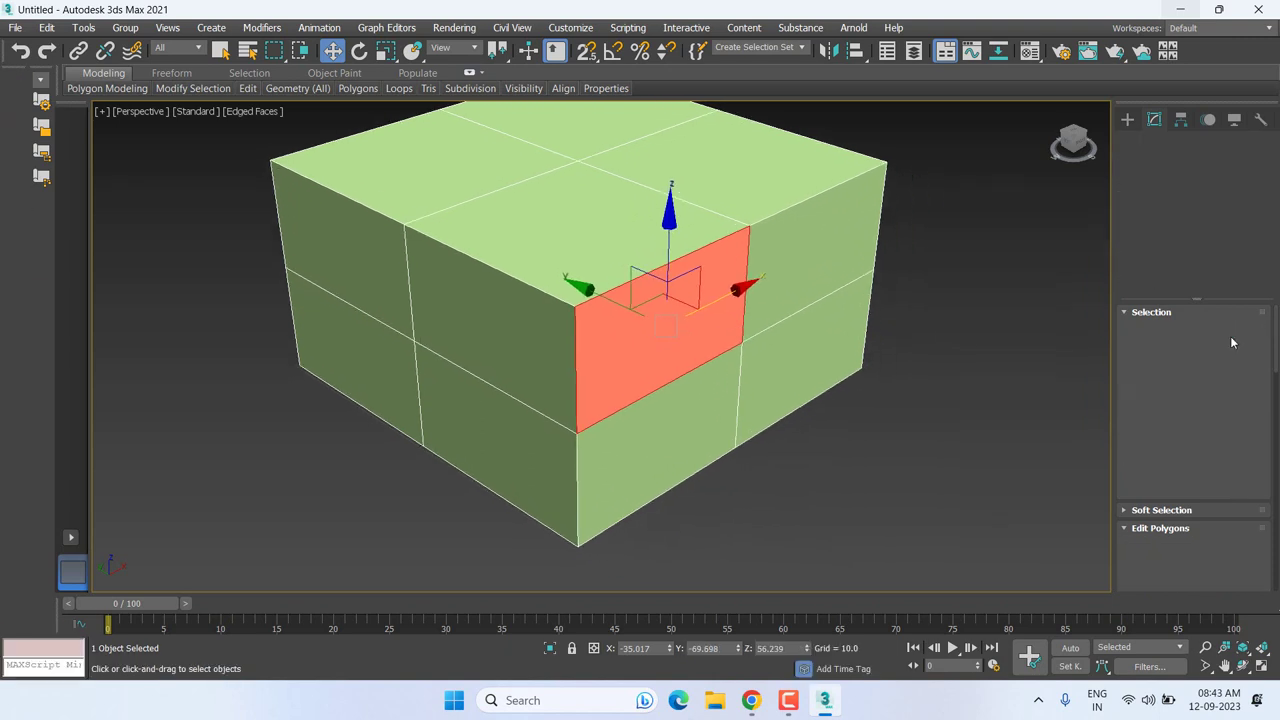
left_click(610, 285)
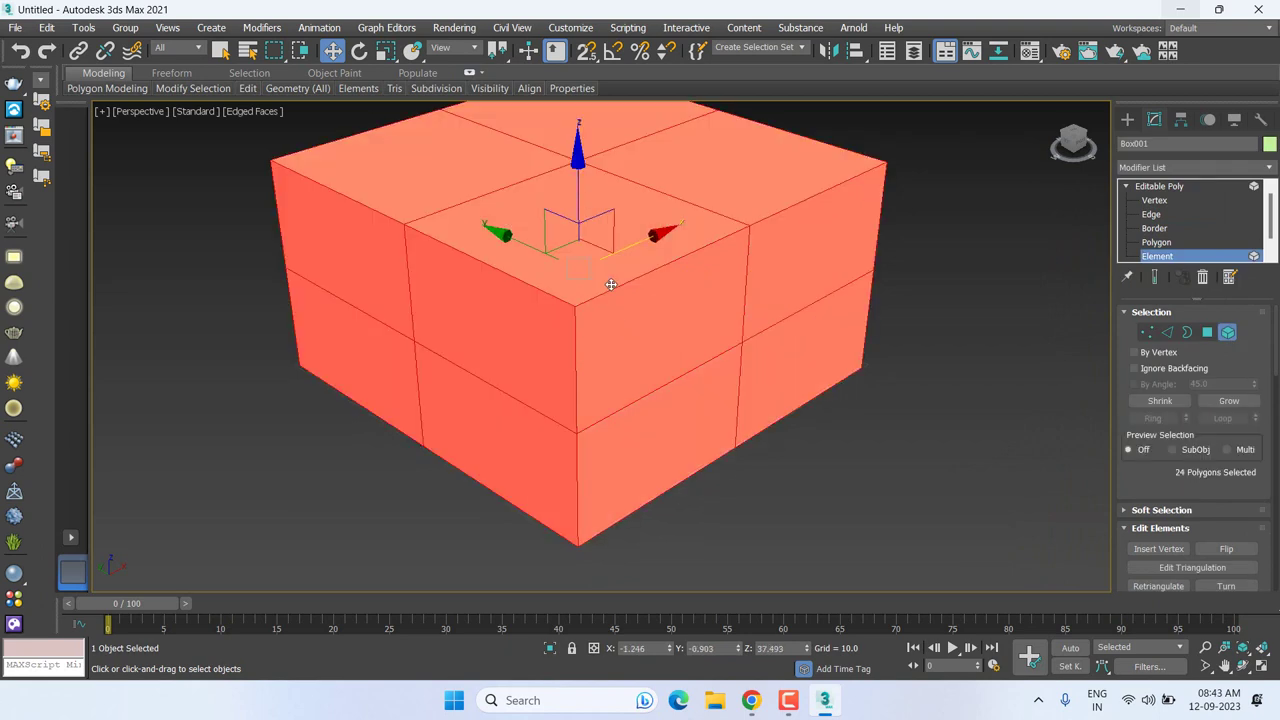
Step: Zoom out and Shift-drag the element to the right to clone it
scroll(610, 285, "down", 3)
scroll(620, 337, "down", 2)
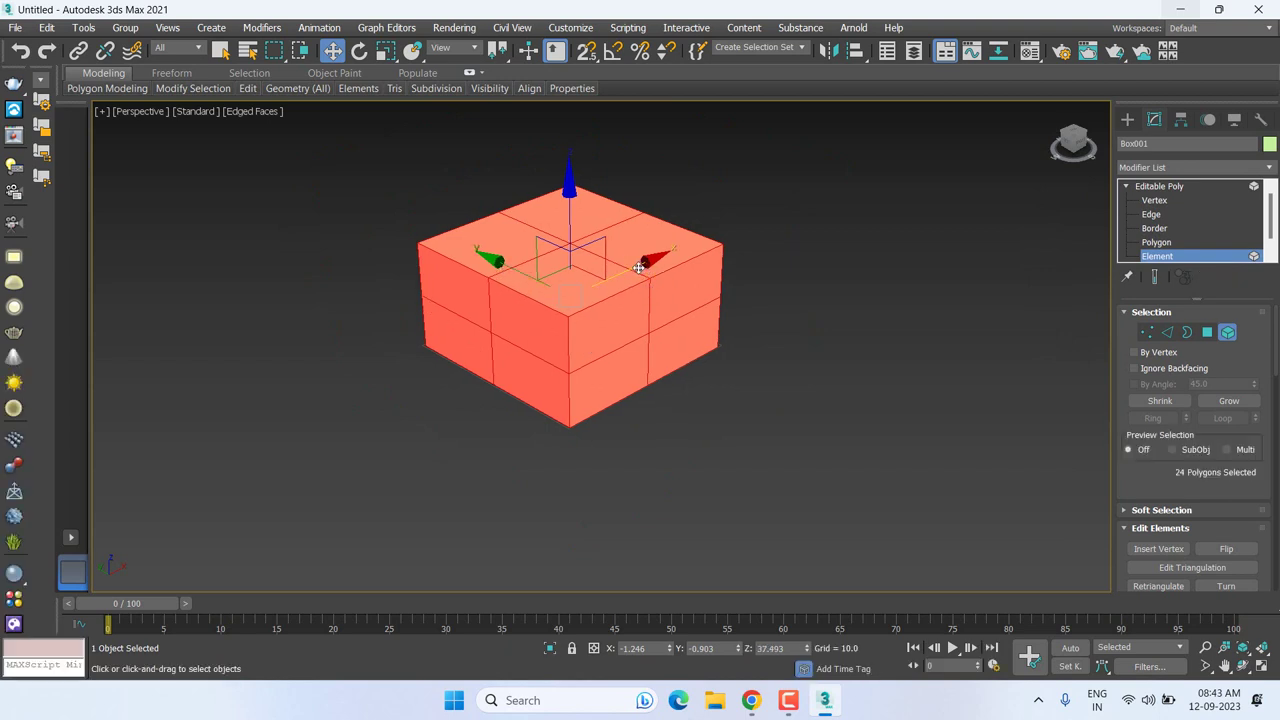
left_click_drag(638, 267, 811, 191, "shift")
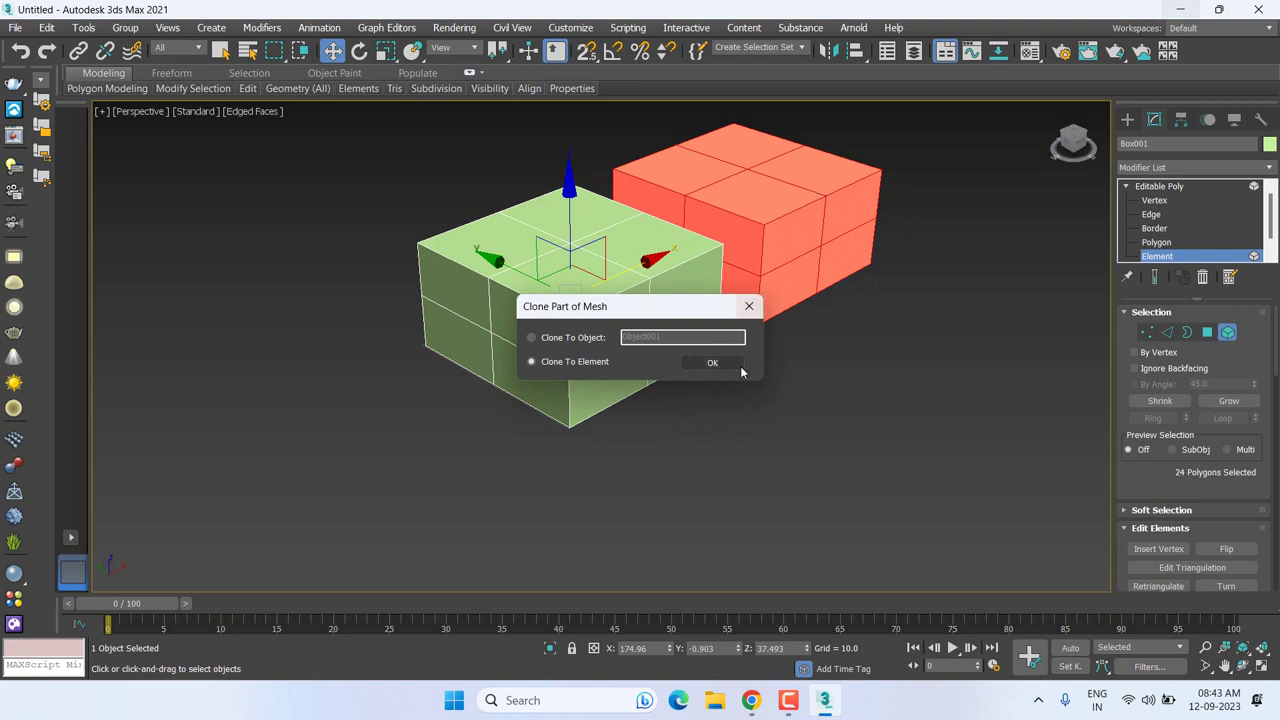
Step: Clone the part as an element of Box001 and reselect the new box on the right
left_click(712, 362)
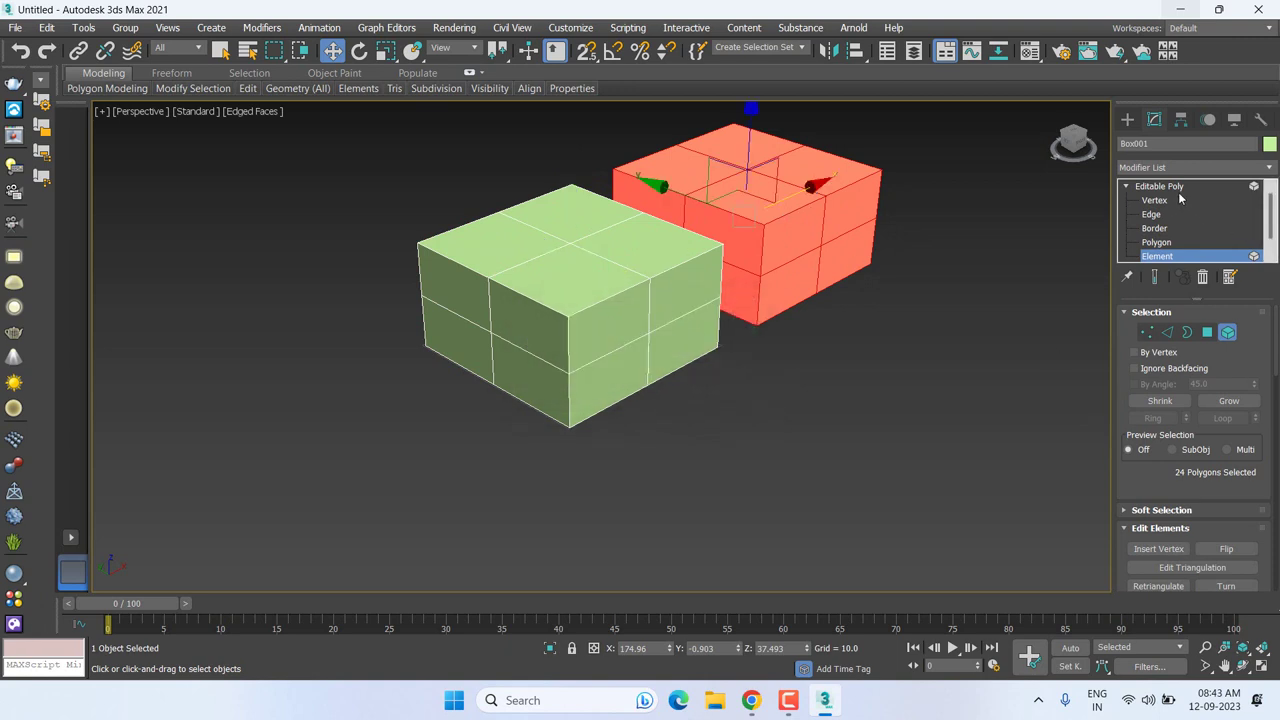
left_click(788, 472)
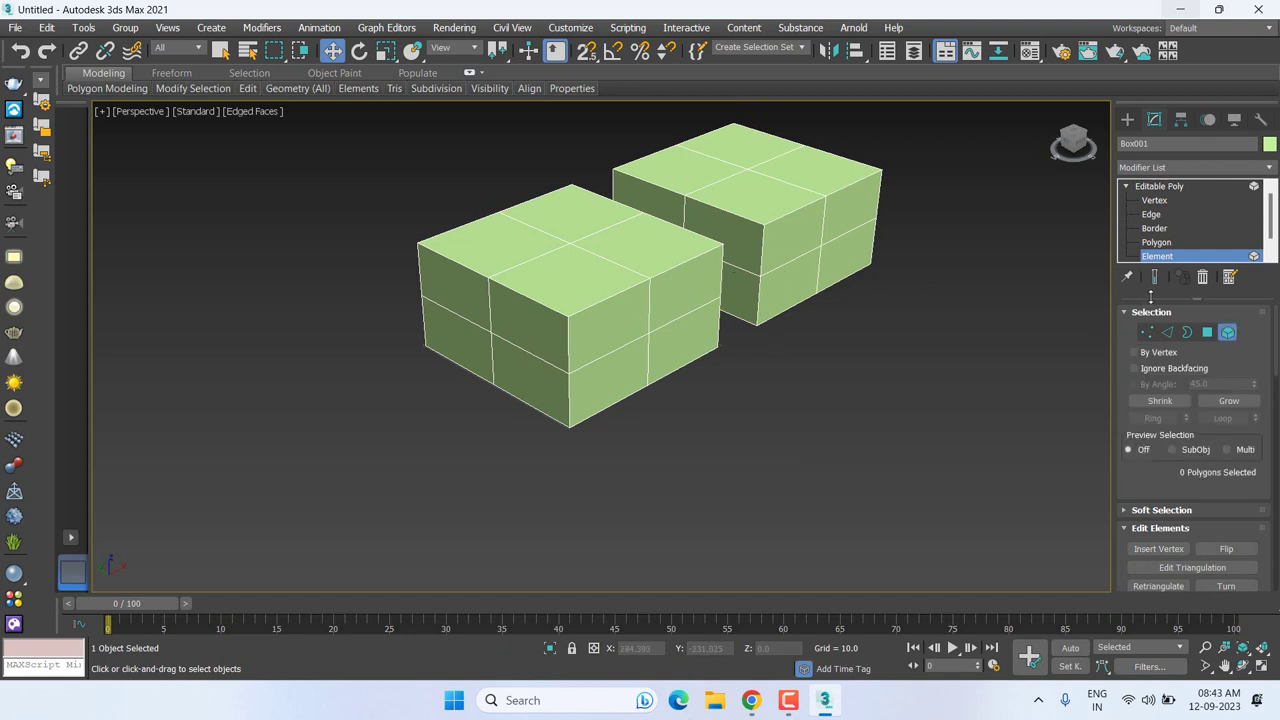
left_click(810, 215)
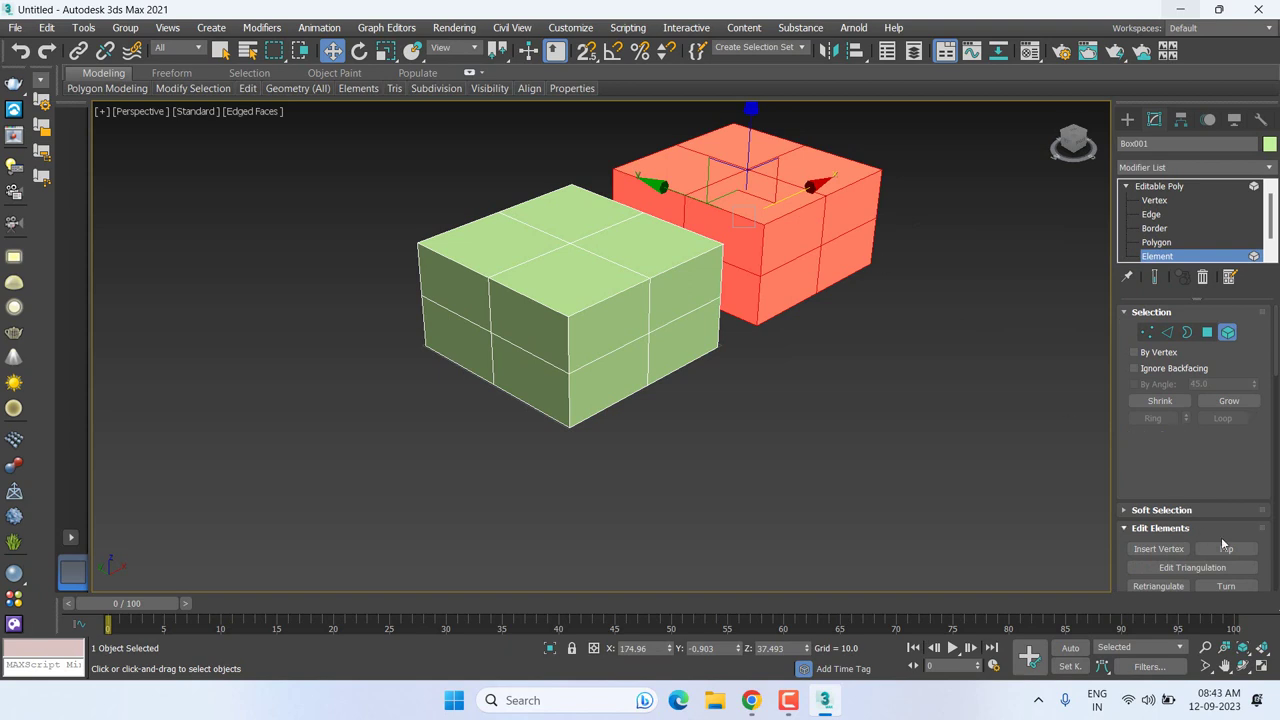
left_click_drag(1138, 473, 1139, 287)
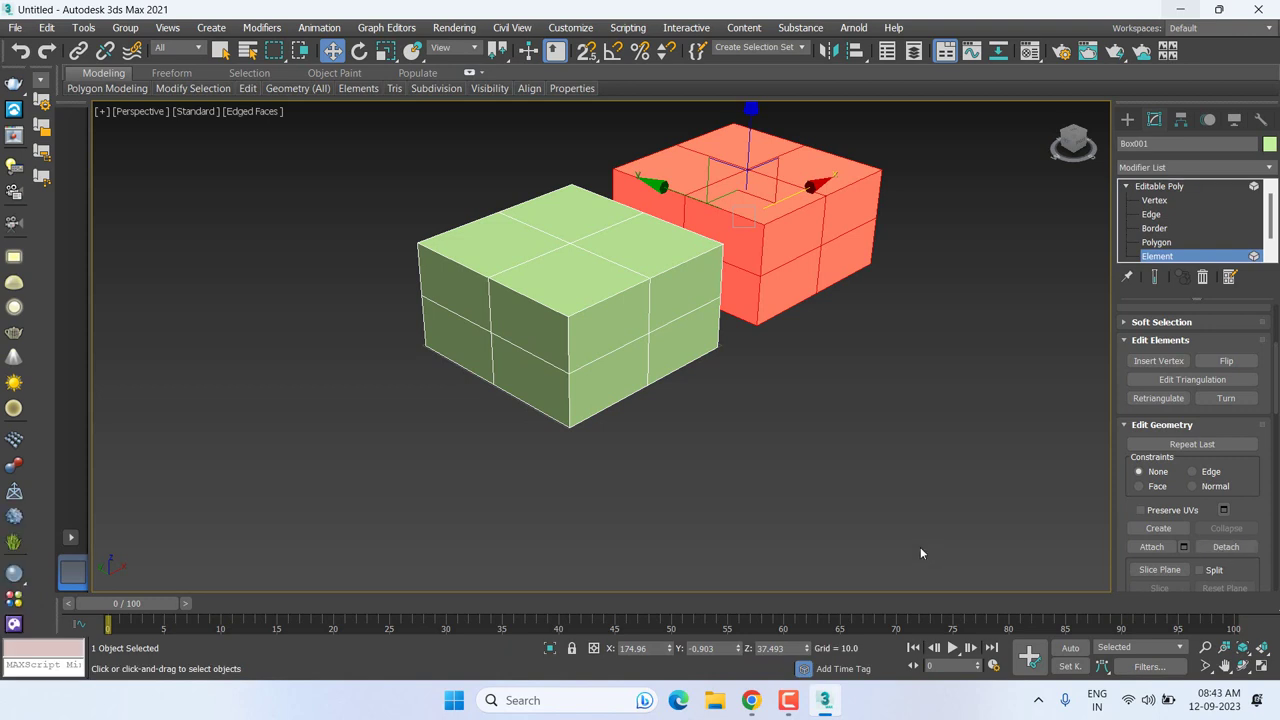
mouse_move(920, 547)
middle_mouse_down()
mouse_move(837, 520)
mouse_move(856, 486)
middle_mouse_up()
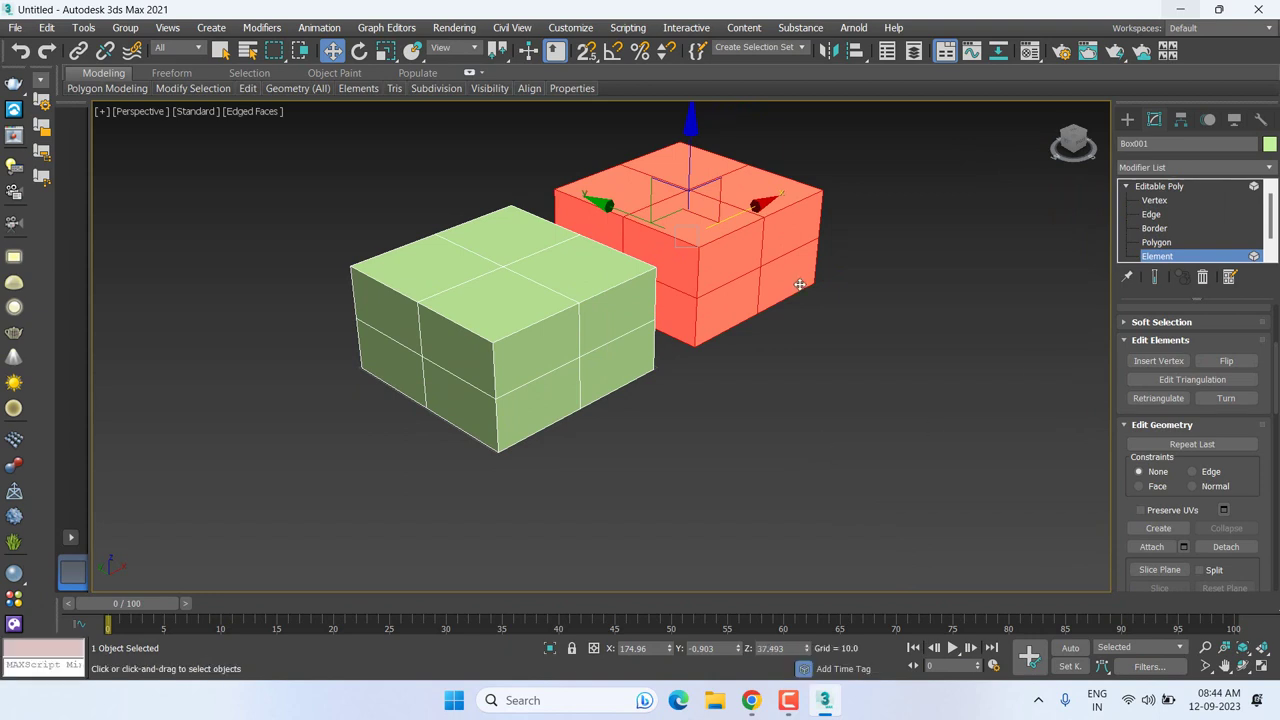
left_click(1156, 242)
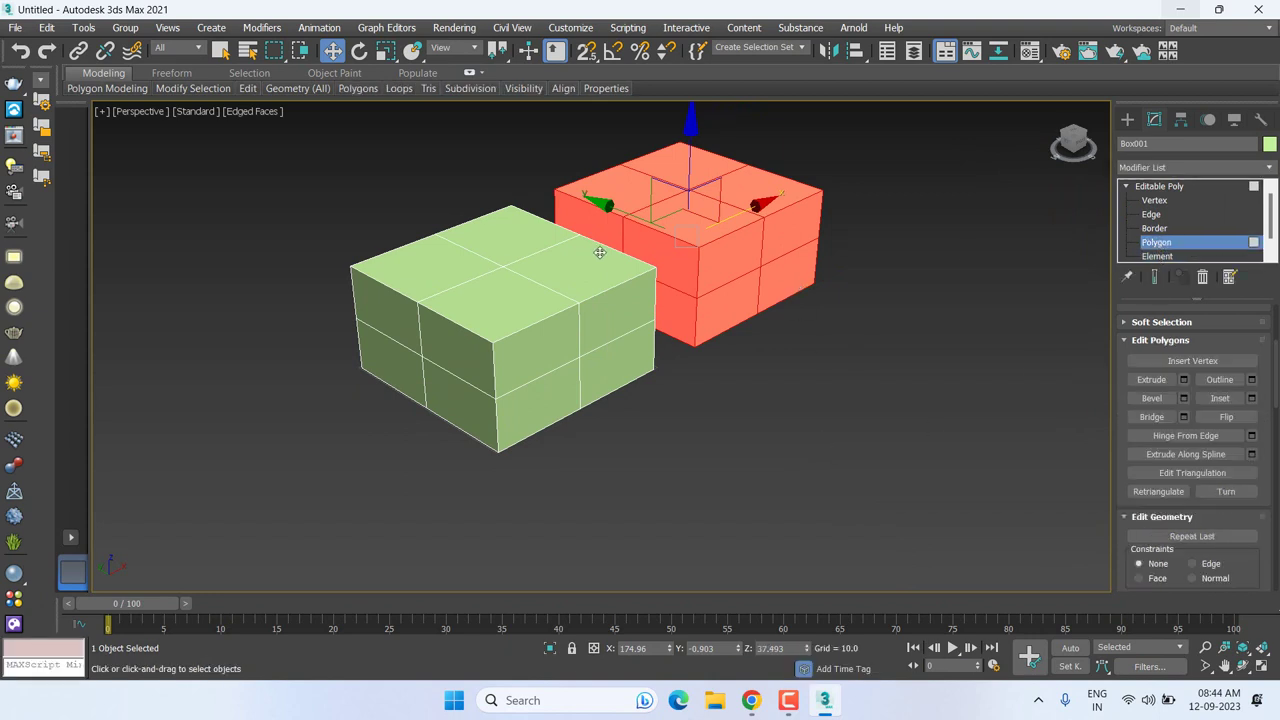
left_click(707, 271)
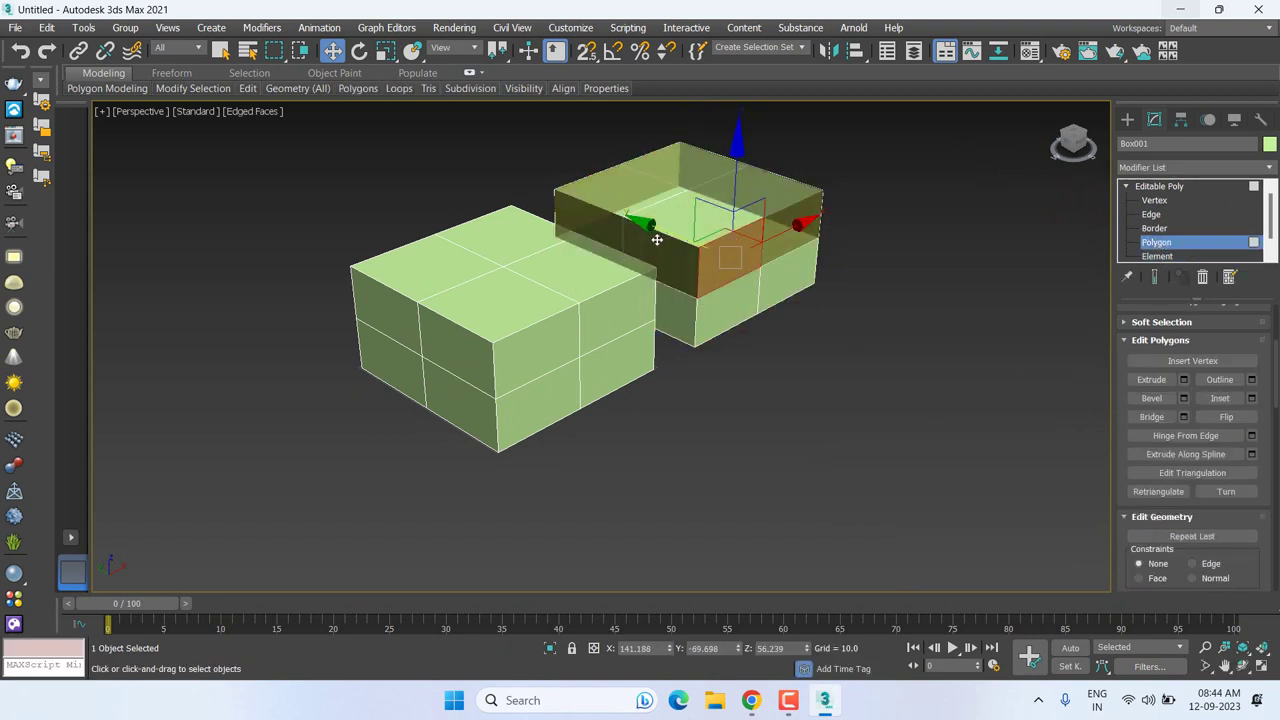
left_click_drag(651, 227, 890, 330, "shift")
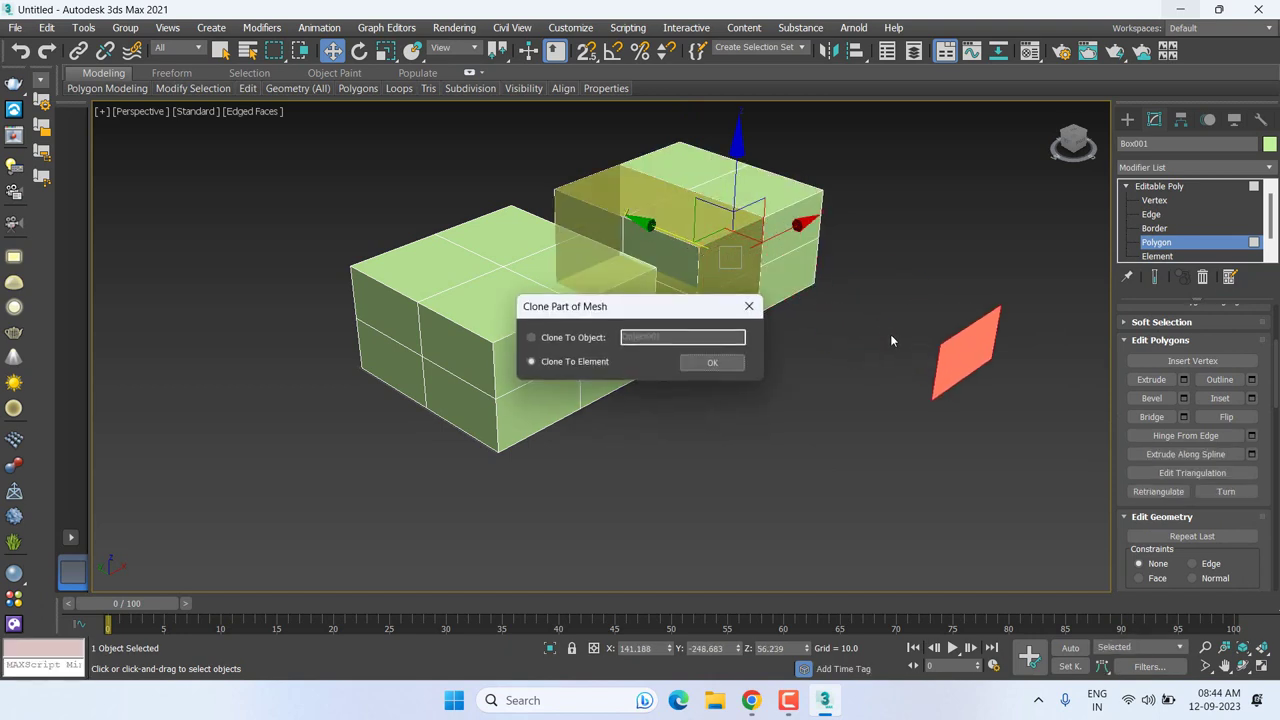
left_click(712, 362)
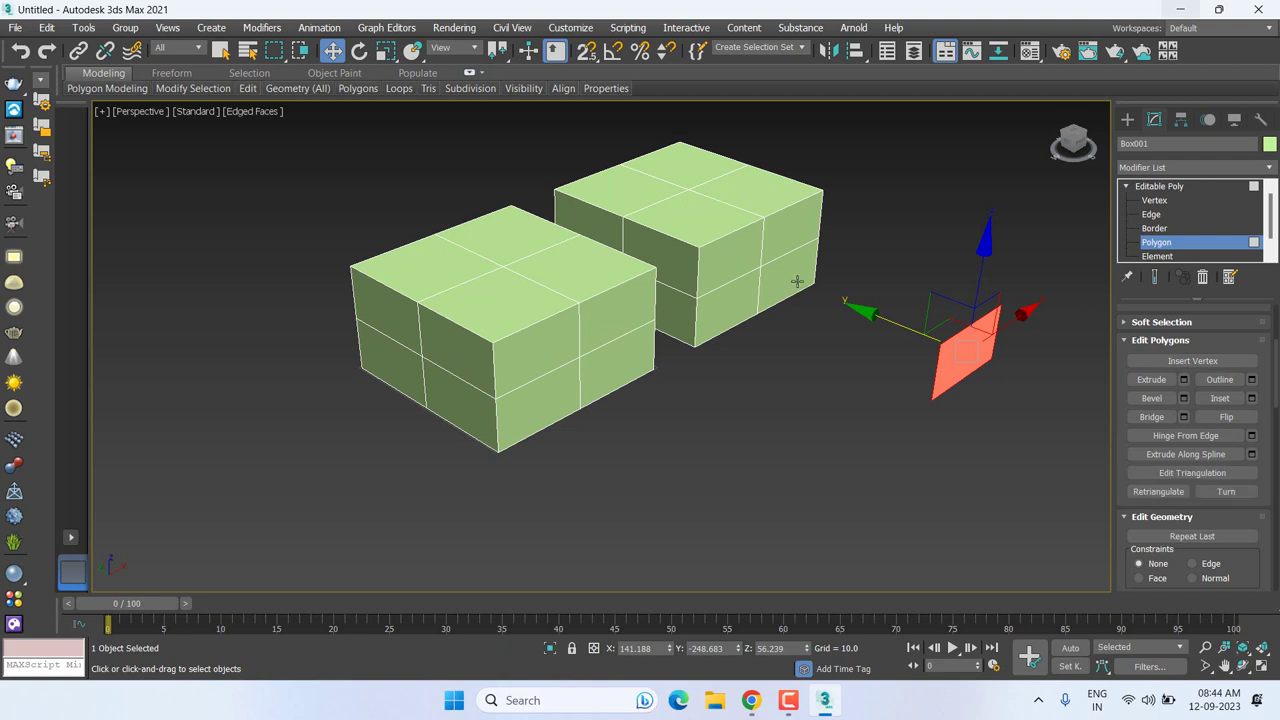
key("Delete")
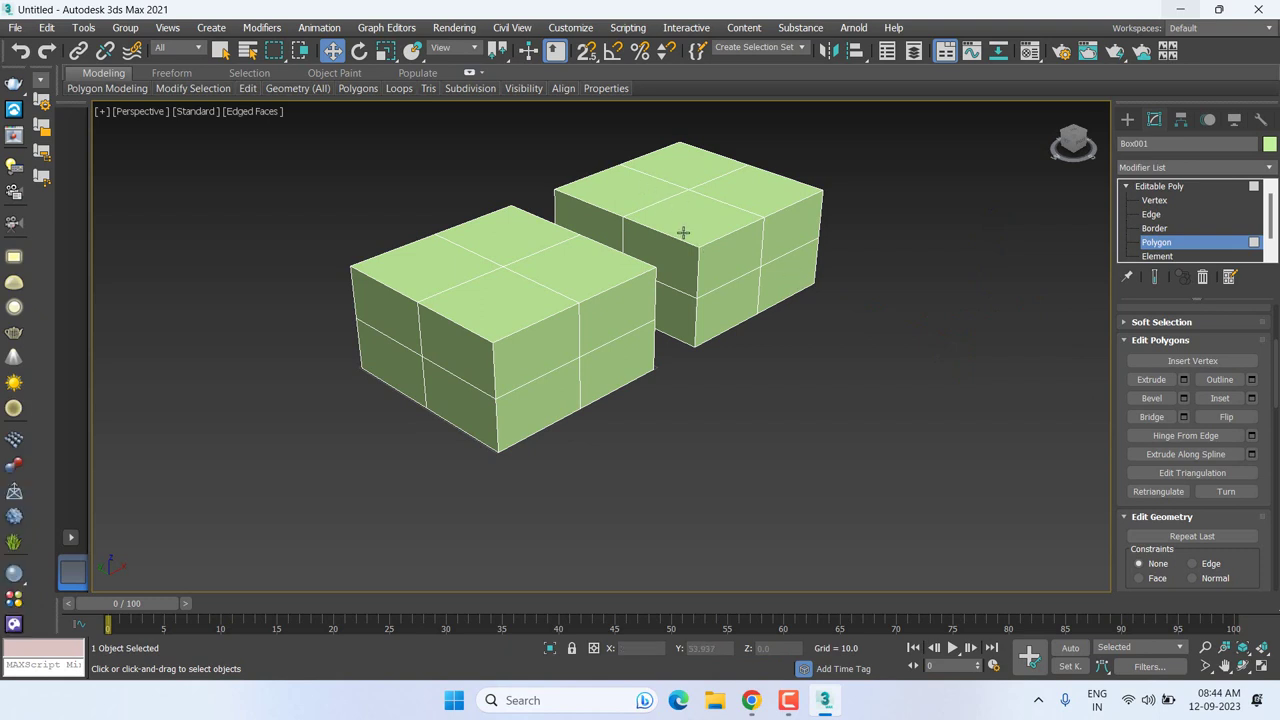
Step: Try Element and Border selection on the left box, return to Polygon level, and orbit around
left_click(597, 264)
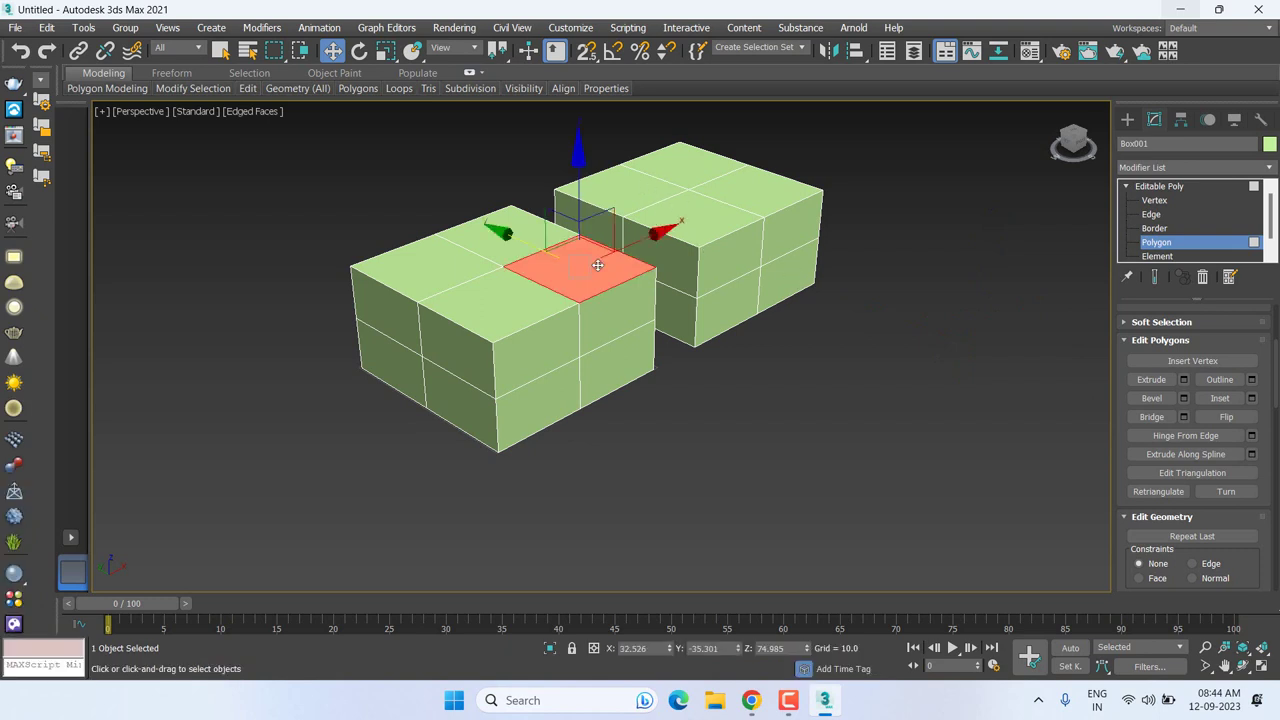
left_click(1158, 256)
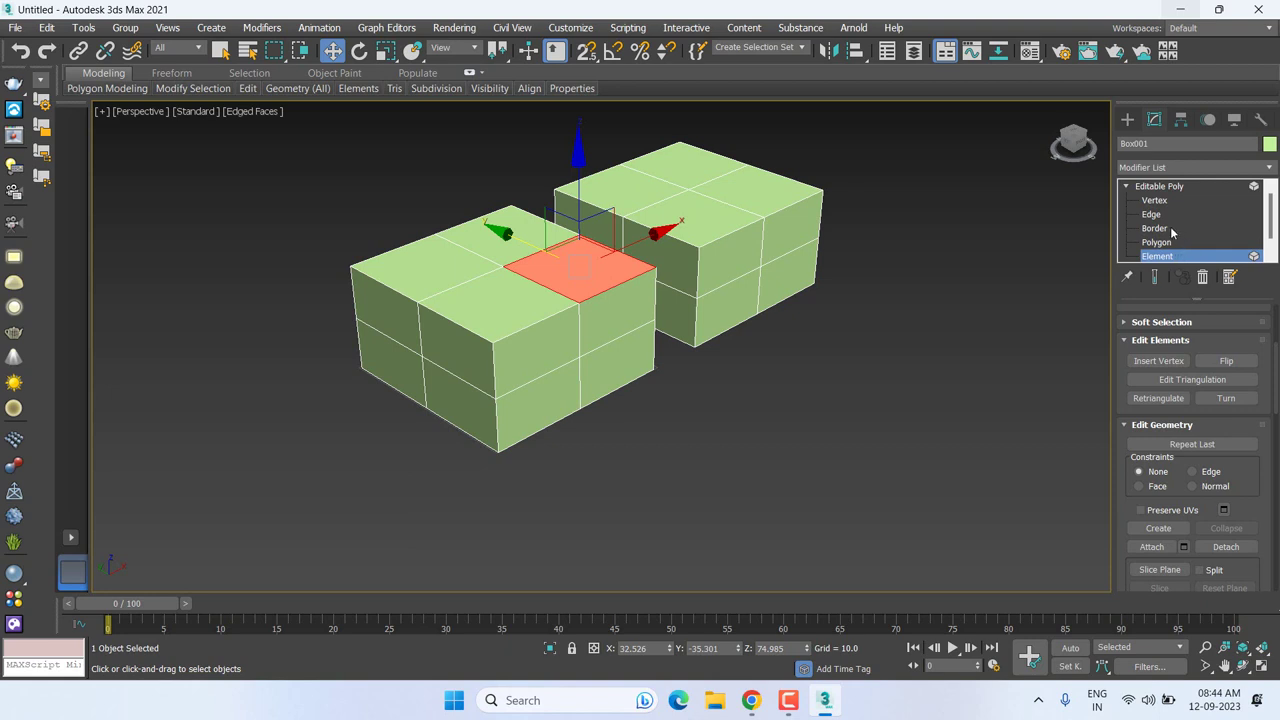
left_click(1153, 228)
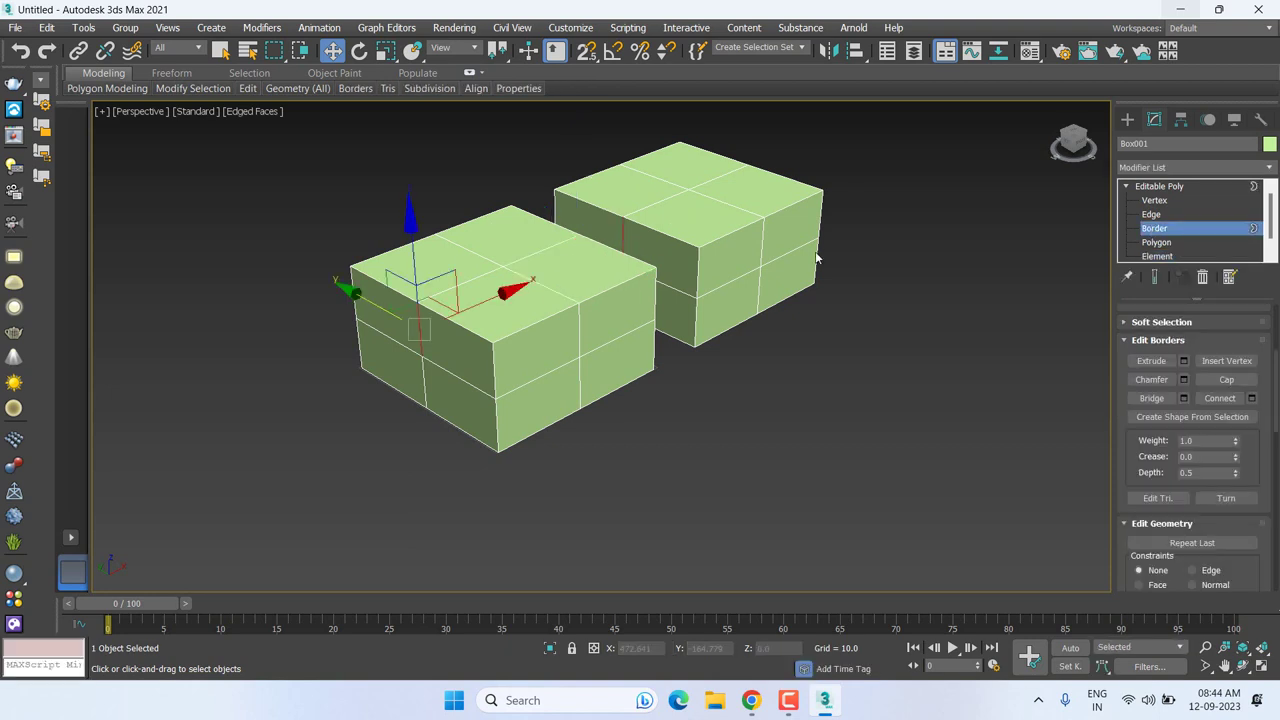
left_click(477, 268)
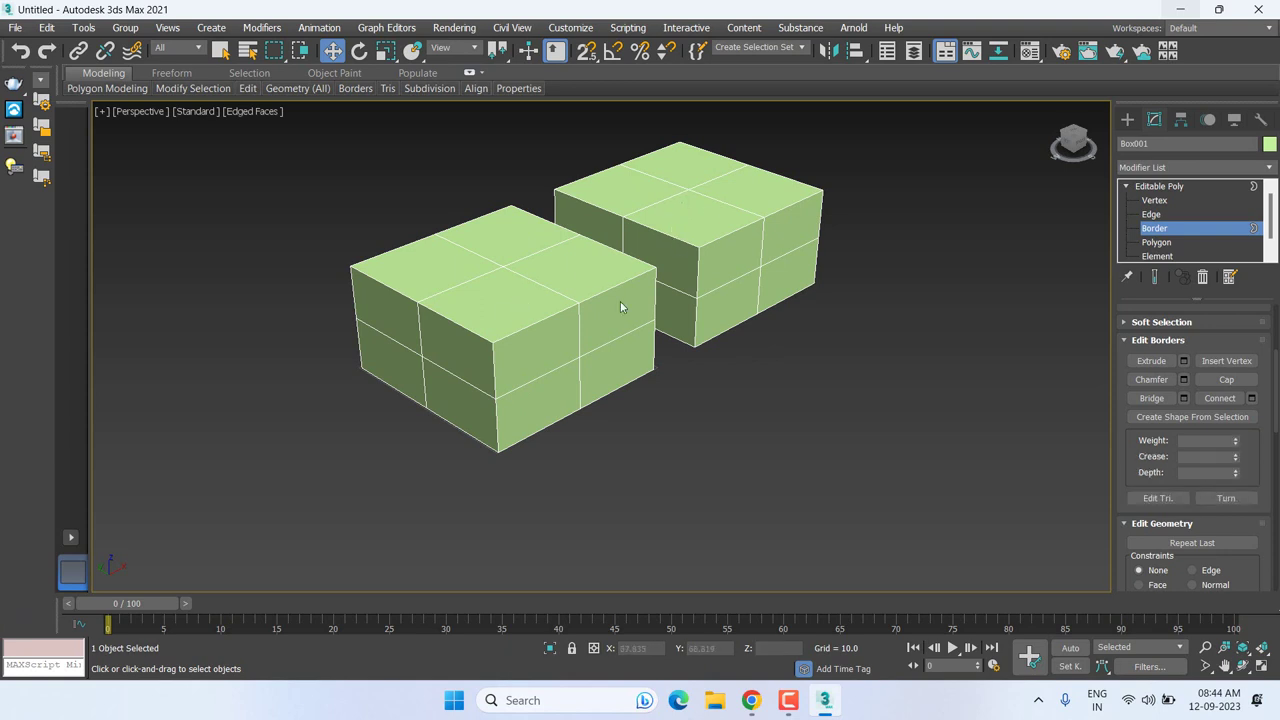
left_click(1158, 242)
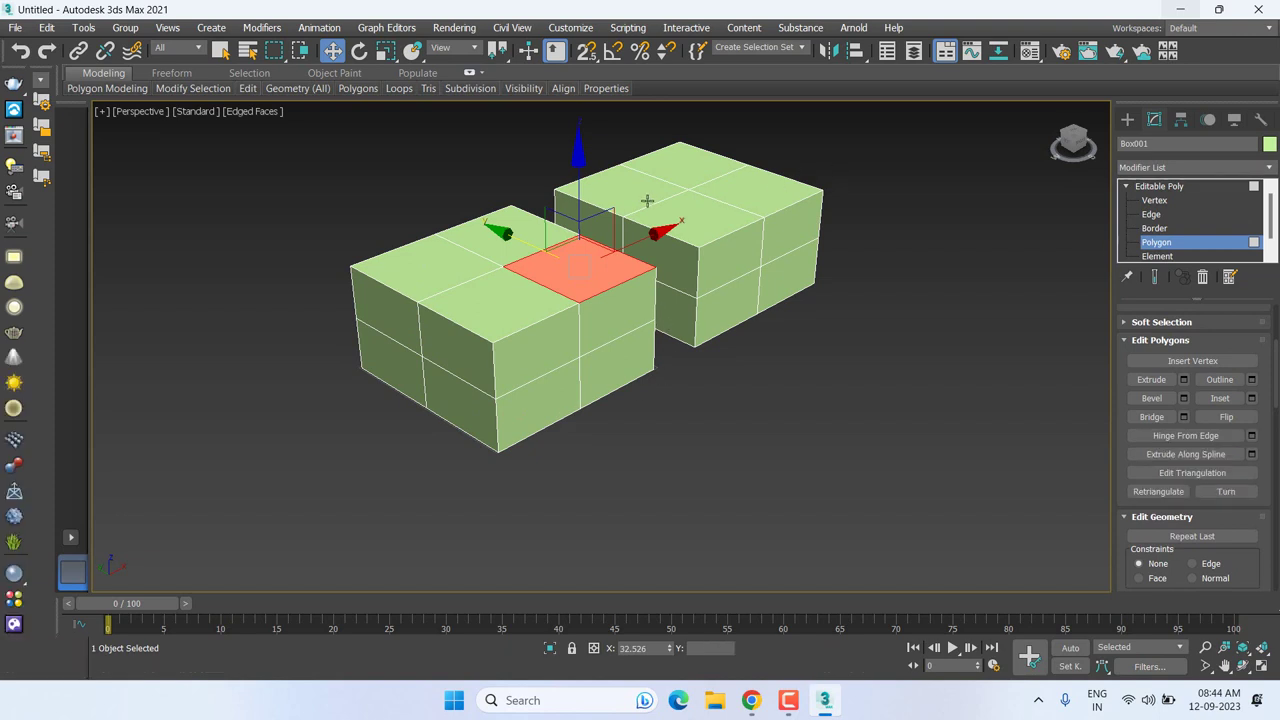
middle_click_drag(612, 308, 548, 314, "alt")
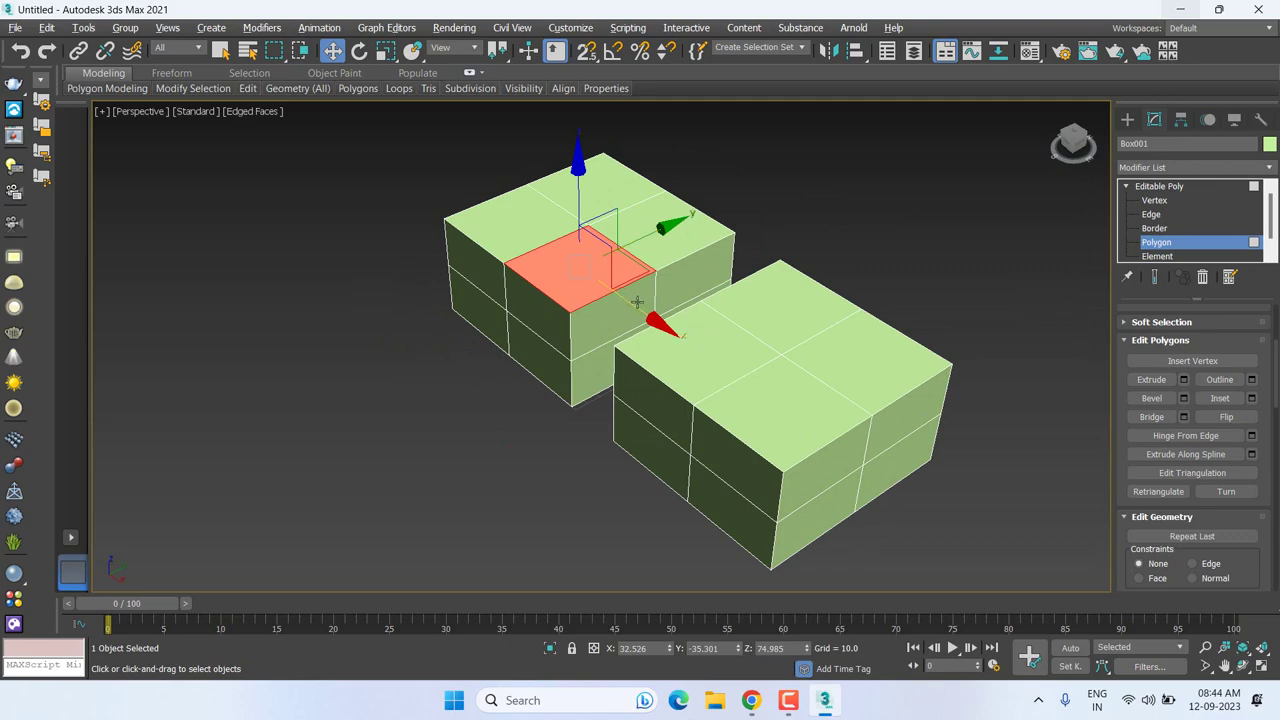
middle_click_drag(620, 298, 586, 250, "alt")
mouse_move(575, 388)
middle_mouse_down("alt")
mouse_move(792, 413)
mouse_move(641, 465)
mouse_move(519, 298)
middle_mouse_up("alt")
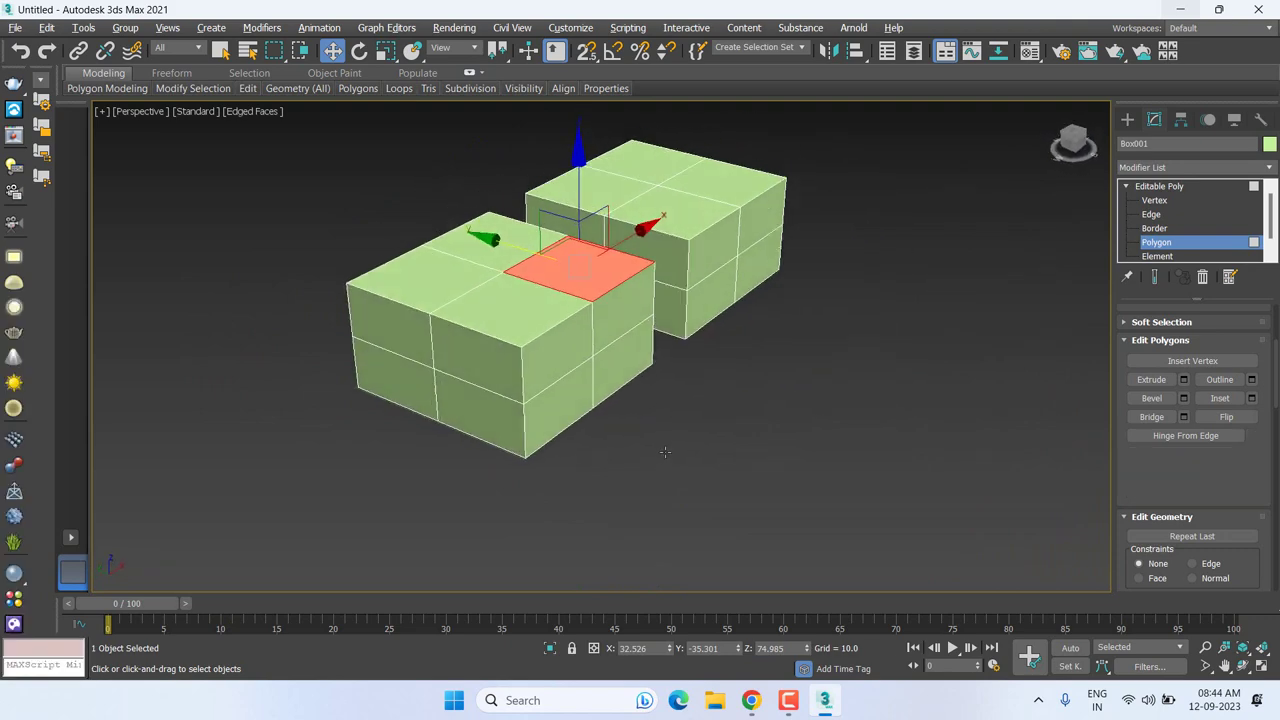
Step: Delete a top face of the nearer box and select the open border of the hole
left_click(519, 298)
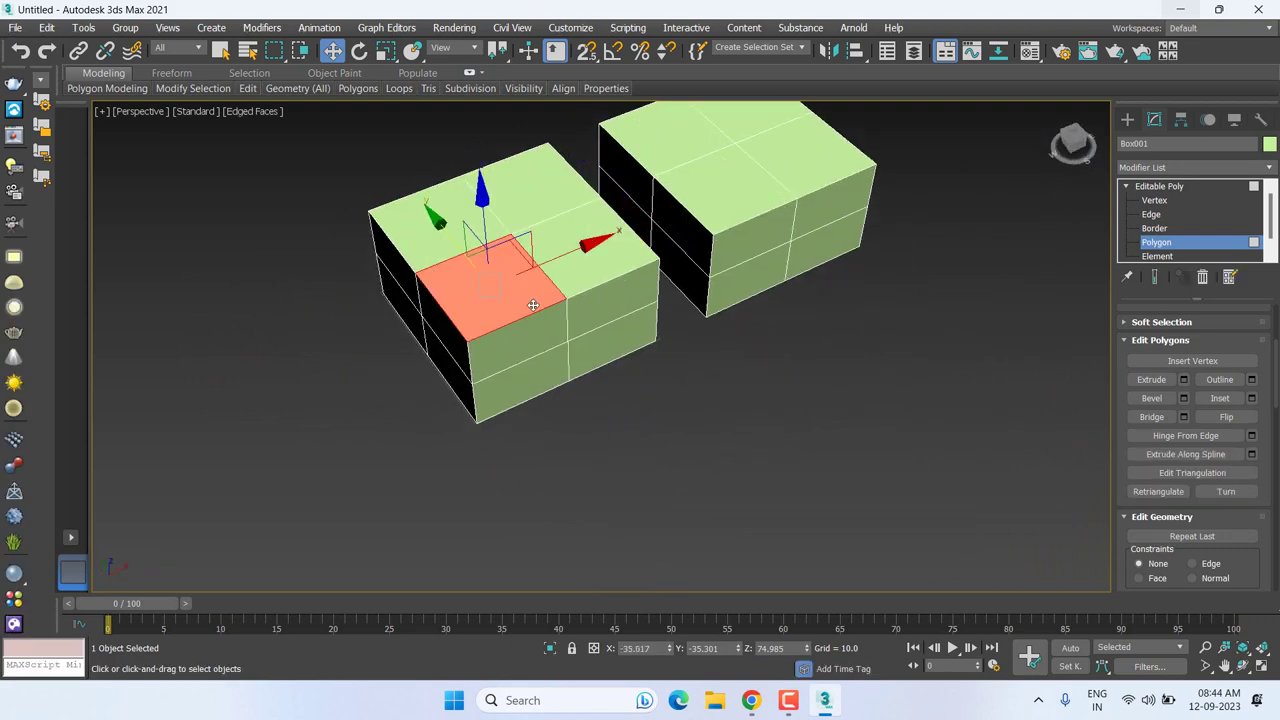
key("Delete")
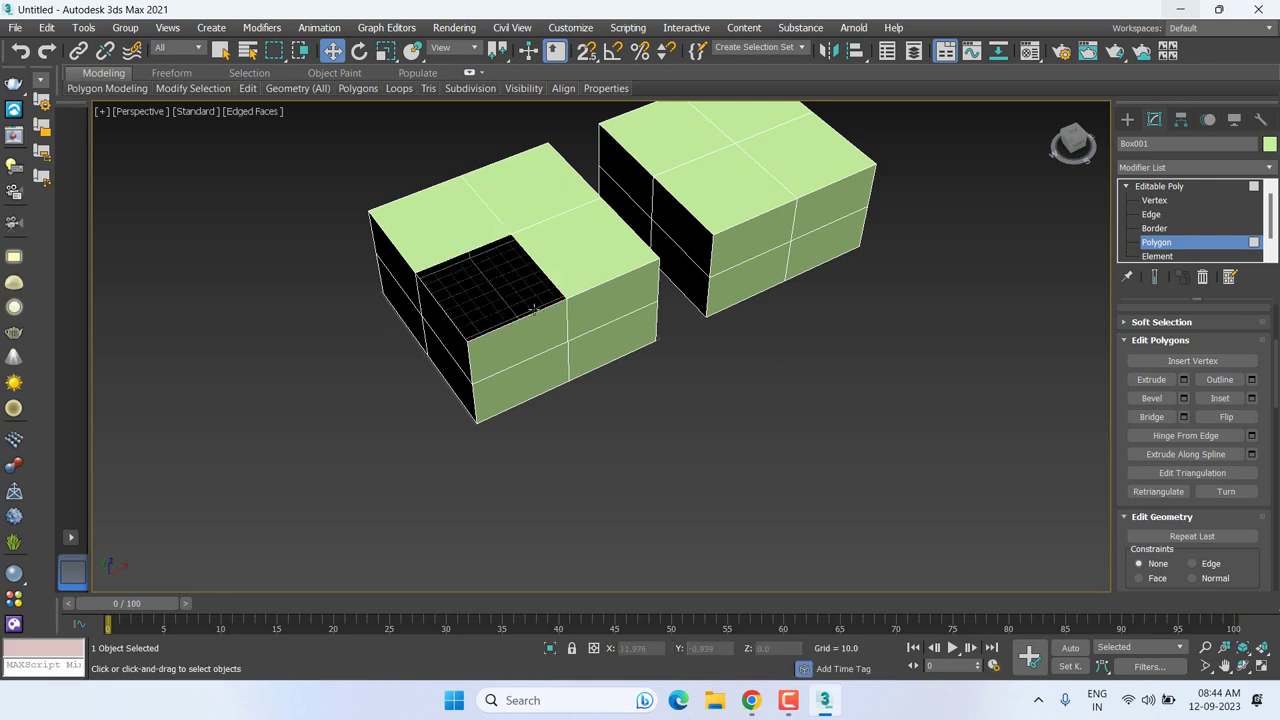
scroll(492, 298, "up", 2)
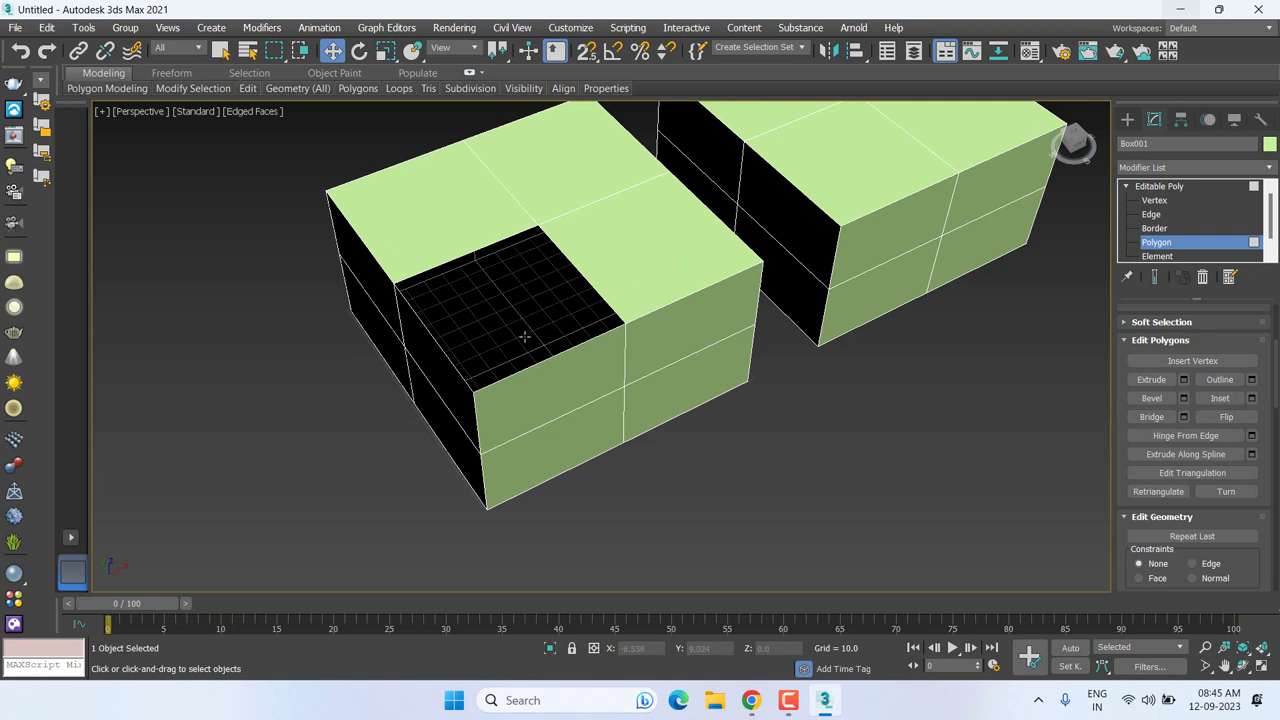
mouse_move(545, 325)
middle_mouse_down("alt")
mouse_move(594, 357)
mouse_move(608, 328)
middle_mouse_up("alt")
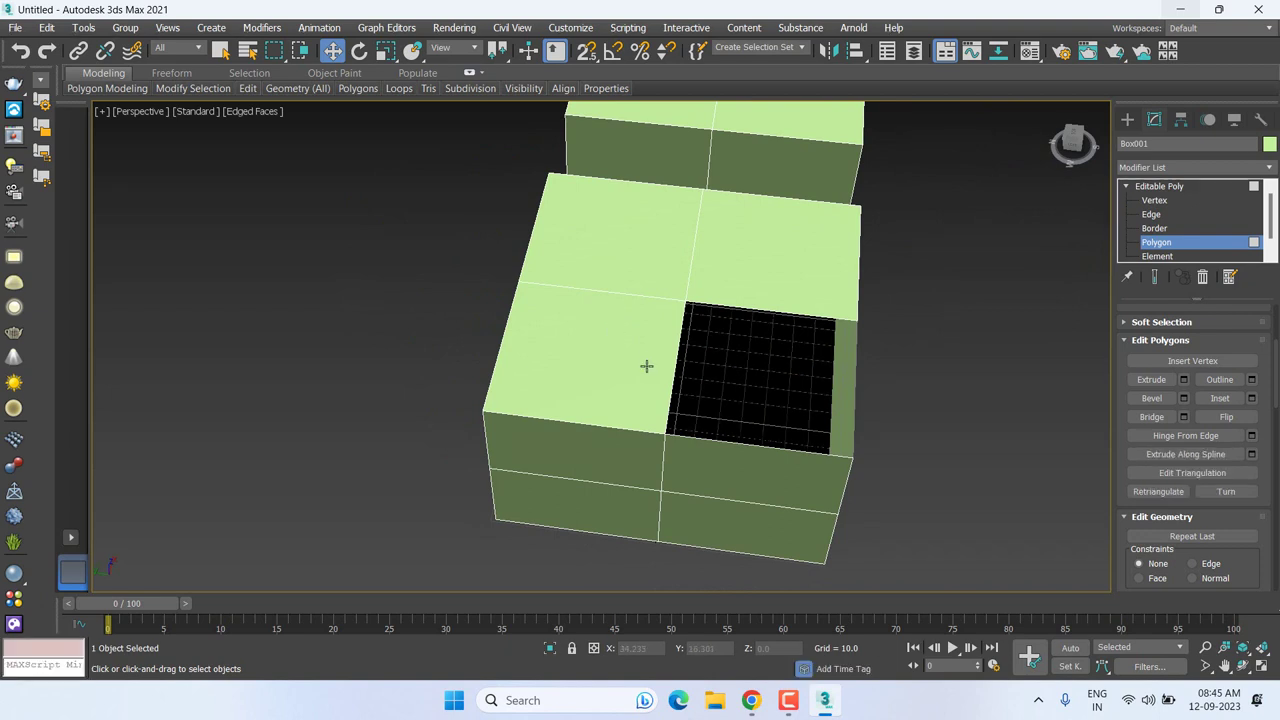
middle_click_drag(645, 366, 520, 366)
left_click(1155, 228)
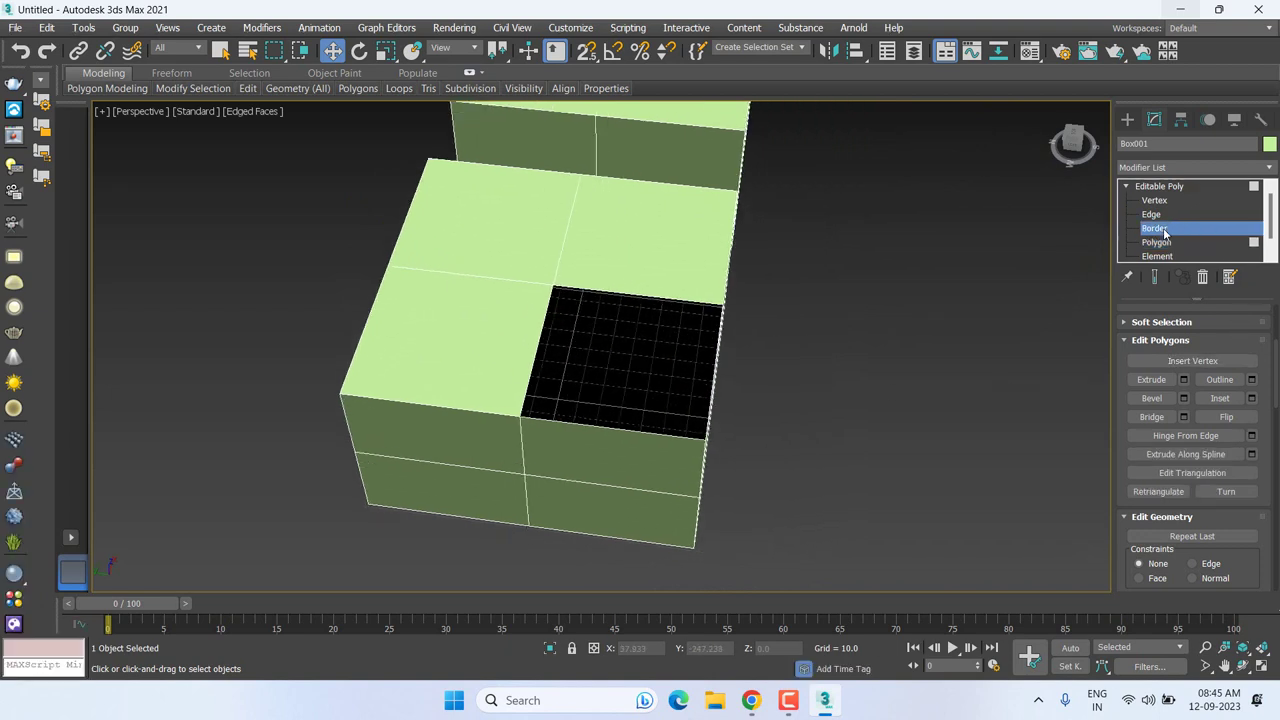
left_click(688, 302)
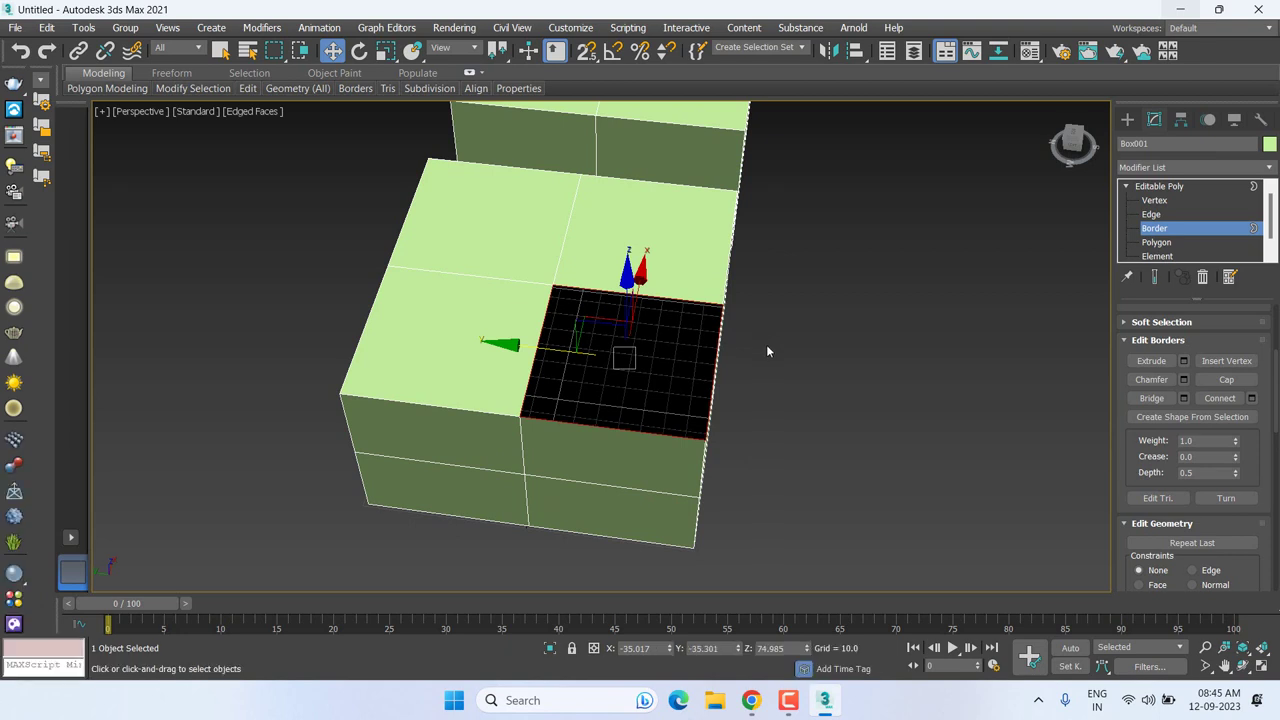
middle_click_drag(744, 340, 702, 357)
key("alt+p")
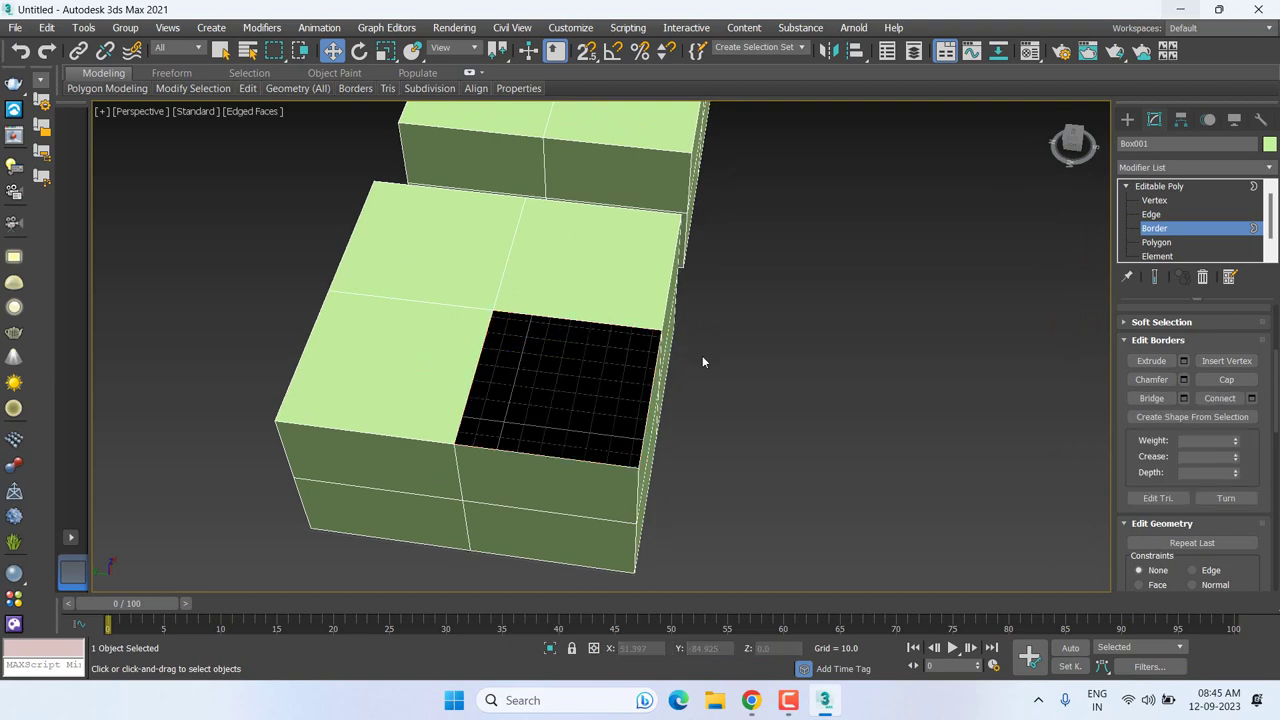
middle_click_drag(808, 380, 762, 380, "alt")
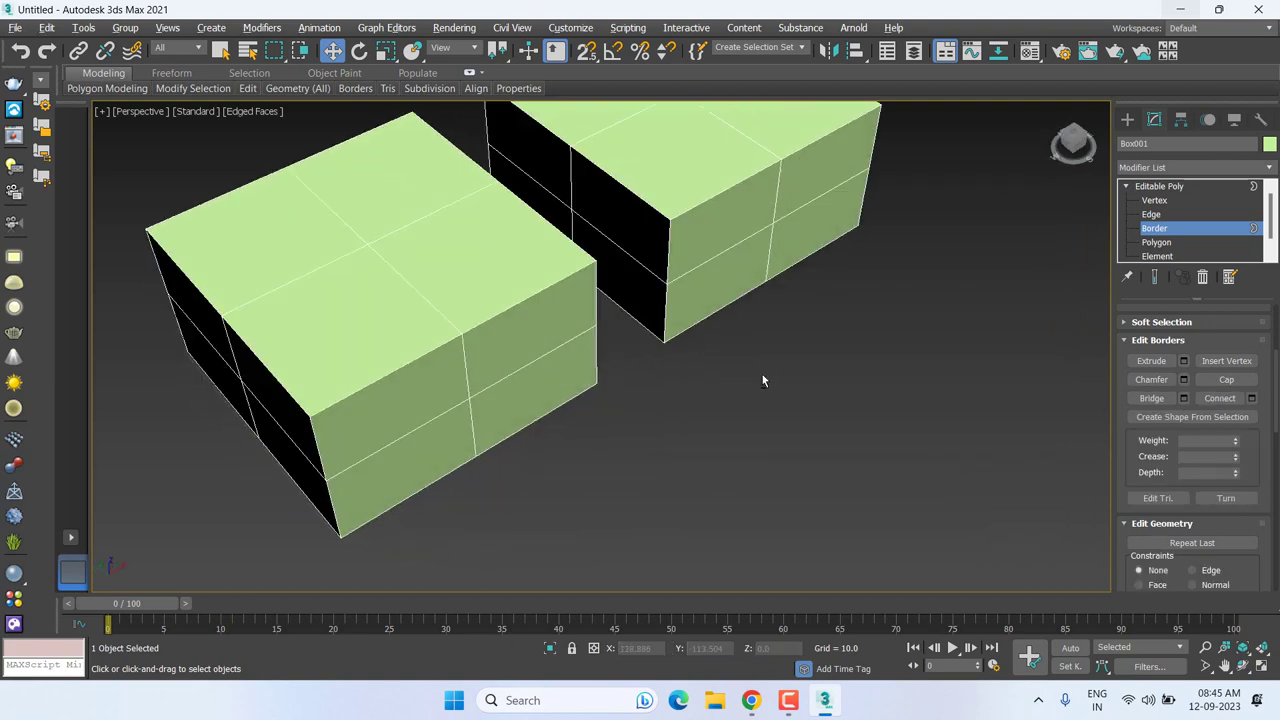
key("3")
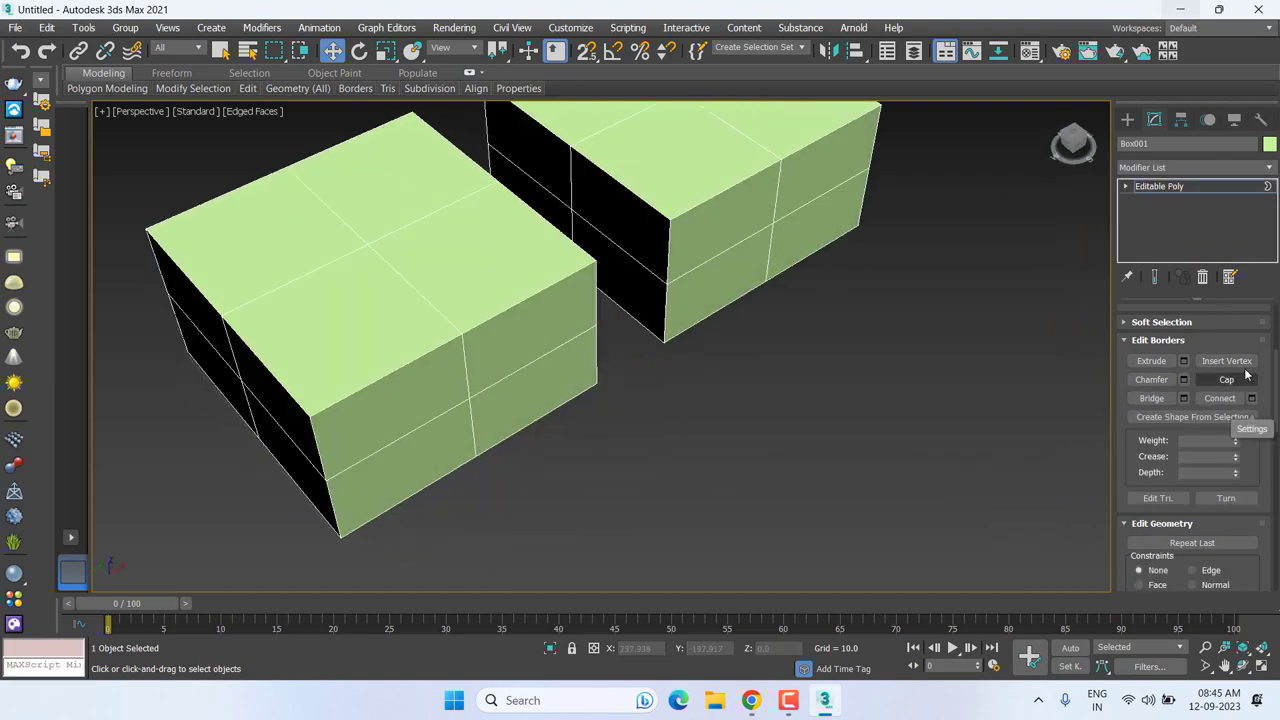
left_click(1178, 329)
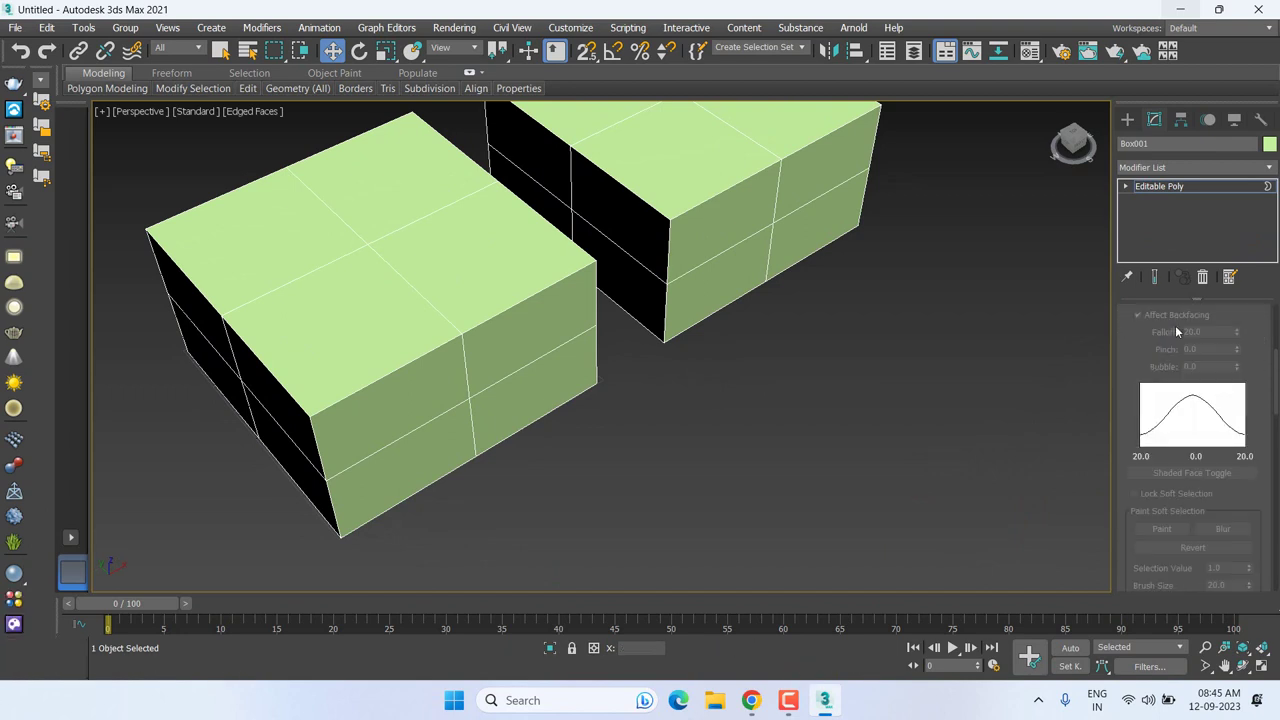
scroll(1165, 552, "up", 3)
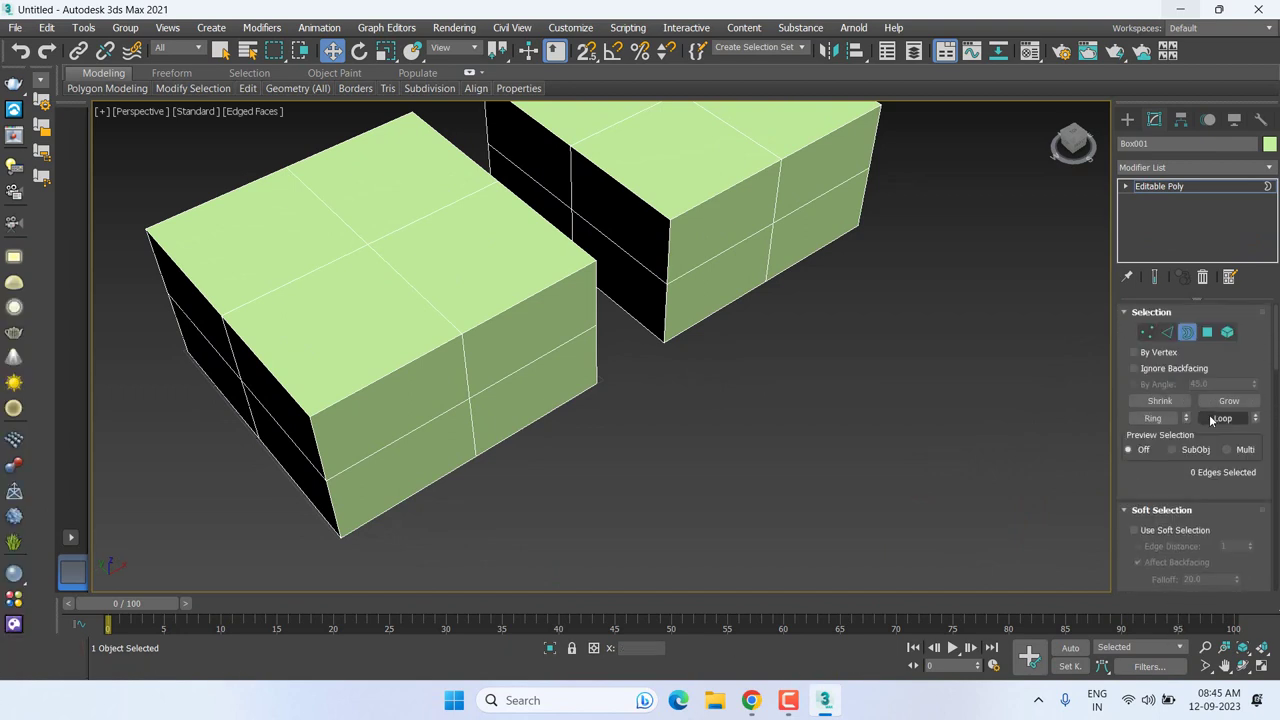
middle_click_drag(718, 367, 820, 398)
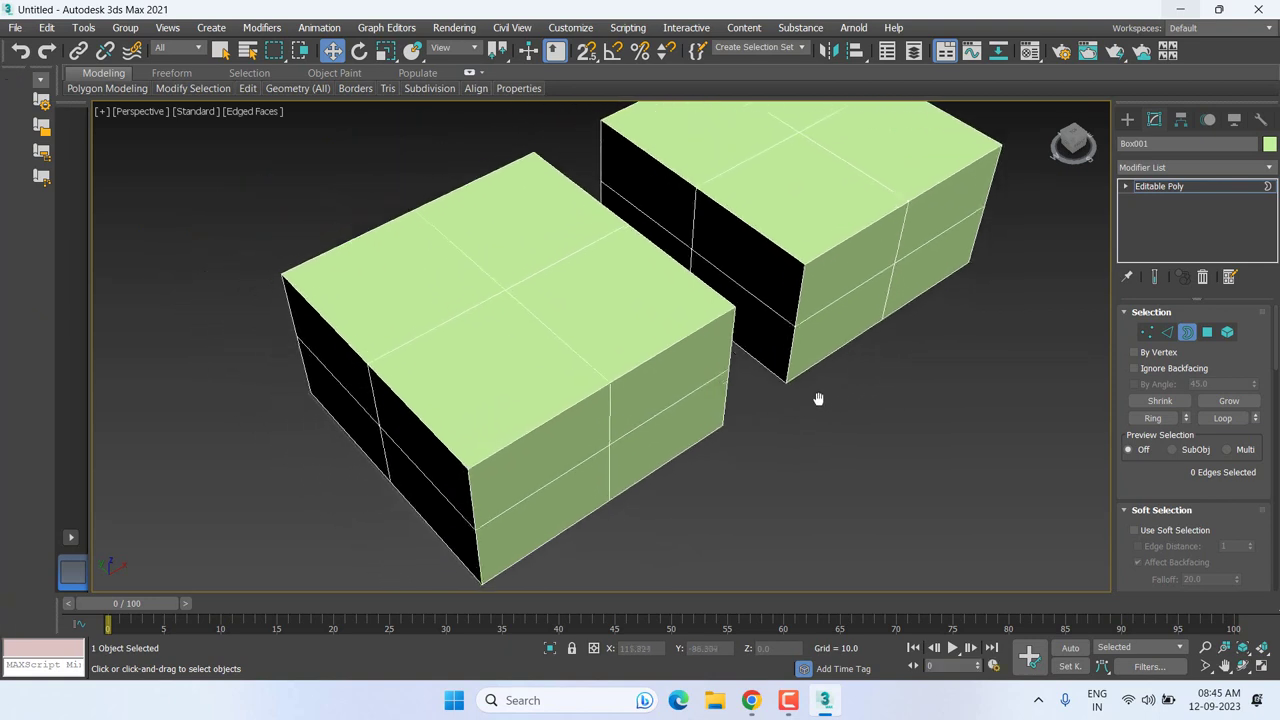
left_click(1125, 186)
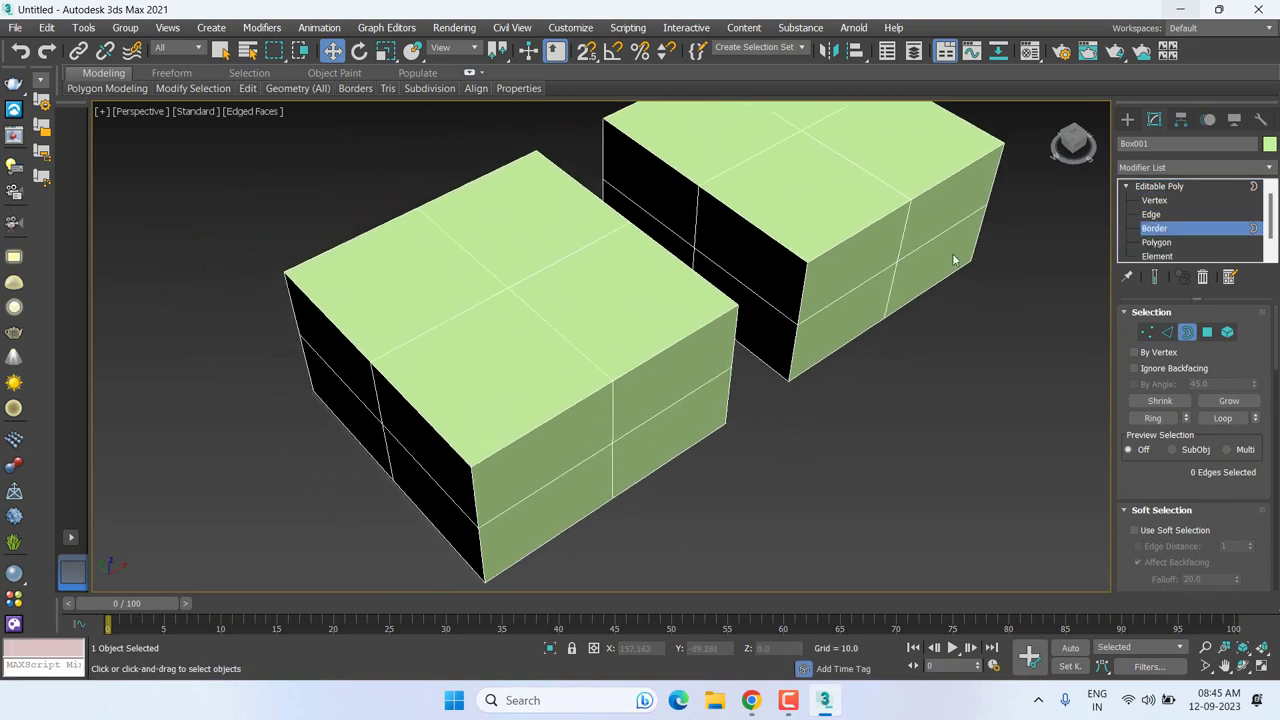
Step: At Edge level, pick a top-face edge of the left box and grow it to seven edges
left_click(1179, 216)
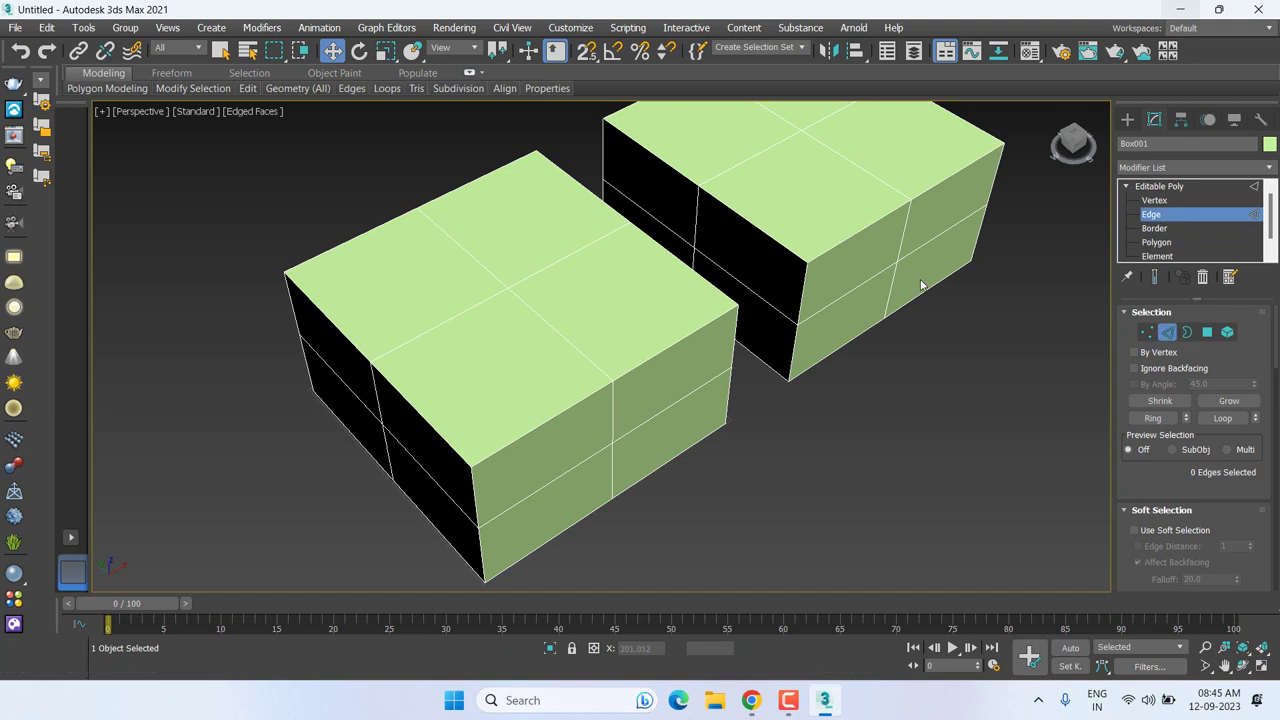
left_click(563, 347)
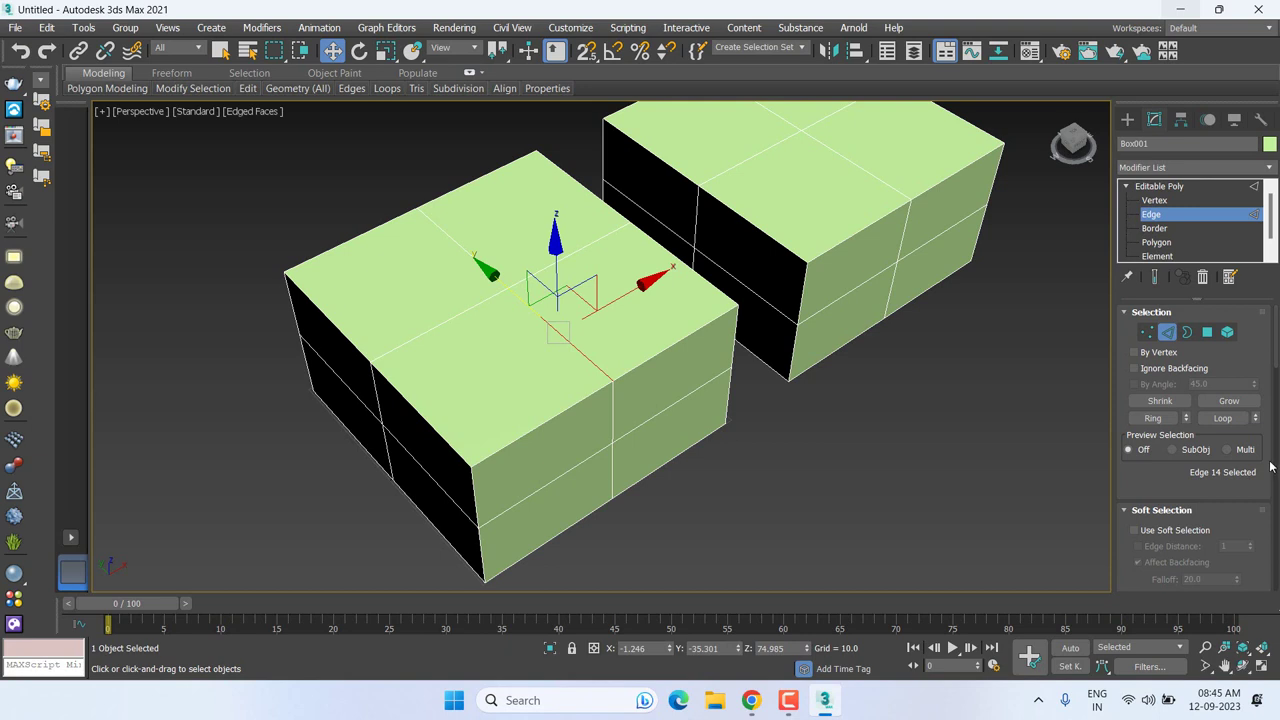
left_click(1233, 404)
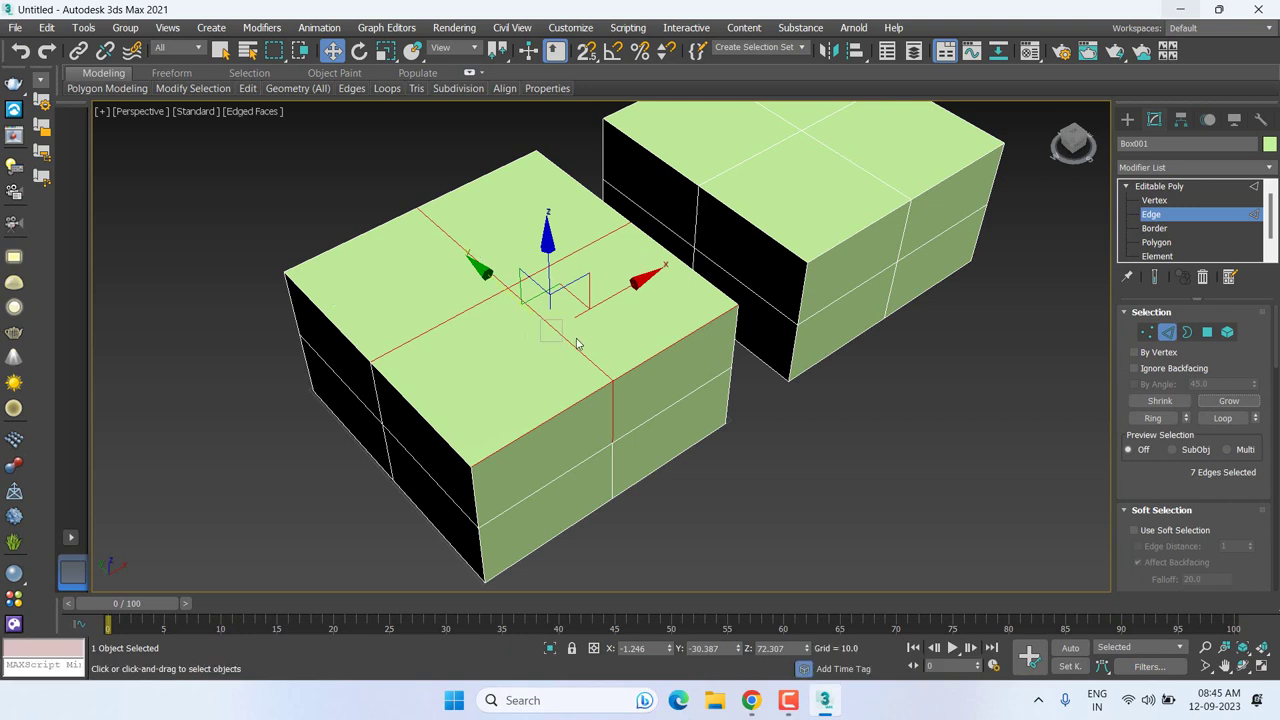
left_click(462, 326)
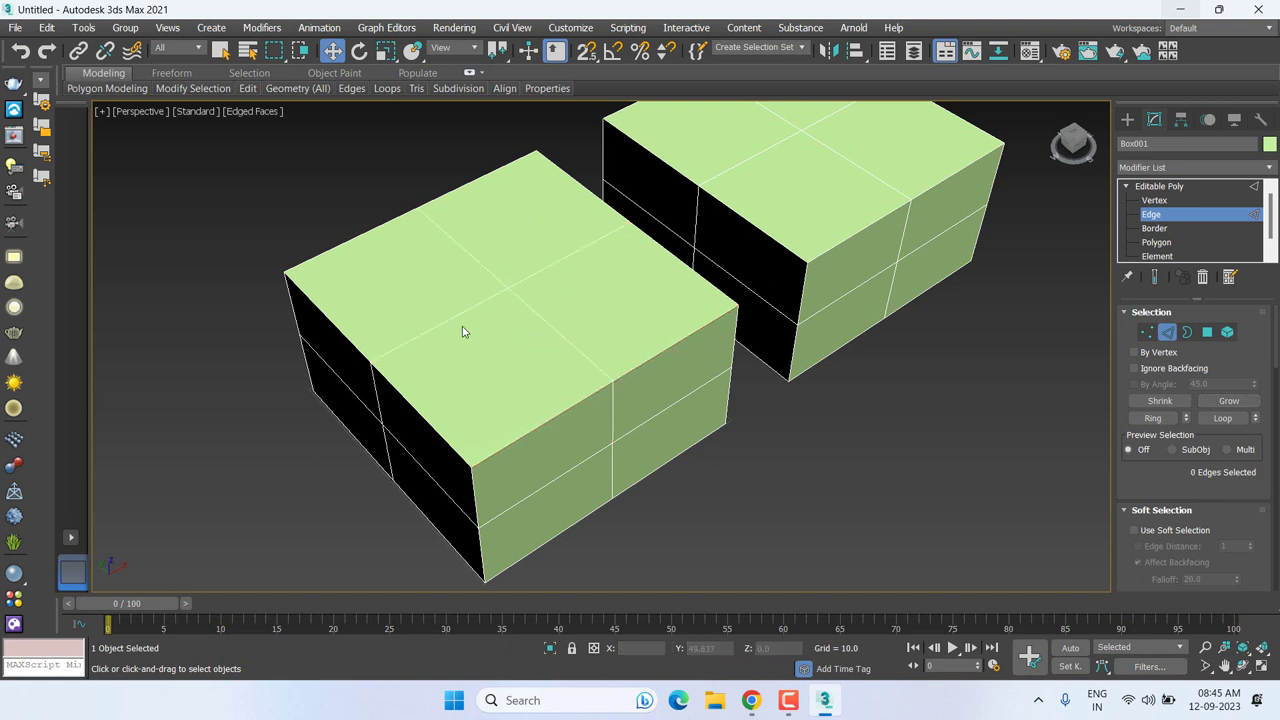
left_click(554, 327)
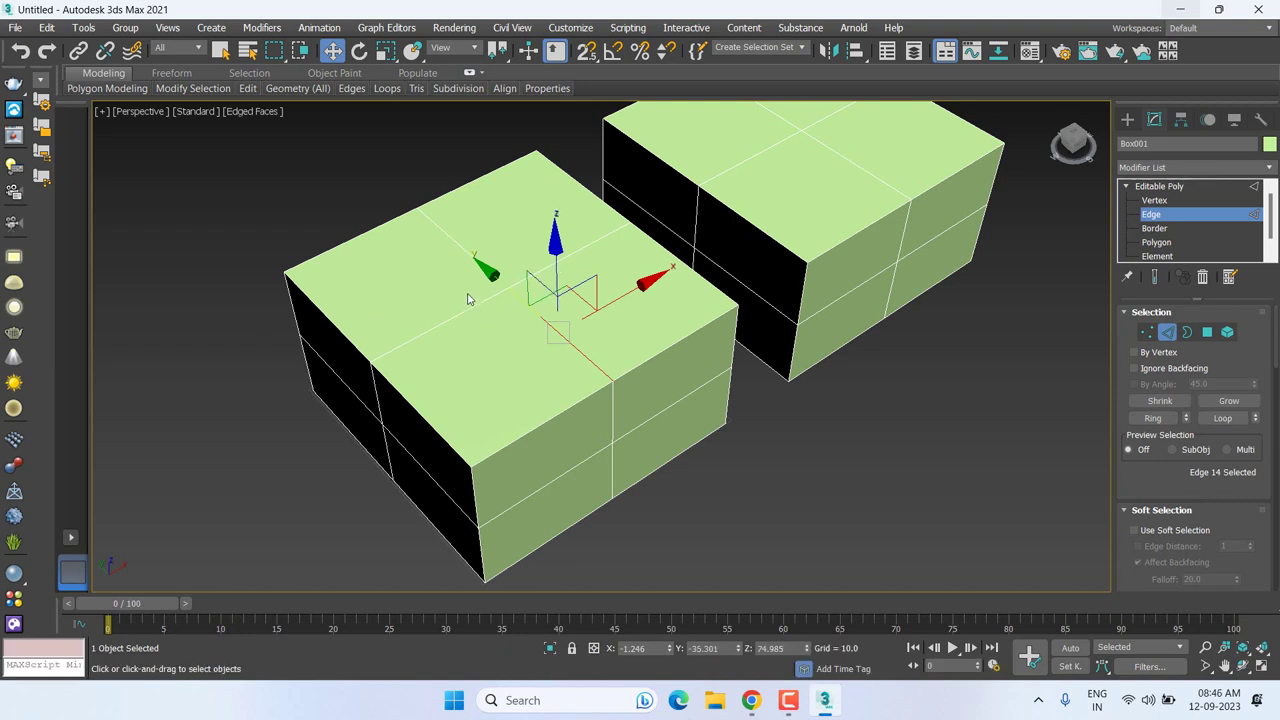
left_click(1222, 404)
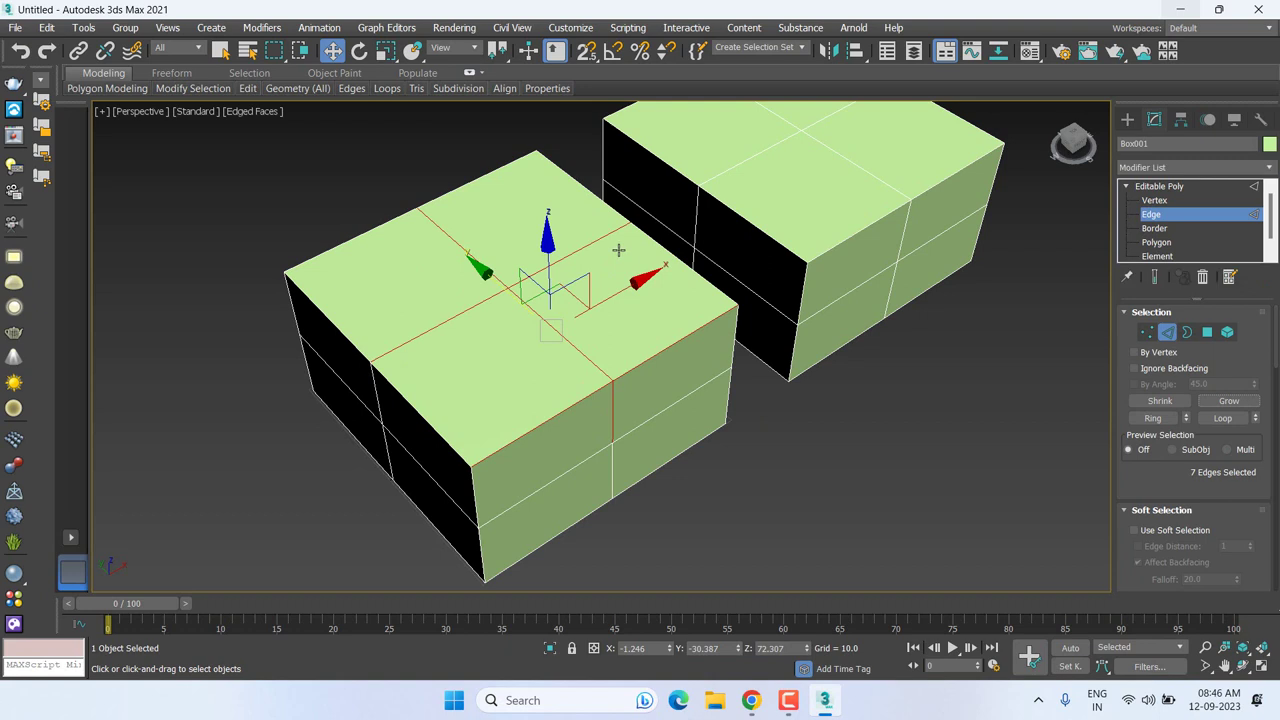
Step: Grow the selection to 21 edges, inspect it from several angles, then pick one top edge
left_click(1226, 401)
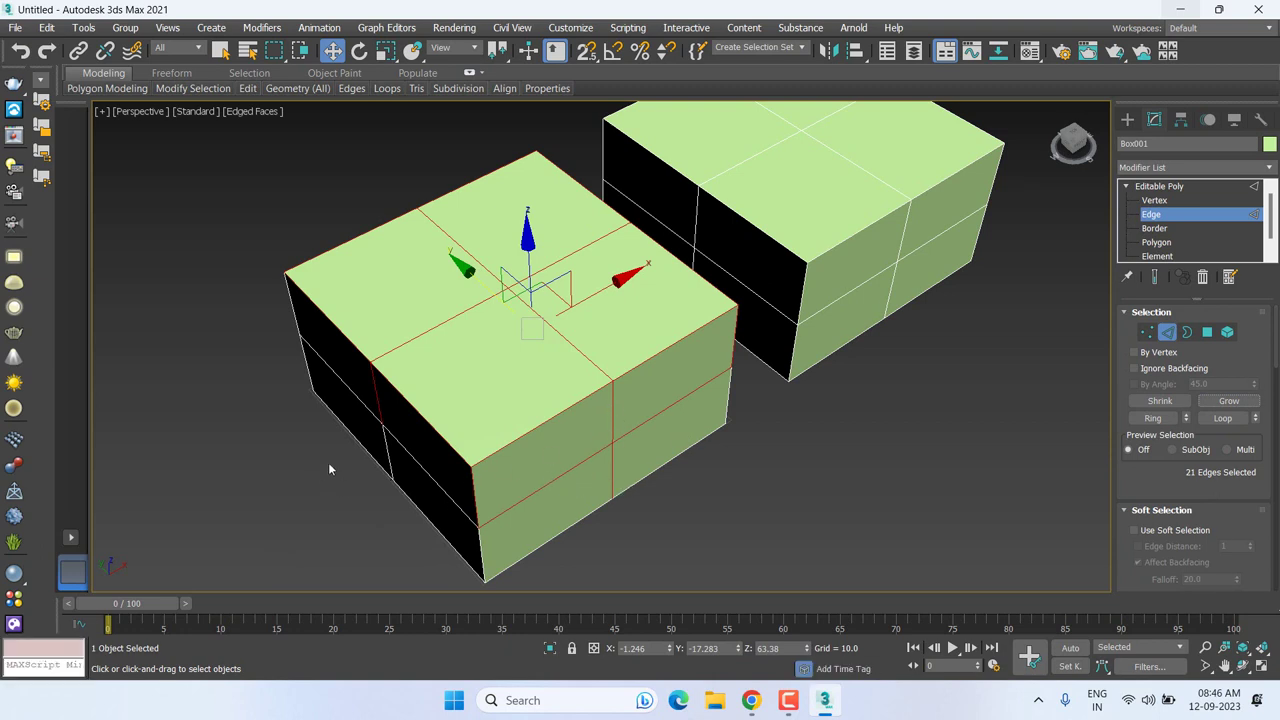
middle_click_drag(623, 520, 672, 479, "alt")
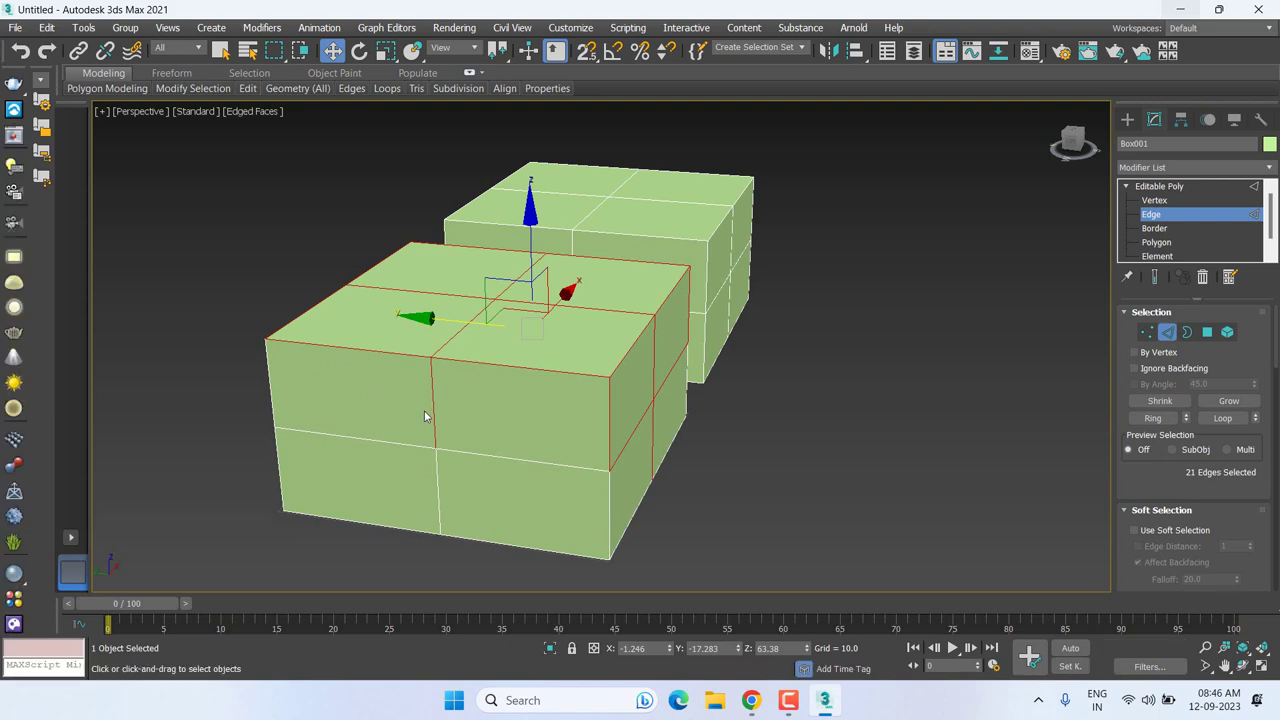
mouse_move(503, 477)
middle_mouse_down("alt")
mouse_move(566, 491)
mouse_move(557, 474)
middle_mouse_up("alt")
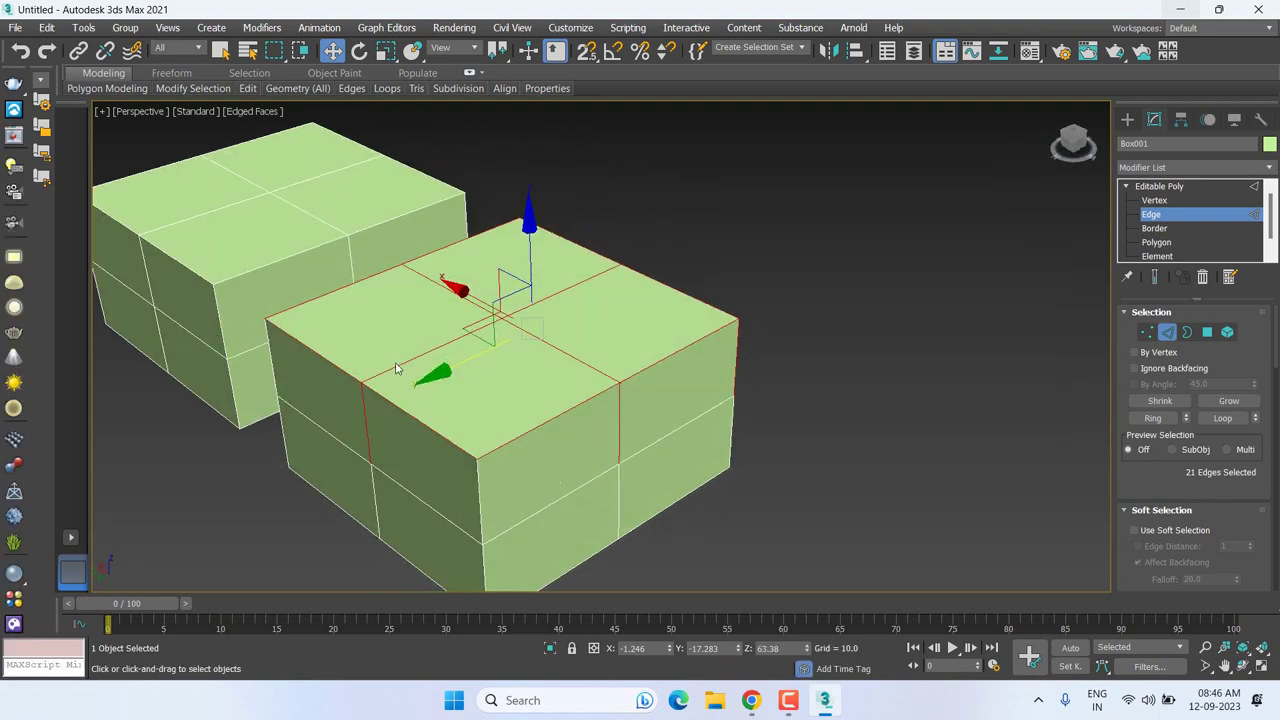
mouse_move(422, 441)
middle_mouse_down("alt")
mouse_move(527, 437)
mouse_move(575, 400)
middle_mouse_up("alt")
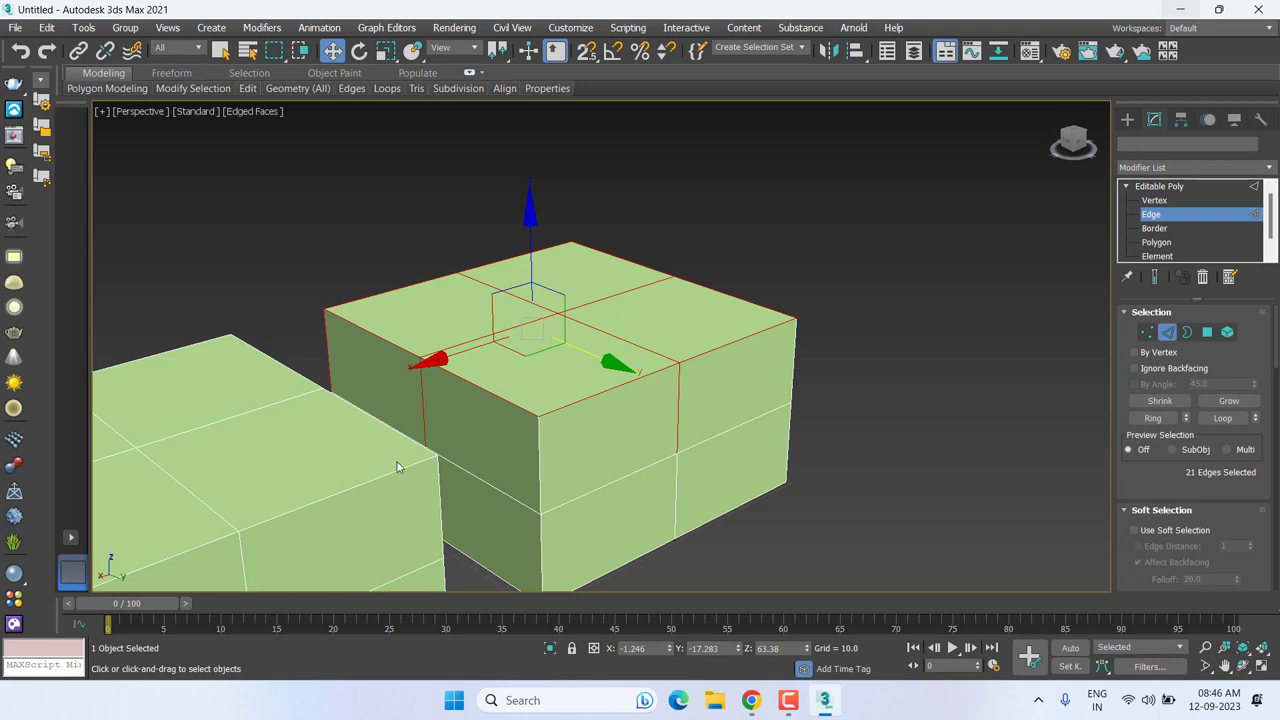
mouse_move(520, 470)
middle_mouse_down("alt")
mouse_move(737, 404)
mouse_move(455, 377)
mouse_move(475, 416)
mouse_move(520, 416)
middle_mouse_up("alt")
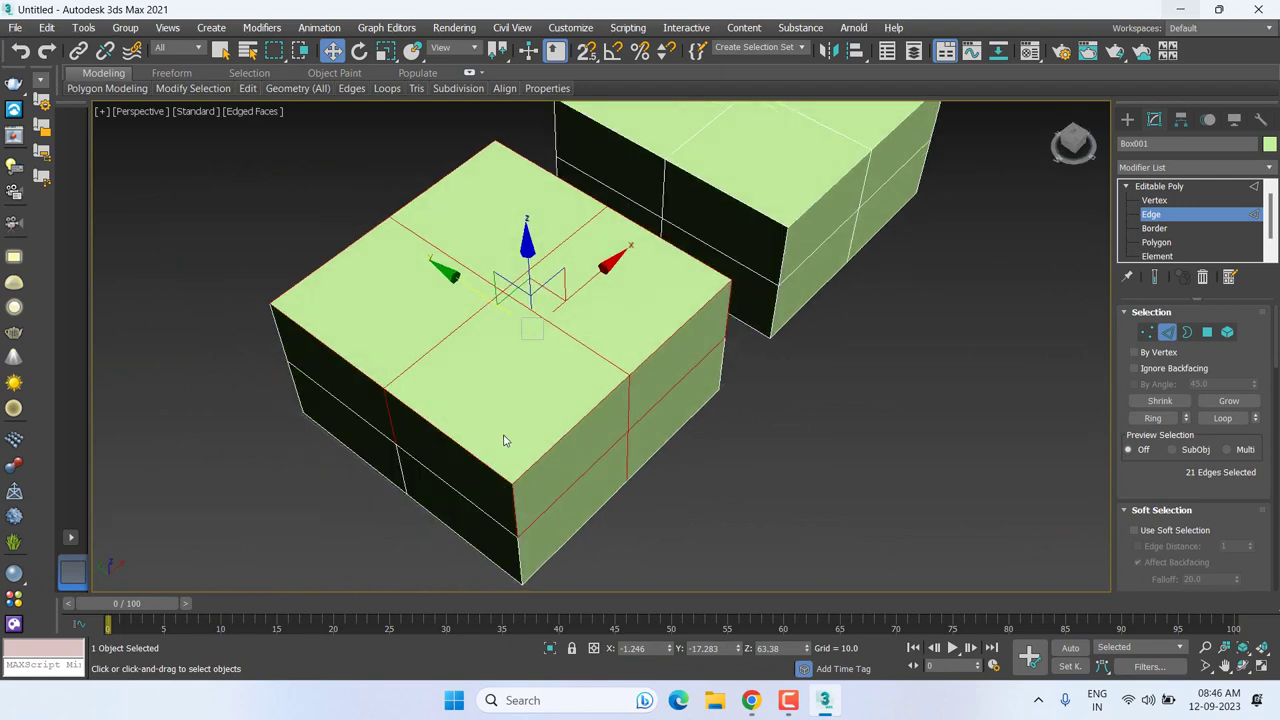
left_click(428, 354)
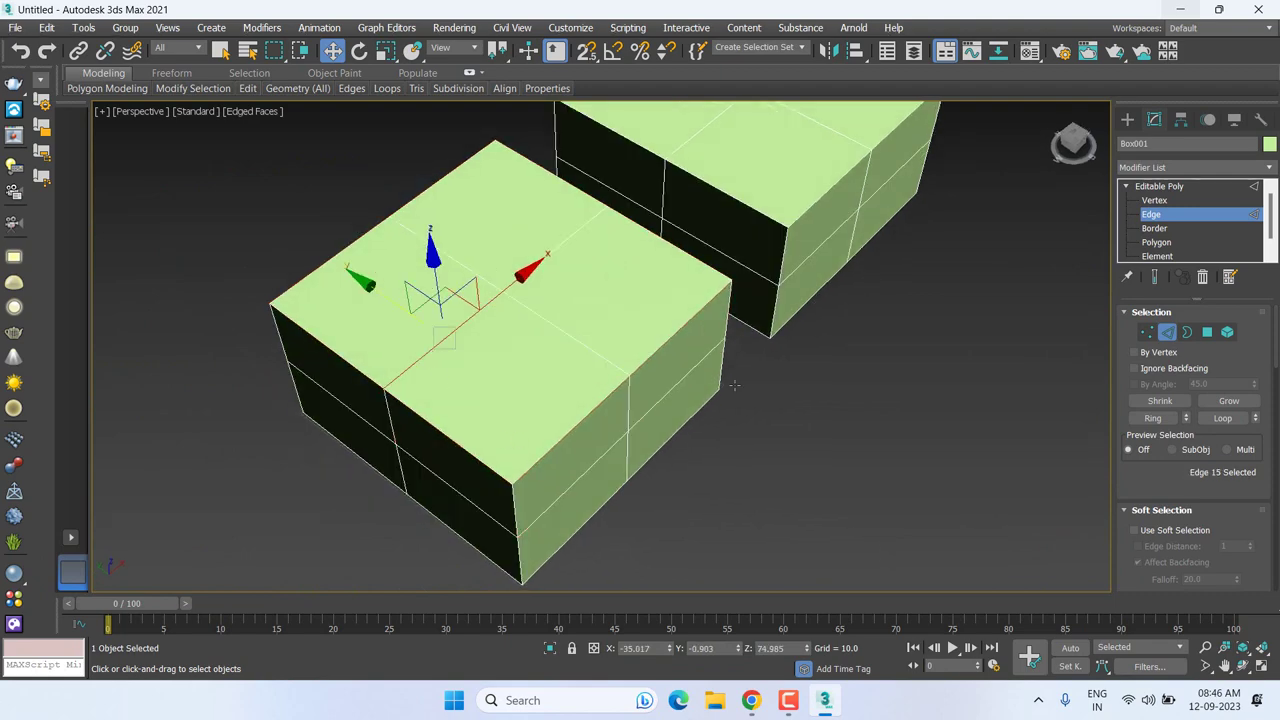
Step: Turn the top edge into an 8-edge ring, inspect it, then clear the selection
middle_click_drag(726, 406, 755, 373, "alt")
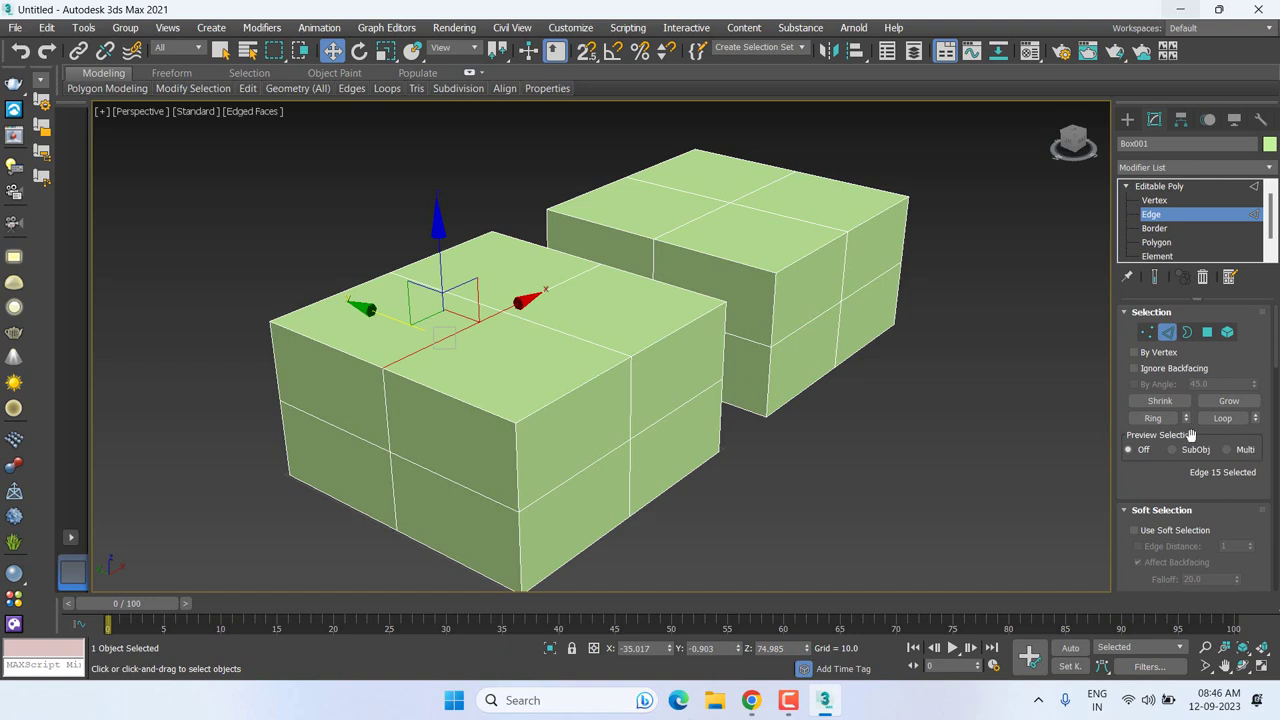
left_click(1166, 423)
left_click(1162, 418)
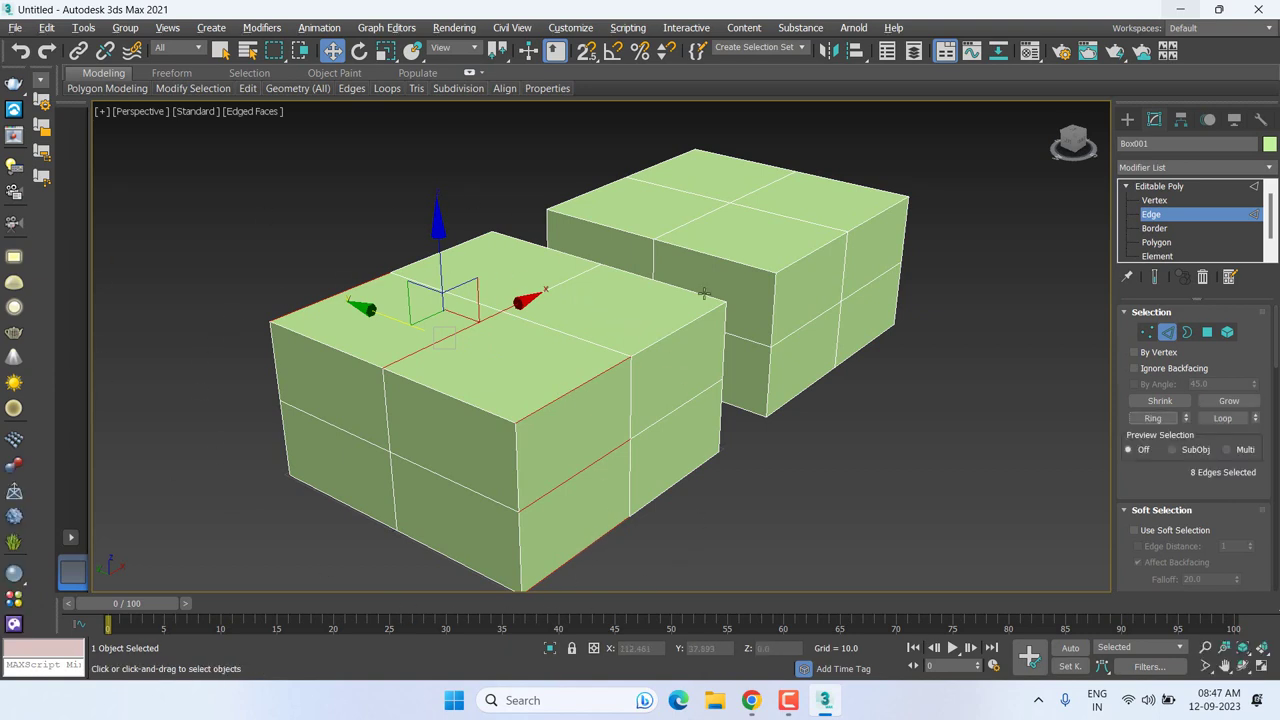
mouse_move(640, 256)
middle_mouse_down("alt")
mouse_move(725, 259)
mouse_move(817, 234)
mouse_move(811, 126)
mouse_move(744, 126)
mouse_move(620, 190)
mouse_move(617, 266)
mouse_move(678, 290)
mouse_move(831, 249)
mouse_move(791, 263)
mouse_move(661, 250)
mouse_move(683, 267)
mouse_move(837, 291)
mouse_move(789, 309)
middle_mouse_up("alt")
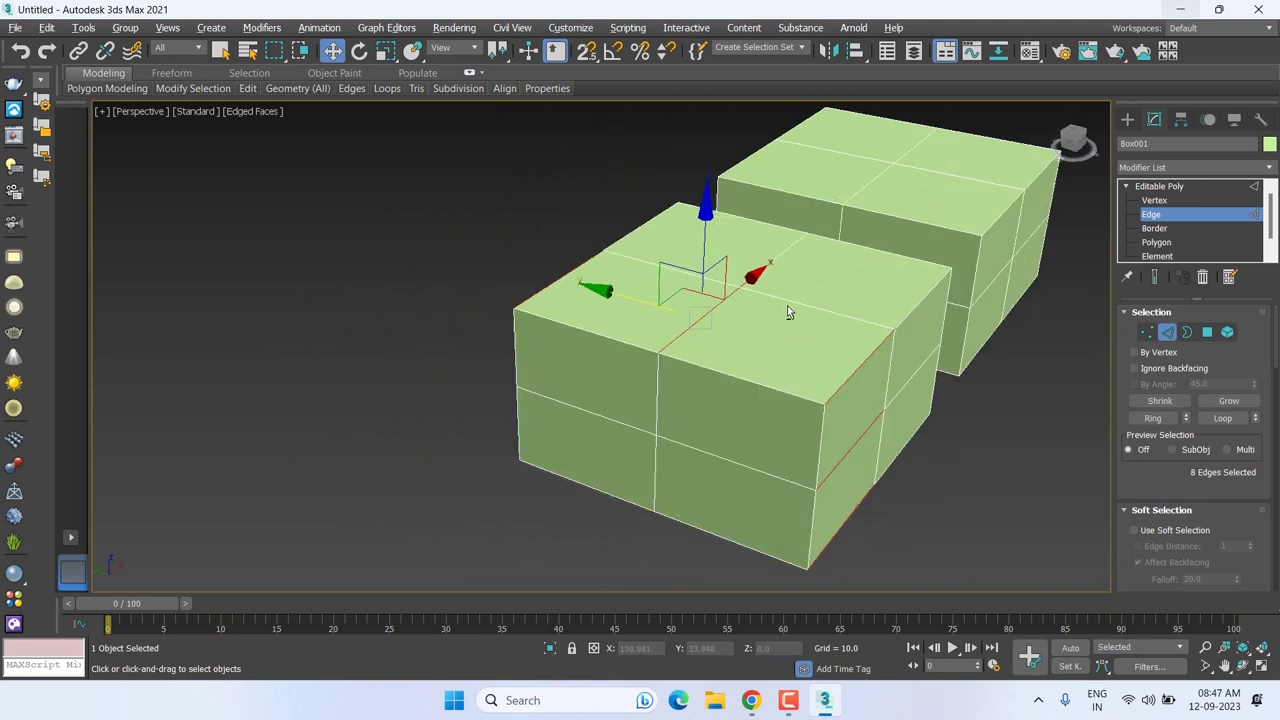
left_click(912, 512)
middle_click_drag(777, 414, 569, 409, "alt")
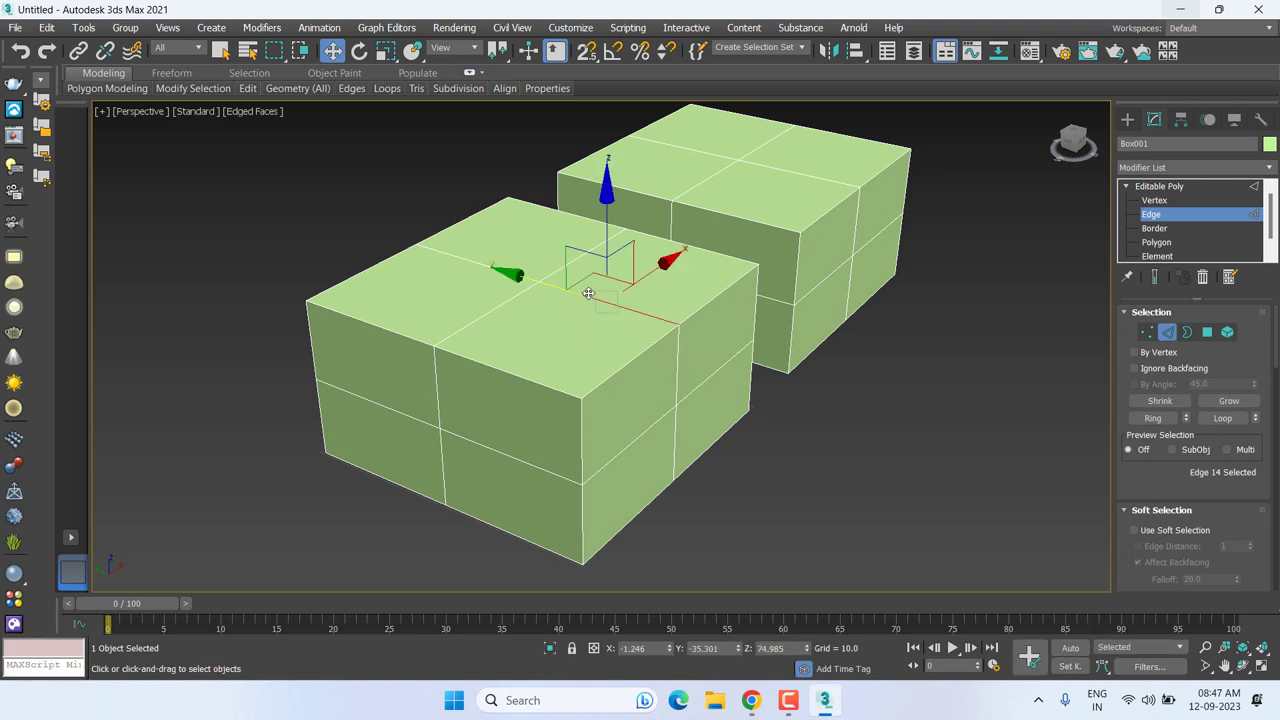
middle_click_drag(634, 322, 585, 281)
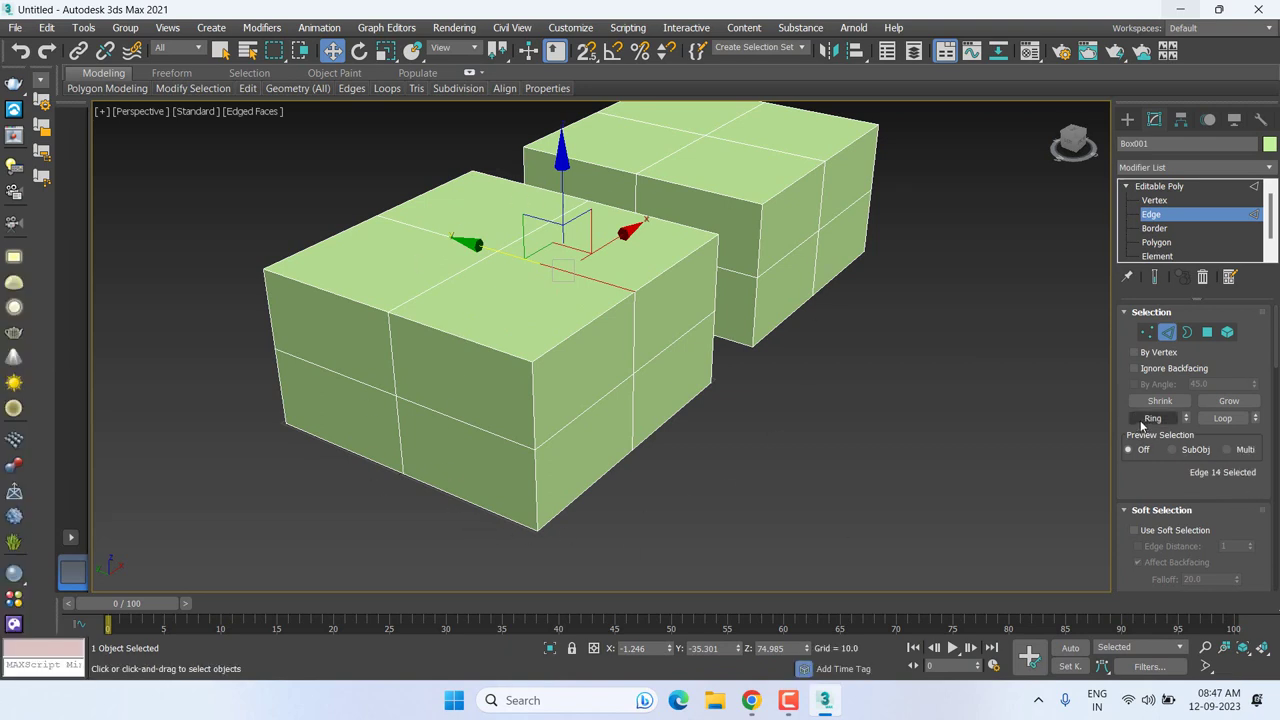
Step: Make an 8-edge ring, check it from low front views, then clear and pick another left-box edge
left_click(1150, 418)
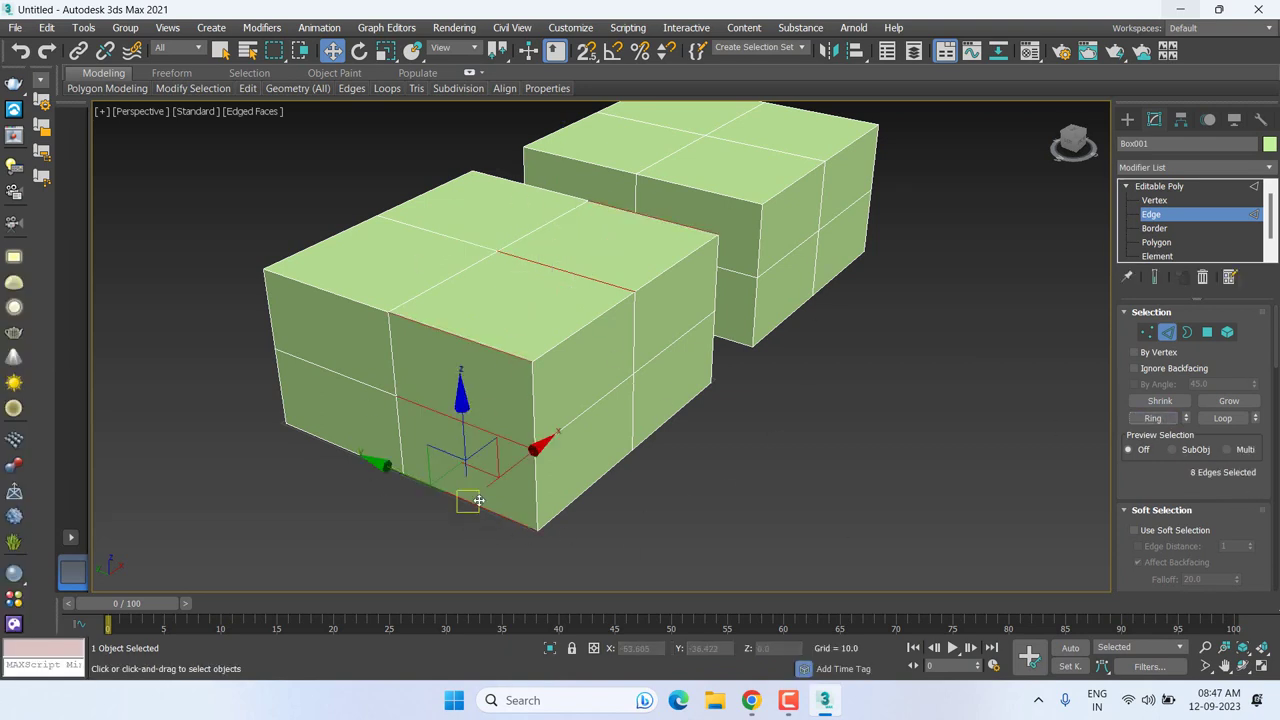
left_click(621, 220)
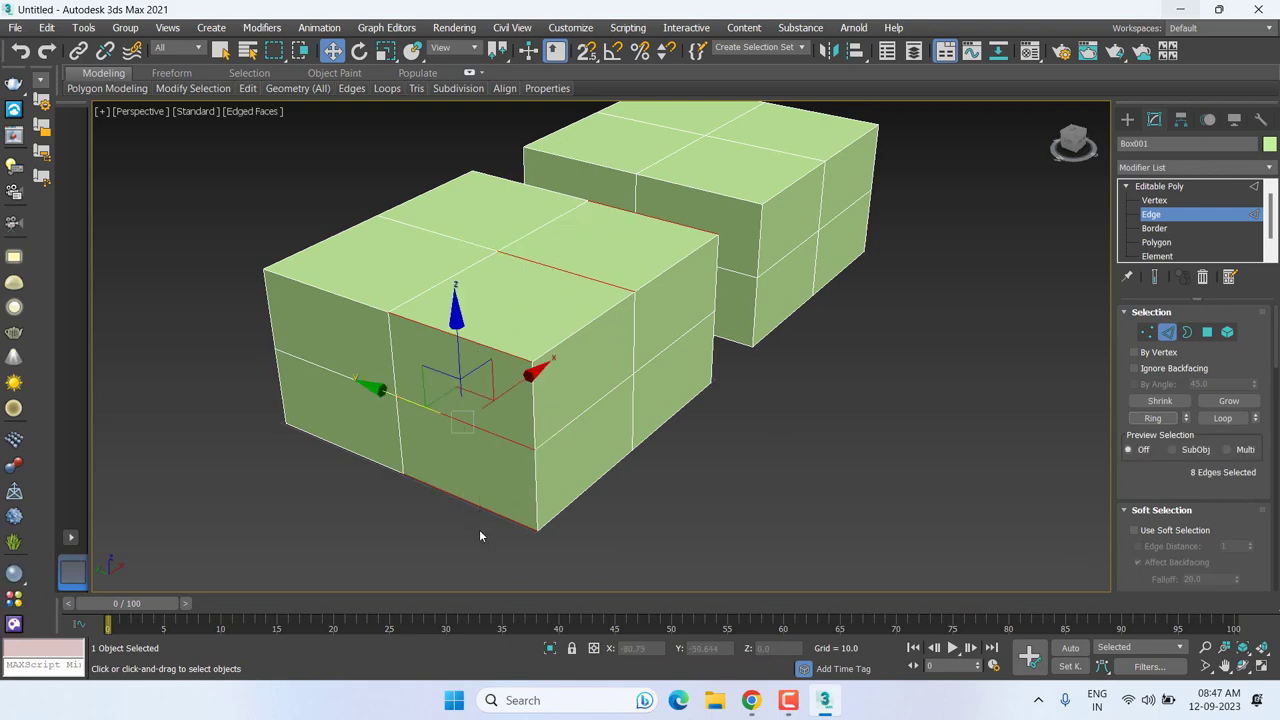
mouse_move(624, 524)
middle_mouse_down("alt")
mouse_move(565, 484)
mouse_move(600, 420)
mouse_move(624, 500)
mouse_move(663, 274)
mouse_move(488, 272)
mouse_move(627, 255)
middle_mouse_up("alt")
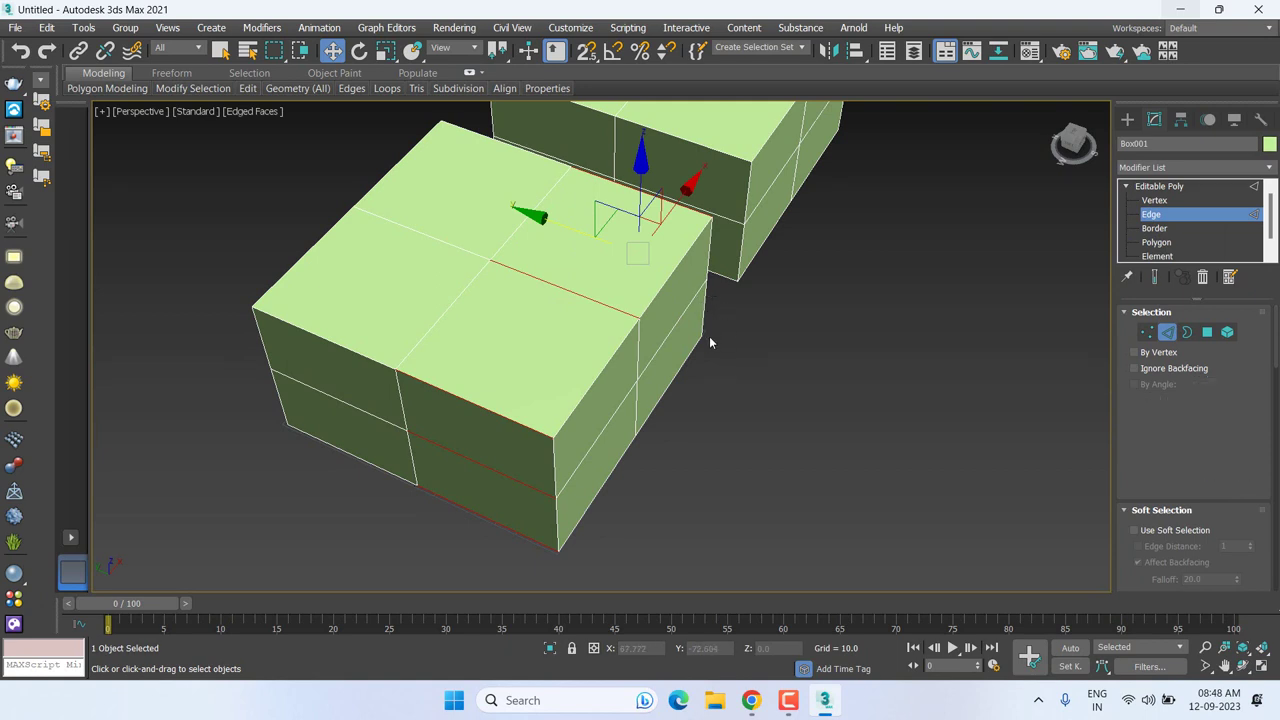
middle_click_drag(722, 351, 603, 347, "alt")
key("ctrl+d")
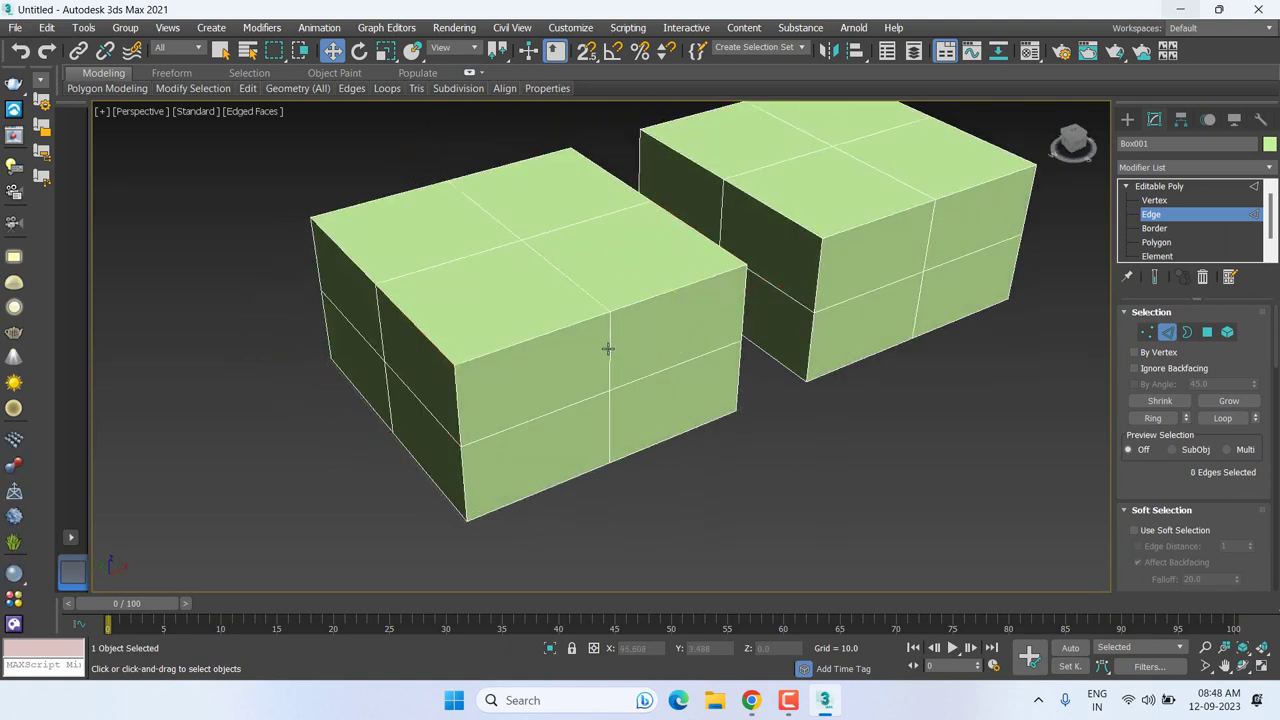
left_click(610, 348)
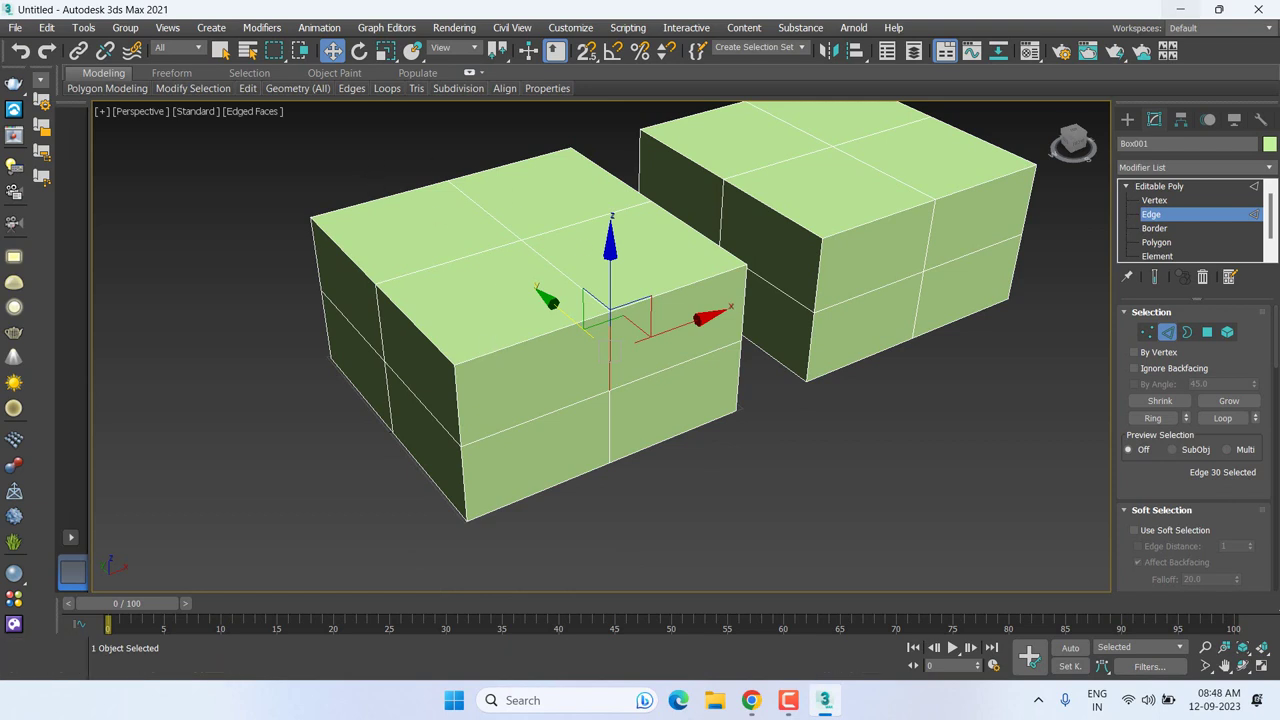
Step: Extend the edge into an 8-edge loop, orbit around, then select one vertical front-box edge
left_click(1223, 418)
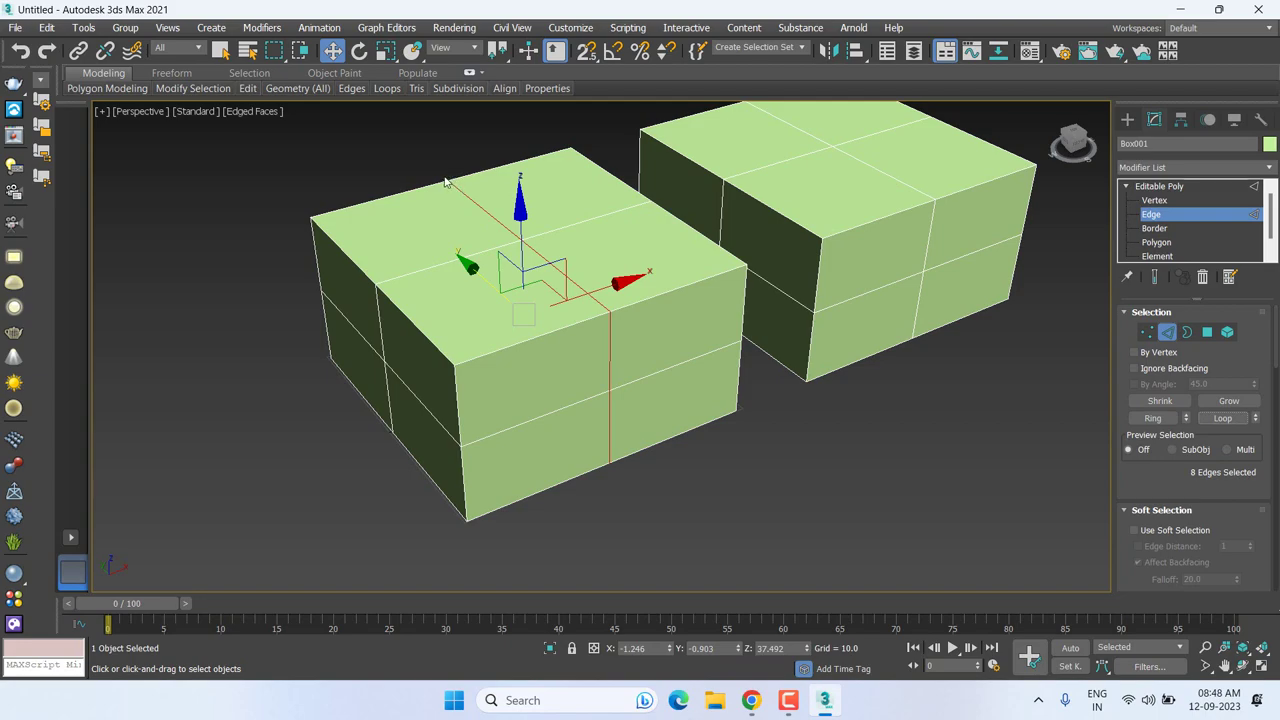
mouse_move(521, 305)
middle_mouse_down("alt")
mouse_move(525, 285)
mouse_move(618, 315)
mouse_move(607, 307)
middle_mouse_up("alt")
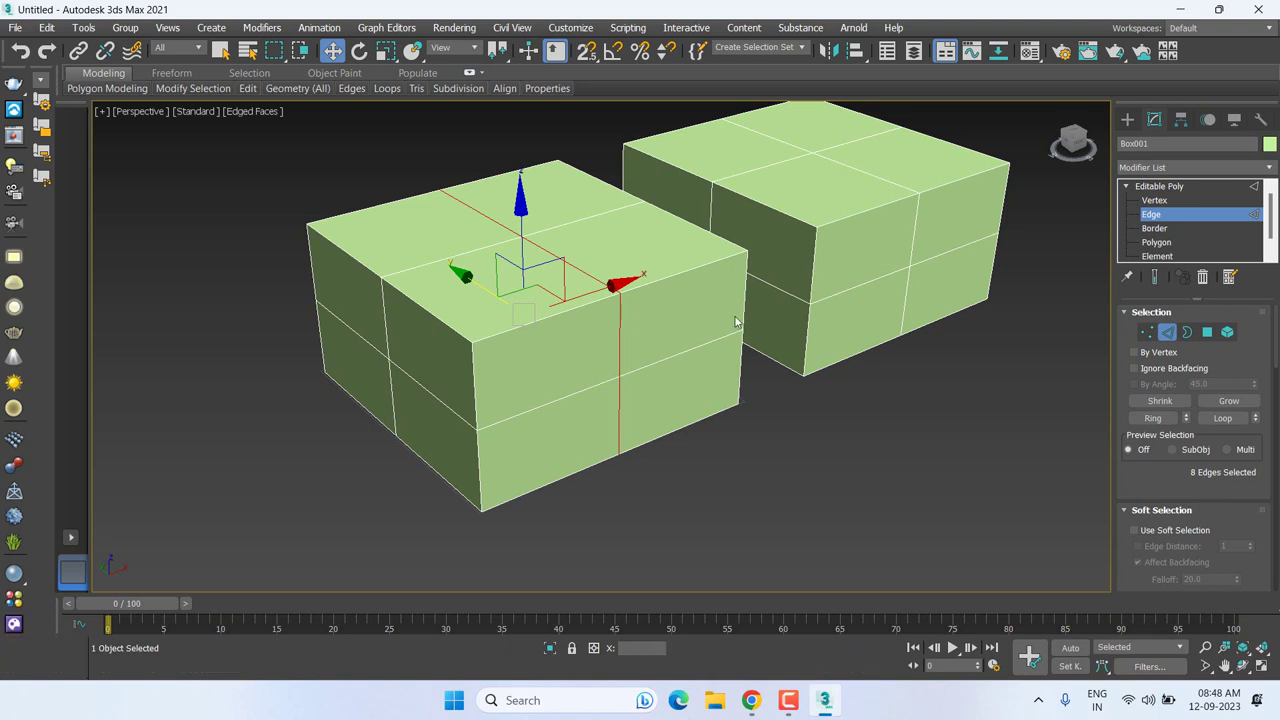
middle_click_drag(736, 323, 745, 347, "alt")
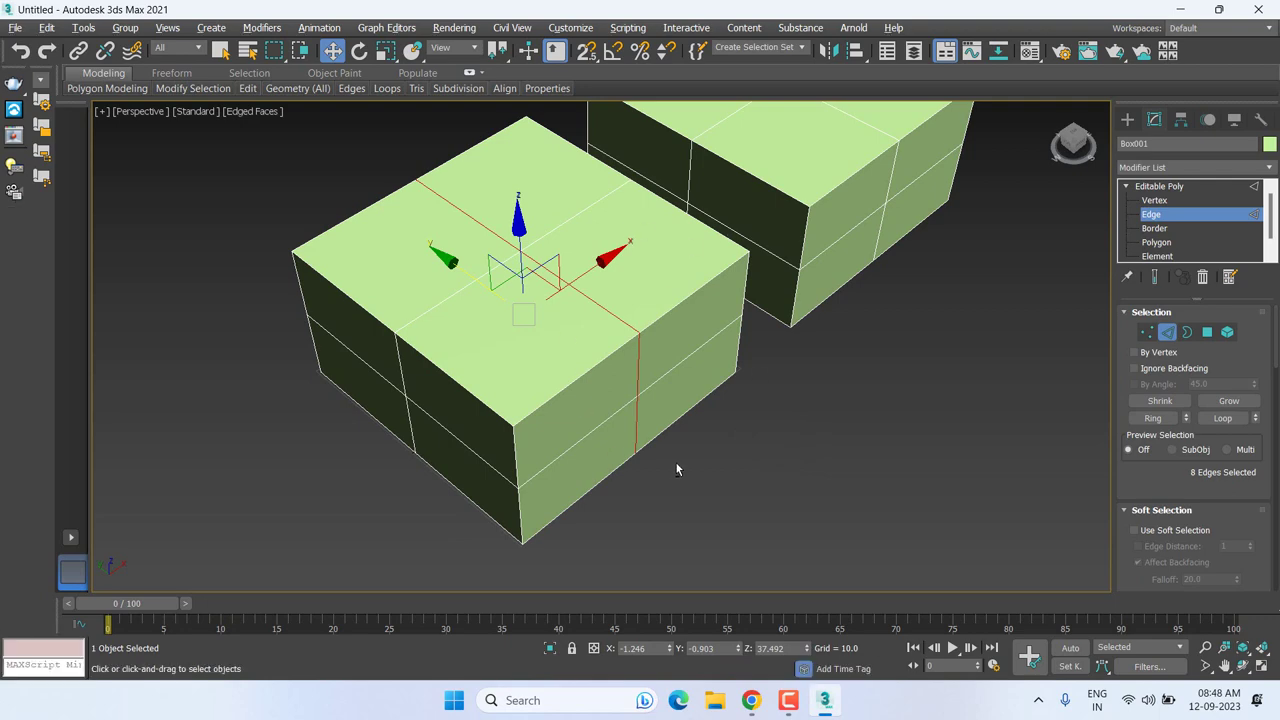
middle_click_drag(675, 461, 673, 428, "alt")
middle_click_drag(767, 342, 771, 366, "alt")
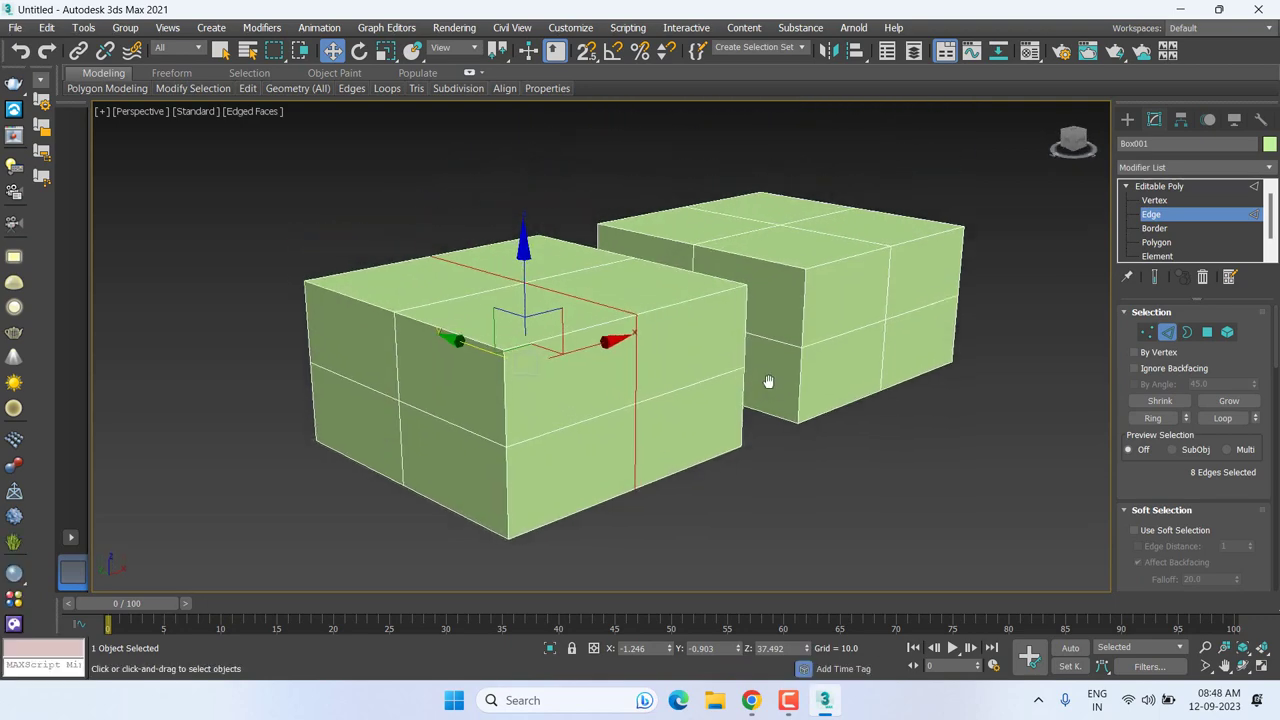
left_click(638, 452)
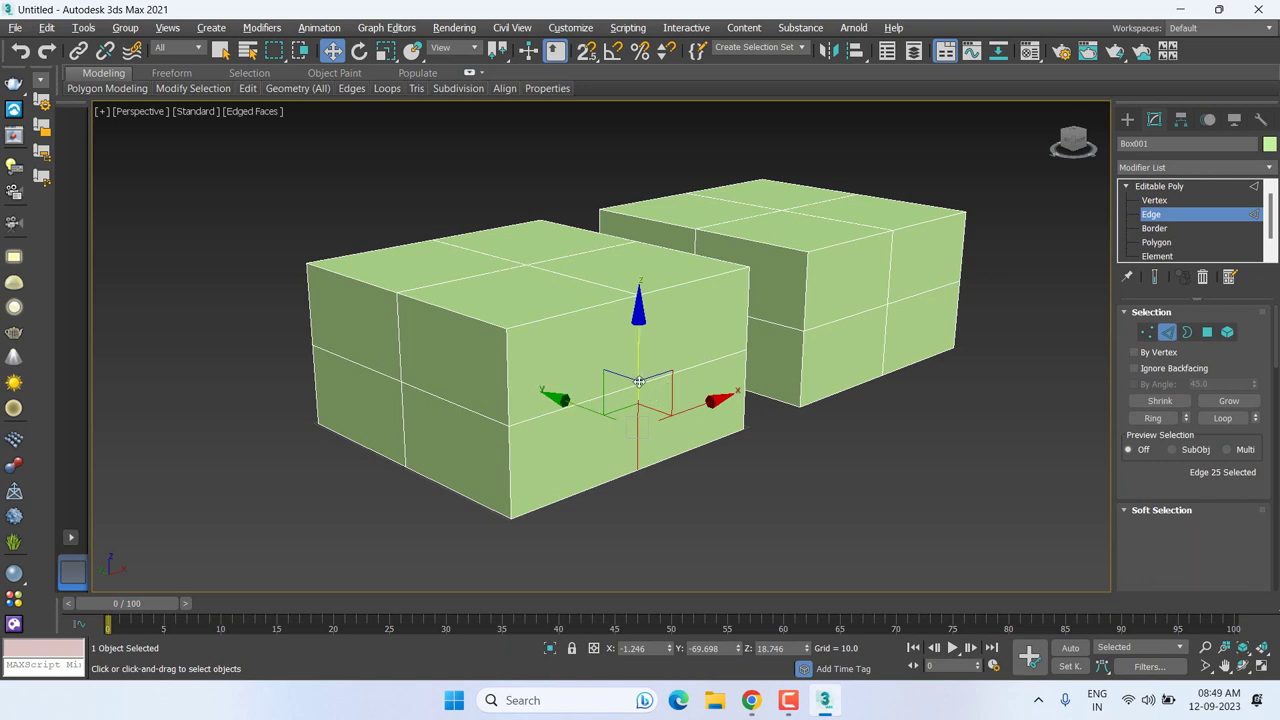
Step: Select the top-left edge of the front box and extend it into its ring of parallel edges
middle_click_drag(679, 402, 646, 413, "alt")
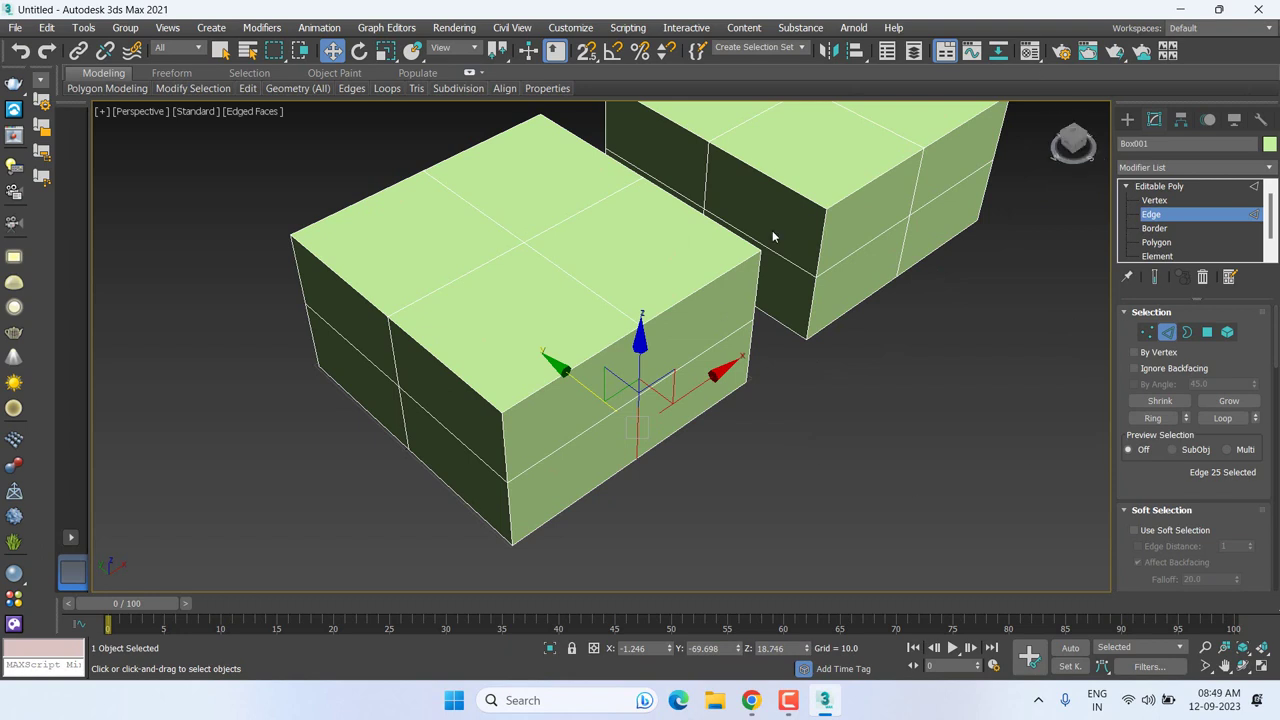
middle_click_drag(779, 370, 757, 366, "alt")
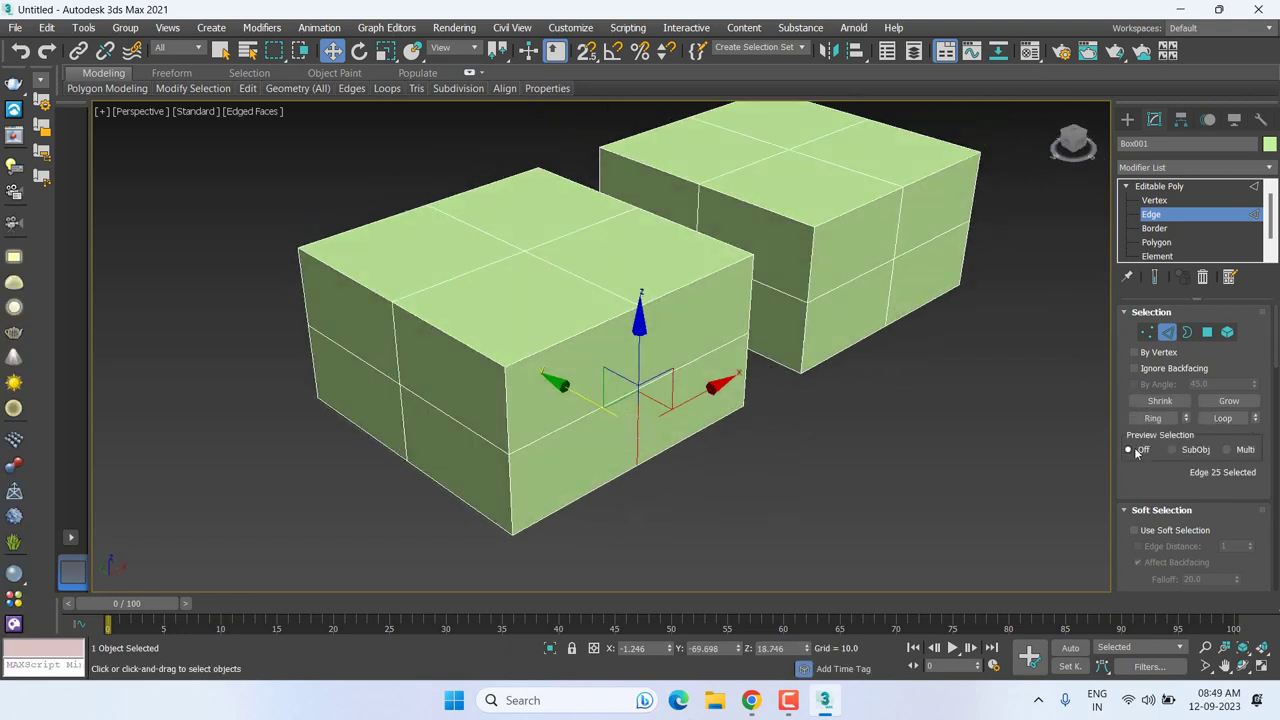
left_click(563, 343)
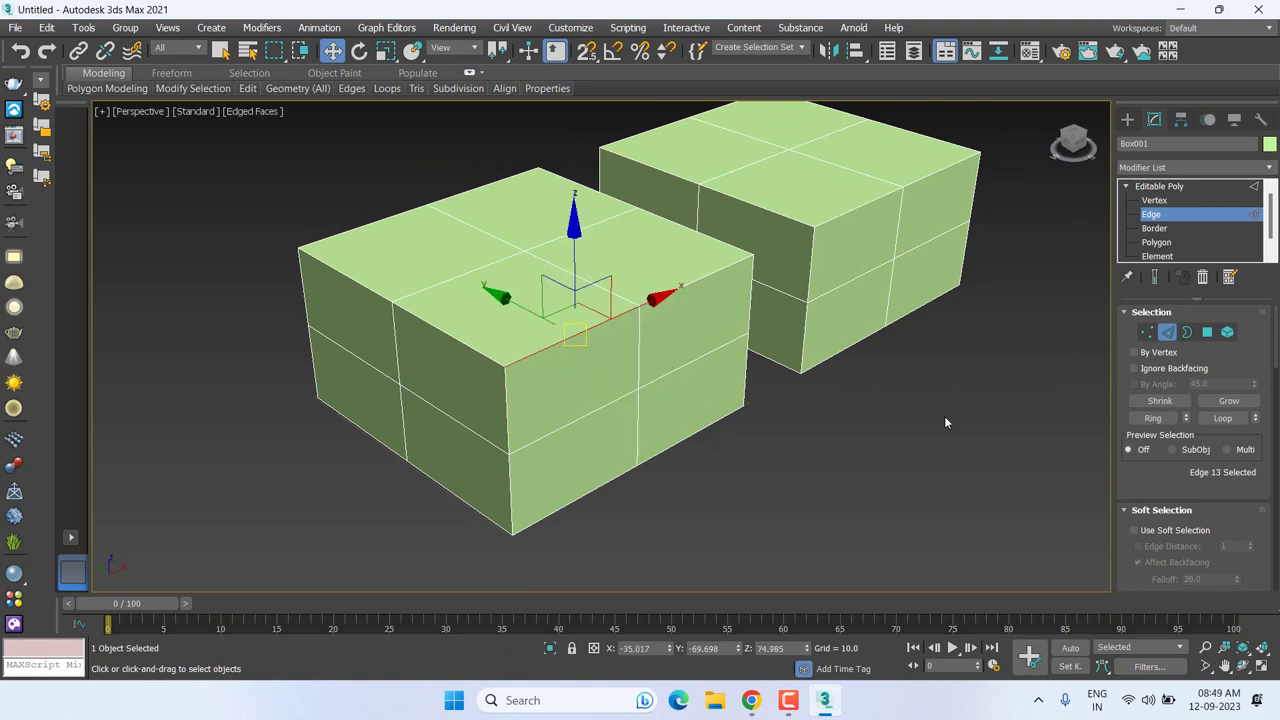
left_click(449, 334)
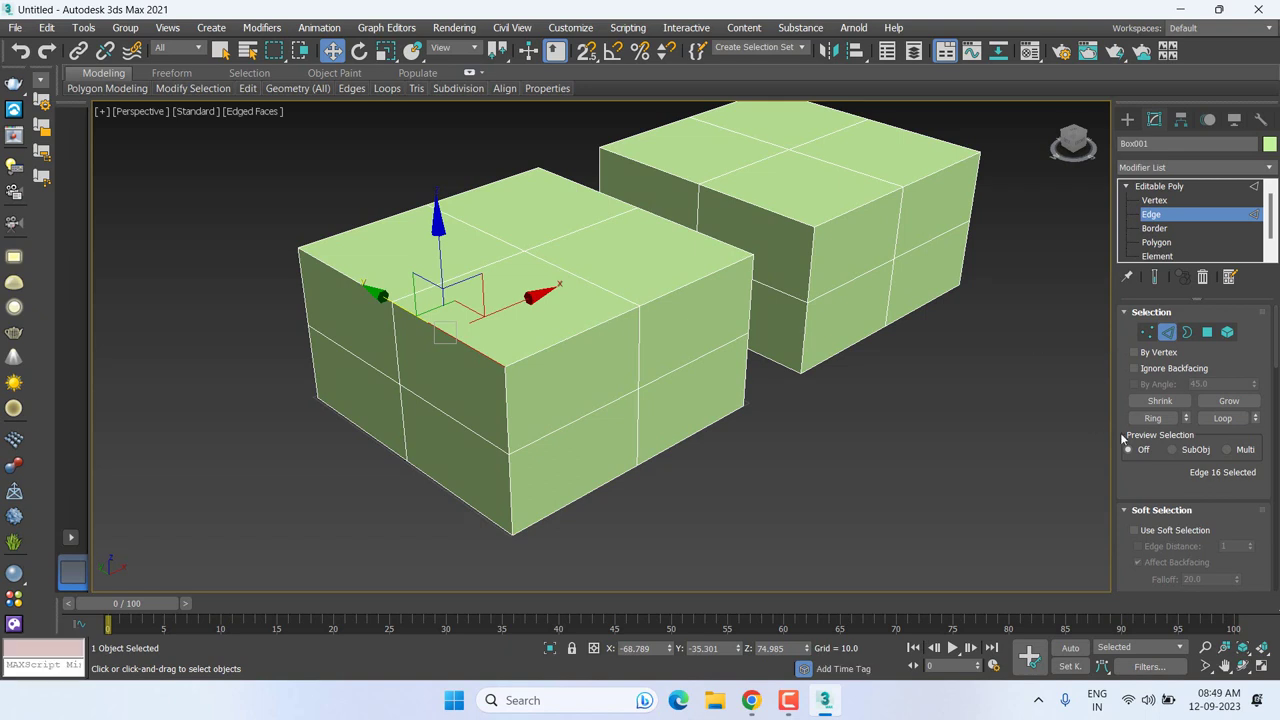
left_click(1155, 419)
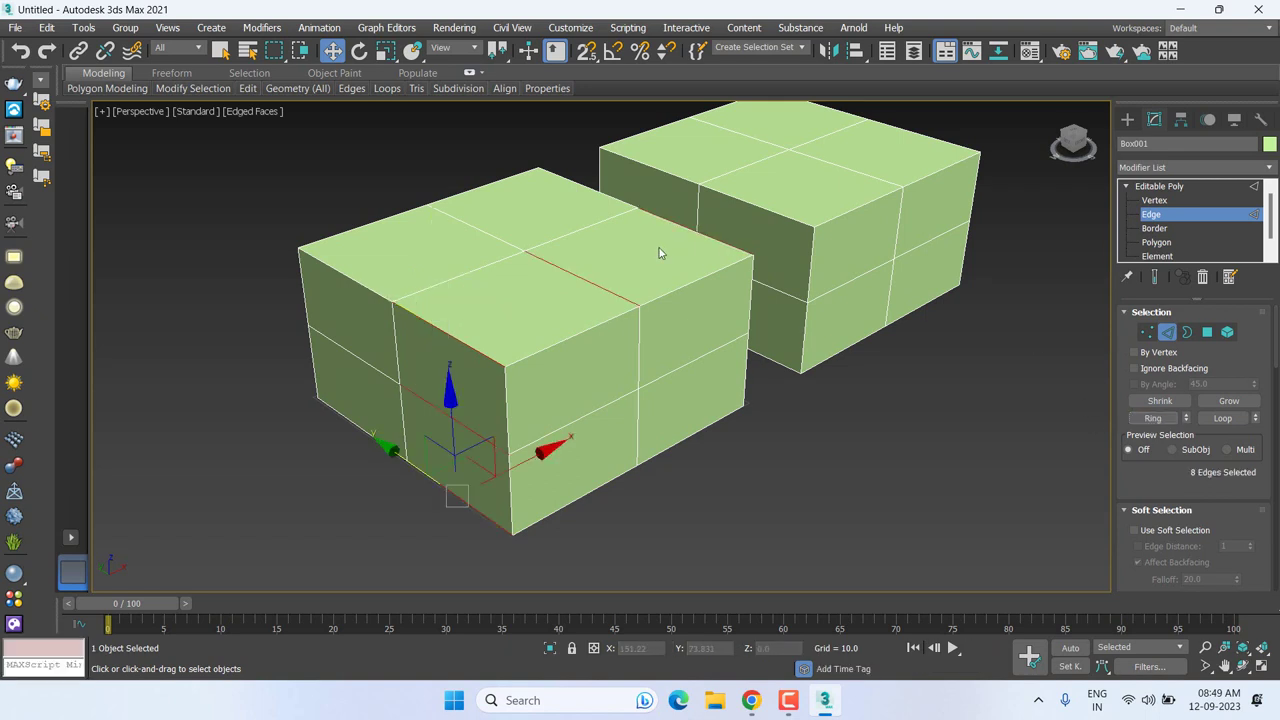
Step: Double-click edges in the viewport, undo one change, then look down on the boxes
left_click_drag(471, 325, 763, 462)
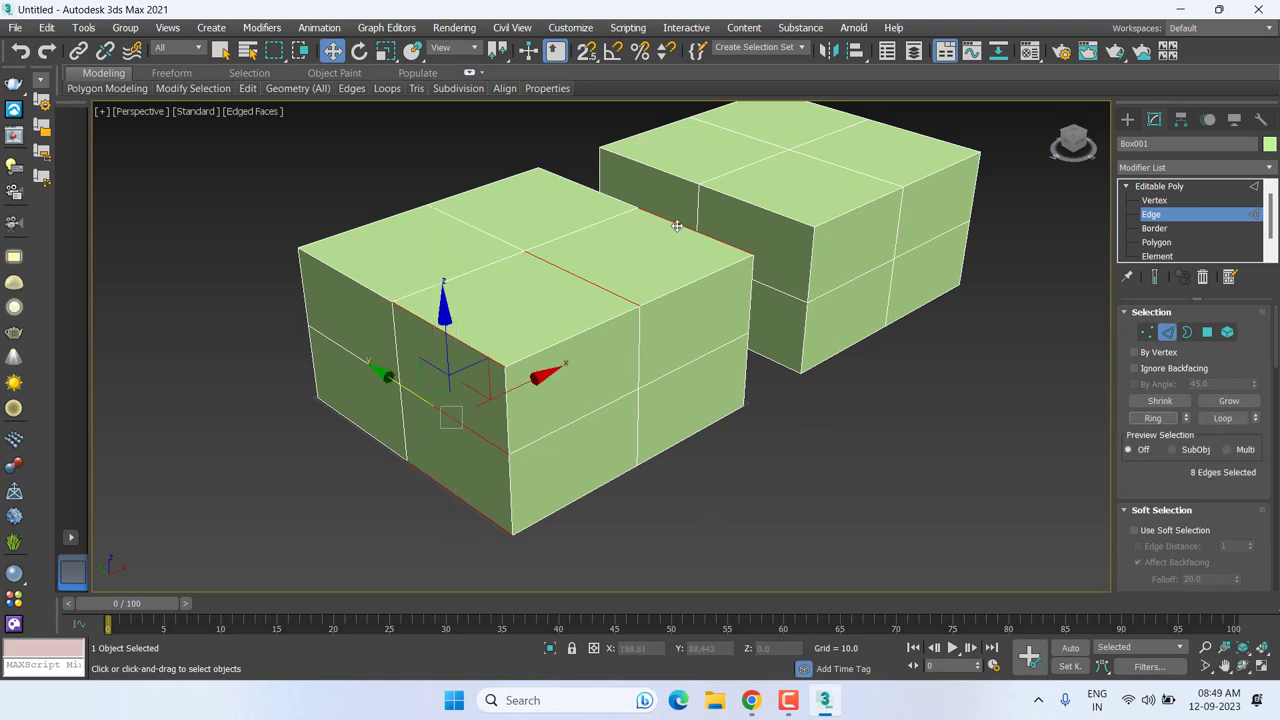
left_click_drag(448, 345, 441, 330)
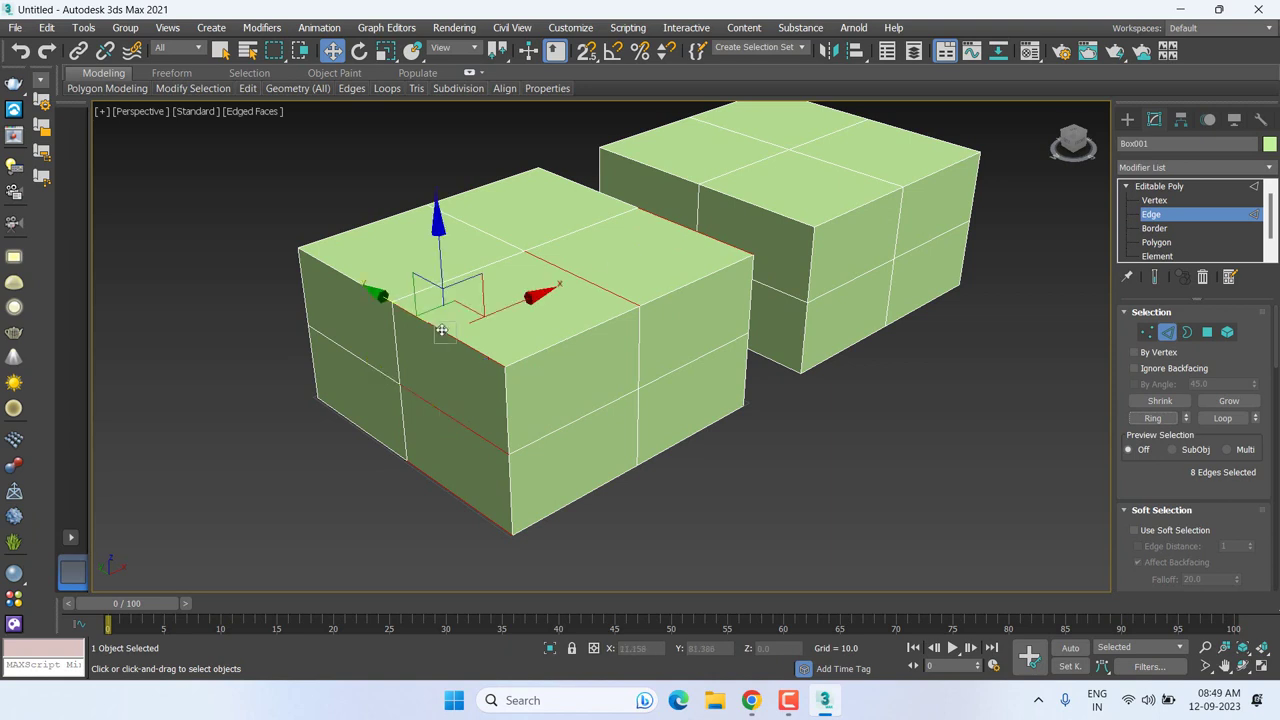
double_click(686, 232)
key("ctrl+z")
double_click(443, 429)
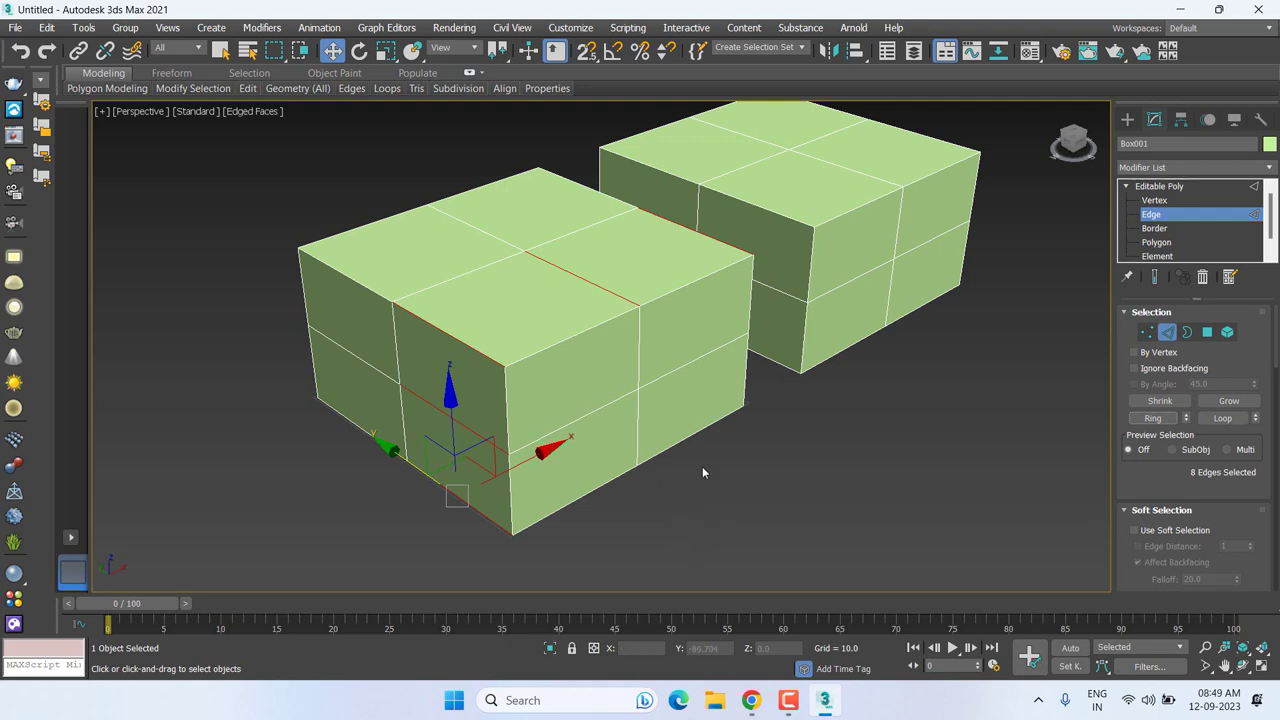
mouse_move(741, 453)
middle_mouse_down("alt")
mouse_move(736, 477)
mouse_move(685, 483)
middle_mouse_up("alt")
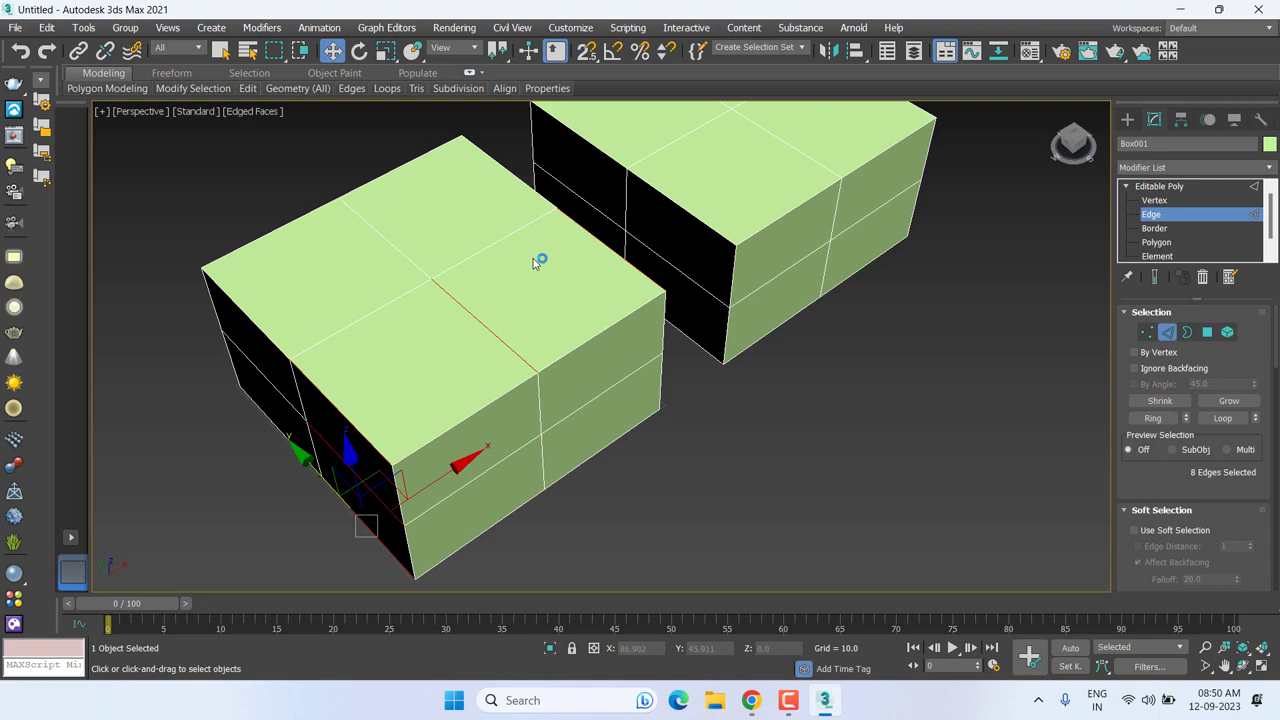
left_click(1156, 242)
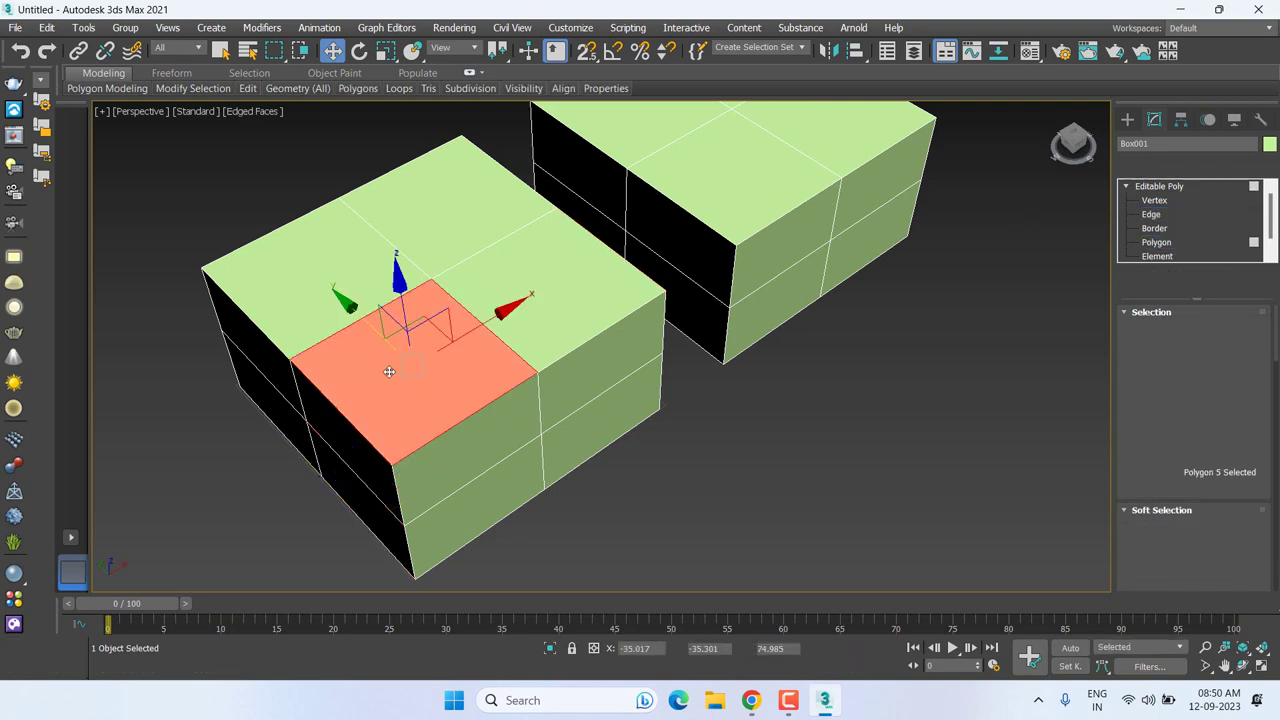
mouse_move(425, 300)
left_mouse_down()
mouse_move(622, 270)
mouse_move(304, 280)
left_mouse_up()
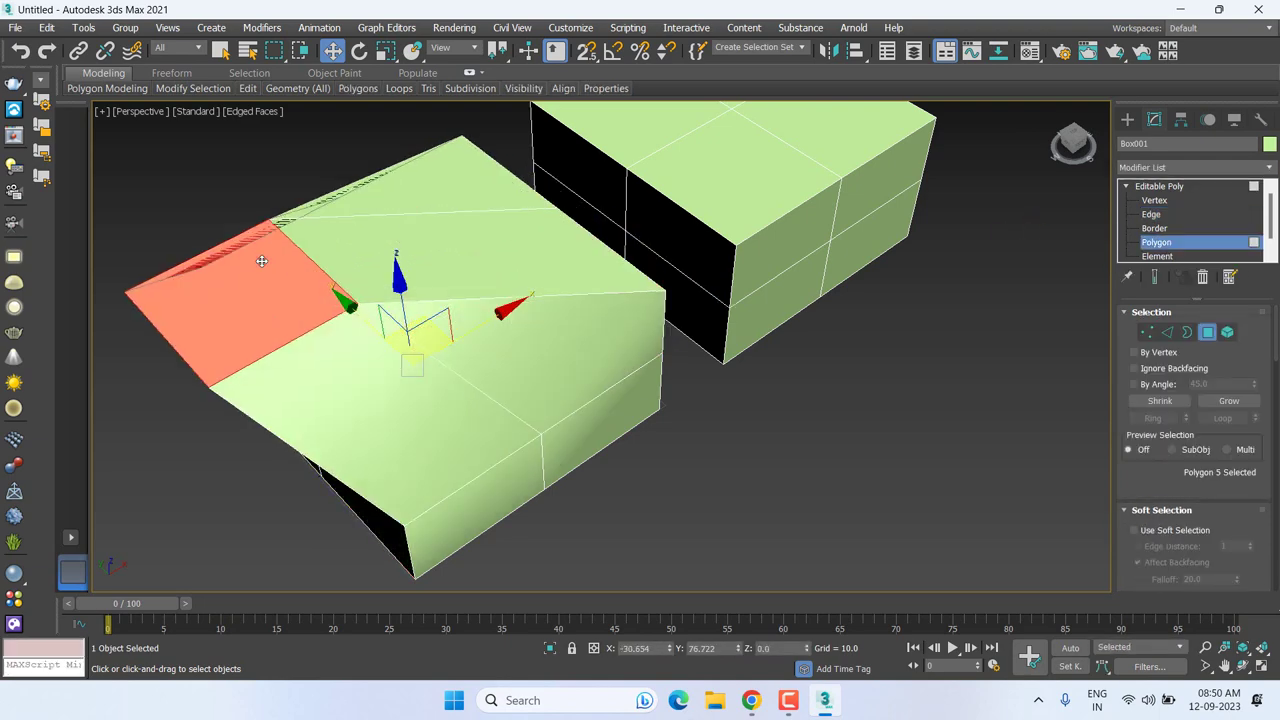
key("Delete")
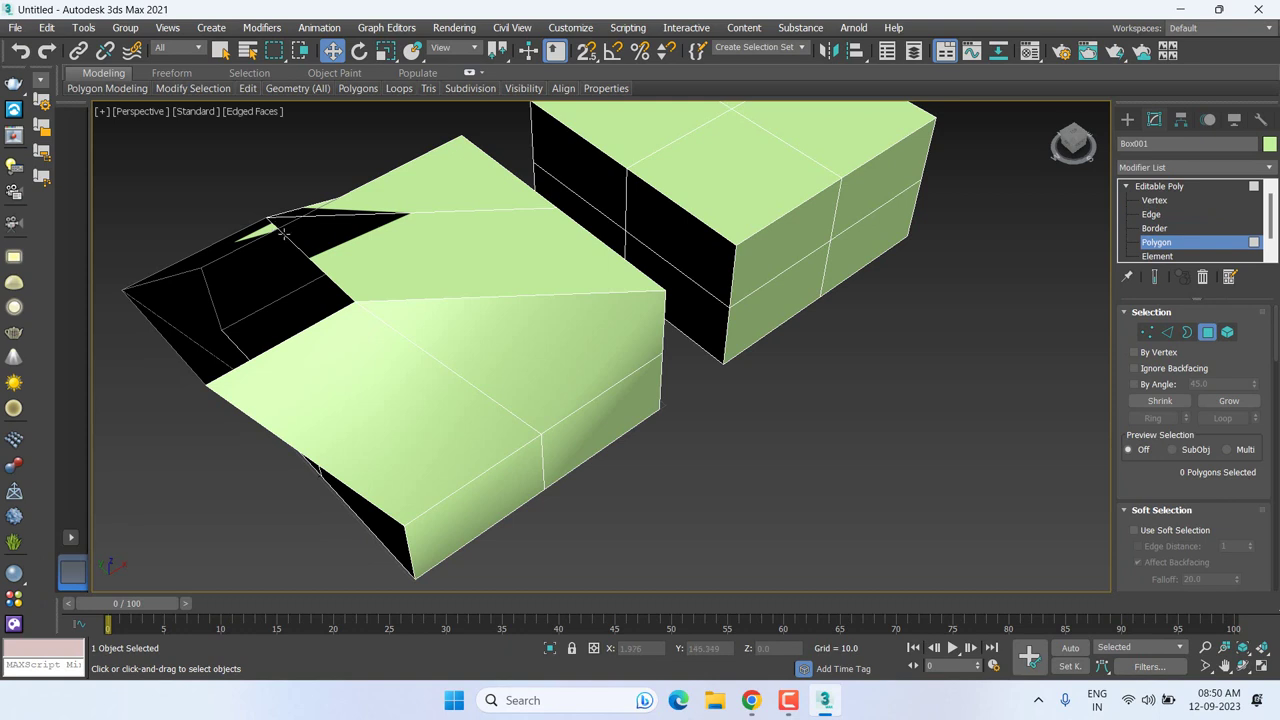
key("ctrl+z")
key("ctrl+z")
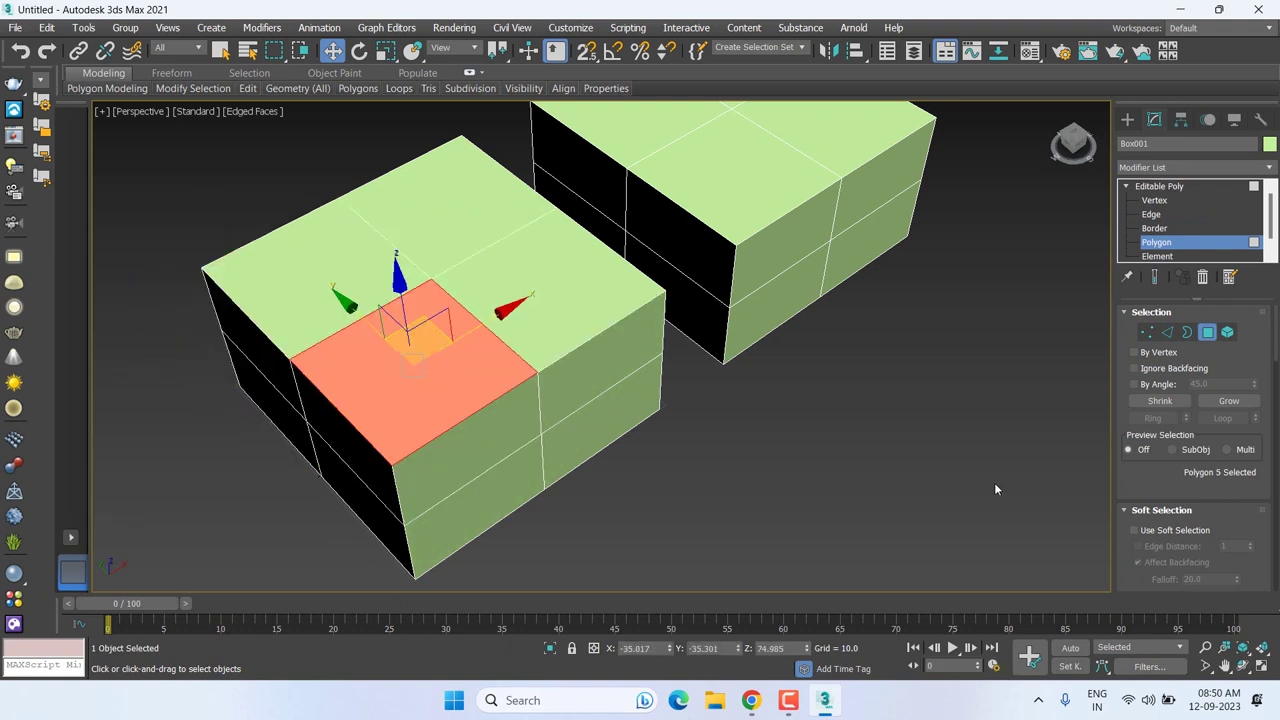
left_click(994, 482)
Step: Return to Edge level with the ring selected and scroll the Modify panel to Edit Edges
left_click(1151, 214)
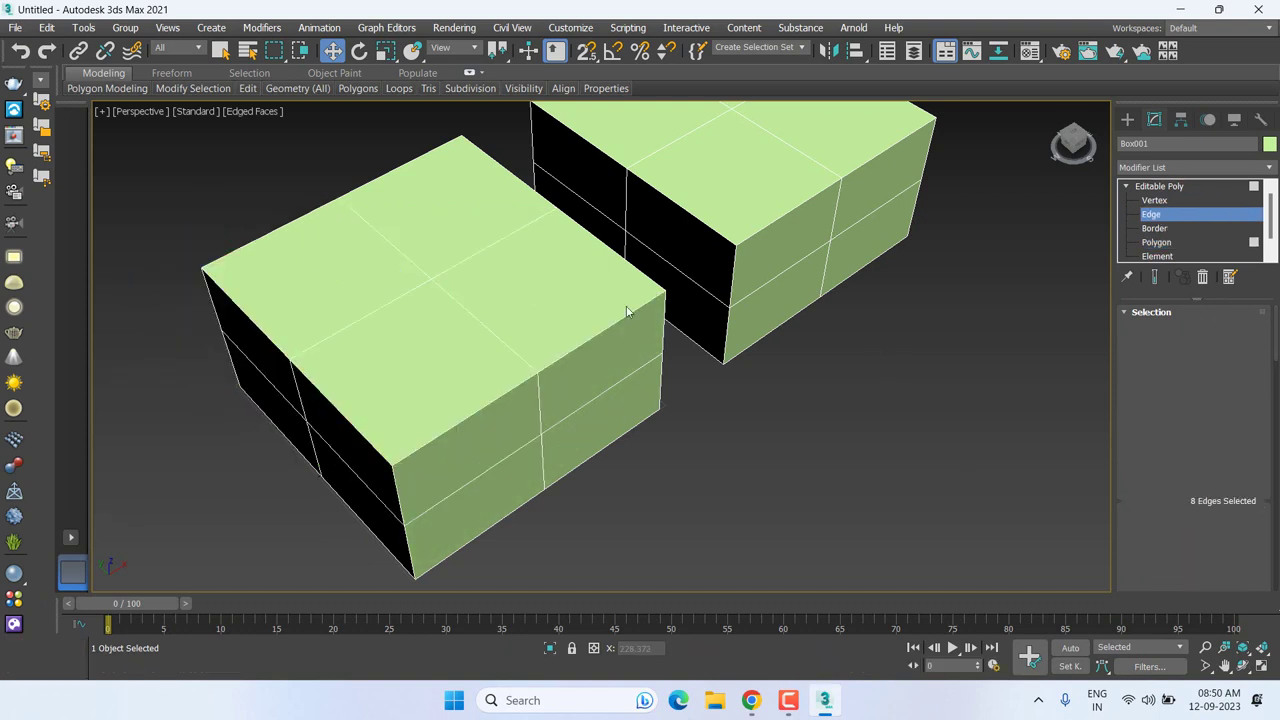
mouse_move(1039, 480)
middle_mouse_down("alt")
mouse_move(560, 341)
mouse_move(588, 468)
middle_mouse_up("alt")
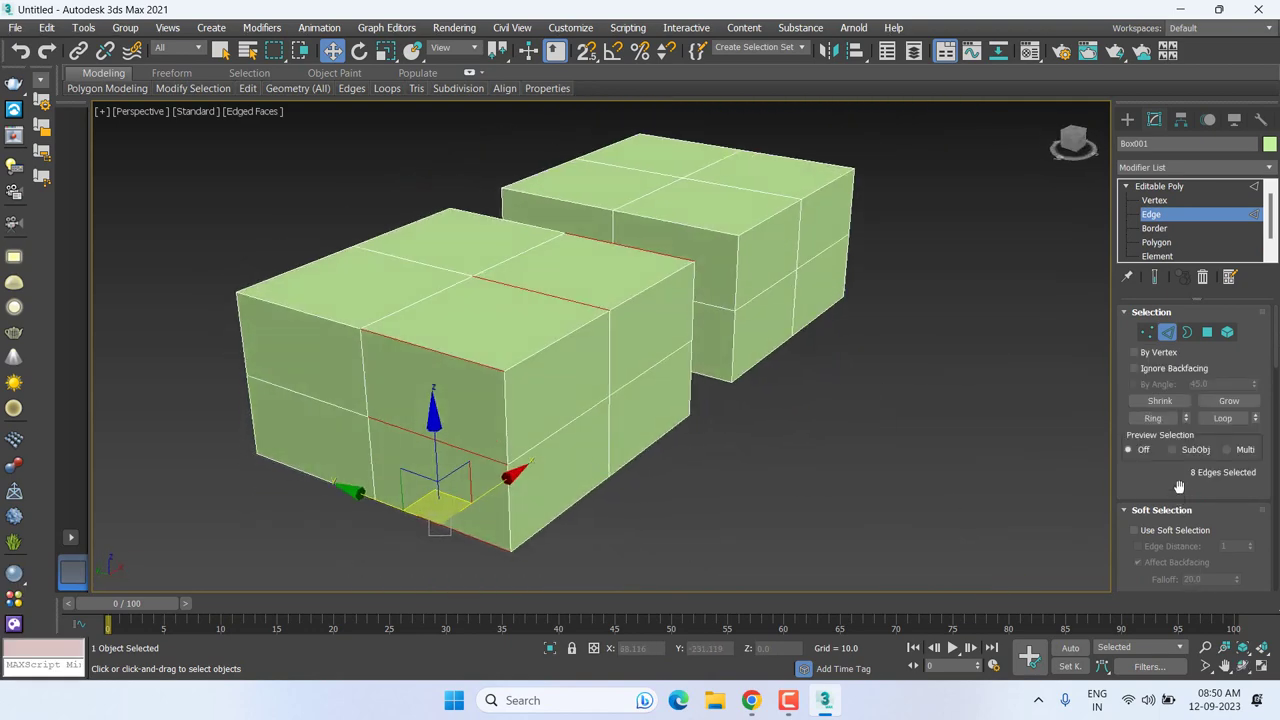
left_click_drag(1179, 487, 1177, 229)
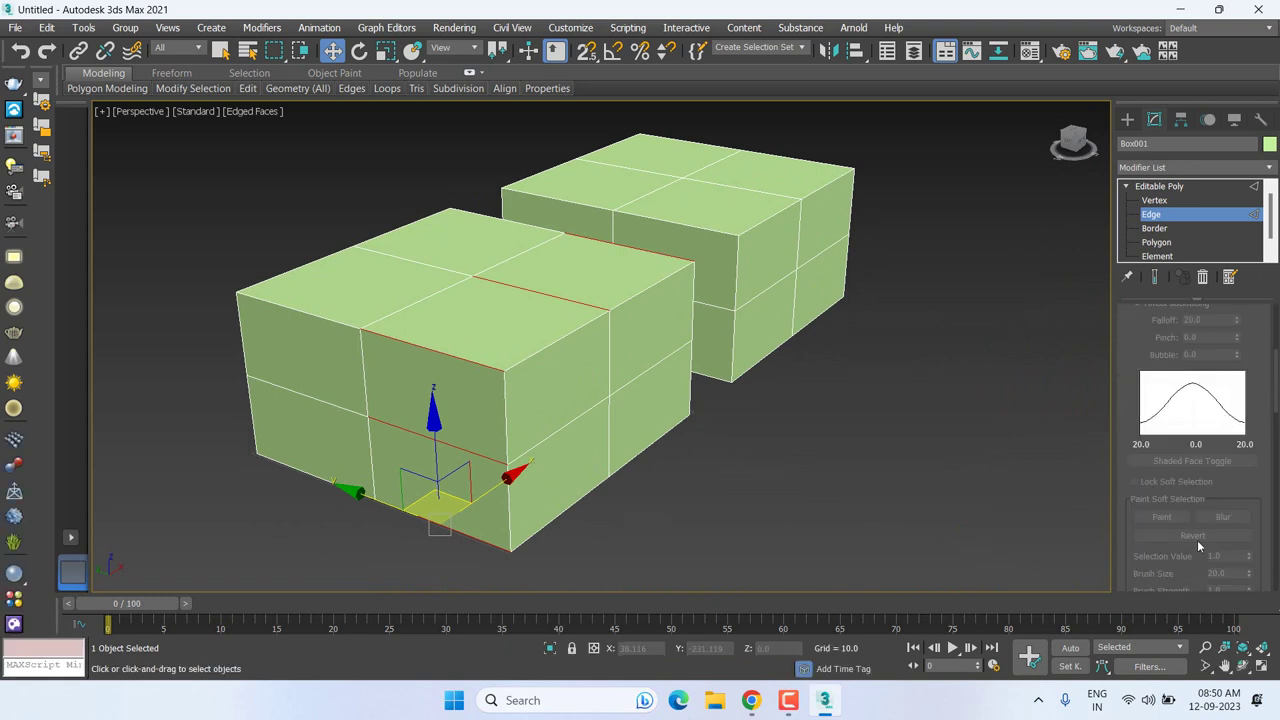
scroll(1197, 540, "down", 2)
scroll(1190, 556, "down", 3)
scroll(1185, 545, "down", 1)
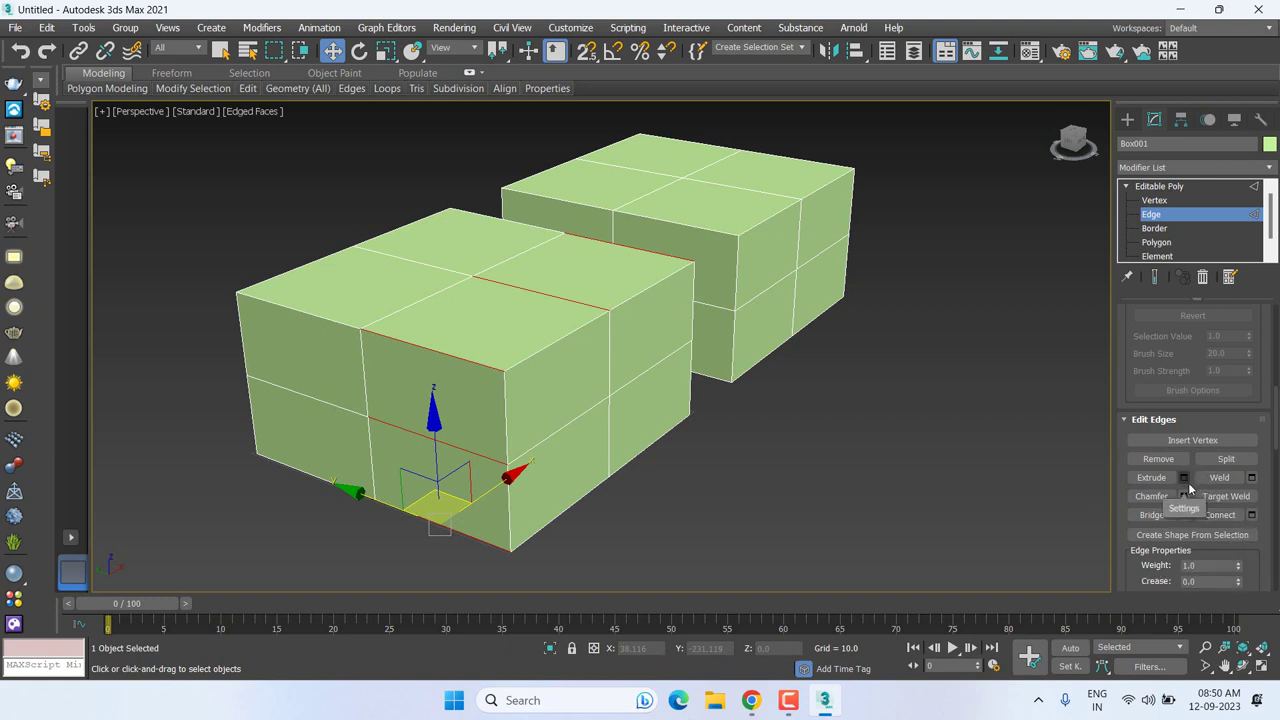
left_click(640, 422)
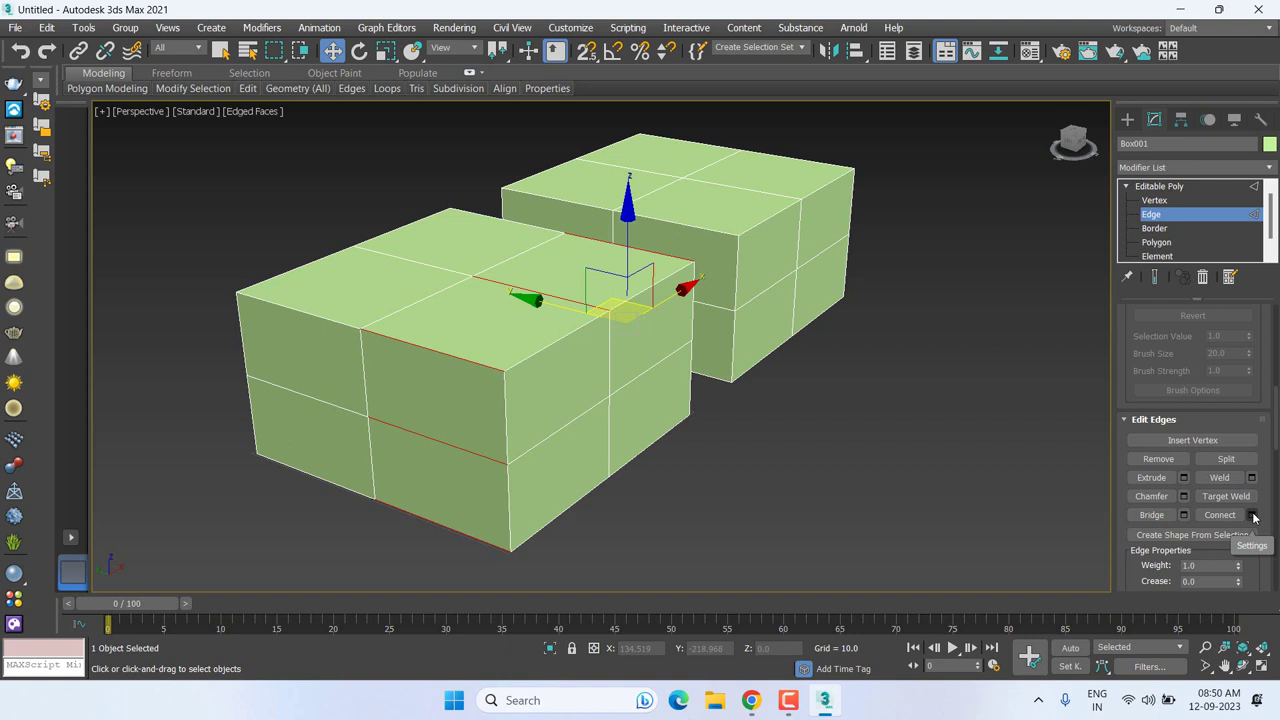
Step: Preview connecting the selected edge ring with 5 segments and pinch -16
left_click(1252, 515)
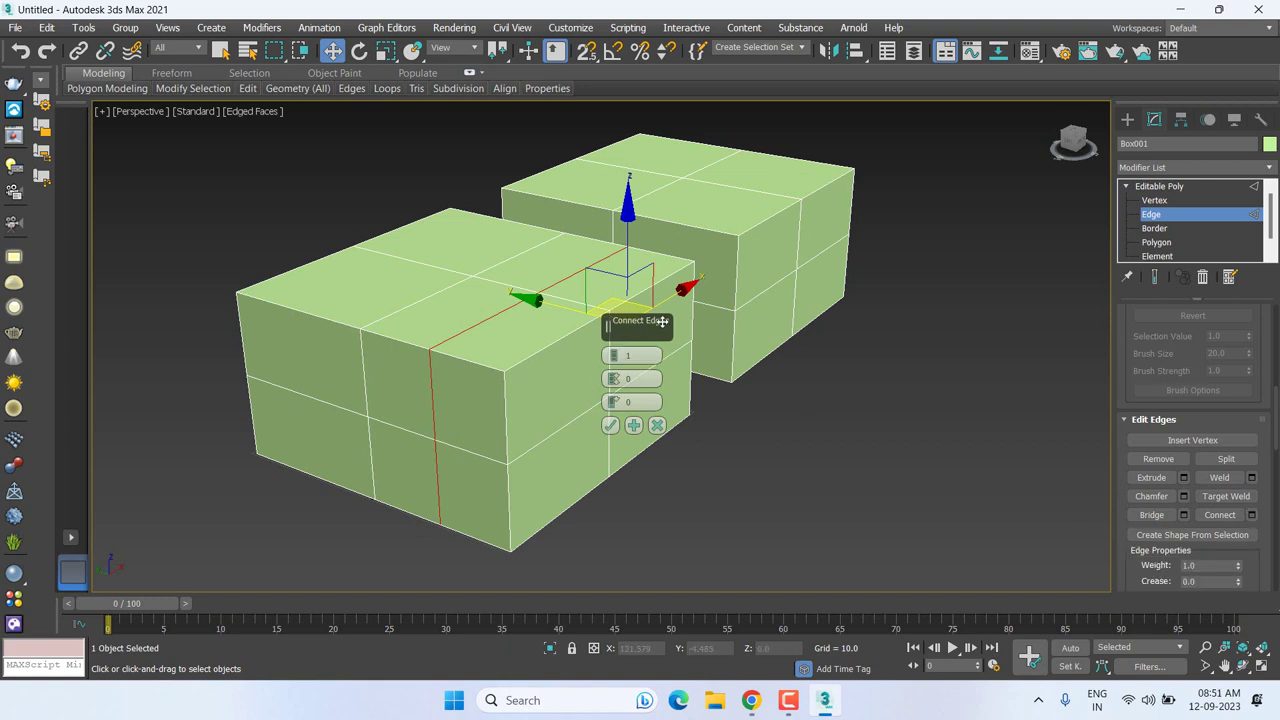
mouse_move(631, 355)
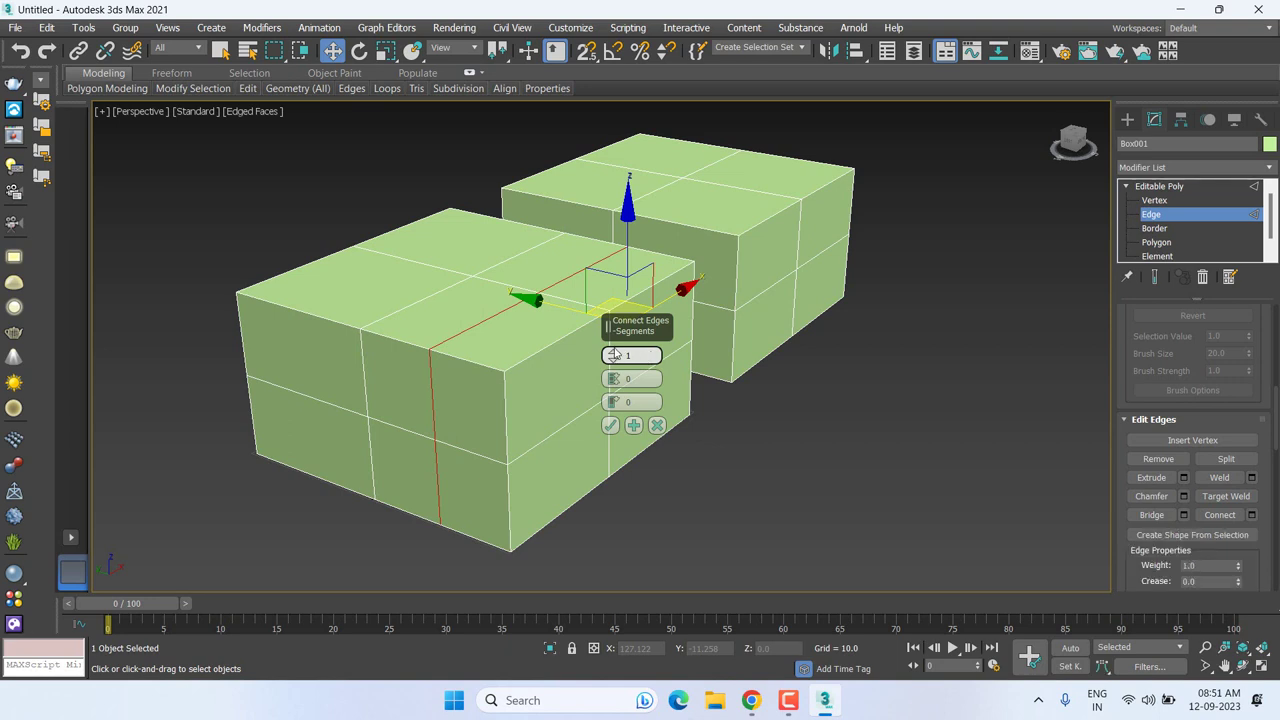
left_click_drag(614, 355, 614, 351)
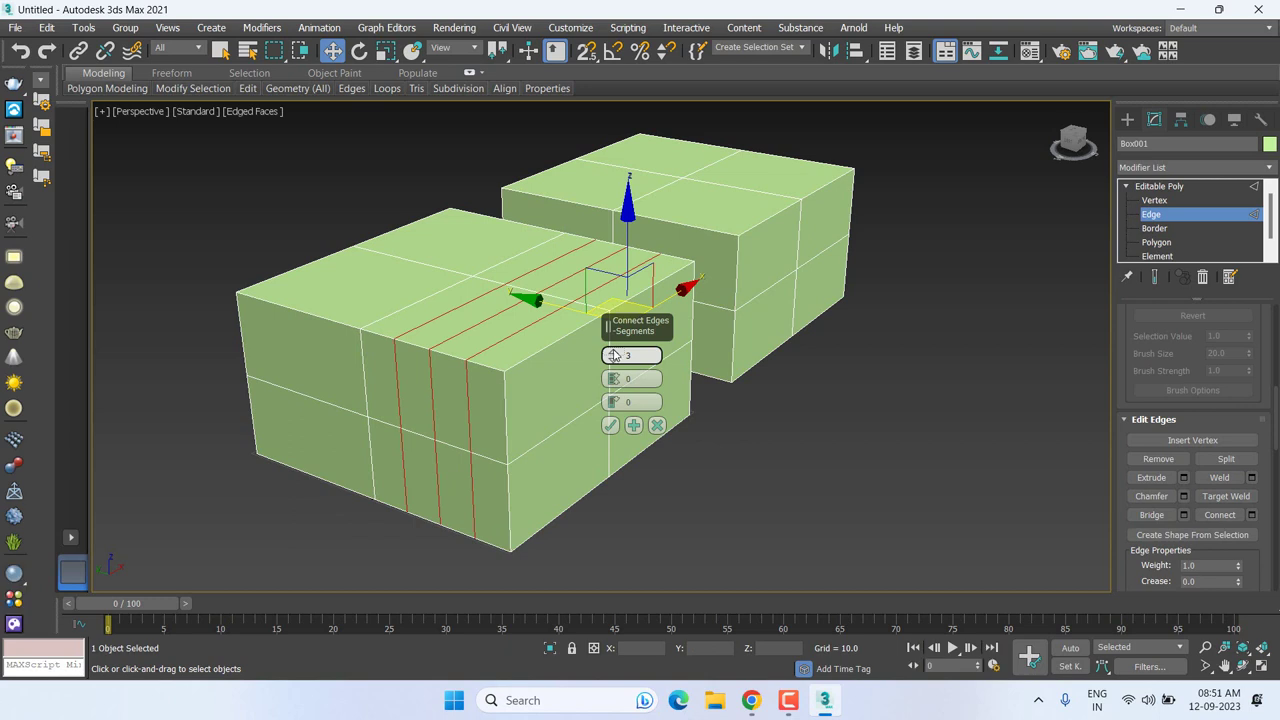
left_click_drag(614, 355, 614, 351)
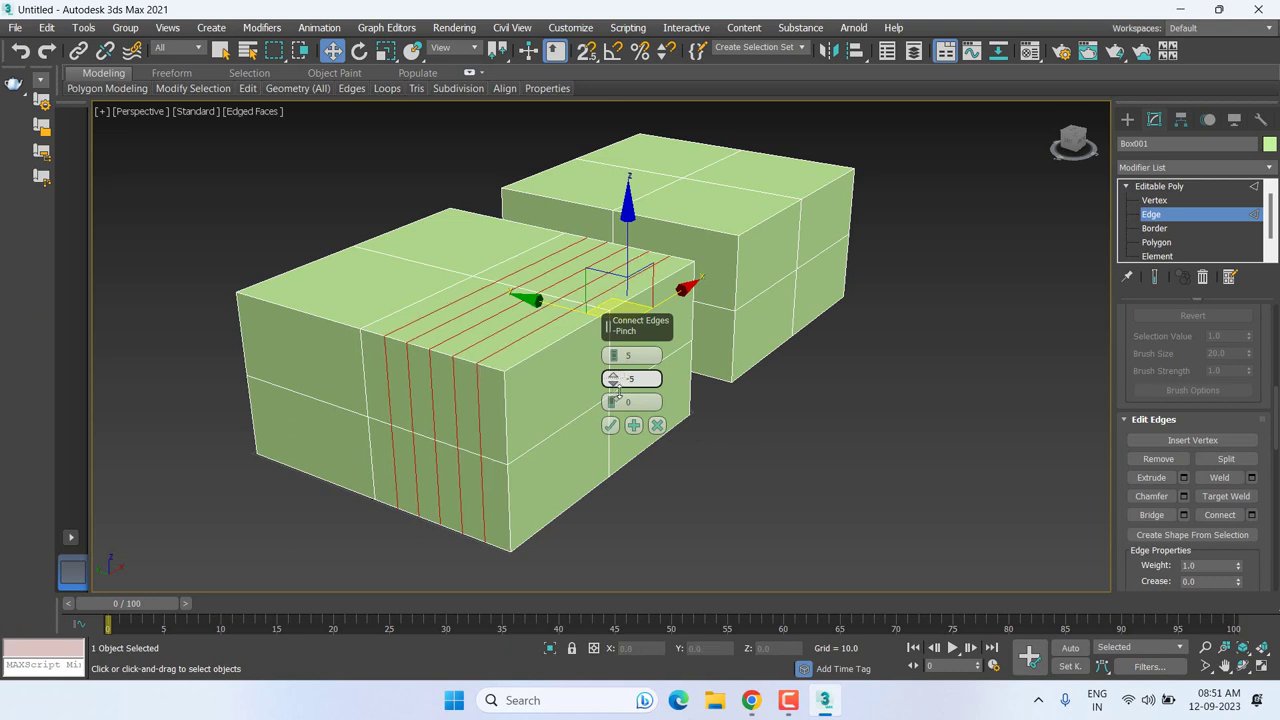
mouse_move(613, 379)
left_mouse_down()
mouse_move(668, 515)
mouse_move(730, 535)
mouse_move(705, 356)
mouse_move(733, 519)
mouse_move(723, 400)
mouse_move(749, 411)
mouse_move(732, 304)
mouse_move(748, 416)
left_mouse_up()
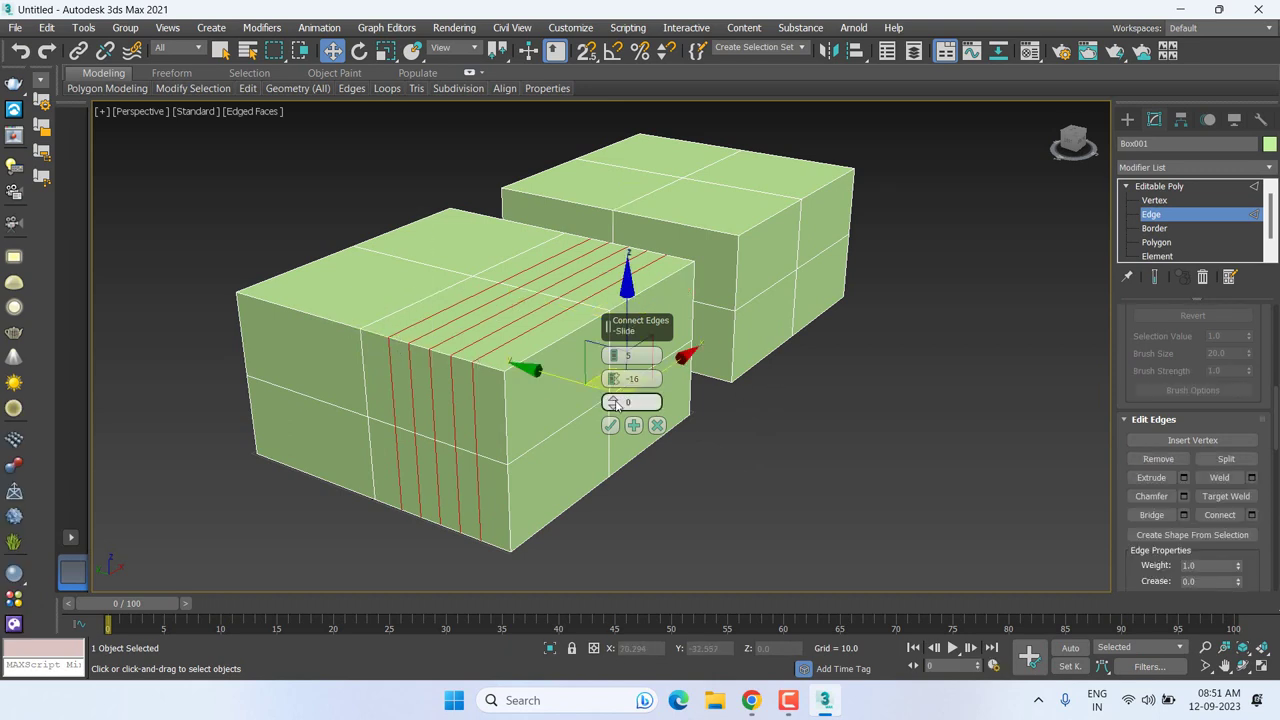
Step: Adjust the Connect preview to slide -81 and 4 segments
mouse_move(615, 402)
left_mouse_down()
mouse_move(587, 243)
mouse_move(640, 258)
mouse_move(749, 621)
left_mouse_up()
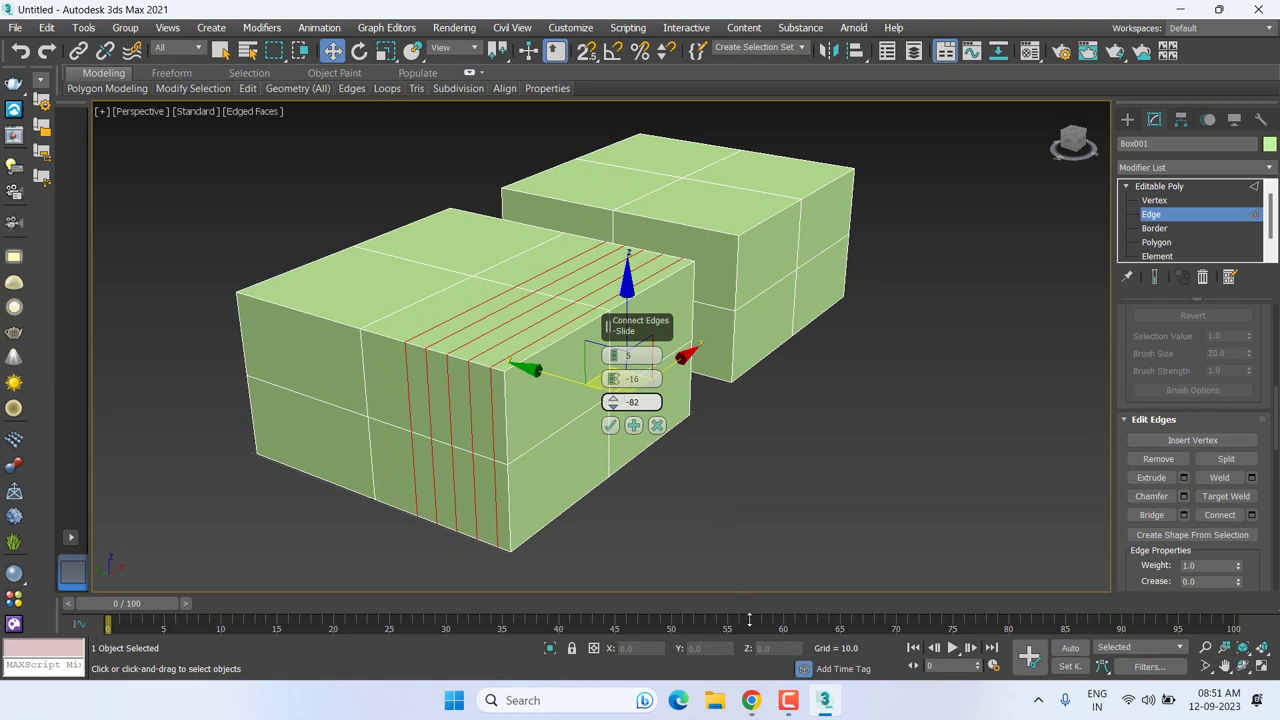
left_click_drag(752, 615, 751, 612)
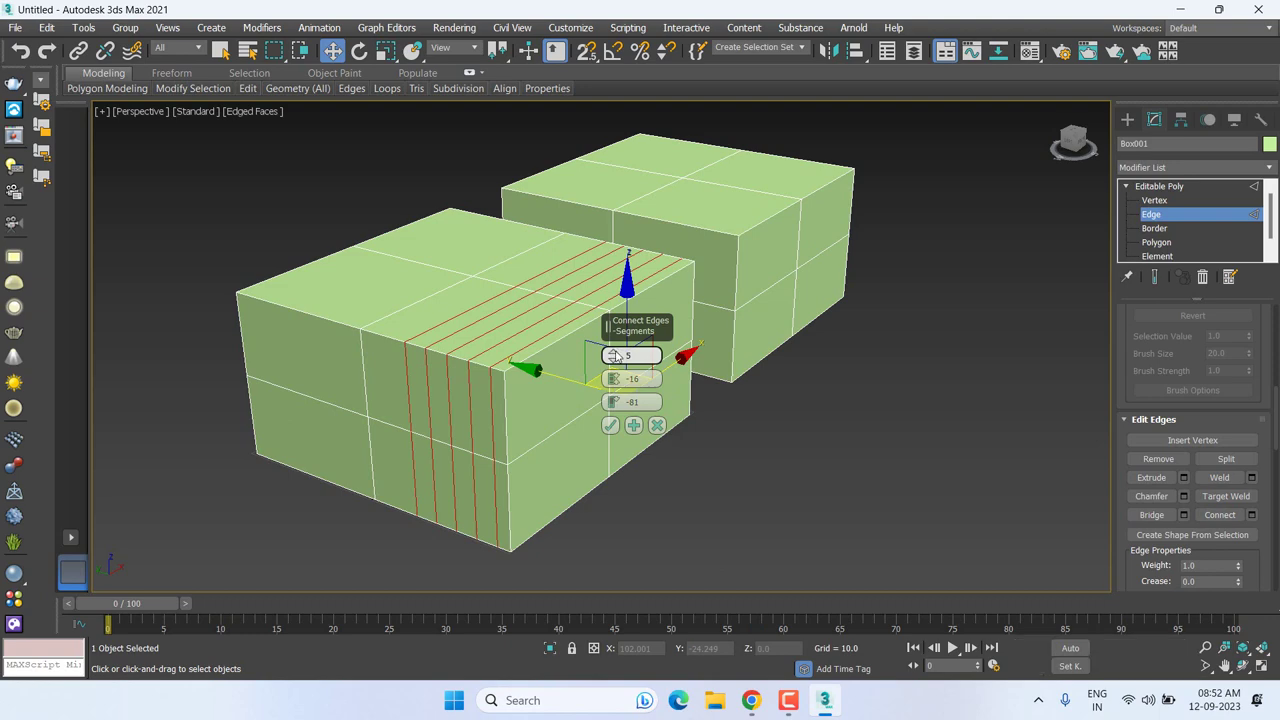
mouse_move(614, 356)
left_mouse_down()
mouse_move(615, 263)
mouse_move(618, 279)
left_mouse_up()
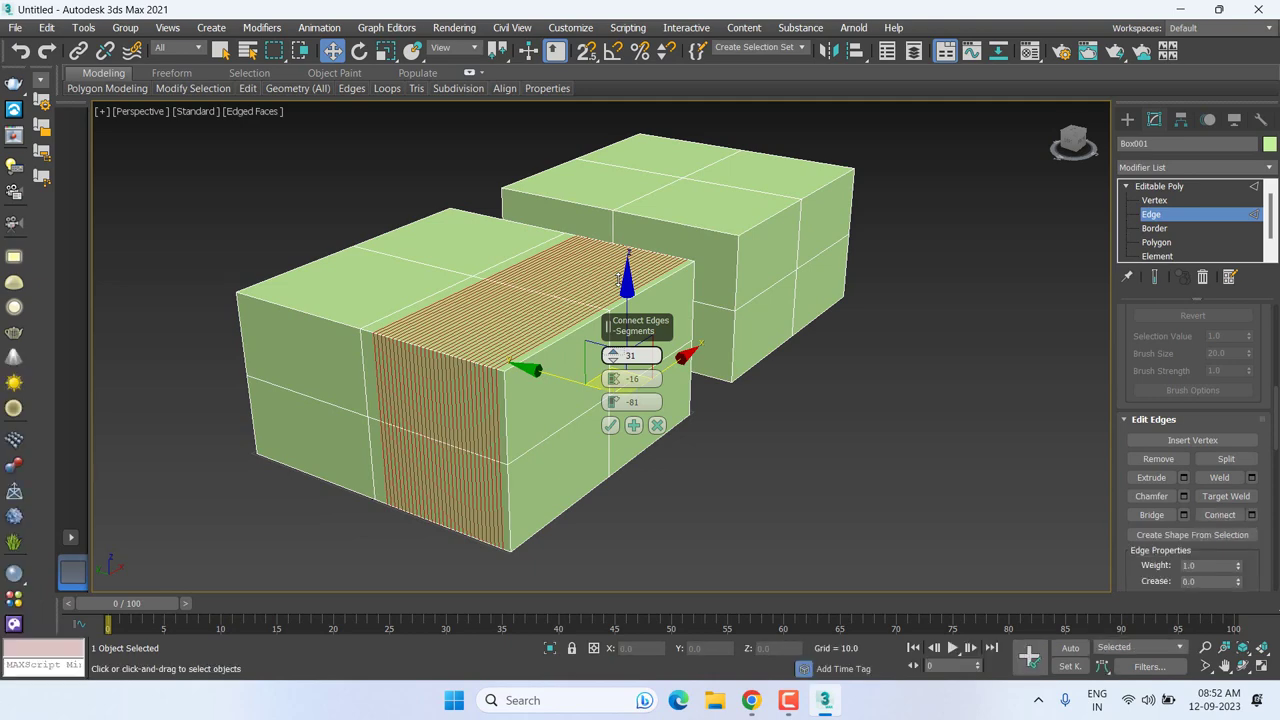
left_click_drag(617, 279, 630, 353)
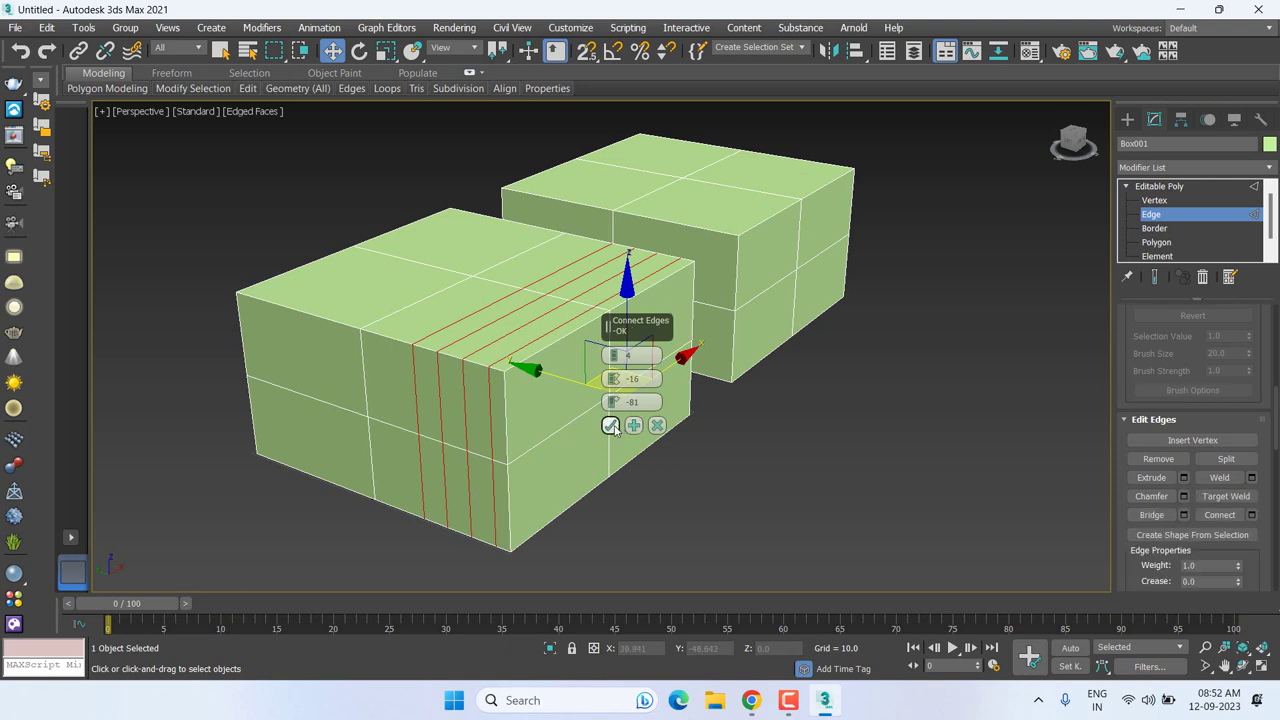
Step: Apply the Connect, clear the edge selection, and view both boxes from above
left_click(611, 426)
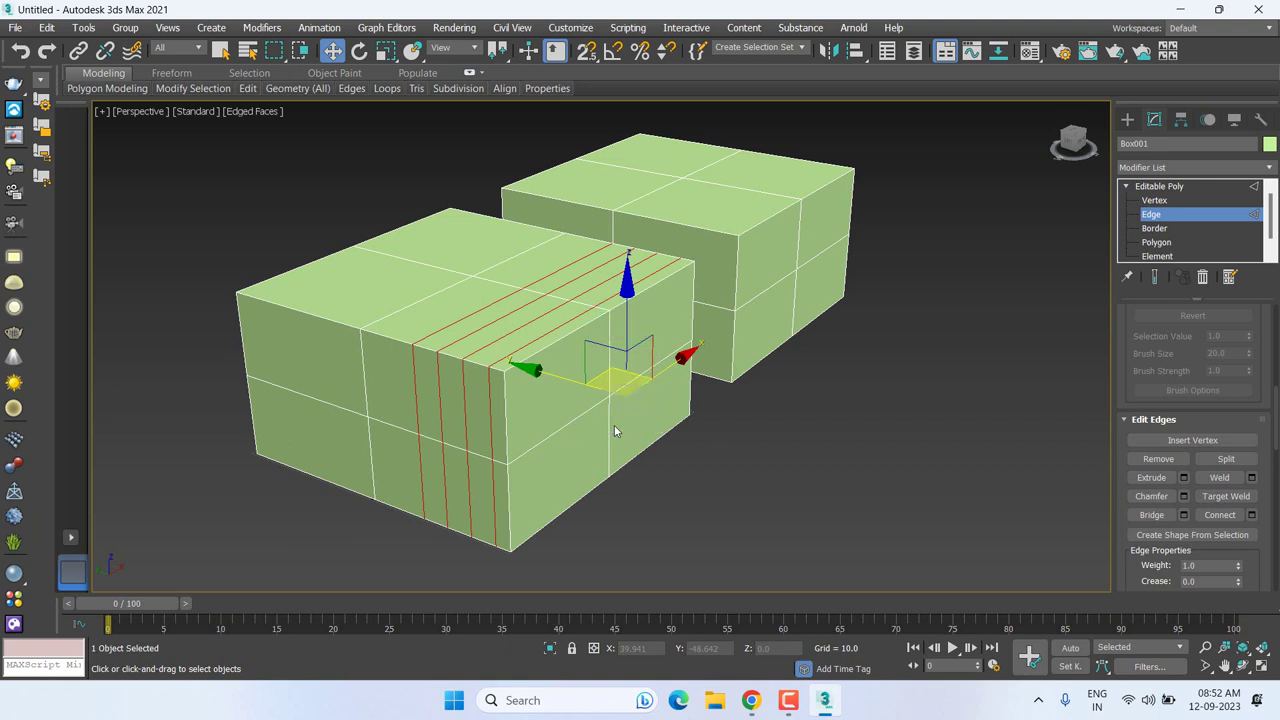
left_click(770, 526)
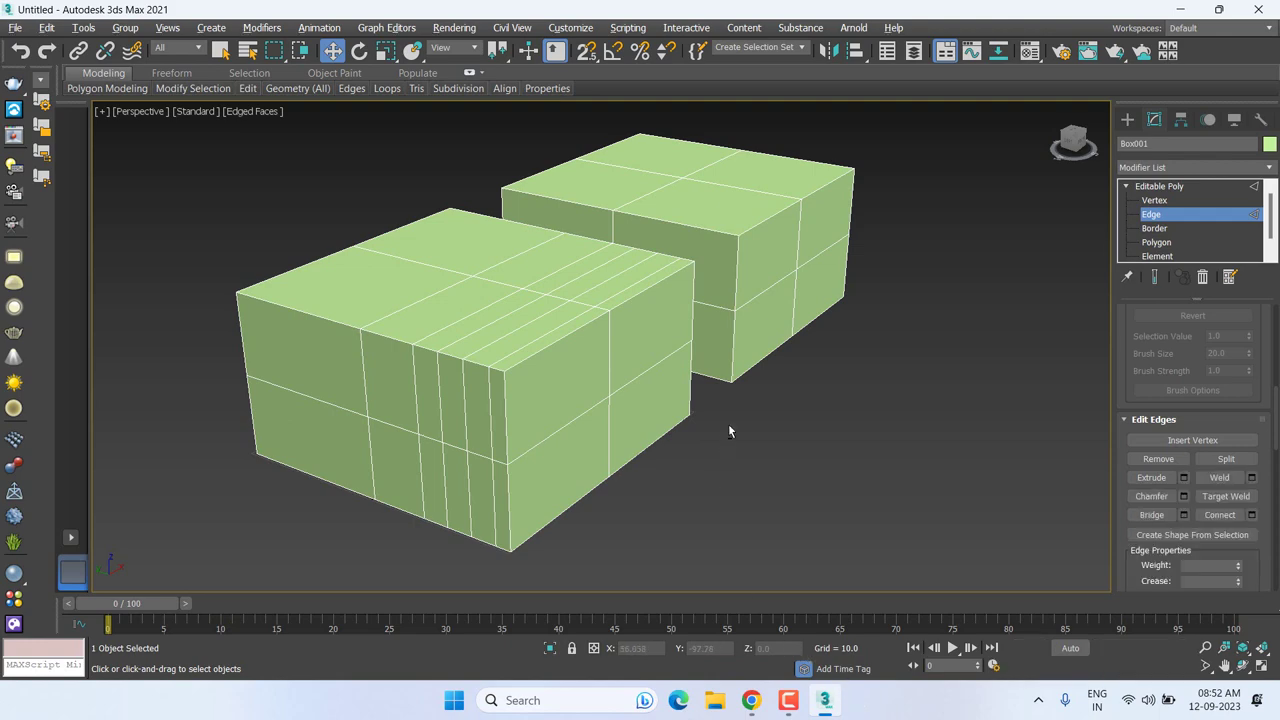
mouse_move(772, 398)
middle_mouse_down("alt")
mouse_move(728, 423)
mouse_move(717, 451)
mouse_move(837, 434)
mouse_move(706, 426)
mouse_move(849, 426)
mouse_move(732, 423)
mouse_move(748, 470)
middle_mouse_up("alt")
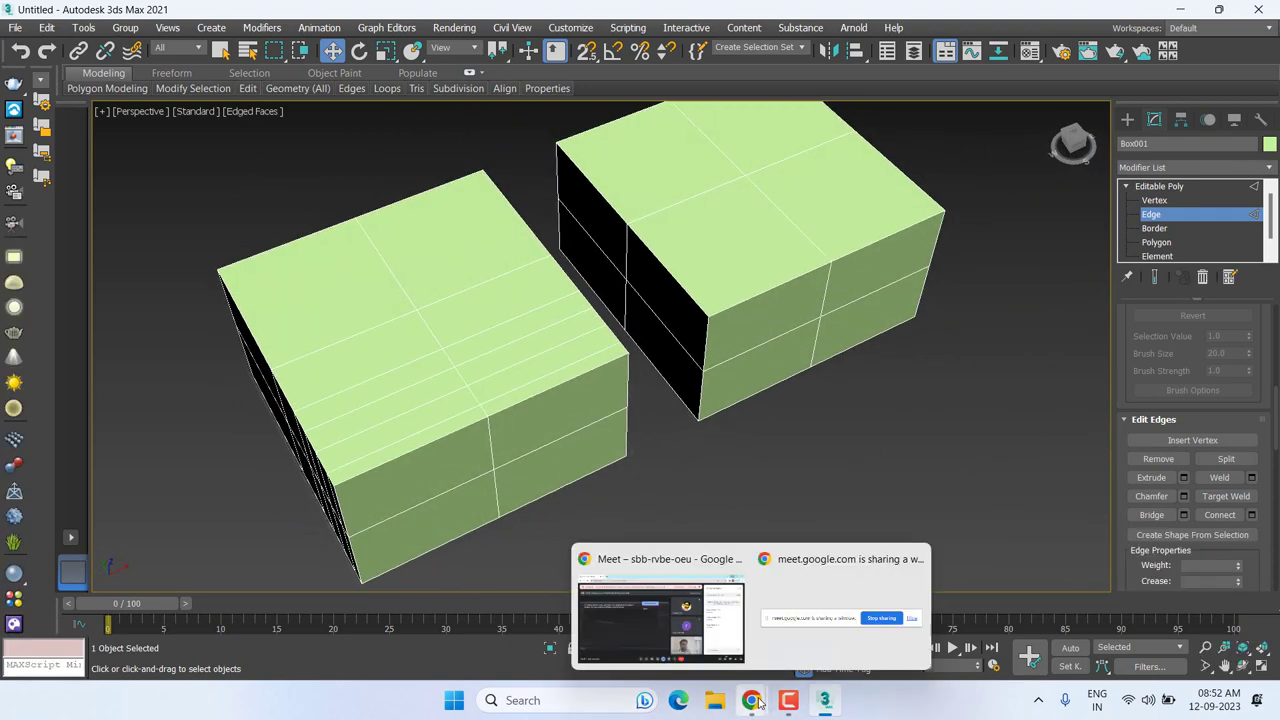
Step: Leave the Google Meet call and bring the 3ds Max scene back to the front
left_click(662, 626)
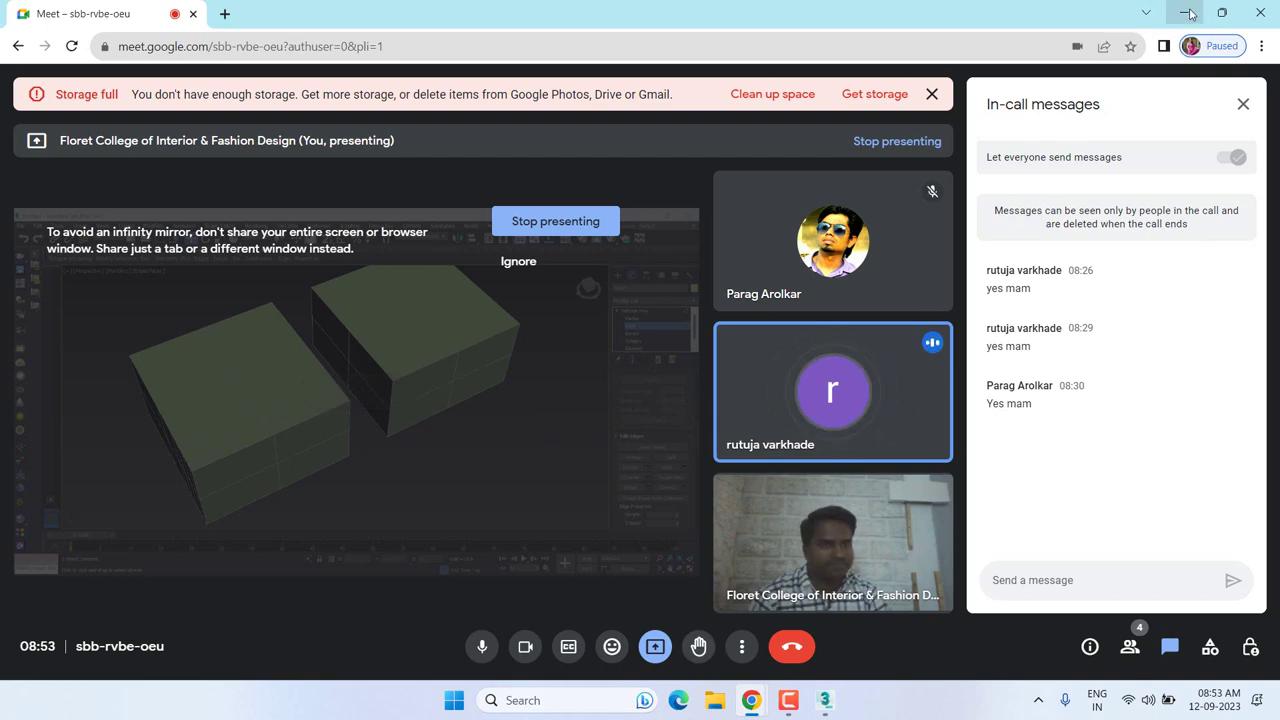
mouse_move(751, 700)
left_click(824, 700)
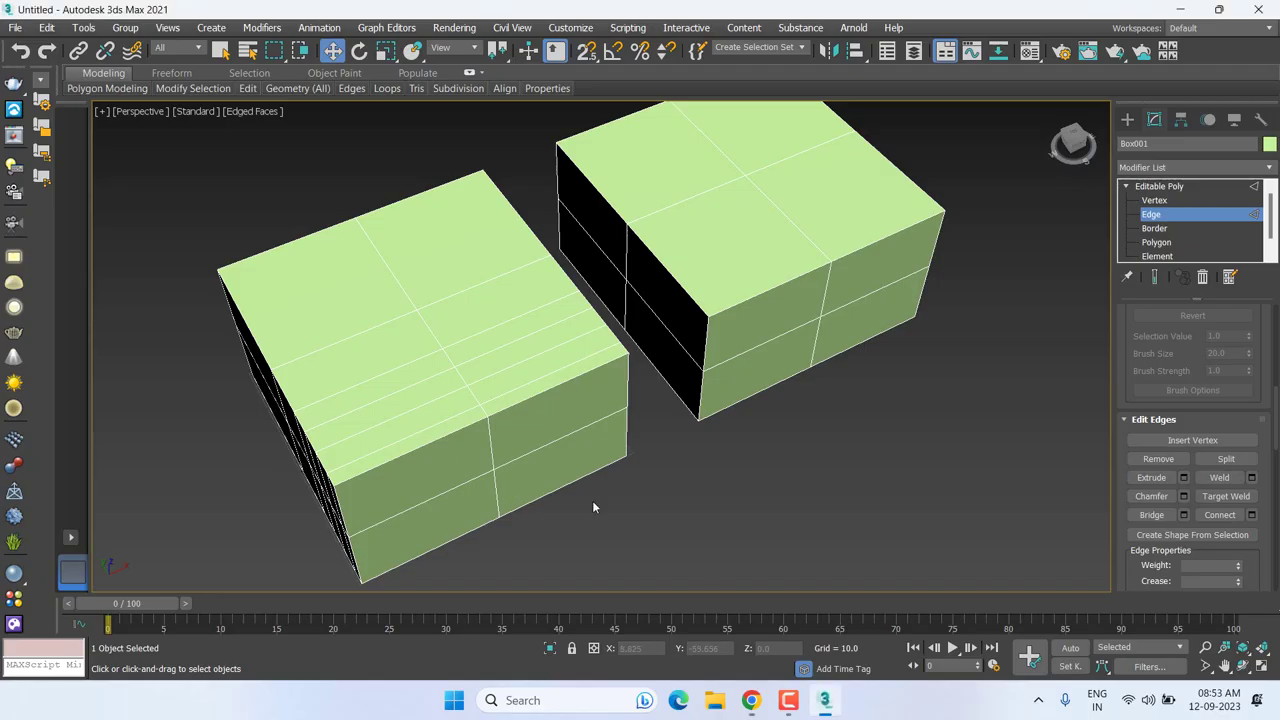
Step: Inspect both edge-cut boxes up close and select the right box's top edge
mouse_move(636, 517)
middle_mouse_down()
mouse_move(641, 507)
mouse_move(696, 535)
middle_mouse_up()
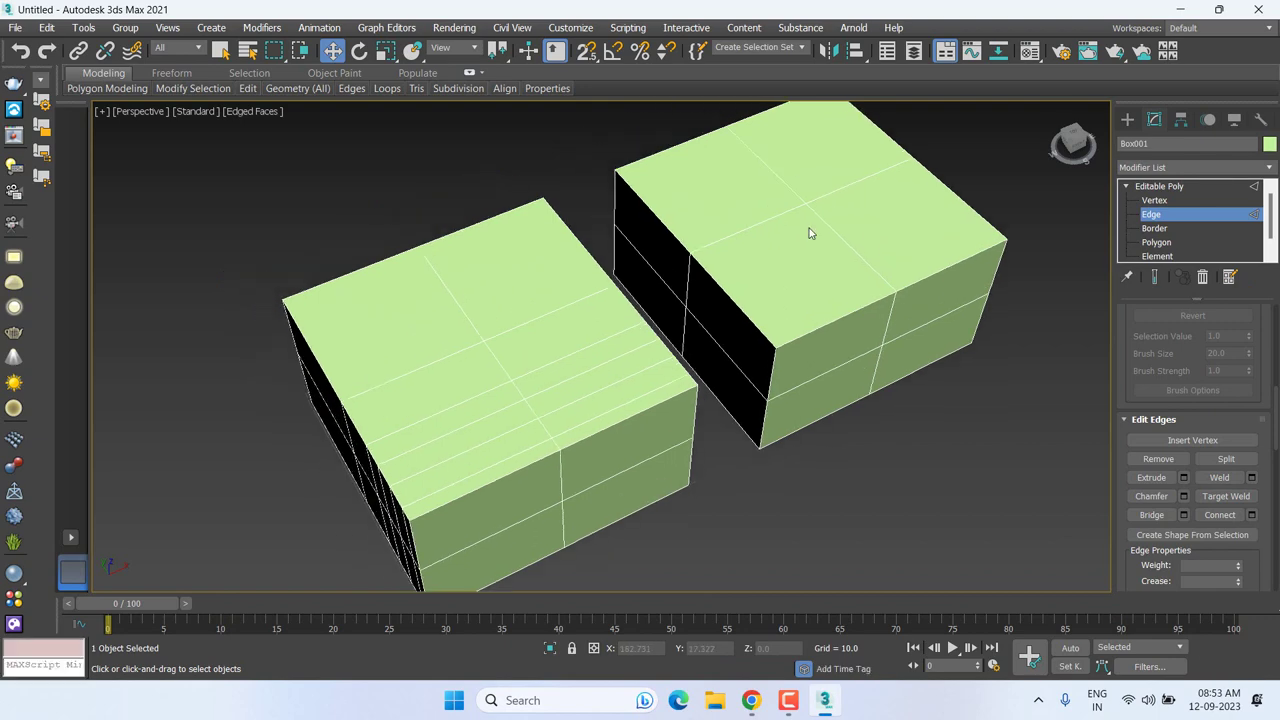
middle_click_drag(808, 397, 757, 371, "alt")
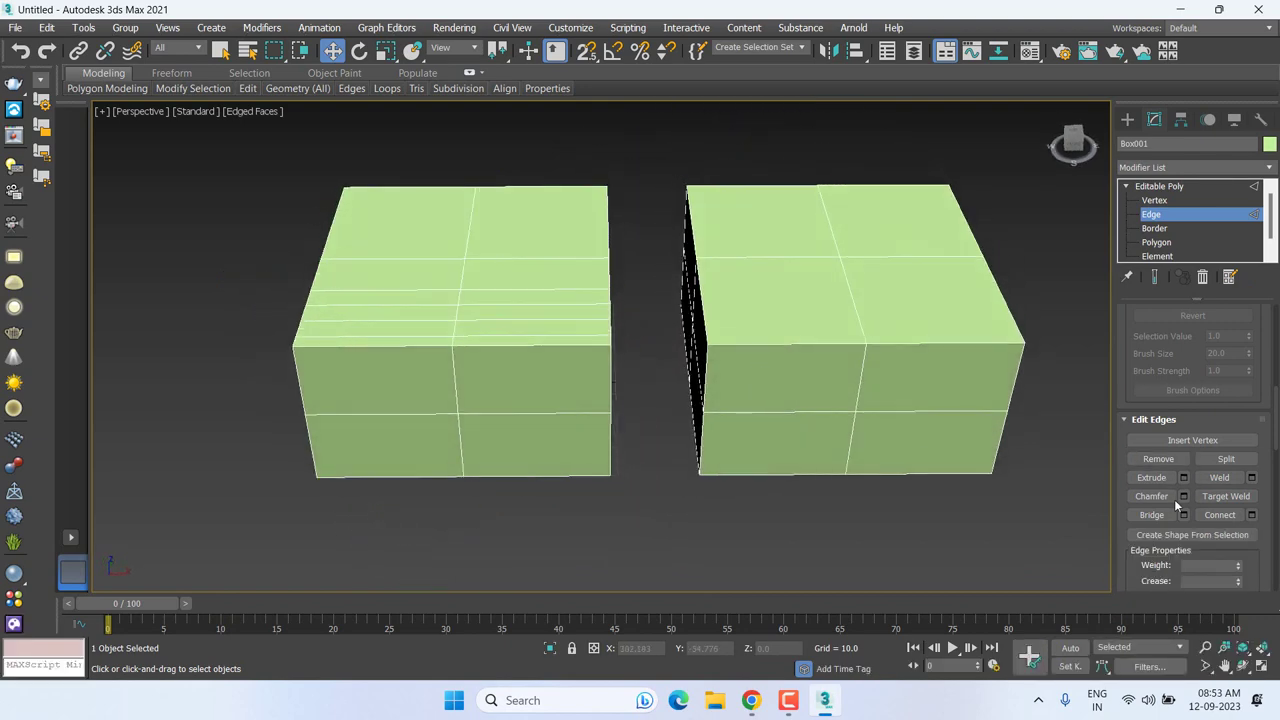
middle_click_drag(714, 443, 571, 400, "alt")
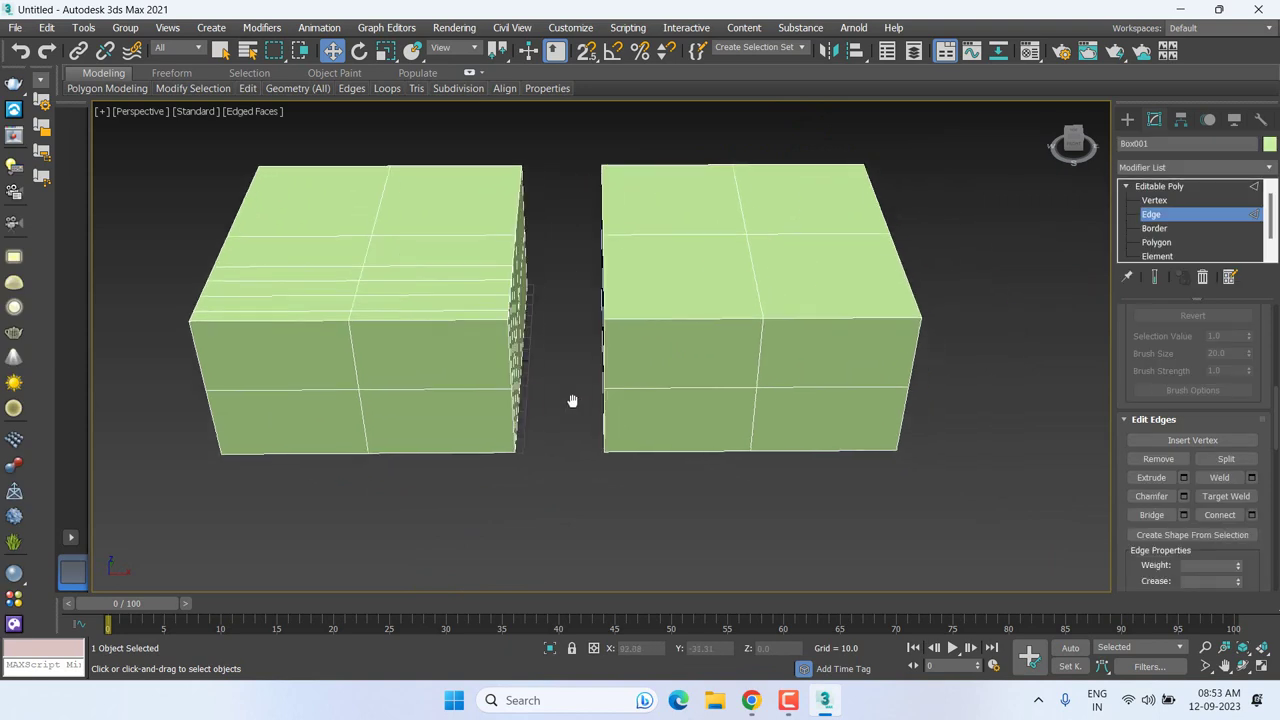
scroll(645, 339, "up", 3)
middle_click_drag(645, 339, 654, 348)
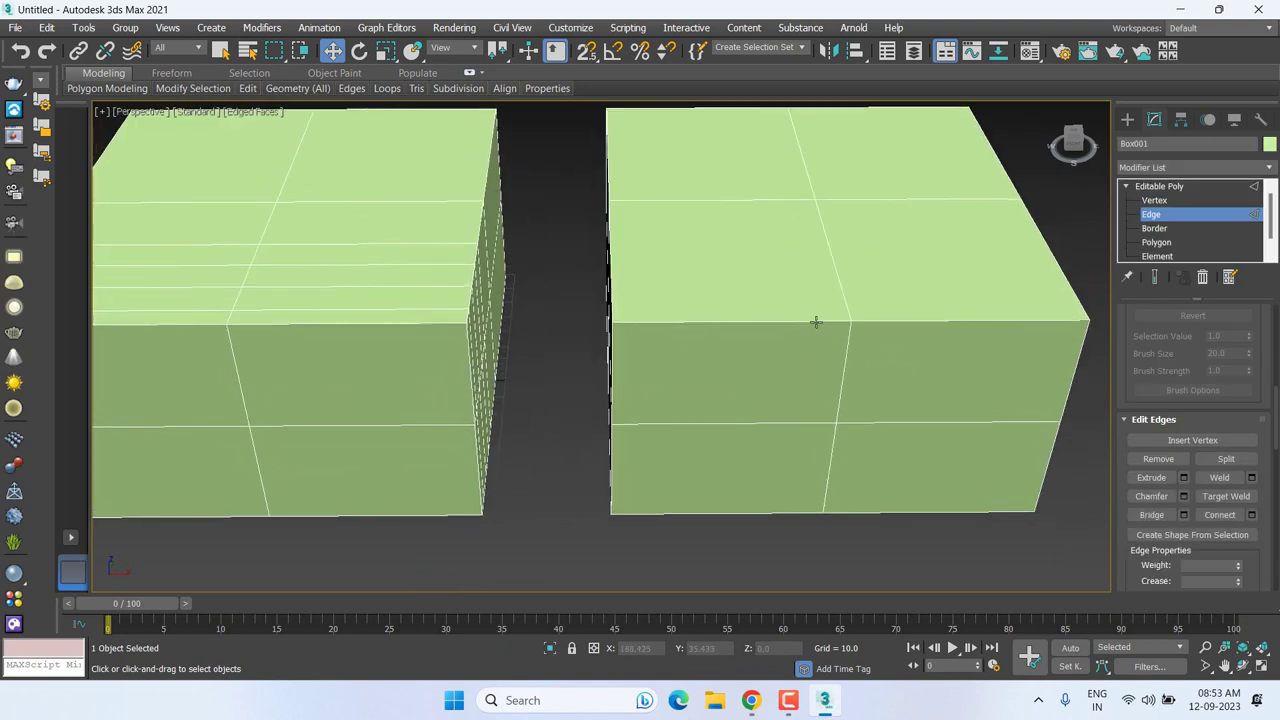
left_click(815, 322)
mouse_move(815, 322)
middle_mouse_down("alt")
mouse_move(728, 360)
mouse_move(745, 370)
middle_mouse_up("alt")
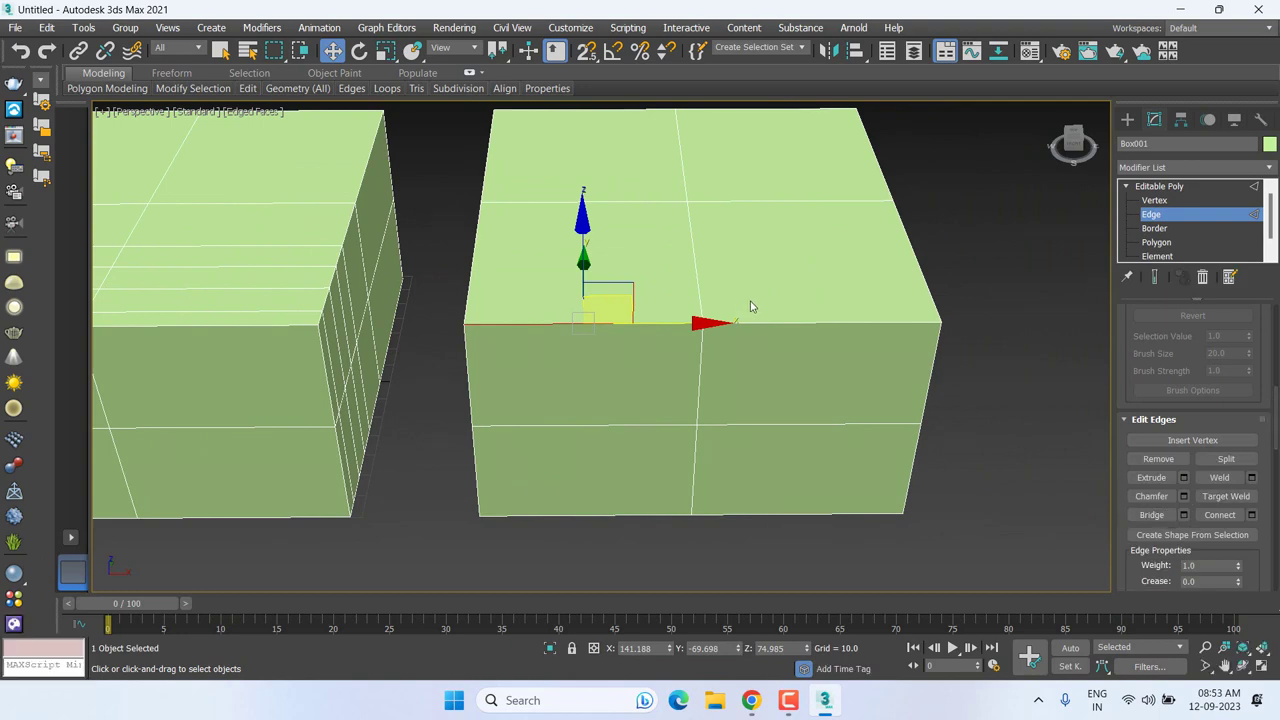
scroll(618, 309, "down", 2)
scroll(618, 309, "down", 2)
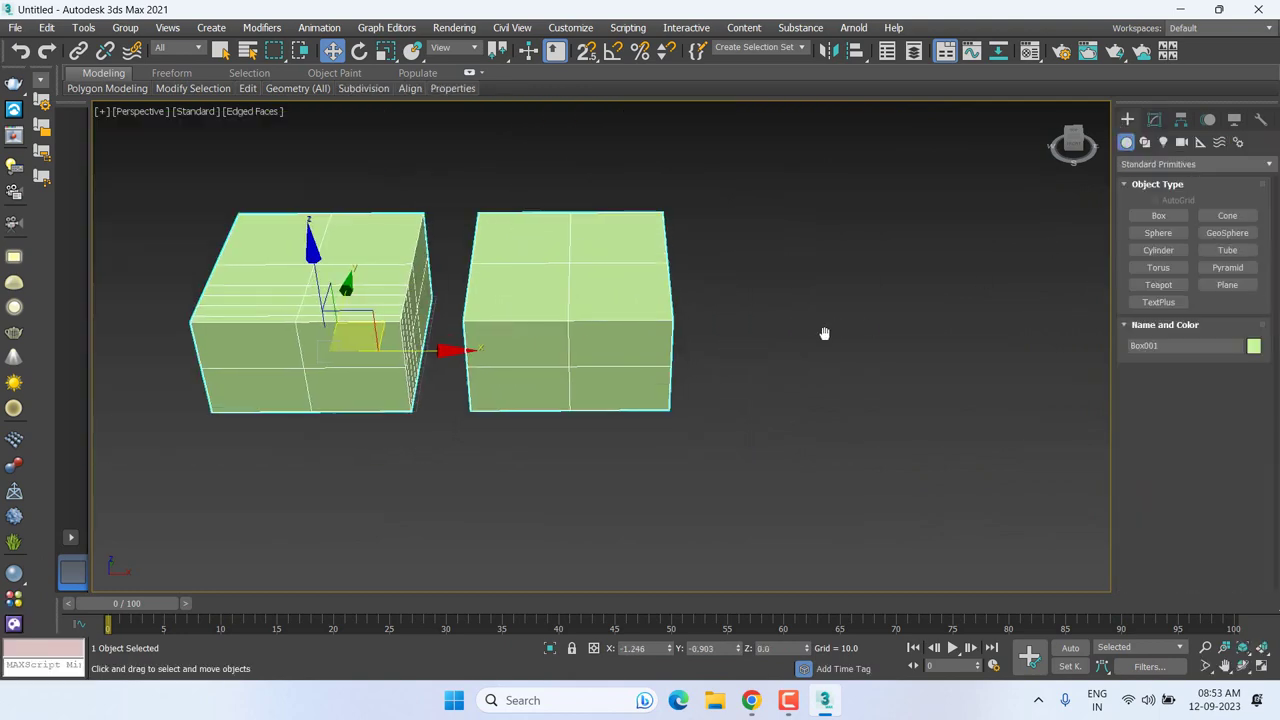
Step: In the Front view, draw a new thin box beside the existing boxes
middle_click_drag(823, 334, 783, 343)
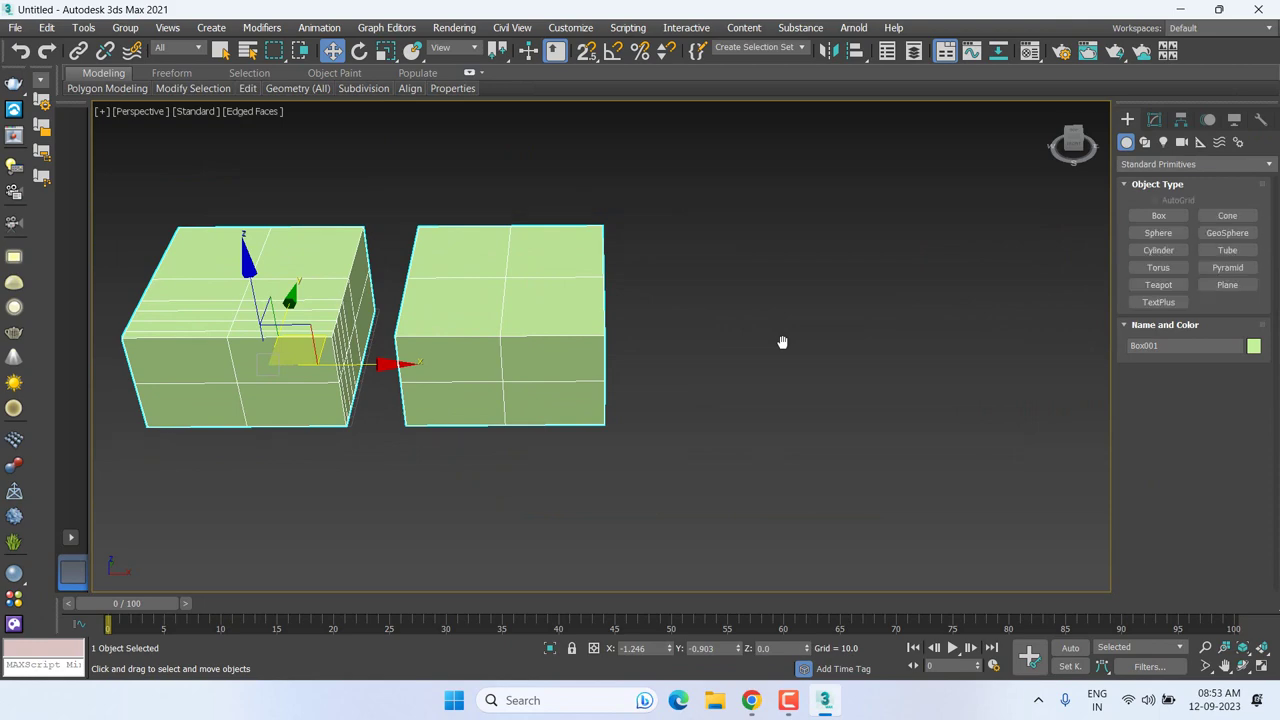
key("f")
middle_click_drag(906, 316, 489, 337)
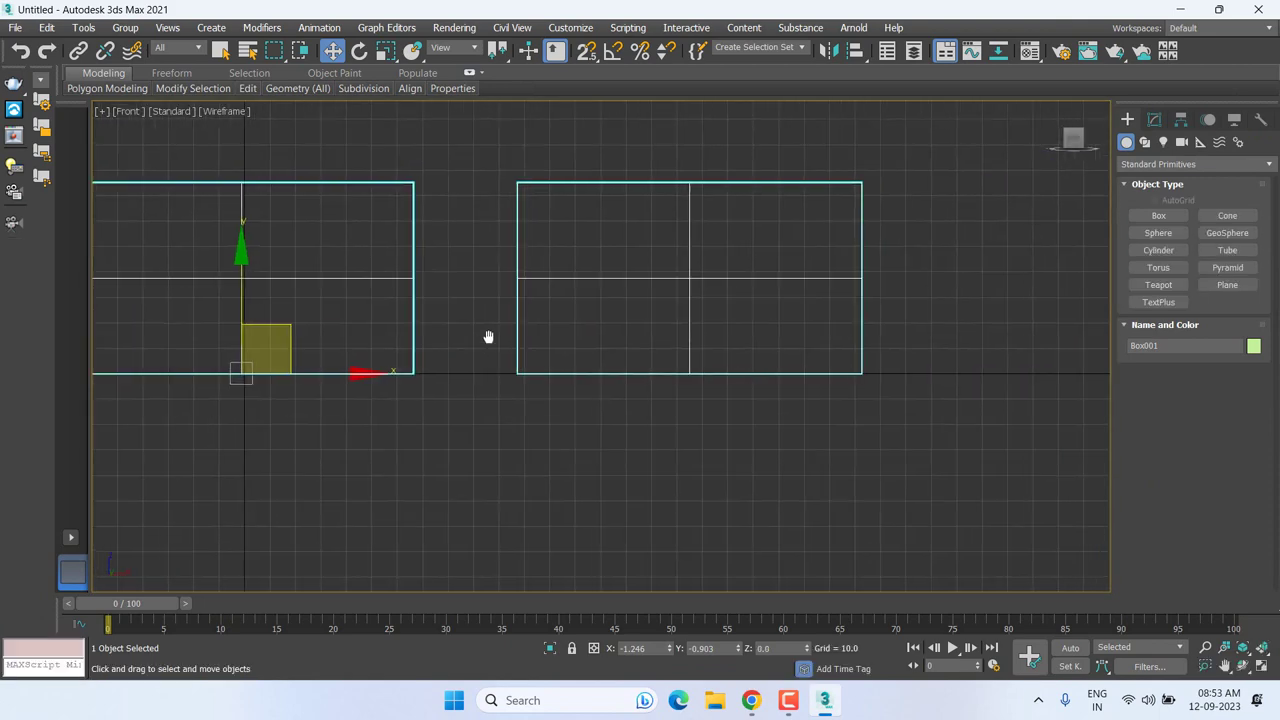
left_click(1157, 219)
scroll(823, 251, "down", 4)
middle_click_drag(823, 251, 686, 251)
mouse_move(680, 210)
left_mouse_down()
mouse_move(723, 343)
mouse_move(770, 377)
mouse_move(778, 350)
left_mouse_up()
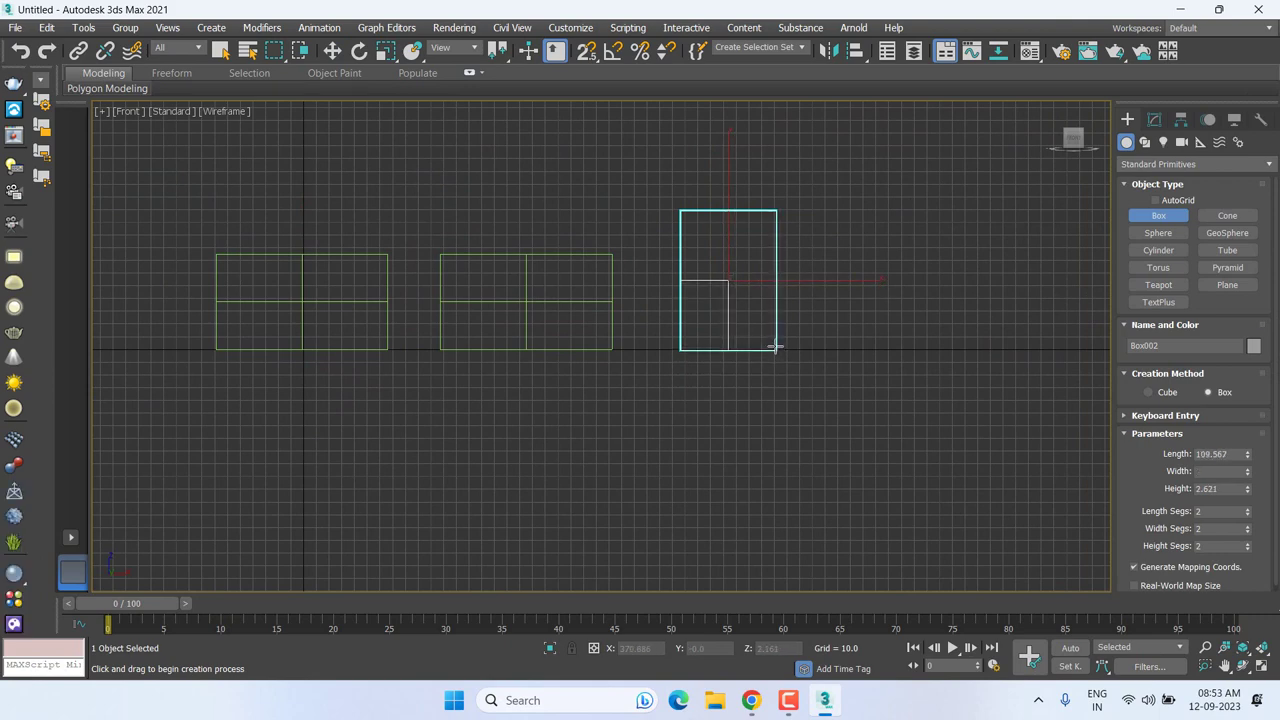
left_click(775, 347)
Step: In the Top view, set the new box's length and height segments to 1
key("w")
key("t")
key("z")
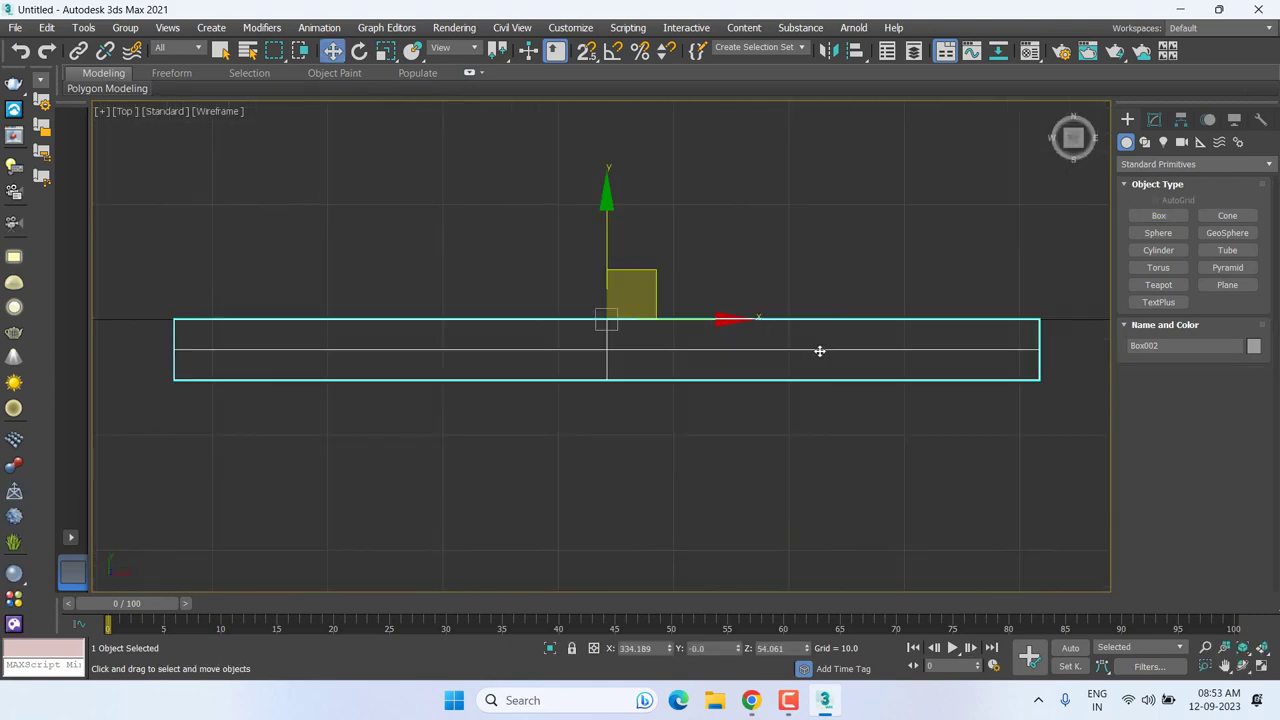
scroll(819, 351, "down", 3)
left_click(1154, 119)
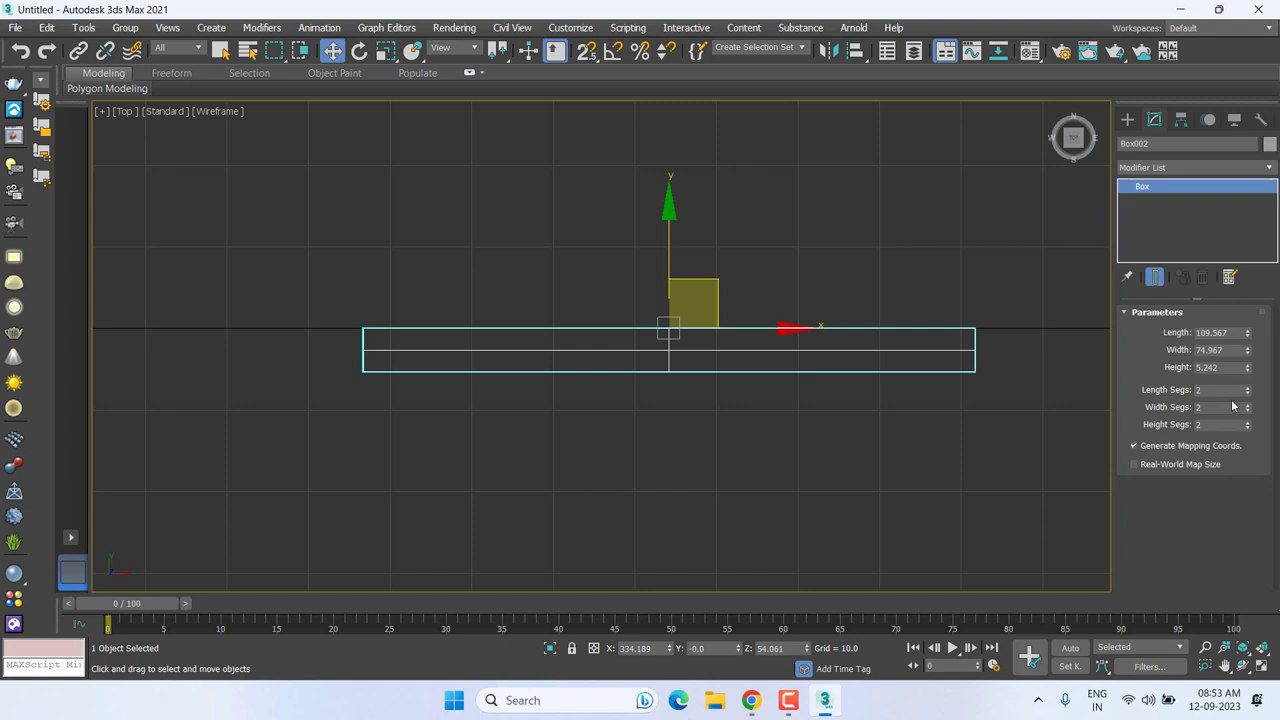
left_click(1247, 393)
left_click(1247, 428)
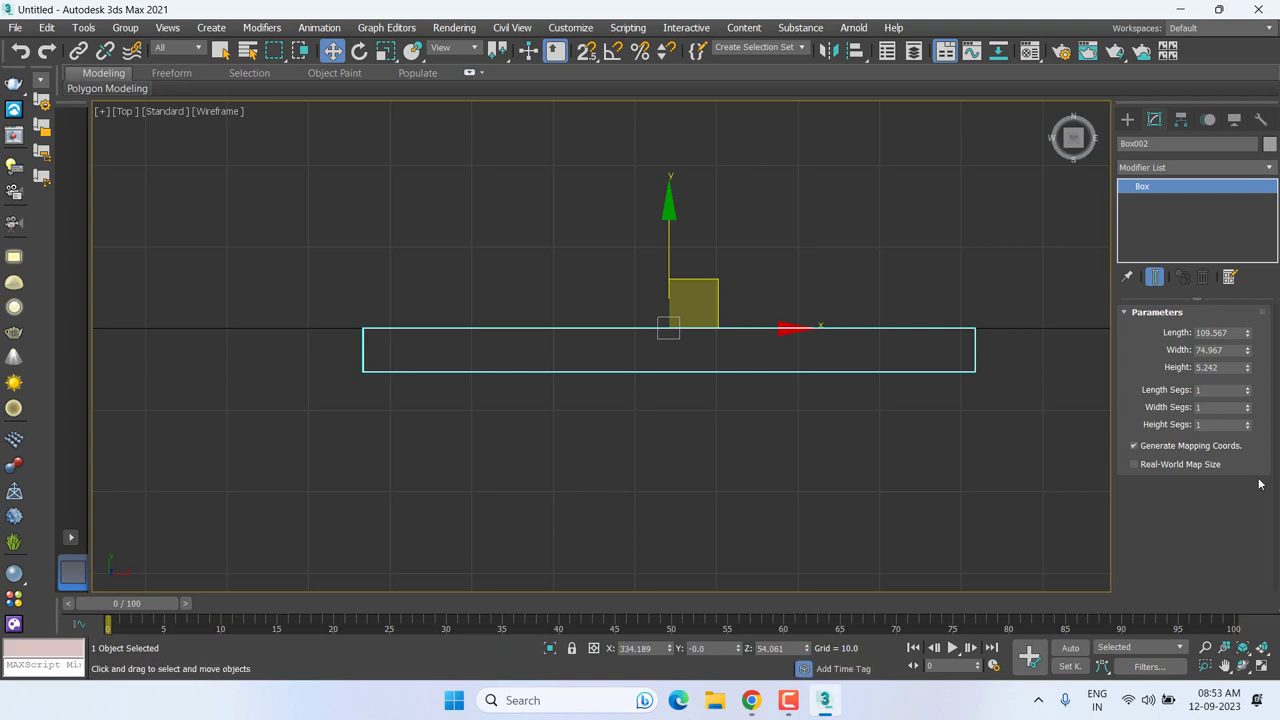
Step: Set the box height to 3.198, keeping width 74.967, and convert it to Editable Poly
middle_click_drag(611, 446, 583, 423)
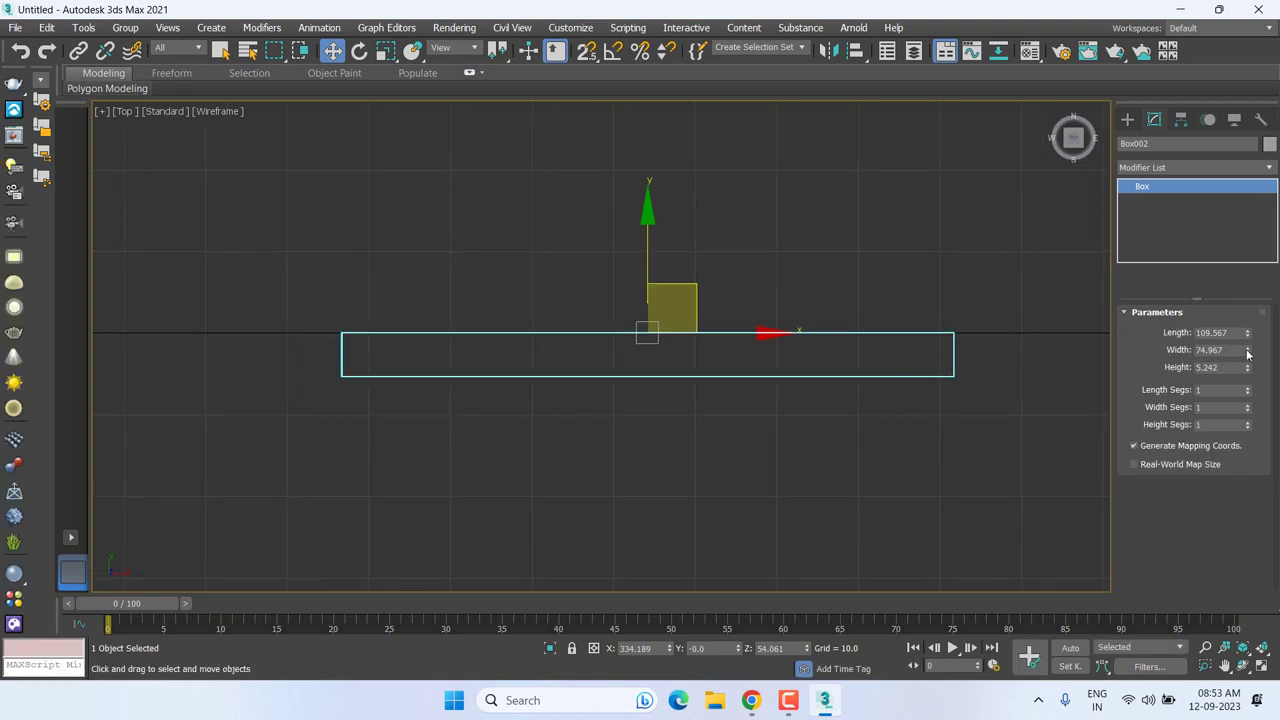
left_click_drag(1247, 352, 1249, 366)
key("ctrl+z")
left_click_drag(1250, 368, 1250, 392)
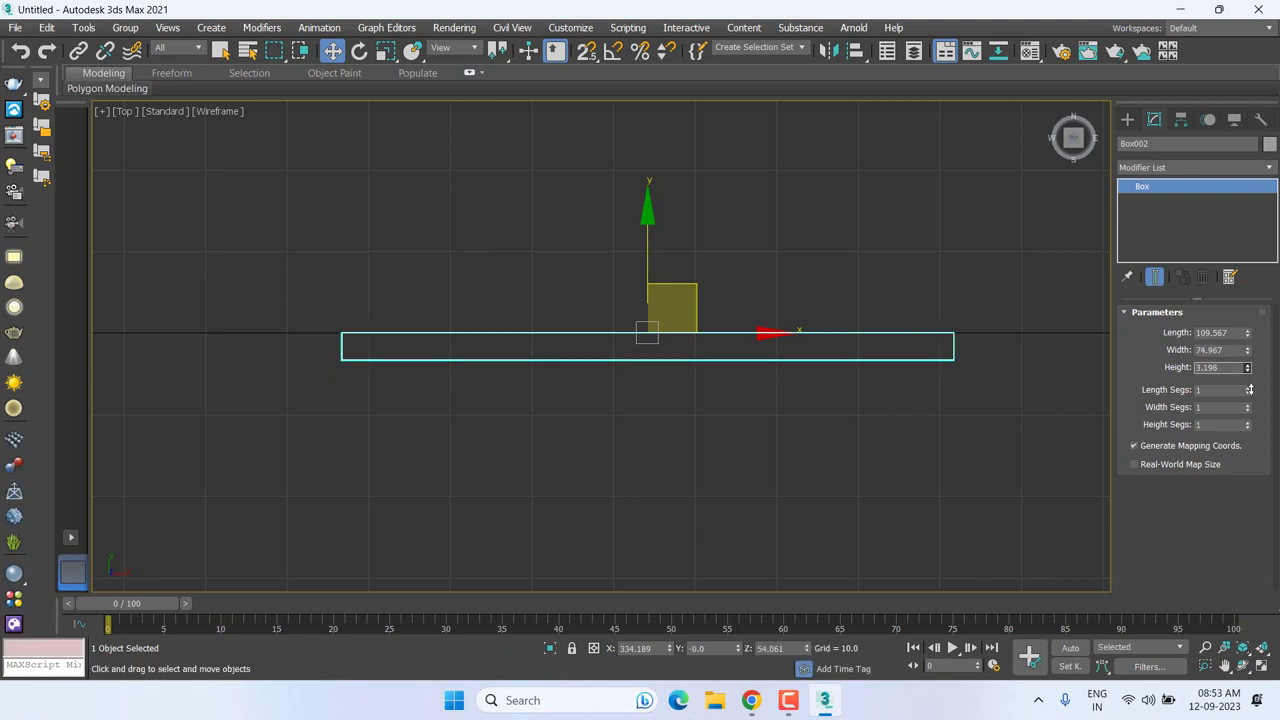
right_click(564, 378)
mouse_move(595, 556)
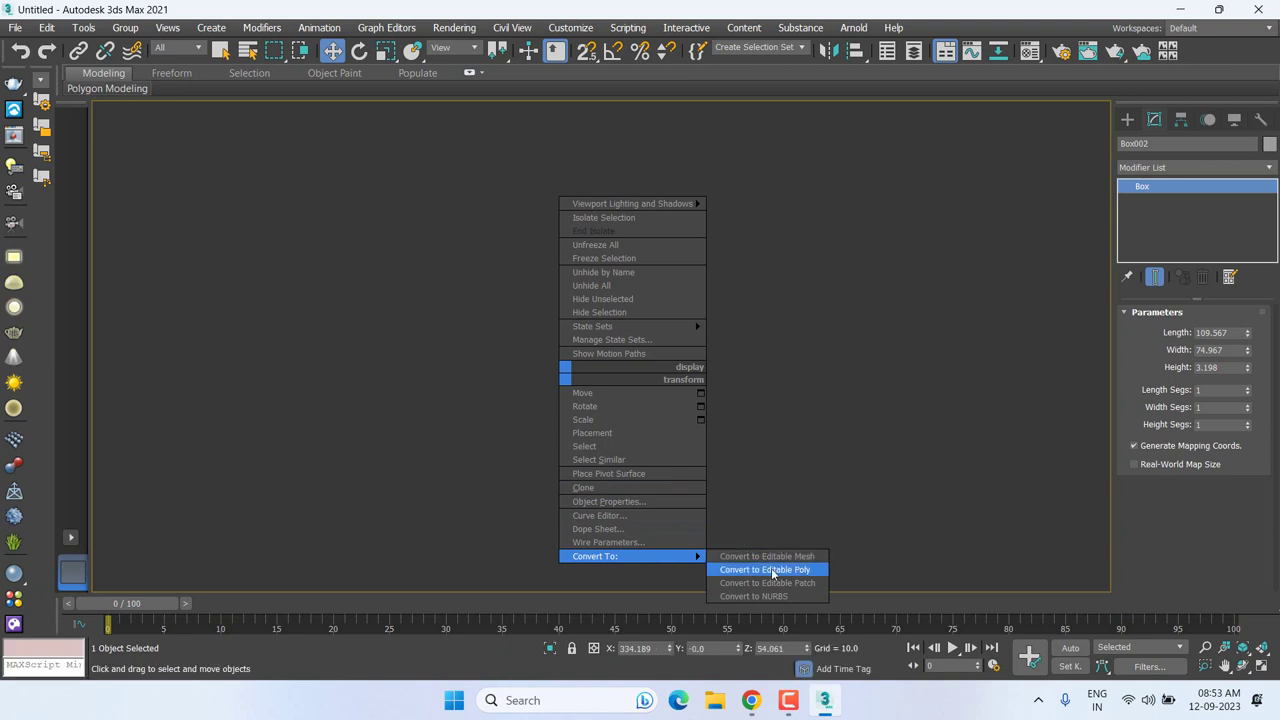
left_click(770, 569)
middle_click_drag(640, 378, 645, 388)
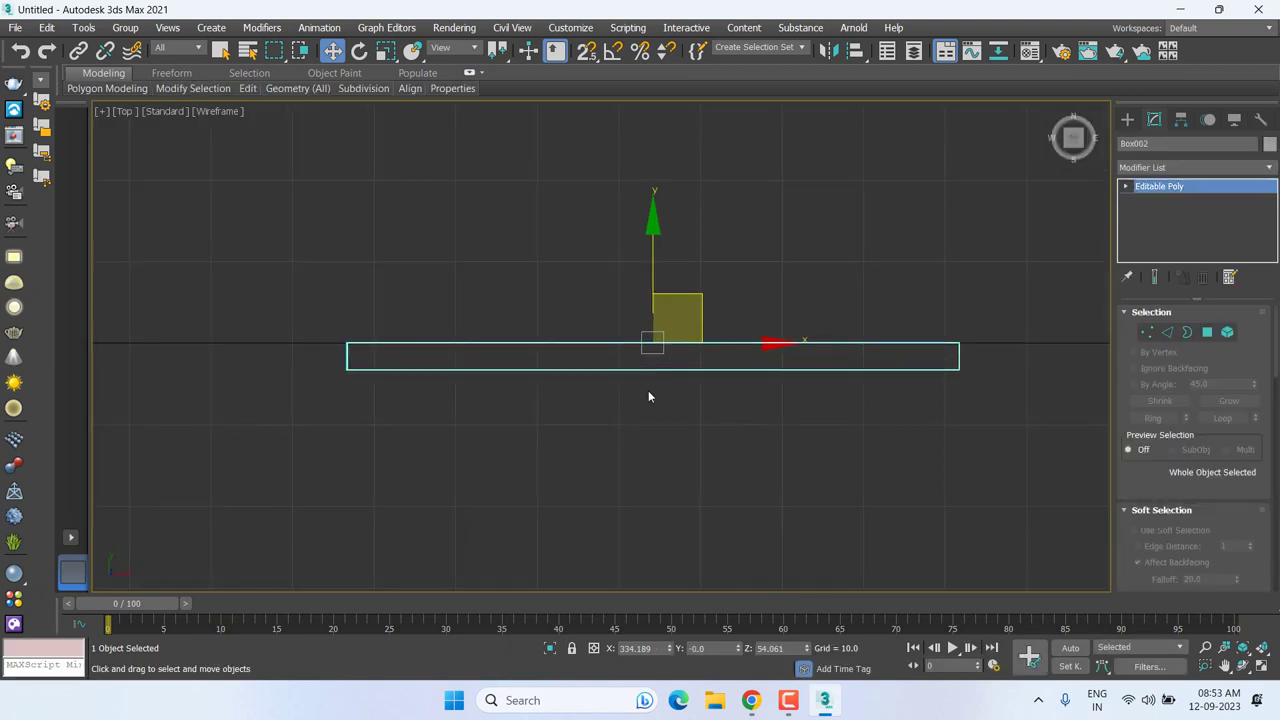
Step: Frame the slab in Perspective and enter the Editable Poly Edge sub-object level
key("p")
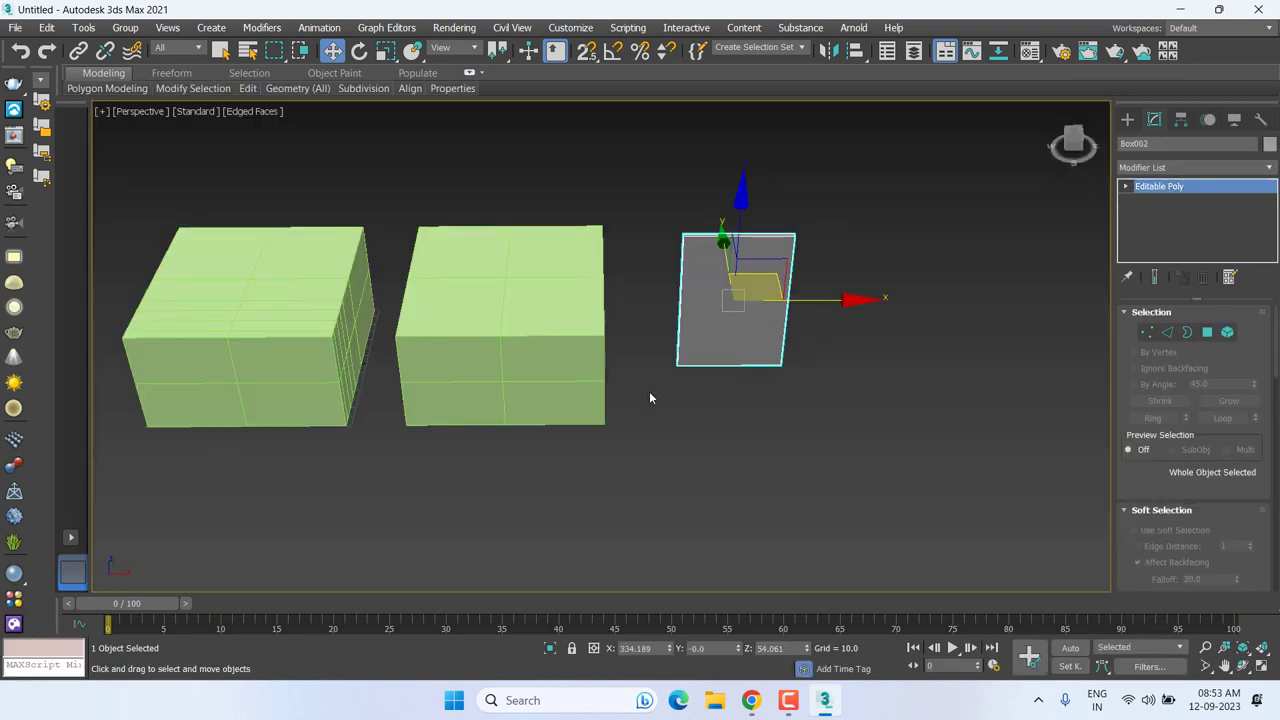
key("z")
middle_click_drag(711, 389, 737, 394, "alt")
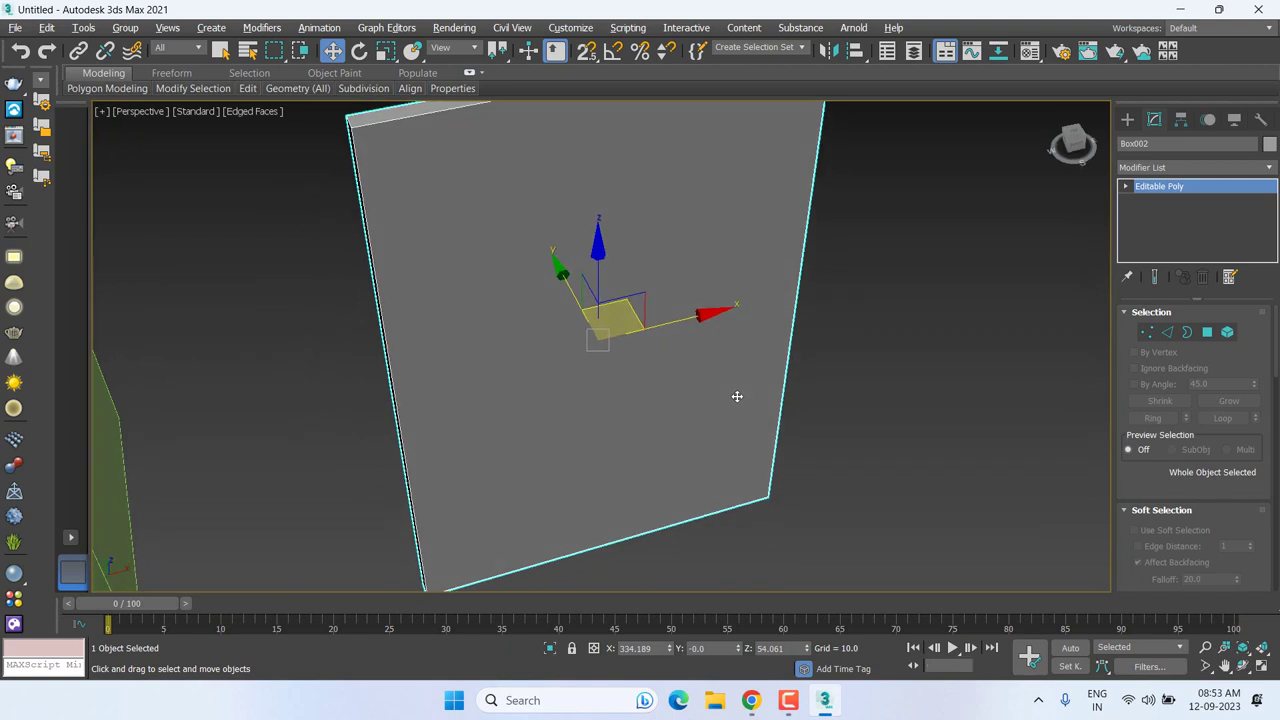
left_click(1126, 187)
left_click(1152, 215)
mouse_move(354, 200)
middle_mouse_down("alt")
mouse_move(514, 297)
mouse_move(552, 180)
middle_mouse_up("alt")
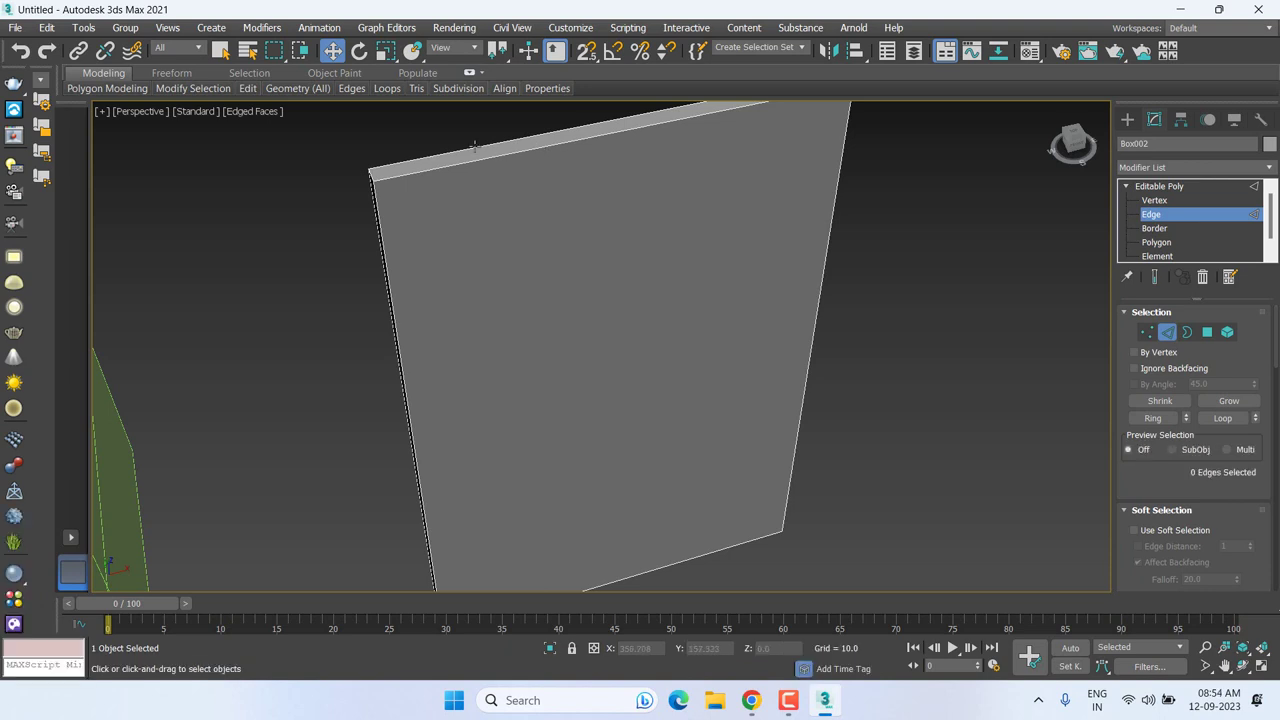
Step: Select the slab's long top edge, trying Ring then undoing back to the single edge
left_click(427, 169)
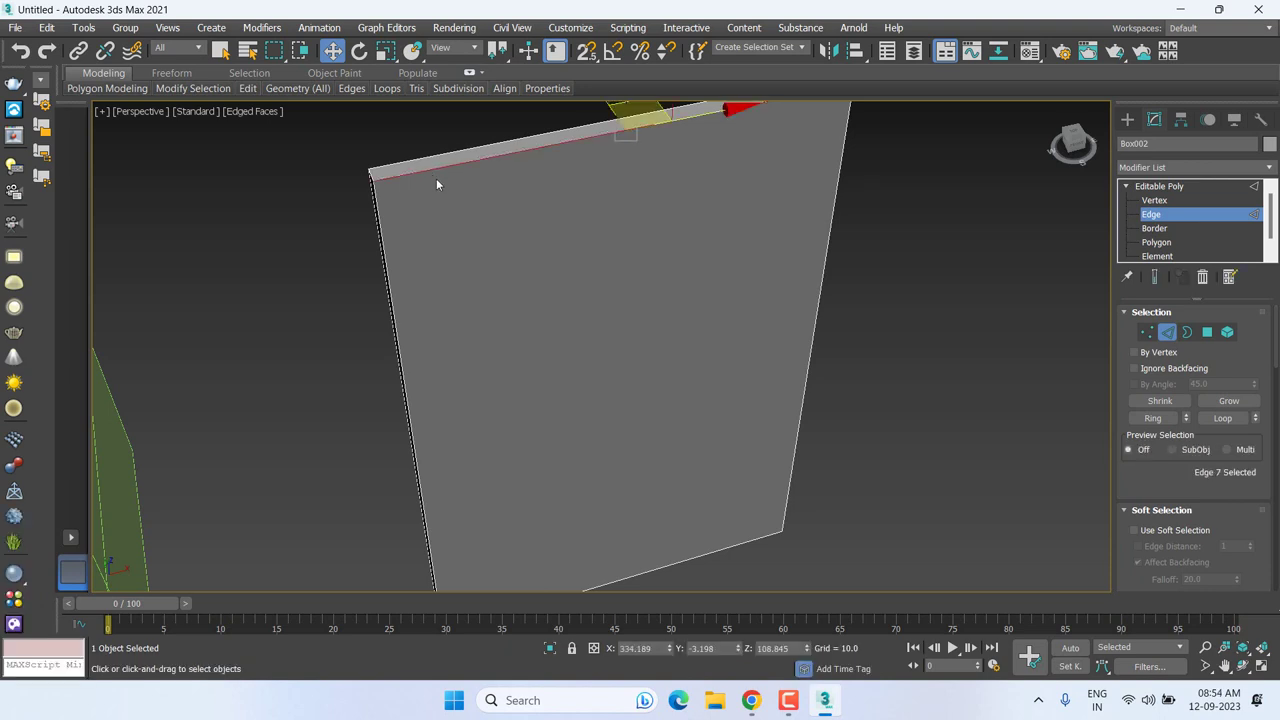
middle_click_drag(464, 189, 497, 252)
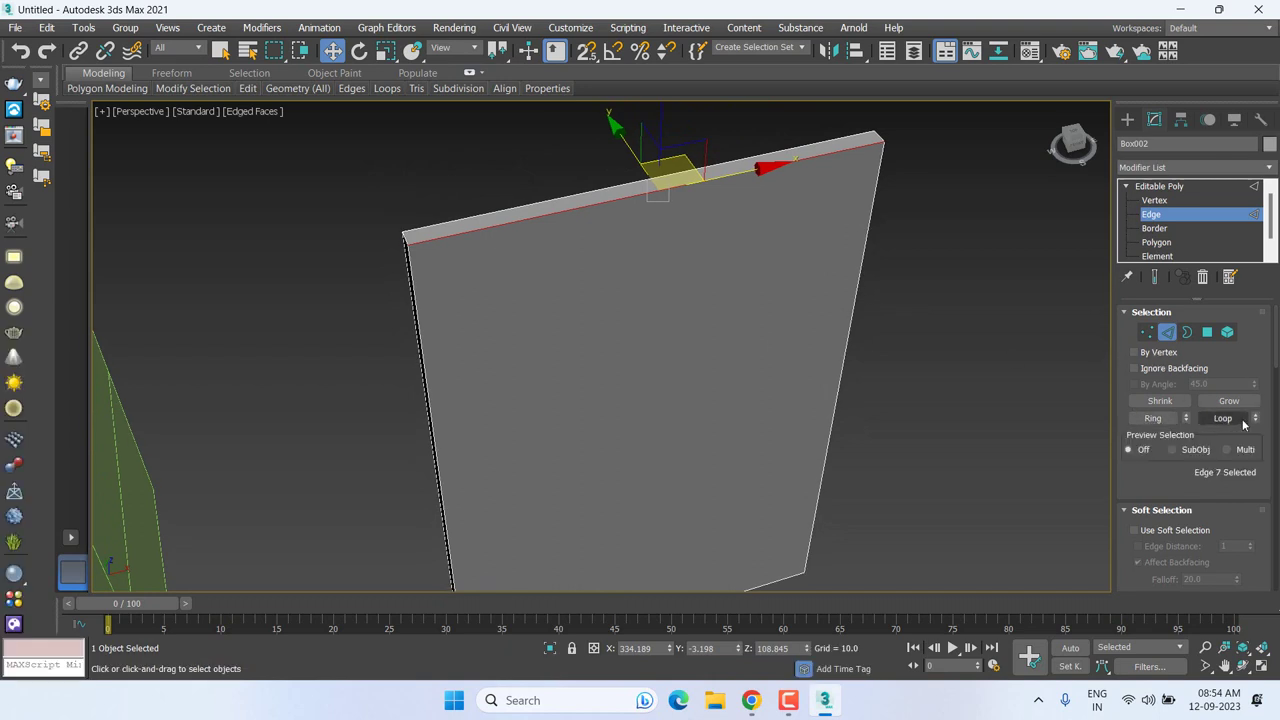
left_click(1174, 422)
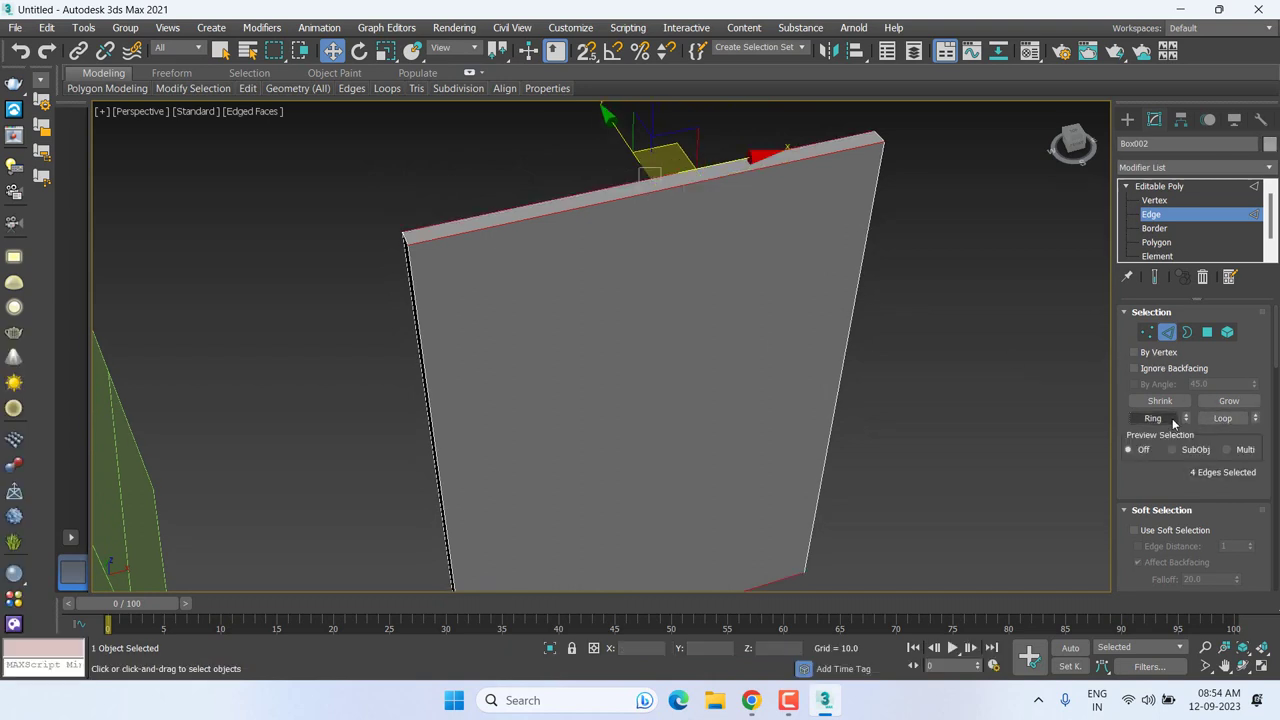
key("ctrl+z")
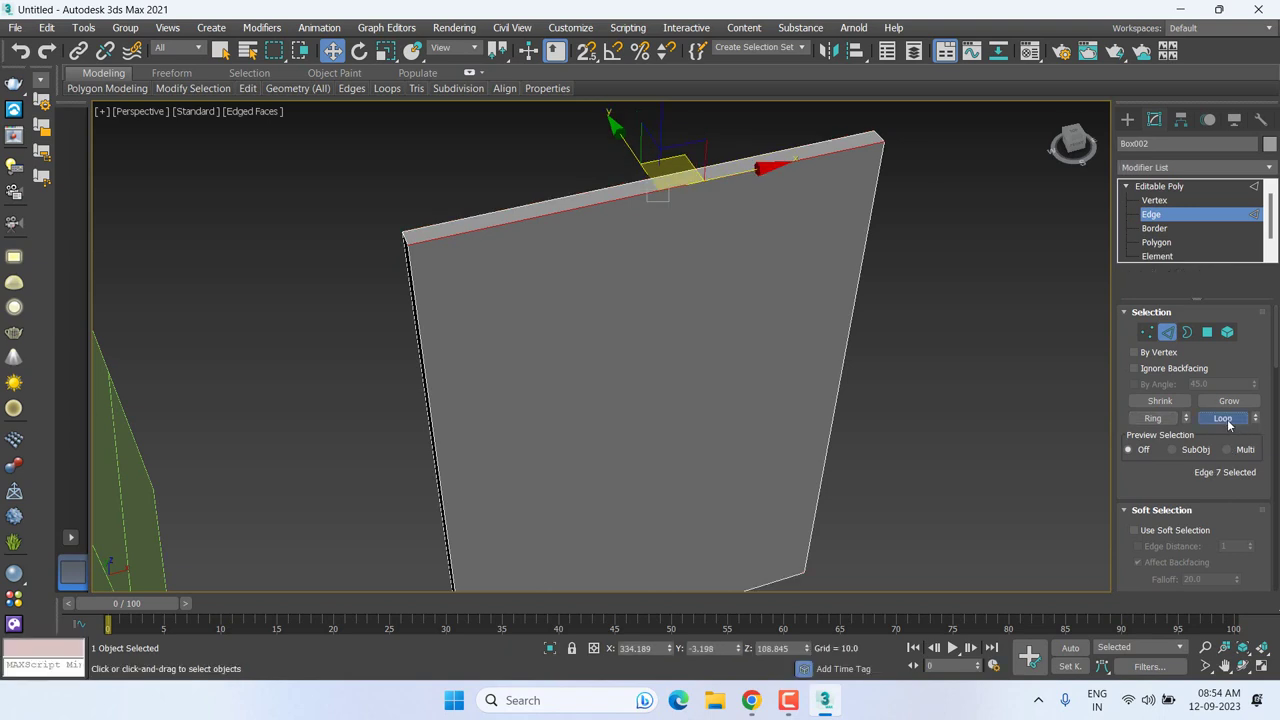
mouse_move(626, 278)
middle_mouse_down()
mouse_move(786, 263)
mouse_move(802, 309)
mouse_move(851, 271)
middle_mouse_up()
scroll(853, 272, "down", 2)
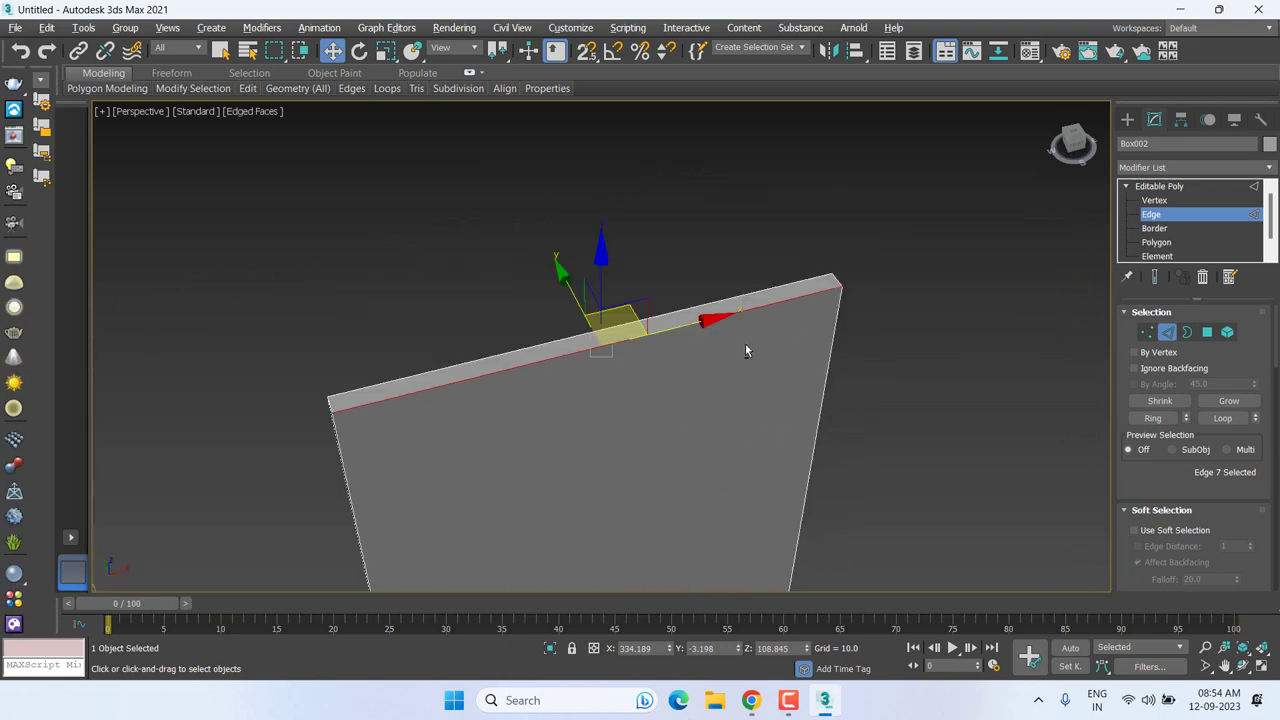
mouse_move(745, 350)
middle_mouse_down("alt")
mouse_move(806, 320)
mouse_move(890, 364)
middle_mouse_up("alt")
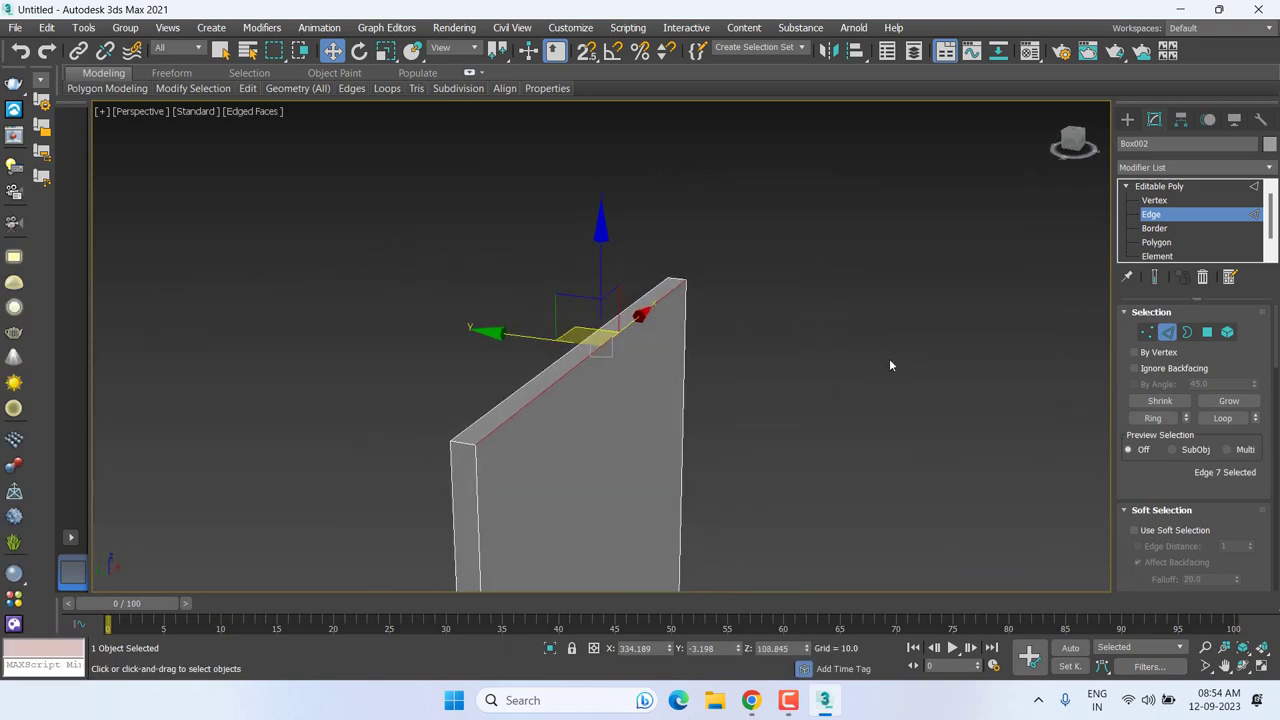
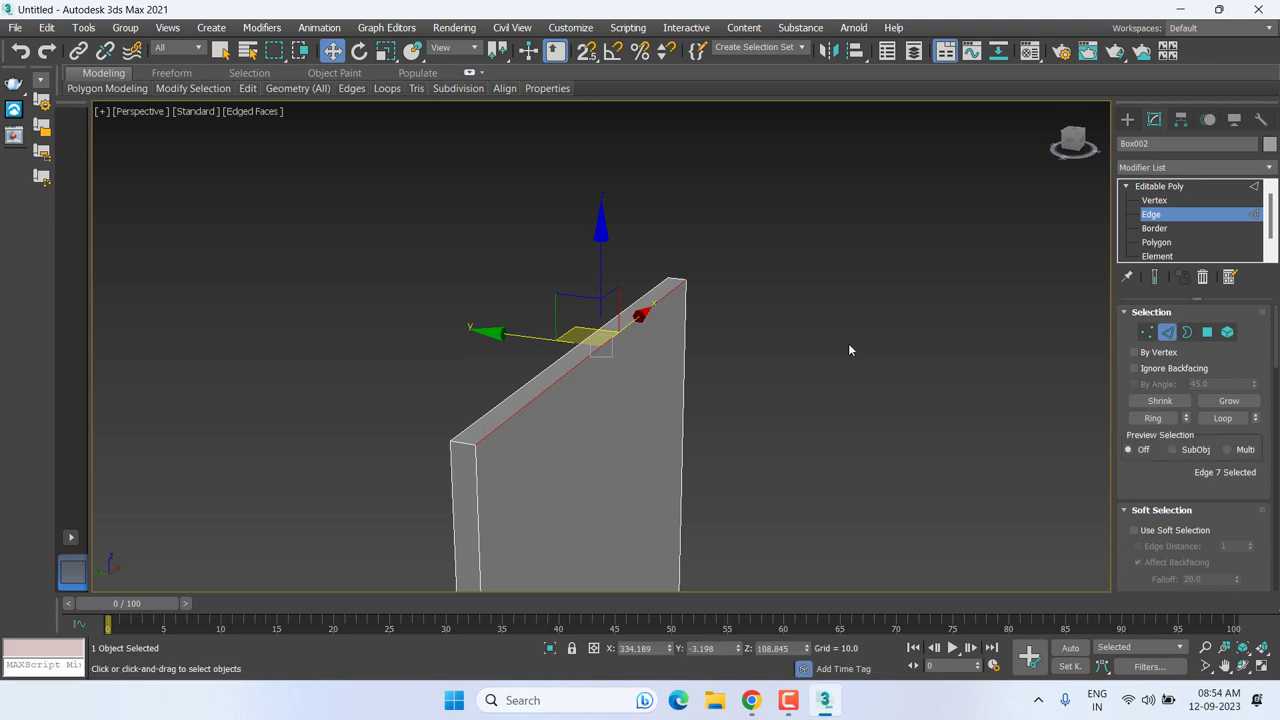
Step: Orbit over the thin panel and pick its corner and long top edges
left_click(461, 443)
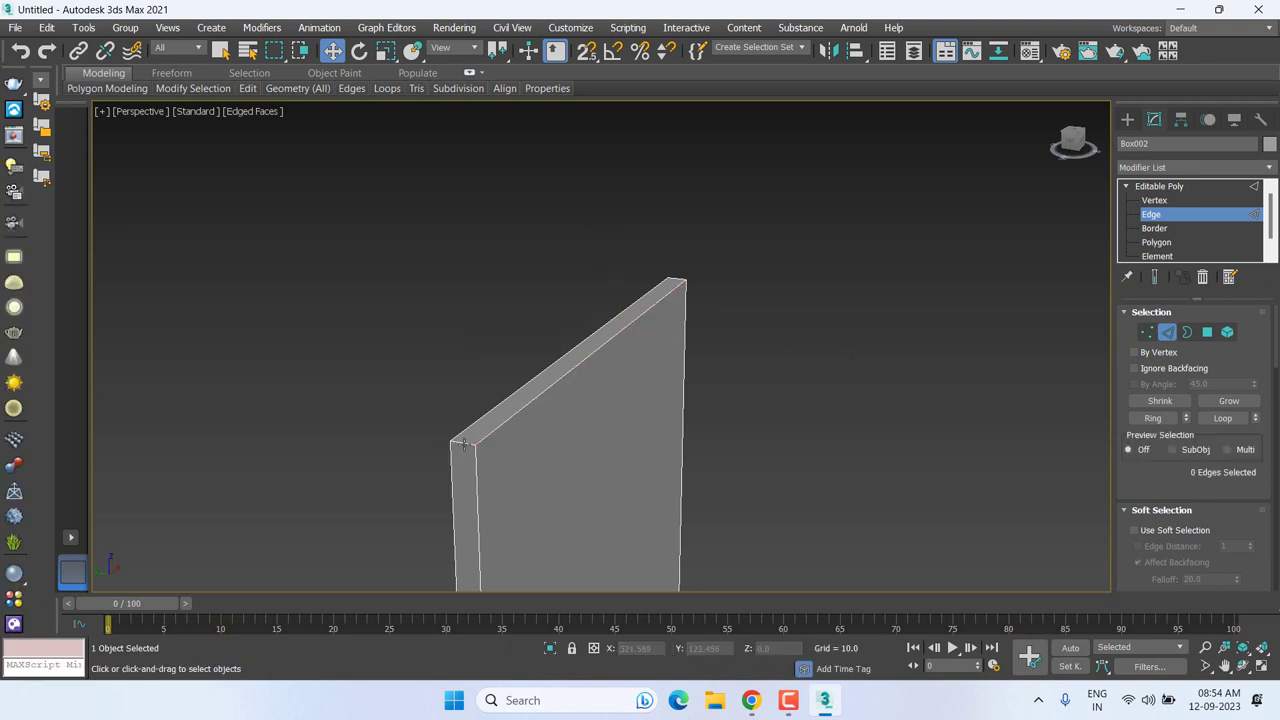
left_click(463, 441)
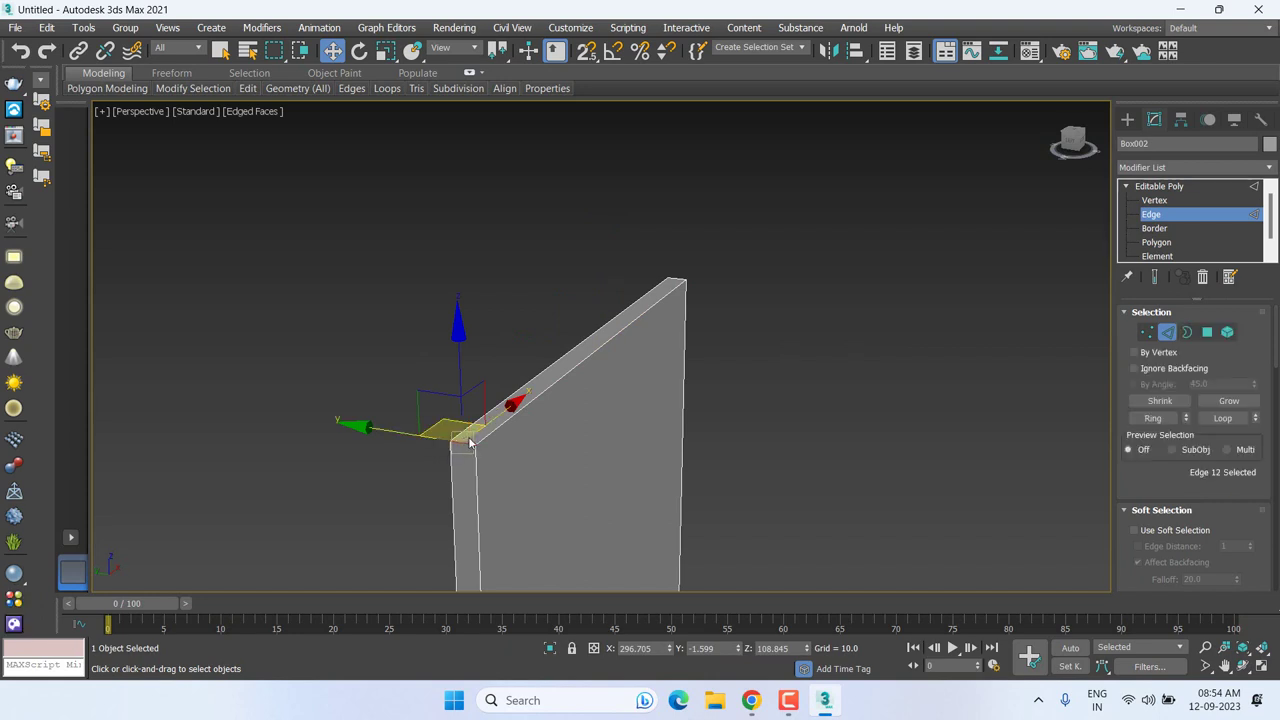
middle_click_drag(470, 443, 541, 369, "alt")
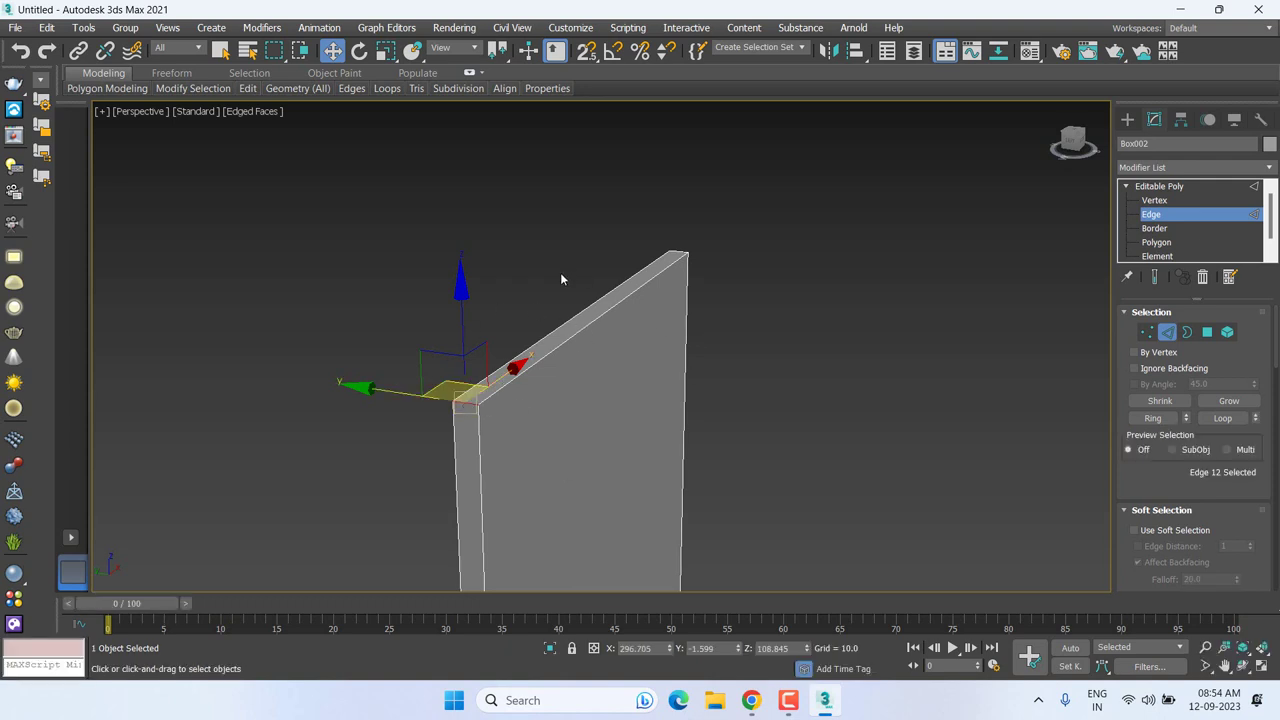
middle_click_drag(695, 318, 683, 246, "alt")
left_click(550, 230)
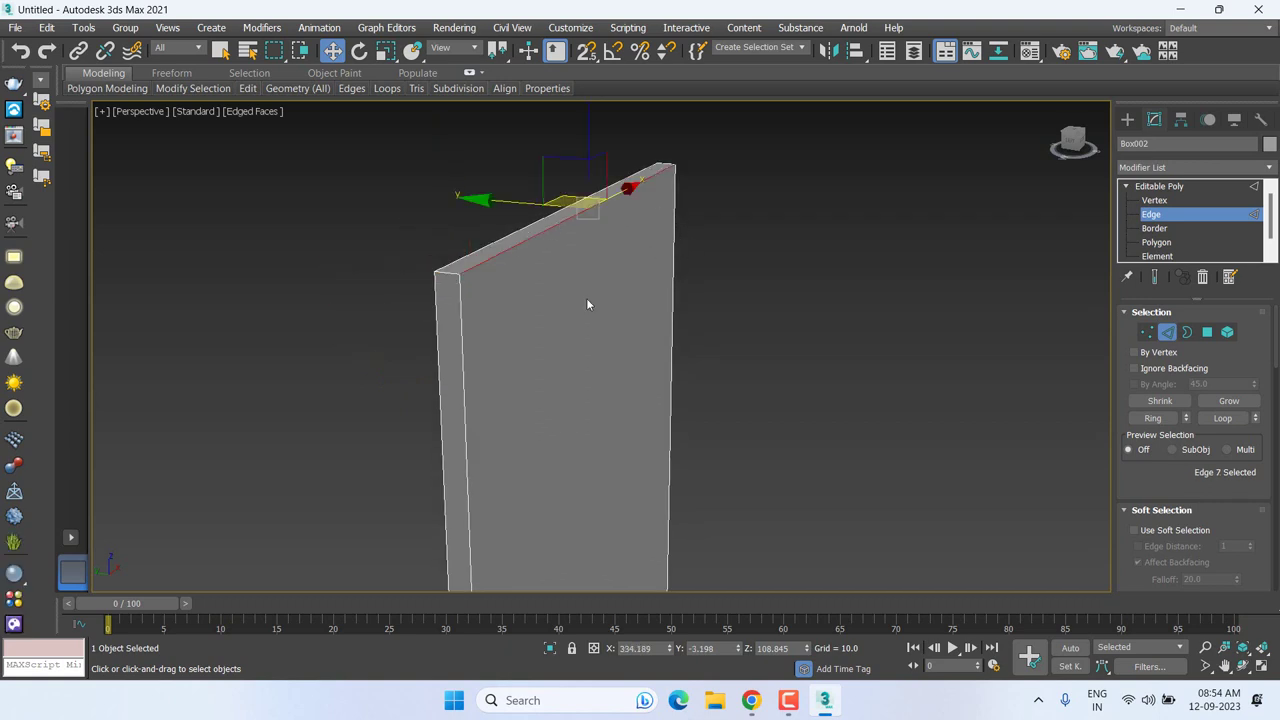
Step: Window-select the four side edges in Top view, then return to a shaded Perspective view
key("t")
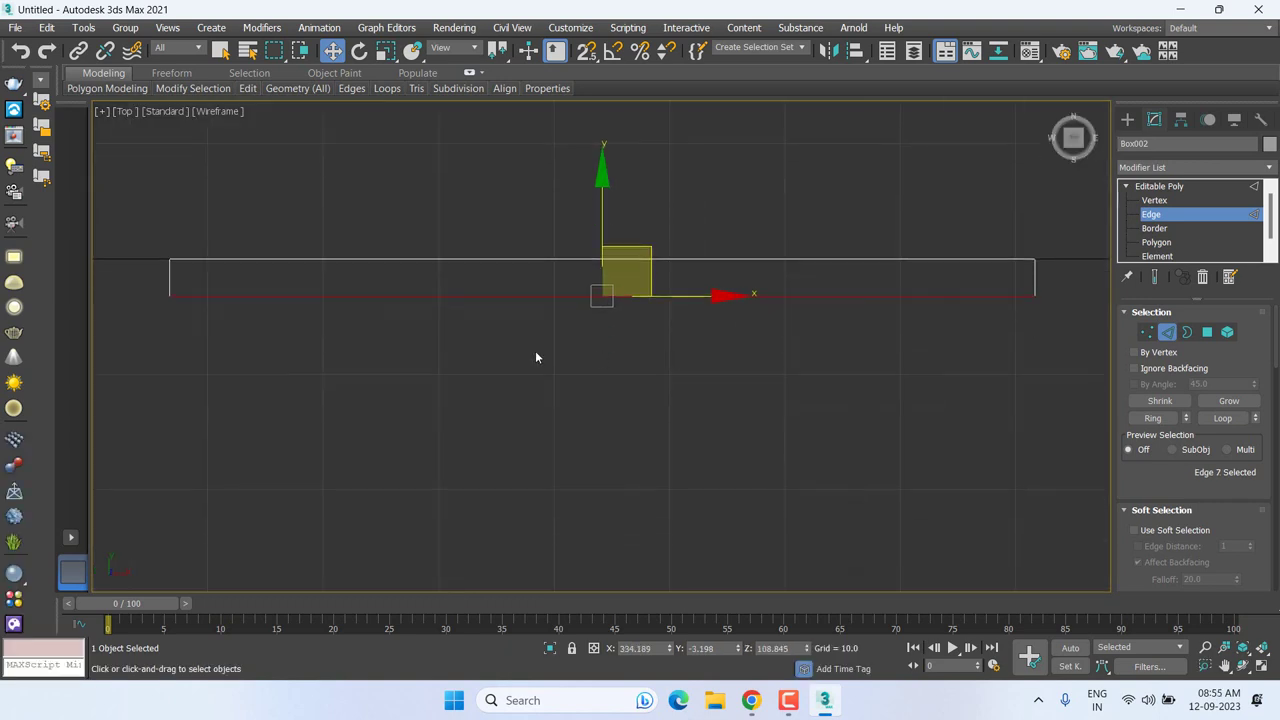
left_click_drag(228, 368, 1078, 302)
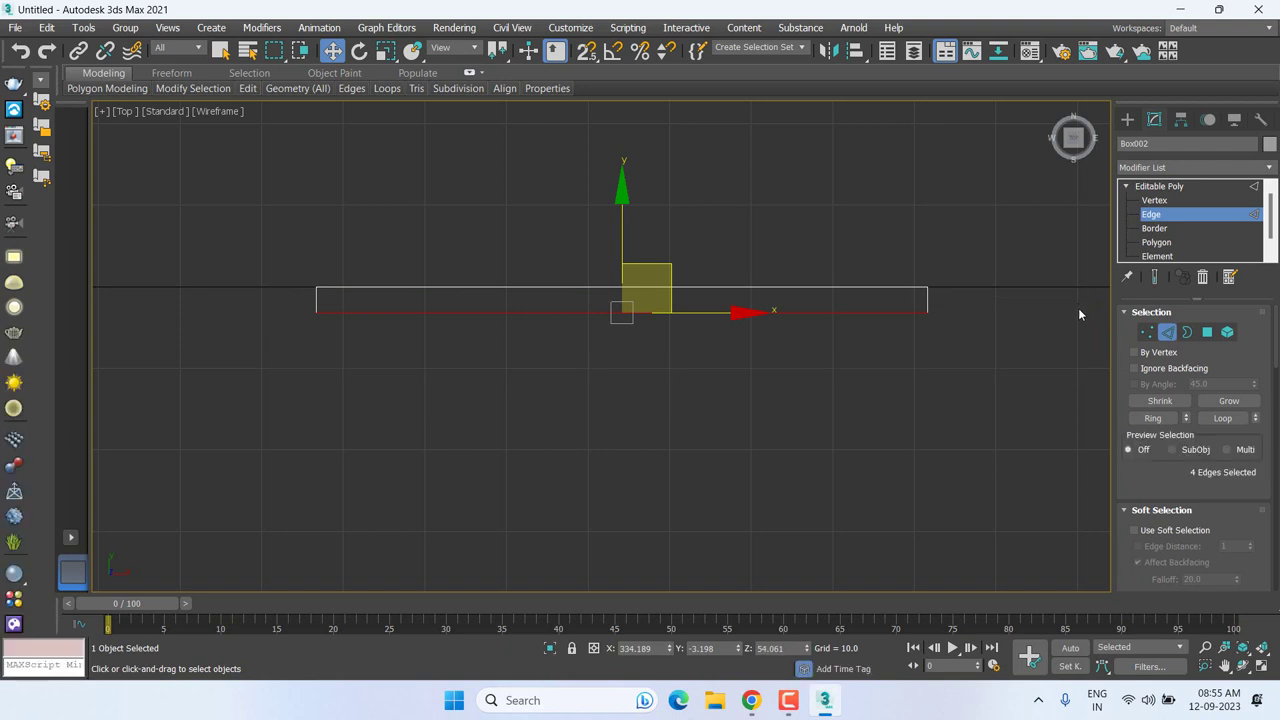
middle_click_drag(991, 331, 983, 345)
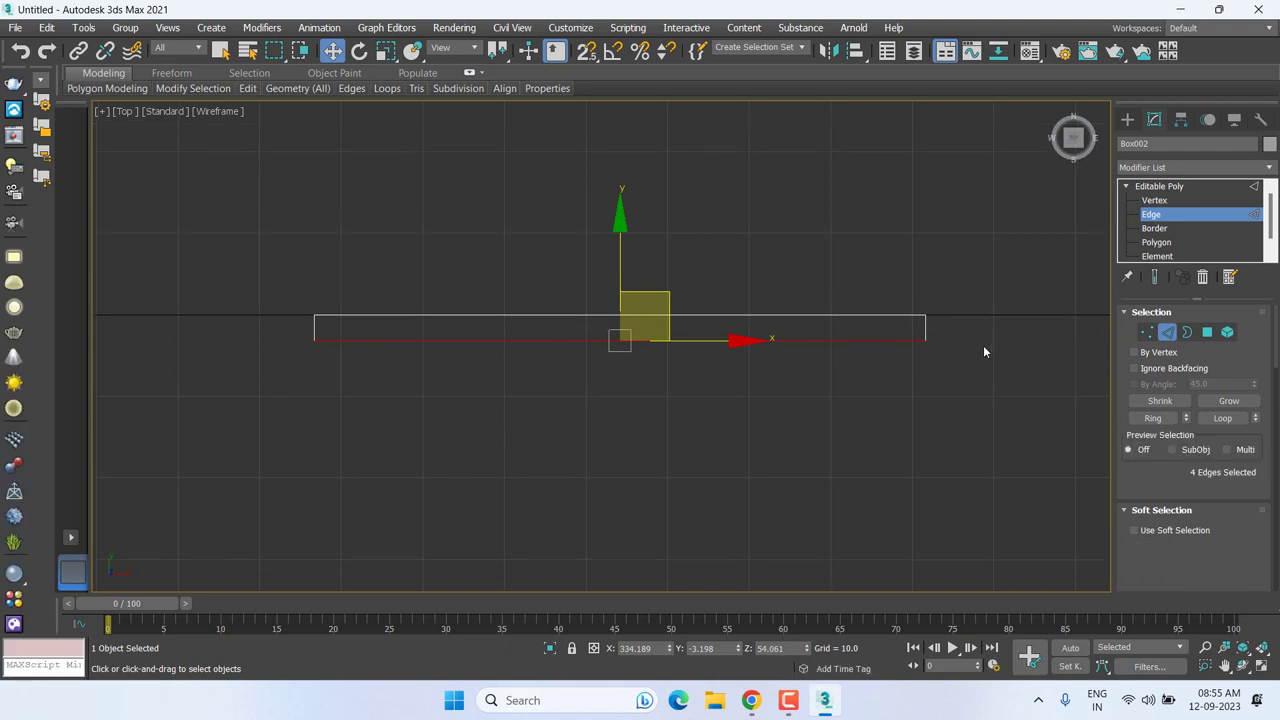
scroll(717, 368, "up", 2)
middle_click_drag(717, 368, 789, 318, "alt")
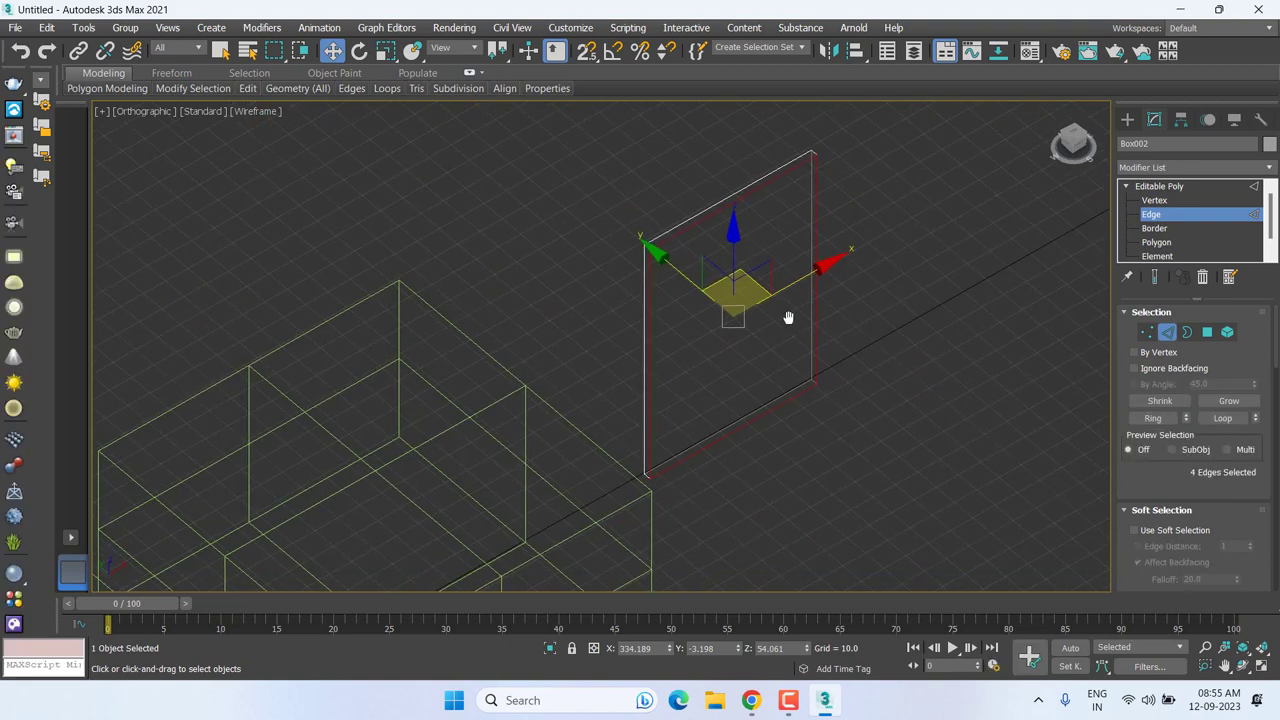
middle_click_drag(716, 301, 718, 324)
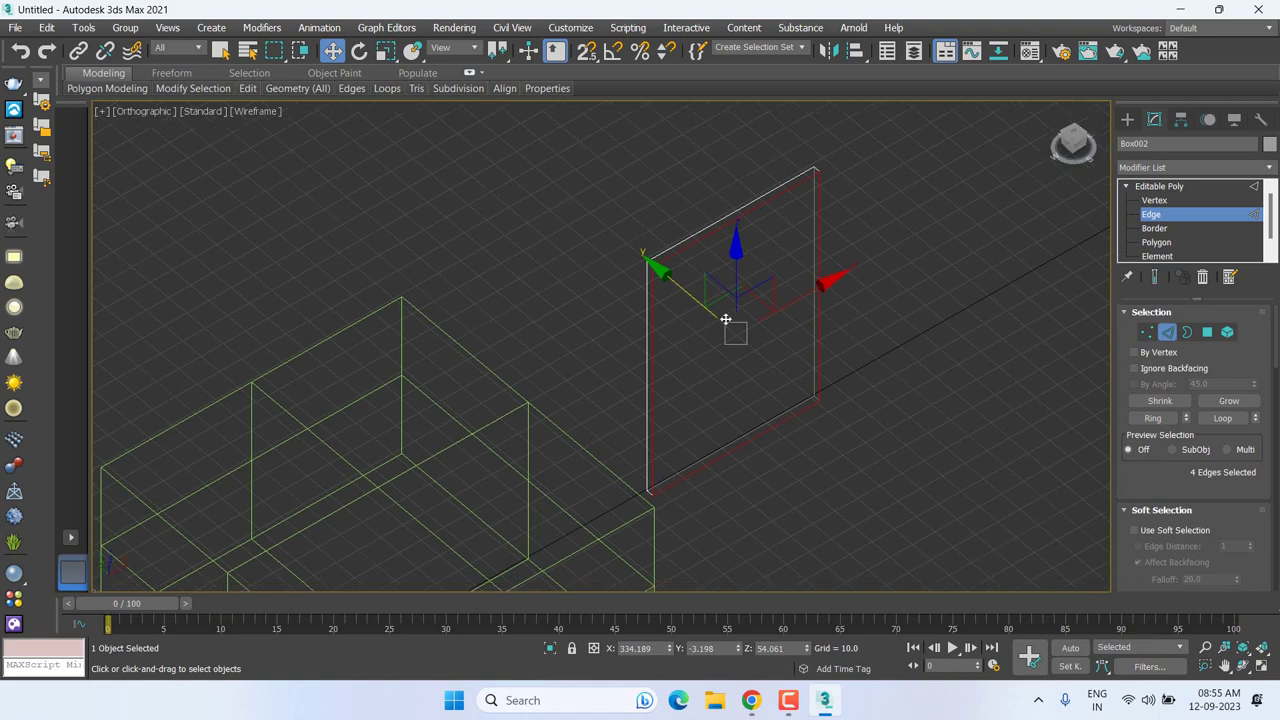
mouse_move(718, 325)
middle_mouse_down("alt")
mouse_move(703, 334)
mouse_move(737, 349)
mouse_move(720, 386)
mouse_move(740, 395)
middle_mouse_up("alt")
key("p")
key("F3")
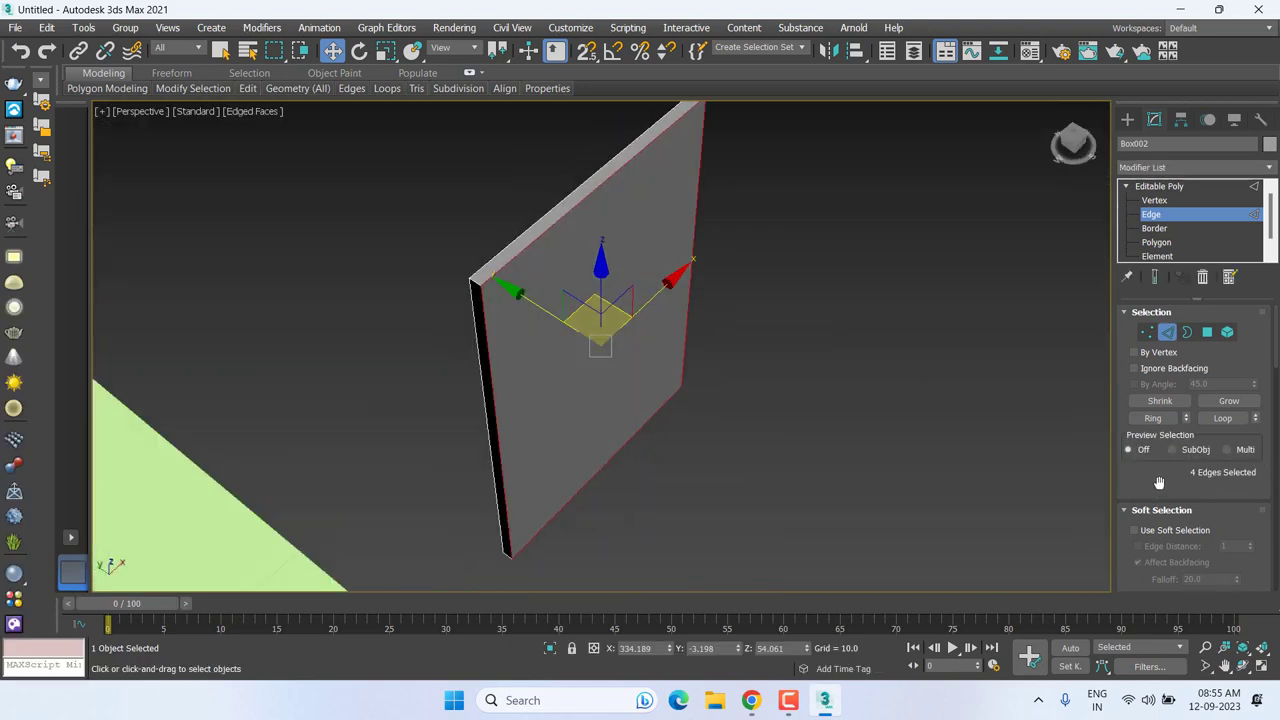
Step: Chamfer the four selected panel edges with Amount 0.566 and 4 segments
scroll(1159, 483, "down", 3)
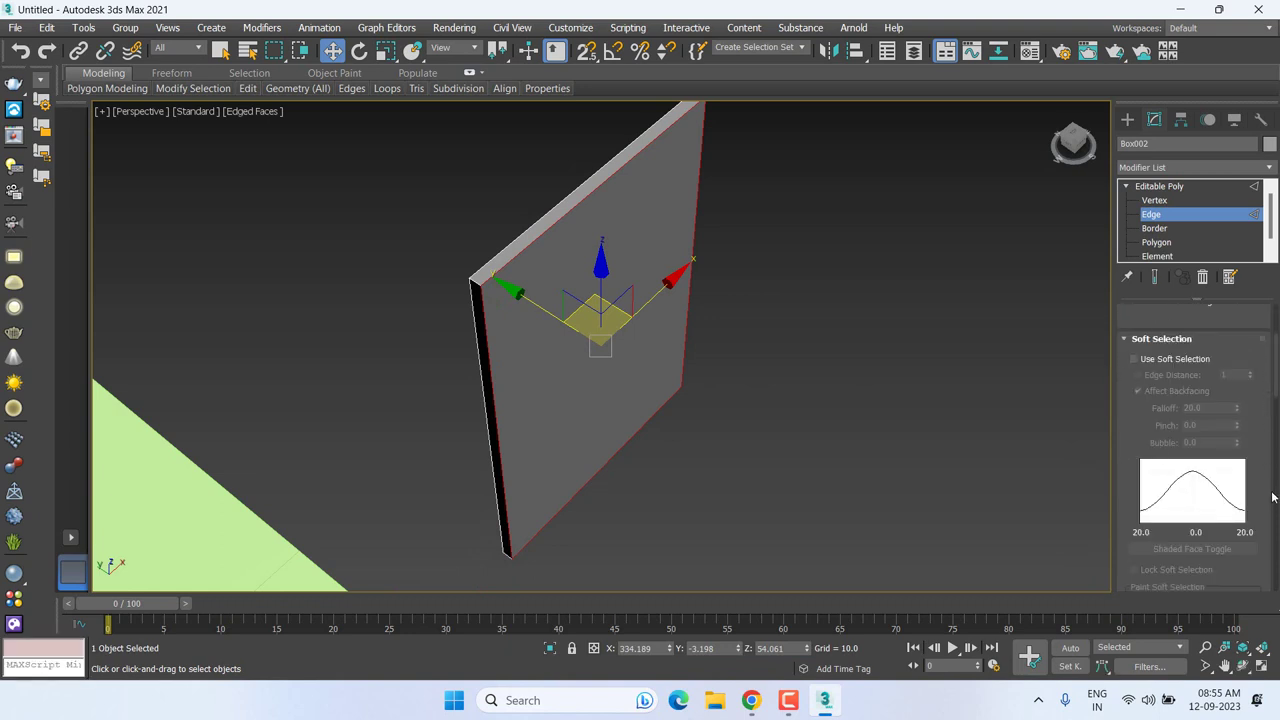
scroll(1268, 495, "down", 2)
scroll(1220, 510, "down", 3)
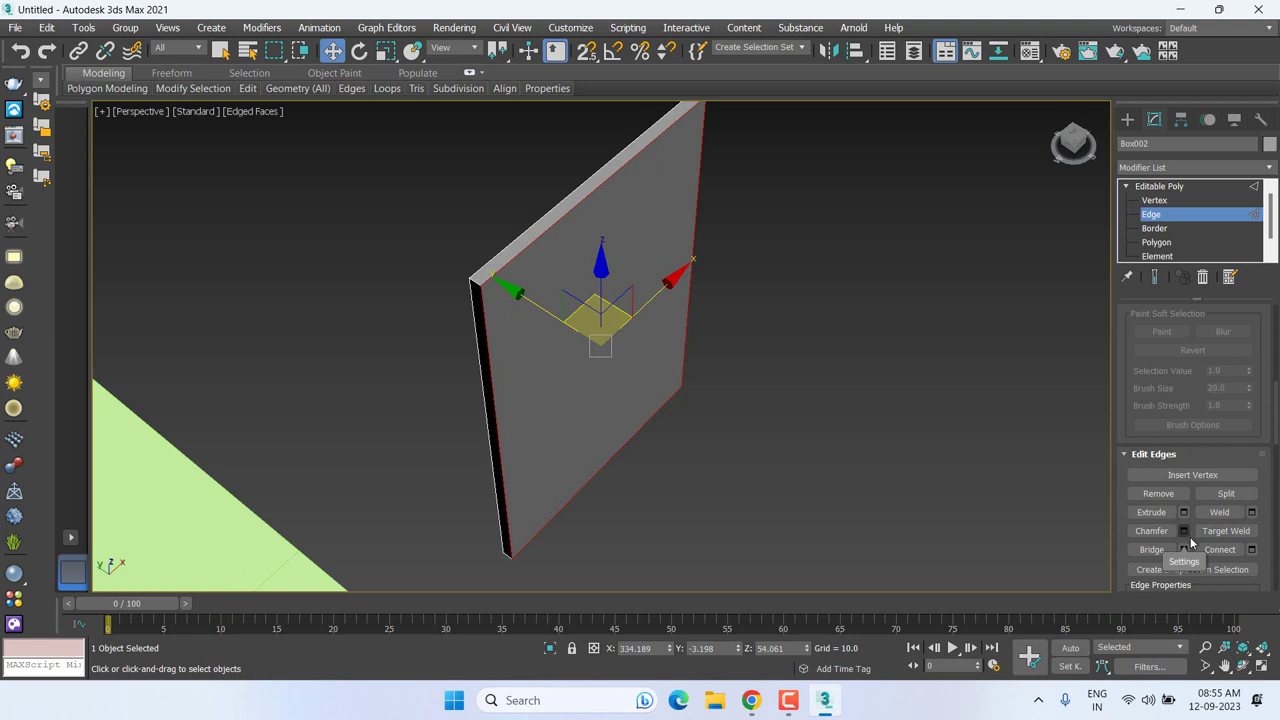
left_click(1183, 532)
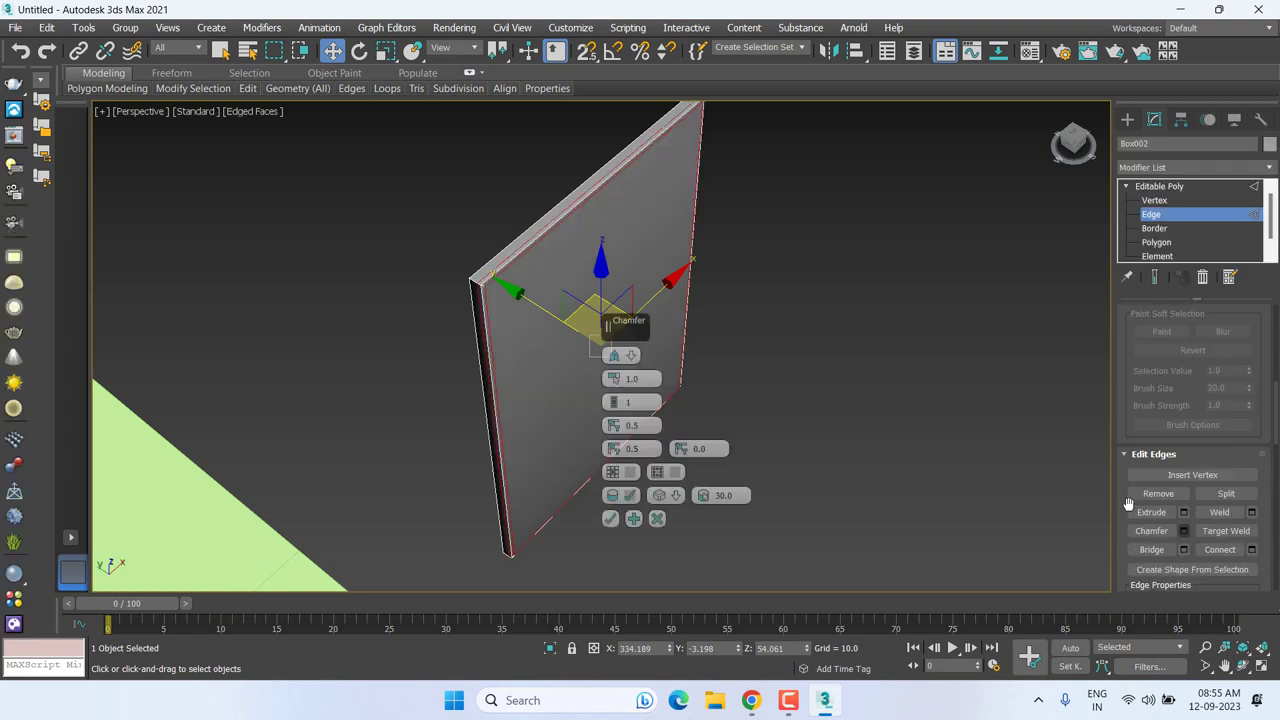
mouse_move(474, 326)
middle_mouse_down("alt")
mouse_move(491, 323)
mouse_move(457, 360)
middle_mouse_up("alt")
scroll(445, 303, "up", 3)
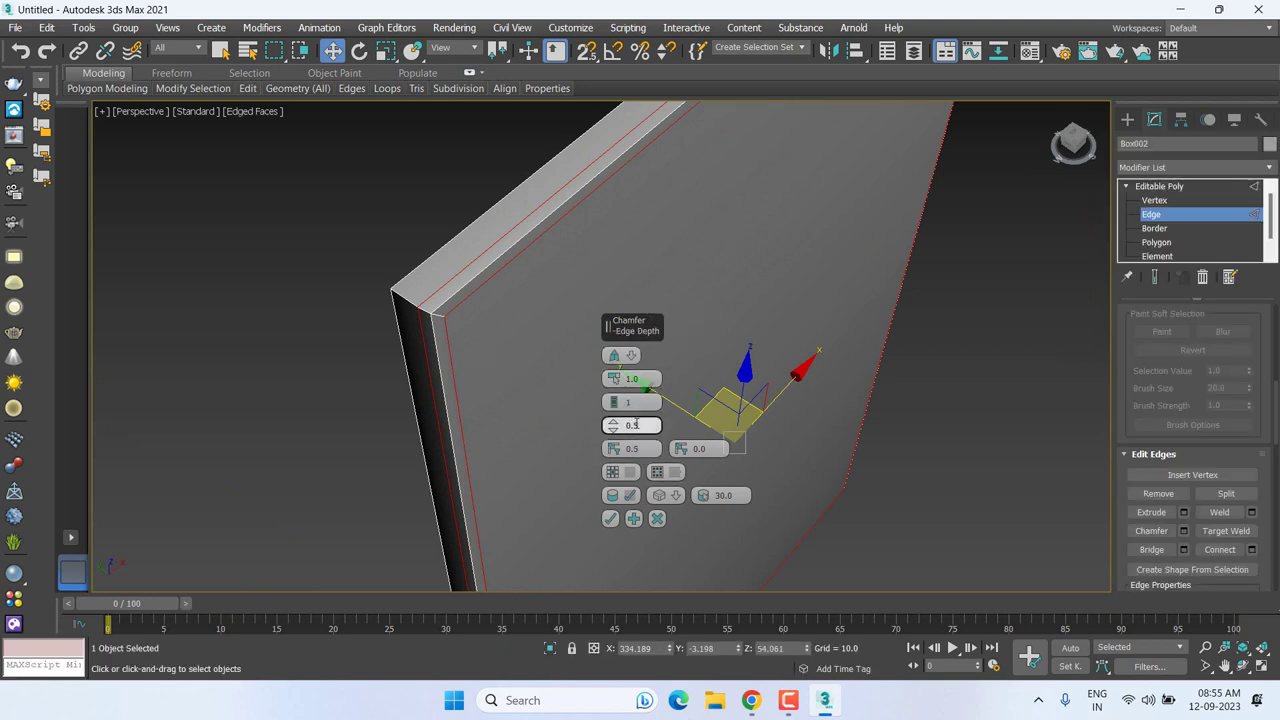
mouse_move(613, 380)
left_mouse_down()
mouse_move(614, 358)
mouse_move(625, 378)
left_mouse_up()
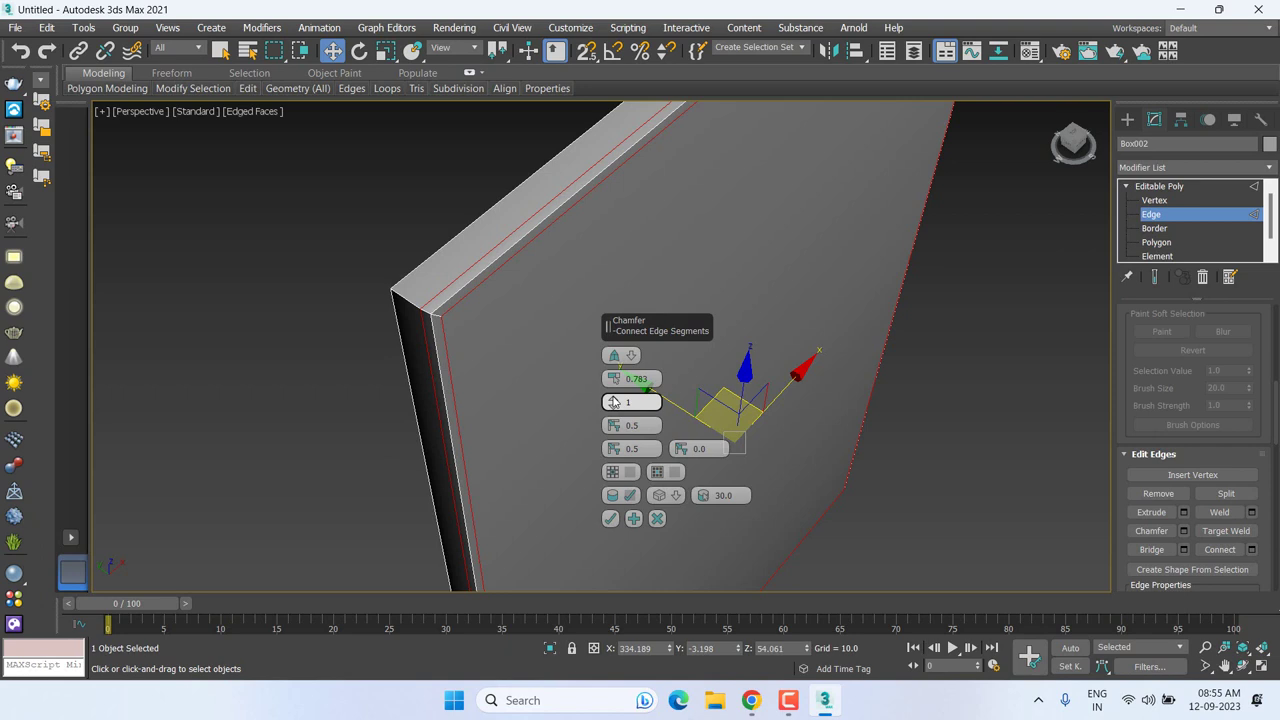
left_click_drag(614, 402, 615, 379)
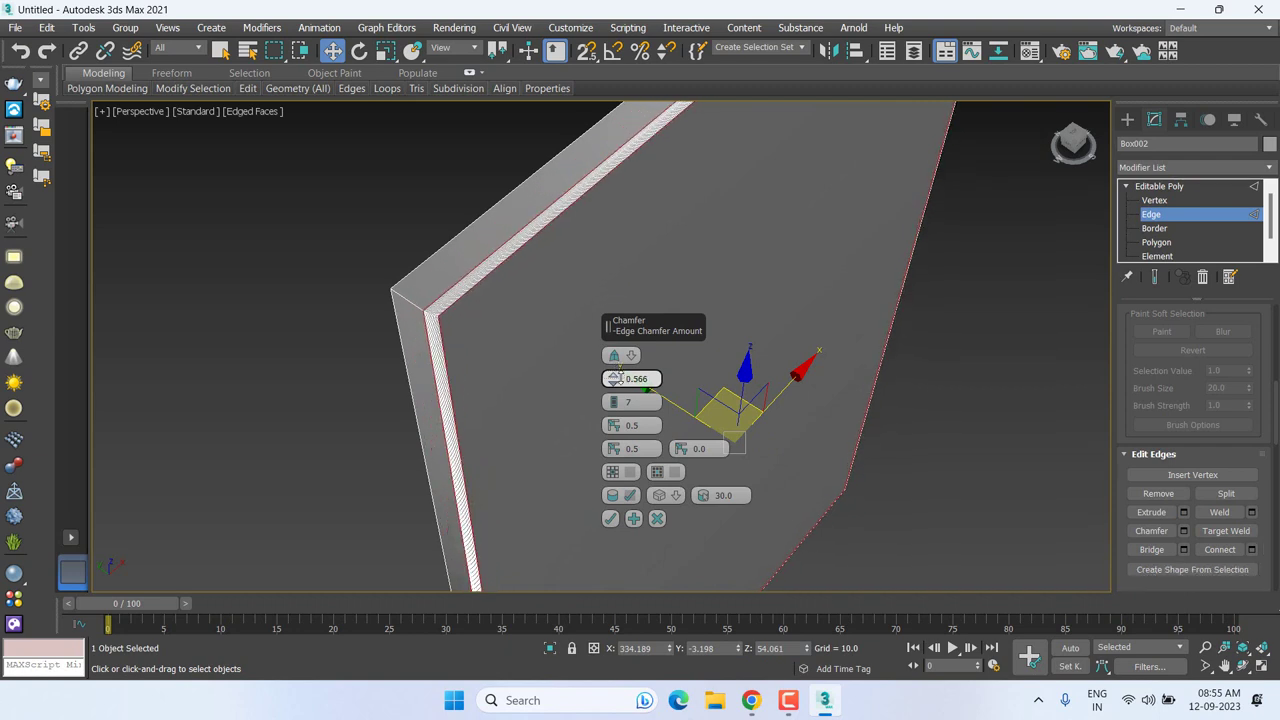
left_click(614, 406)
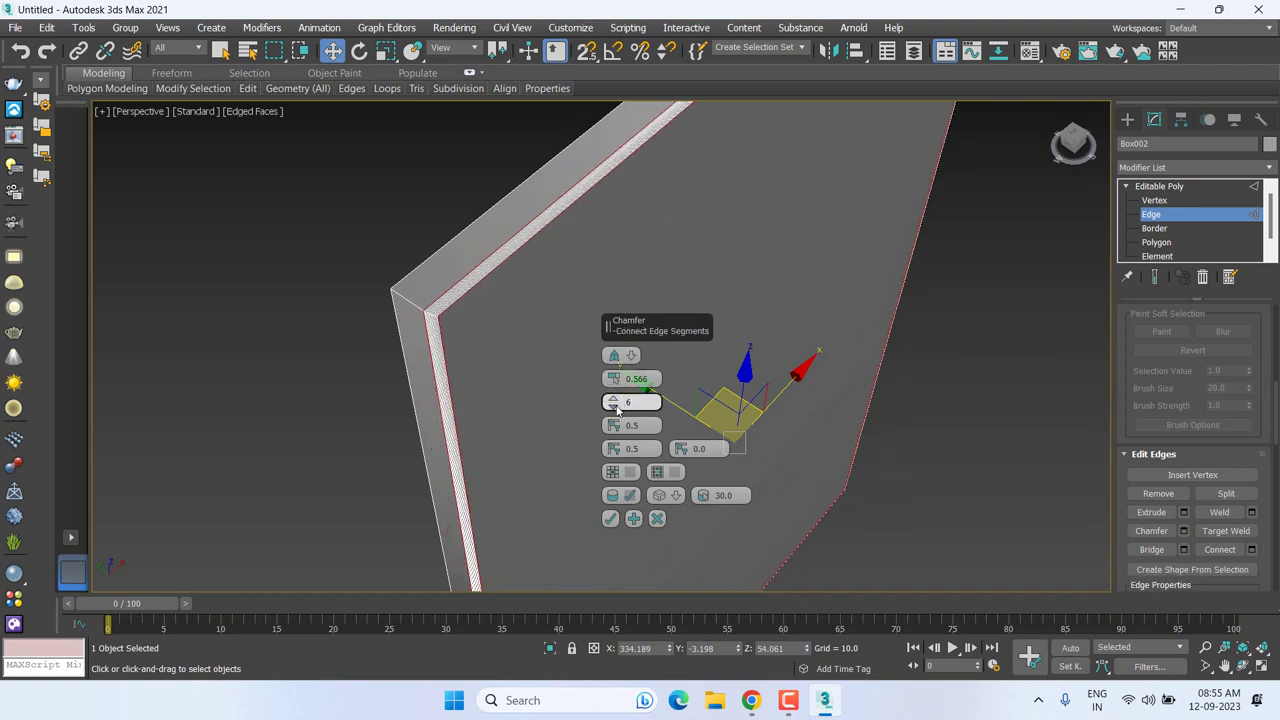
left_click(614, 406)
left_click(614, 406)
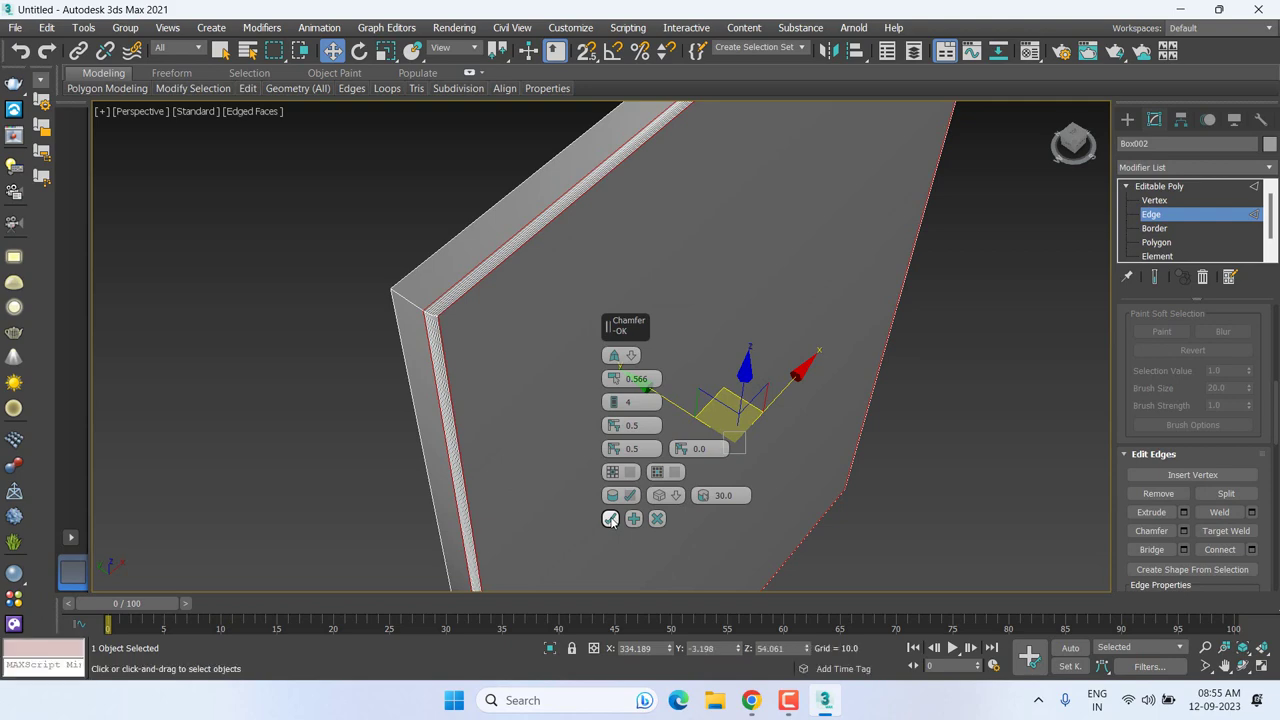
left_click(610, 520)
Step: In Front view, select the panel element and Shift-move a Clone To Element copy rightward
middle_click_drag(610, 500, 600, 406, "alt")
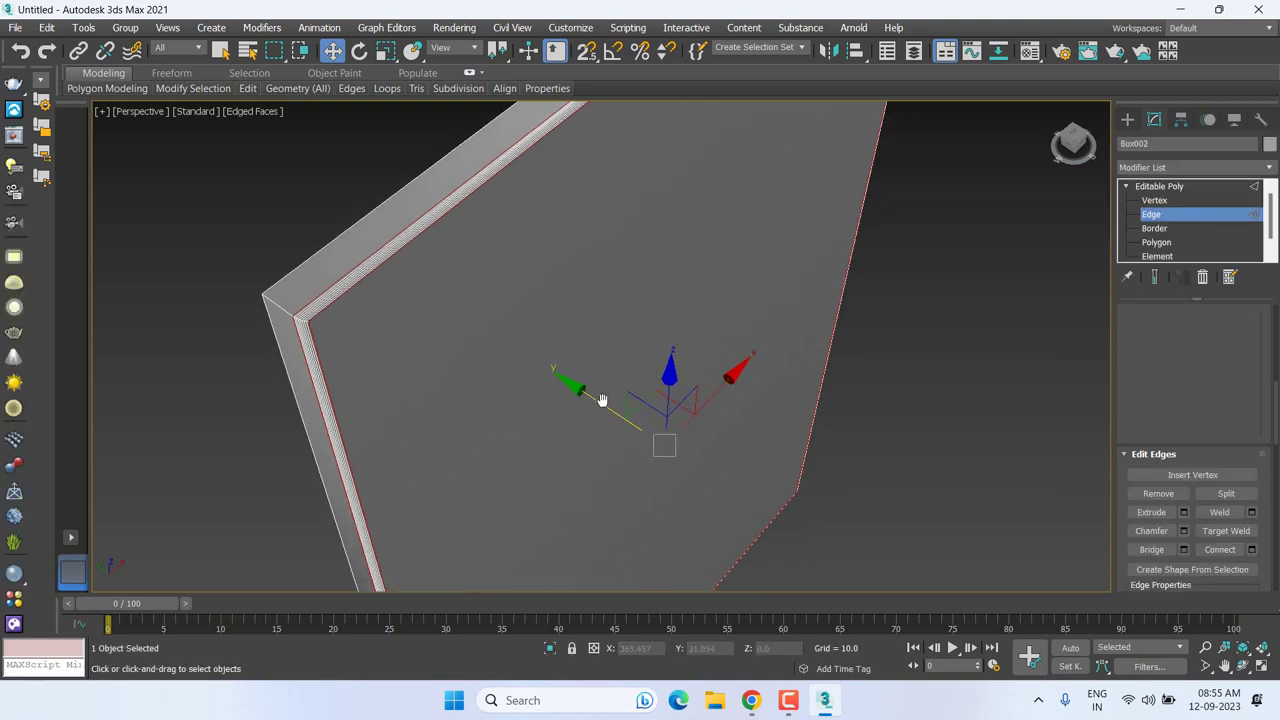
key("f")
key("z")
left_click(1157, 256)
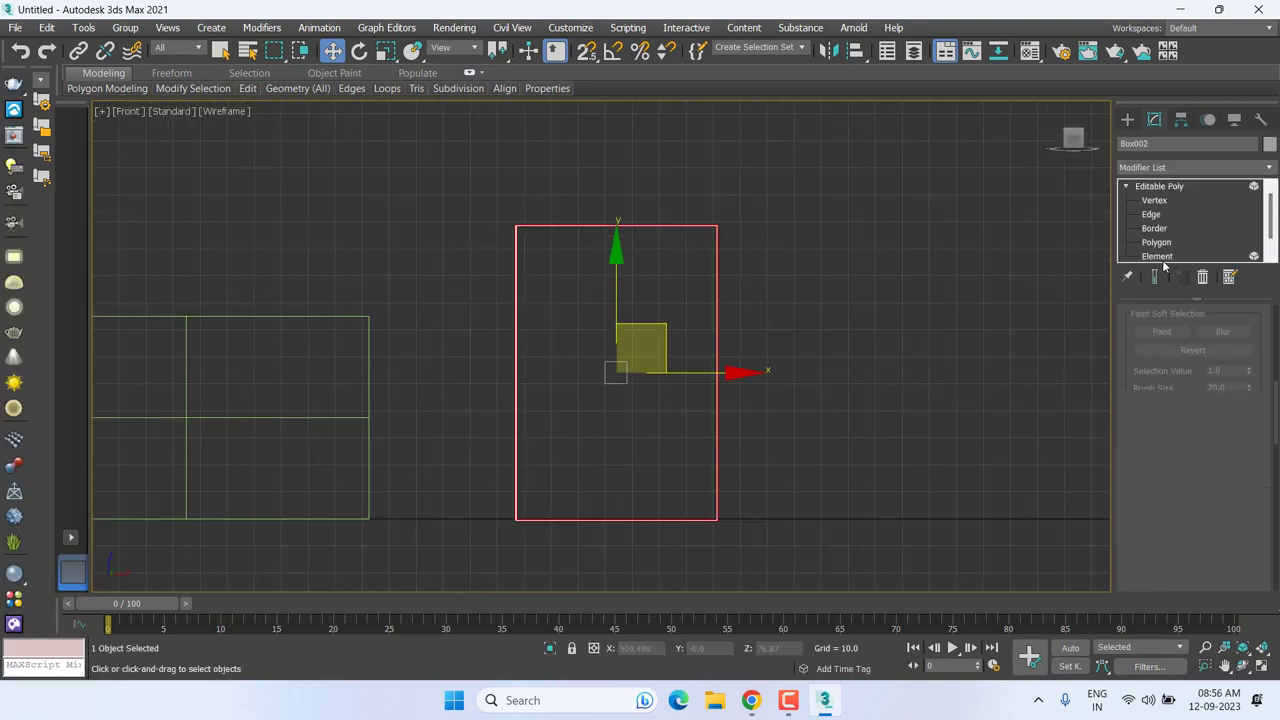
scroll(398, 286, "down", 3)
left_click_drag(430, 237, 640, 425)
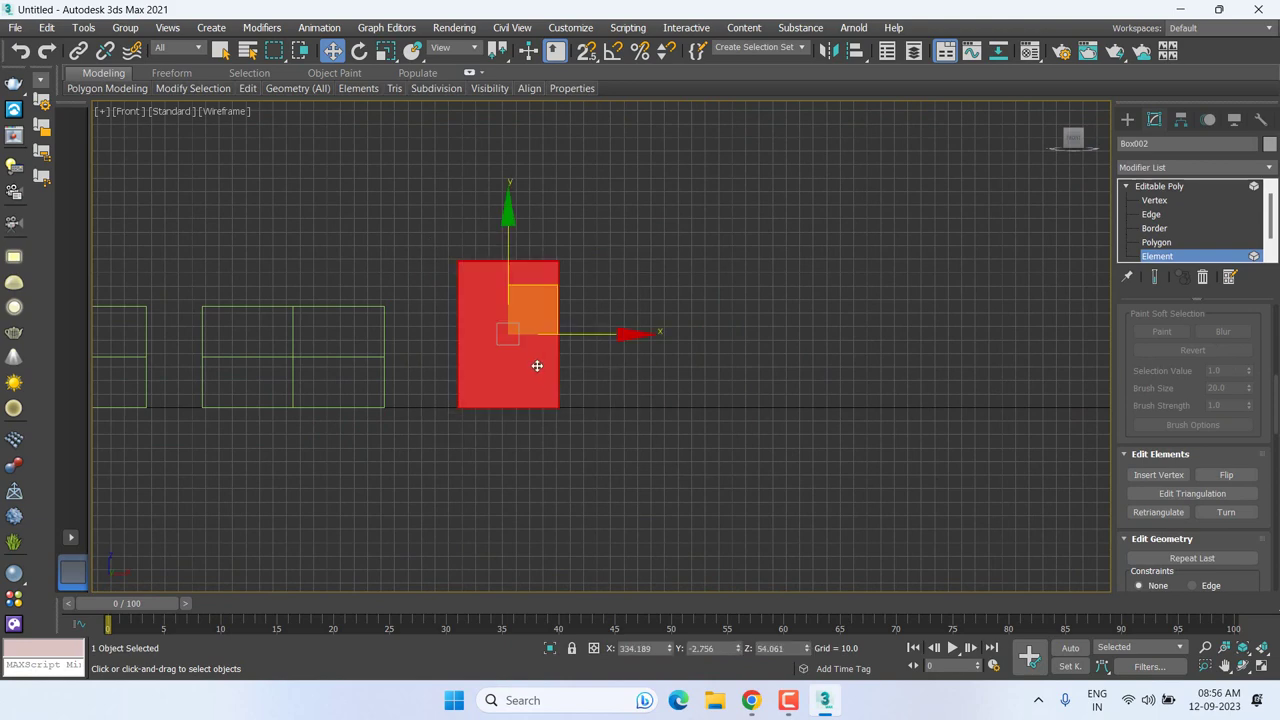
left_click_drag(580, 334, 681, 347)
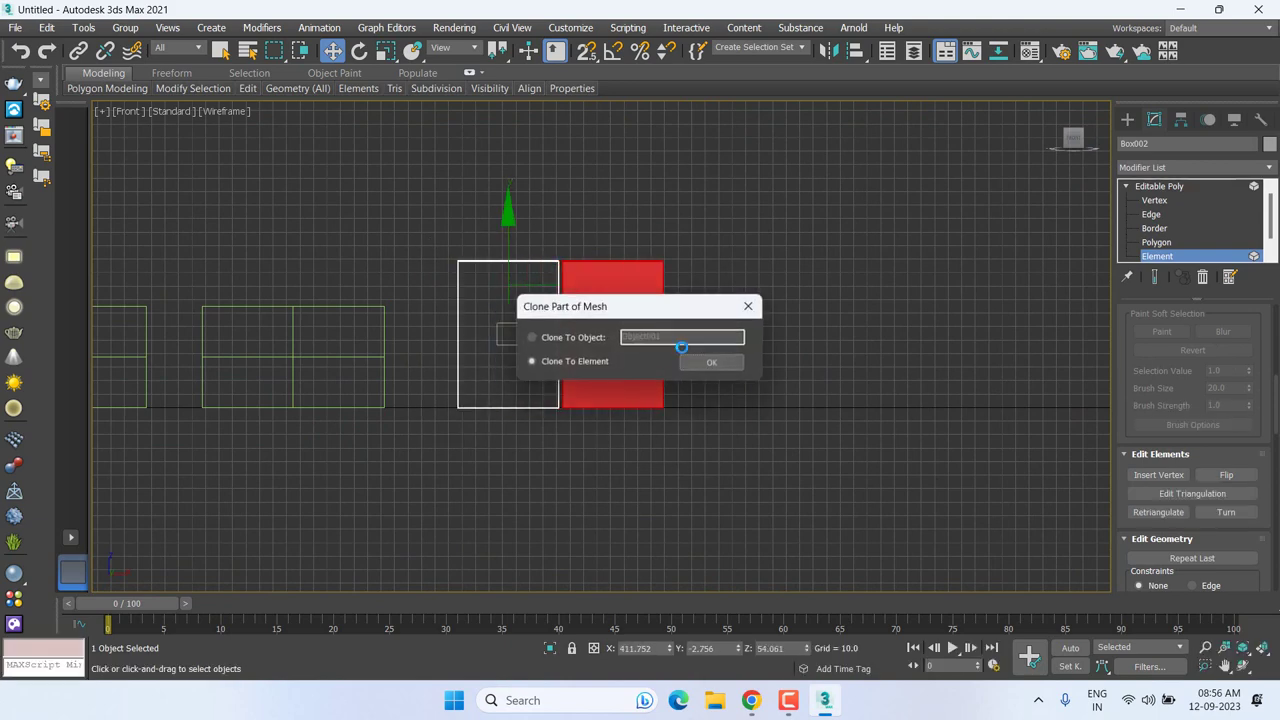
left_click(719, 368)
Step: Lock the selection and vertex-snap the copy's corner flush against the original panel
scroll(549, 266, "up", 5)
scroll(500, 257, "up", 3)
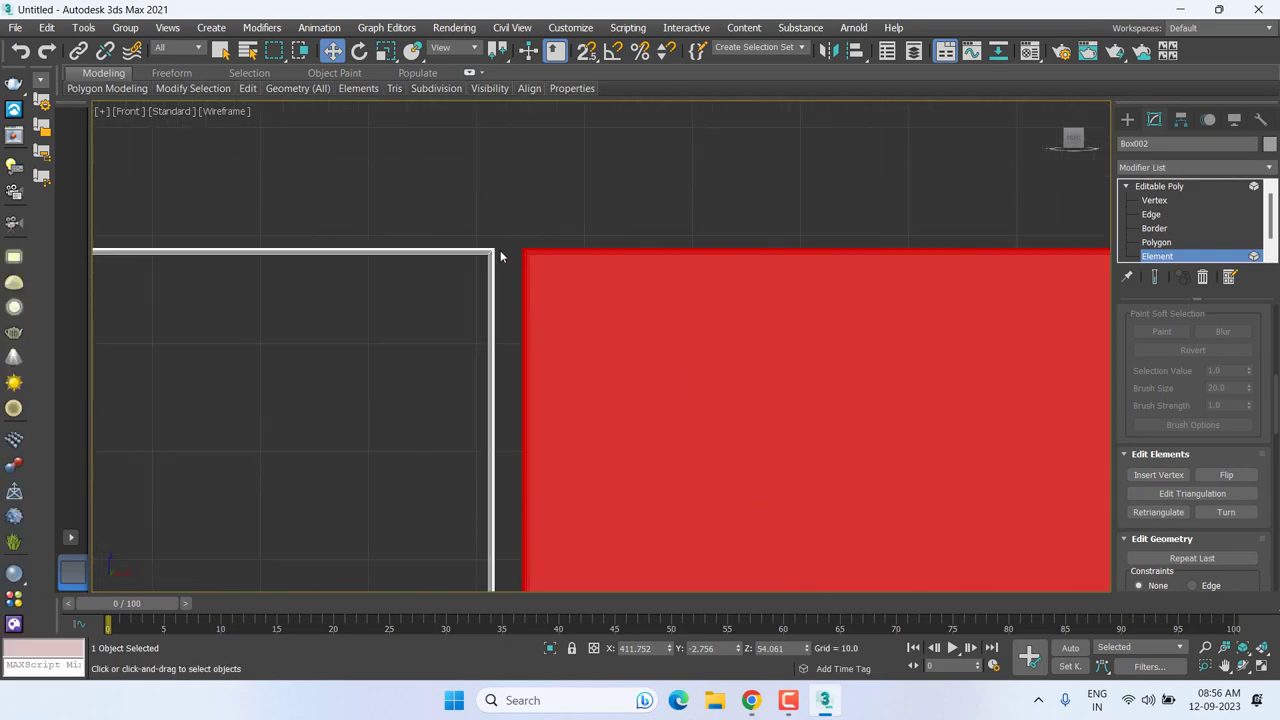
middle_click_drag(500, 257, 535, 380)
key("s")
right_click(555, 378)
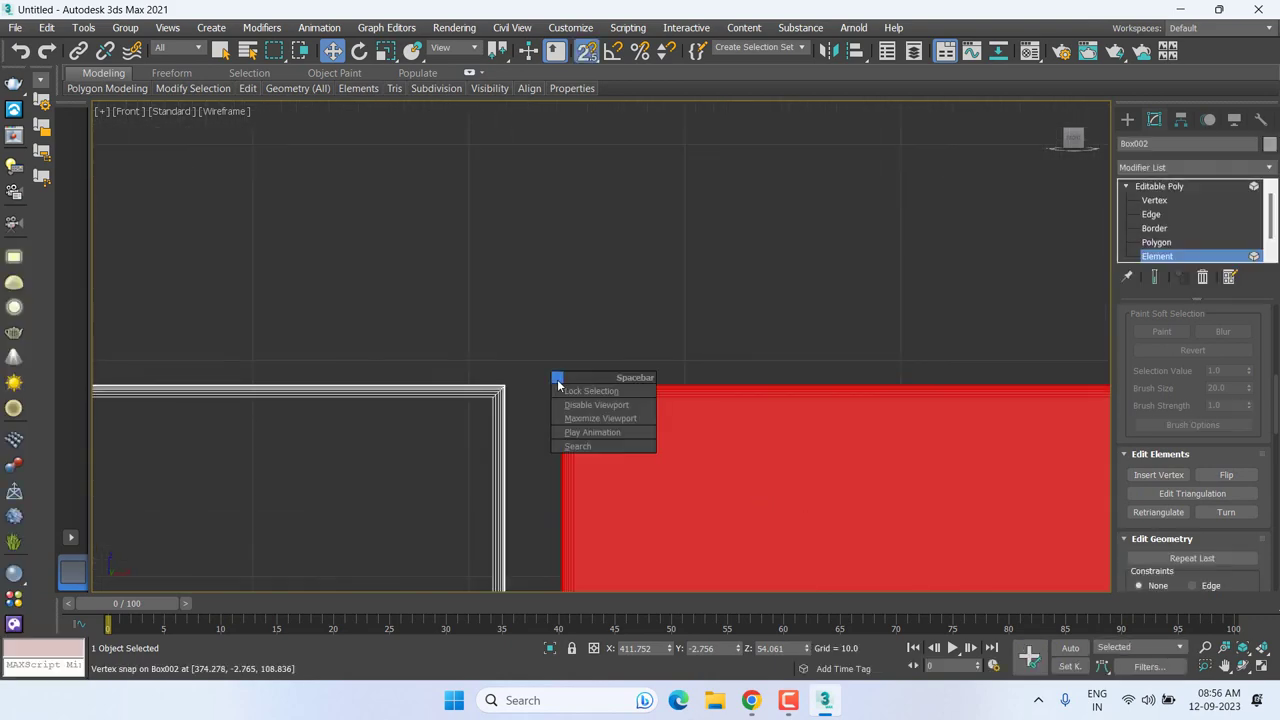
left_click(591, 391)
left_click_drag(560, 384, 507, 385)
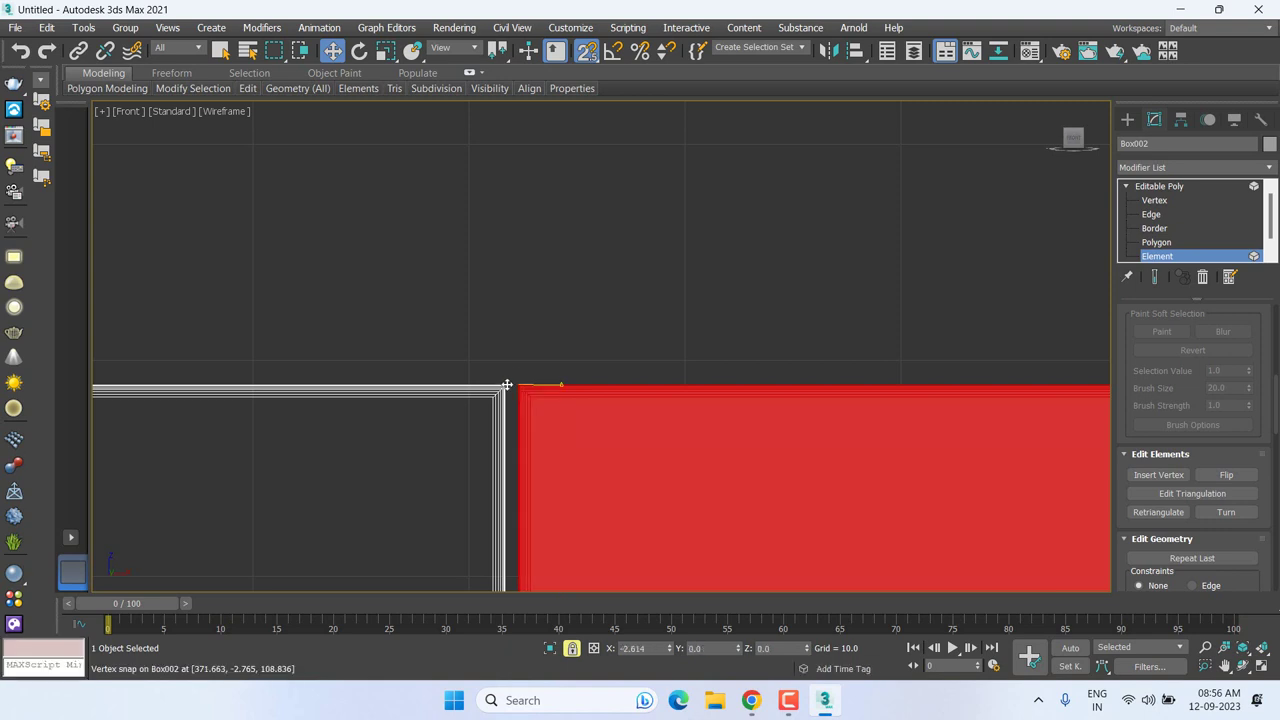
mouse_move(507, 385)
middle_mouse_down()
mouse_move(537, 440)
mouse_move(558, 264)
middle_mouse_up()
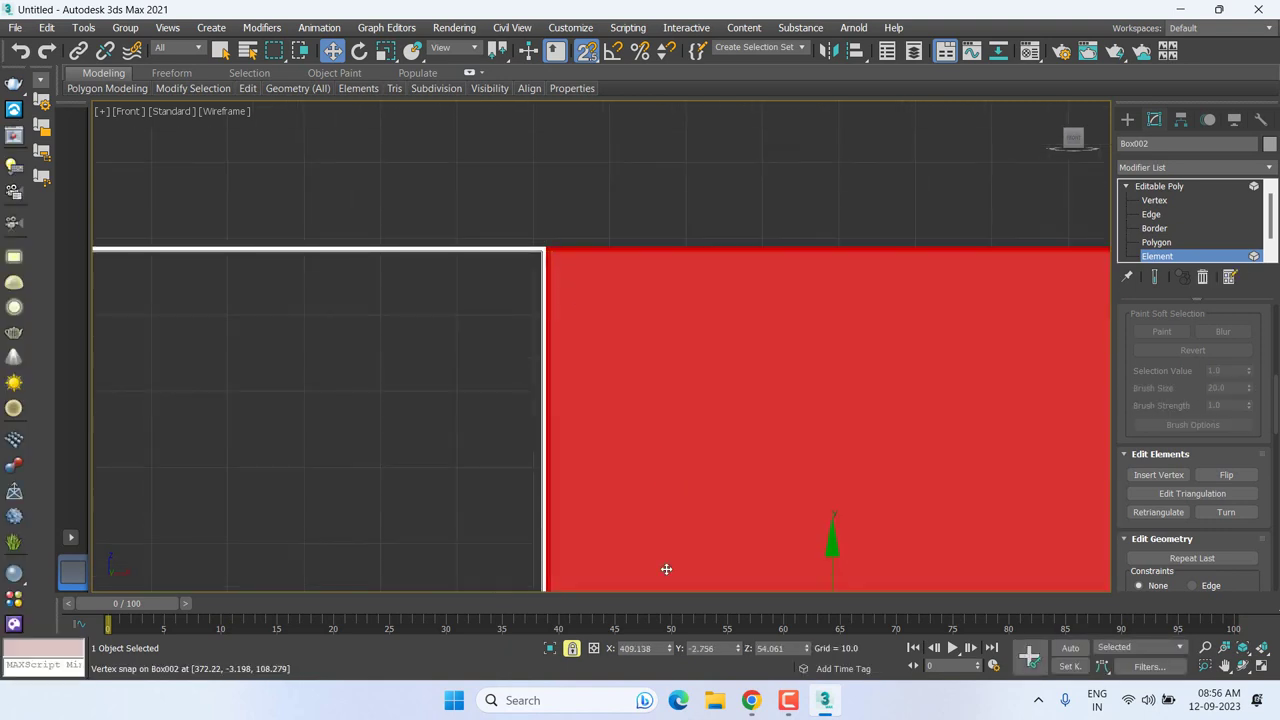
scroll(714, 420, "down", 3)
scroll(651, 340, "down", 4)
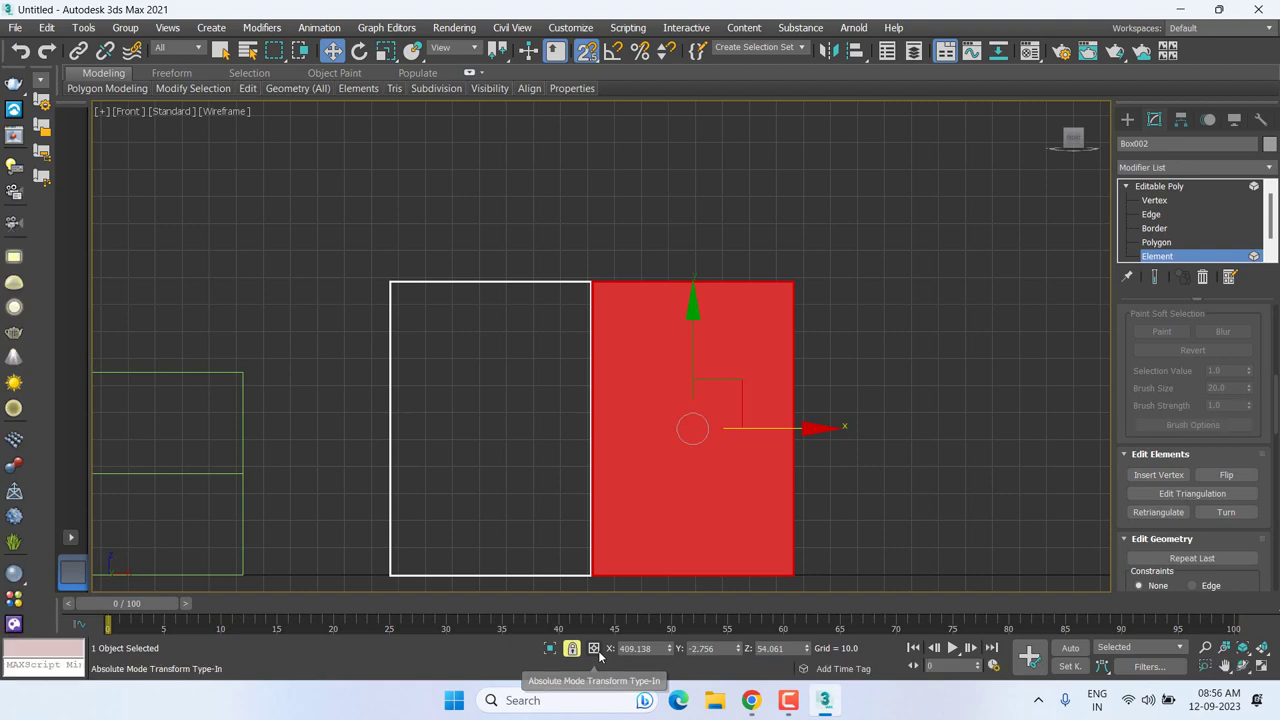
Step: Offset the copied panel by 1 unit along X, undoing an initial 5-unit shift
left_click(594, 649)
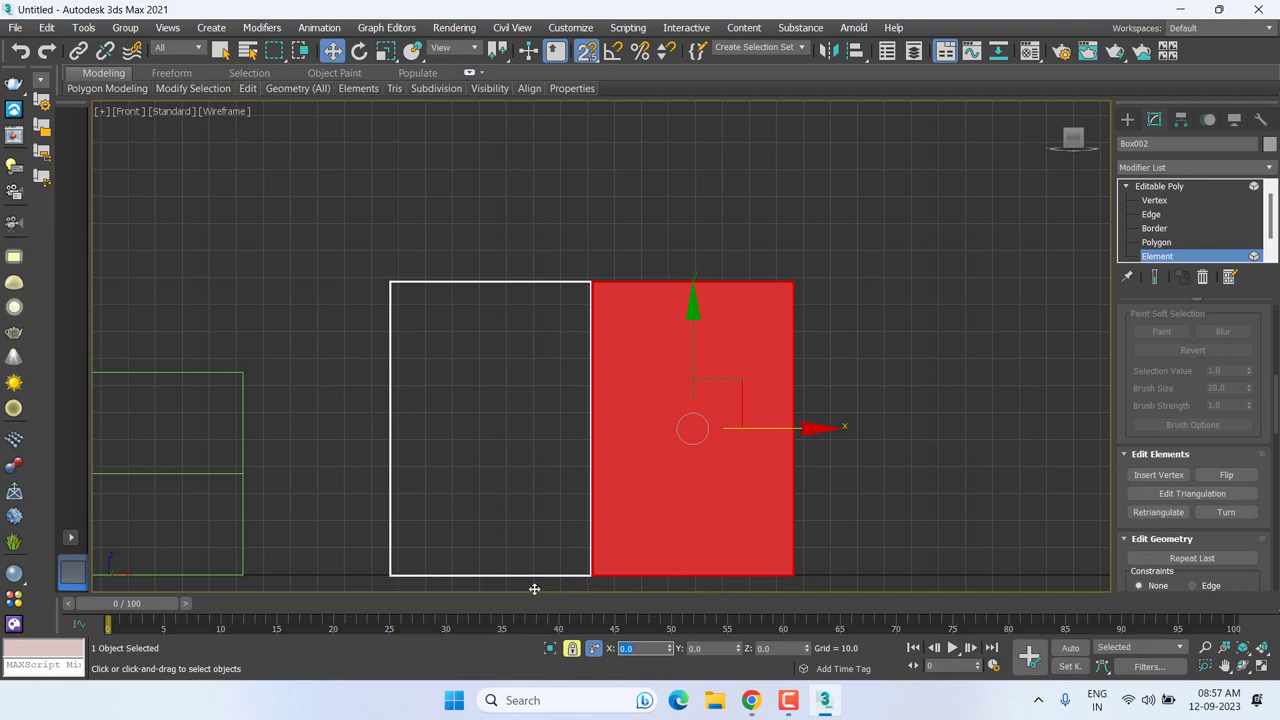
type("5")
key("Return")
middle_click_drag(567, 336, 477, 344)
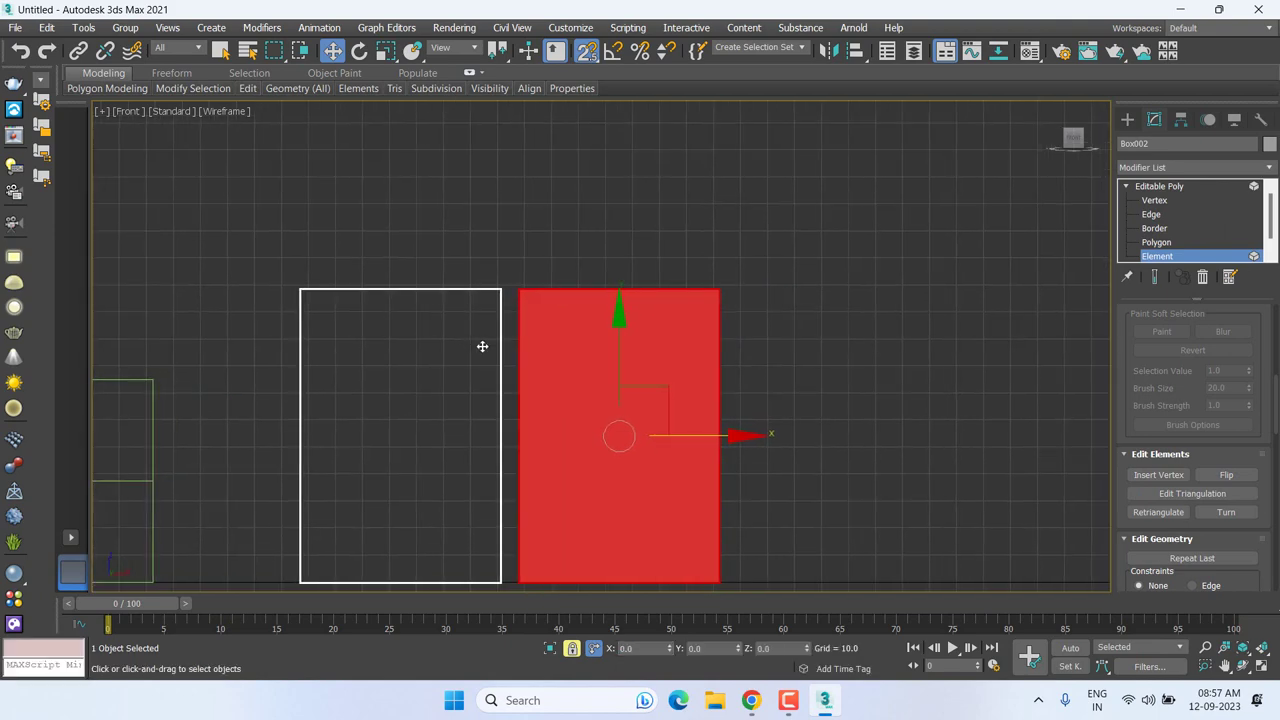
key("ctrl+z")
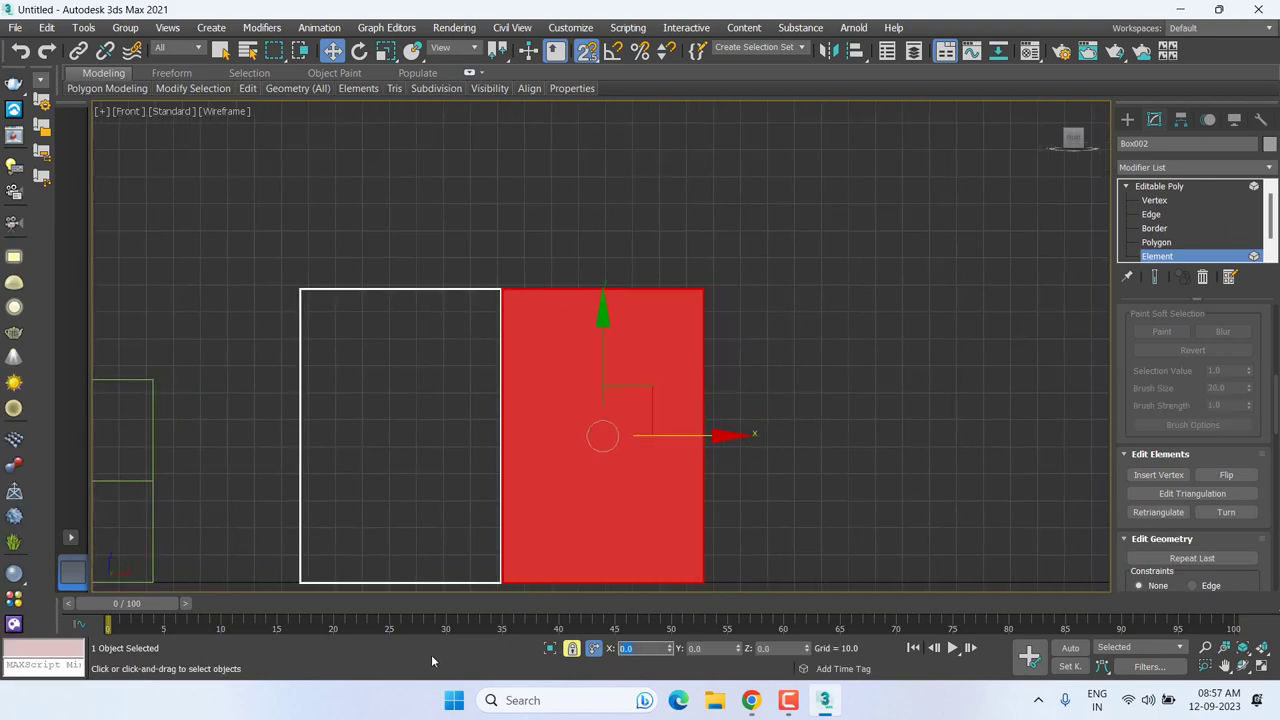
type("1")
key("Return")
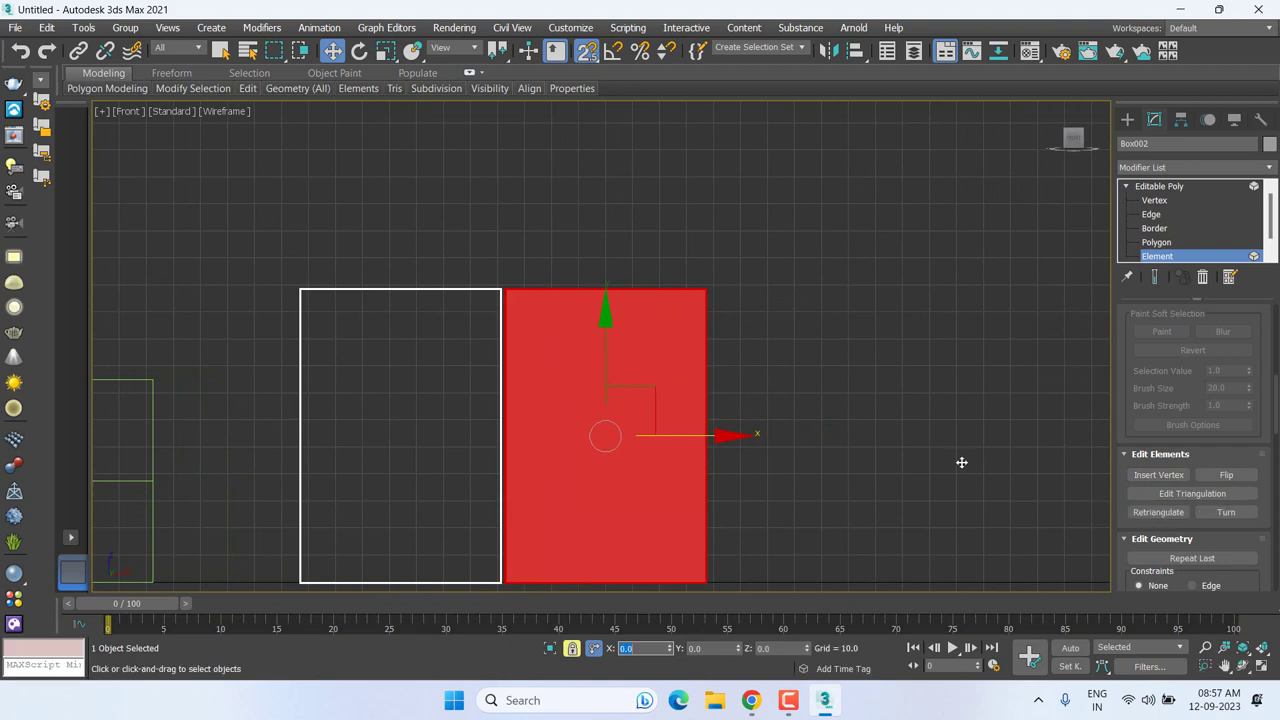
middle_click_drag(961, 462, 737, 363)
middle_click_drag(663, 403, 675, 438)
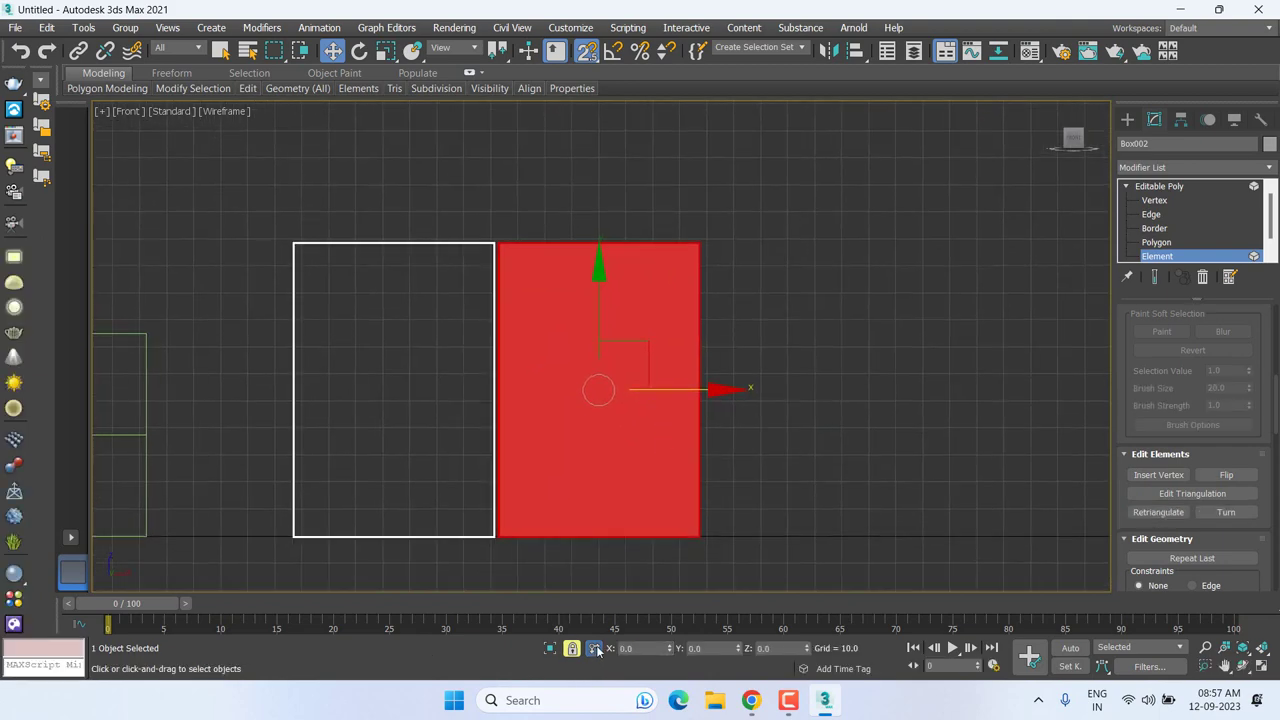
Step: Clone a third panel element and snap it to the neighbouring panel's corner, checking the seam
left_click_drag(658, 393, 826, 393, "shift")
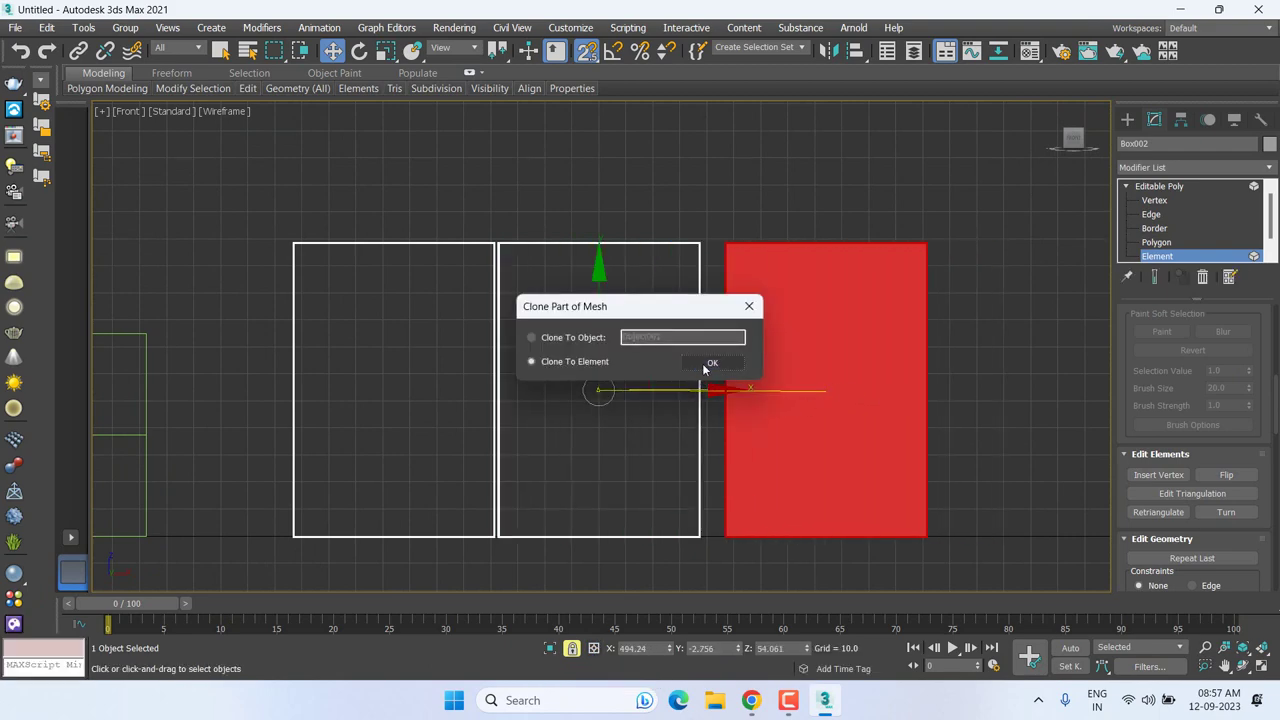
left_click(706, 363)
scroll(737, 254, "up", 2)
scroll(737, 254, "up", 2)
middle_click_drag(737, 254, 747, 404)
right_click(759, 364)
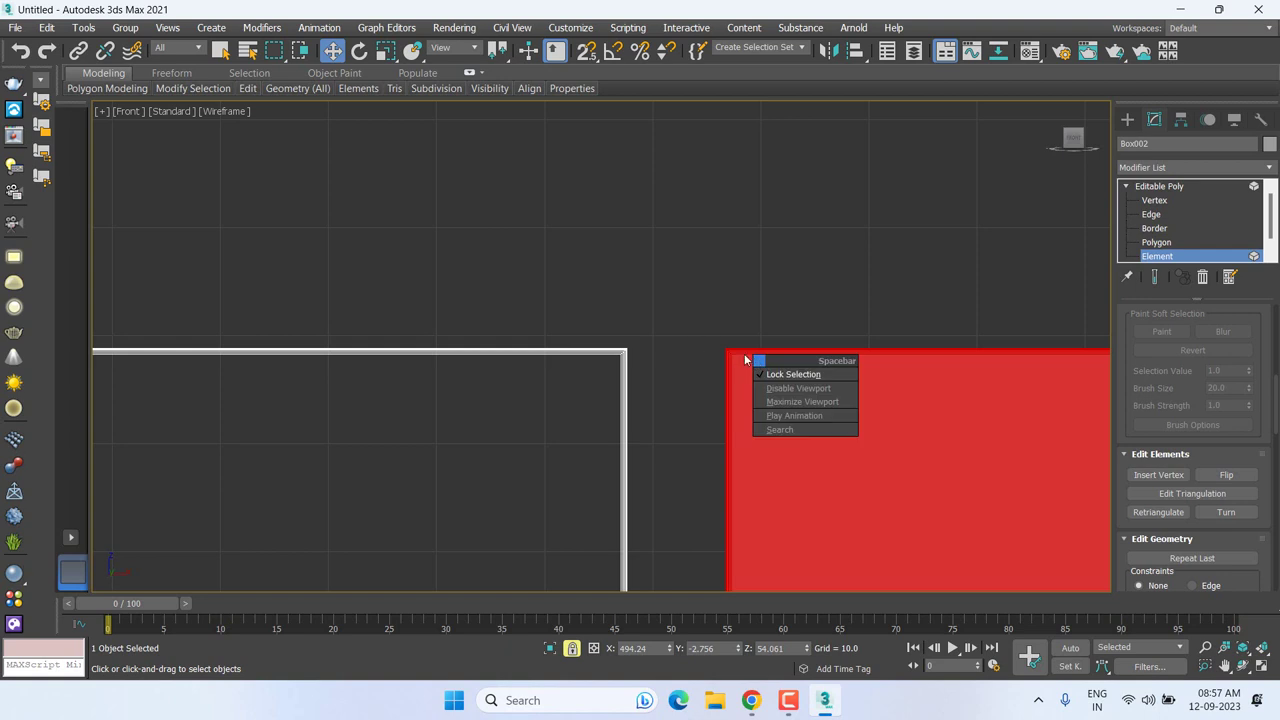
left_click(768, 376)
right_click(724, 348)
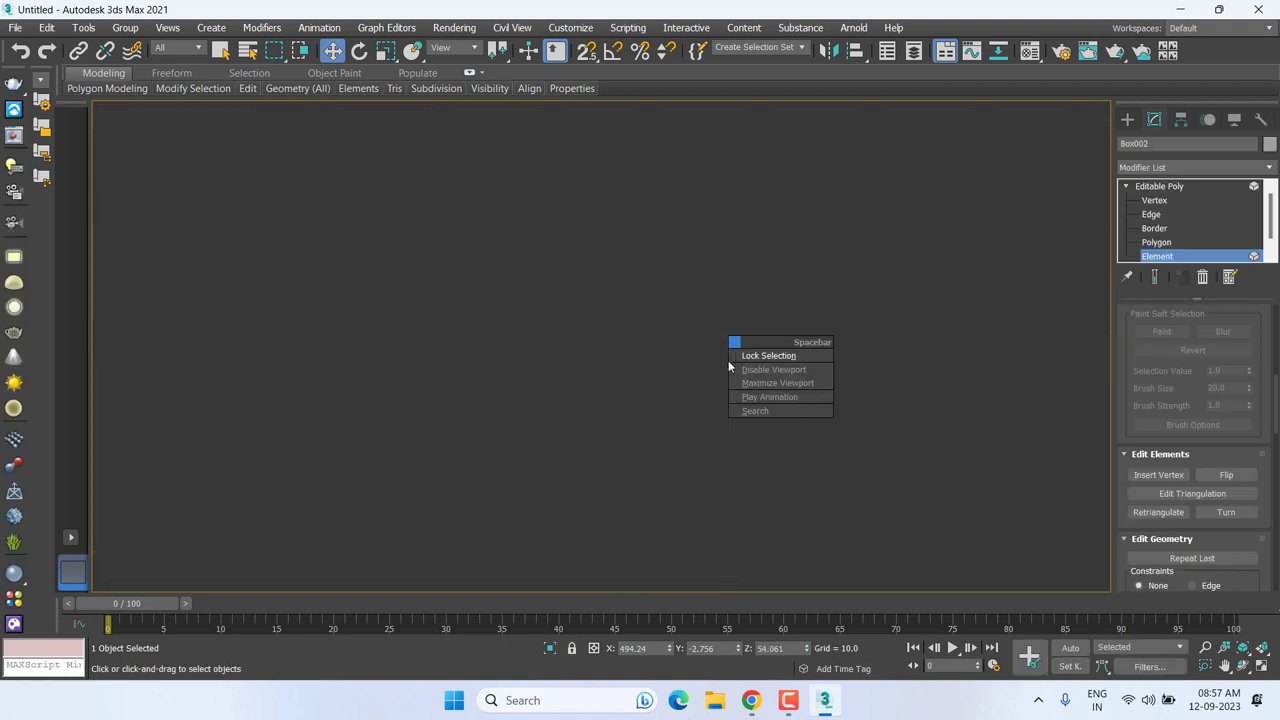
left_click(752, 352)
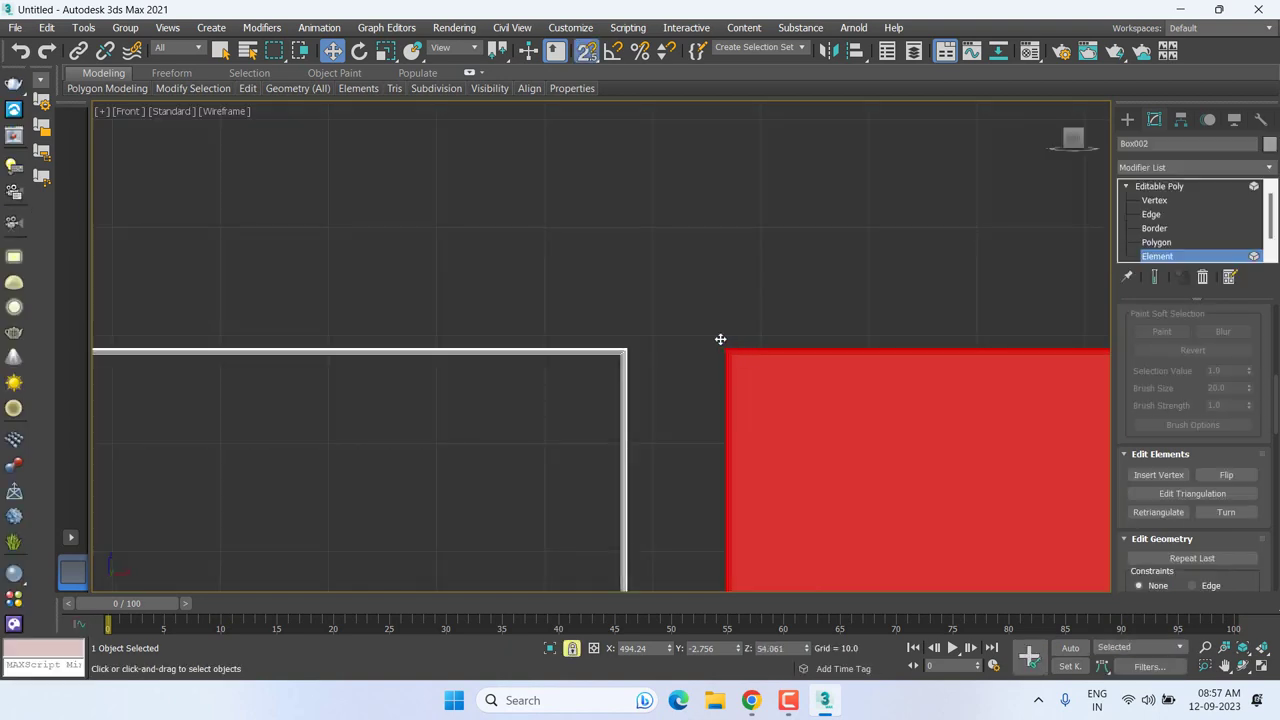
left_click_drag(718, 340, 624, 343)
scroll(627, 333, "up", 2)
scroll(624, 346, "down", 2)
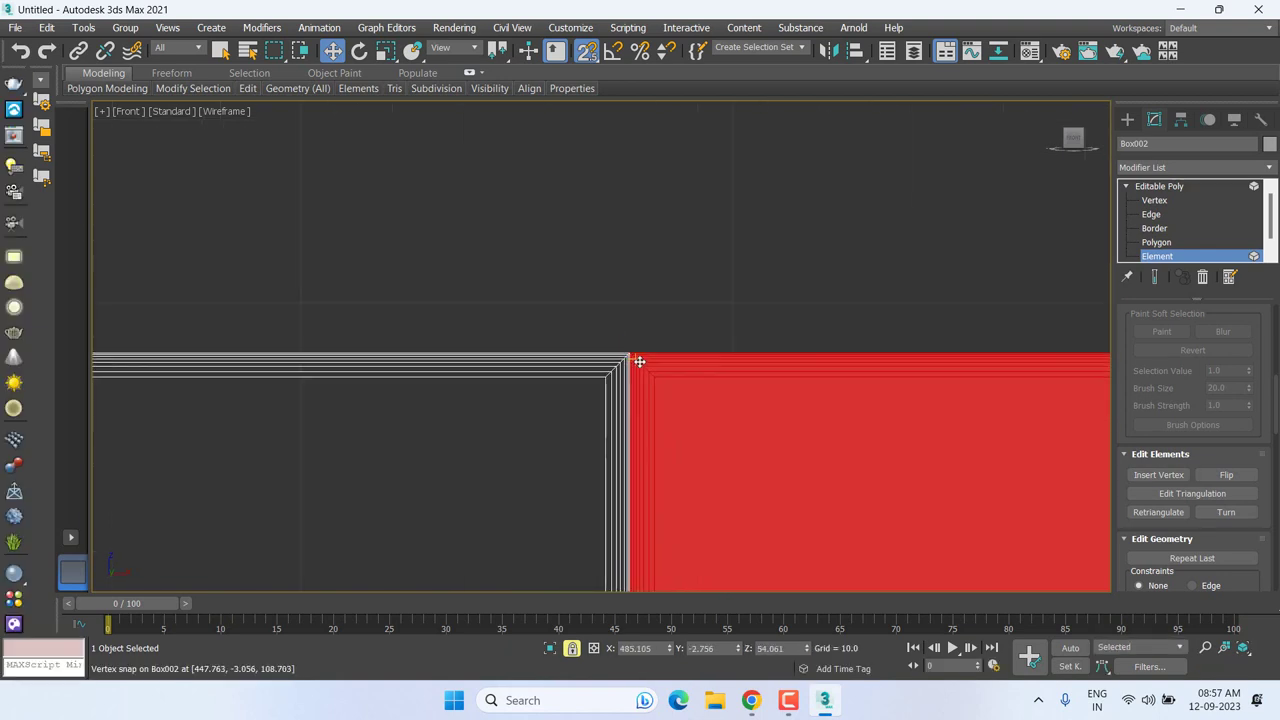
scroll(634, 363, "down", 2)
scroll(842, 368, "down", 2)
middle_click_drag(842, 368, 266, 350)
scroll(266, 350, "up", 2)
scroll(278, 368, "up", 1)
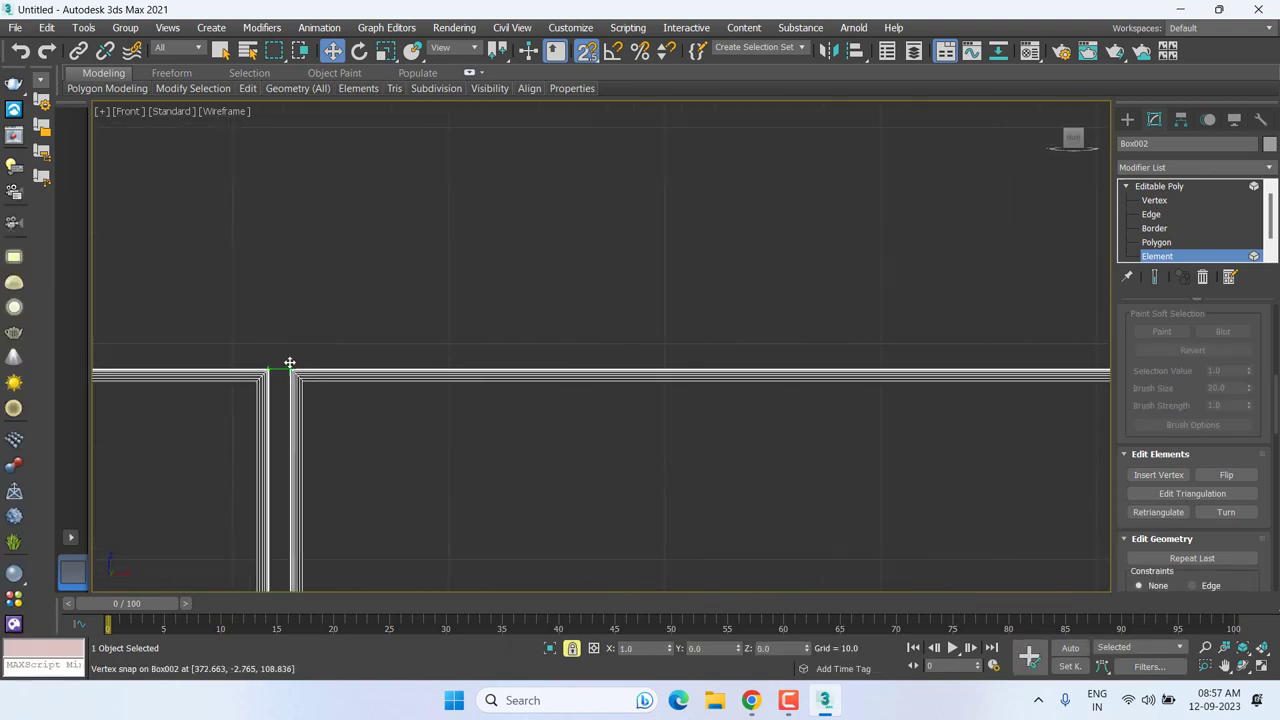
scroll(668, 405, "down", 2)
scroll(668, 405, "down", 3)
scroll(694, 417, "down", 1)
mouse_move(726, 334)
middle_mouse_down()
mouse_move(749, 374)
mouse_move(738, 415)
middle_mouse_up()
scroll(740, 414, "up", 1)
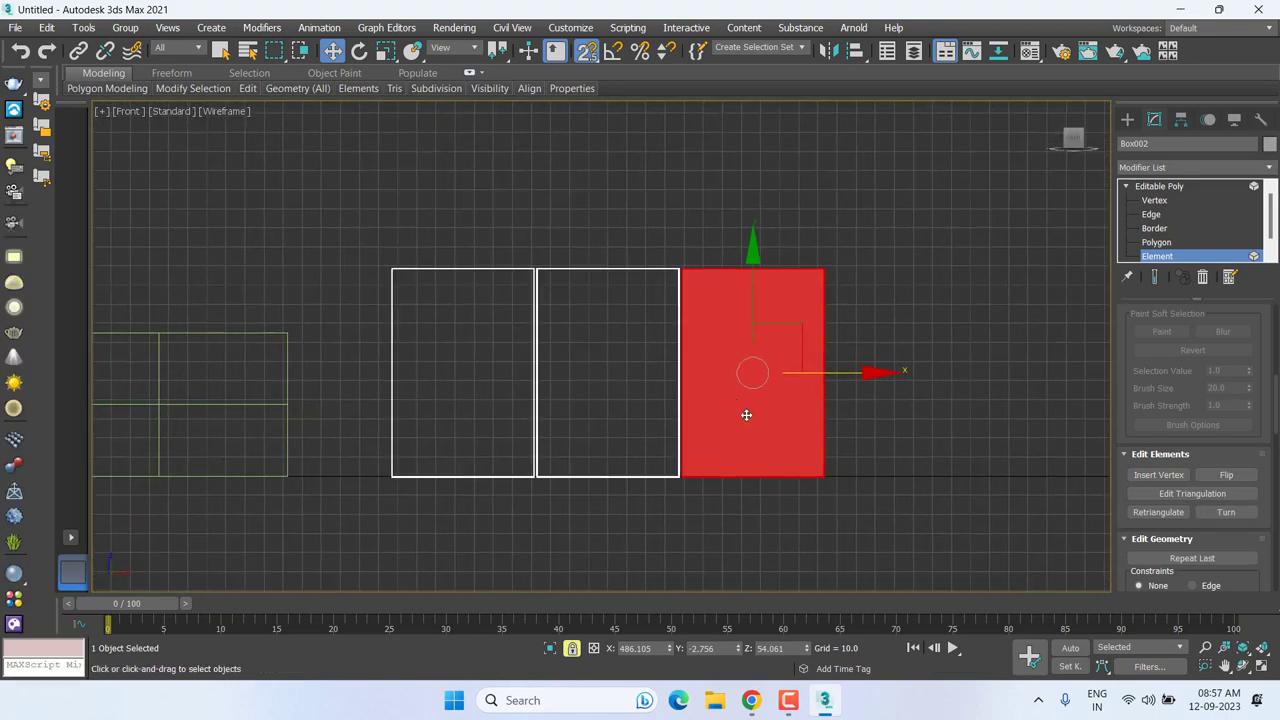
mouse_move(740, 414)
middle_mouse_down()
mouse_move(743, 363)
mouse_move(765, 394)
middle_mouse_up()
scroll(743, 363, "down", 1)
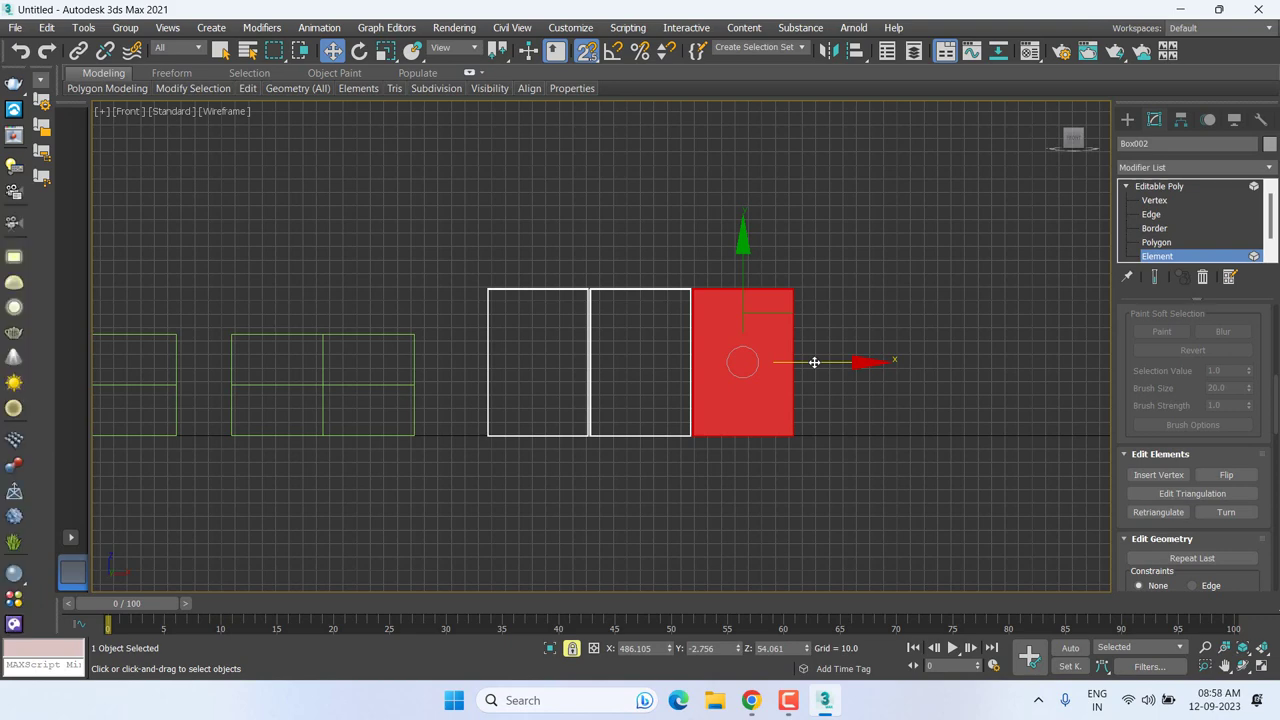
middle_click_drag(813, 362, 789, 373)
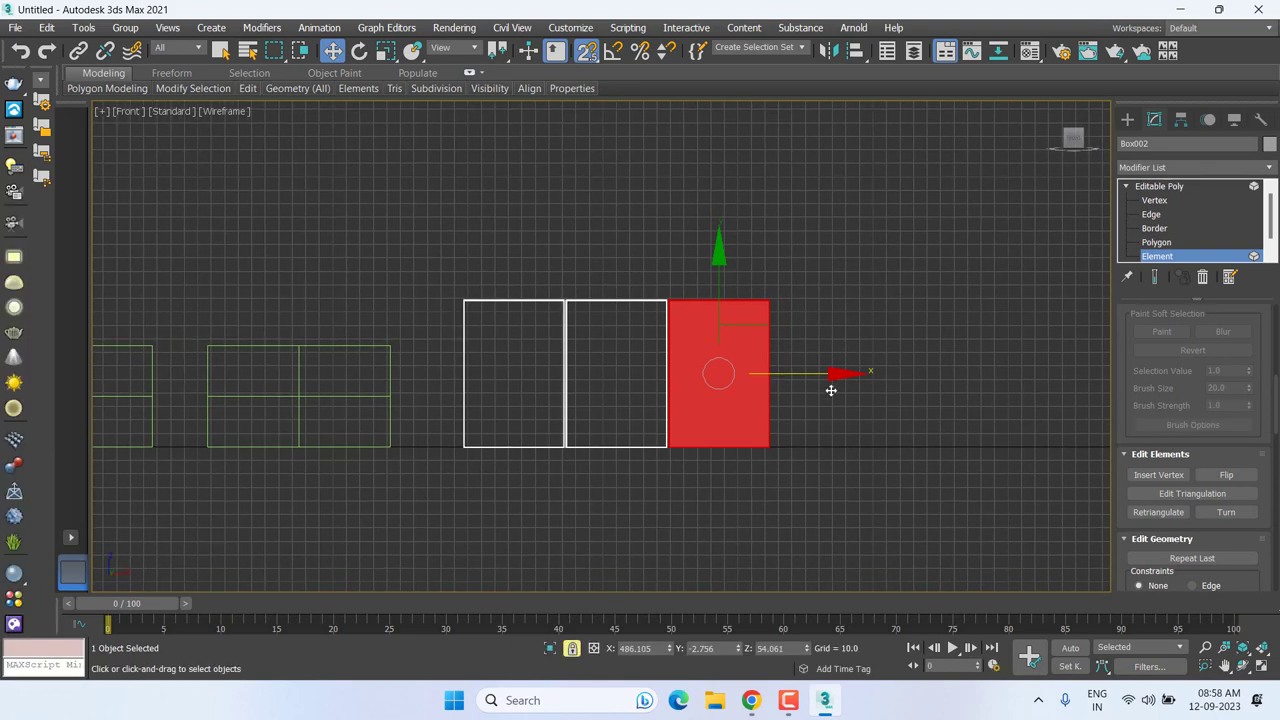
Step: Clone a fourth panel element and vertex-snap it against the end of the row
left_click_drag(718, 373, 883, 366, "shift")
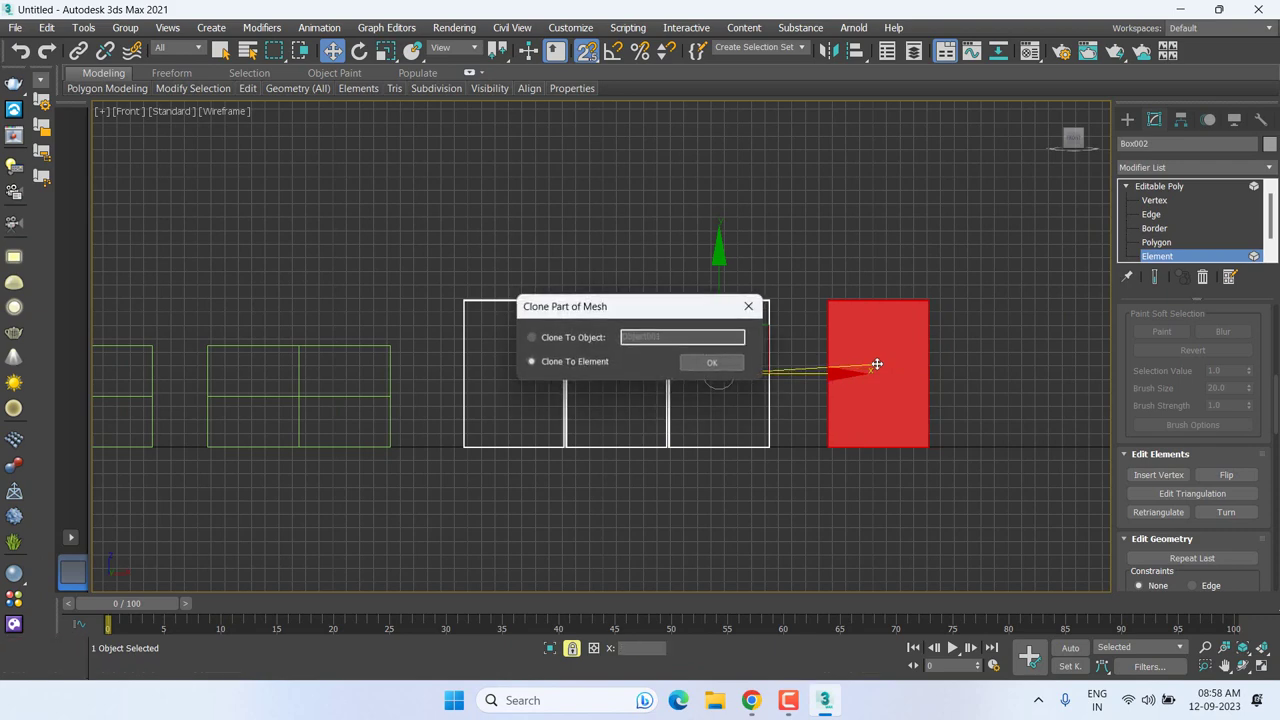
key("Return")
scroll(846, 297, "up", 3)
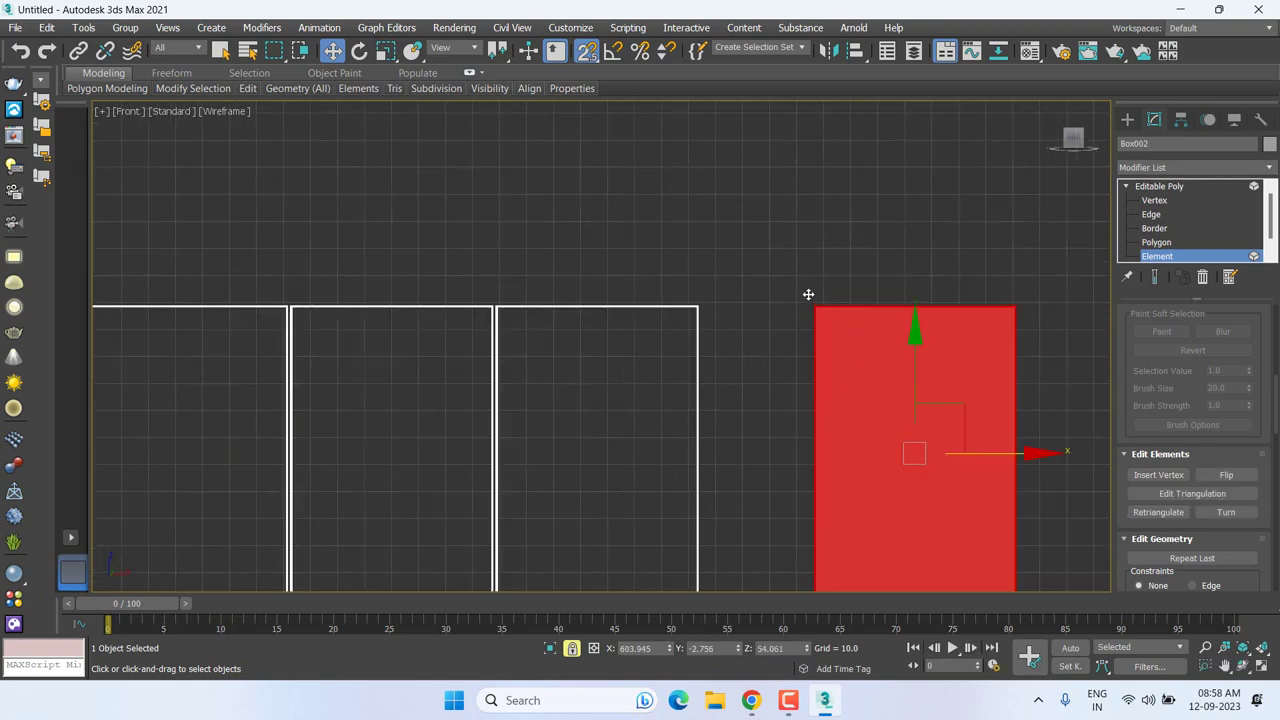
mouse_move(804, 294)
left_mouse_down()
mouse_move(706, 300)
mouse_move(669, 332)
left_mouse_up()
scroll(707, 300, "up", 4)
scroll(709, 300, "up", 4)
key("s")
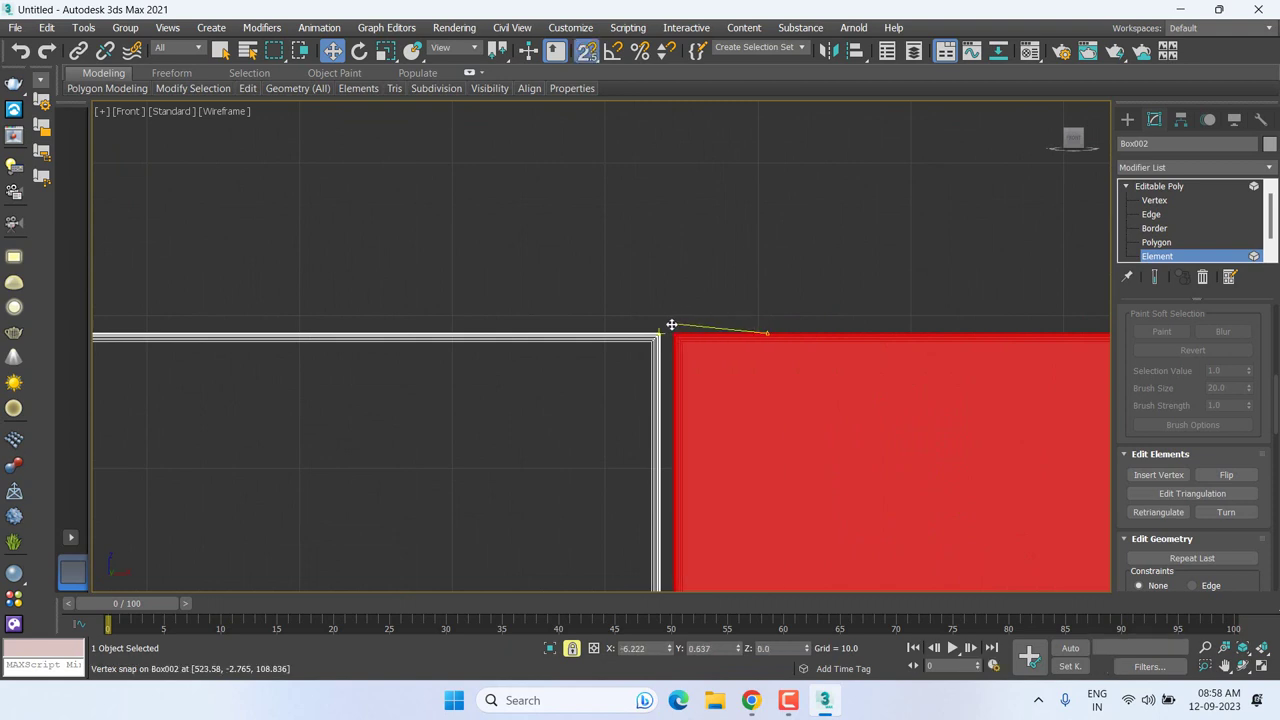
scroll(669, 332, "down", 2)
scroll(668, 330, "down", 2)
scroll(663, 316, "down", 2)
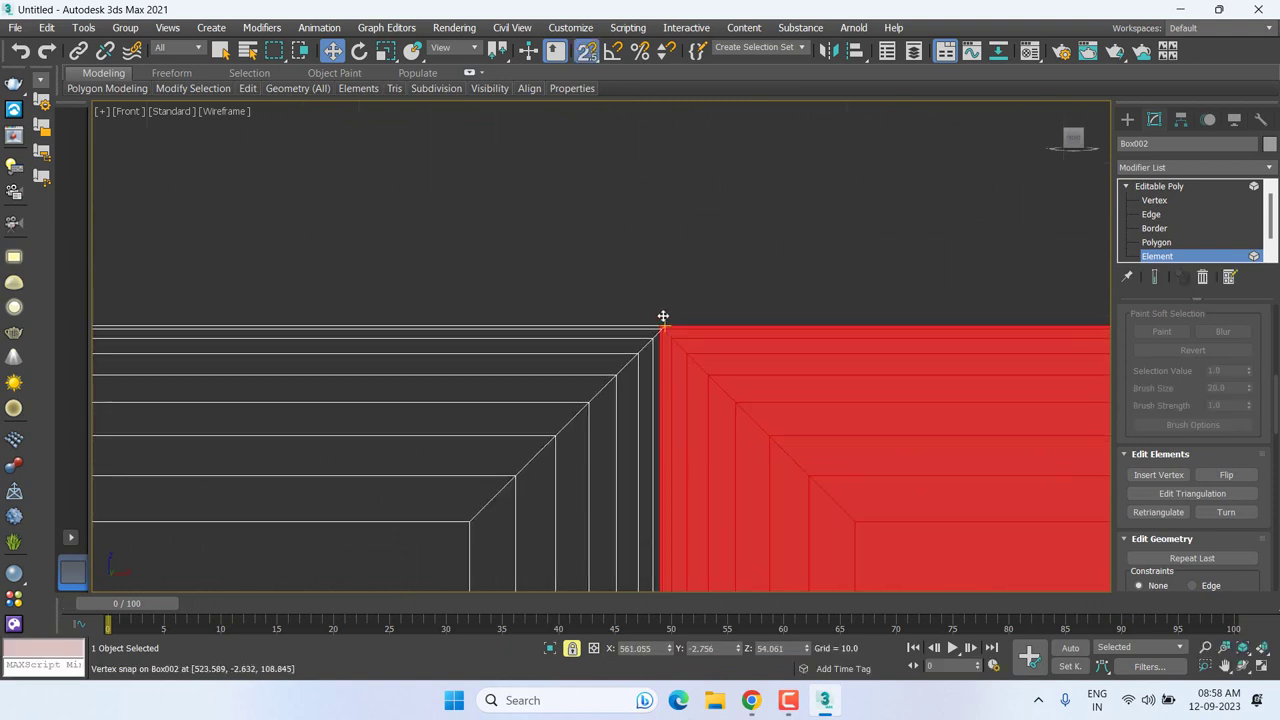
scroll(674, 390, "down", 2)
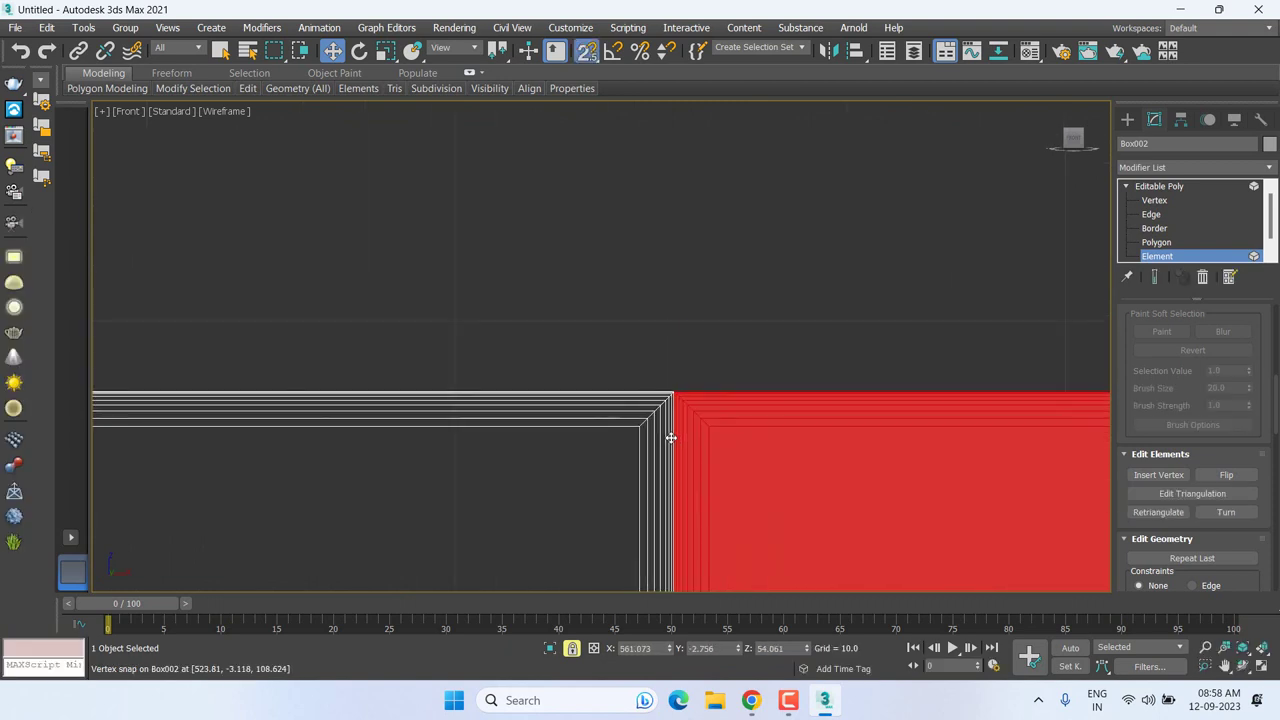
scroll(390, 444, "down", 2)
left_click(623, 414)
scroll(600, 374, "up", 3)
scroll(509, 360, "up", 2)
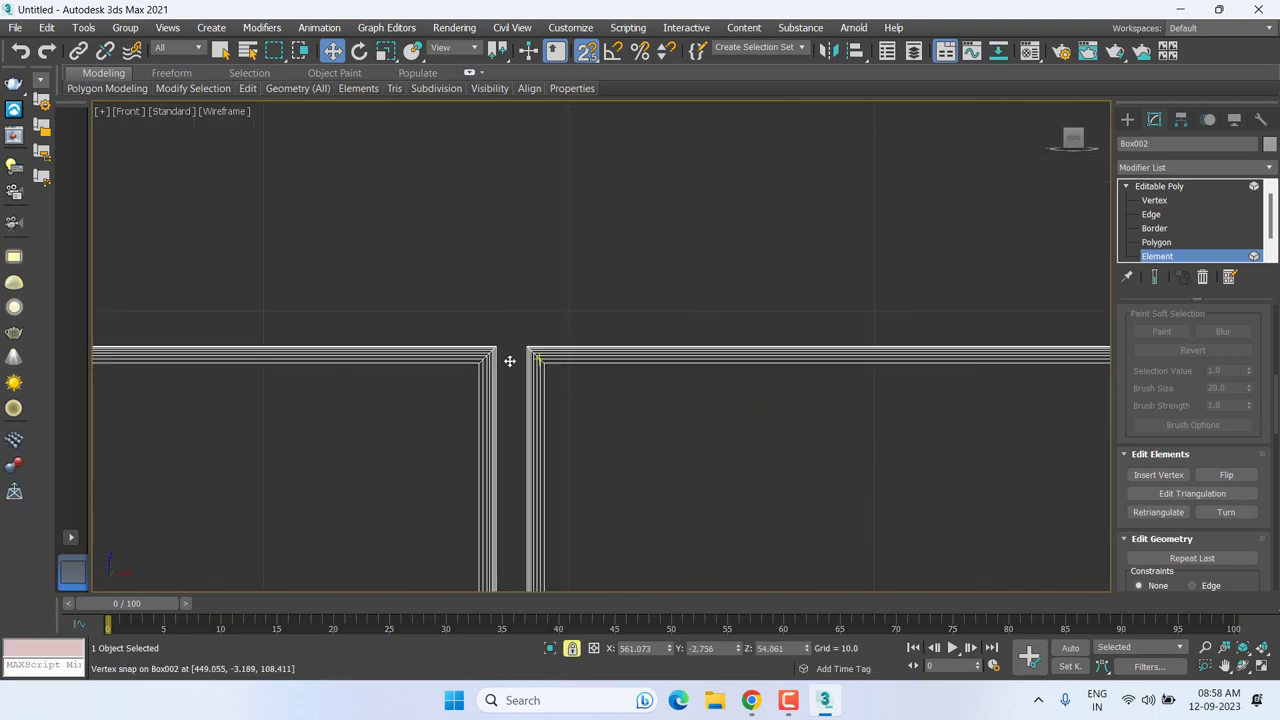
scroll(501, 329, "up", 2)
scroll(543, 332, "down", 2)
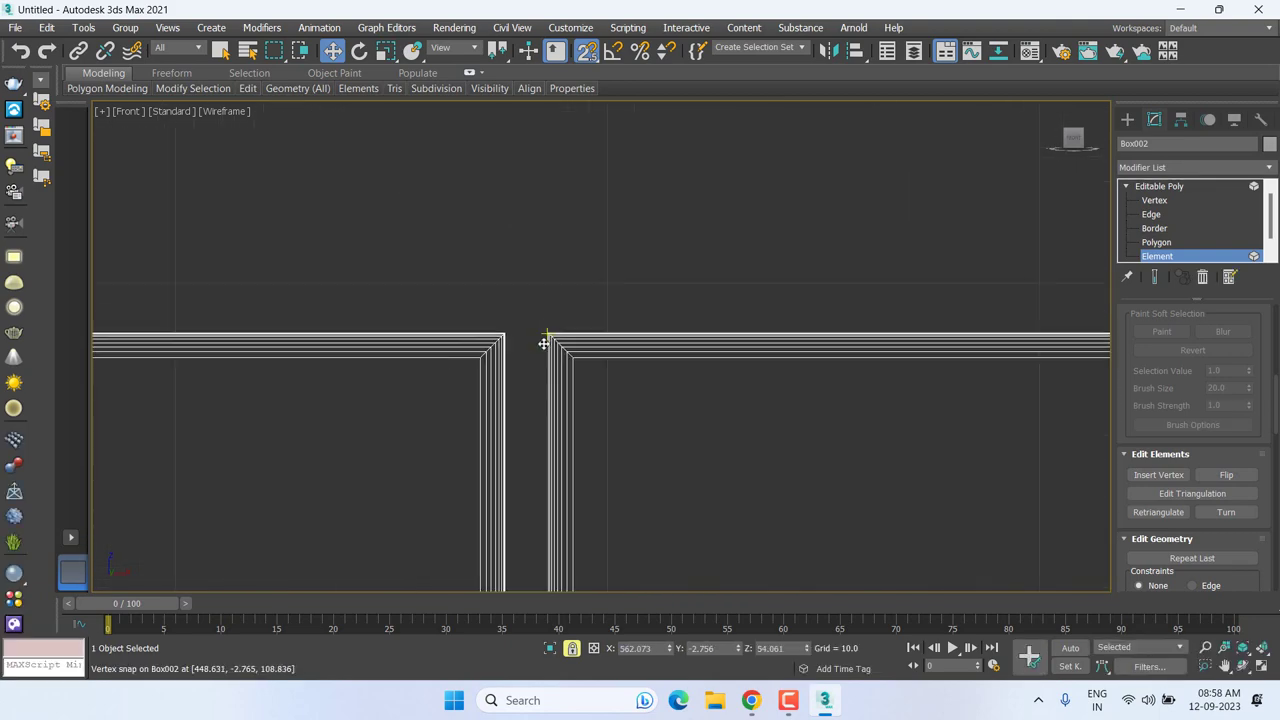
scroll(600, 360, "down", 2)
scroll(700, 385, "down", 2)
scroll(734, 391, "down", 2)
right_click(734, 391)
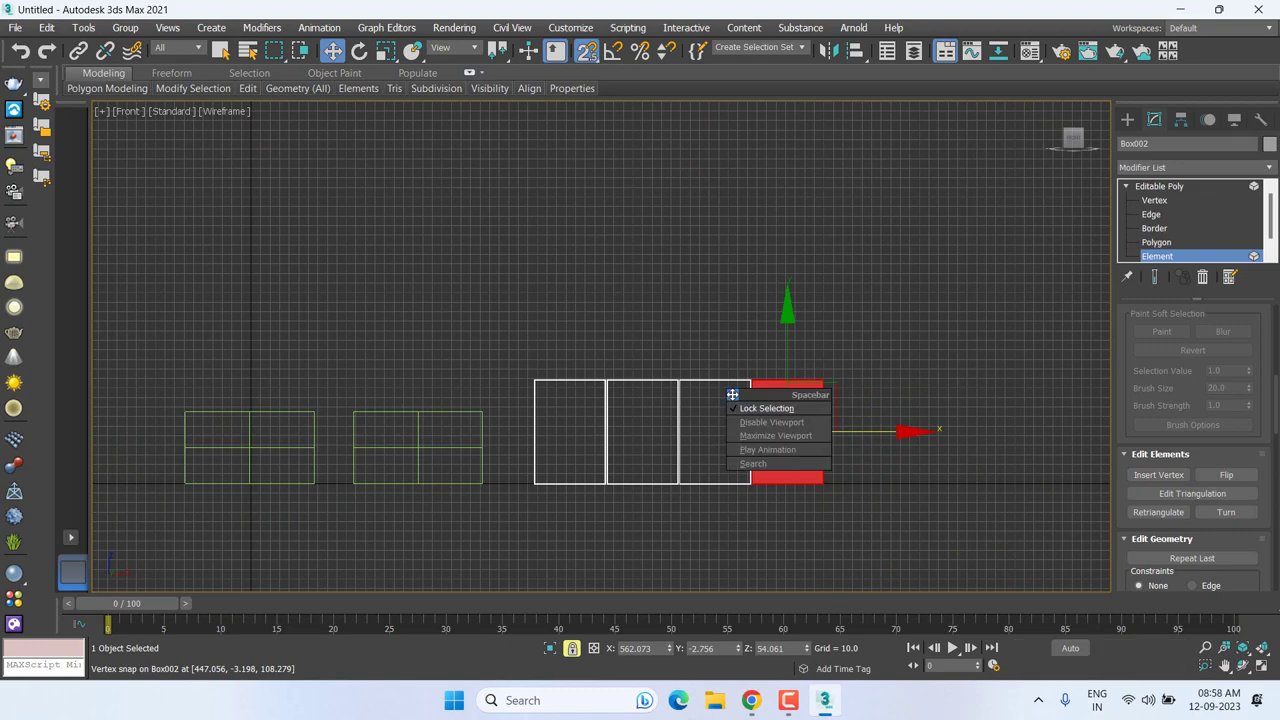
mouse_move(734, 391)
middle_mouse_down()
mouse_move(734, 284)
mouse_move(763, 378)
middle_mouse_up()
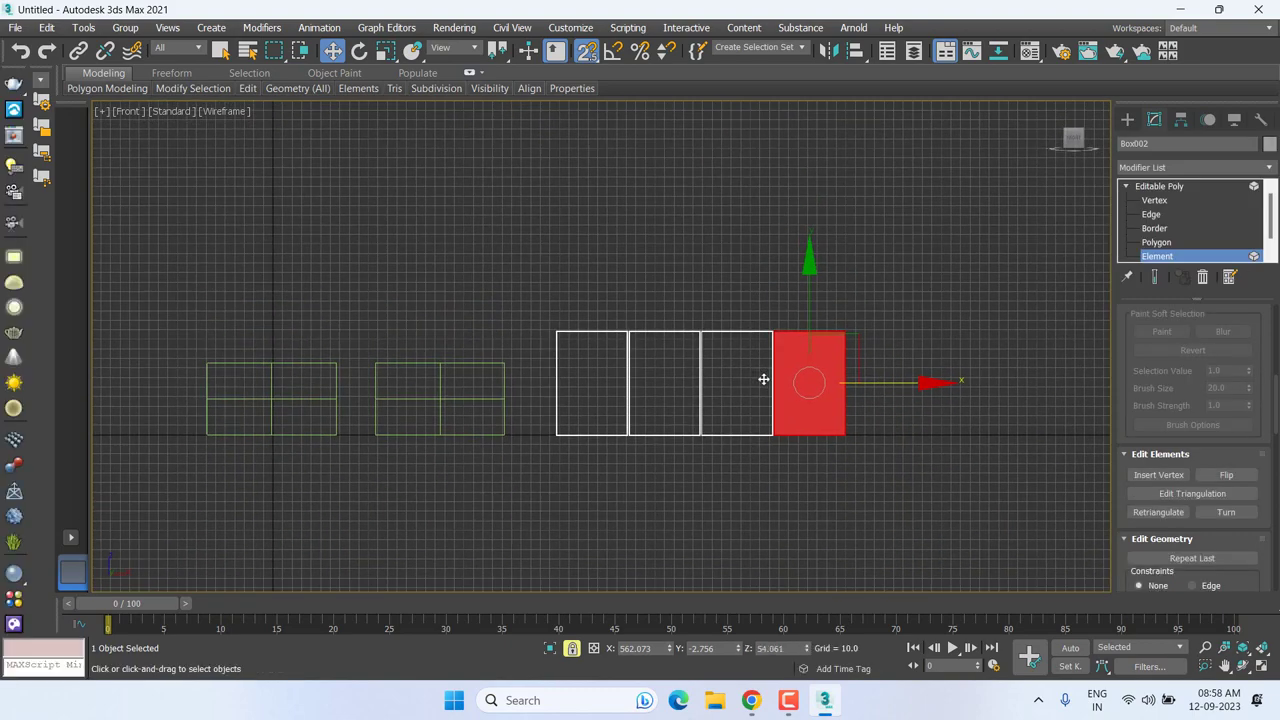
scroll(742, 419, "up", 3)
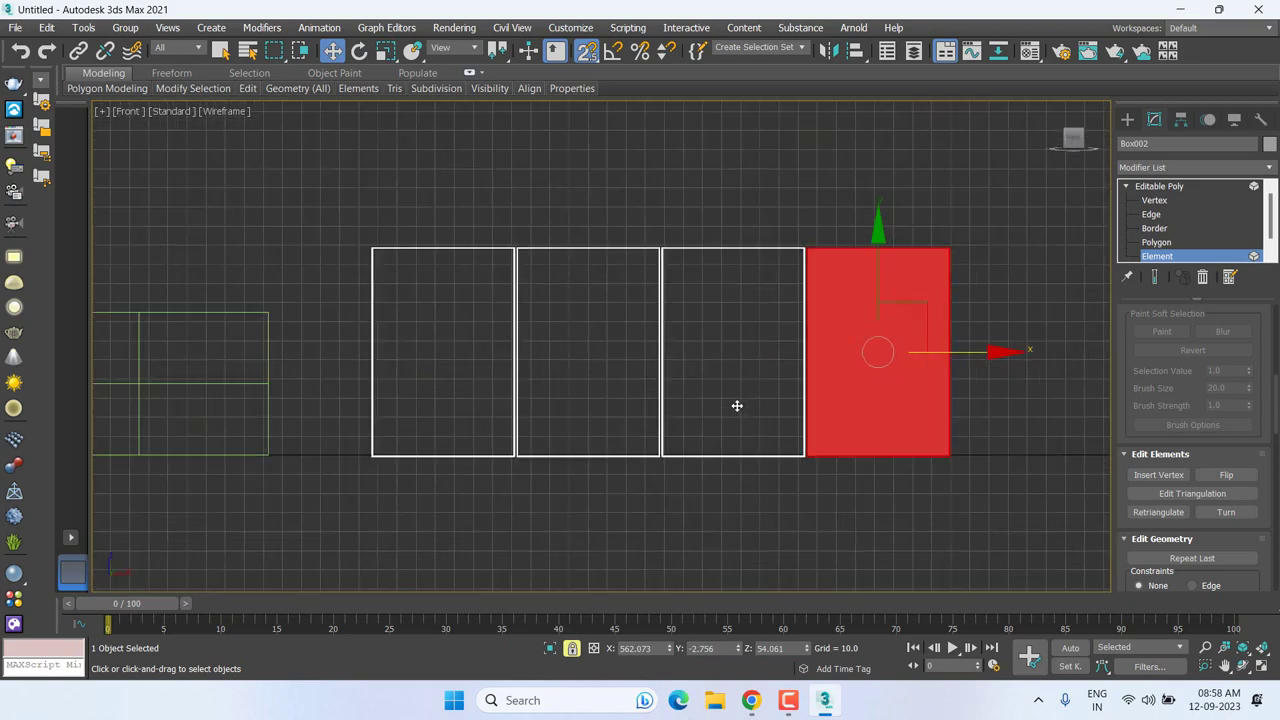
right_click(736, 403)
scroll(691, 389, "down", 3)
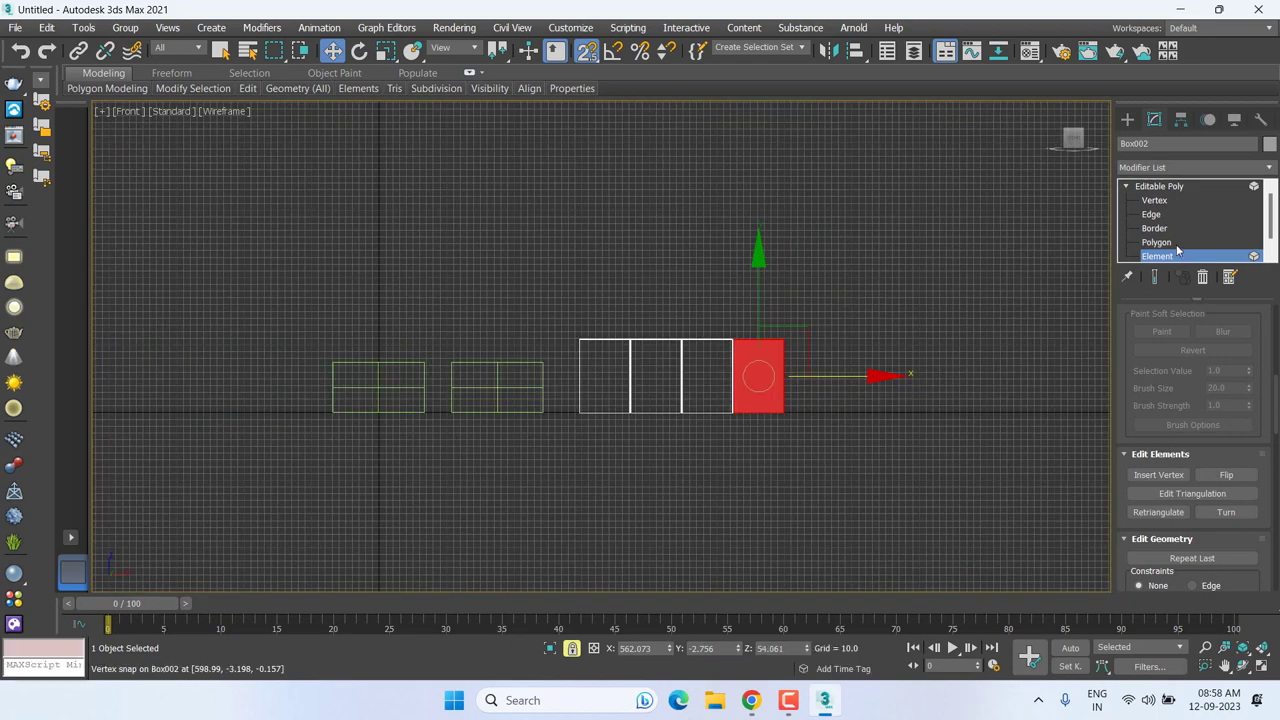
Step: Return to object level in the Perspective view and deselect the panel object
left_click(1159, 186)
key("p")
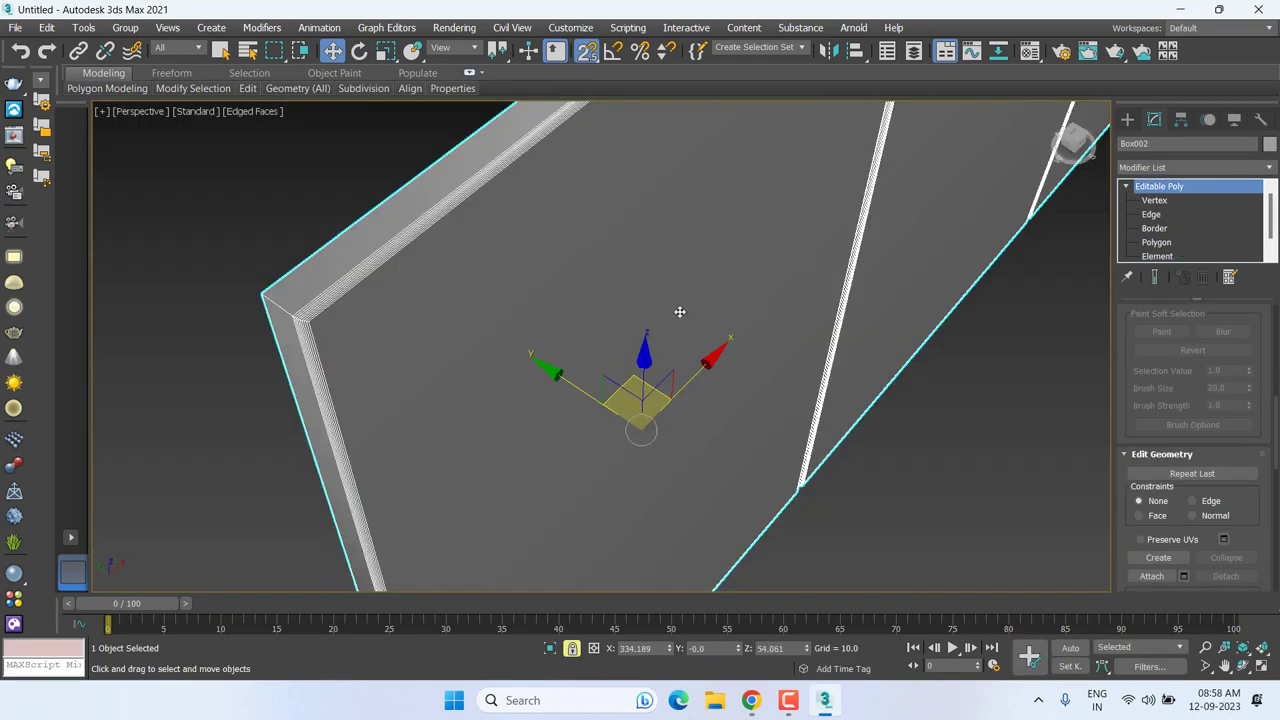
scroll(690, 350, "down", 5)
scroll(701, 390, "down", 1)
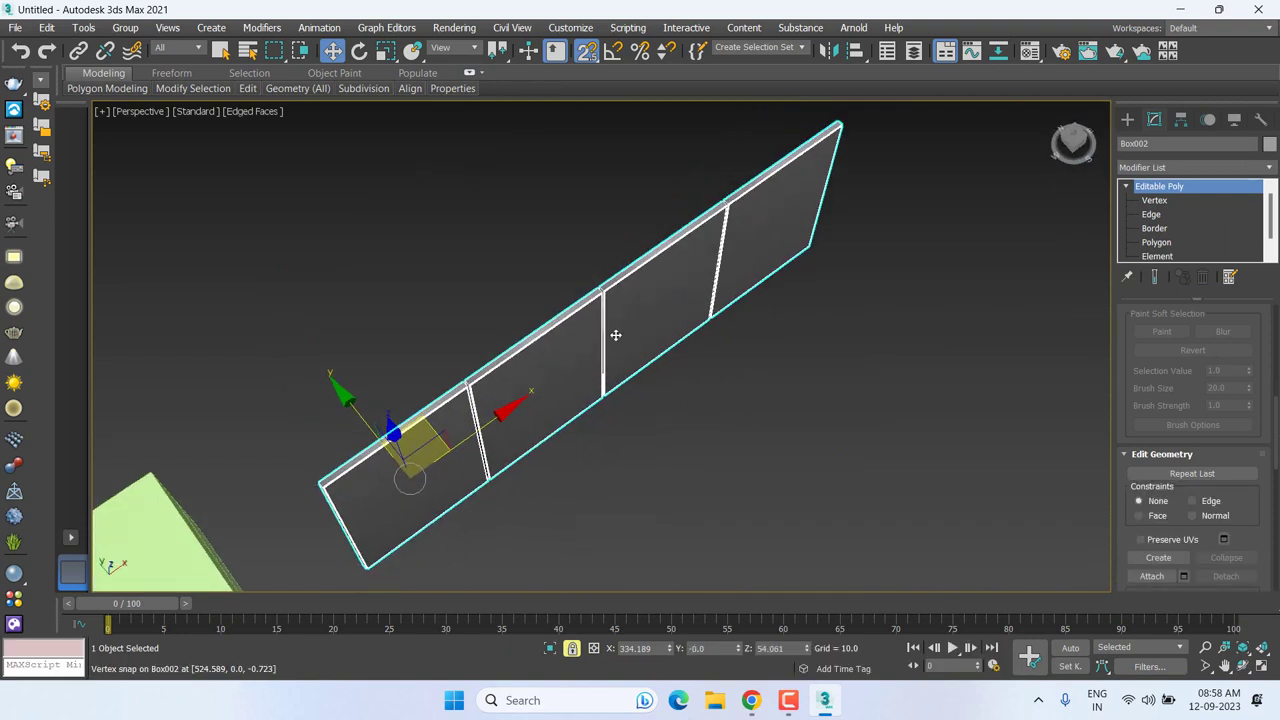
scroll(615, 335, "up", 3)
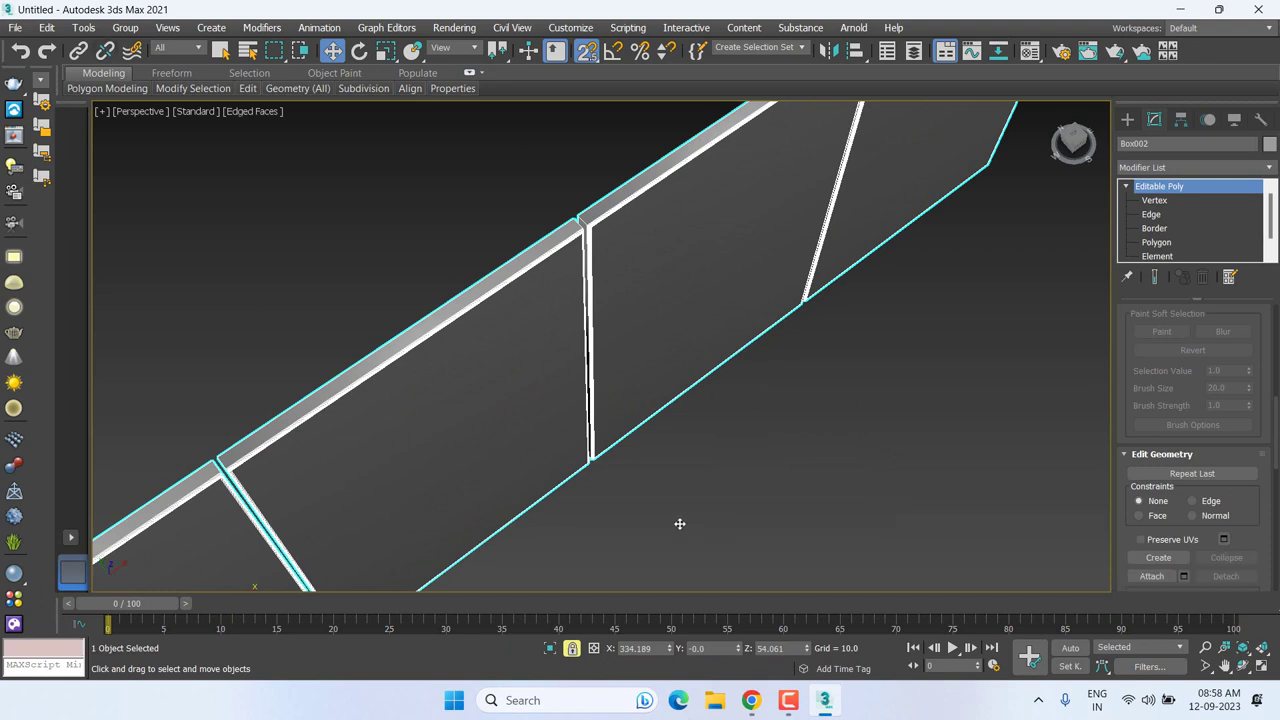
right_click(560, 211)
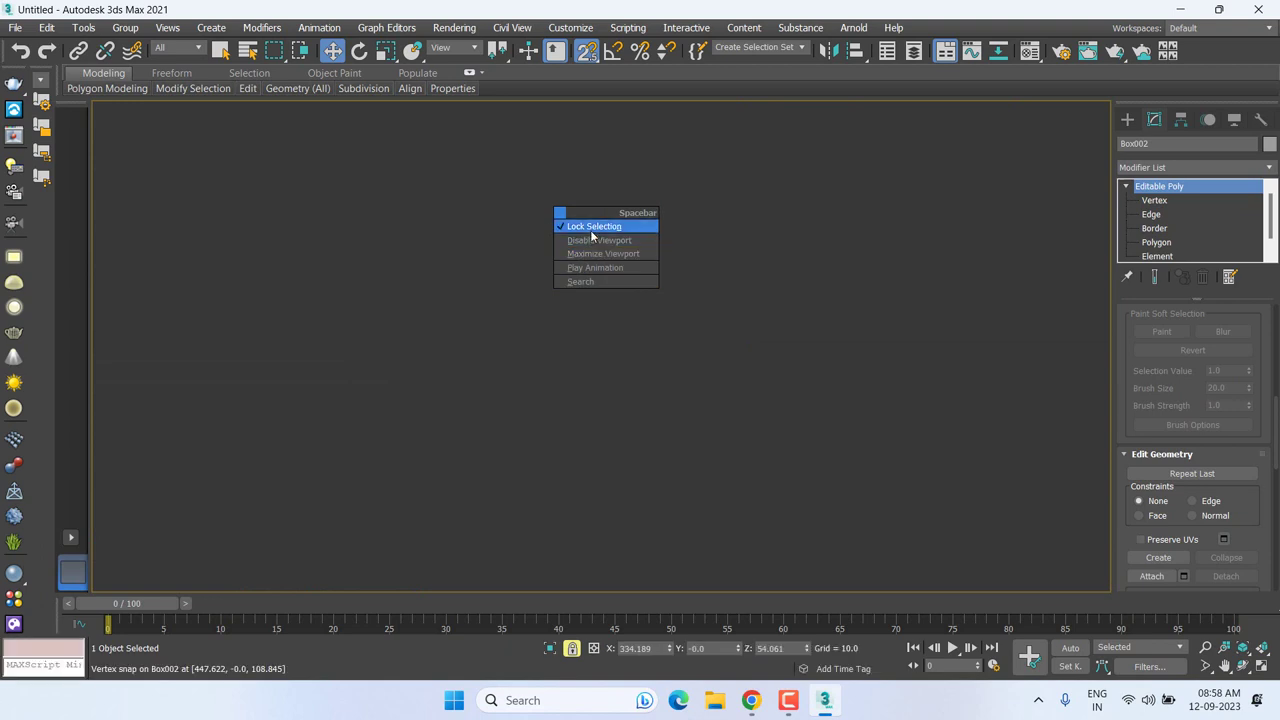
left_click(698, 401)
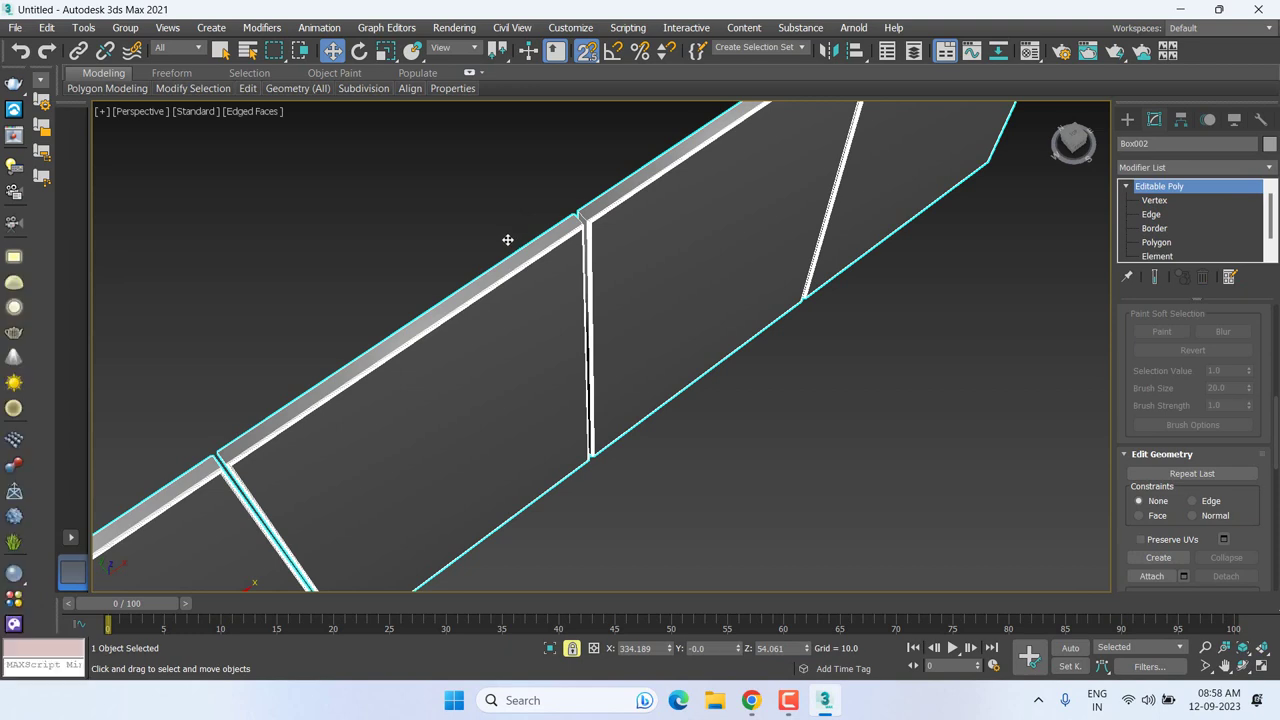
left_click_drag(508, 242, 1164, 214)
key("space")
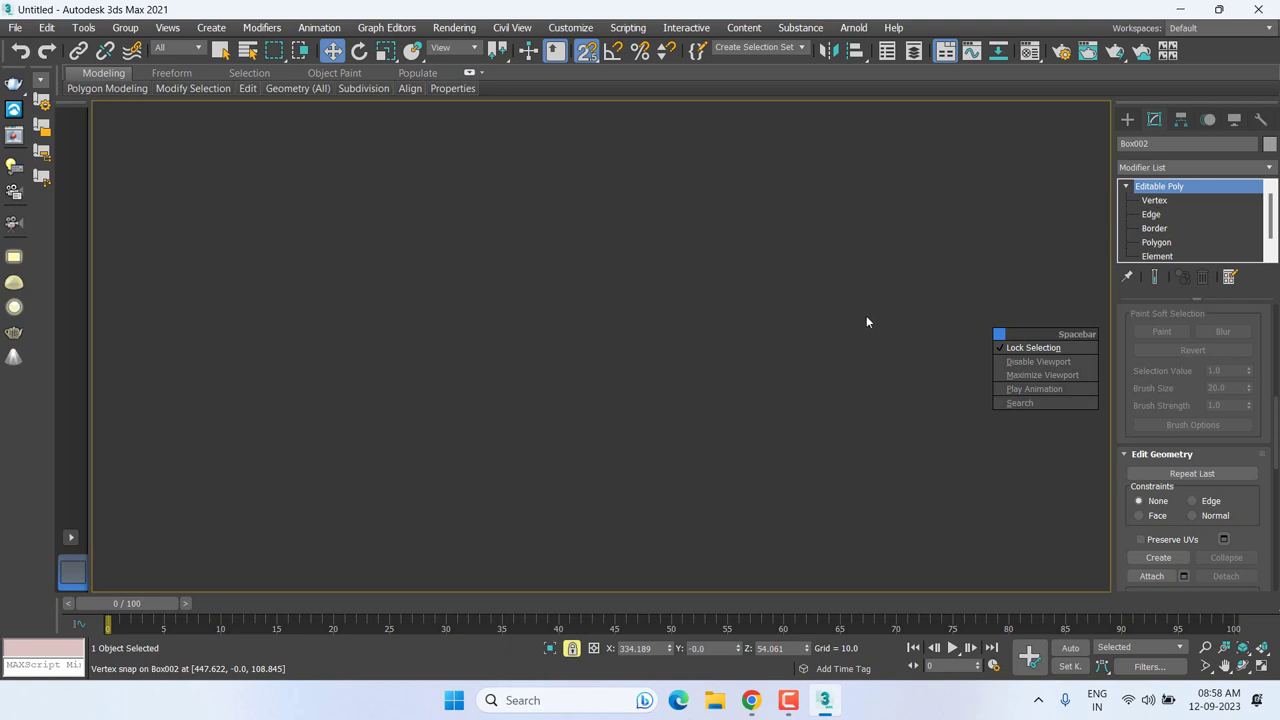
left_click(1018, 347)
left_click(877, 341)
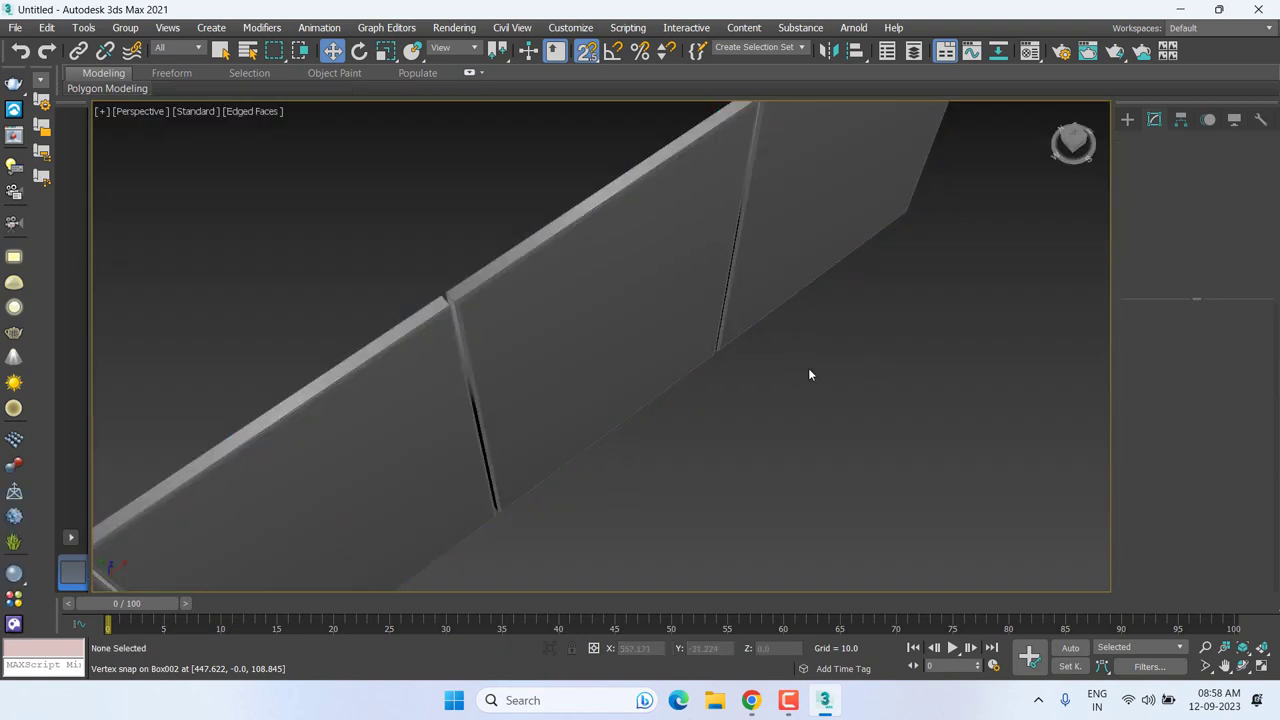
Step: Orbit to face two grey wall panels front-on and select the wall object
scroll(808, 368, "down", 5)
middle_click_drag(729, 387, 671, 331, "alt")
scroll(691, 243, "up", 3)
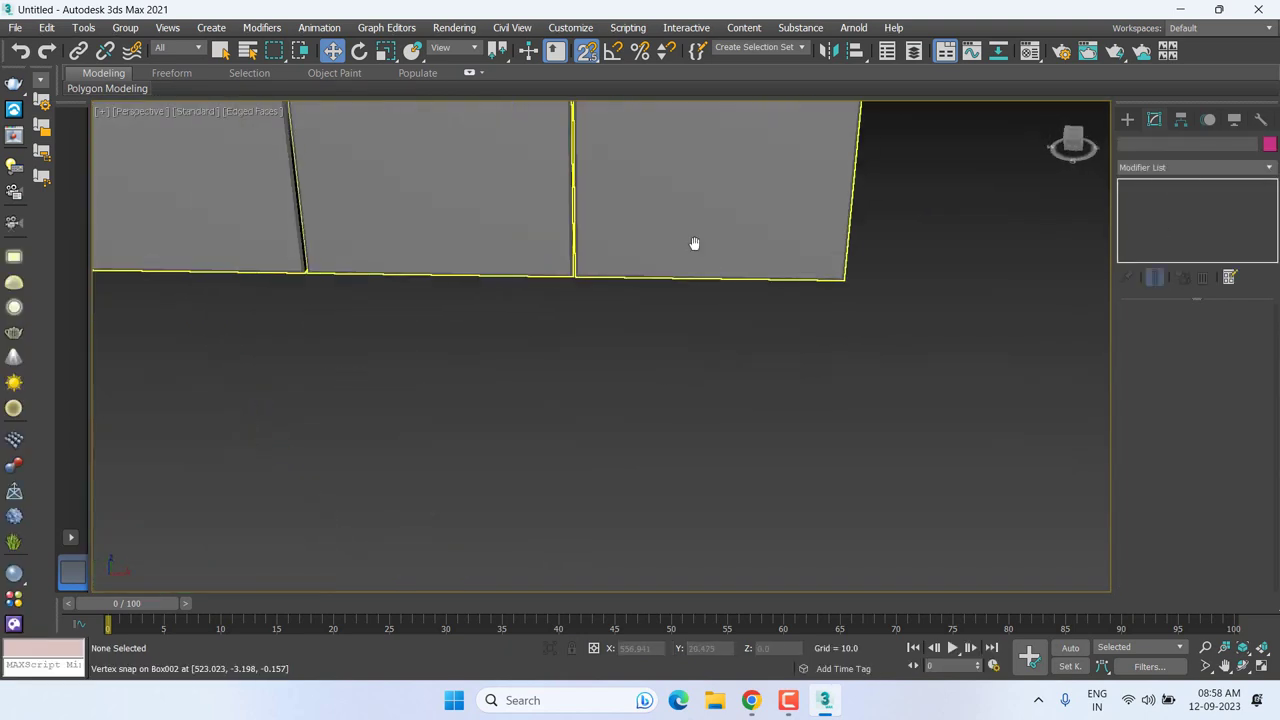
mouse_move(691, 243)
middle_mouse_down()
mouse_move(640, 326)
mouse_move(628, 463)
middle_mouse_up()
middle_click_drag(797, 291, 700, 460, "alt")
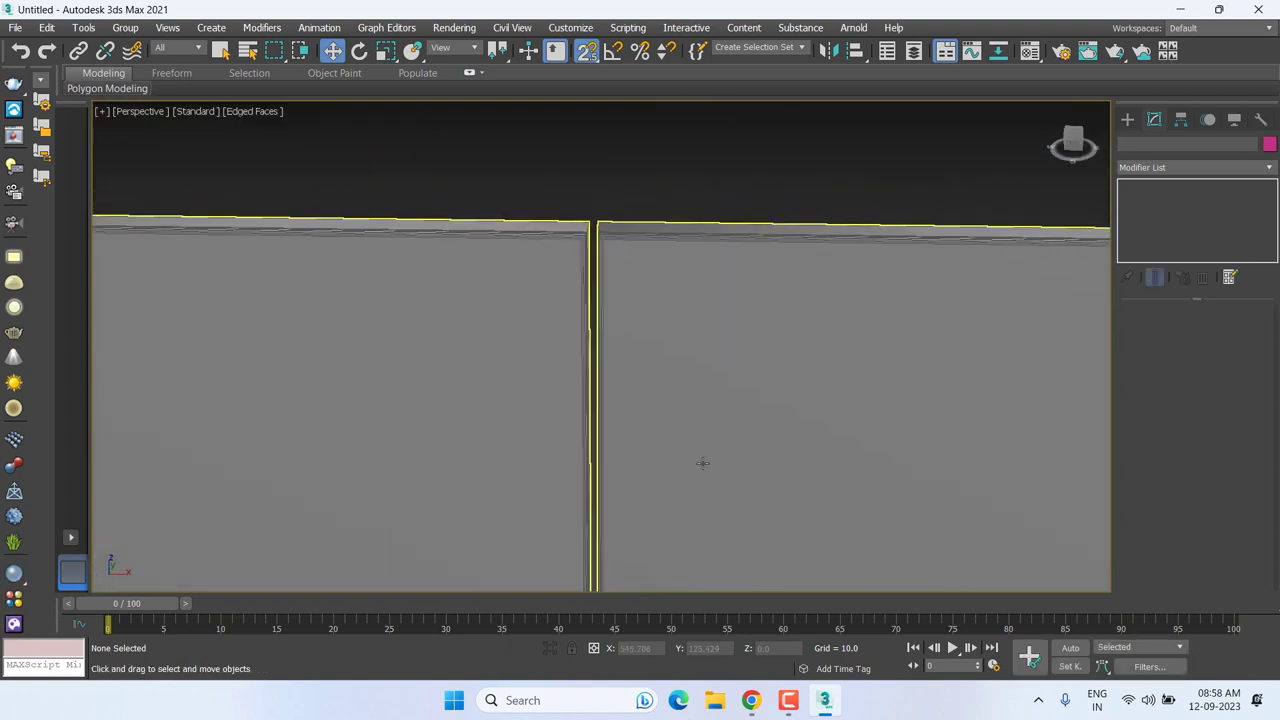
left_click(617, 271)
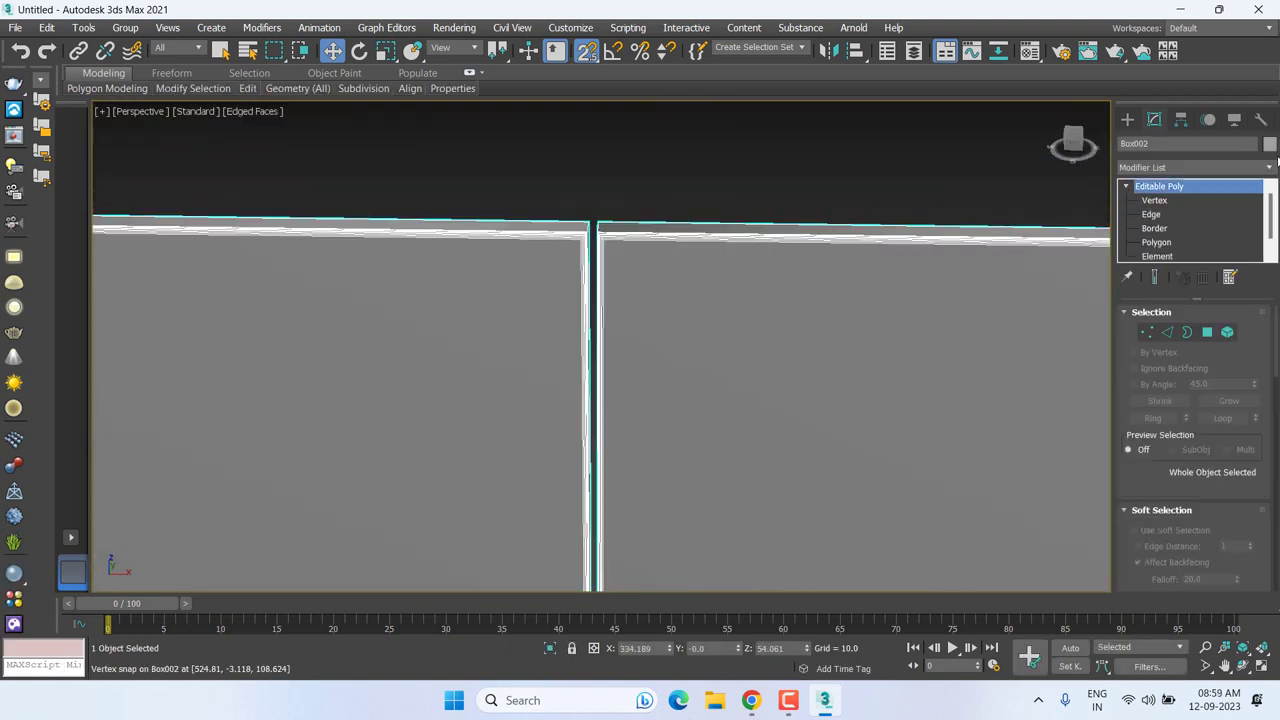
Step: Change the wall object's colour to yellow in the Object Color dialog
left_click(1270, 143)
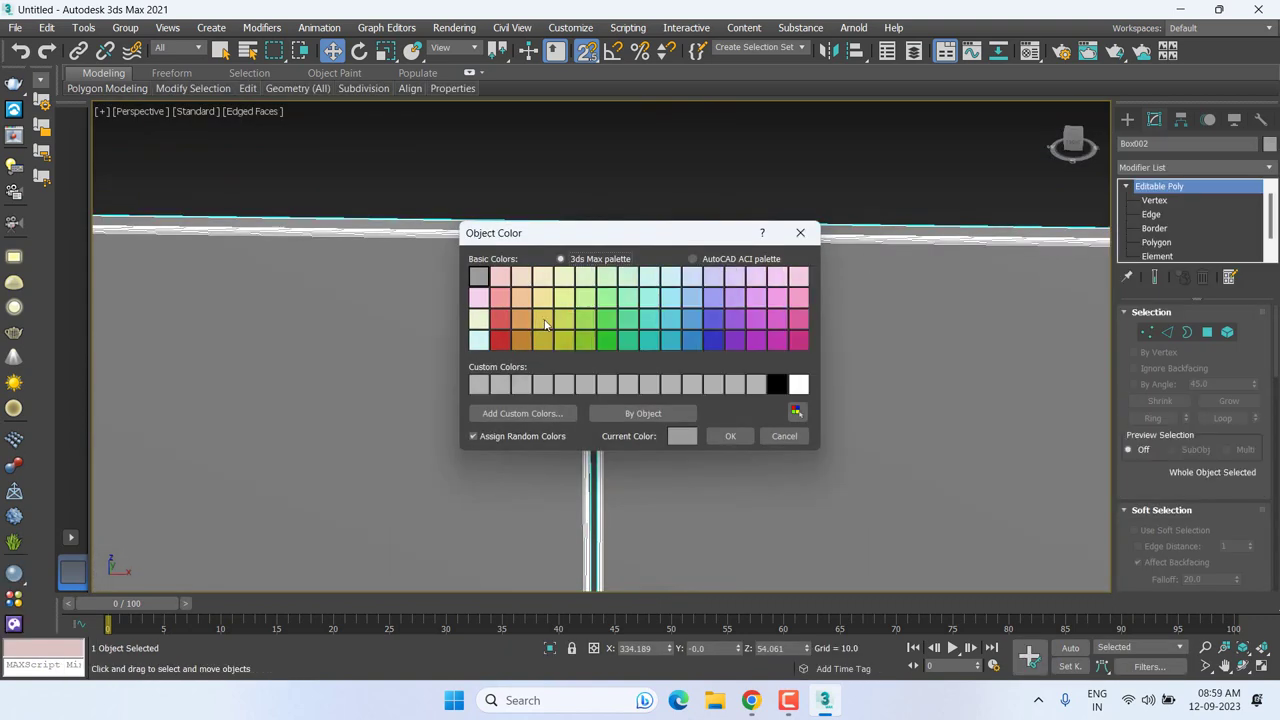
left_click(749, 440)
left_click(797, 186)
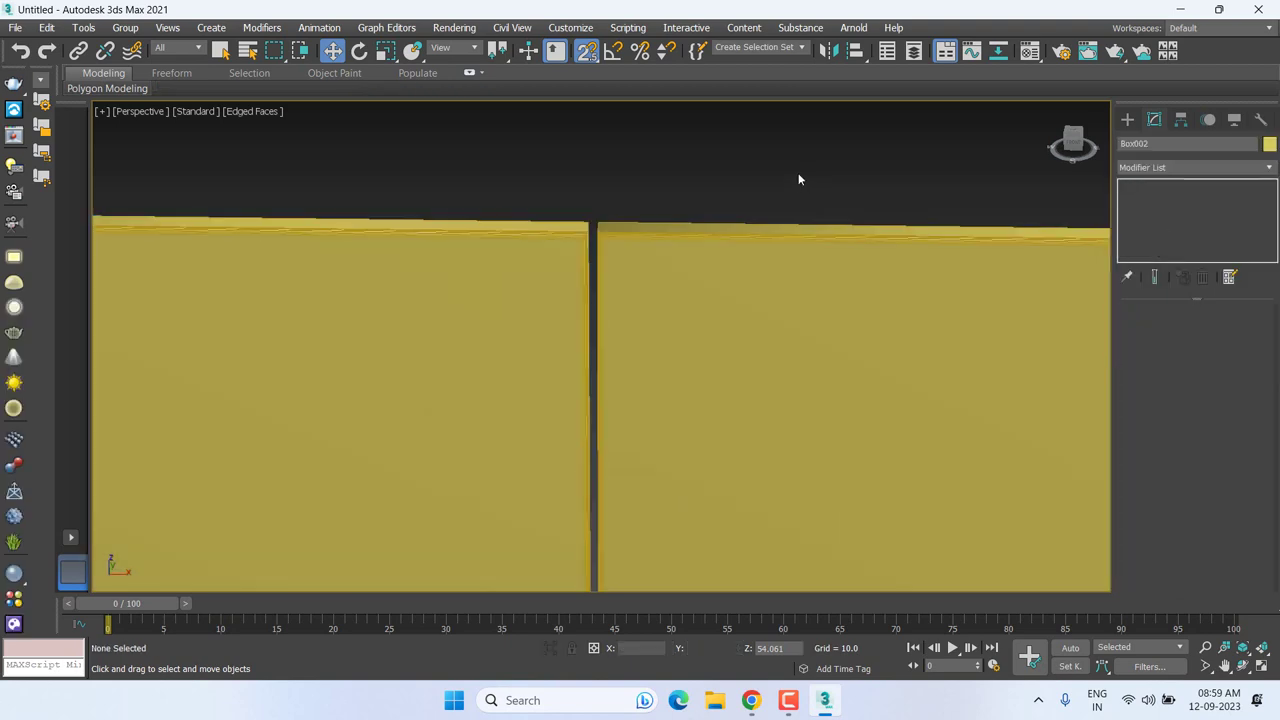
scroll(546, 260, "up", 2)
scroll(551, 260, "up", 2)
middle_click_drag(551, 260, 551, 277)
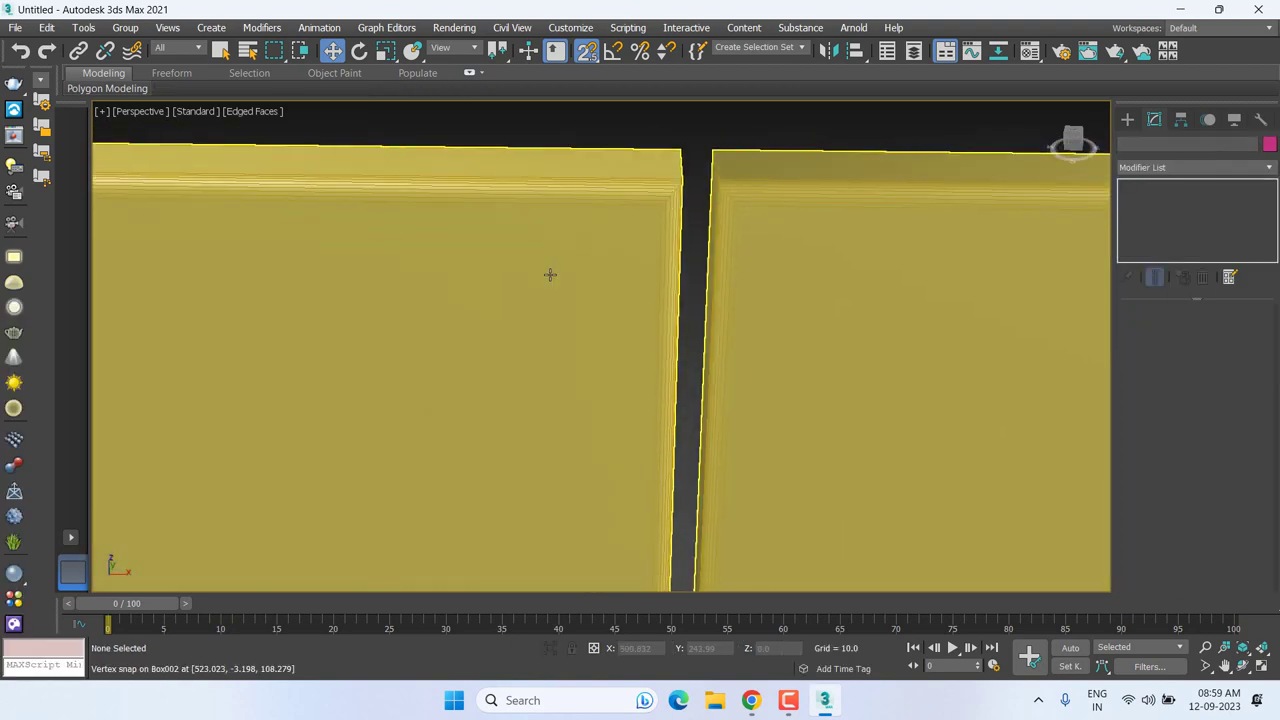
Step: Turn off edged faces, select the yellow walls and view them in Front wireframe
key("F4")
scroll(630, 274, "down", 2)
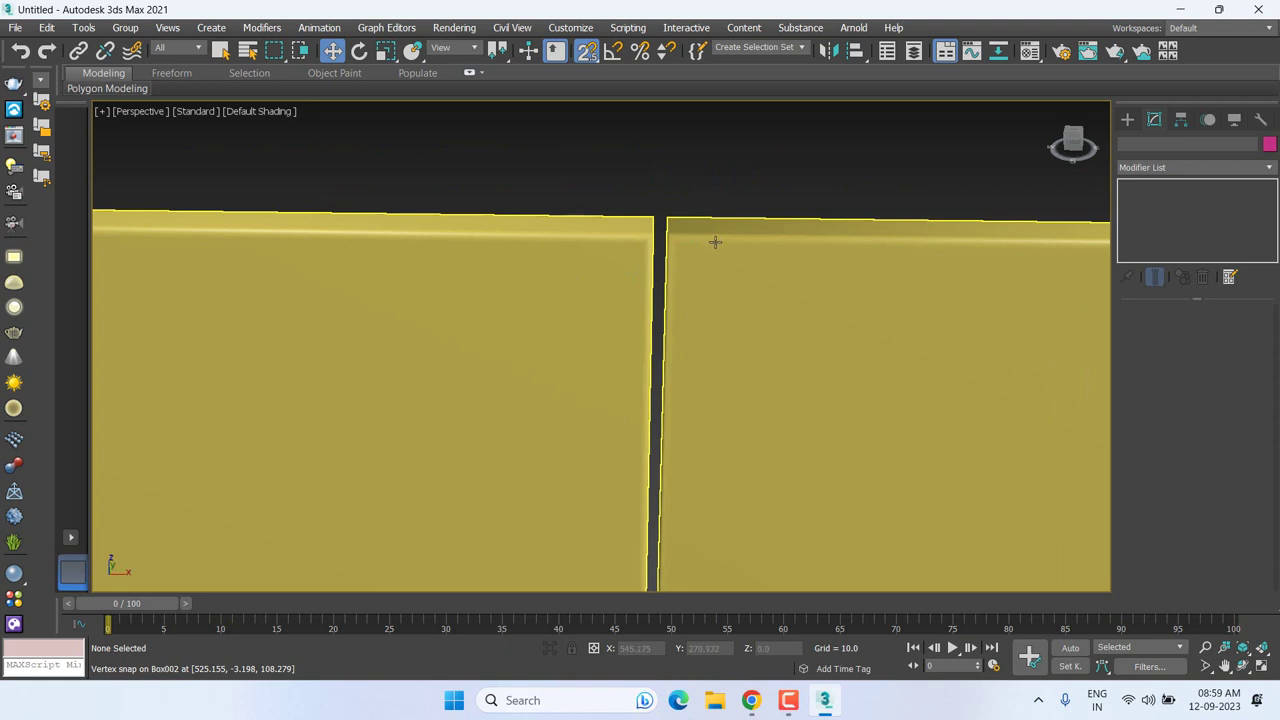
scroll(617, 249, "down", 2)
scroll(640, 320, "down", 2)
middle_click_drag(591, 323, 903, 200)
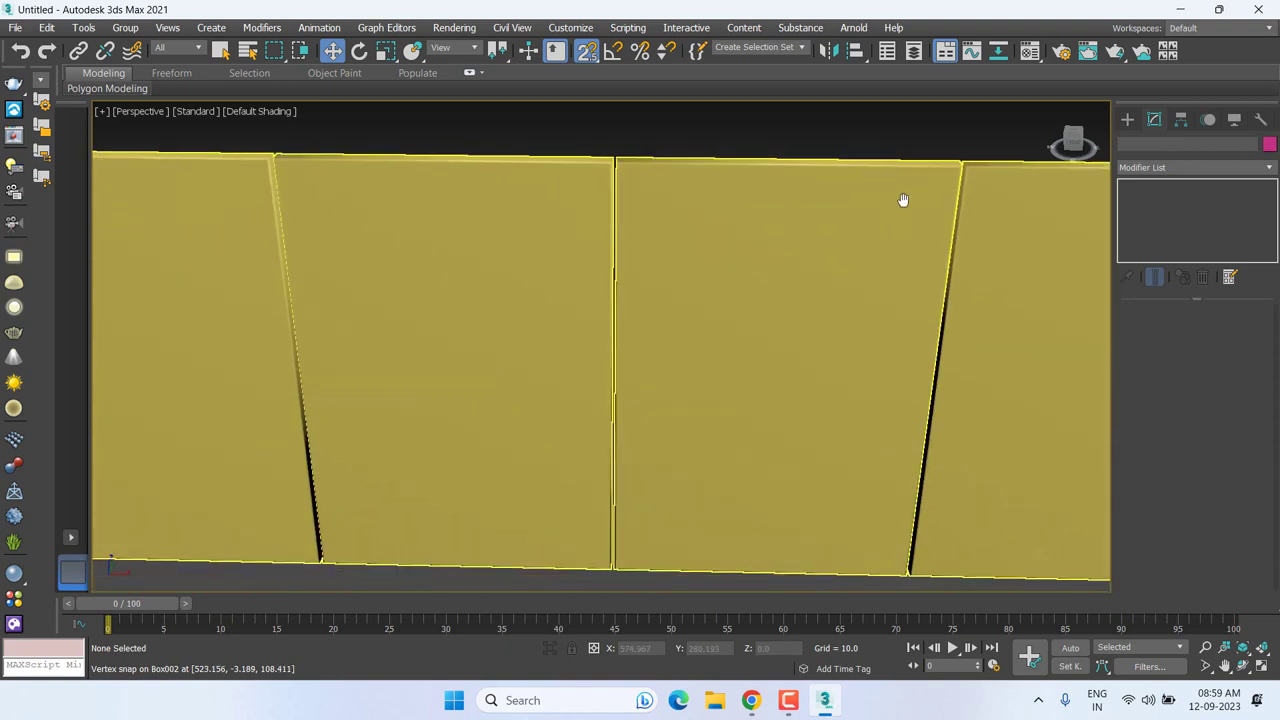
middle_click_drag(626, 302, 636, 357)
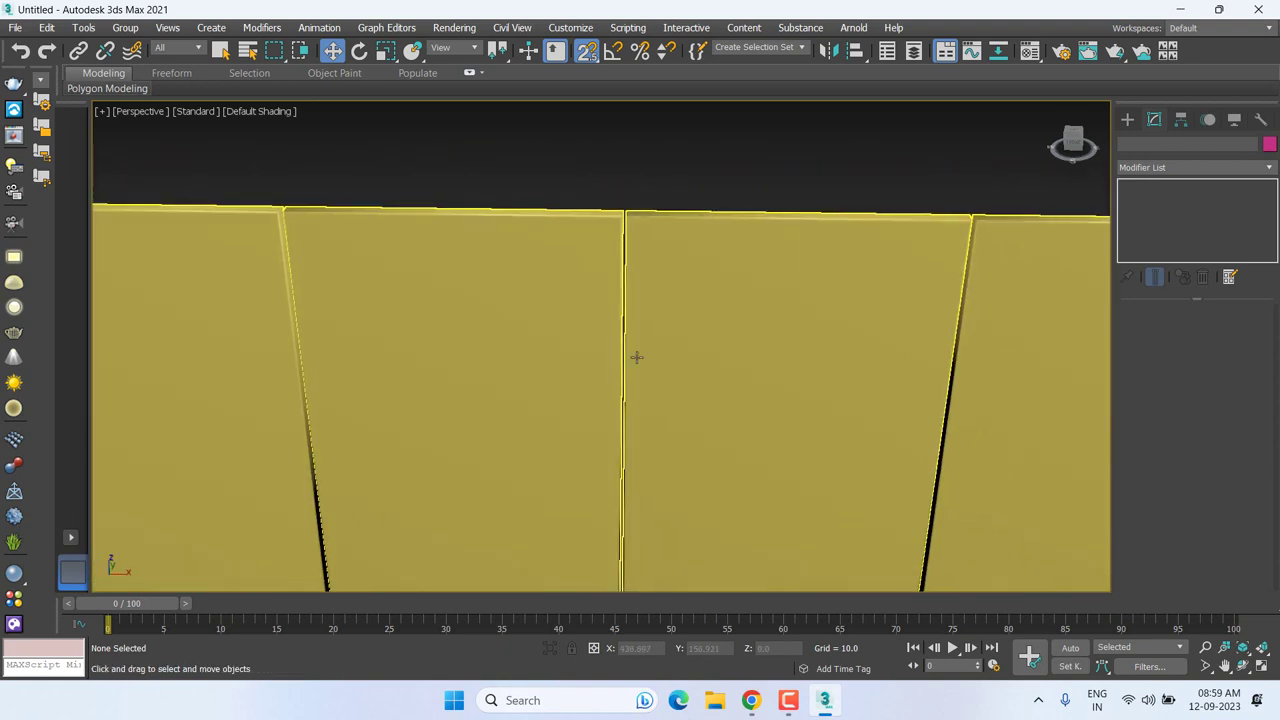
left_click(636, 357)
key("f")
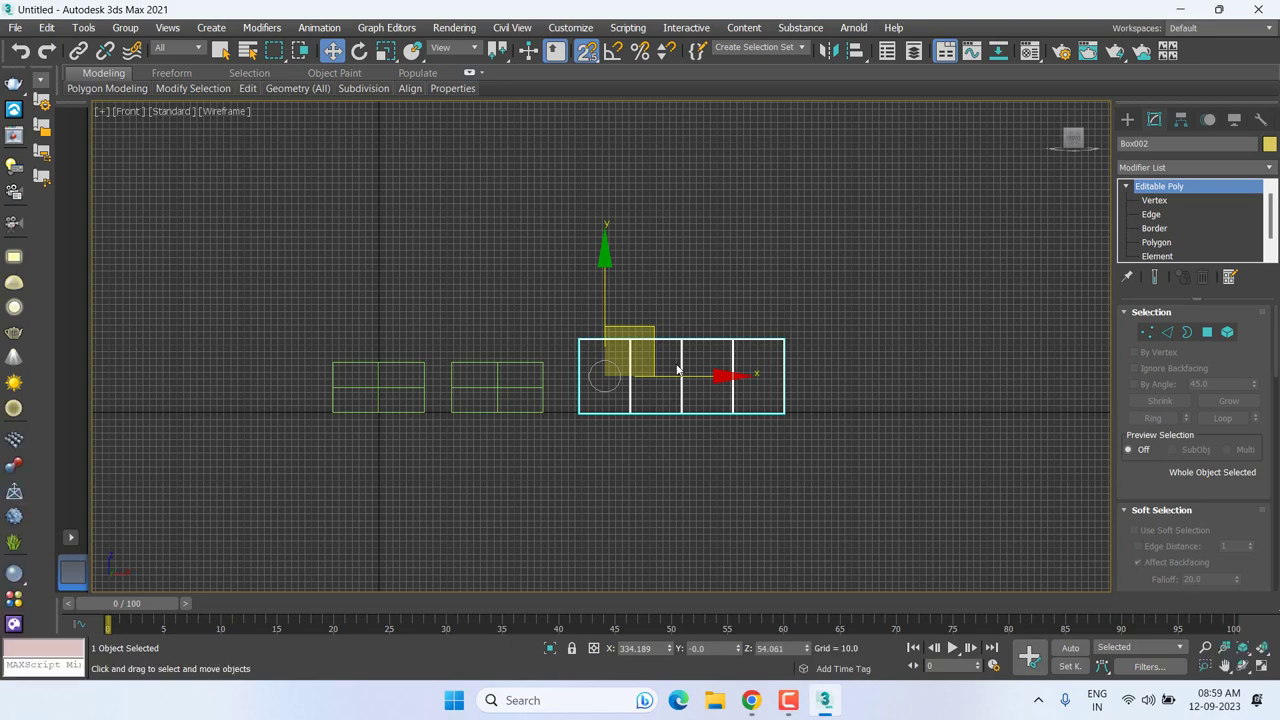
scroll(668, 395, "up", 3)
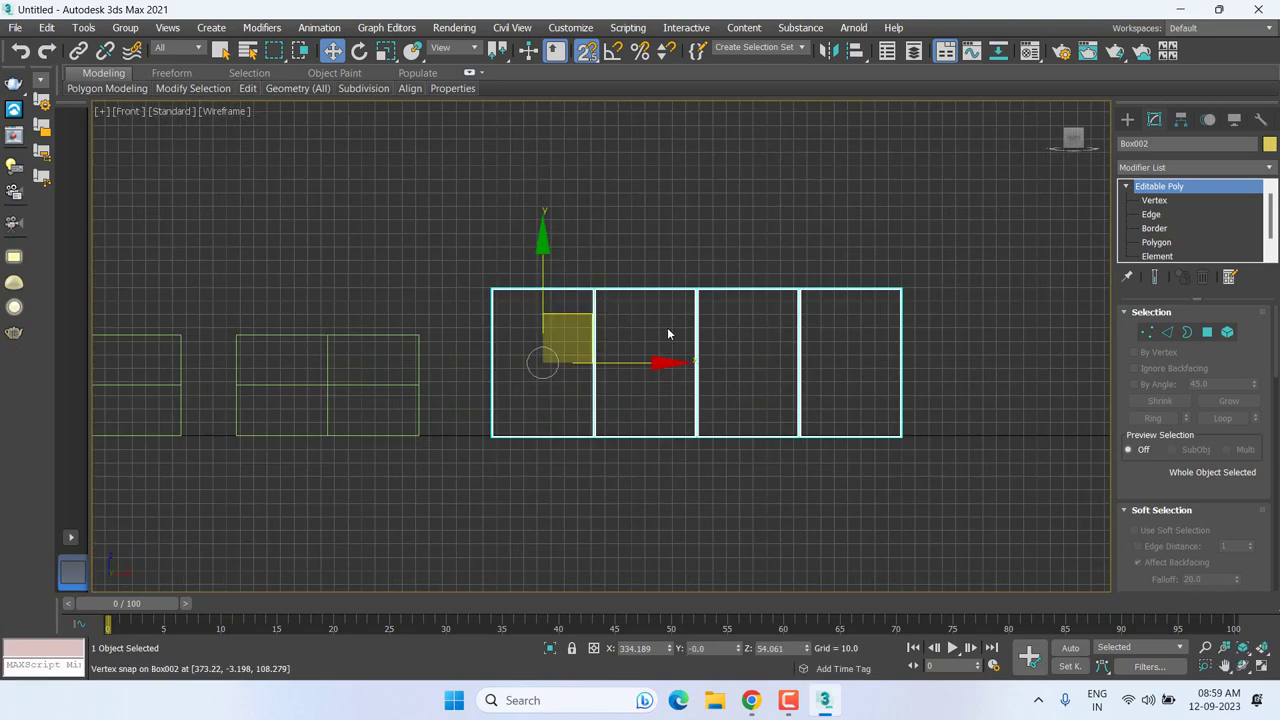
middle_click_drag(634, 420, 596, 428)
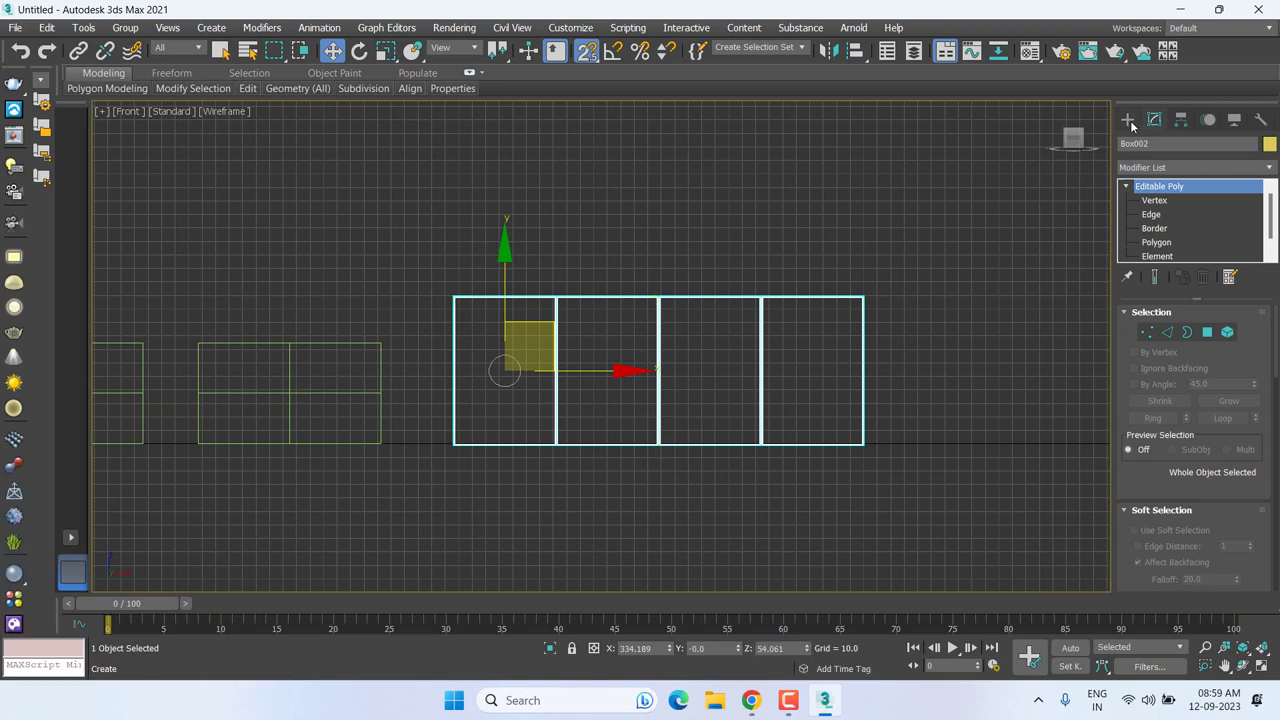
Step: Draw a Standard Primitives plane the size of one yellow wall panel
left_click(1127, 119)
left_click(1227, 285)
scroll(583, 337, "up", 4)
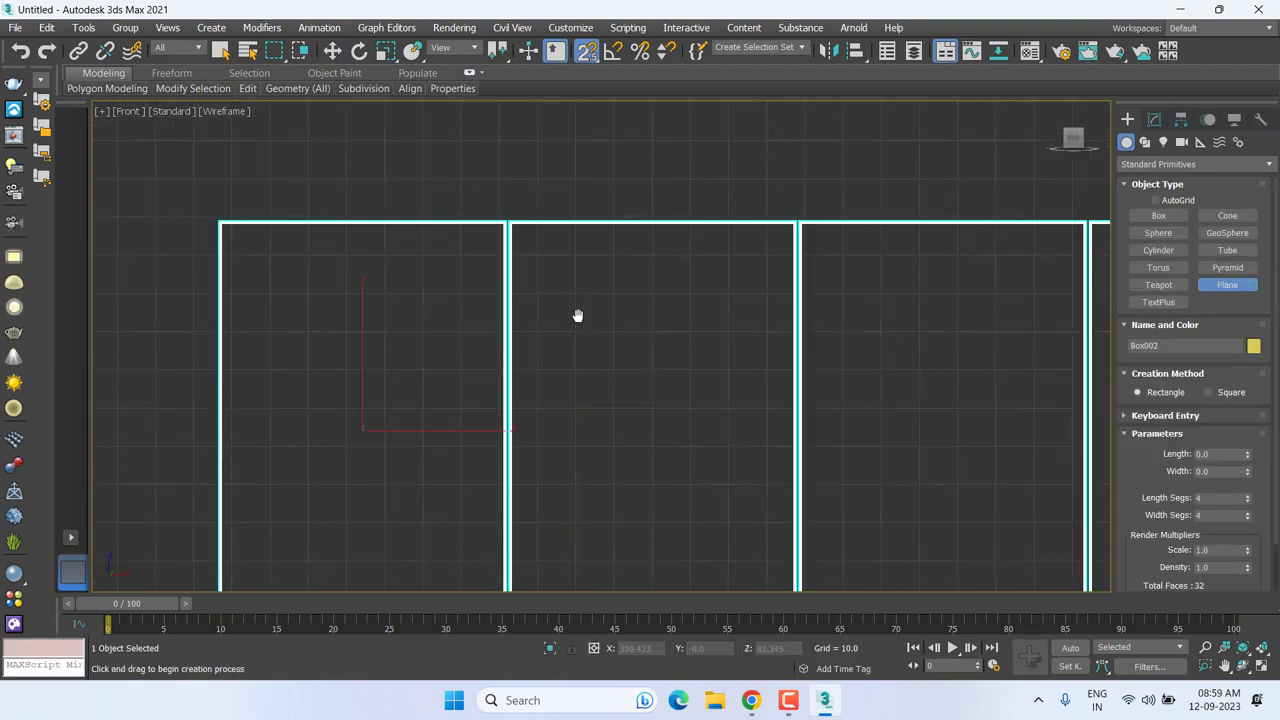
middle_click_drag(577, 316, 565, 247)
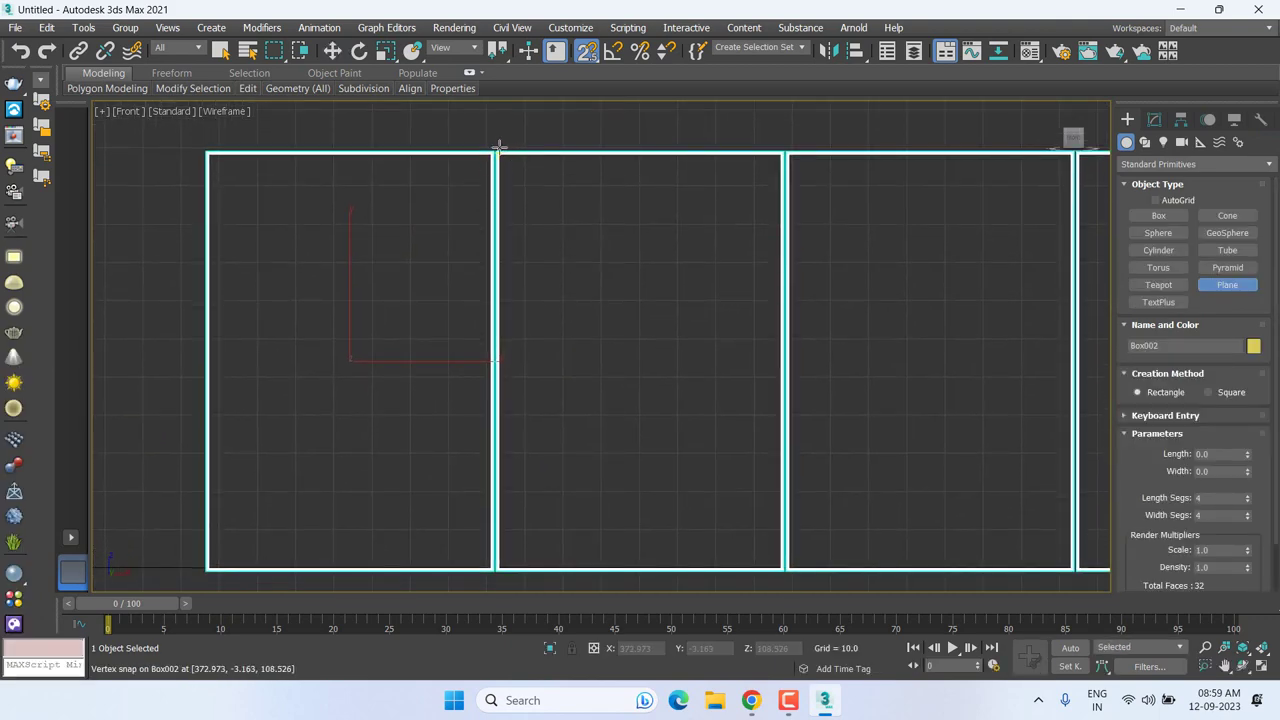
left_click_drag(498, 147, 777, 573)
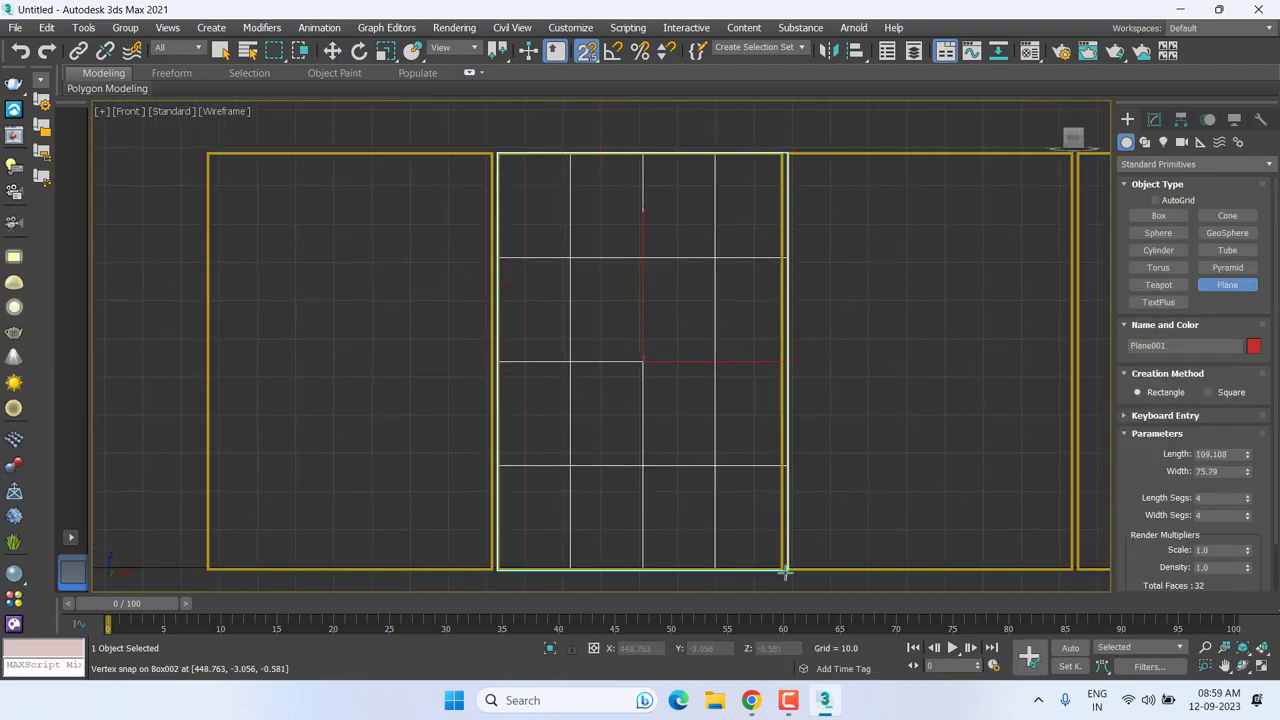
left_click(1231, 288)
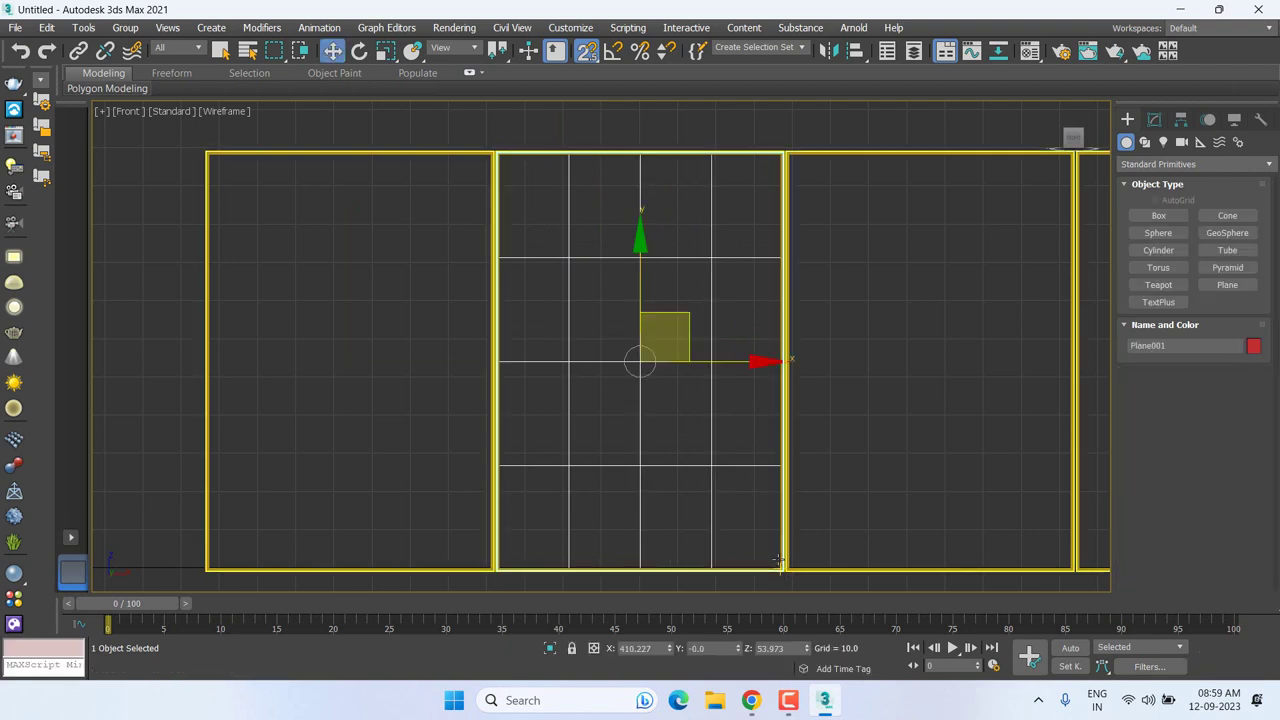
Step: Give the plane 3 length and 1 width segments, move it over the third panel, then select Box002
left_click(1155, 119)
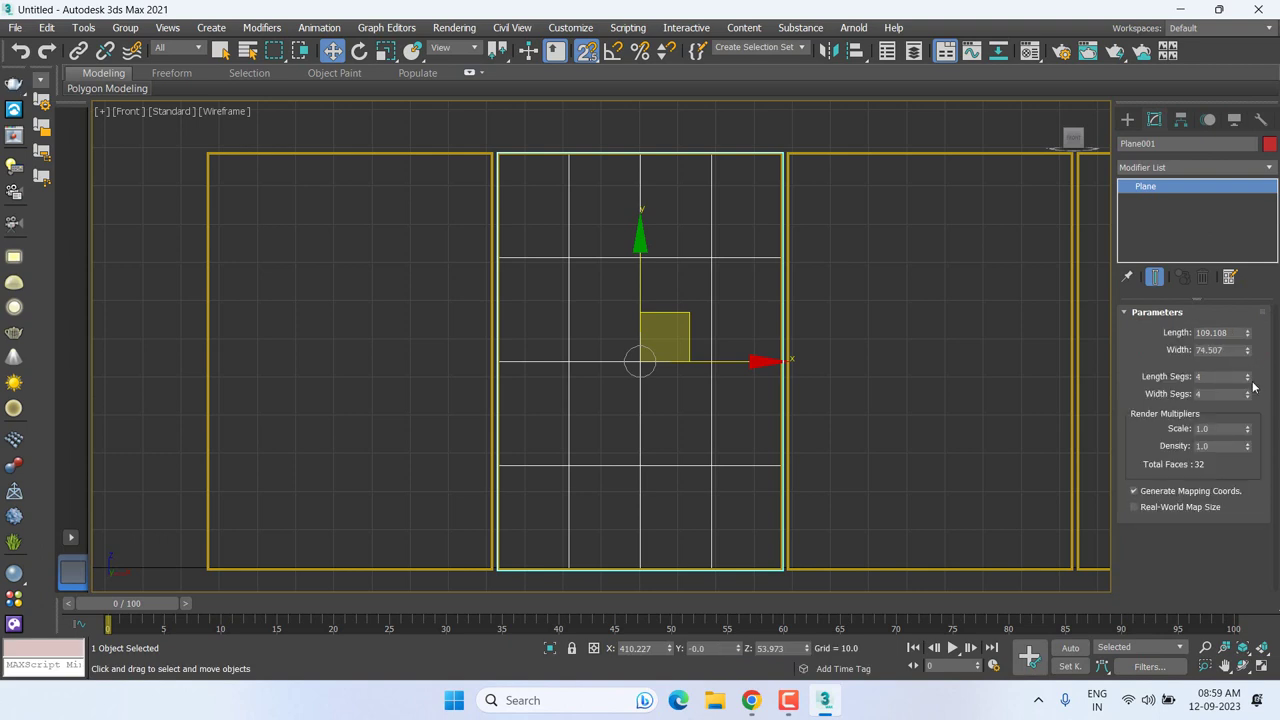
left_click(1248, 381)
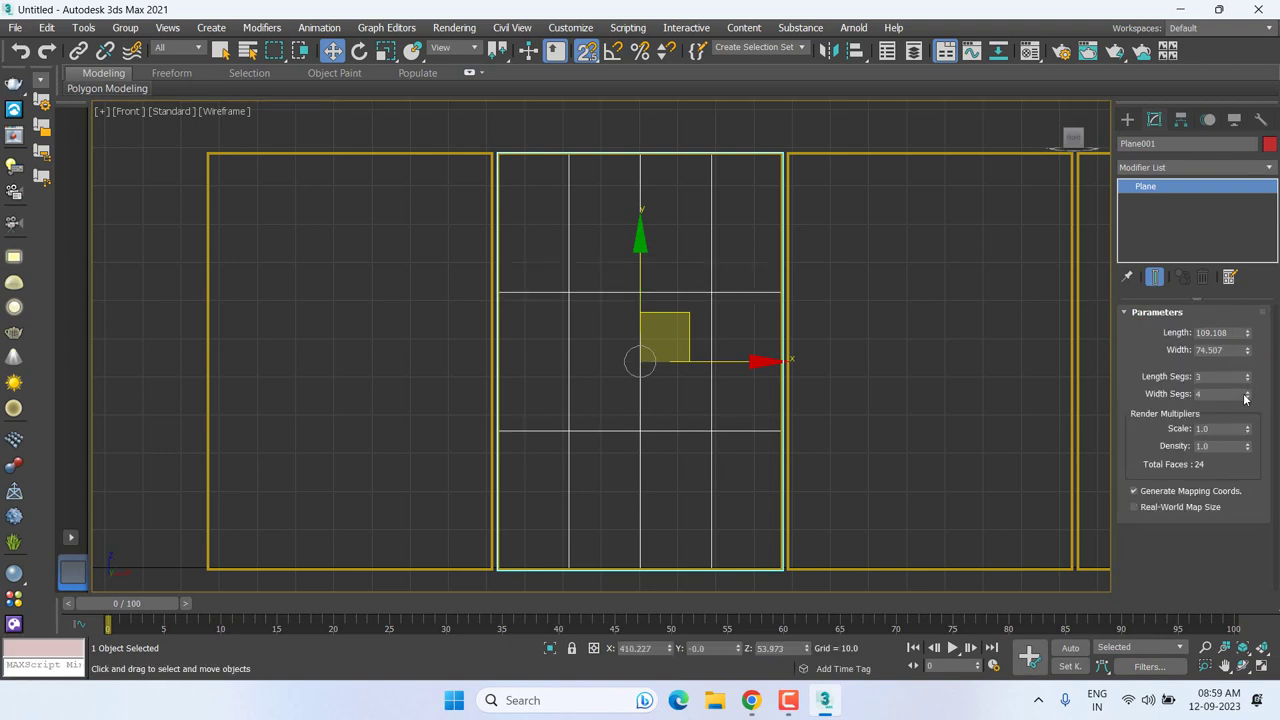
left_click(1247, 397)
left_click(1247, 397)
left_click(1247, 397)
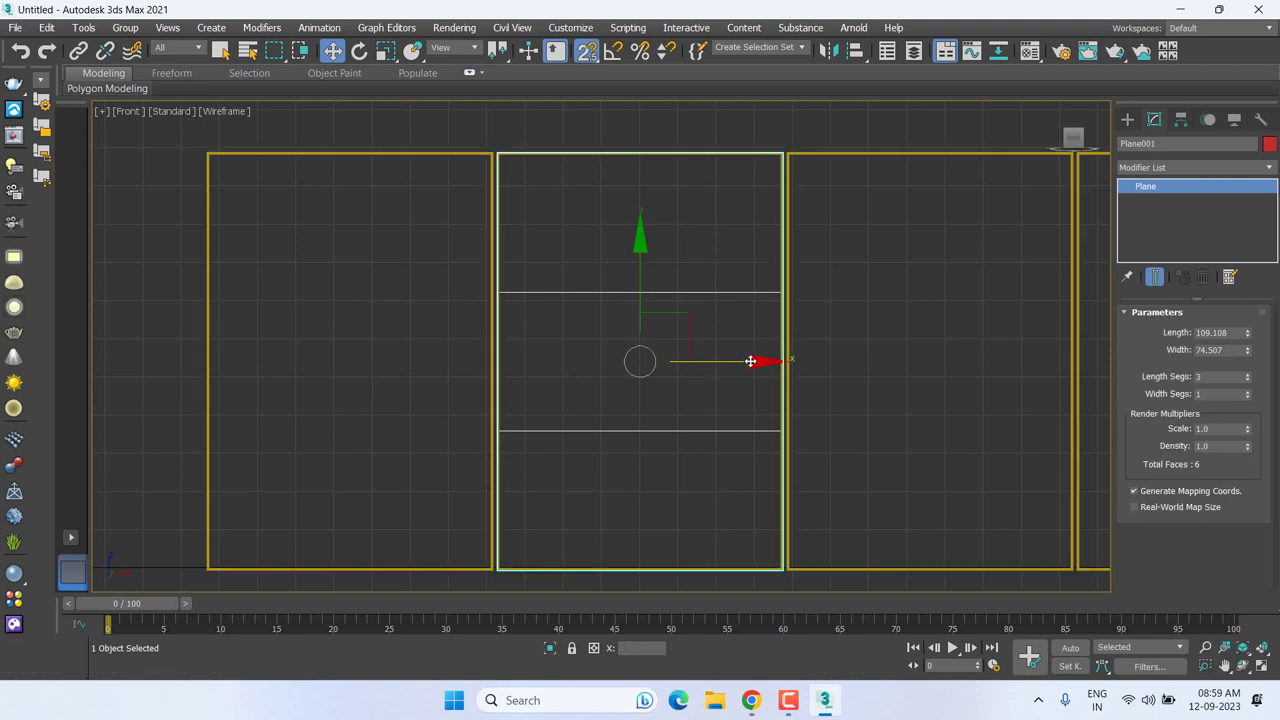
left_click_drag(750, 361, 952, 345)
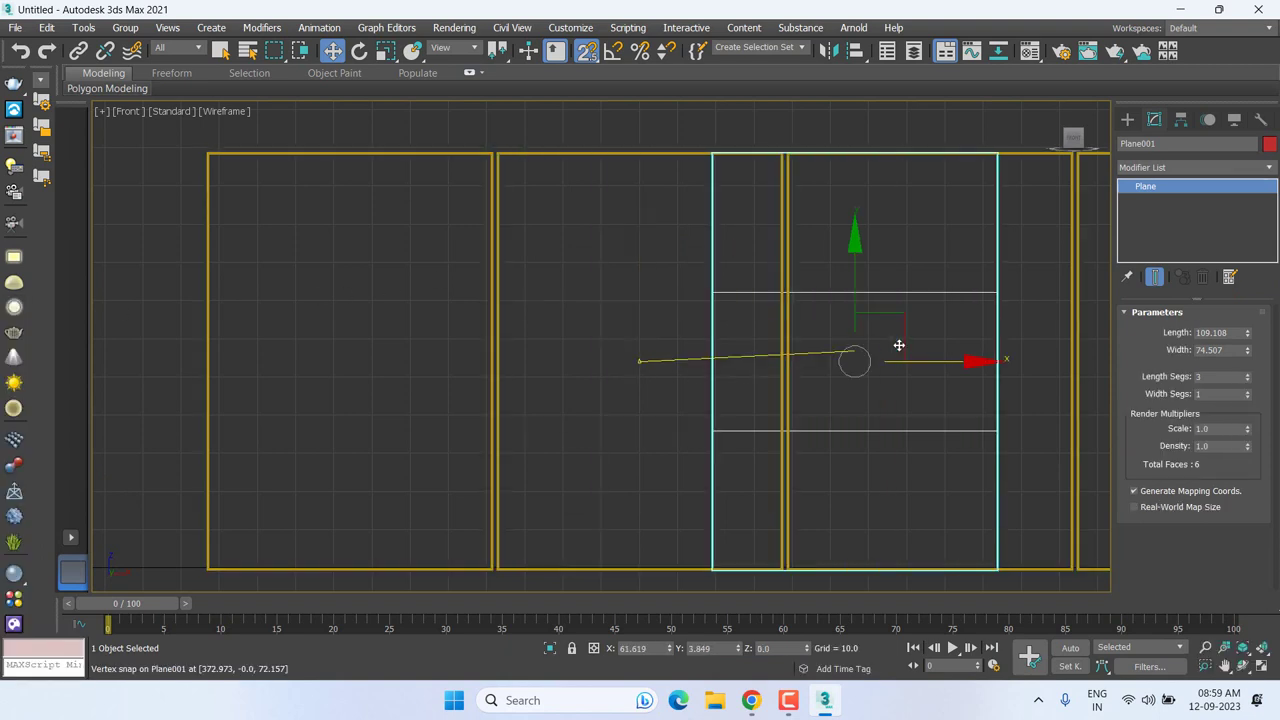
left_click(606, 153)
Step: At Vertex level, select the bottom junction vertices of the panels and raise them
left_click(1155, 201)
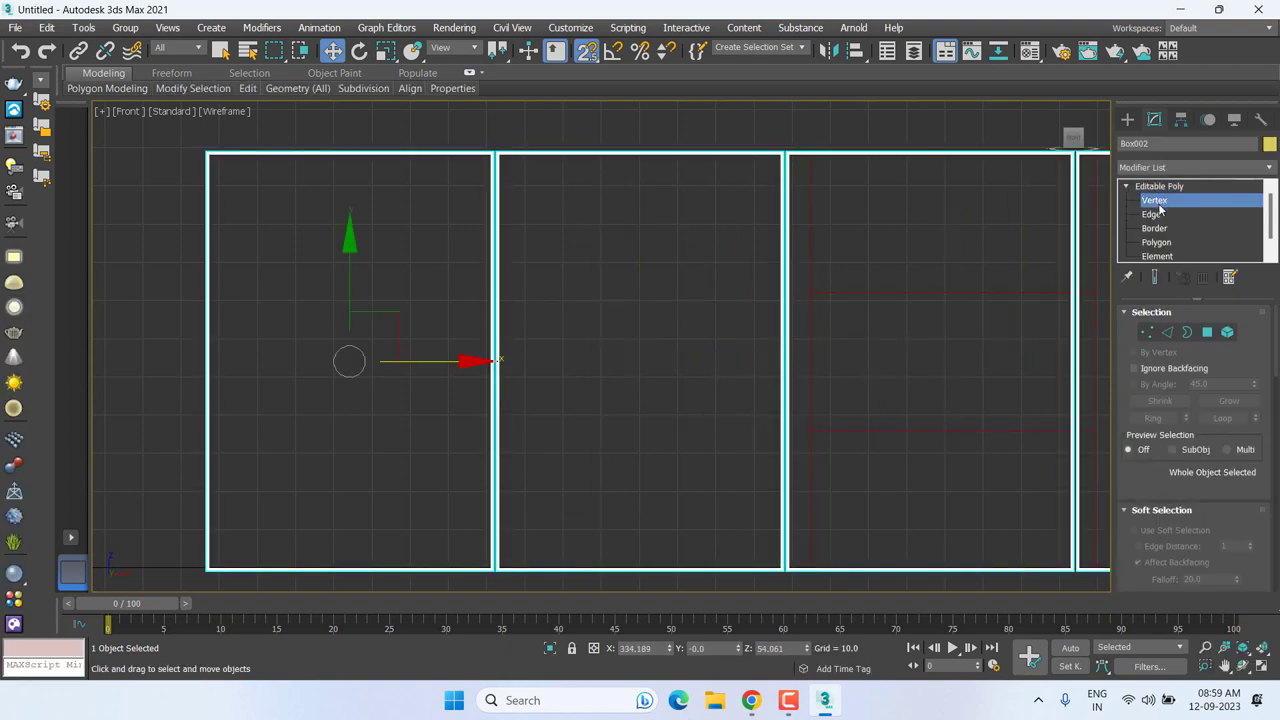
scroll(506, 554, "up", 5)
scroll(522, 511, "up", 3)
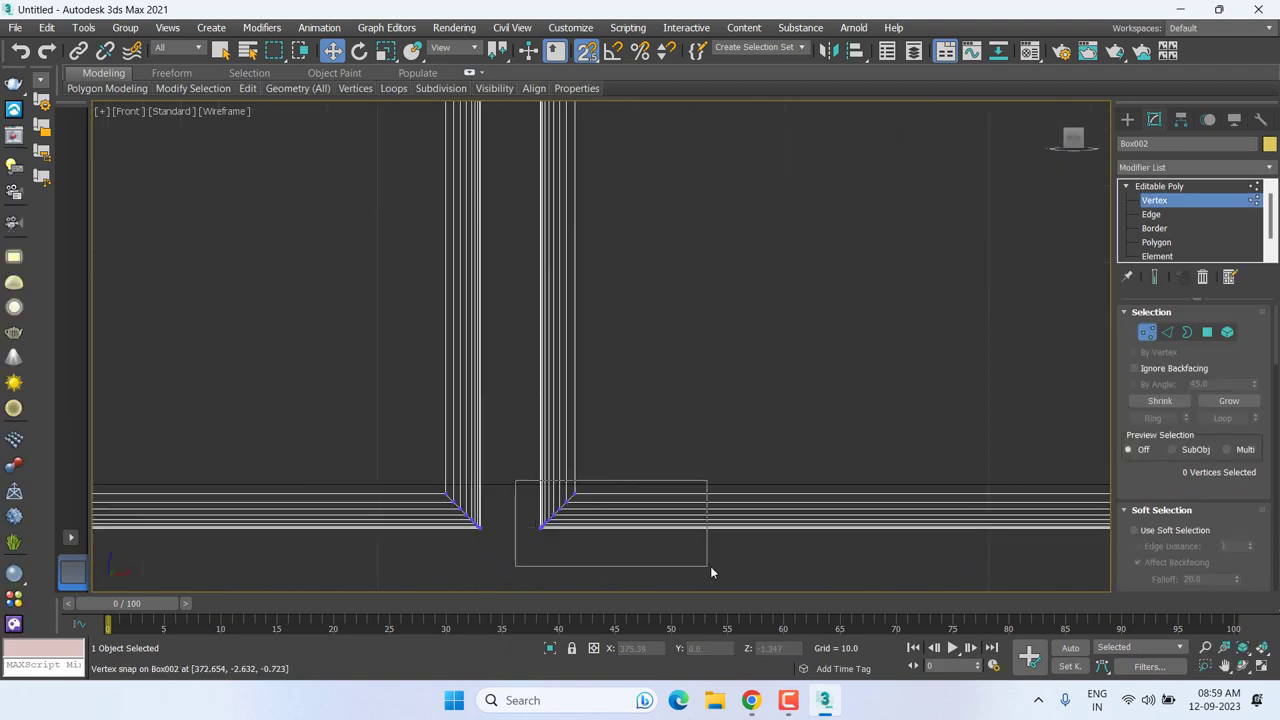
left_click_drag(515, 481, 710, 572)
scroll(1000, 470, "down", 5)
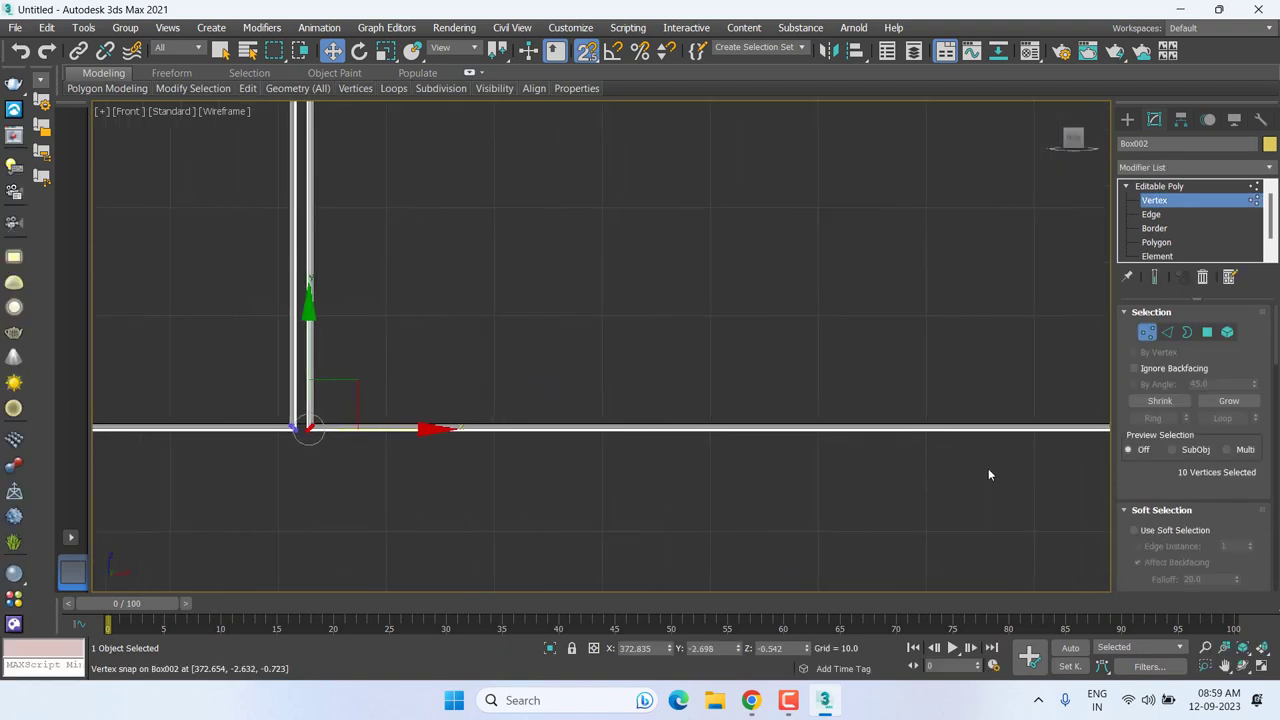
scroll(988, 474, "down", 2)
scroll(685, 497, "up", 3)
left_click_drag(606, 415, 662, 470)
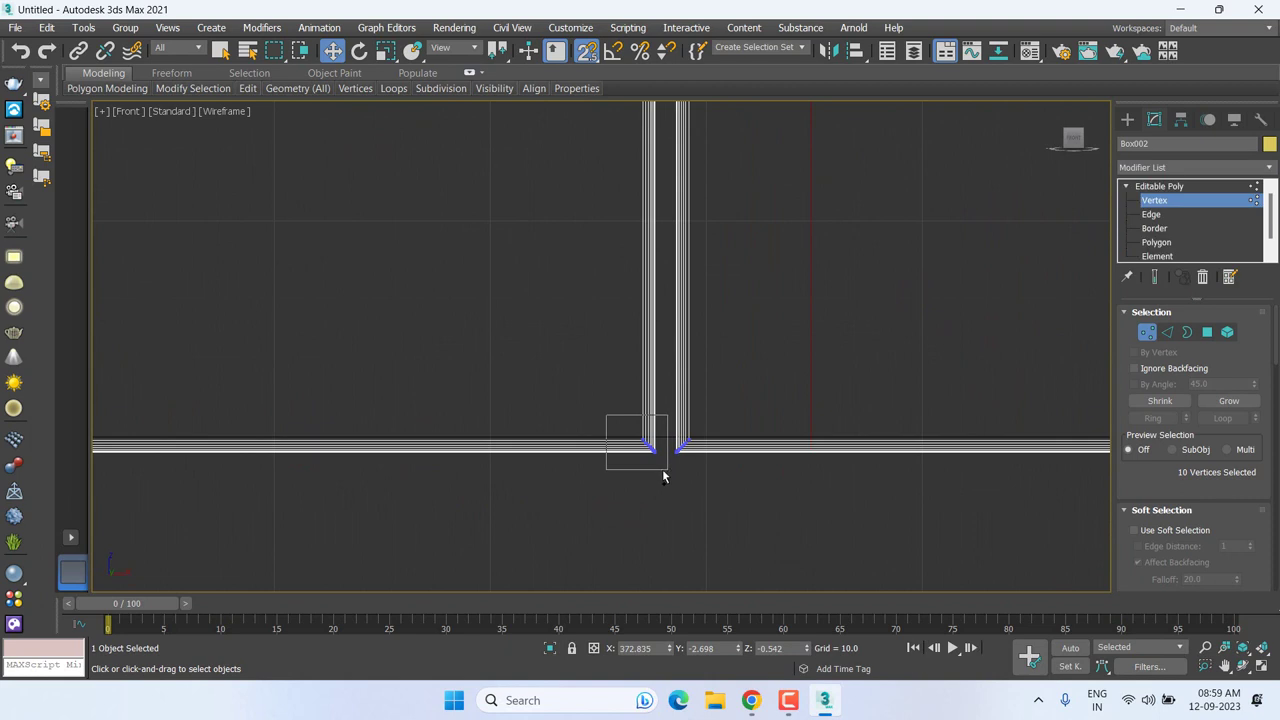
scroll(662, 476, "down", 3)
scroll(588, 468, "down", 5)
scroll(487, 522, "up", 1)
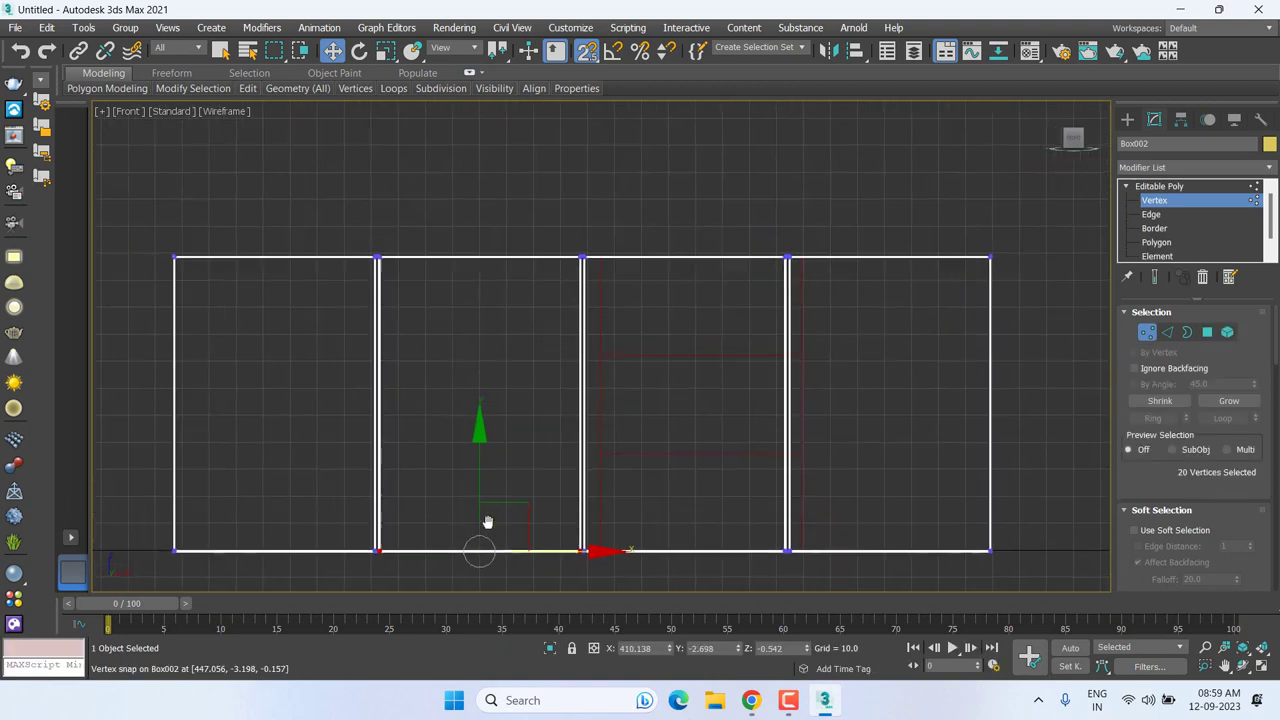
left_click_drag(480, 484, 571, 334)
Step: Lock the vertex selection and snap it up to the plane's dividing line
scroll(574, 340, "up", 3)
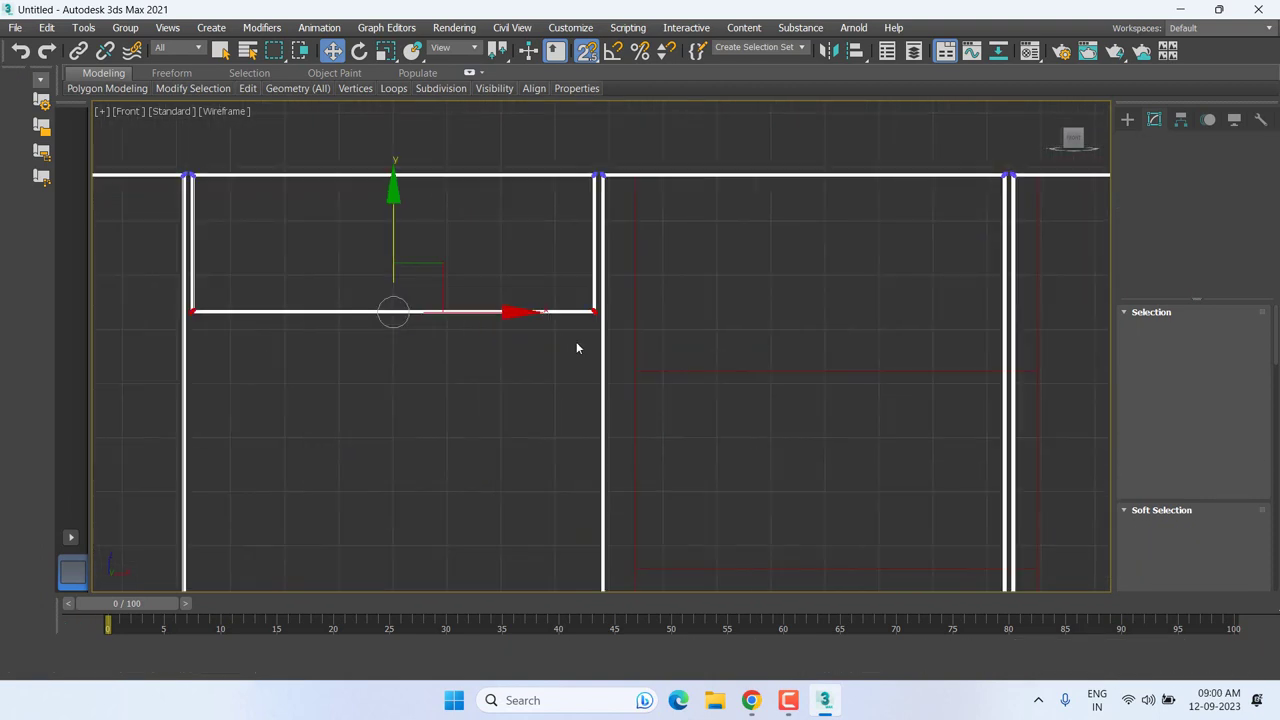
right_click(576, 341)
left_click(602, 355)
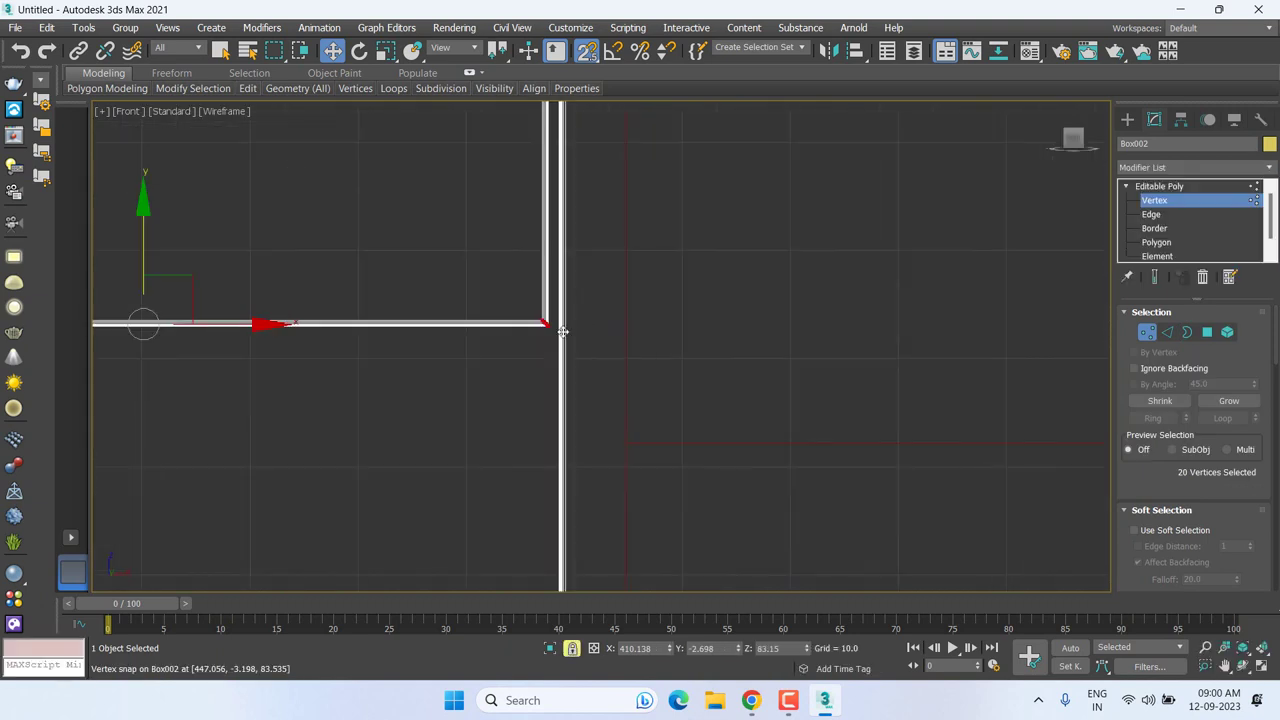
left_click_drag(550, 333, 608, 435)
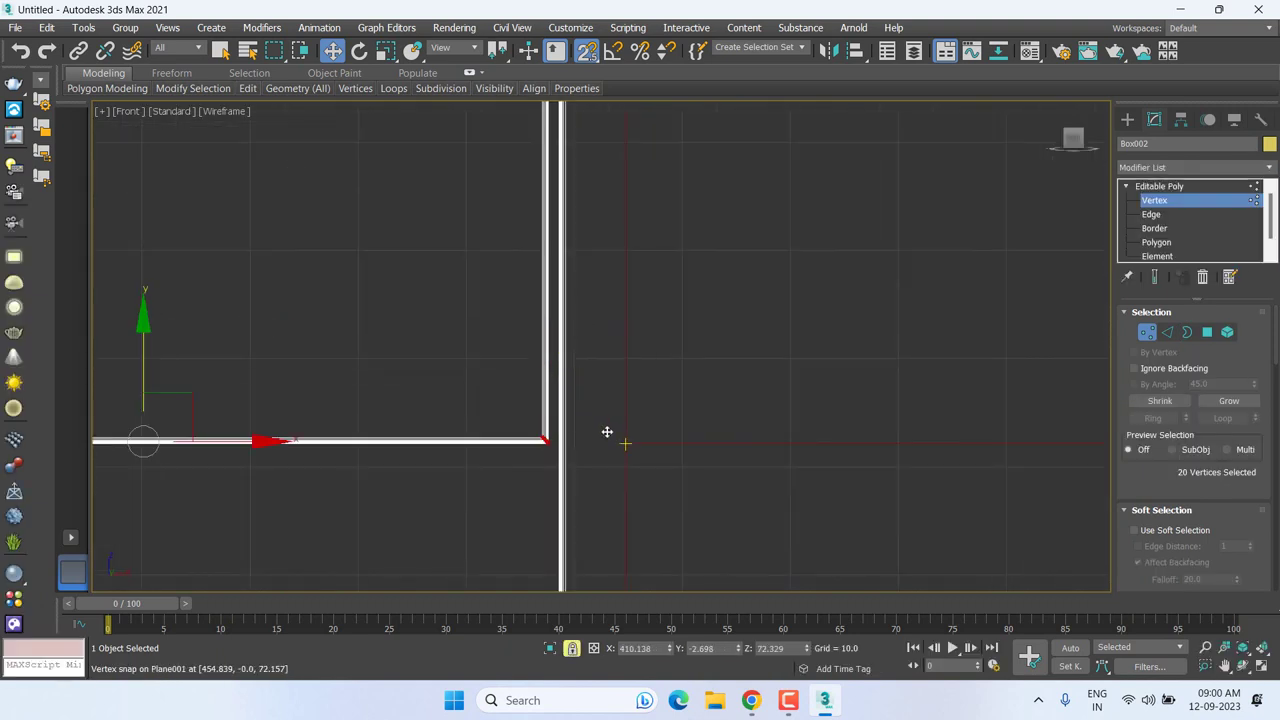
middle_click_drag(608, 435, 764, 330)
Step: At Element level, select the panel element to be copied
left_click(1157, 256)
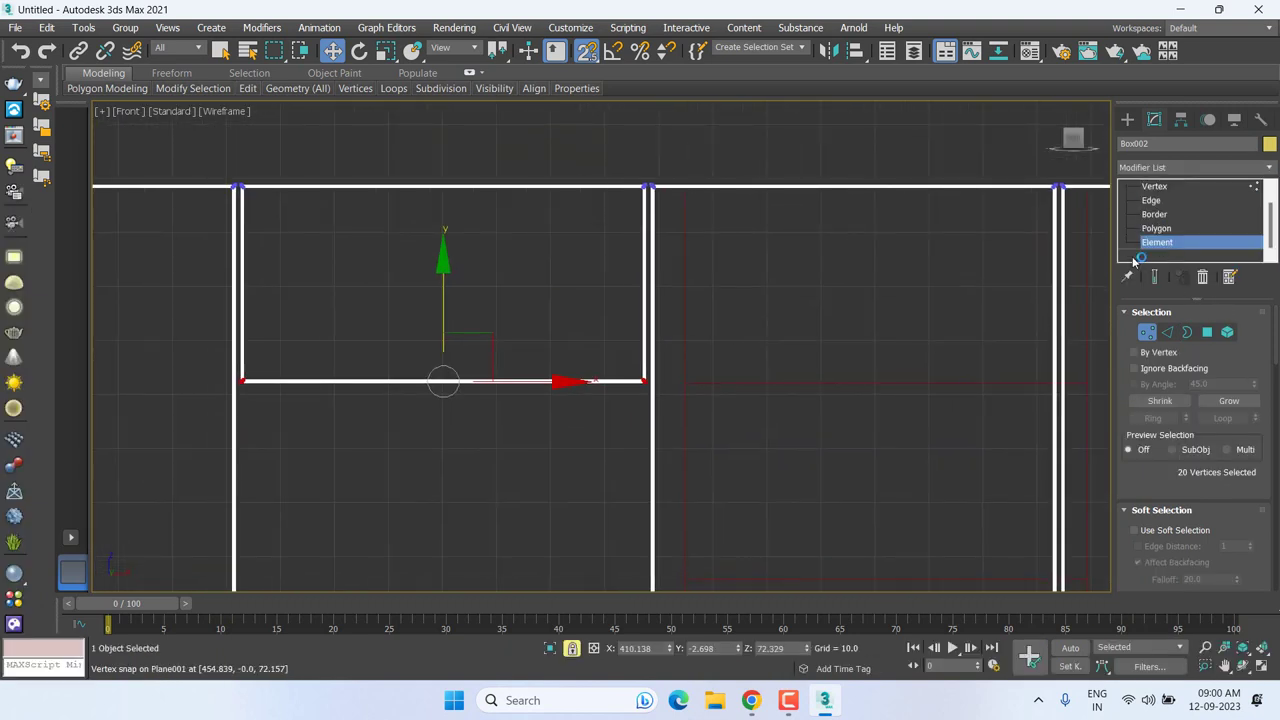
right_click(548, 194)
left_click(546, 197)
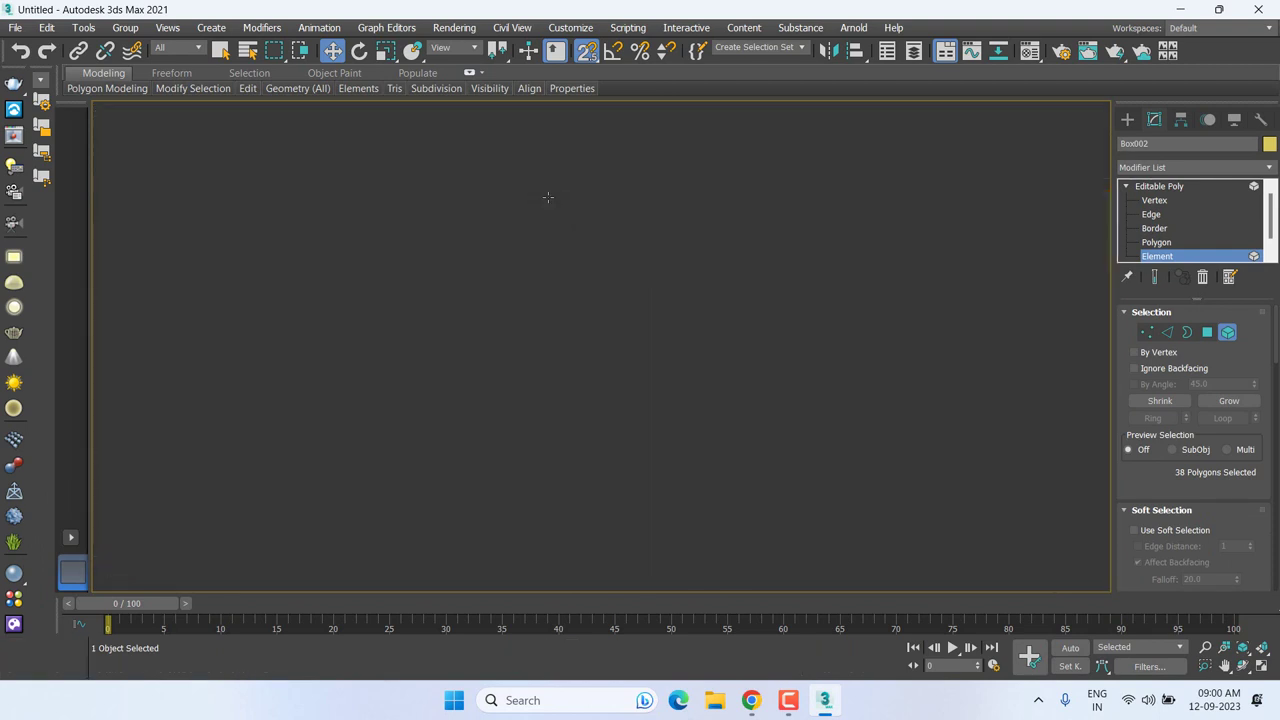
left_click(523, 205)
middle_click_drag(523, 205, 596, 229)
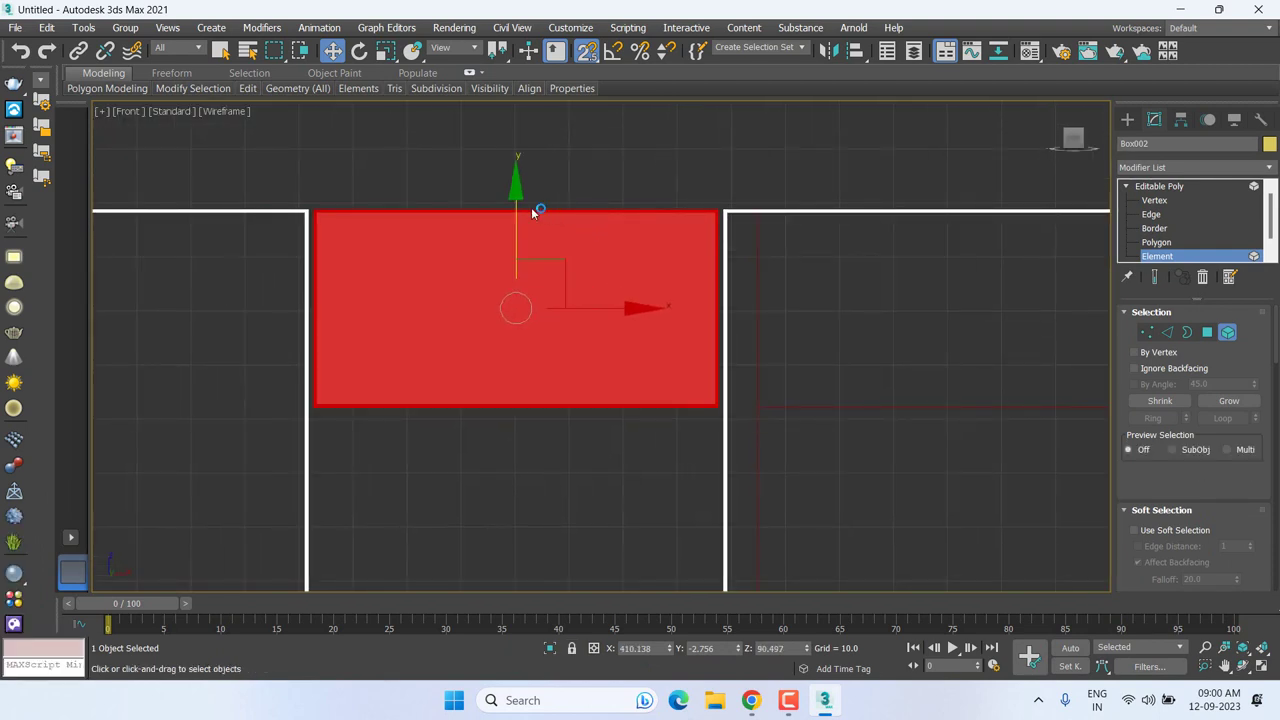
Step: Shift-drag the panel down as a Clone To Element copy and snap it under the original's corner
left_click_drag(516, 207, 596, 520, "shift")
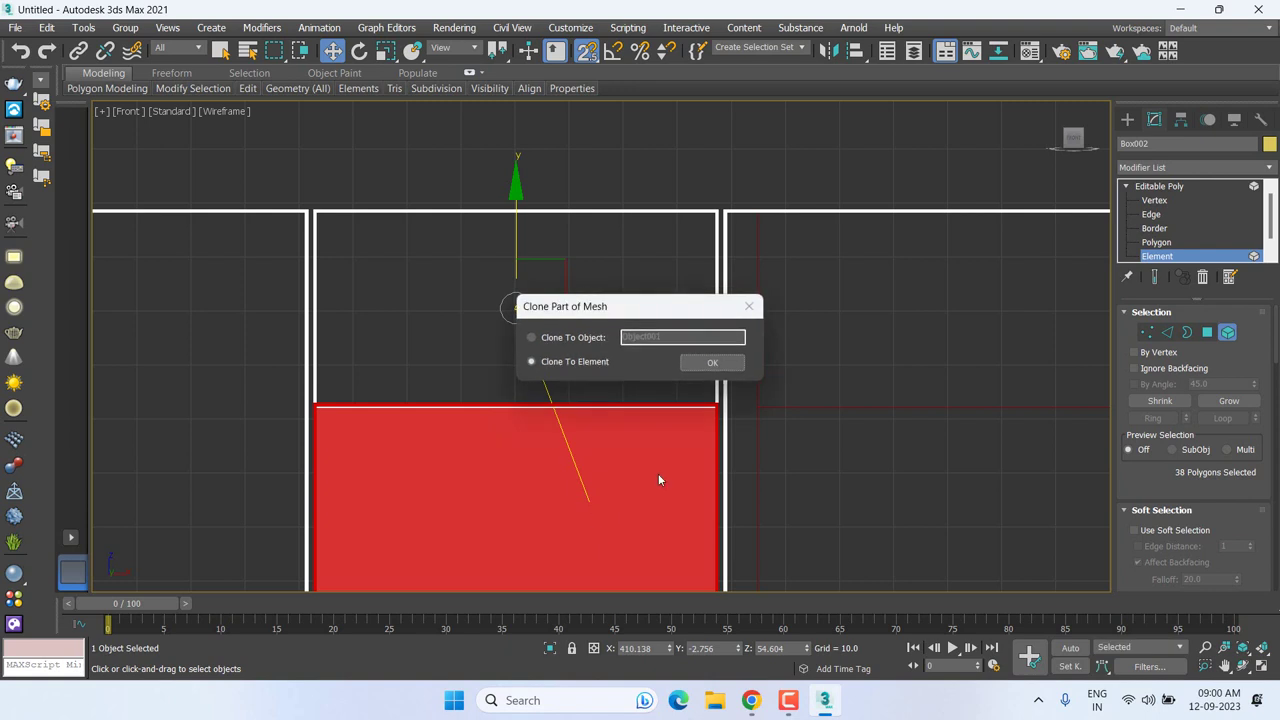
left_click(712, 362)
scroll(716, 400, "up", 5)
right_click(710, 385, "shift")
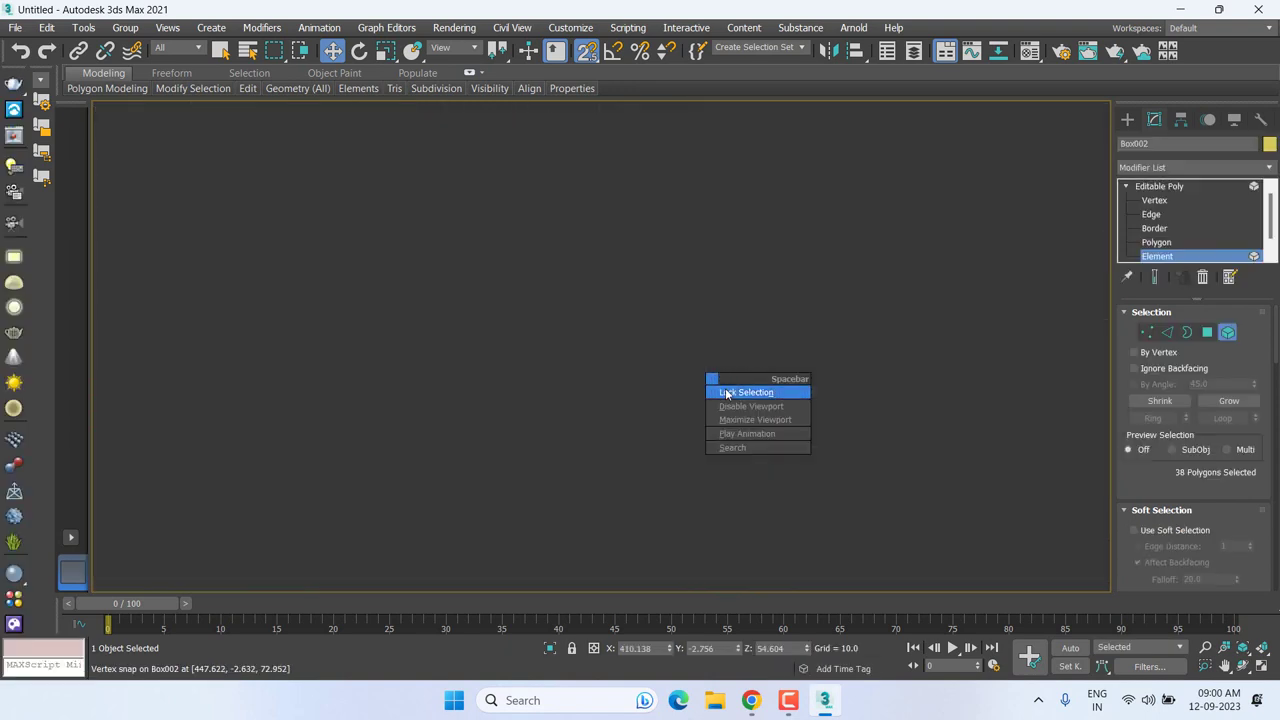
left_click(727, 391)
scroll(703, 379, "down", 2)
left_click_drag(715, 376, 711, 401)
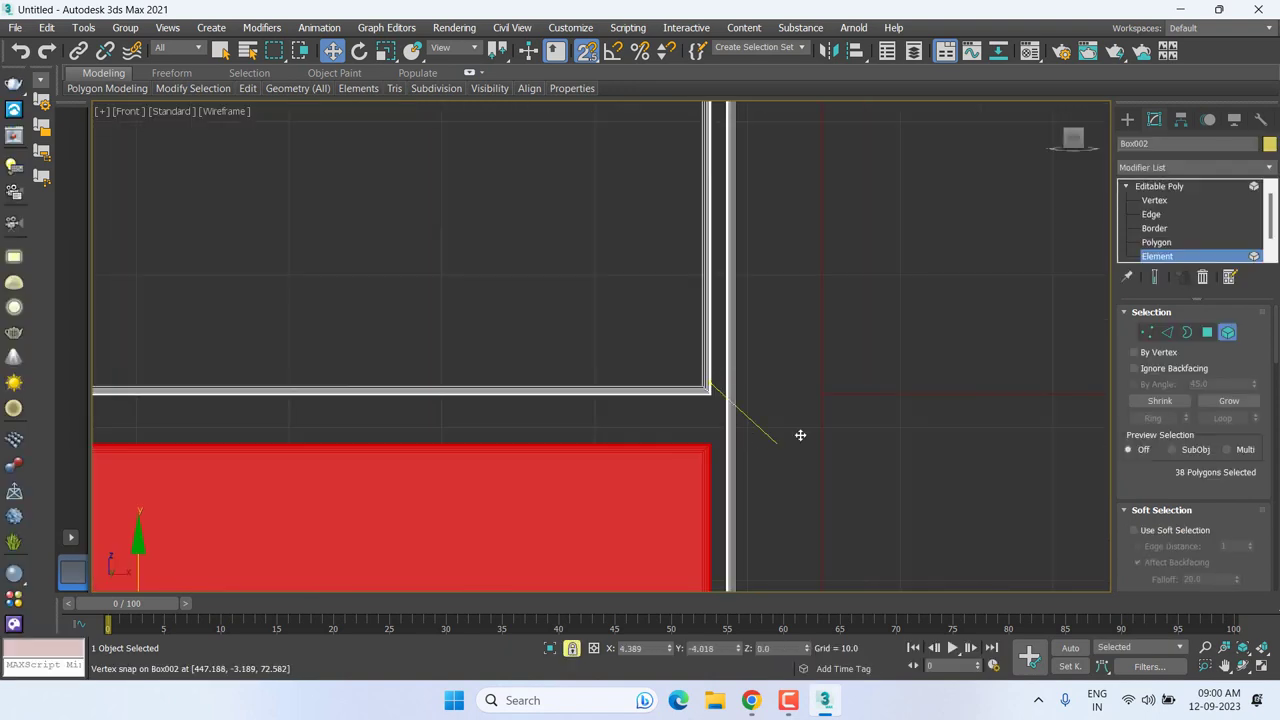
Step: Offset the copied slat by -1 in Y
scroll(711, 401, "down", 2)
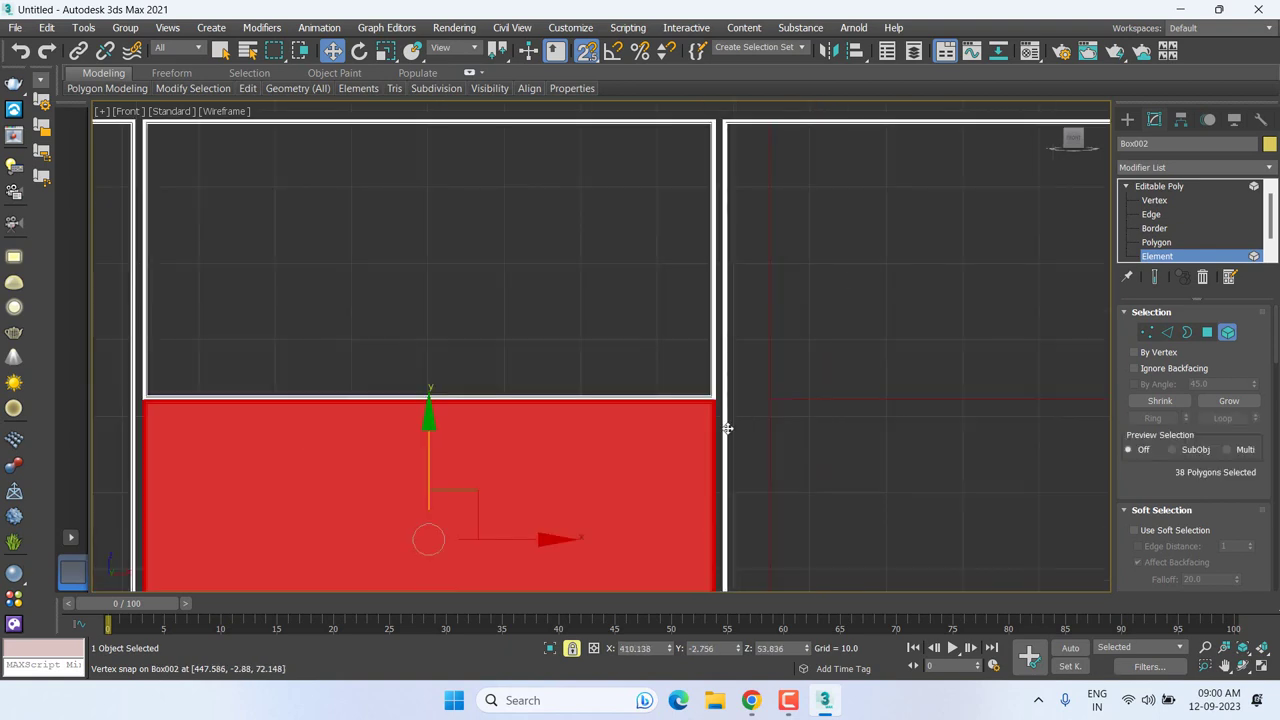
scroll(723, 423, "down", 2)
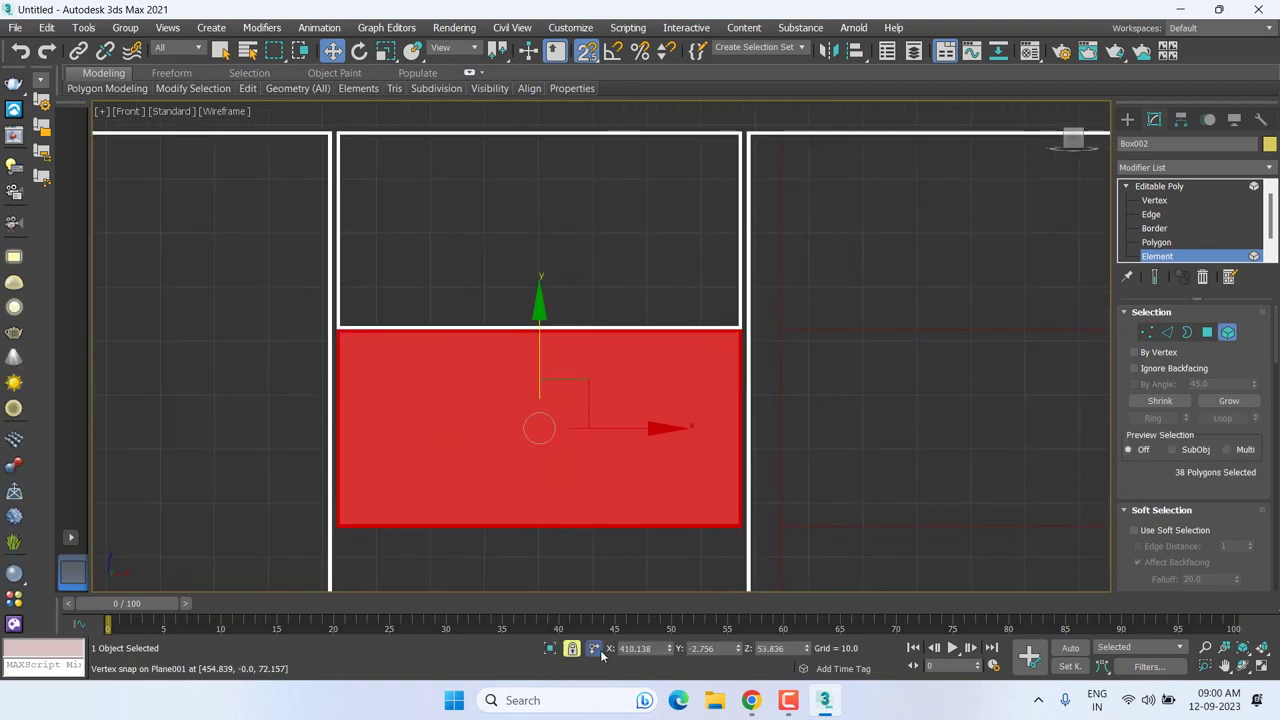
left_click(594, 648)
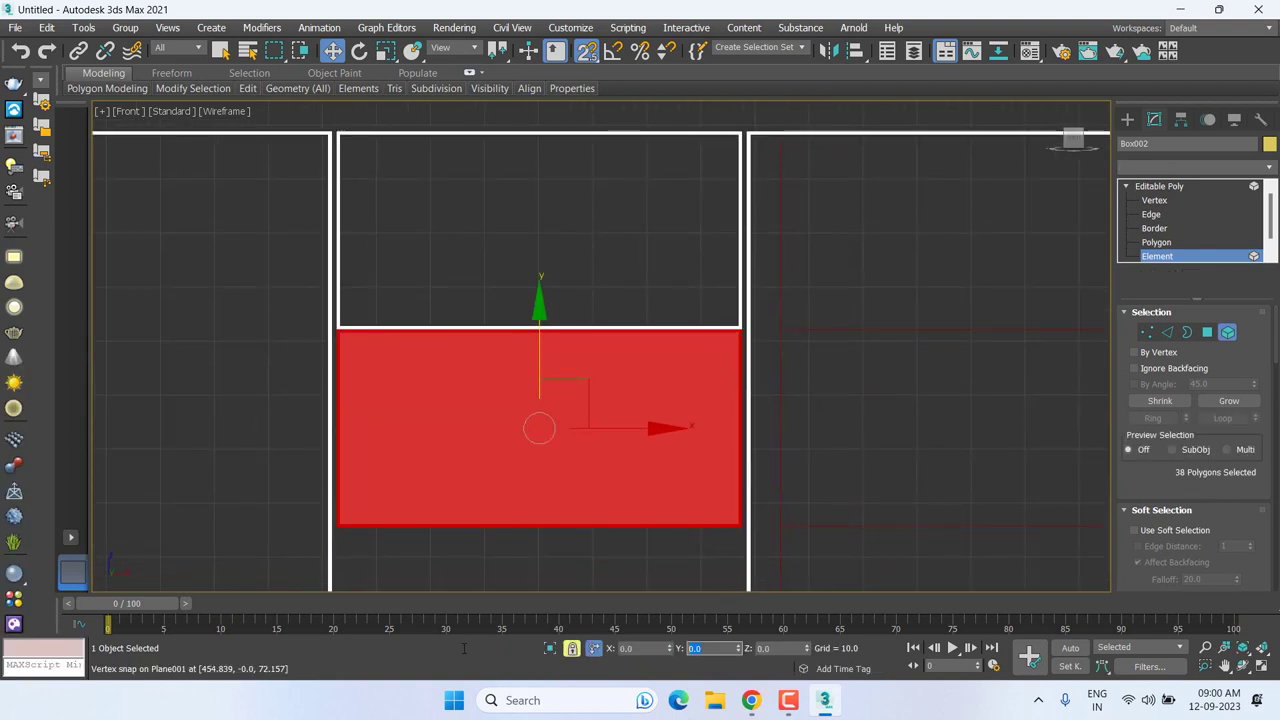
type("-1")
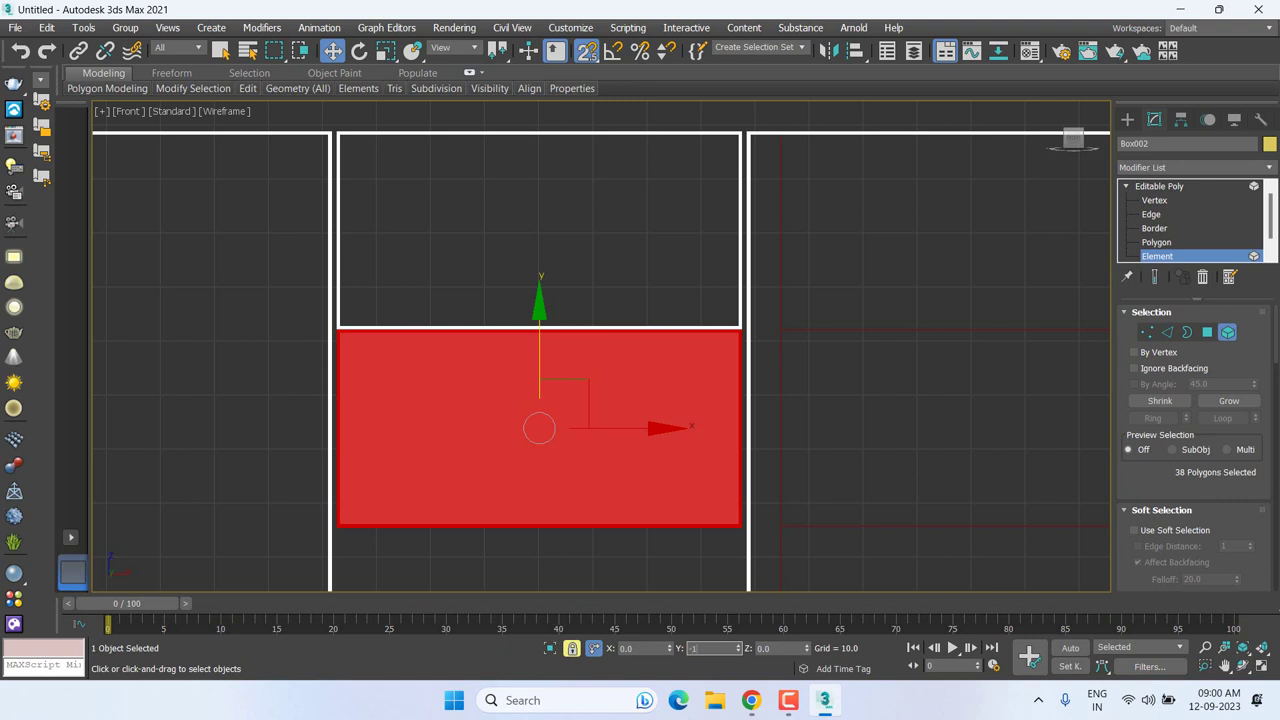
key("Return")
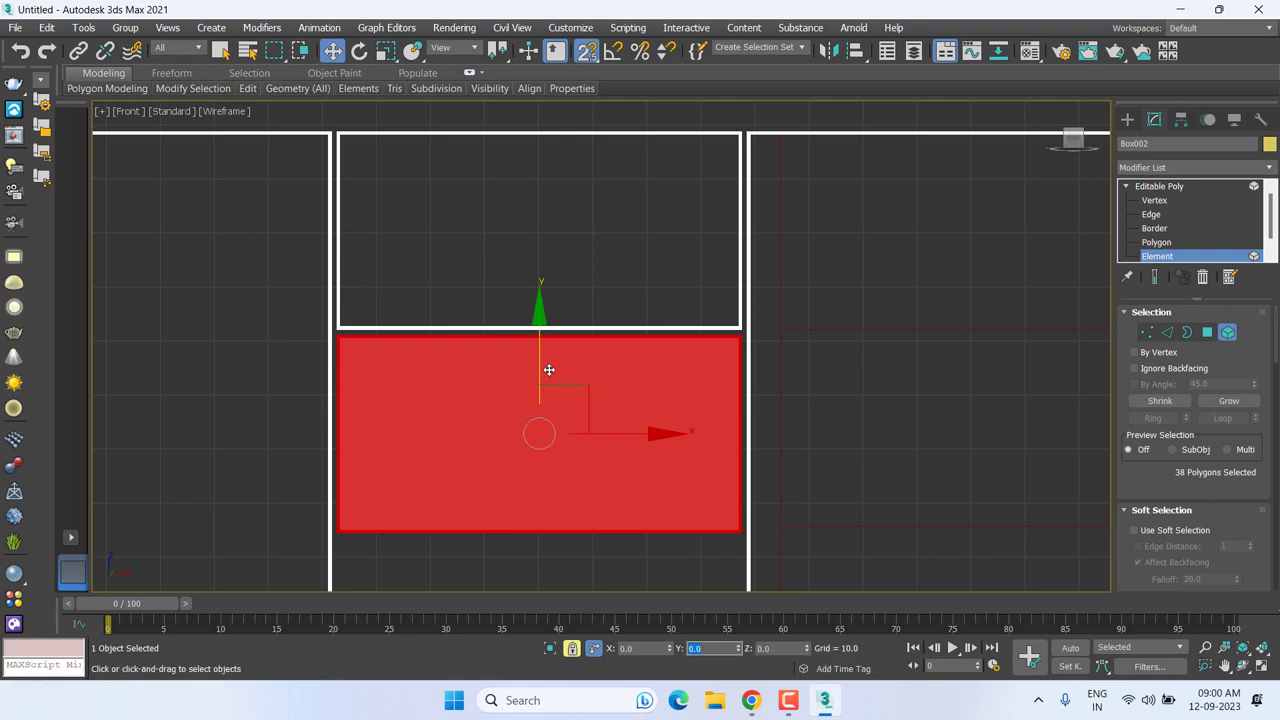
scroll(549, 370, "down", 2)
scroll(563, 420, "down", 2)
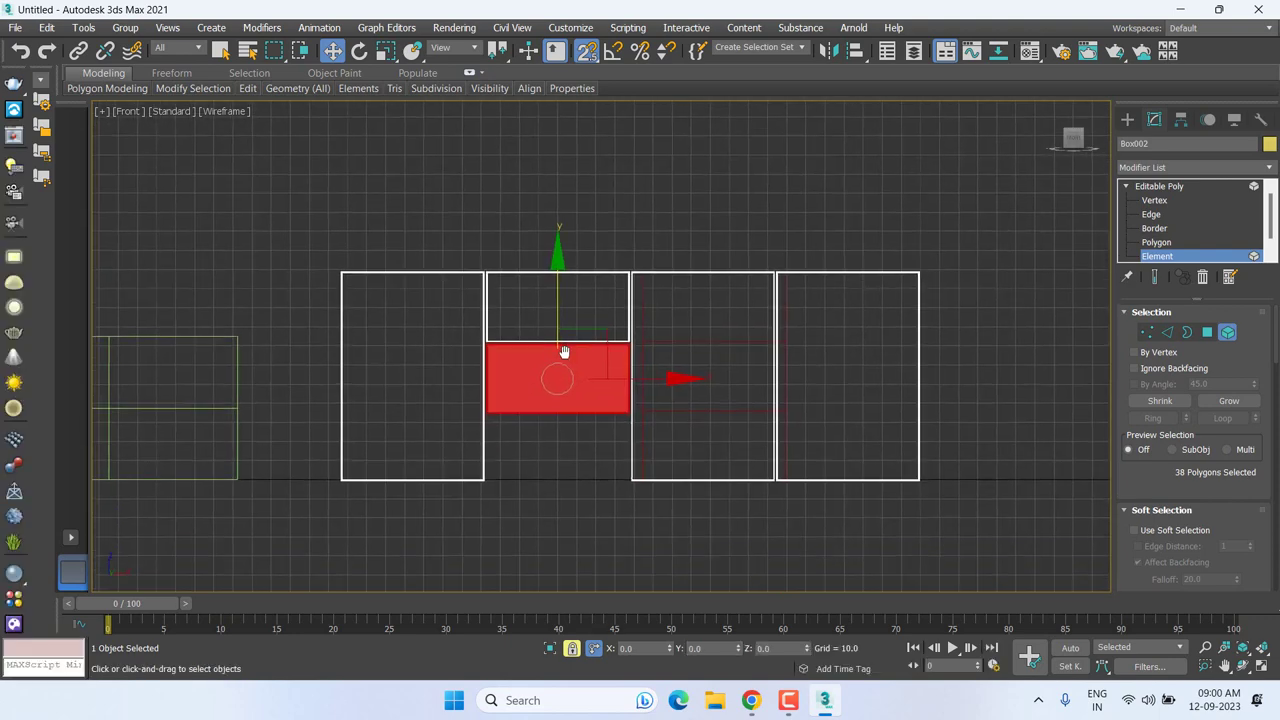
scroll(563, 371, "up", 4)
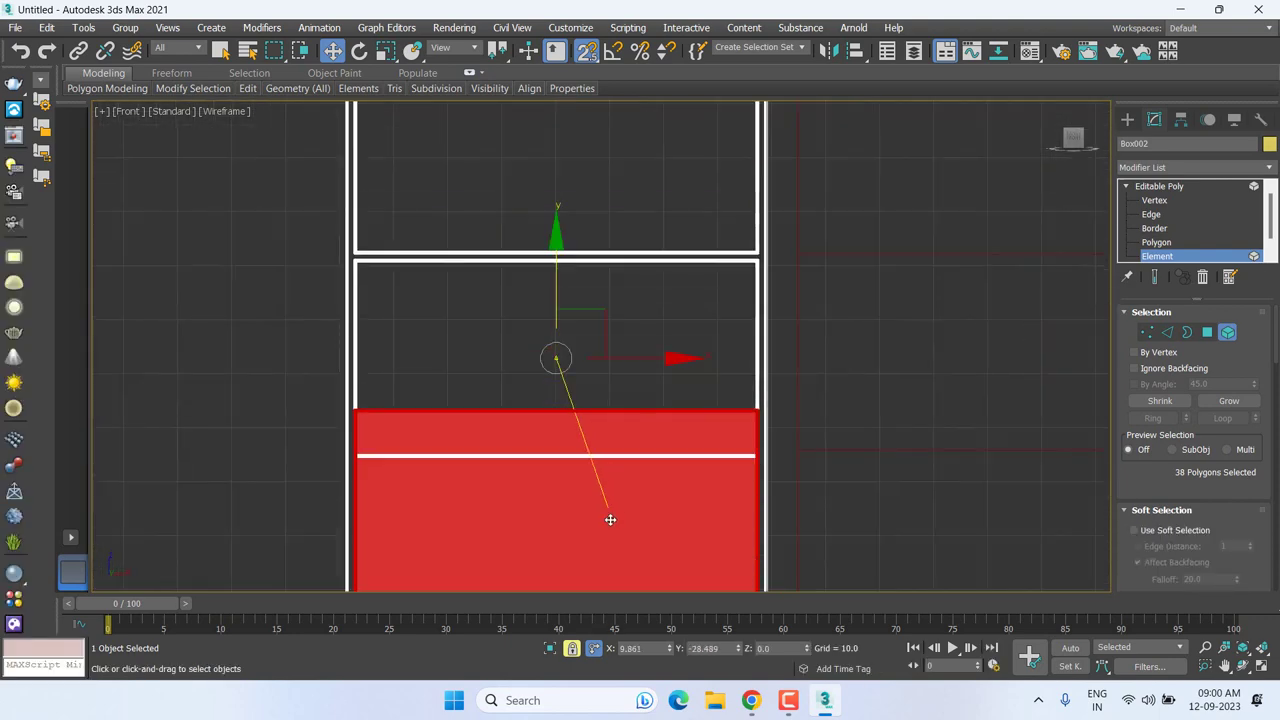
Step: Clone the slat down as another element and turn snapping on
left_click_drag(556, 273, 630, 574, "shift")
scroll(806, 503, "up", 3)
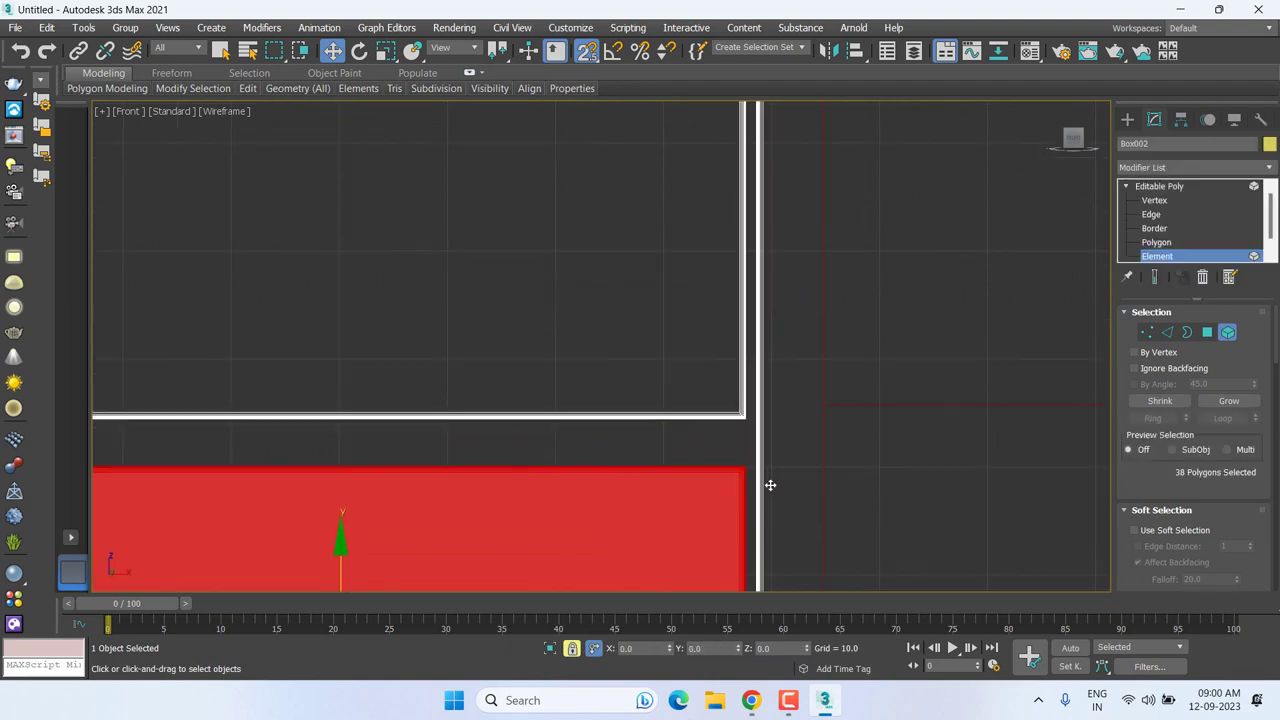
scroll(766, 480, "up", 1)
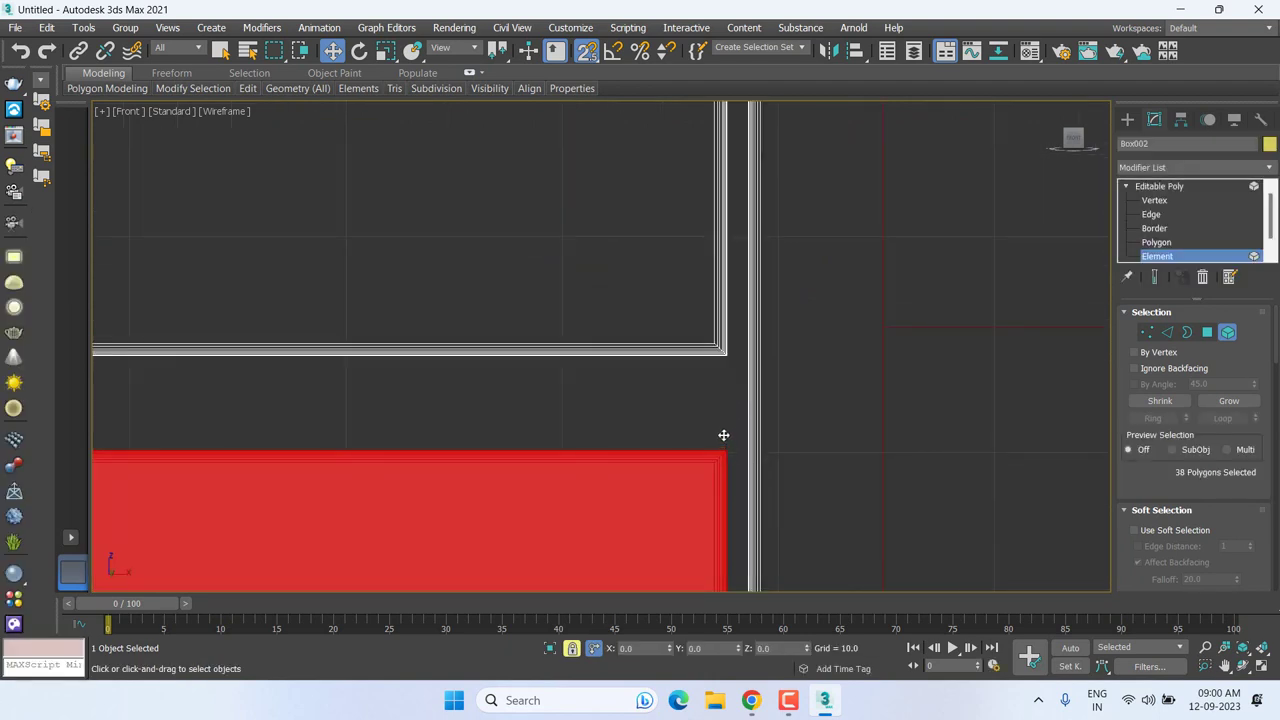
left_click_drag(733, 408, 723, 334)
scroll(728, 372, "up", 3)
key("s")
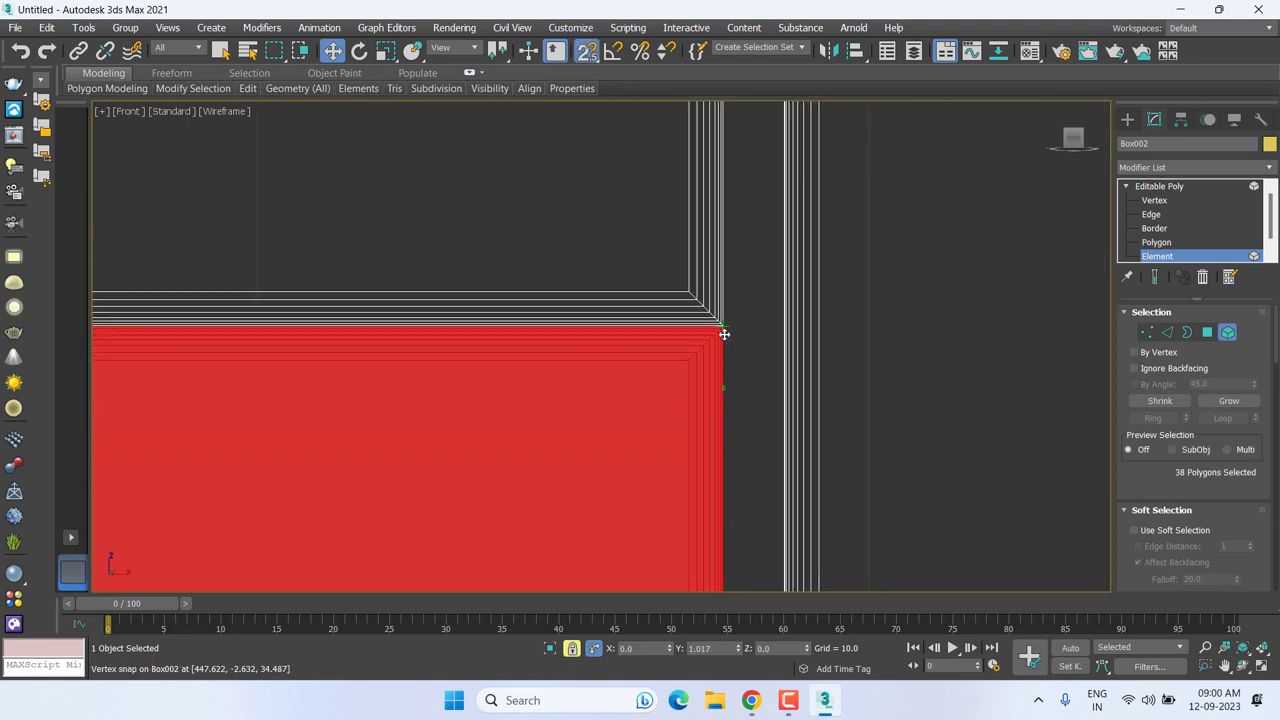
Step: Snap the third slat directly beneath the second, then switch to Vertex level
scroll(720, 345, "down", 3)
scroll(725, 300, "down", 2)
scroll(734, 212, "down", 1)
scroll(760, 300, "up", 4)
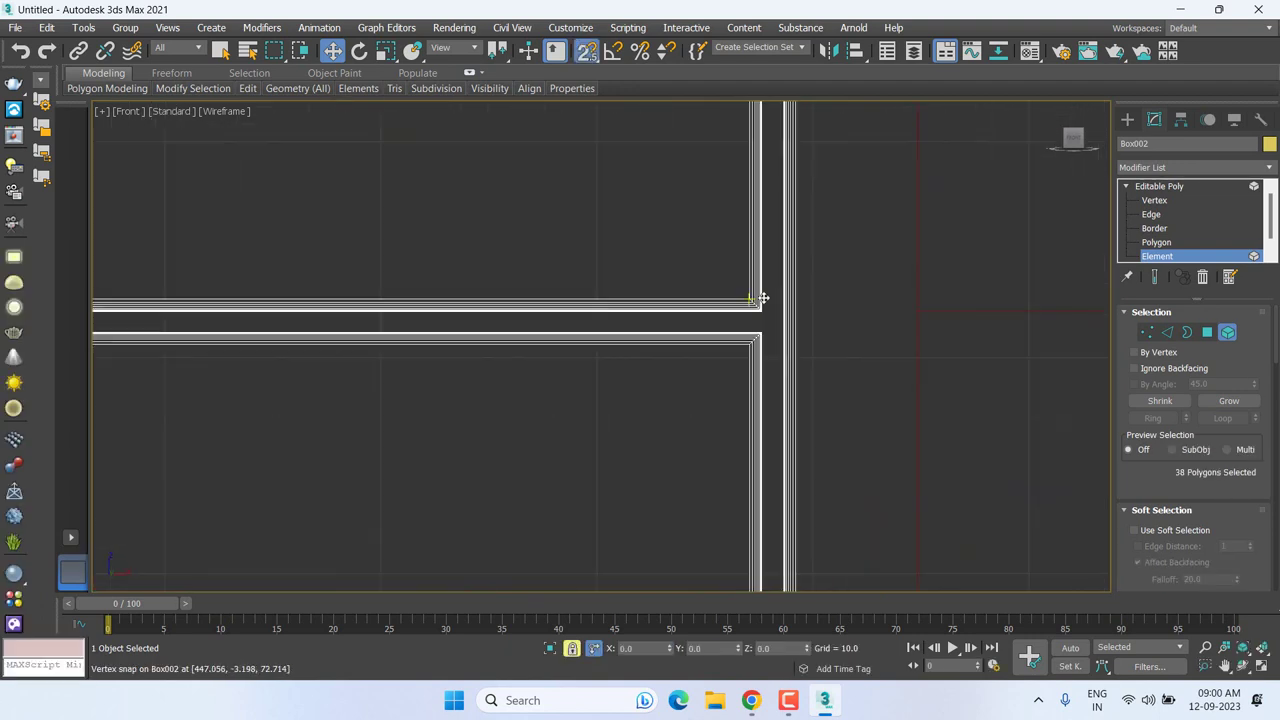
scroll(777, 328, "up", 1)
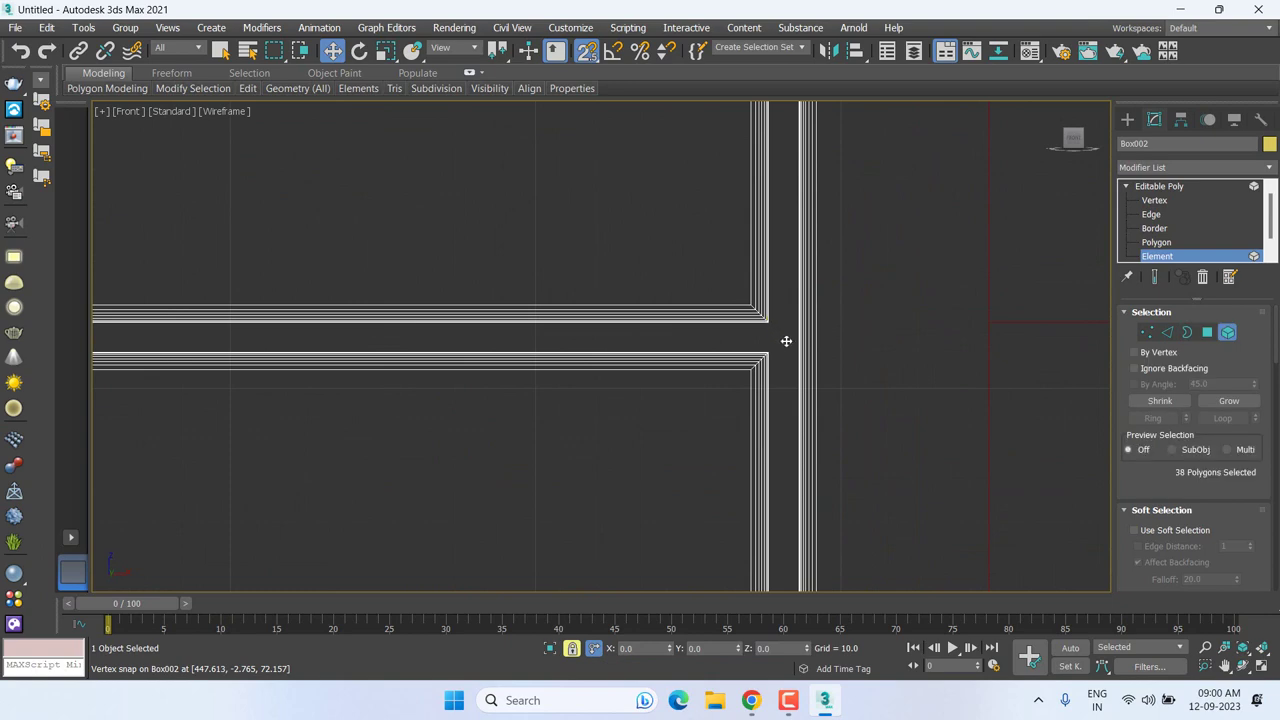
scroll(781, 368, "down", 2)
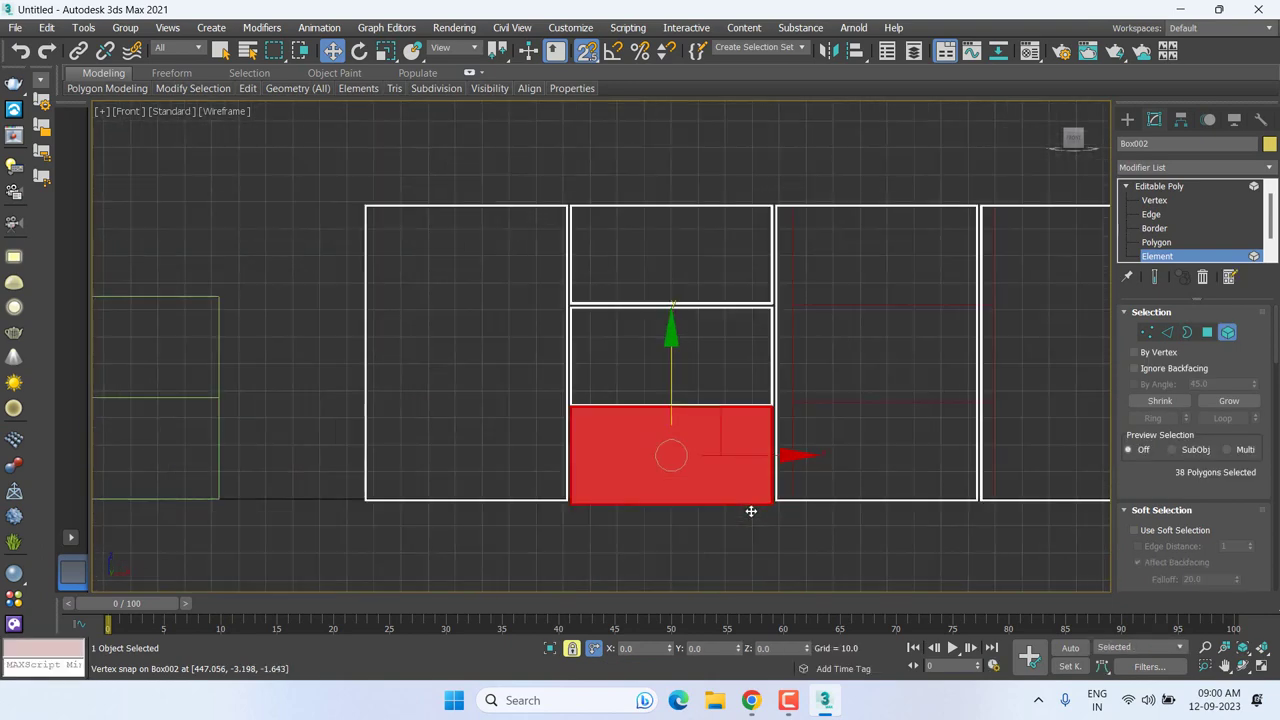
scroll(765, 508, "up", 5)
middle_click_drag(751, 286, 759, 468)
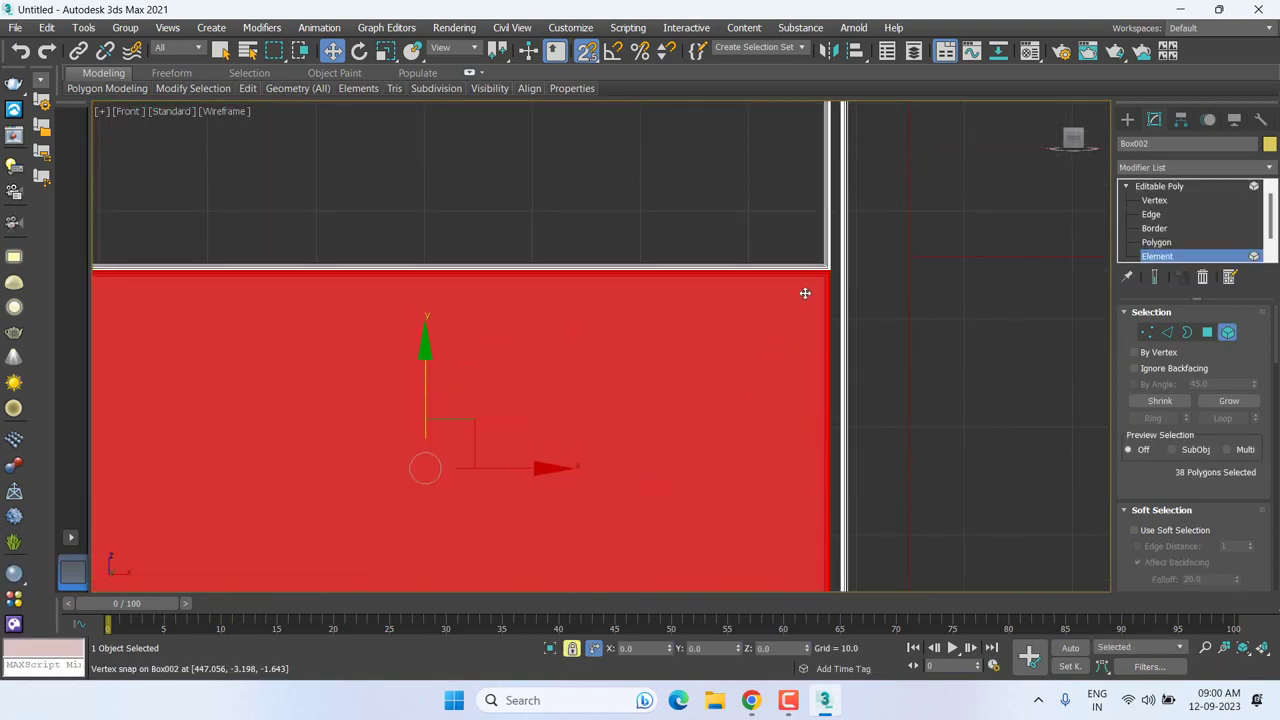
scroll(808, 292, "down", 3)
middle_click_drag(721, 272, 760, 463)
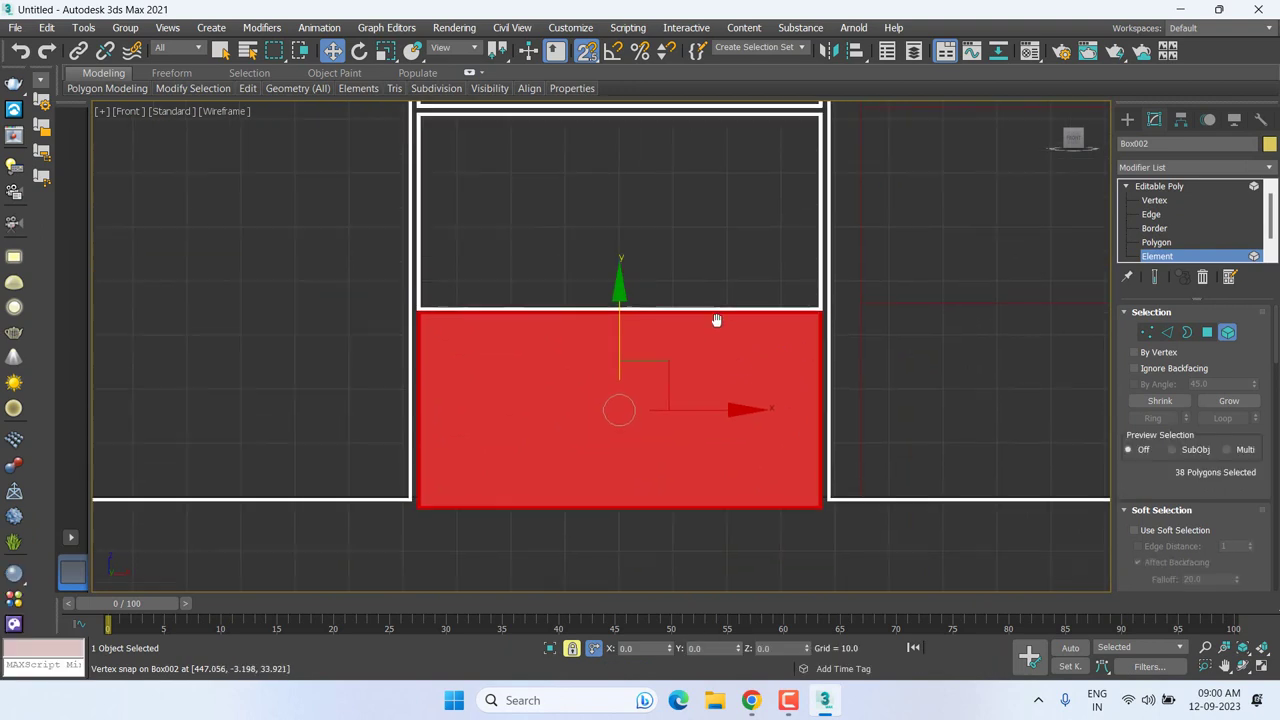
scroll(870, 430, "up", 4)
scroll(878, 315, "up", 2)
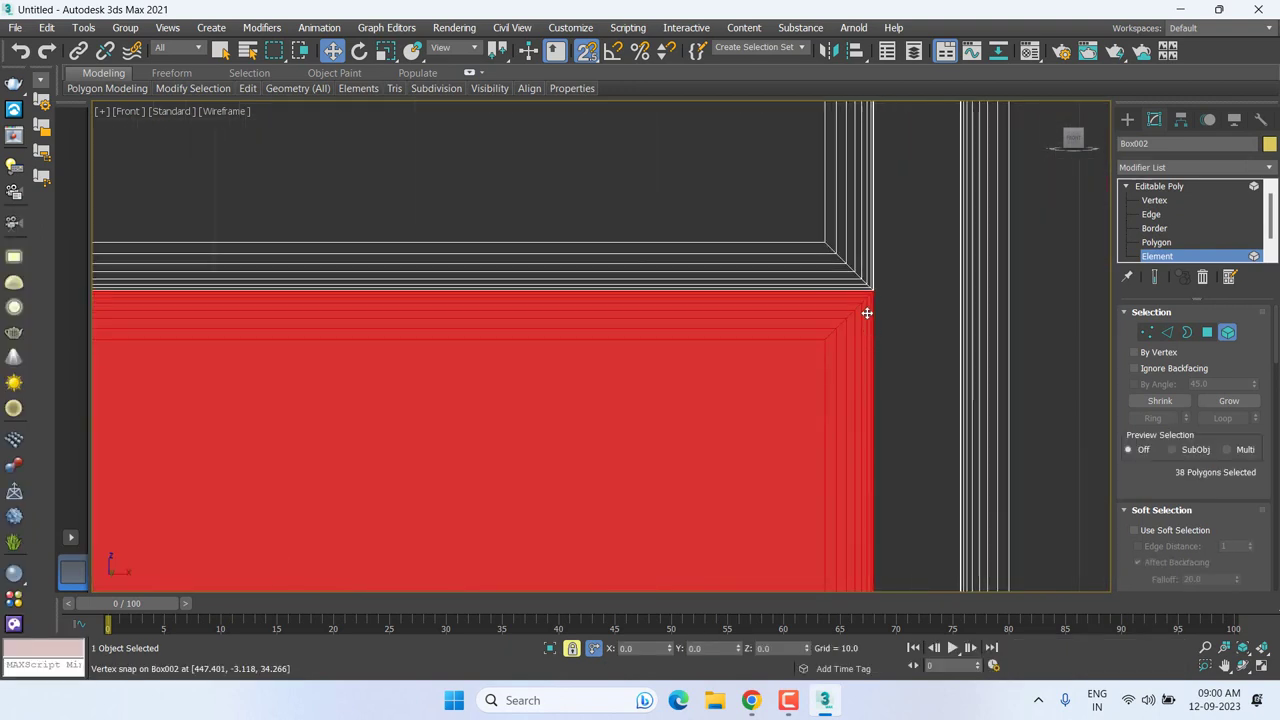
scroll(876, 295, "down", 2)
scroll(870, 302, "down", 2)
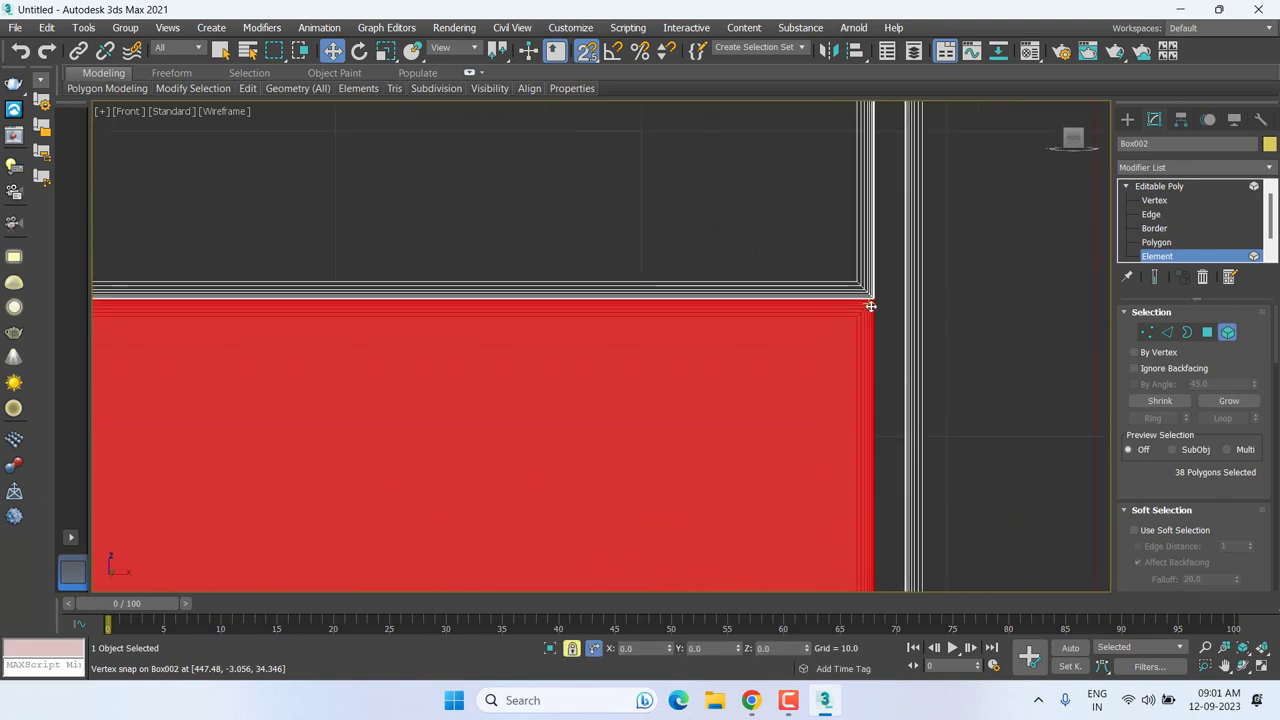
scroll(743, 340, "down", 3)
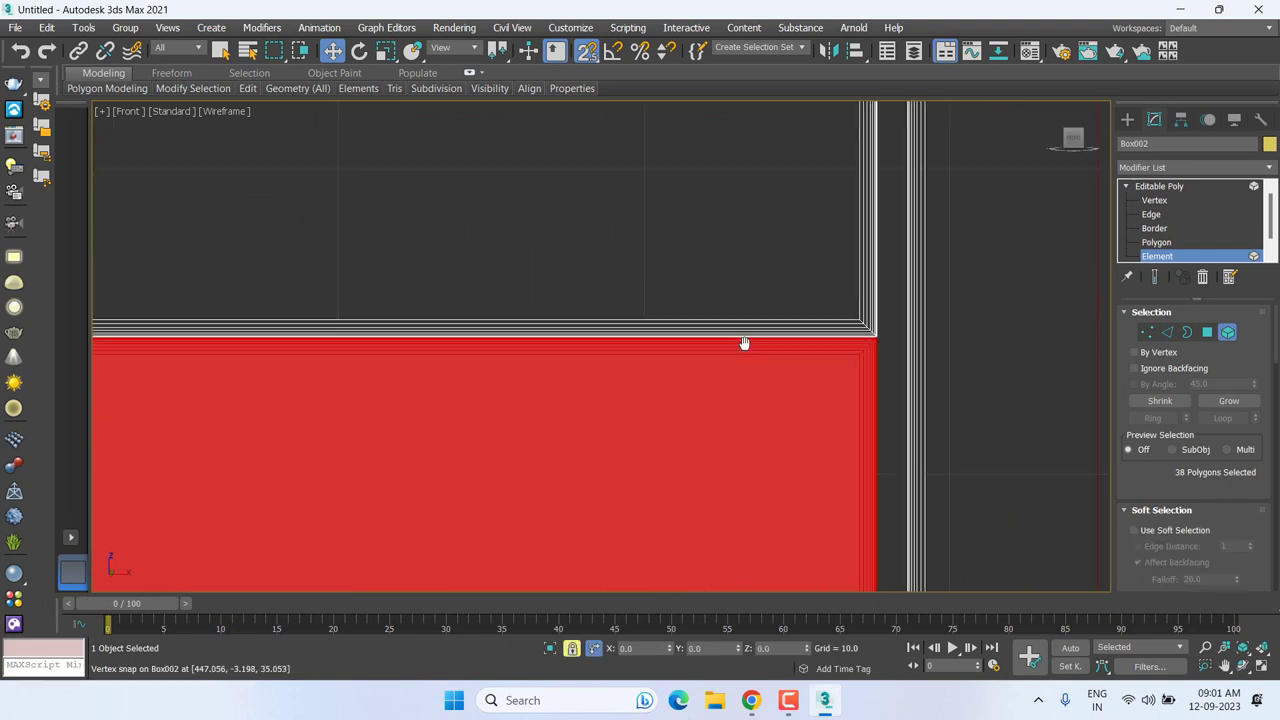
middle_click_drag(800, 314, 732, 395)
scroll(726, 457, "down", 1)
scroll(789, 309, "up", 1)
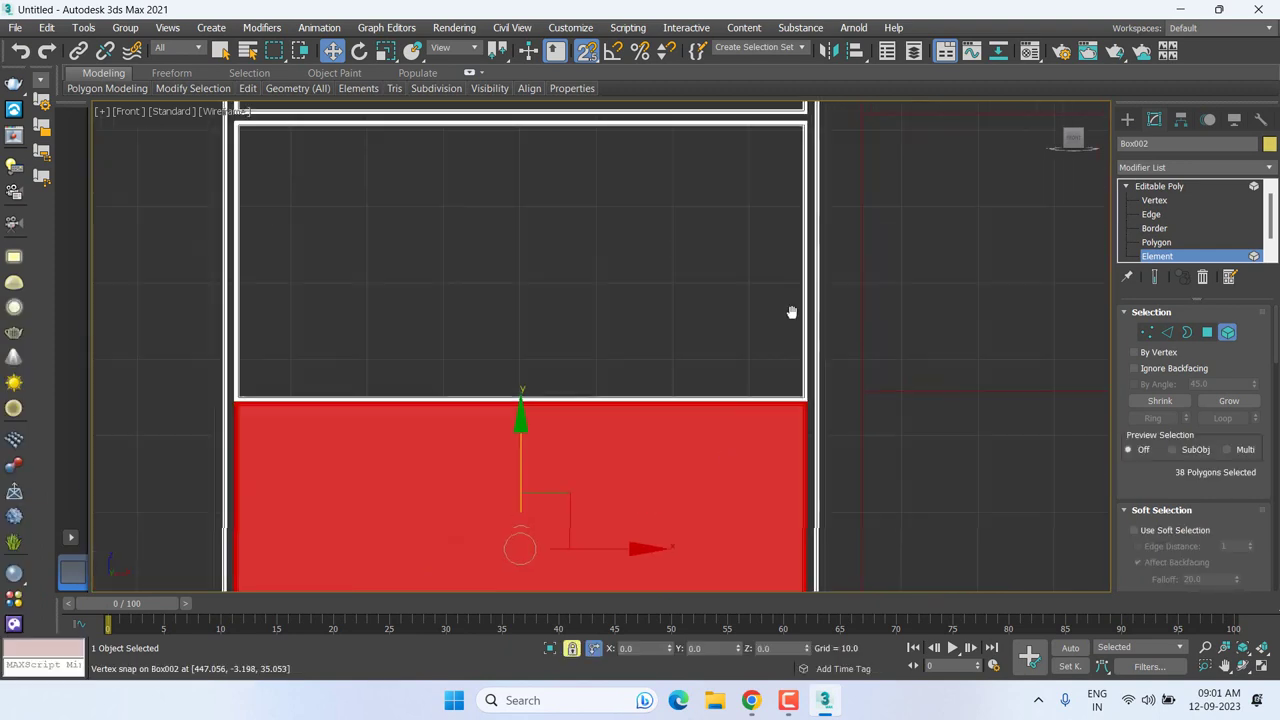
scroll(800, 286, "up", 2)
scroll(789, 252, "up", 2)
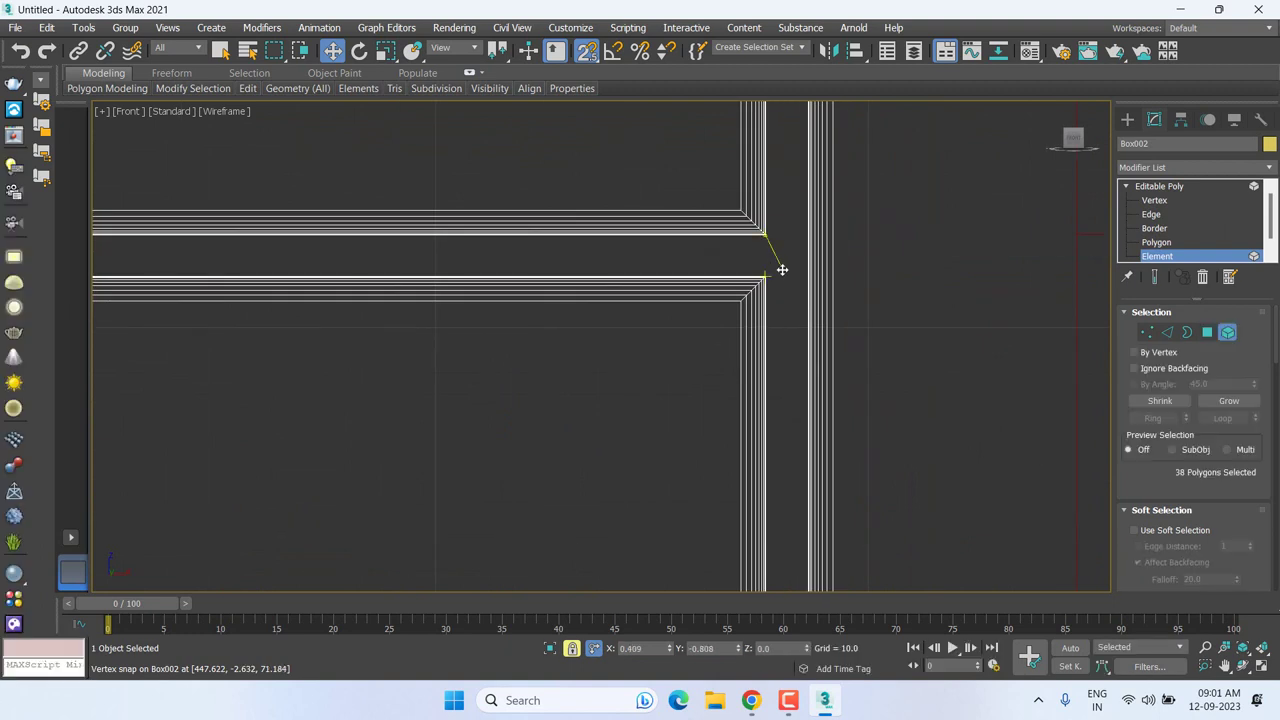
left_click_drag(782, 270, 768, 276)
scroll(755, 330, "down", 4)
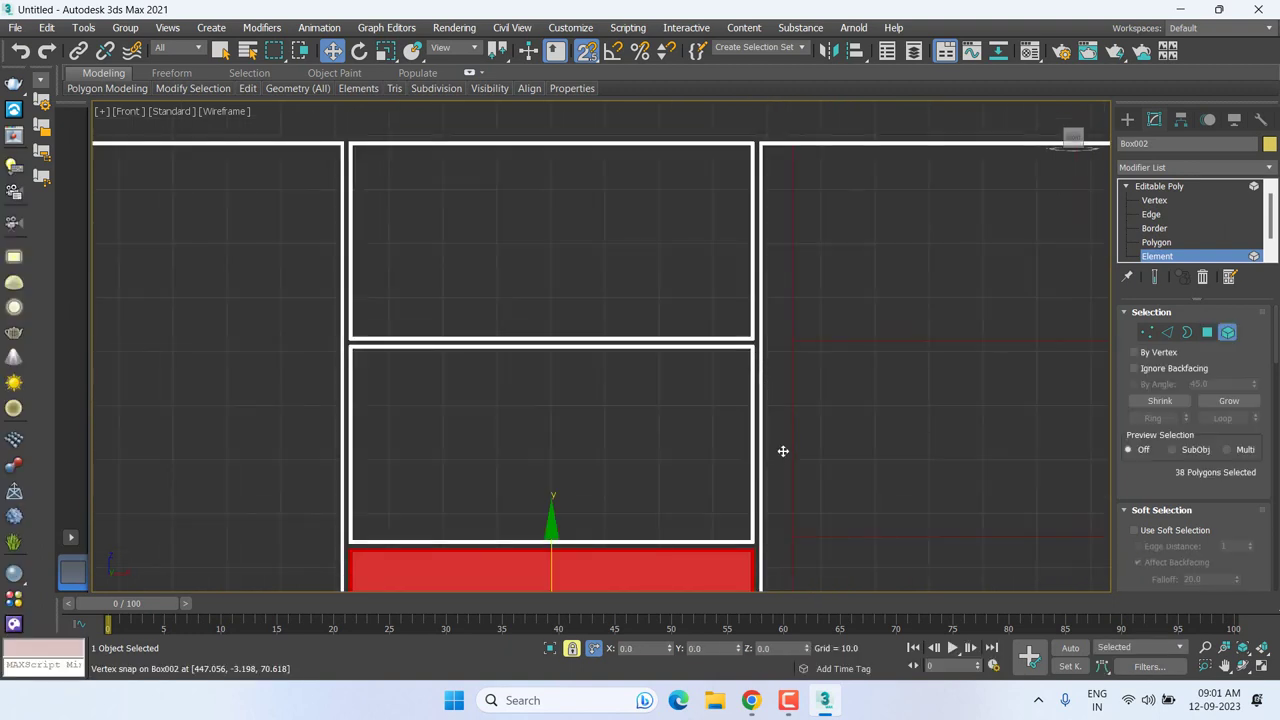
scroll(783, 451, "down", 1)
scroll(703, 437, "up", 3)
scroll(713, 435, "up", 2)
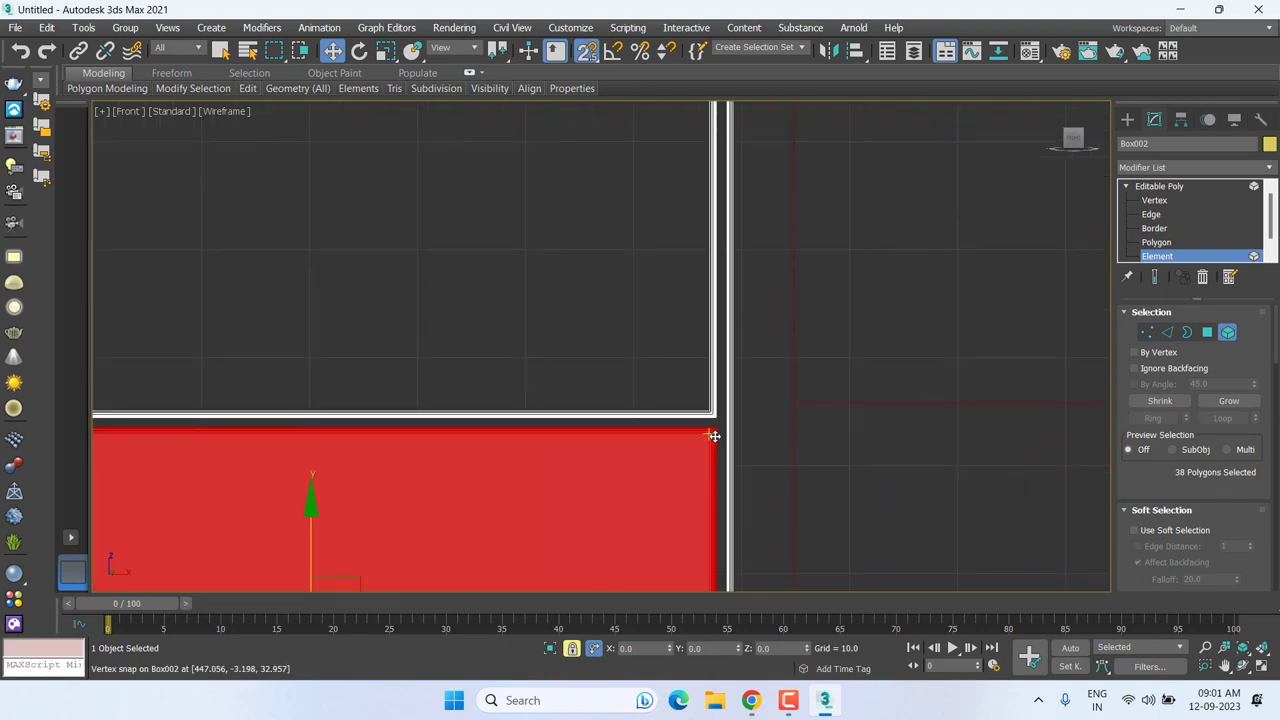
middle_click_drag(713, 435, 751, 342)
scroll(700, 426, "down", 2)
middle_click_drag(700, 426, 752, 309)
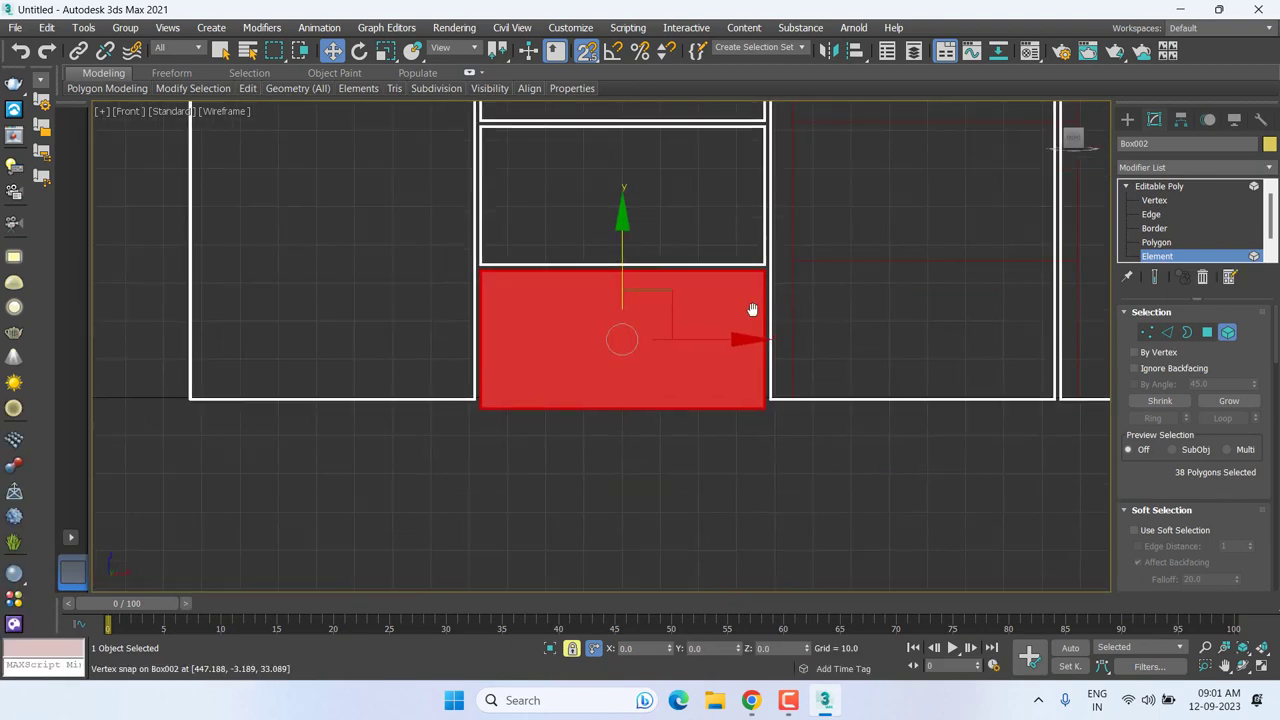
left_click(1156, 203)
Step: Undo a stray vertex move and select the panel's corner vertices
scroll(485, 438, "up", 2)
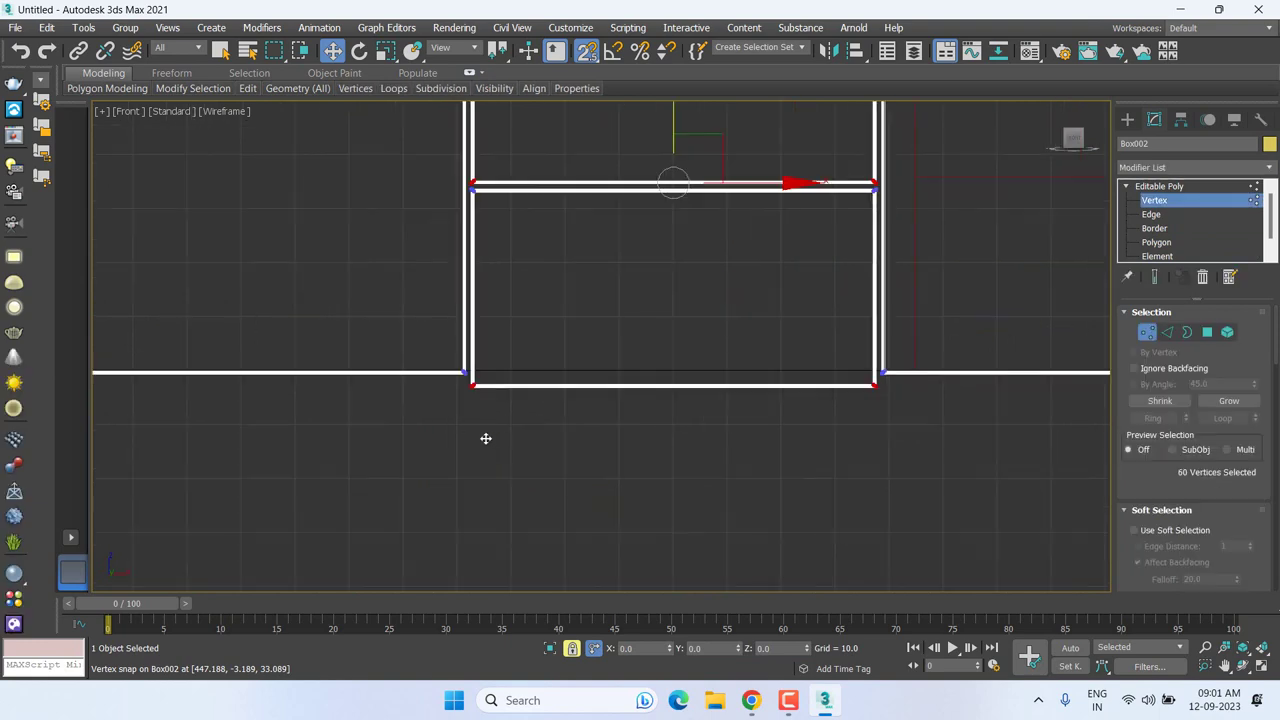
left_click_drag(485, 438, 914, 394)
key("ctrl+z")
right_click(764, 430)
scroll(476, 430, "up", 4)
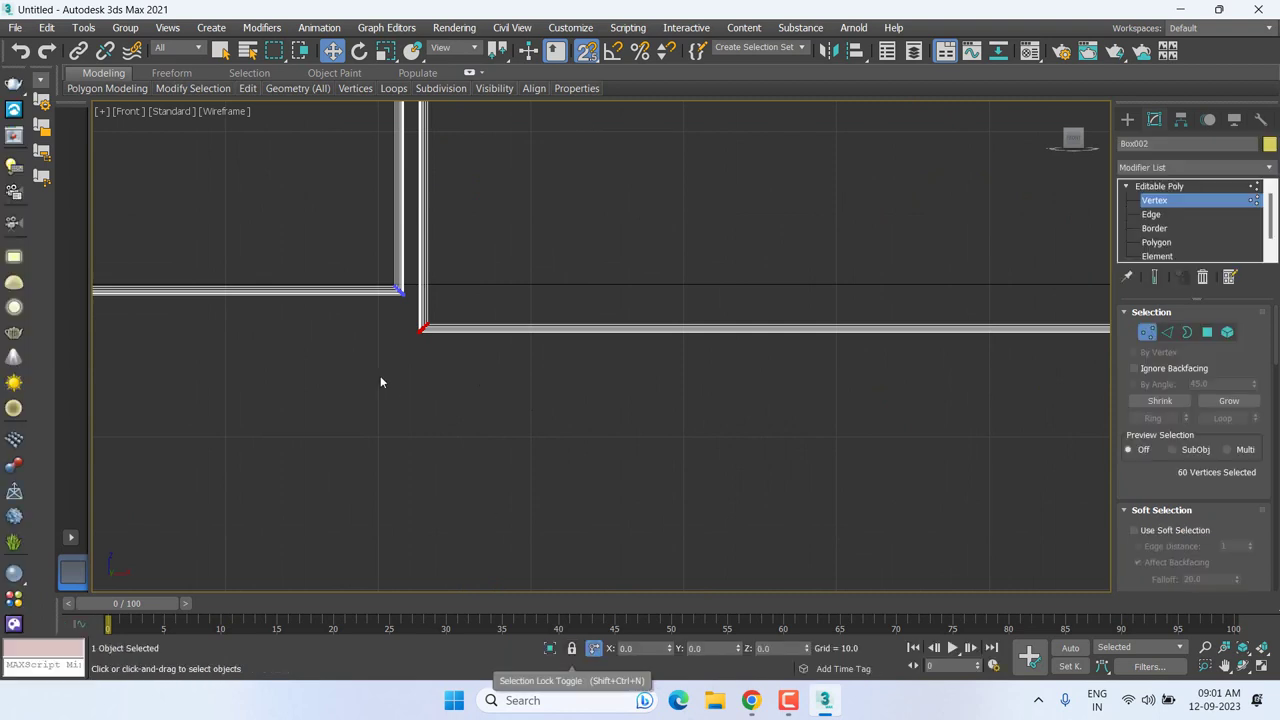
left_click_drag(380, 375, 517, 297)
scroll(920, 382, "down", 2)
middle_click_drag(920, 382, 862, 391)
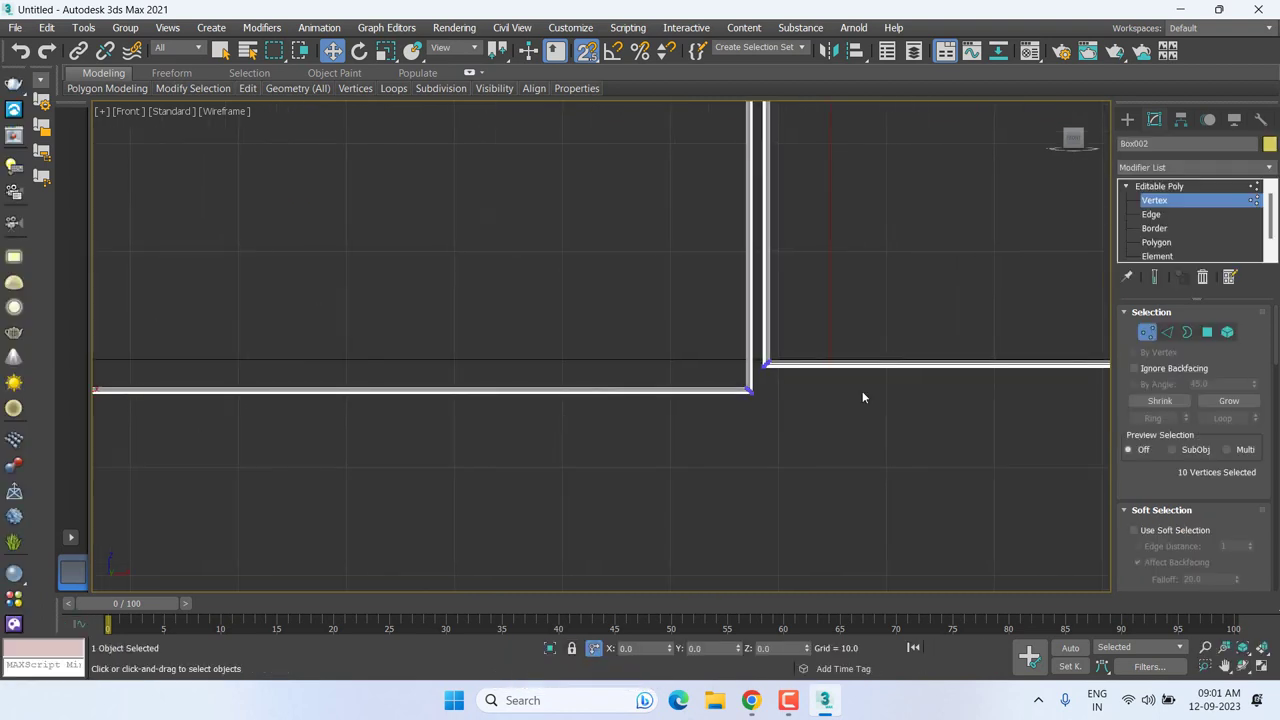
left_click_drag(710, 427, 767, 390)
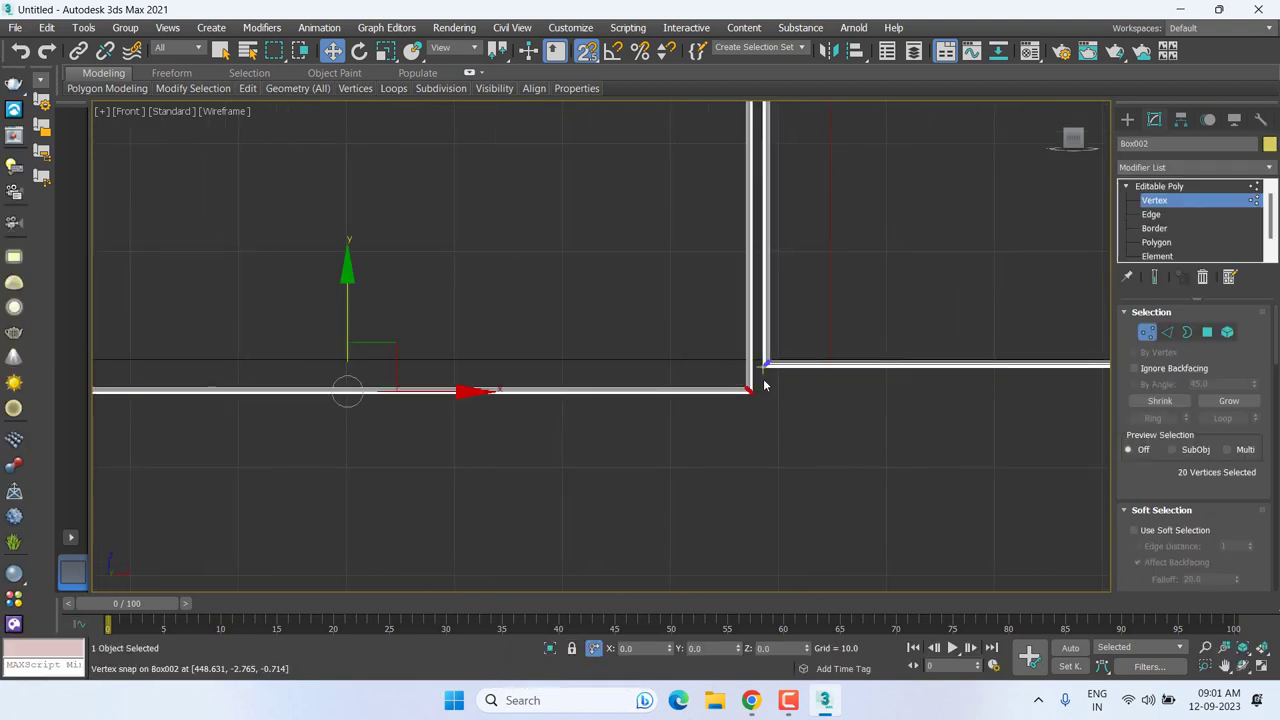
scroll(425, 296, "up", 2)
middle_click_drag(641, 416, 657, 447)
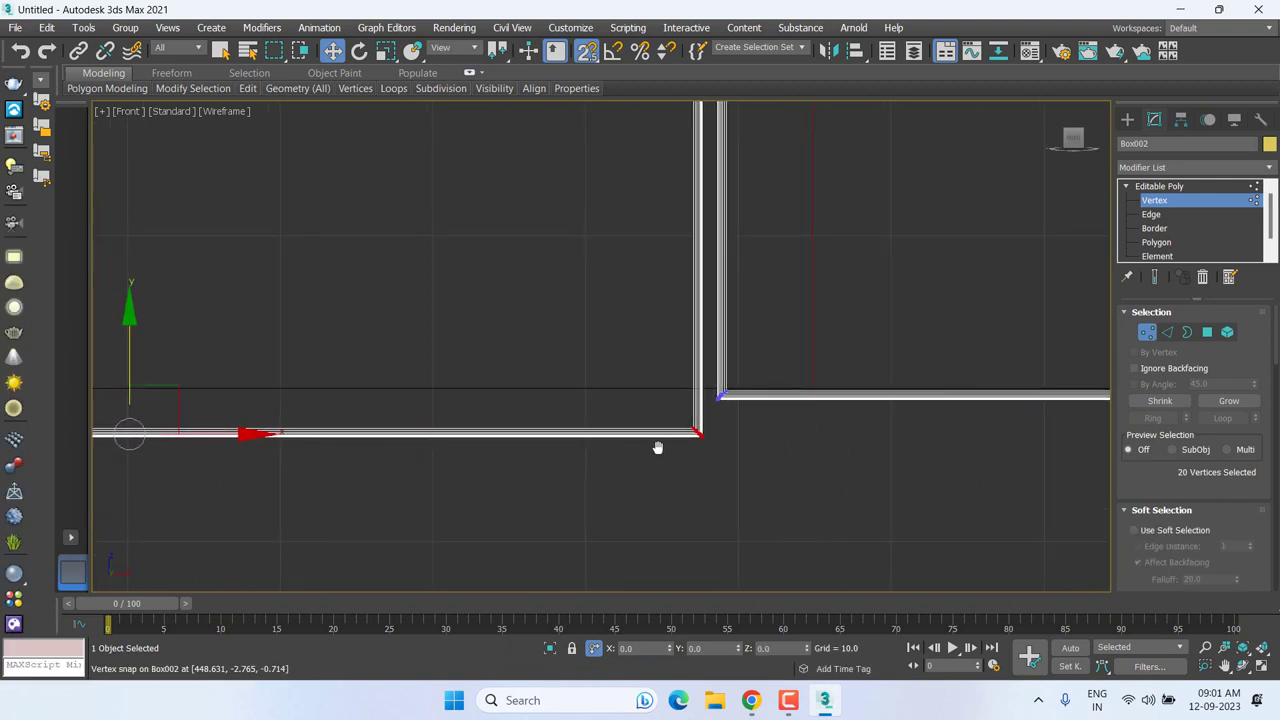
Step: Lock the corner vertices, snap them onto the neighbouring corner, then unlock the selection
right_click(710, 526)
left_click(728, 537)
key("space")
left_click_drag(697, 475, 717, 397)
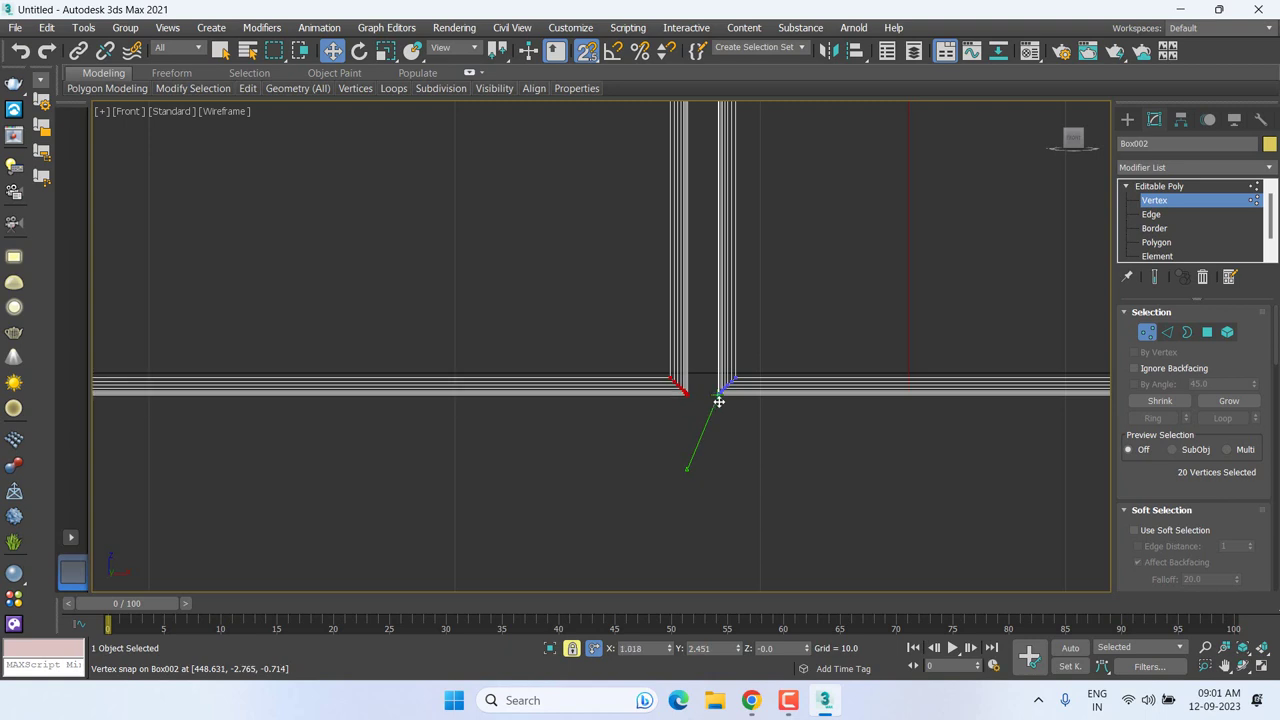
scroll(717, 397, "down", 5)
middle_click_drag(704, 301, 717, 363)
right_click(682, 318)
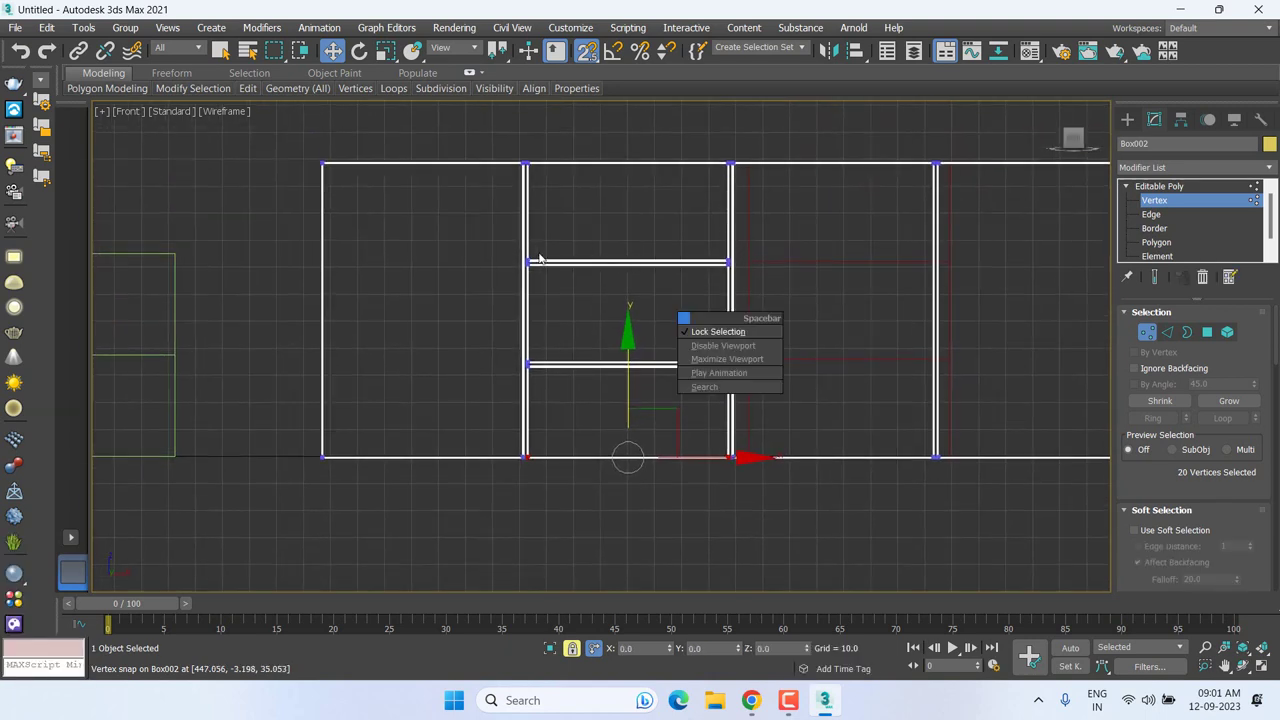
left_click(709, 332)
Step: Select the shelf edge vertices, cancel their move, and leave Vertex level
left_click_drag(477, 241, 806, 303)
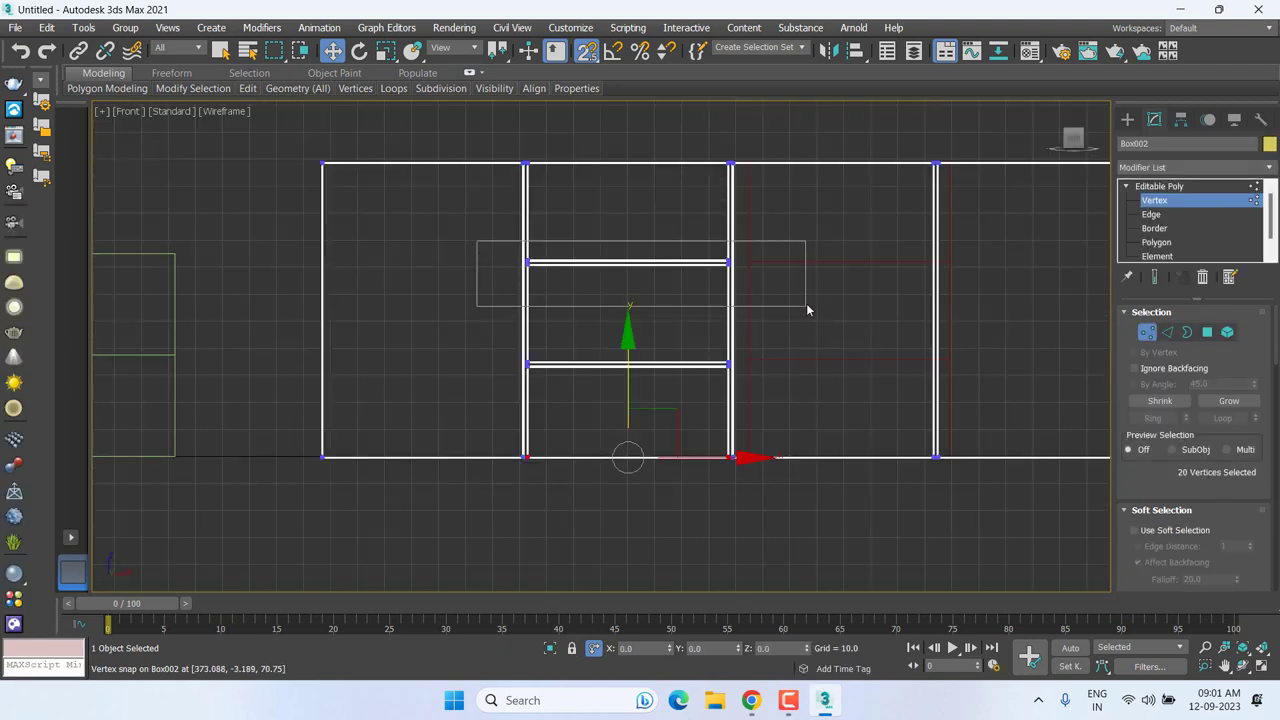
left_click_drag(728, 262, 963, 262)
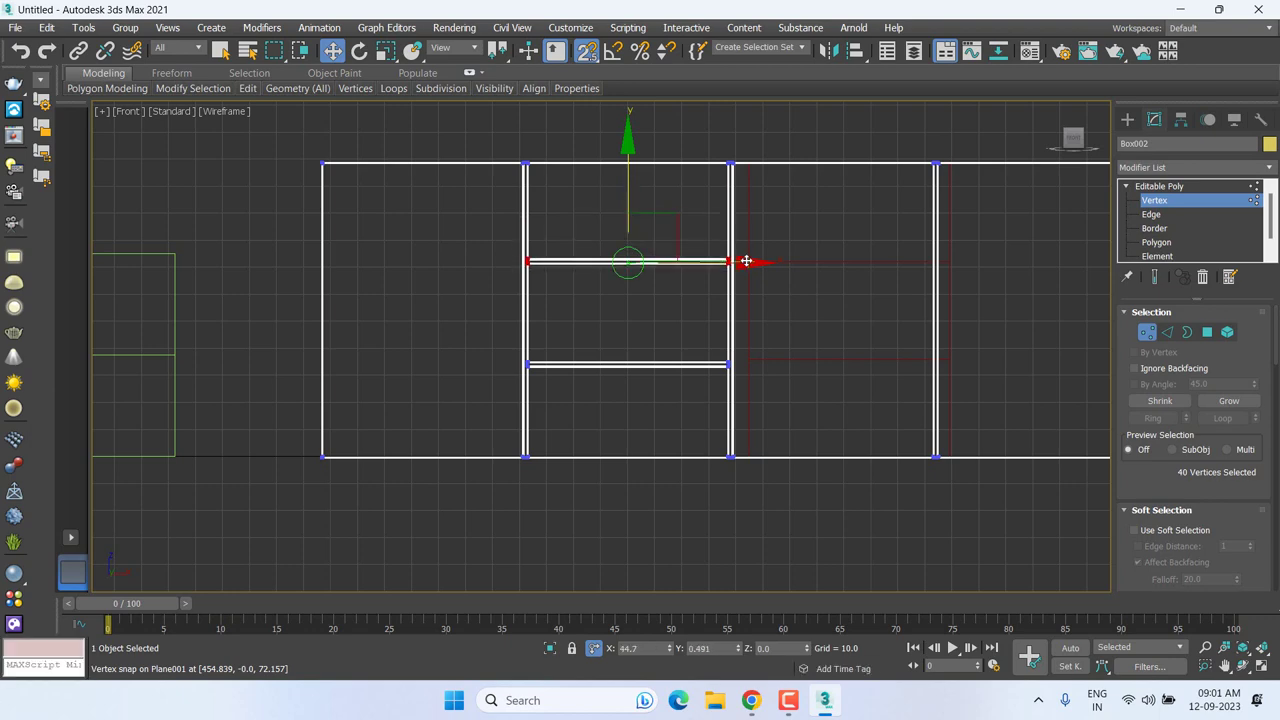
right_click(963, 262)
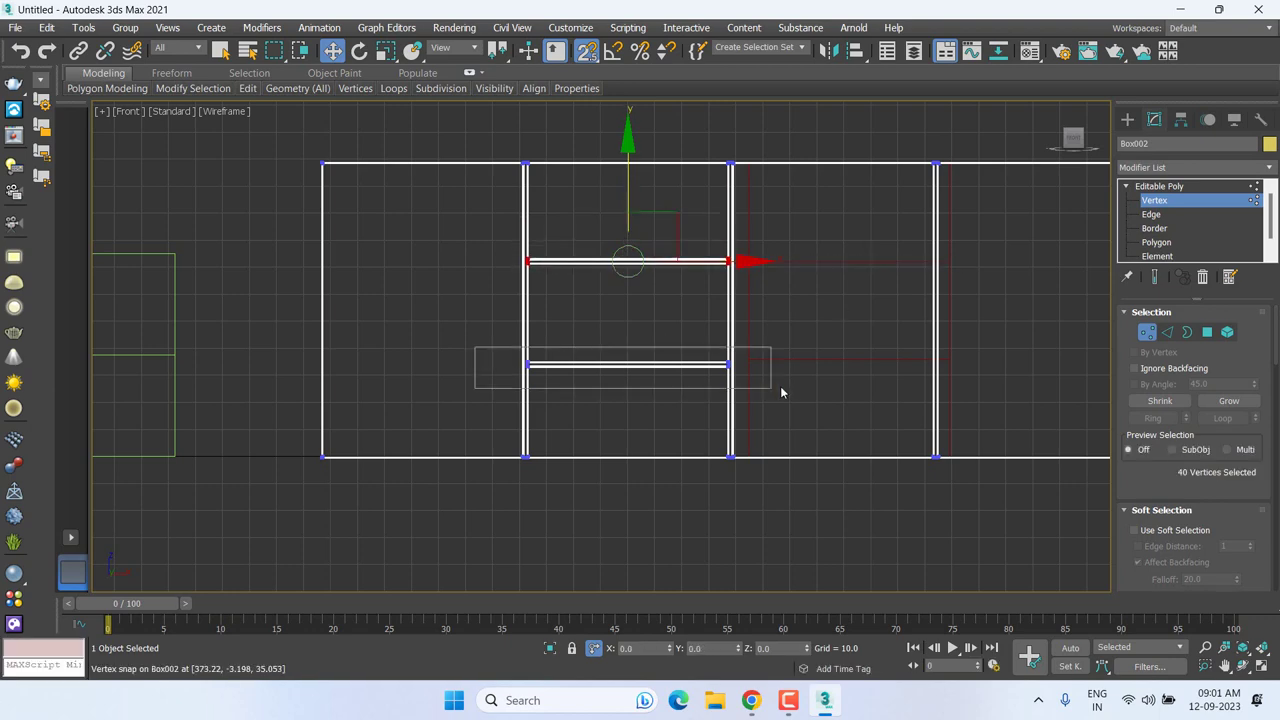
left_click_drag(781, 392, 781, 390)
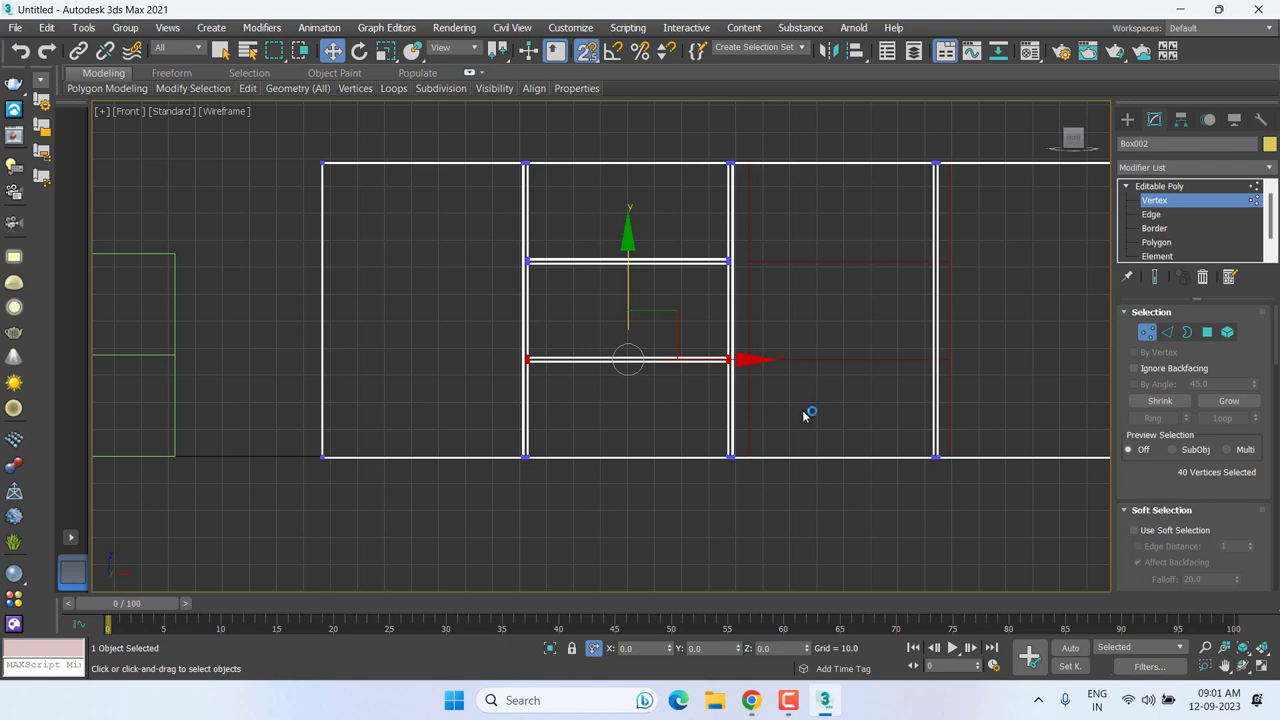
left_click(1180, 187)
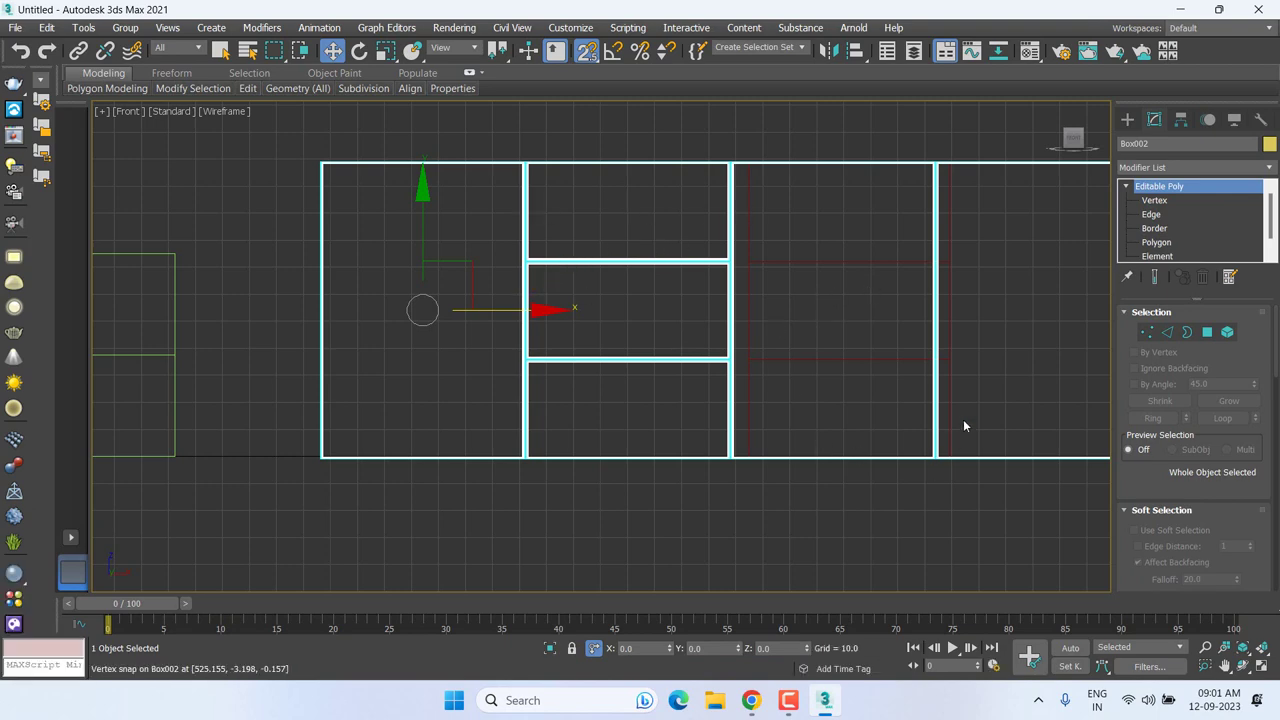
Step: Return Box002 to object level and delete the leftover Plane001
middle_click_drag(963, 419, 852, 419)
left_click(1203, 197)
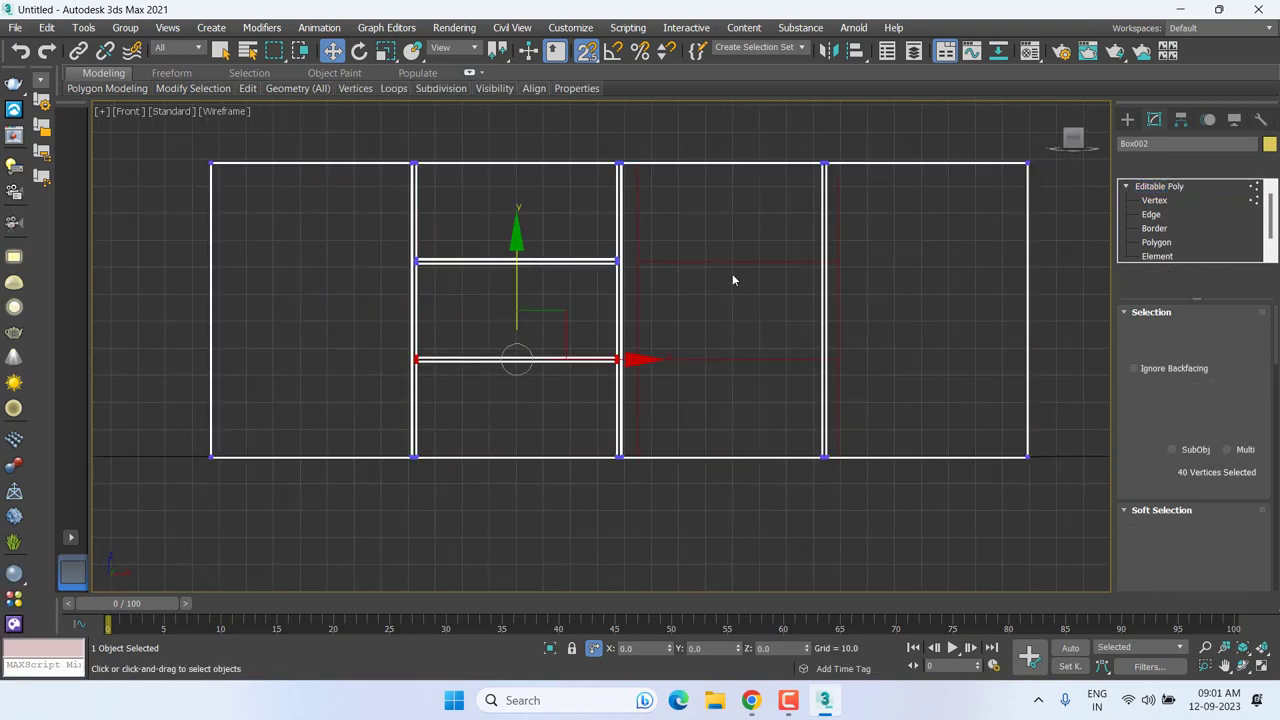
left_click(733, 263)
left_click(1175, 187)
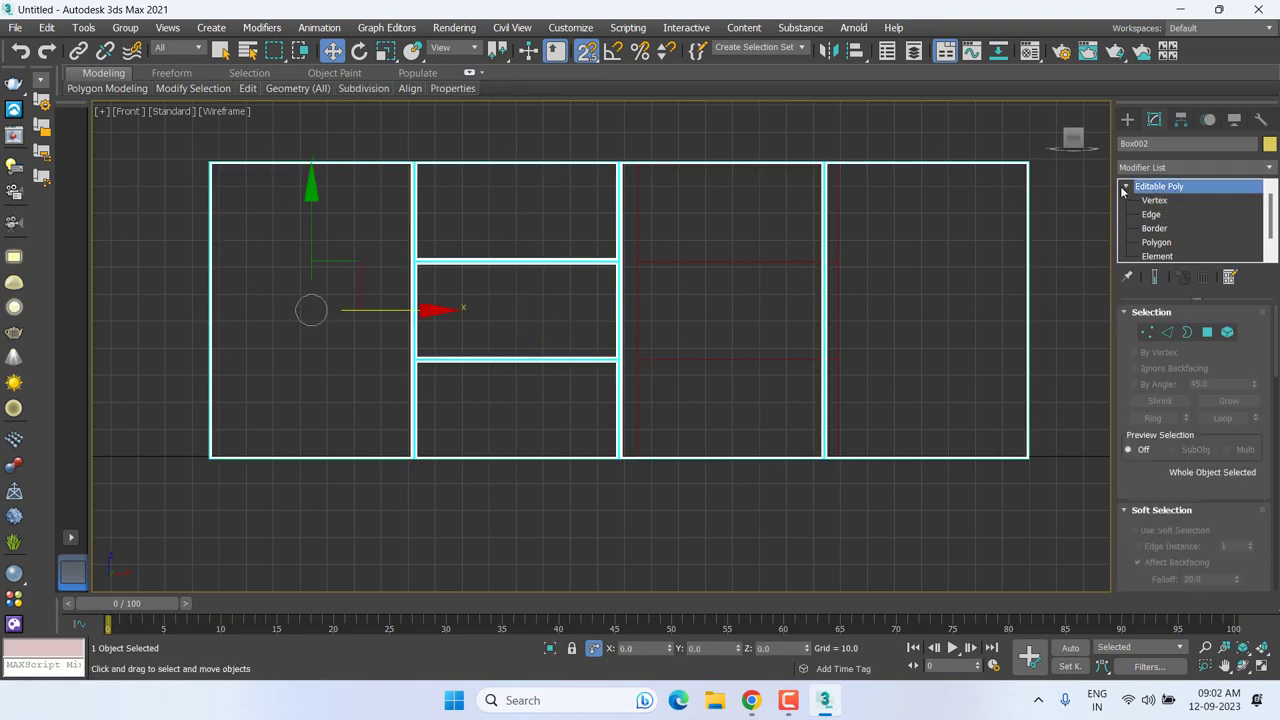
left_click(786, 534)
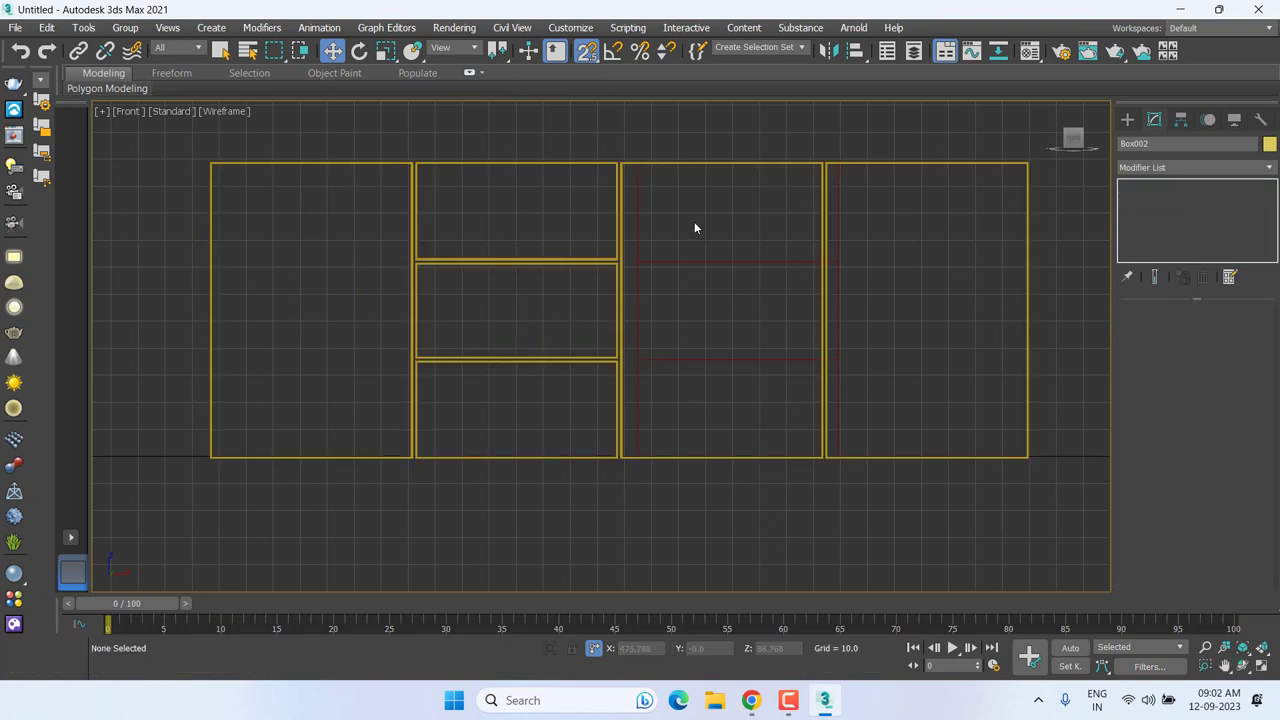
left_click(705, 278)
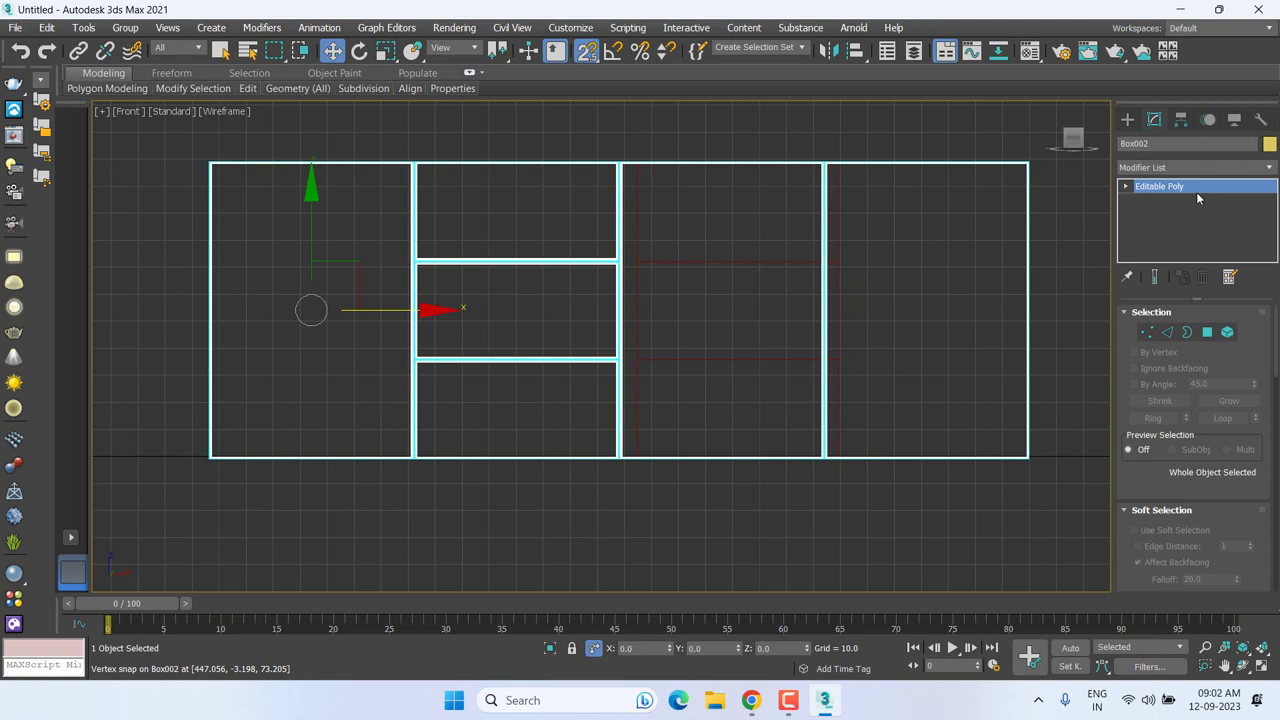
left_click(1127, 189)
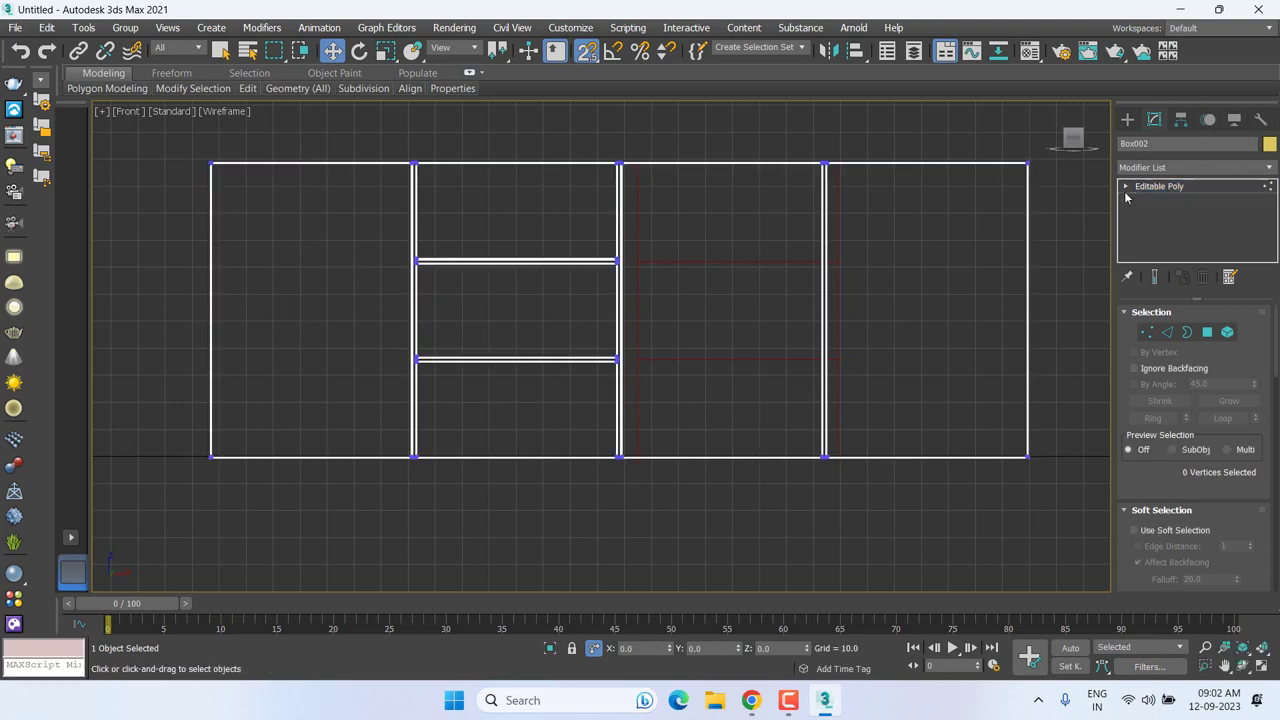
left_click(1150, 333)
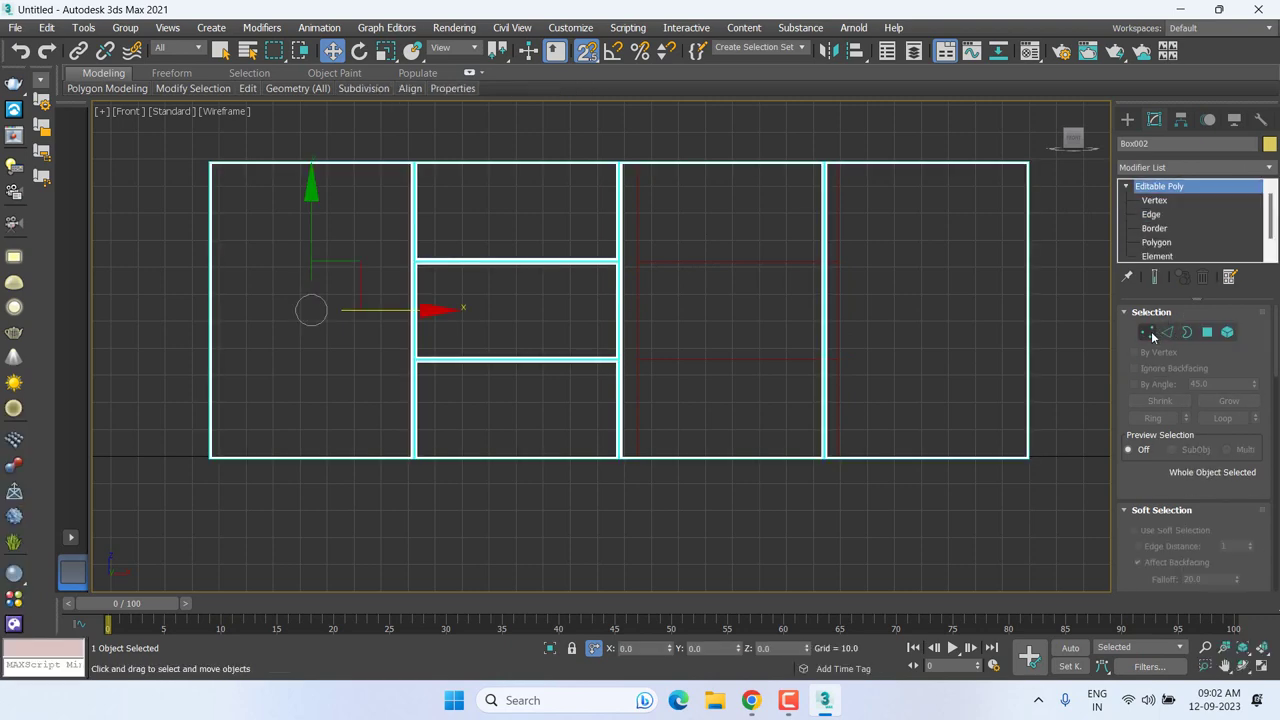
left_click(1126, 188)
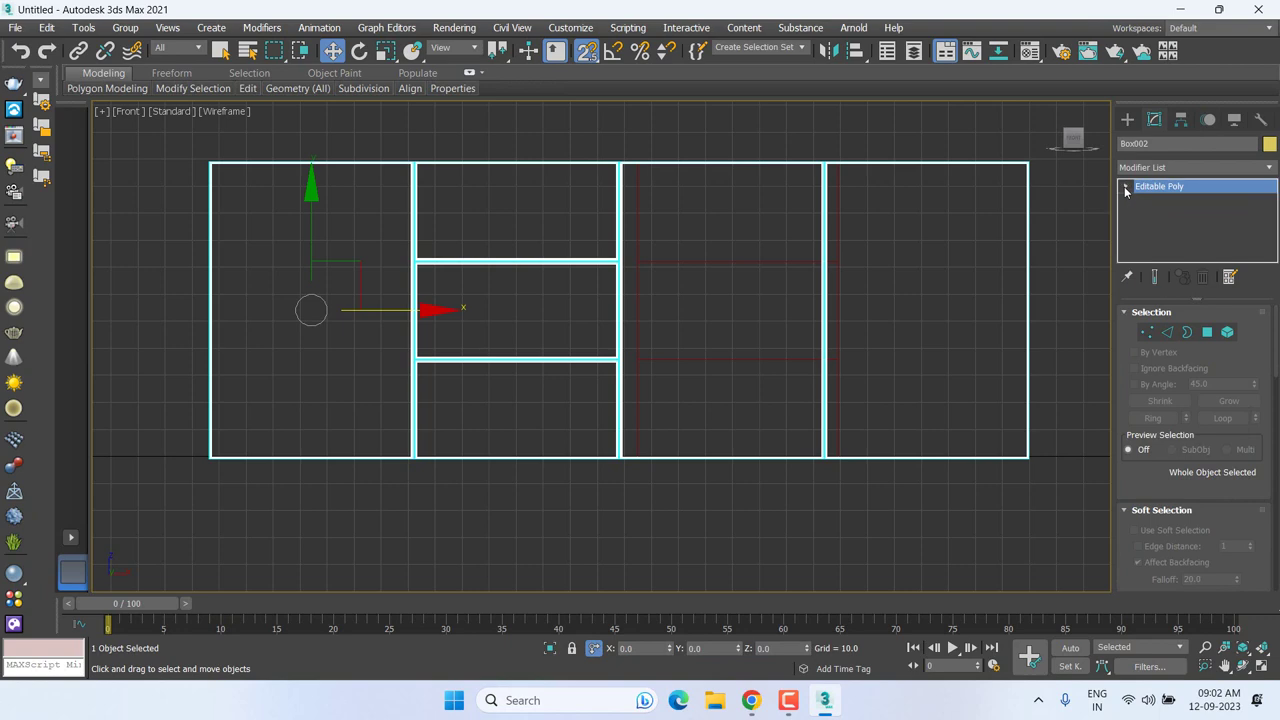
left_click(918, 509)
left_click(799, 359)
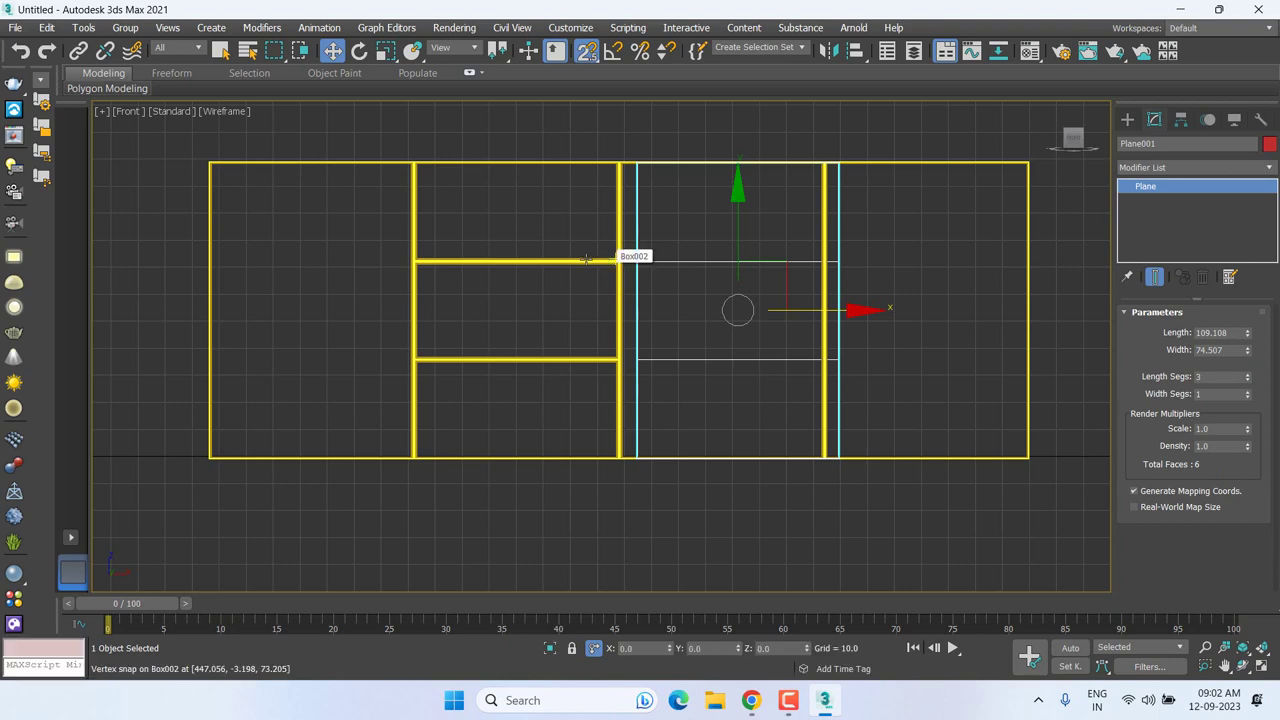
middle_click_drag(586, 259, 517, 283)
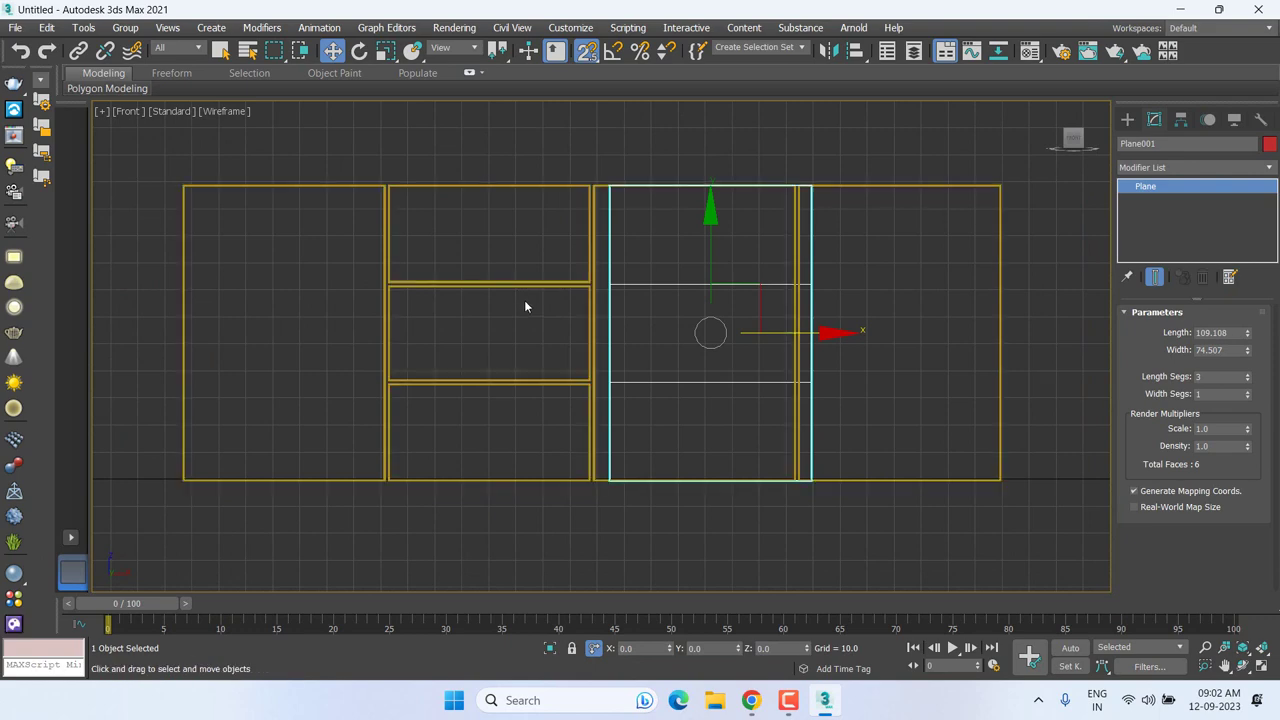
key("Delete")
Step: Inspect the panel row in the Perspective view with Zoom Extents
key("p")
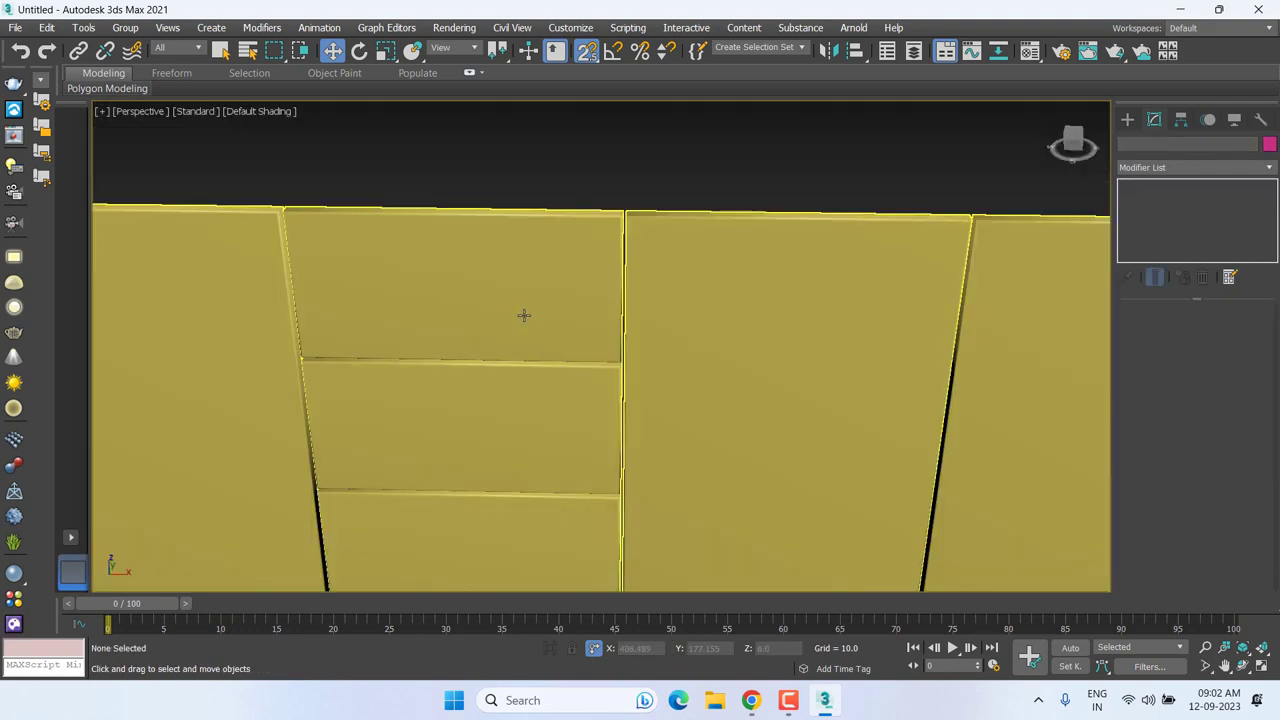
key("z")
scroll(800, 357, "up", 5)
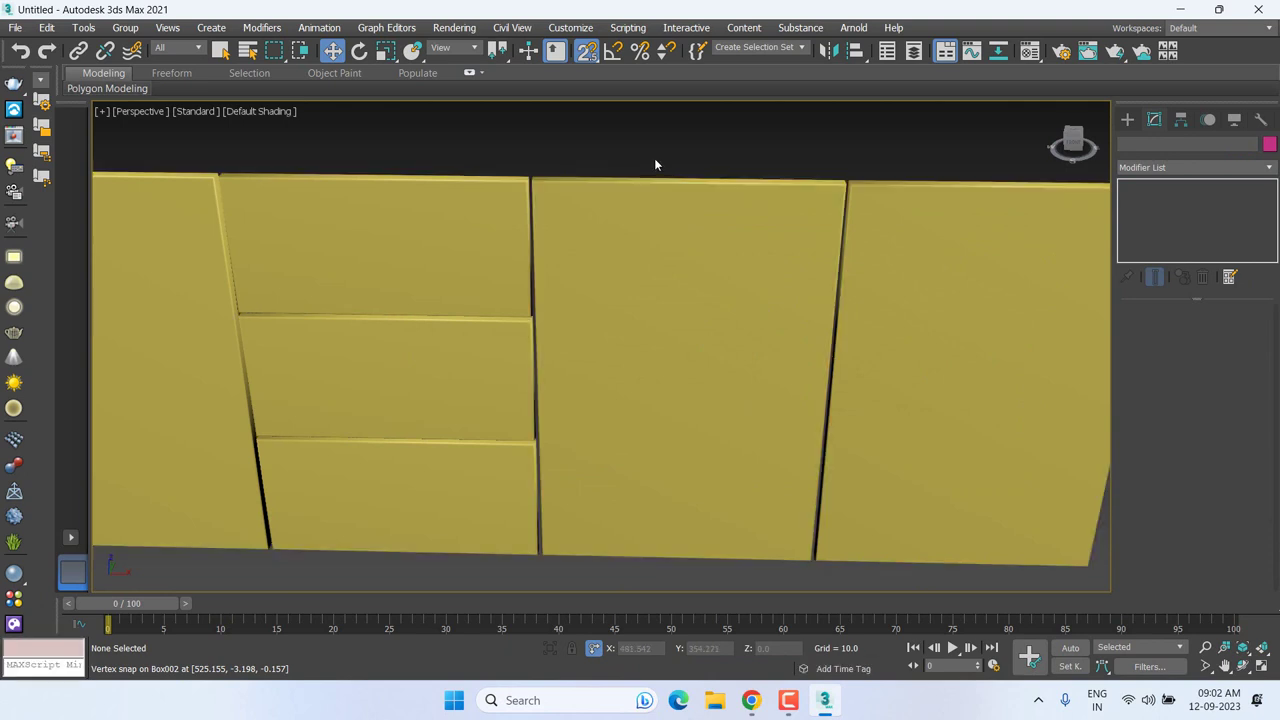
middle_click_drag(683, 397, 686, 346)
scroll(686, 346, "down", 2)
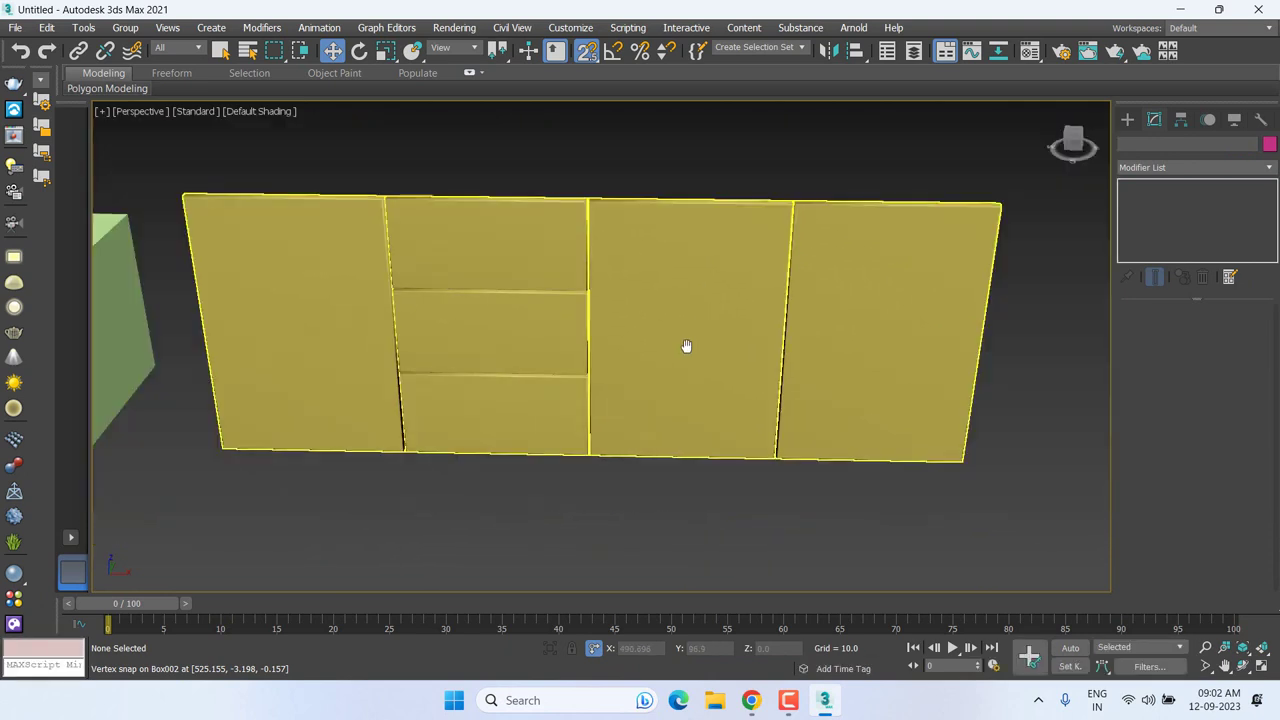
scroll(686, 346, "down", 3)
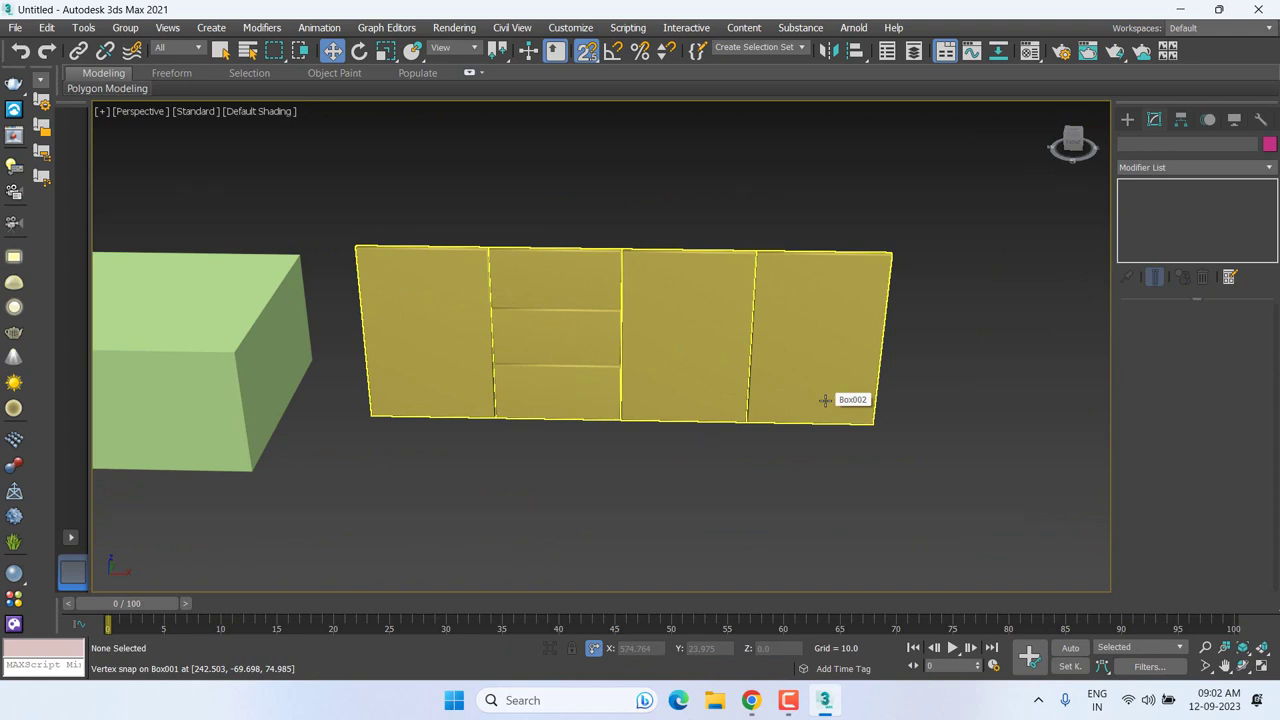
scroll(829, 397, "up", 3)
scroll(763, 340, "up", 2)
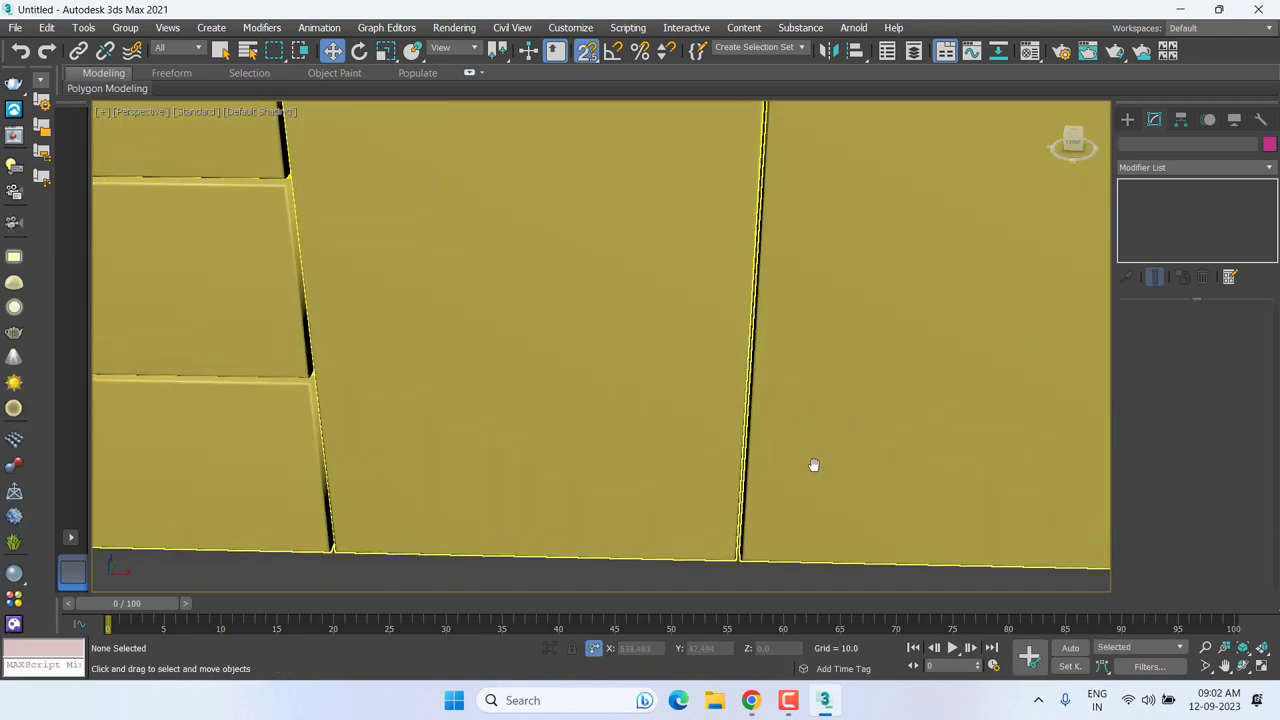
scroll(820, 480, "down", 2)
scroll(834, 532, "down", 2)
scroll(800, 480, "down", 2)
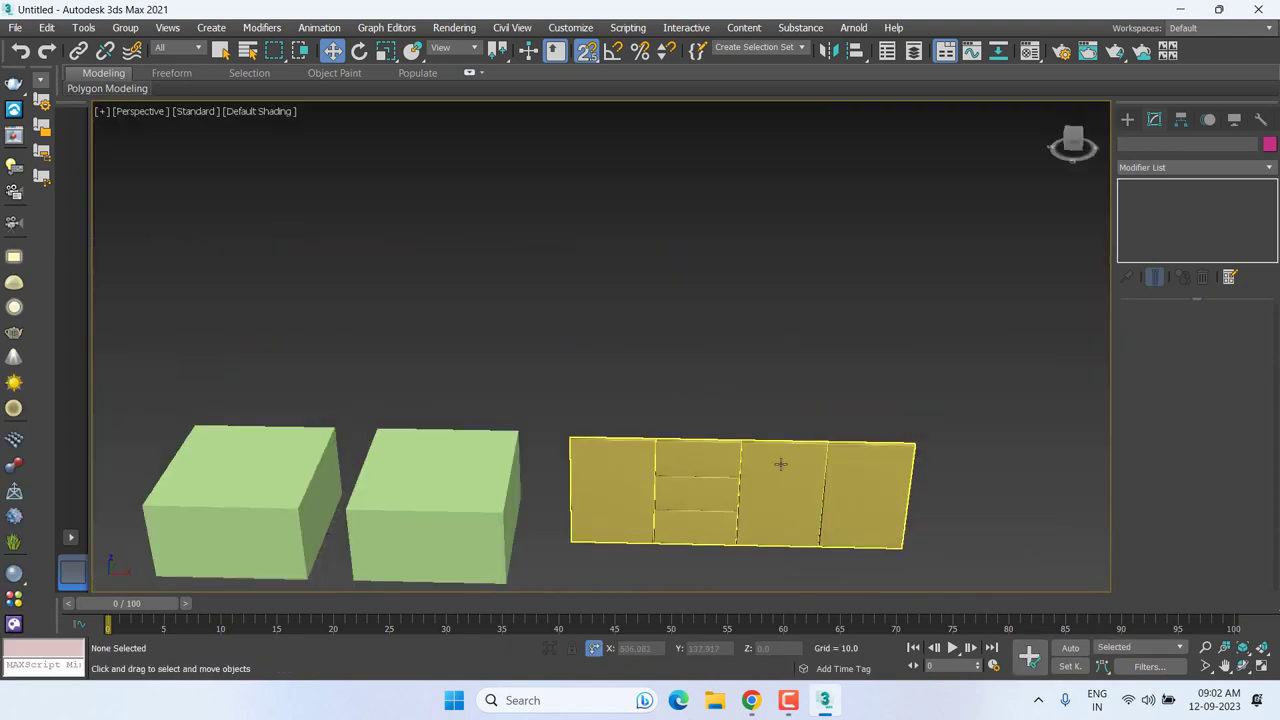
Step: Select the yellow panel and return to the Front view
left_click(754, 463)
middle_click_drag(754, 463, 726, 420)
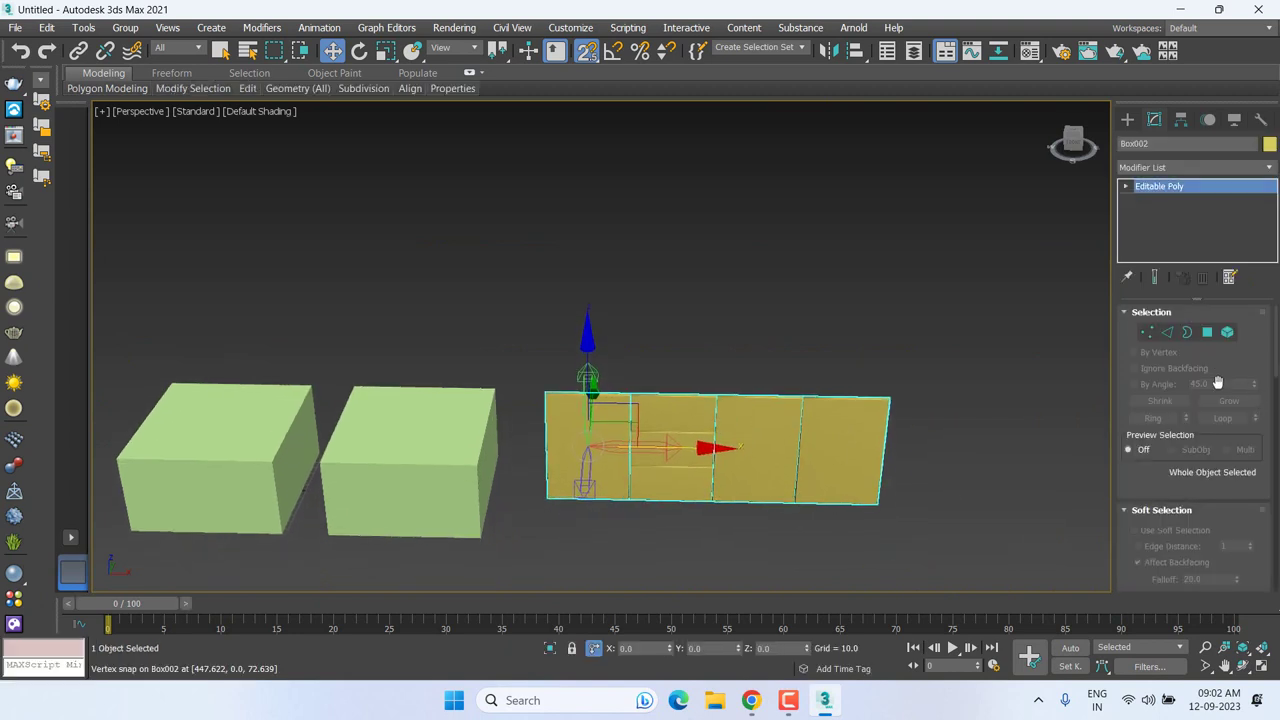
scroll(1225, 517, "down", 1)
scroll(1217, 530, "down", 3)
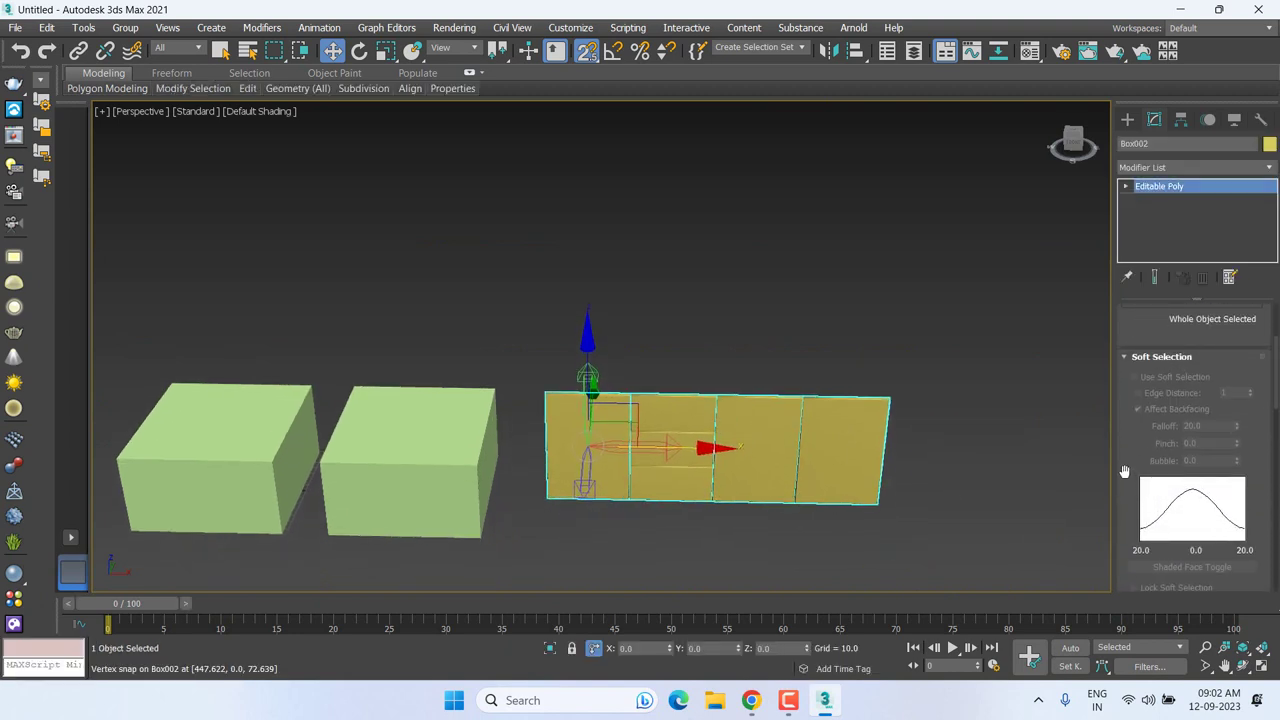
scroll(1124, 471, "up", 4)
key("f")
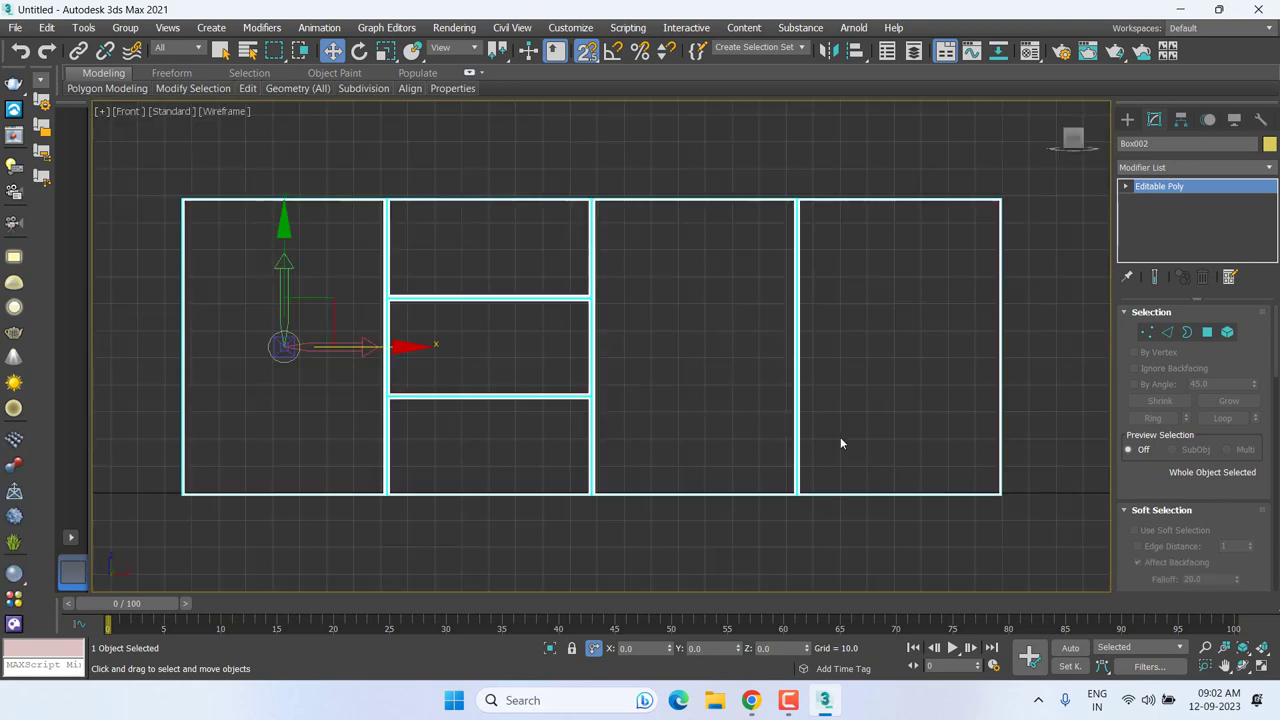
scroll(840, 443, "down", 4)
middle_click_drag(777, 417, 680, 400)
Step: Draw a 111.076 × 73.557 rectangle right of the yellow panels and convert it to an editable spline
left_click(1127, 119)
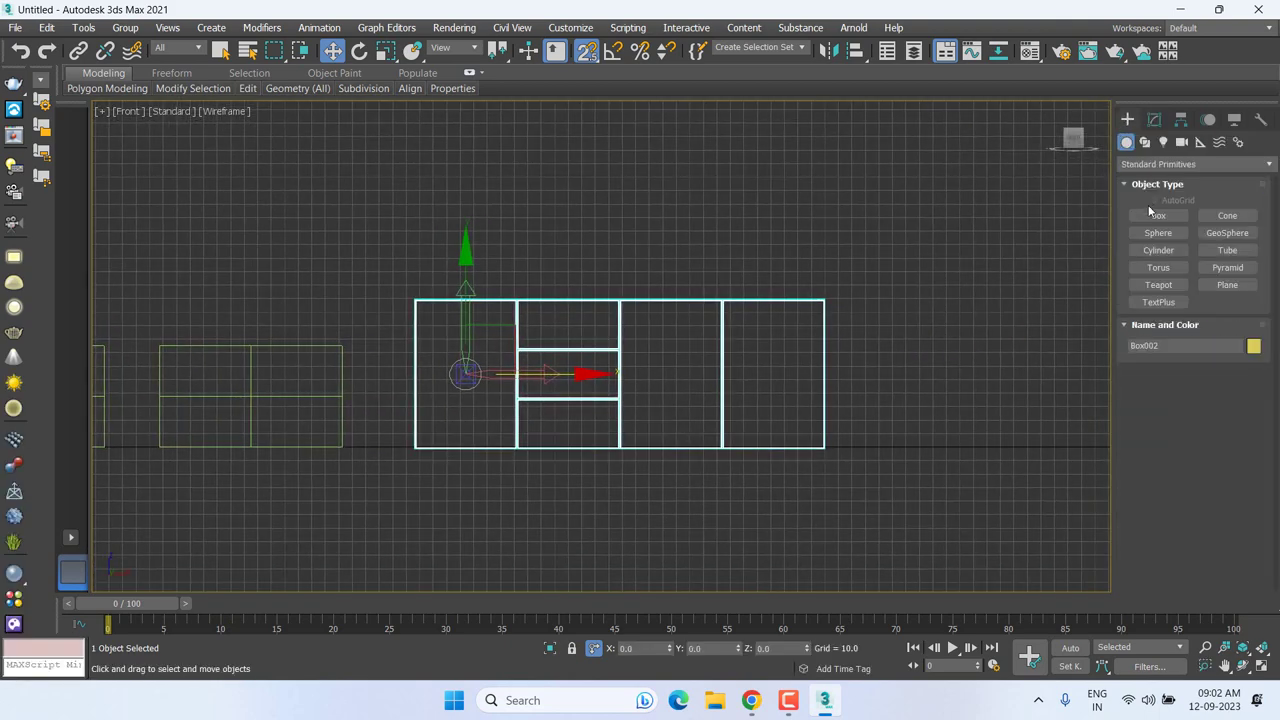
left_click(1149, 146)
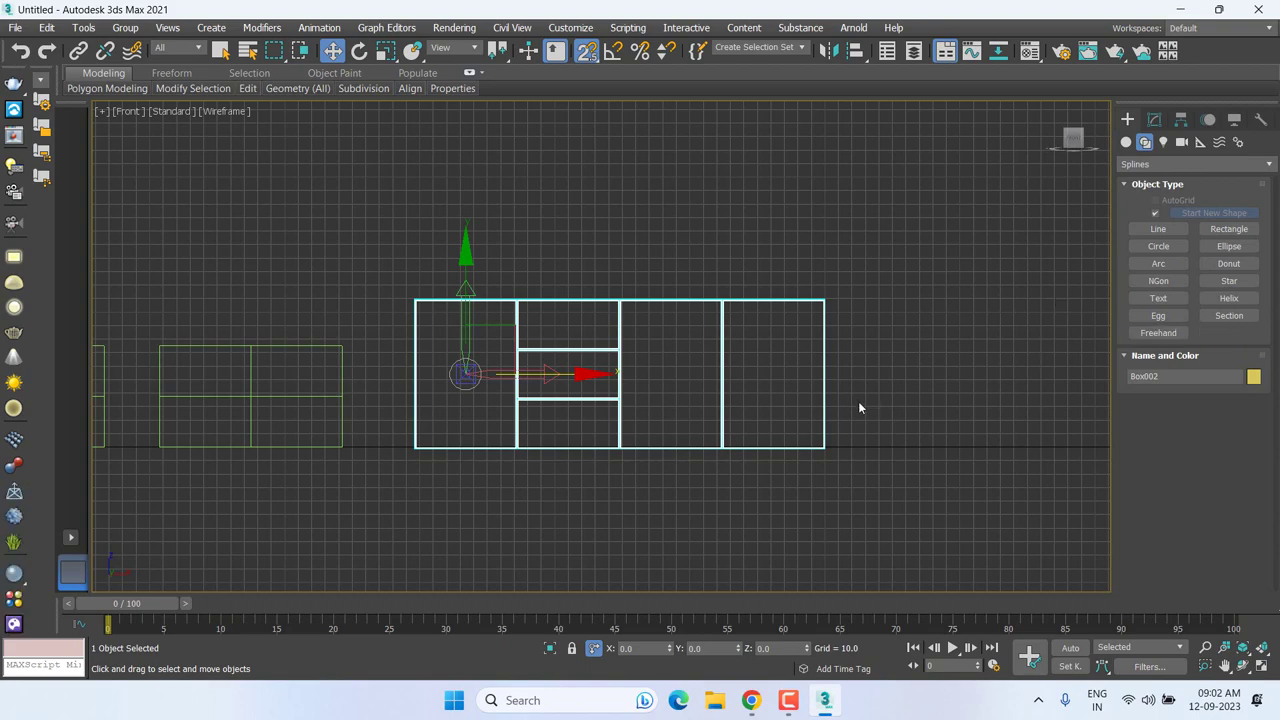
mouse_move(741, 450)
middle_mouse_down()
mouse_move(443, 453)
mouse_move(464, 446)
middle_mouse_up()
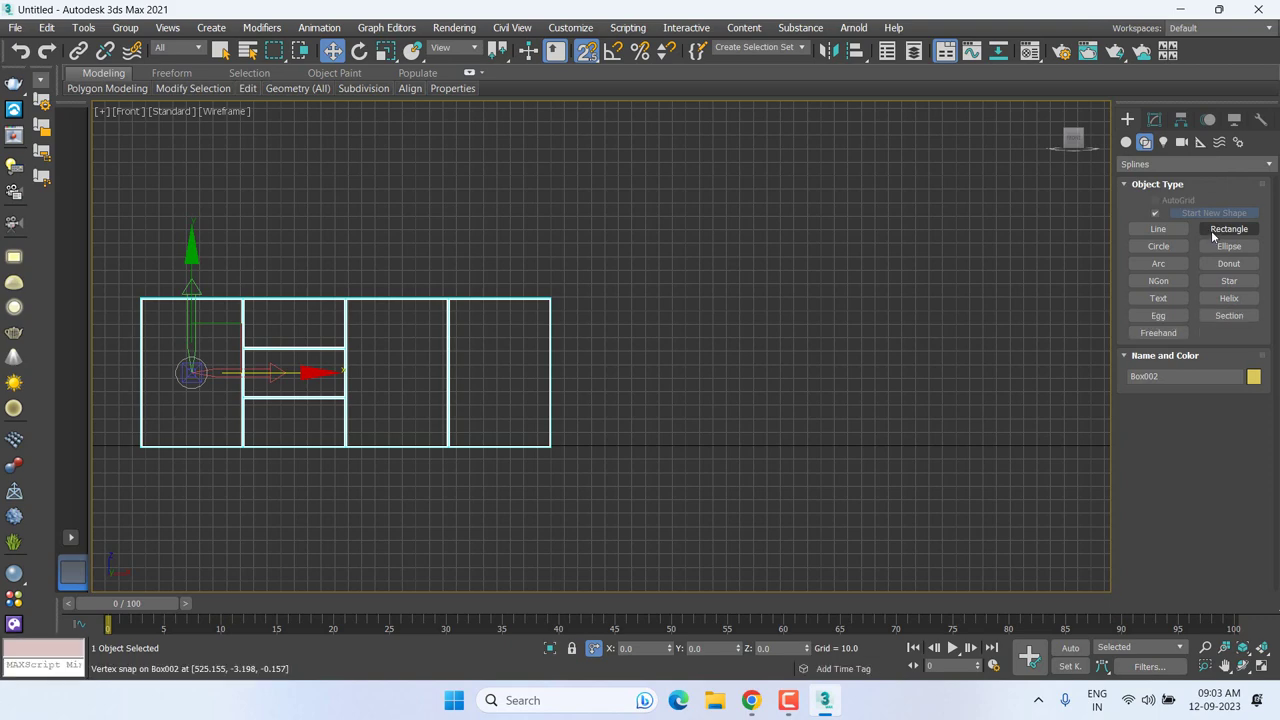
left_click(1214, 234)
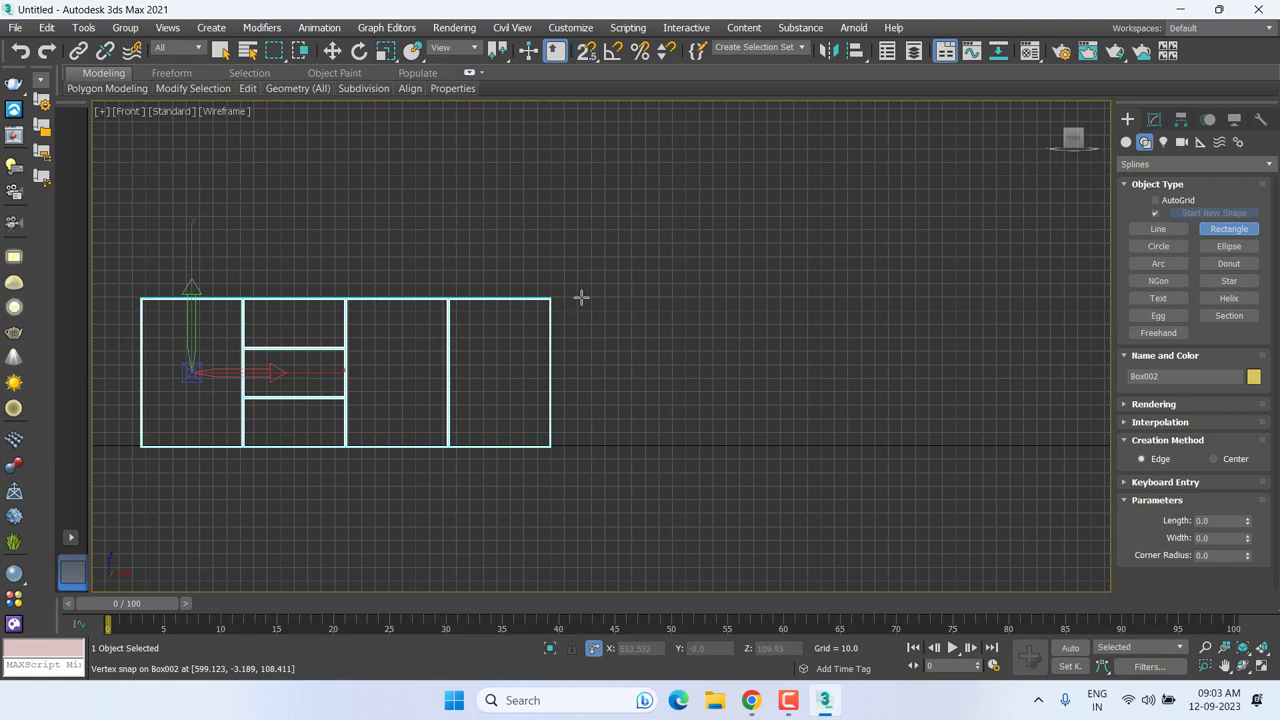
left_click_drag(581, 297, 681, 447)
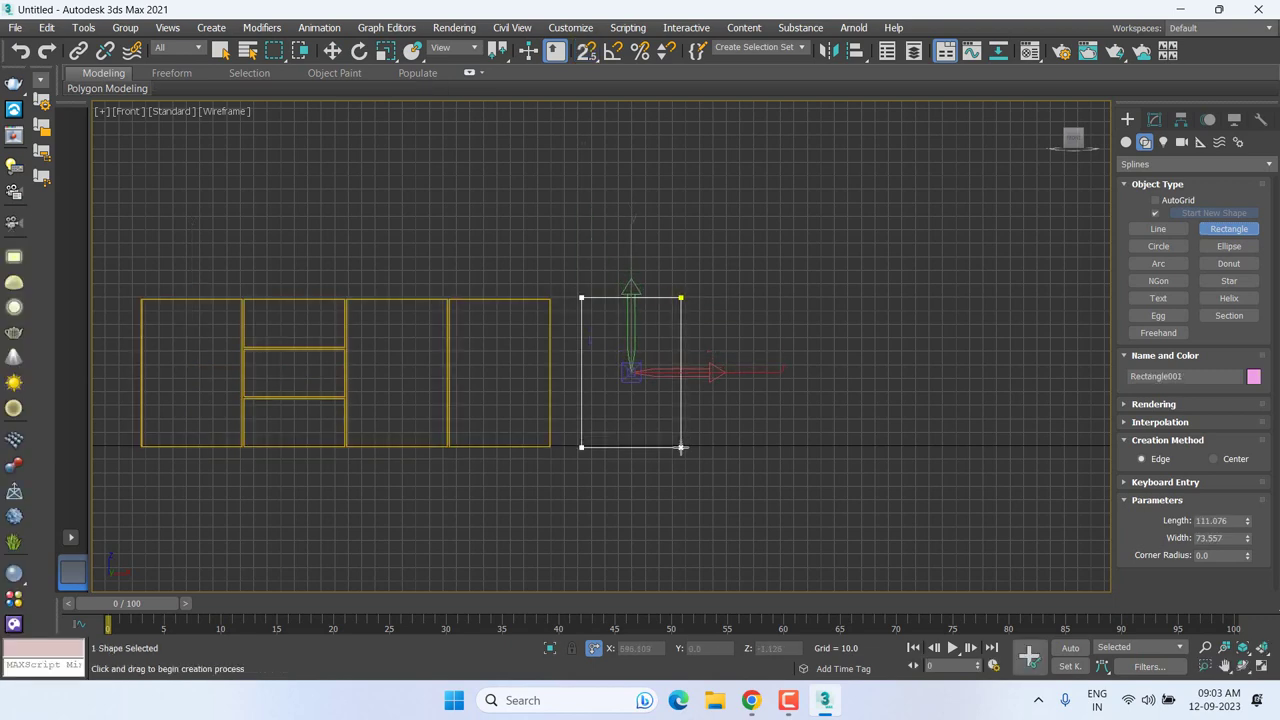
right_click(682, 444)
right_click(652, 418)
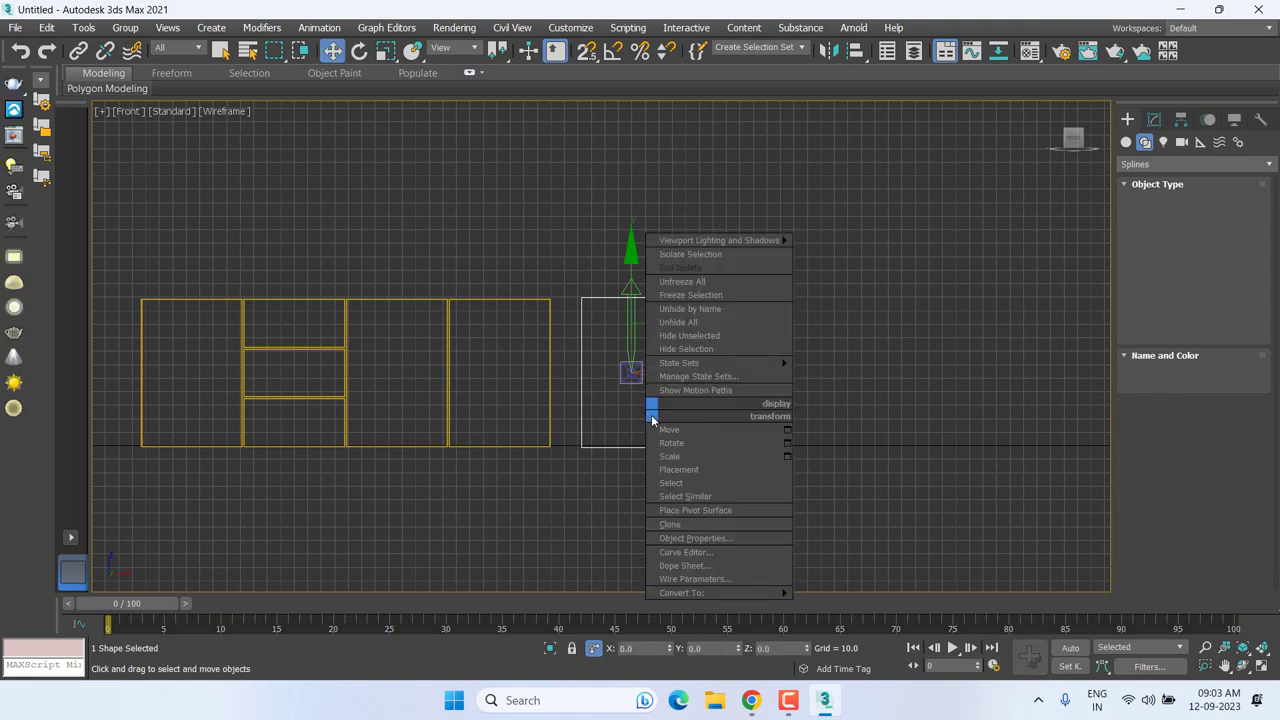
left_click(888, 595)
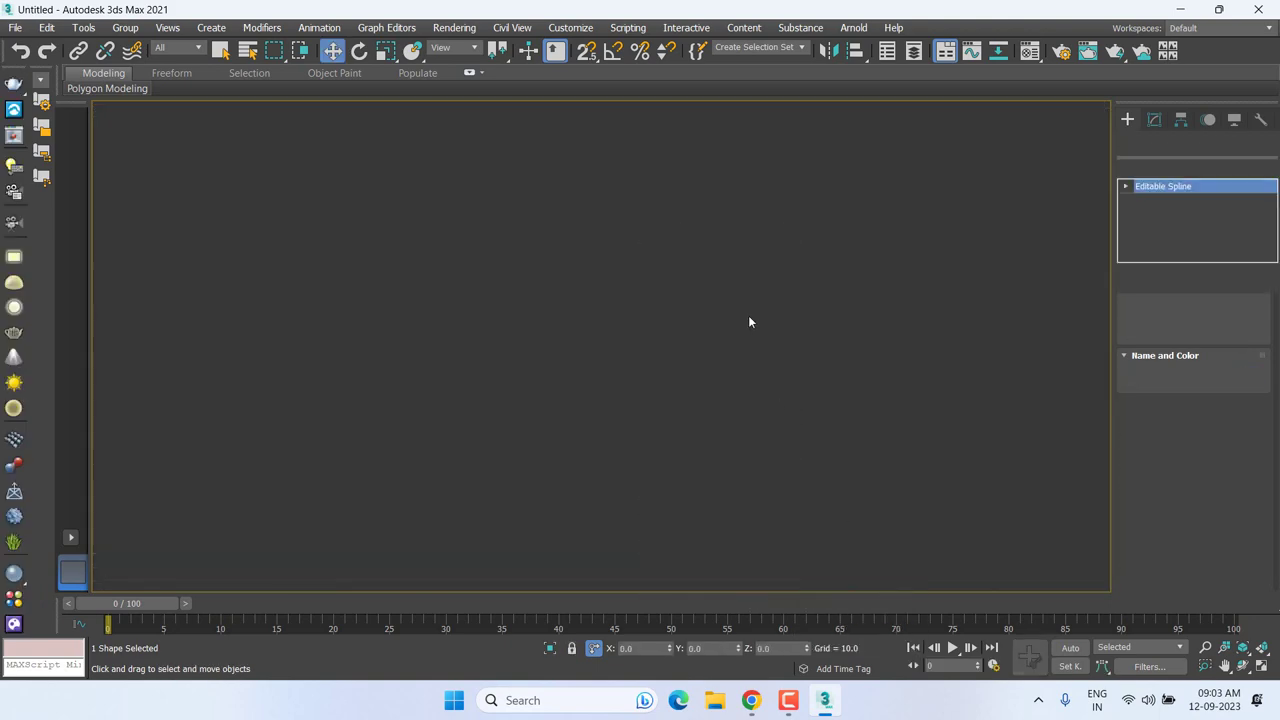
Step: Select the rectangle's whole outline at the Spline sub-level
left_click(1126, 186)
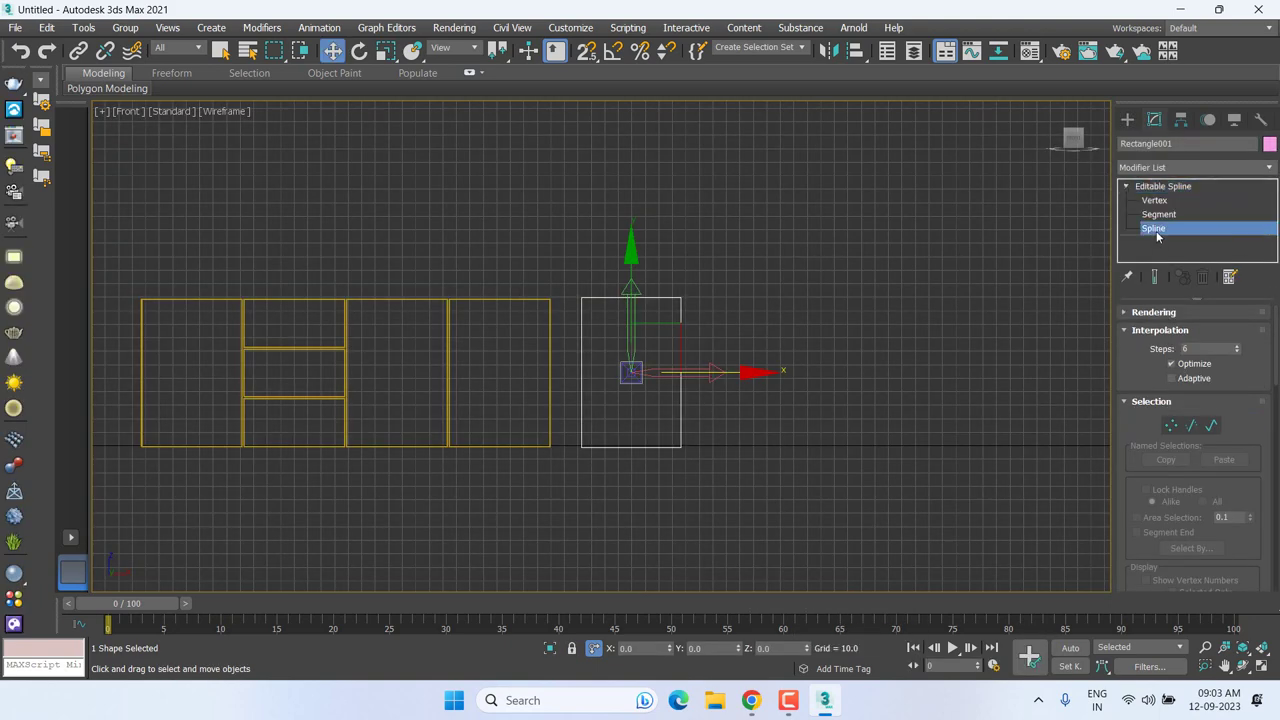
left_click(1154, 228)
left_click_drag(795, 237, 646, 318)
scroll(747, 365, "up", 2)
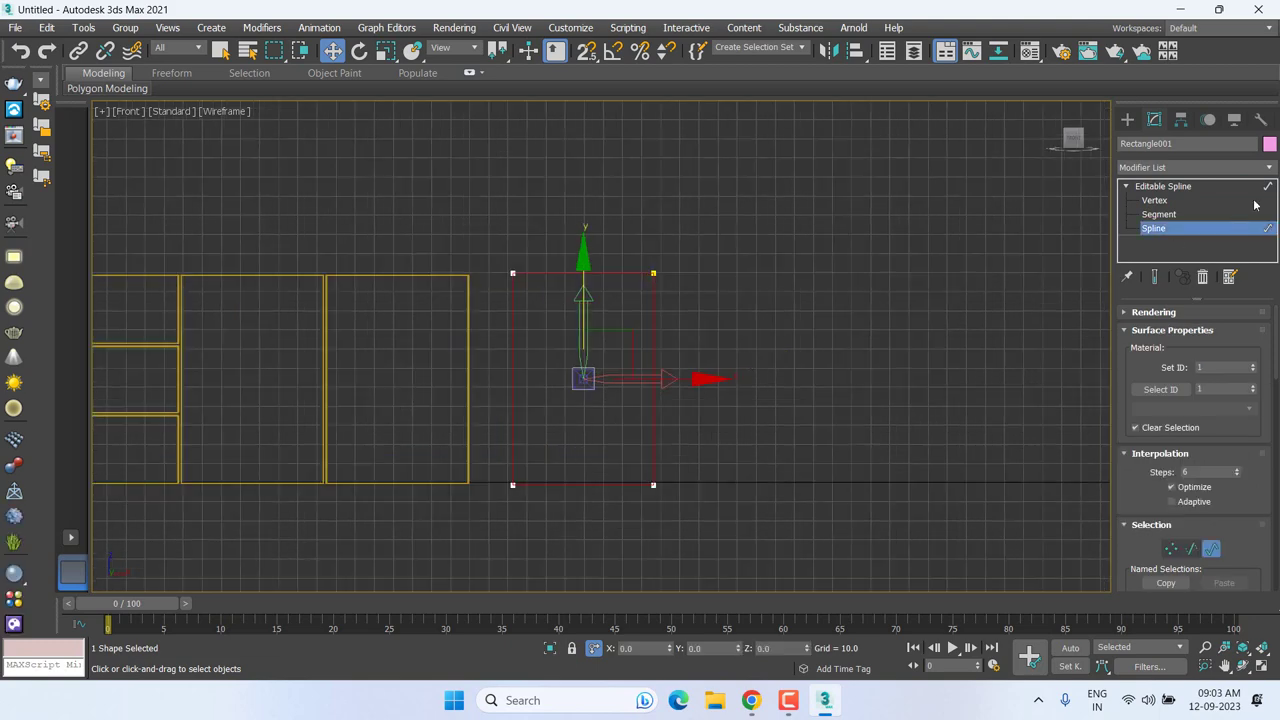
left_click(1181, 119)
left_click(1192, 227)
left_click(1192, 227)
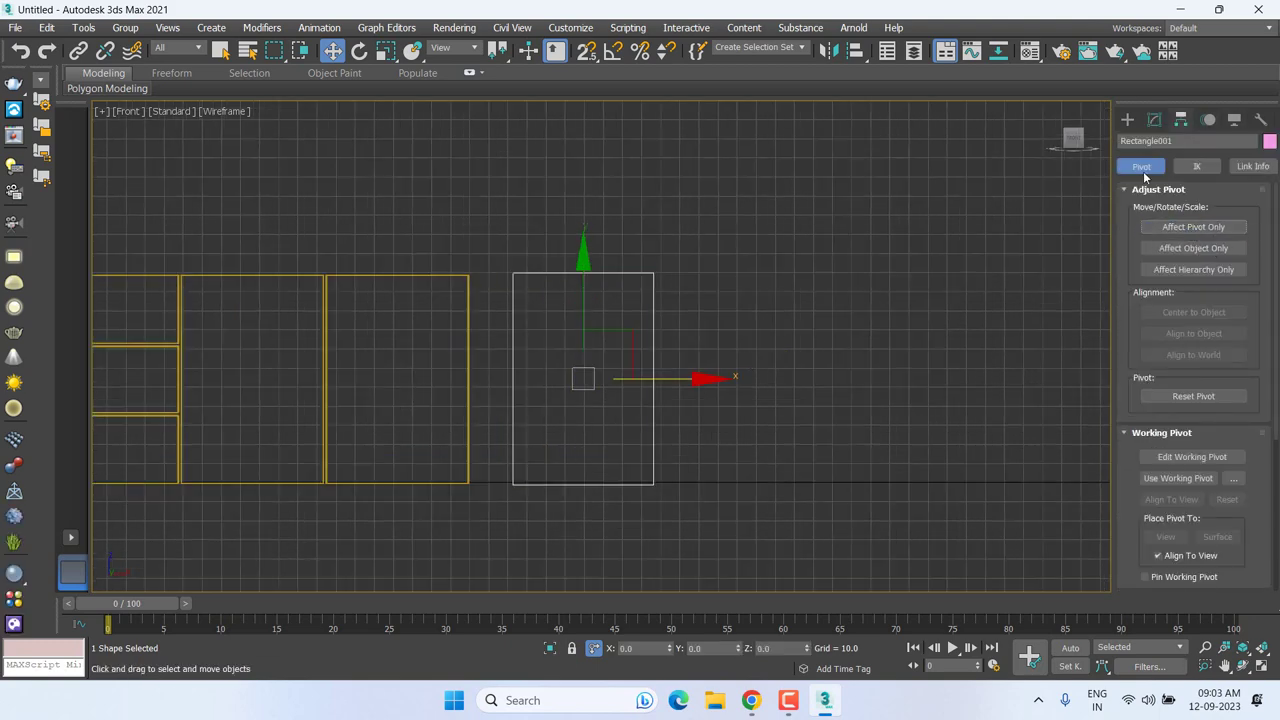
left_click(1127, 119)
scroll(535, 413, "up", 2)
left_click(1154, 119)
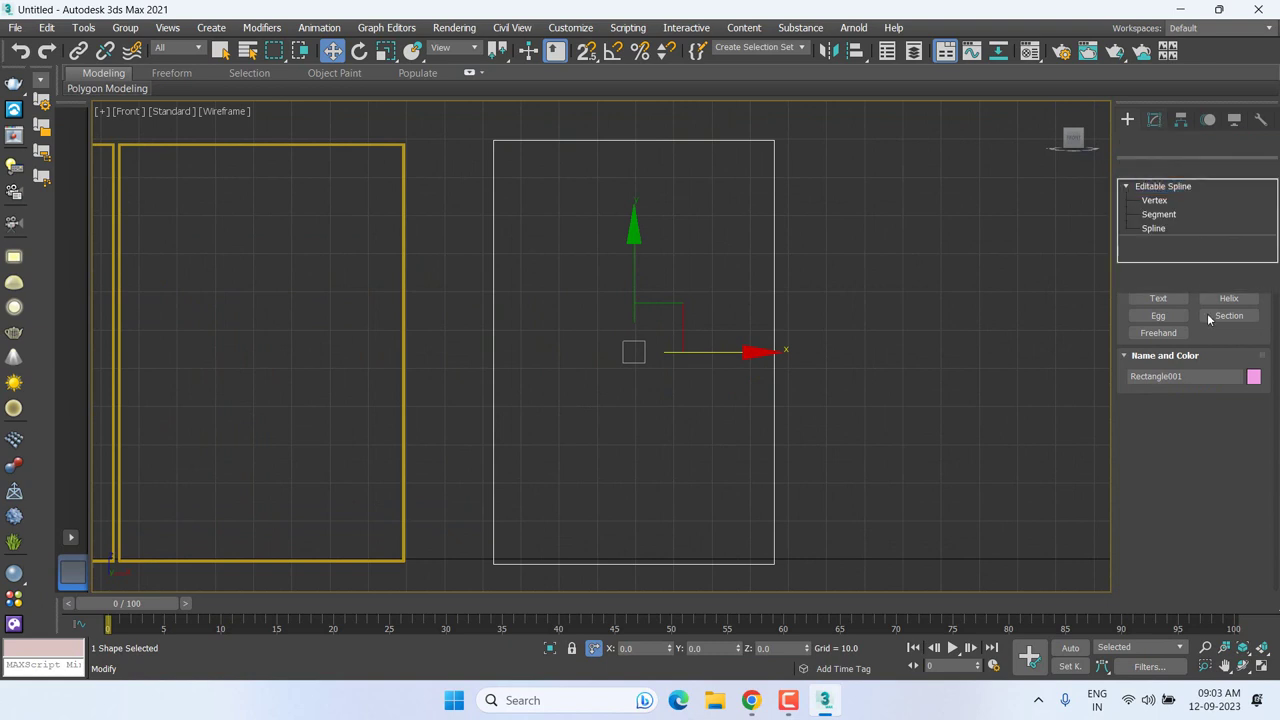
left_click(1160, 228)
left_click_drag(785, 204, 701, 259)
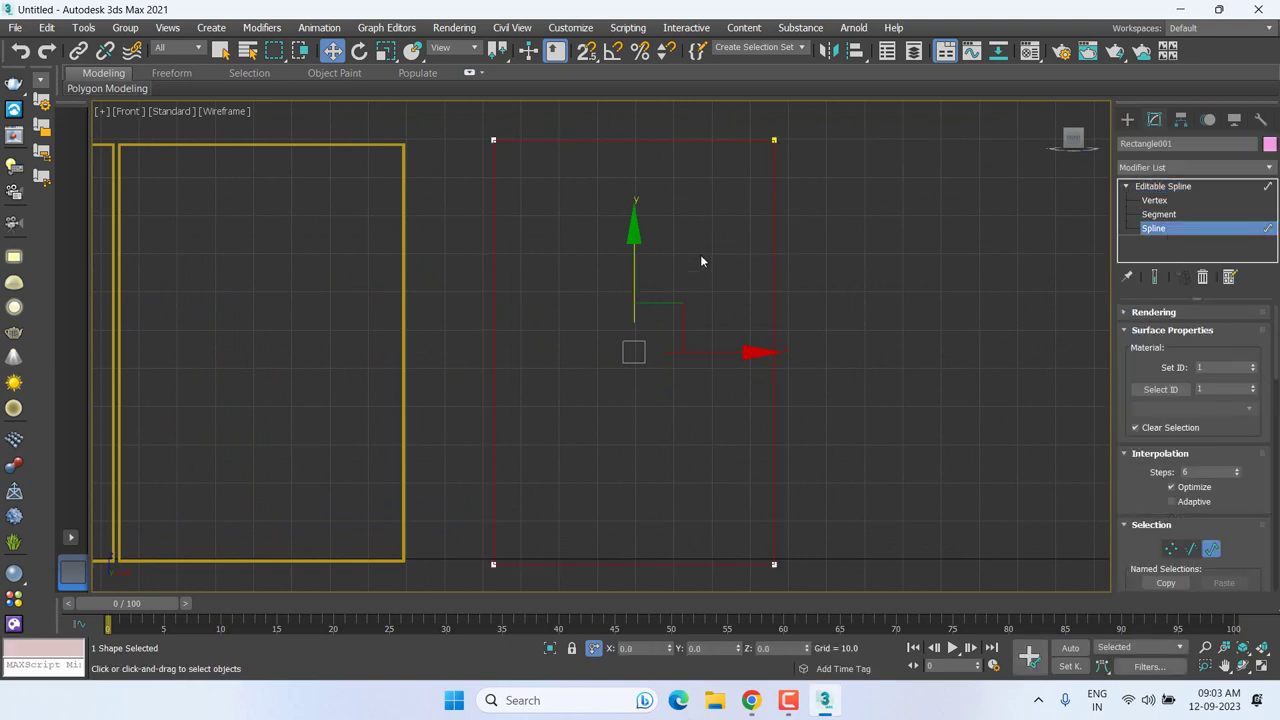
middle_click_drag(700, 261, 613, 315)
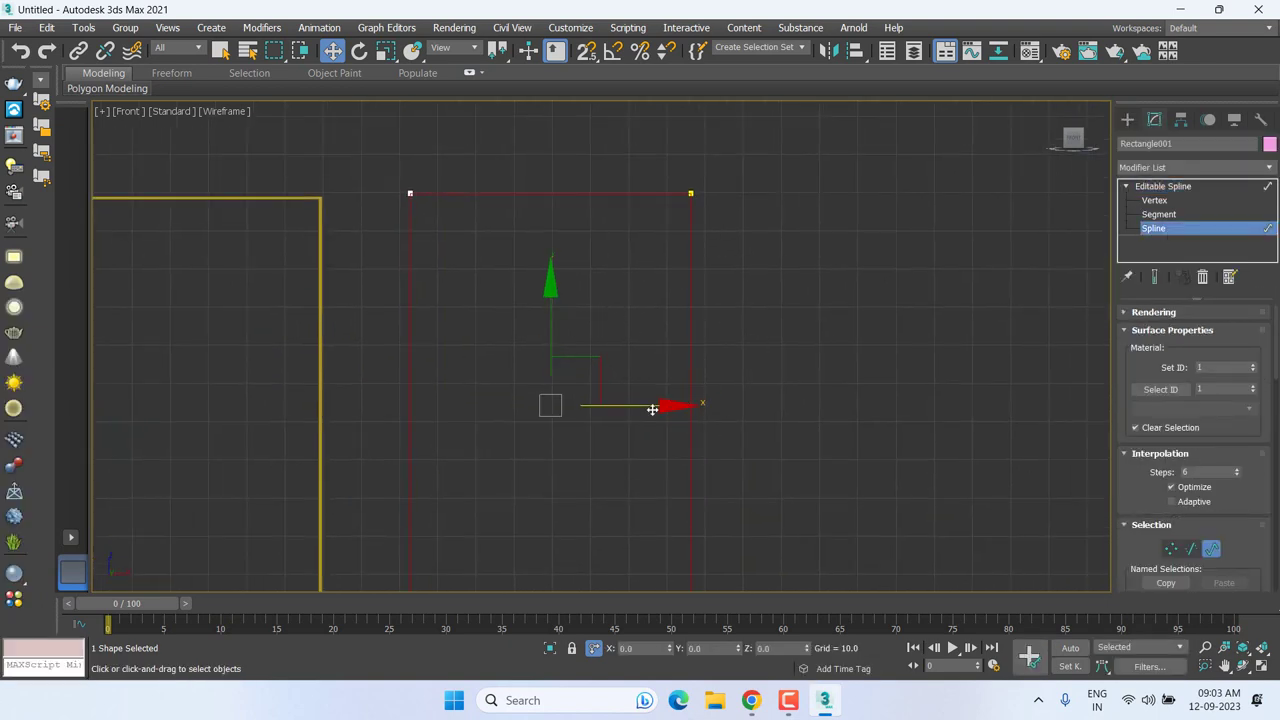
Step: Shift-copy the outline to the right, lock the selection and turn on snaps
left_click_drag(652, 409, 980, 420, "shift")
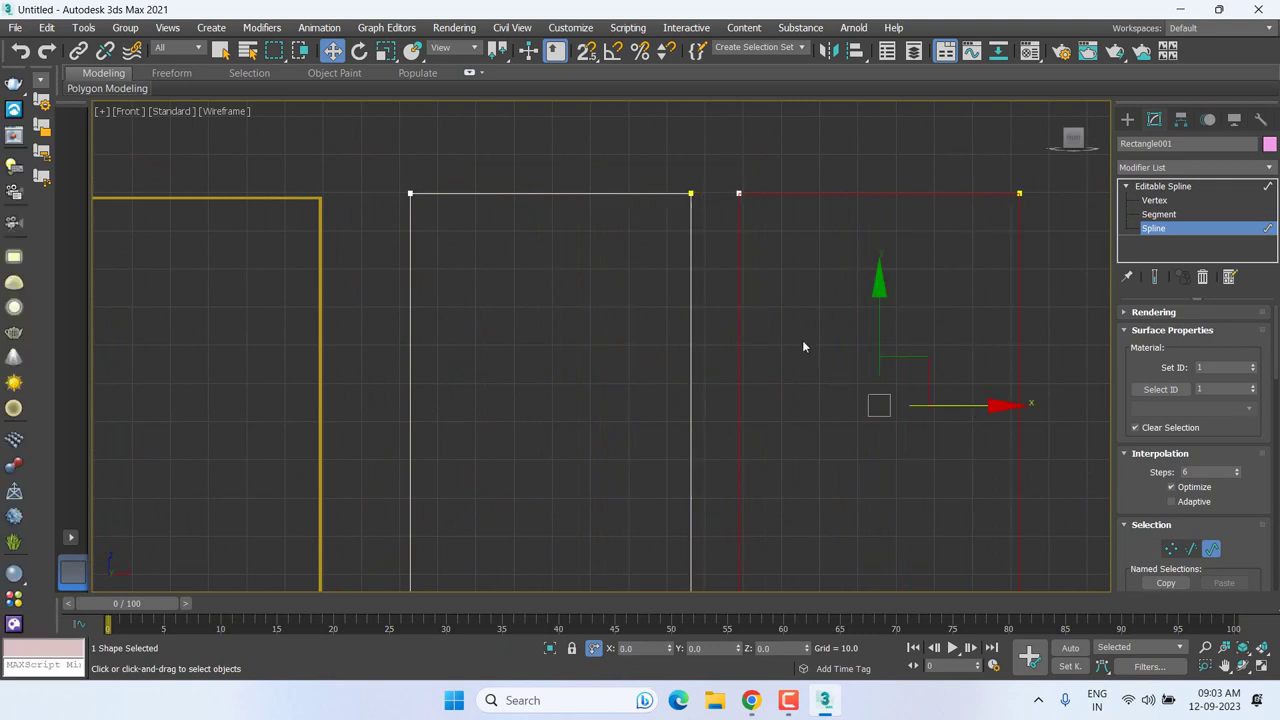
right_click(740, 197)
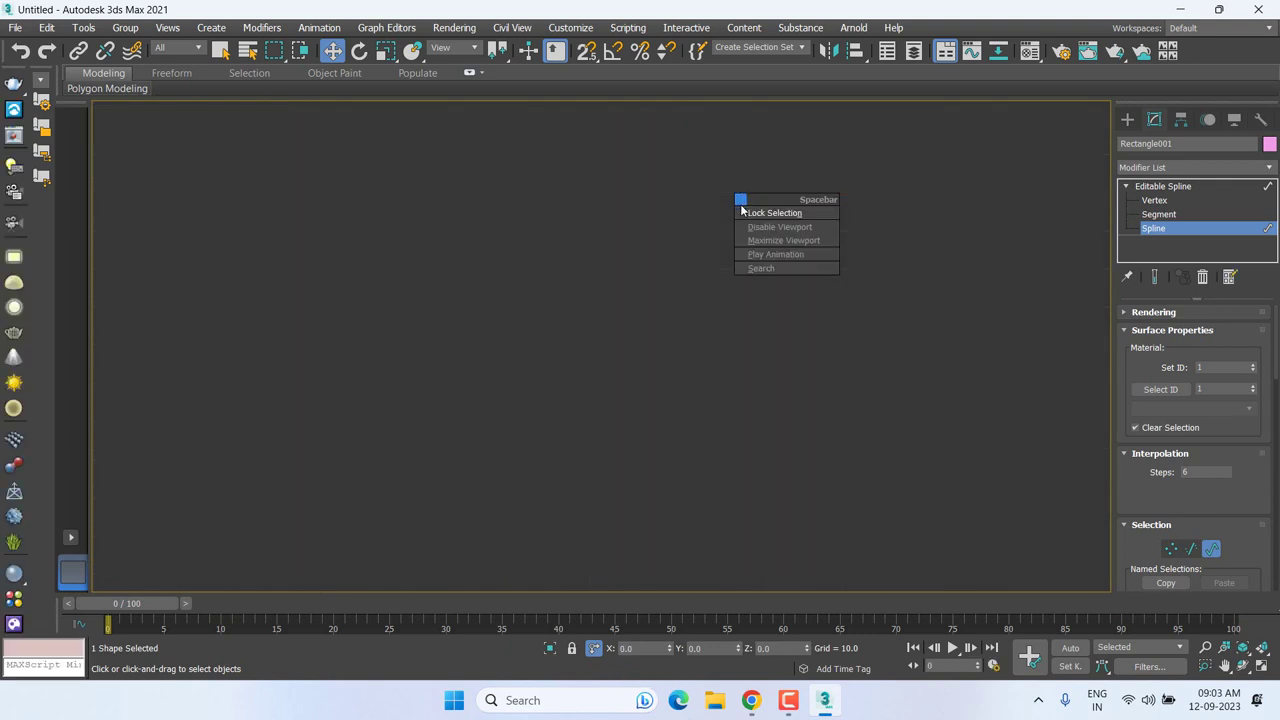
left_click(764, 210)
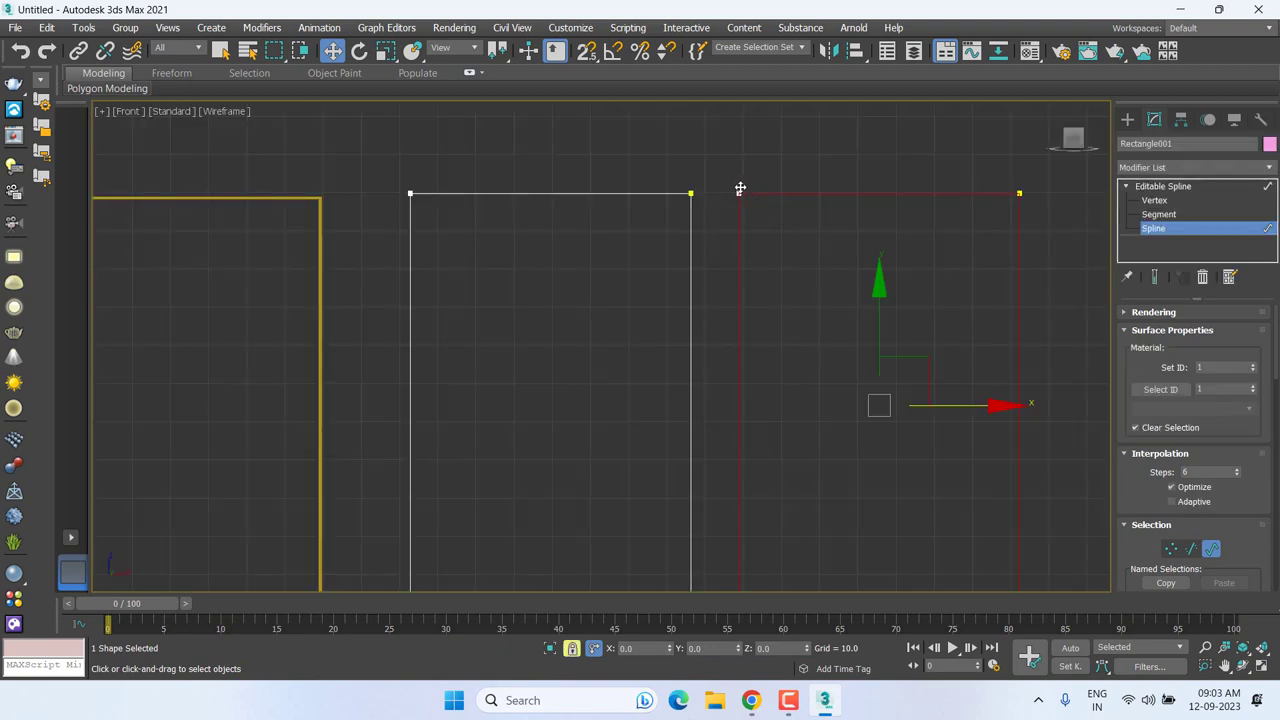
key("s")
left_click_drag(740, 190, 691, 193)
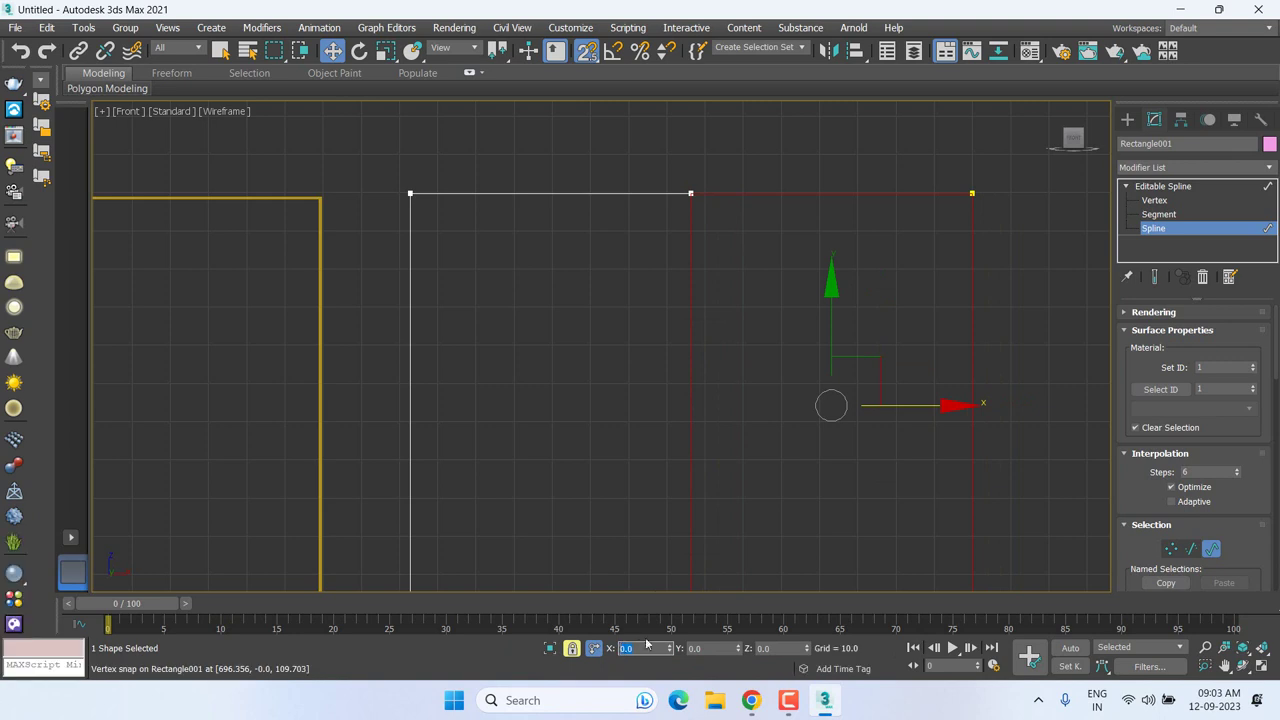
type("1")
key("Return")
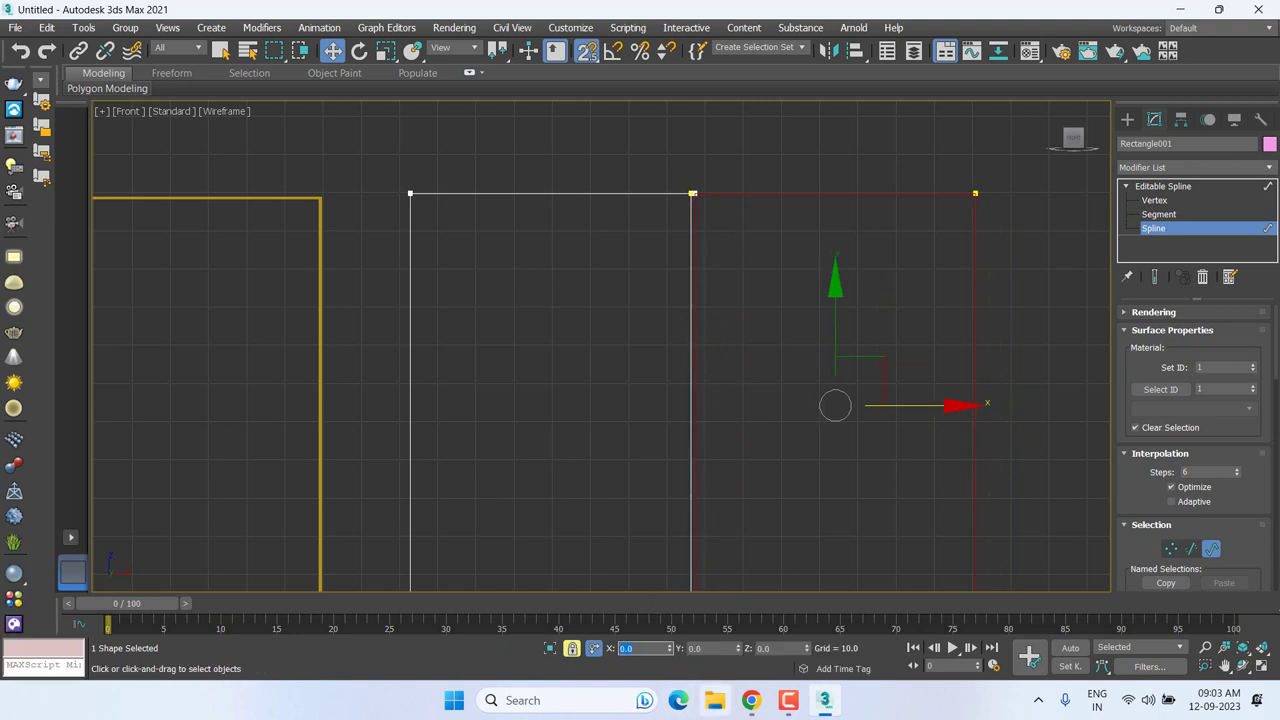
Step: Snap the copied outline flush beside the original rectangle and deselect it
middle_click_drag(546, 466, 457, 500)
scroll(620, 215, "up", 2)
scroll(590, 205, "up", 3)
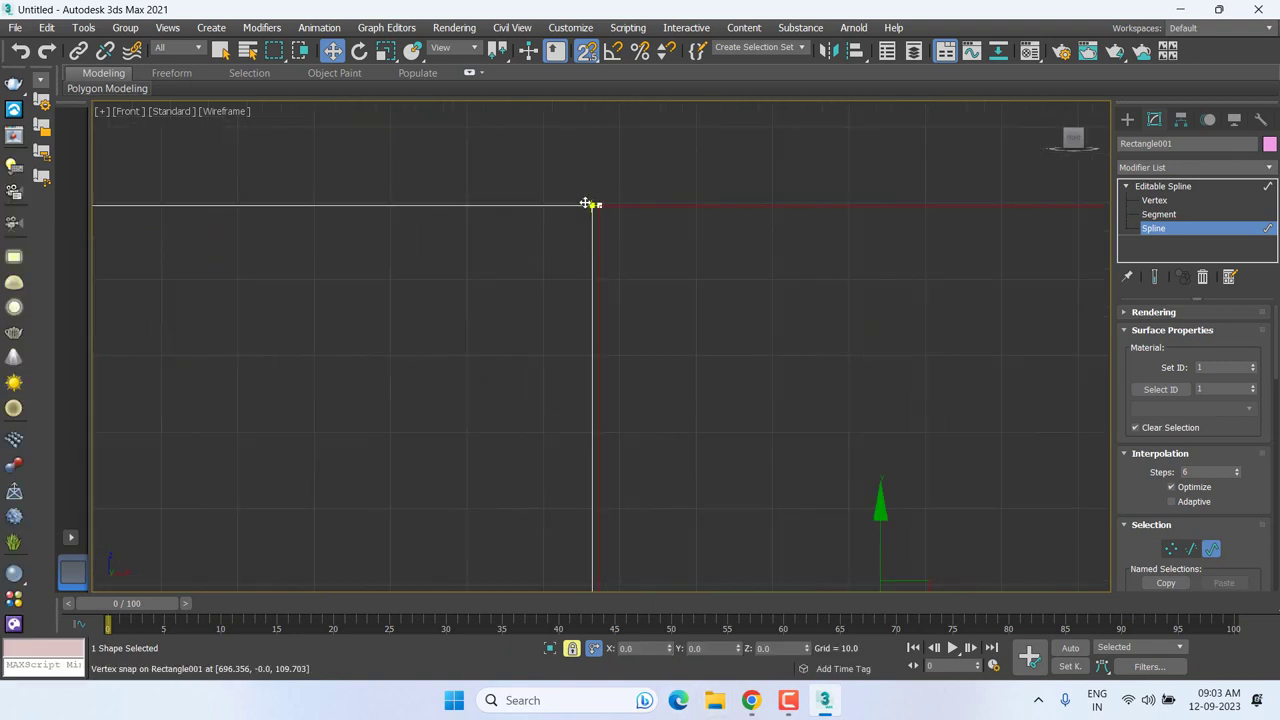
scroll(577, 212, "down", 2)
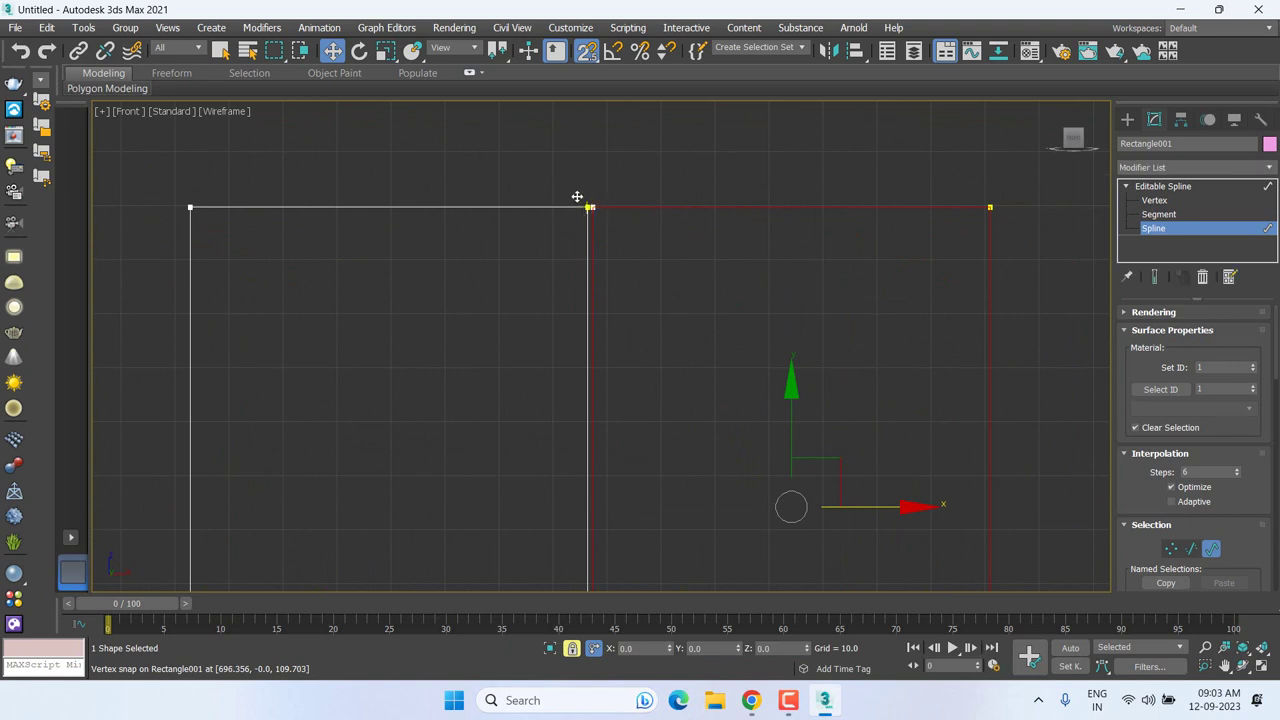
left_click_drag(804, 305, 985, 208)
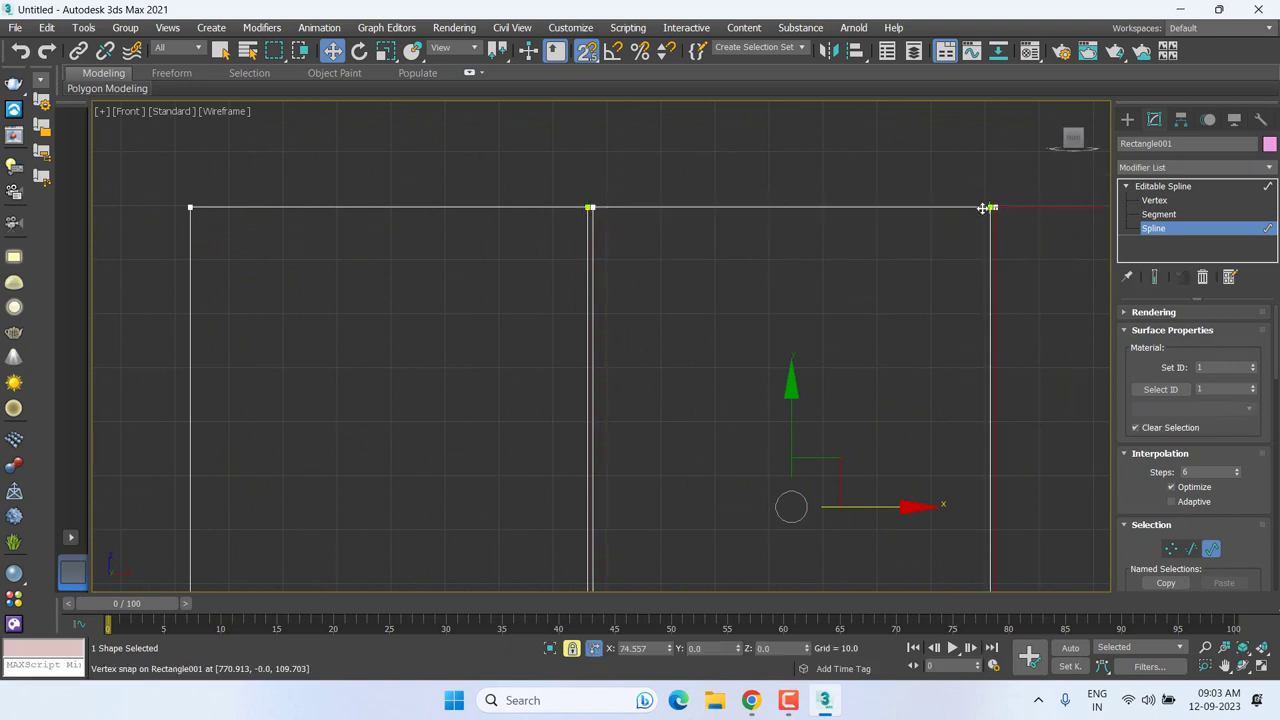
left_click(980, 290)
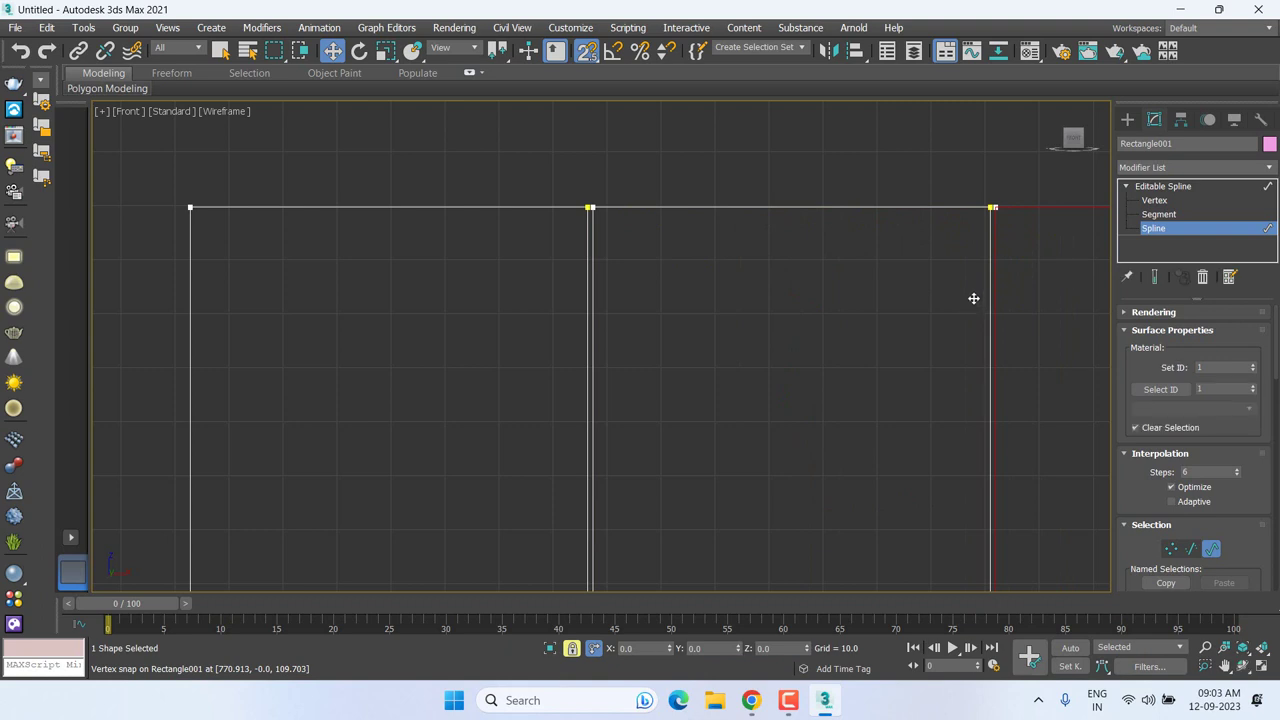
scroll(850, 297, "down", 5)
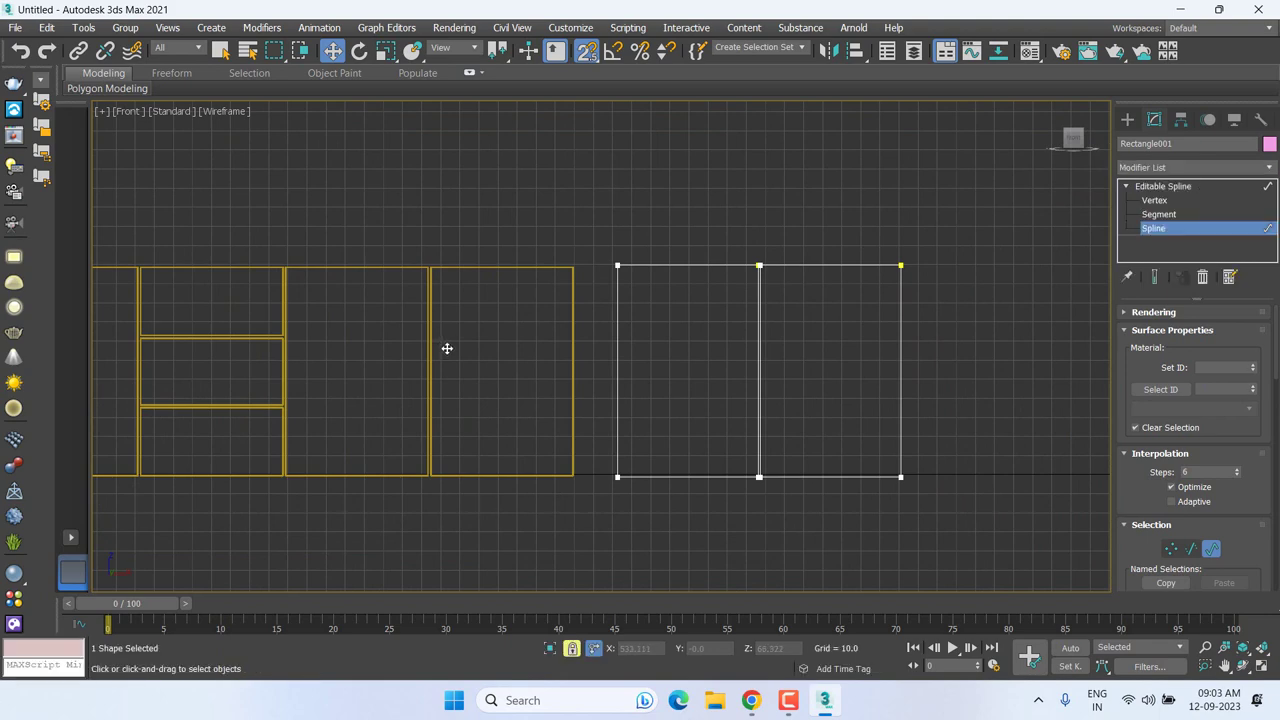
Step: Select the right-hand spline copy and lock the selection
middle_click_drag(451, 351, 451, 356)
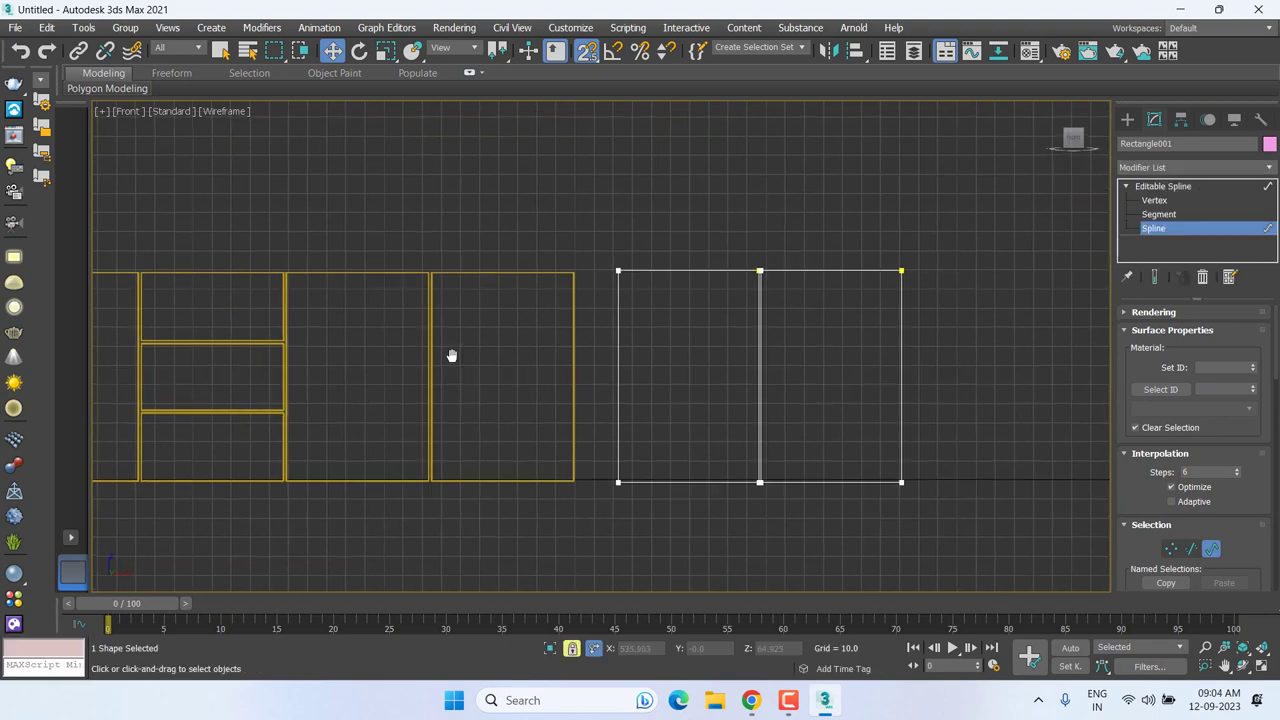
scroll(814, 274, "up", 4)
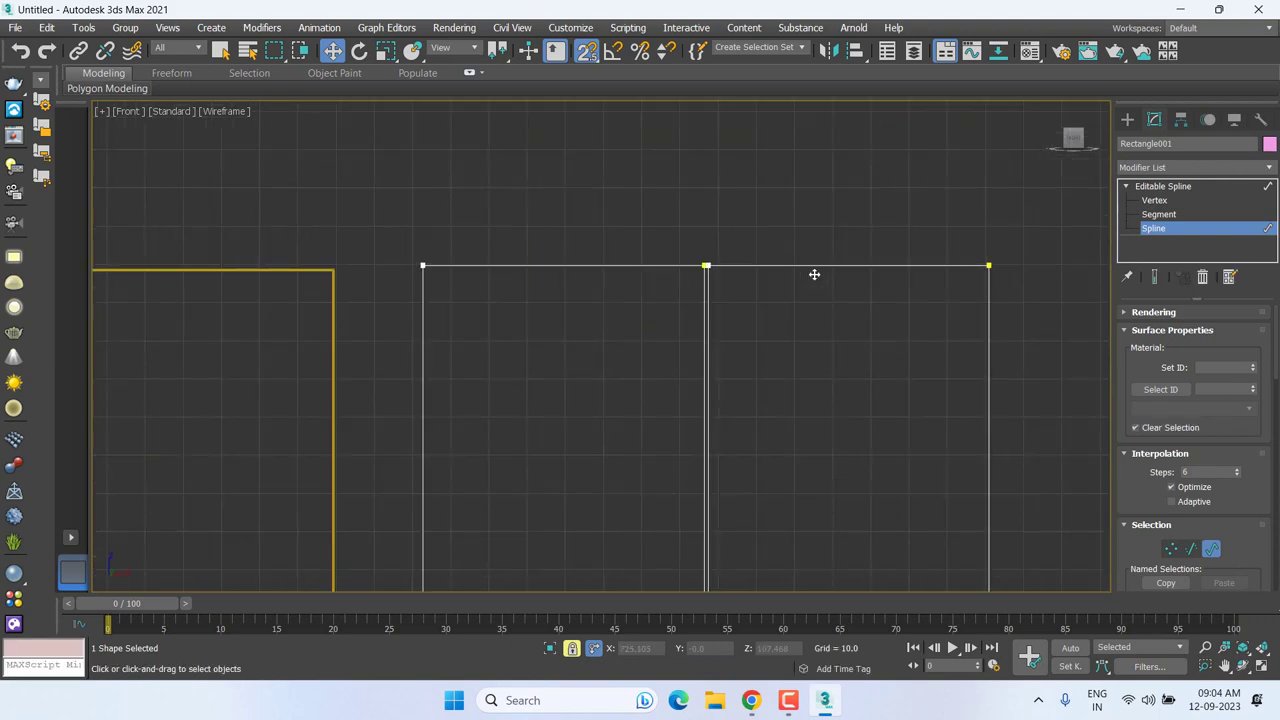
right_click(814, 274)
left_click_drag(780, 280, 772, 291)
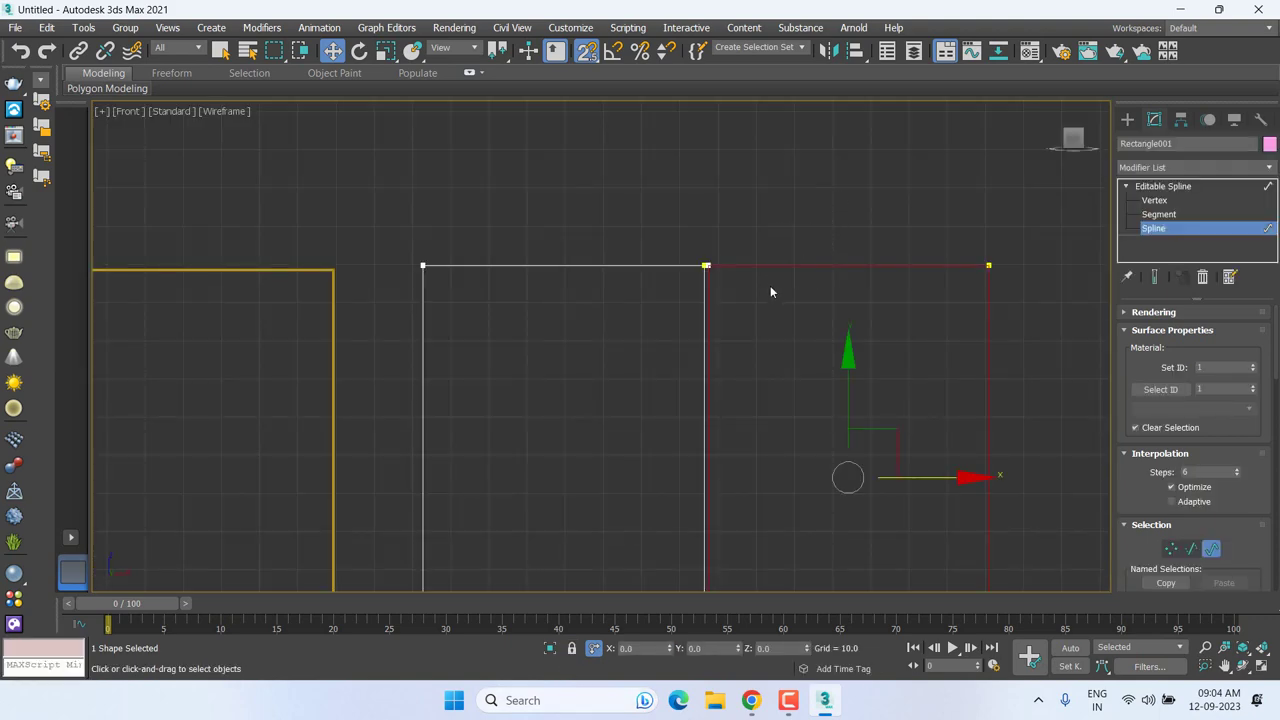
right_click(770, 285)
left_click(782, 305)
middle_click_drag(800, 333, 669, 384)
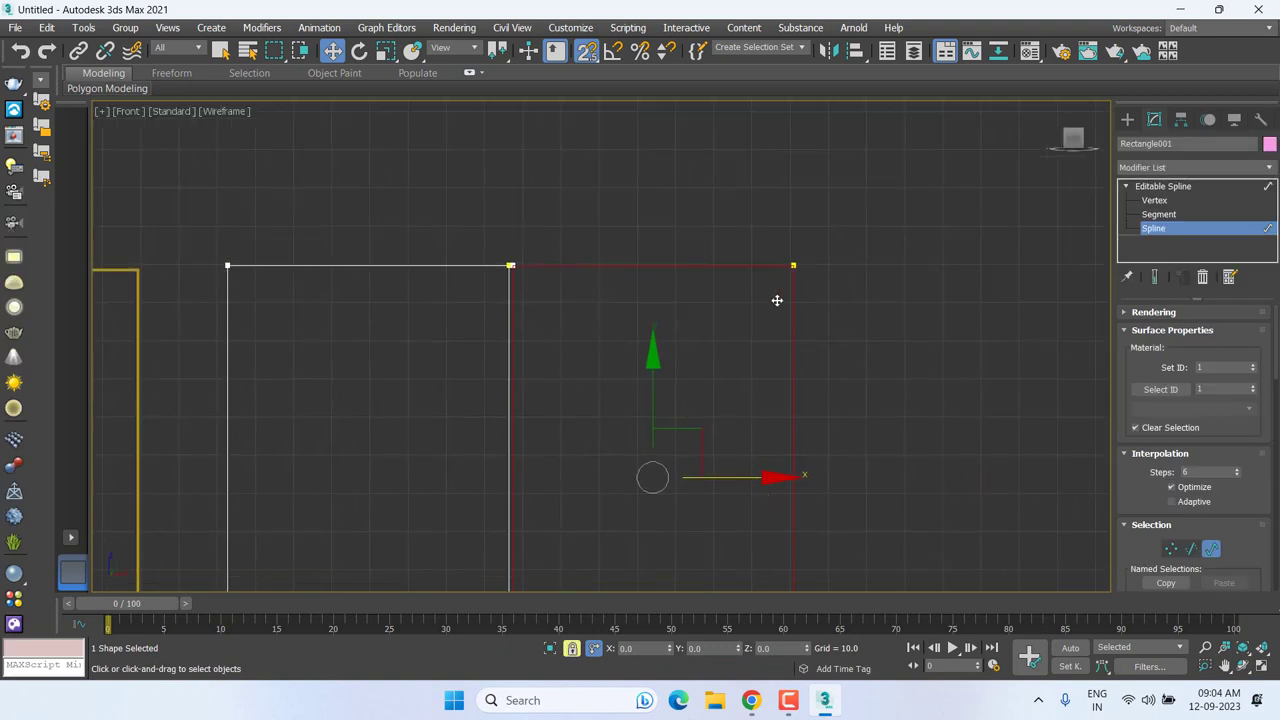
scroll(795, 272, "up", 4)
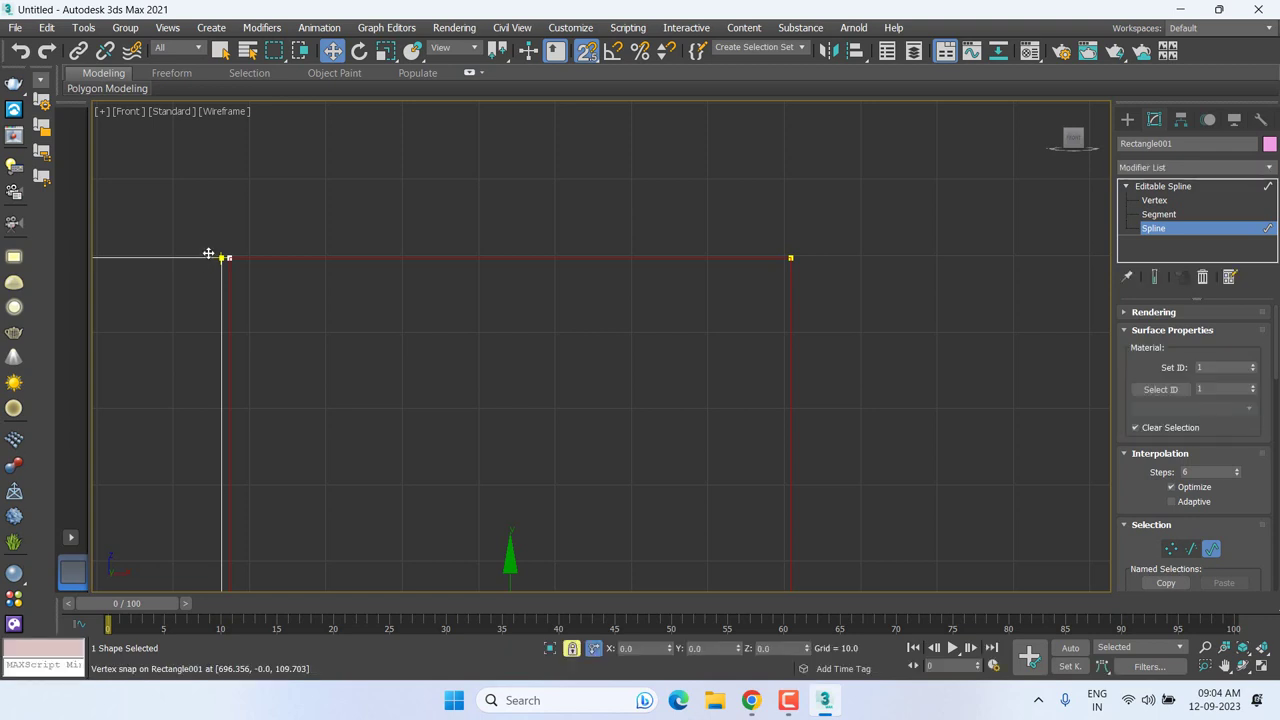
Step: Vertex-snap the copied spline from one top corner onto the next shared corner
left_click_drag(208, 254, 790, 258)
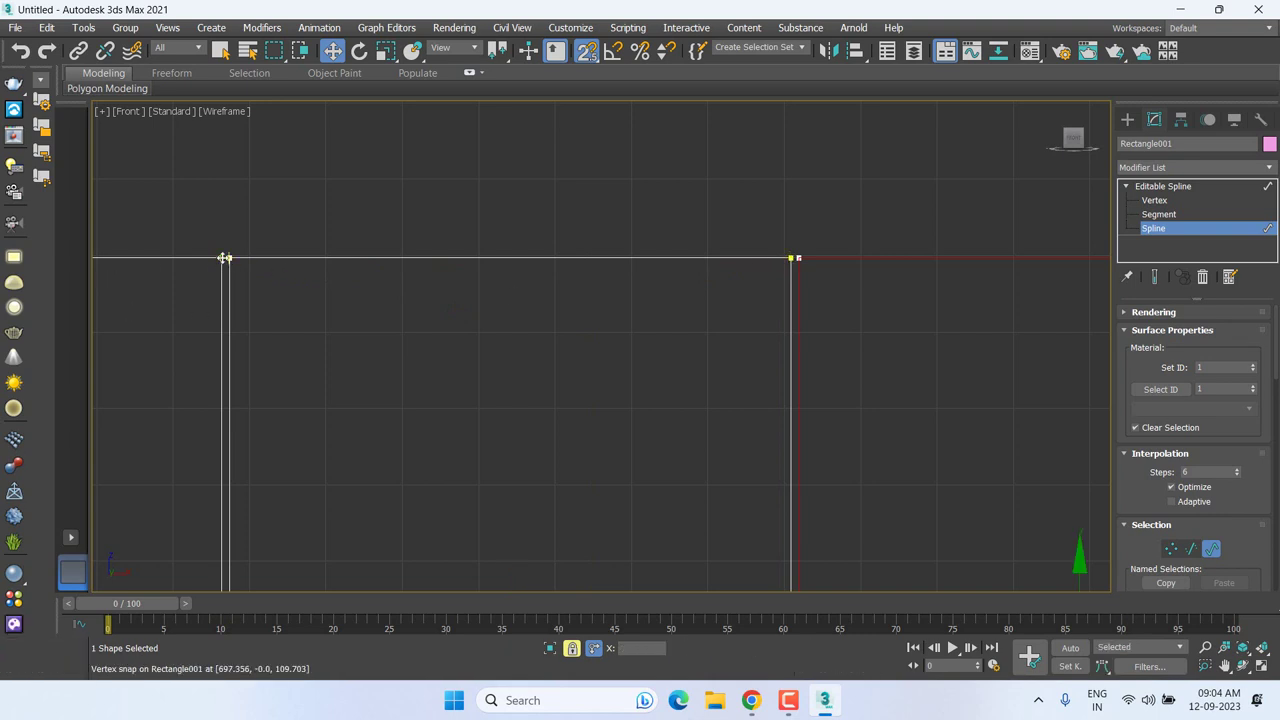
scroll(222, 254, "up", 3)
scroll(752, 258, "down", 3)
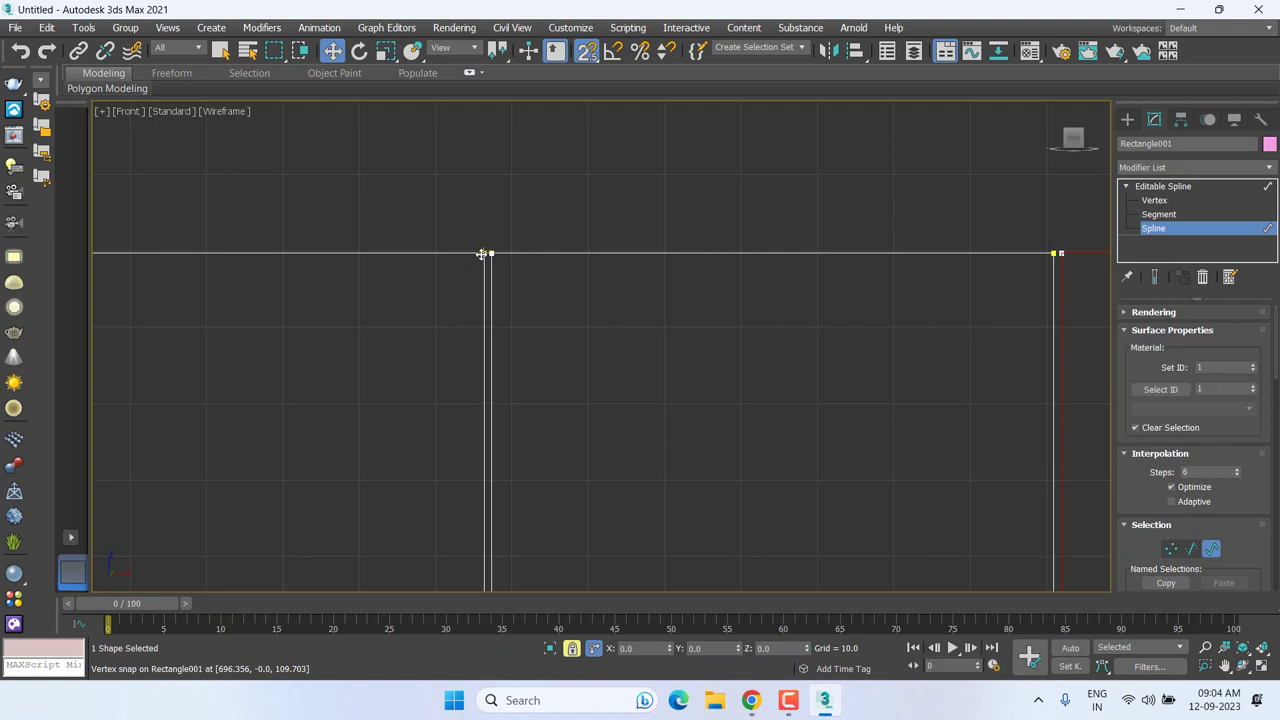
middle_click_drag(715, 286, 783, 274)
scroll(783, 274, "up", 2)
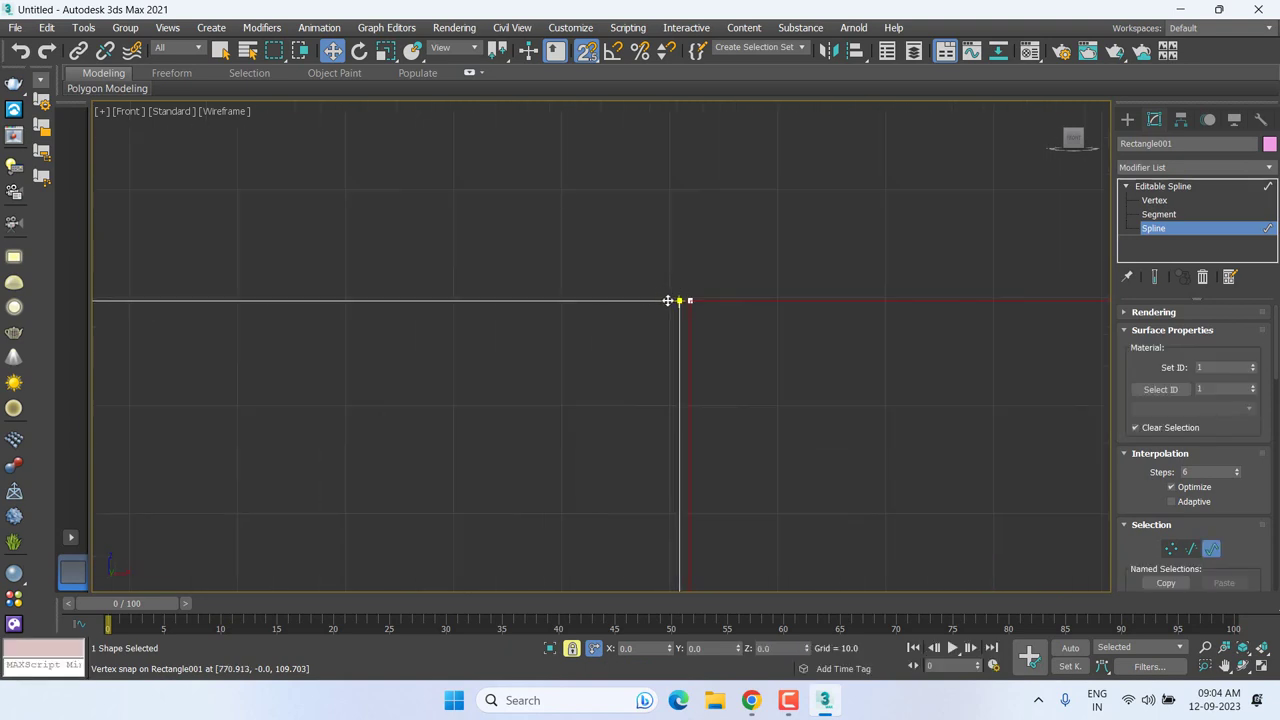
scroll(758, 324, "up", 2)
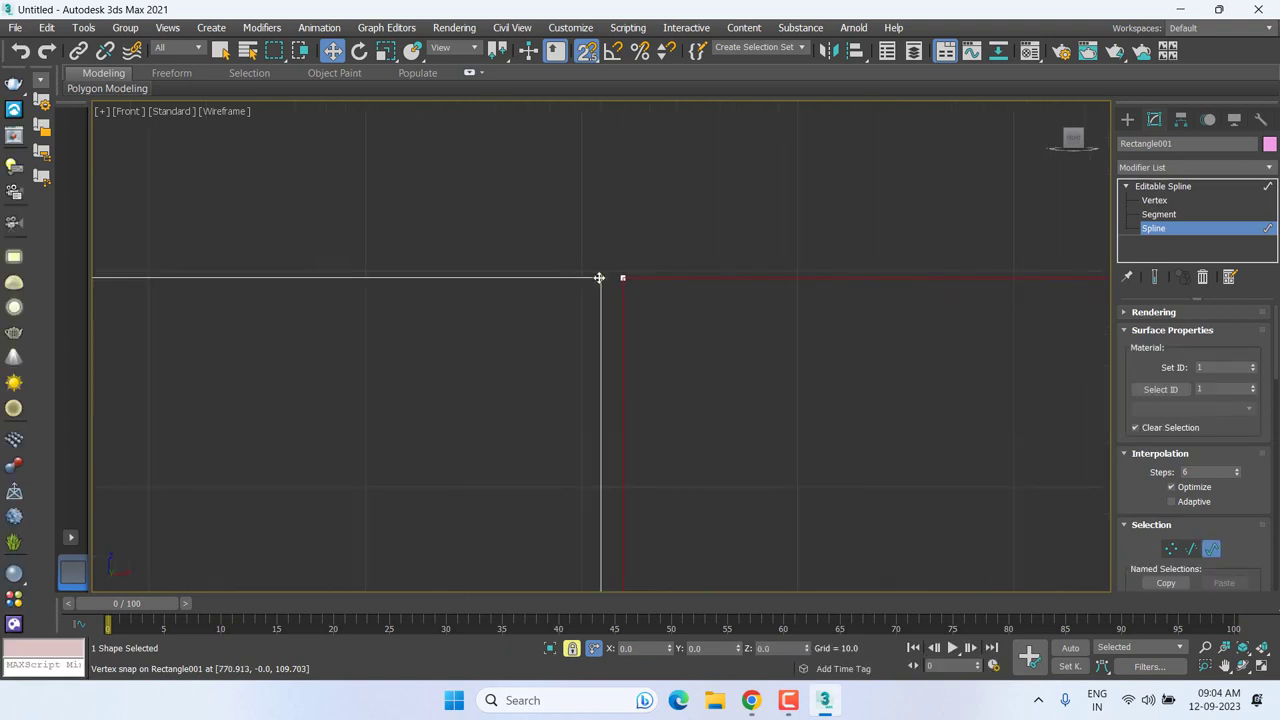
left_click_drag(599, 278, 600, 284)
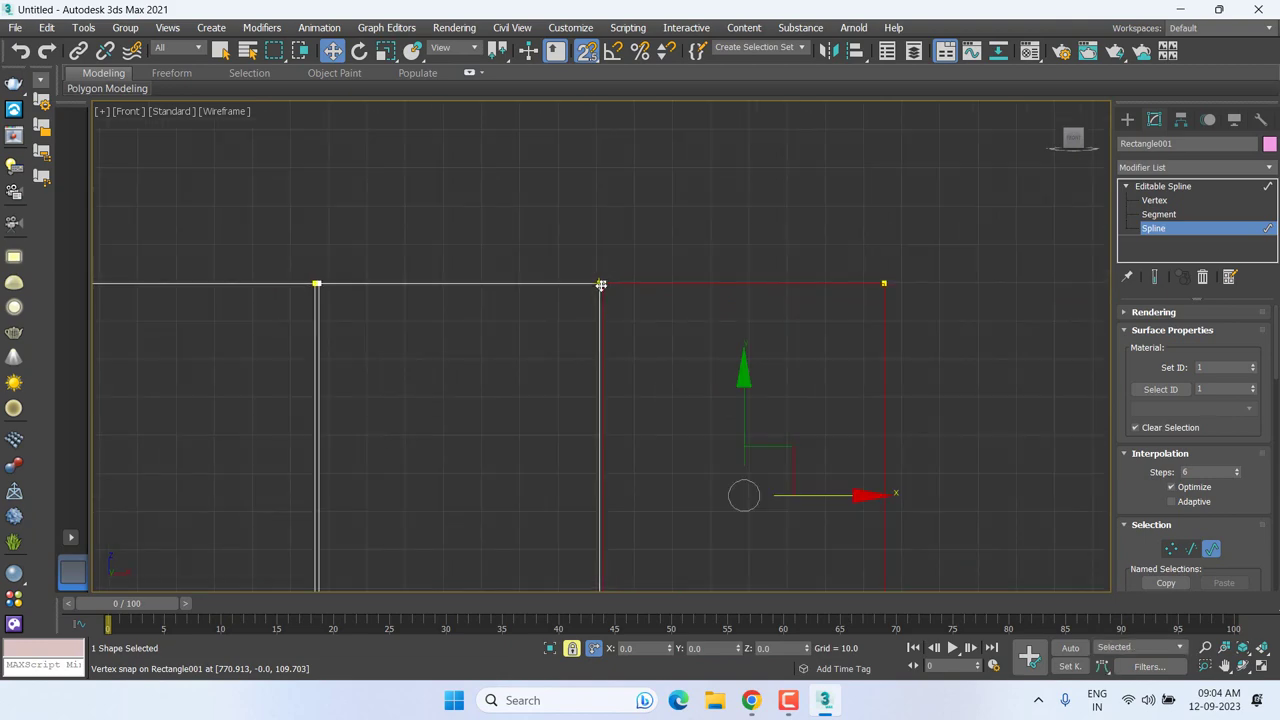
scroll(600, 283, "down", 3)
scroll(603, 280, "up", 1)
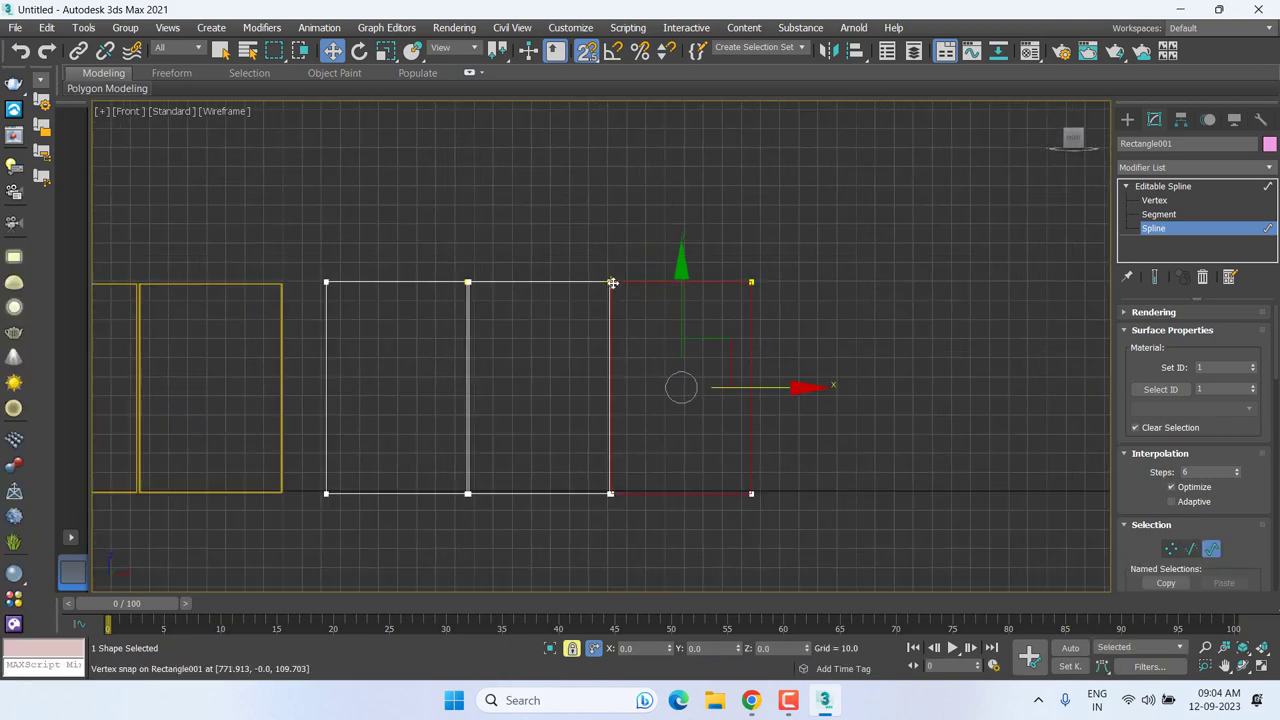
scroll(611, 280, "up", 1)
scroll(612, 280, "up", 1)
scroll(694, 326, "up", 1)
Step: Snap the last copied rectangle flush on the right, completing four rectangles, and leave Spline sub-level
middle_click_drag(603, 331, 449, 311)
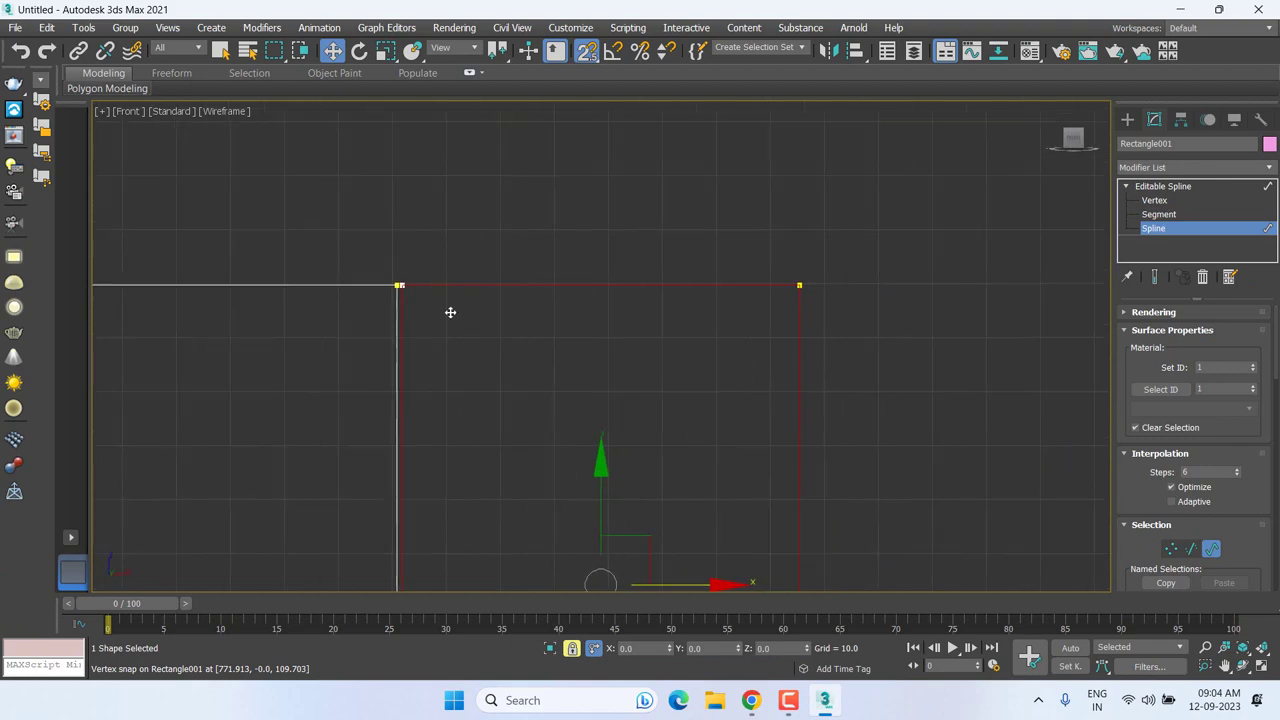
left_click_drag(386, 274, 800, 286)
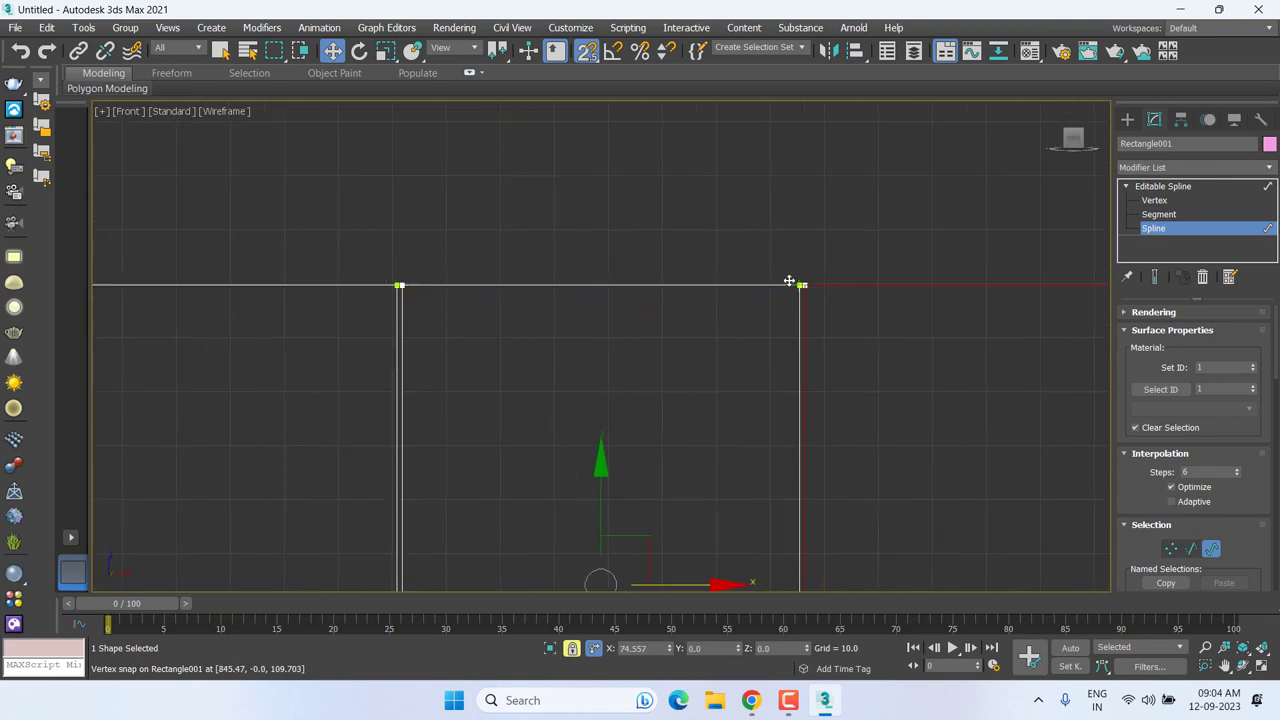
scroll(766, 309, "down", 4)
scroll(761, 354, "down", 2)
scroll(700, 320, "up", 1)
left_click(1162, 187)
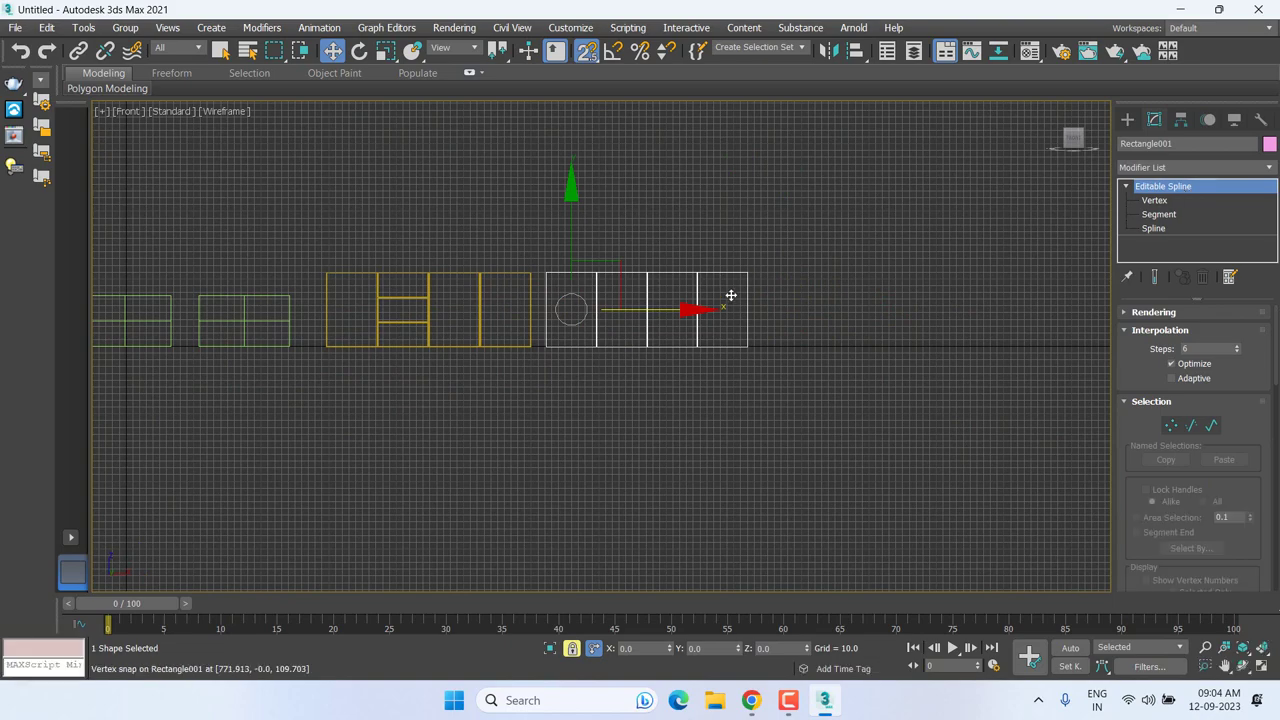
Step: Extrude Rectangle001 by 5.5 and frame the resulting pink slab in Perspective
left_click(1206, 170)
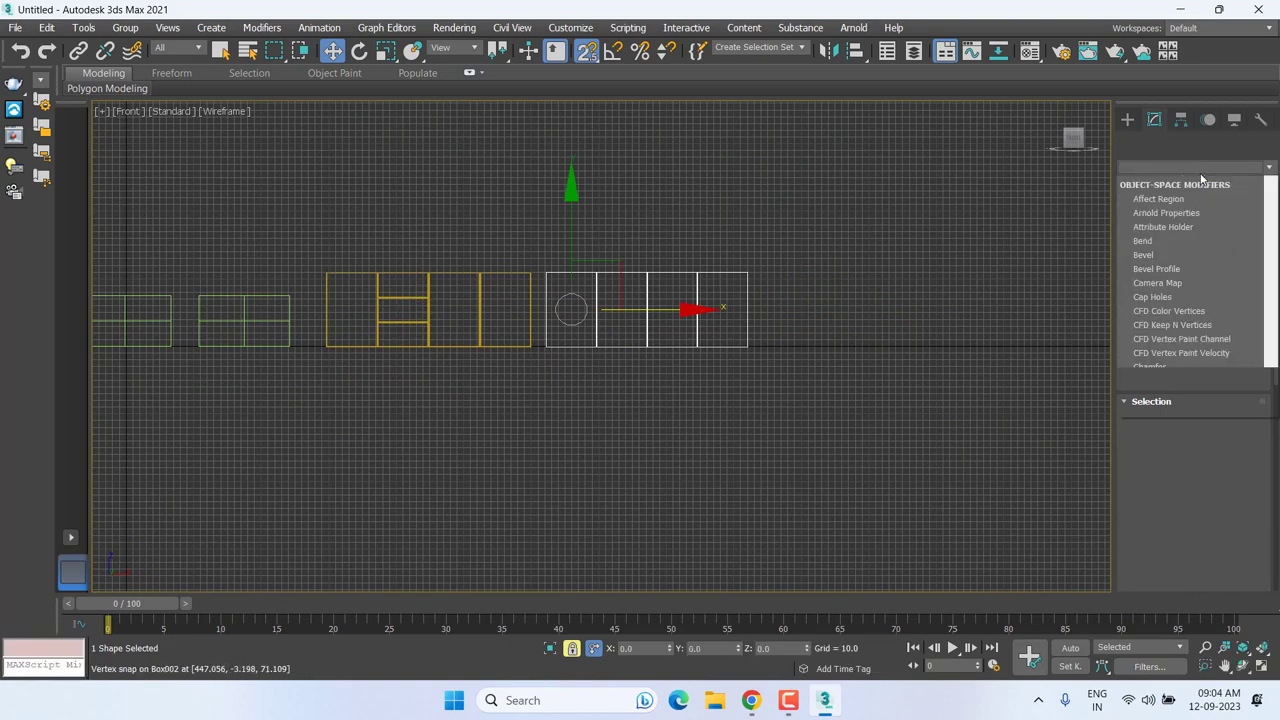
key("e")
key("x")
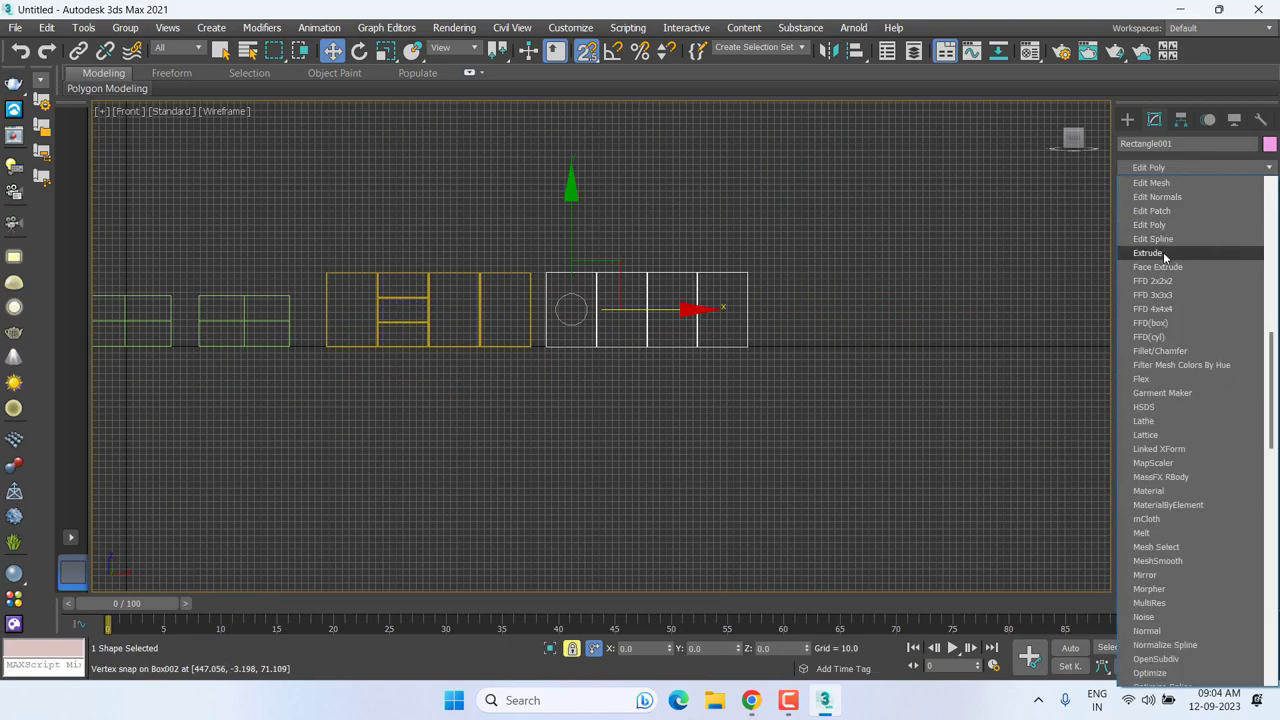
left_click(748, 291)
key("t")
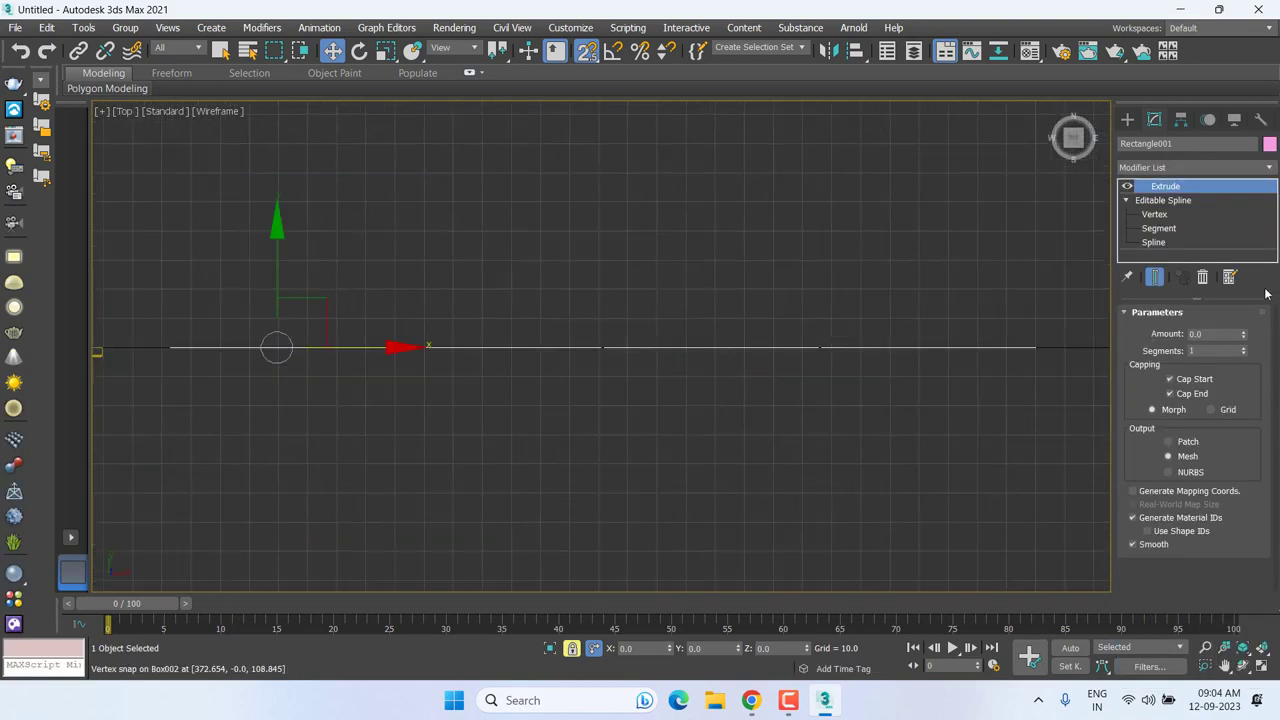
left_click(1240, 313)
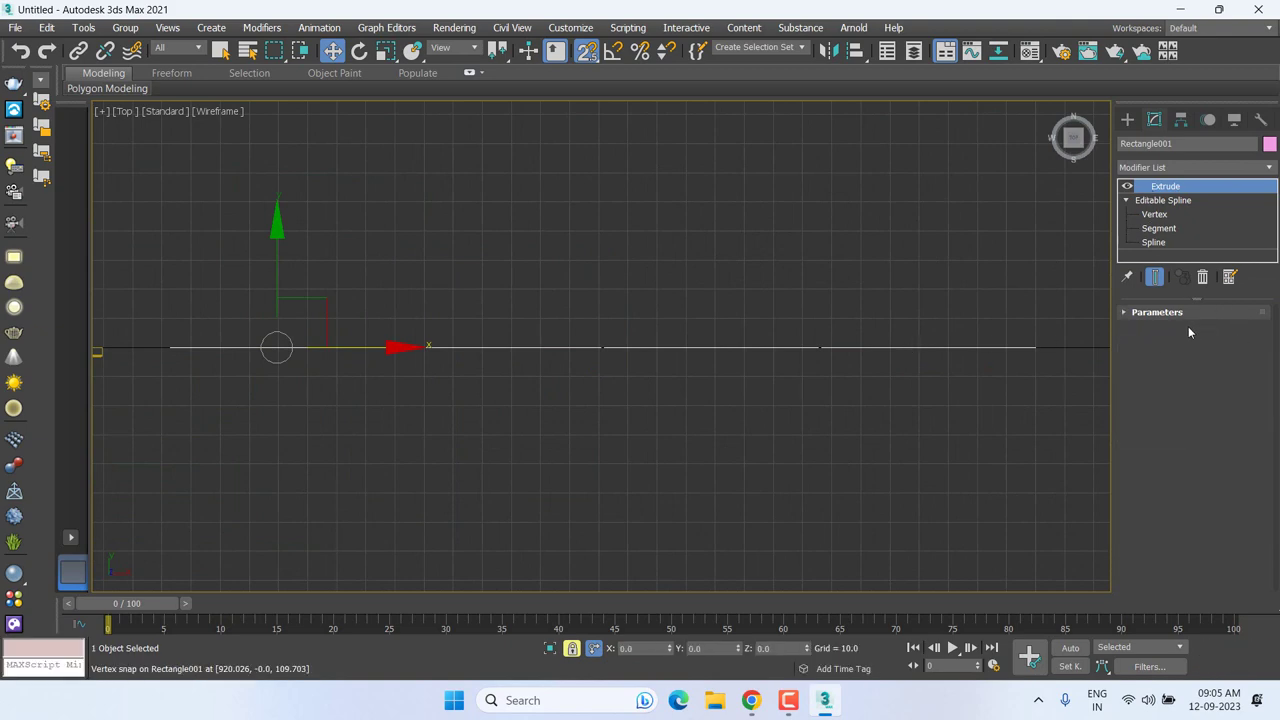
left_click(1161, 312)
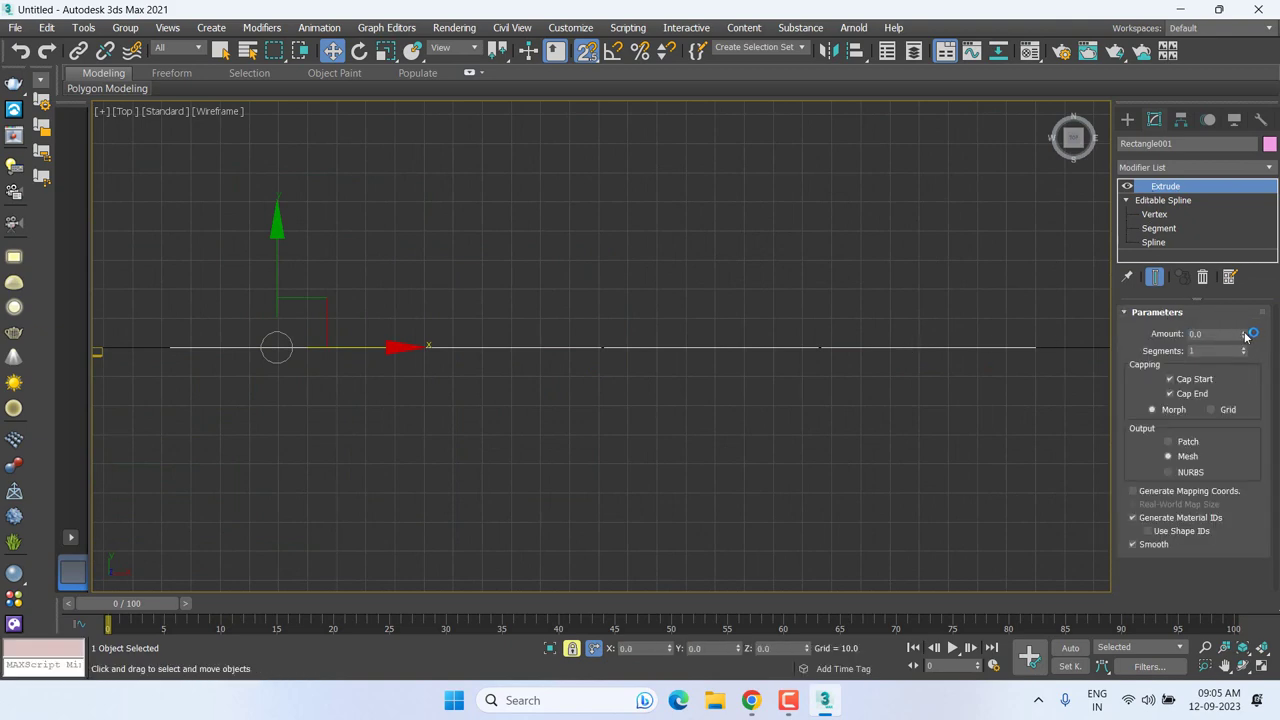
left_click_drag(1243, 335, 1243, 331)
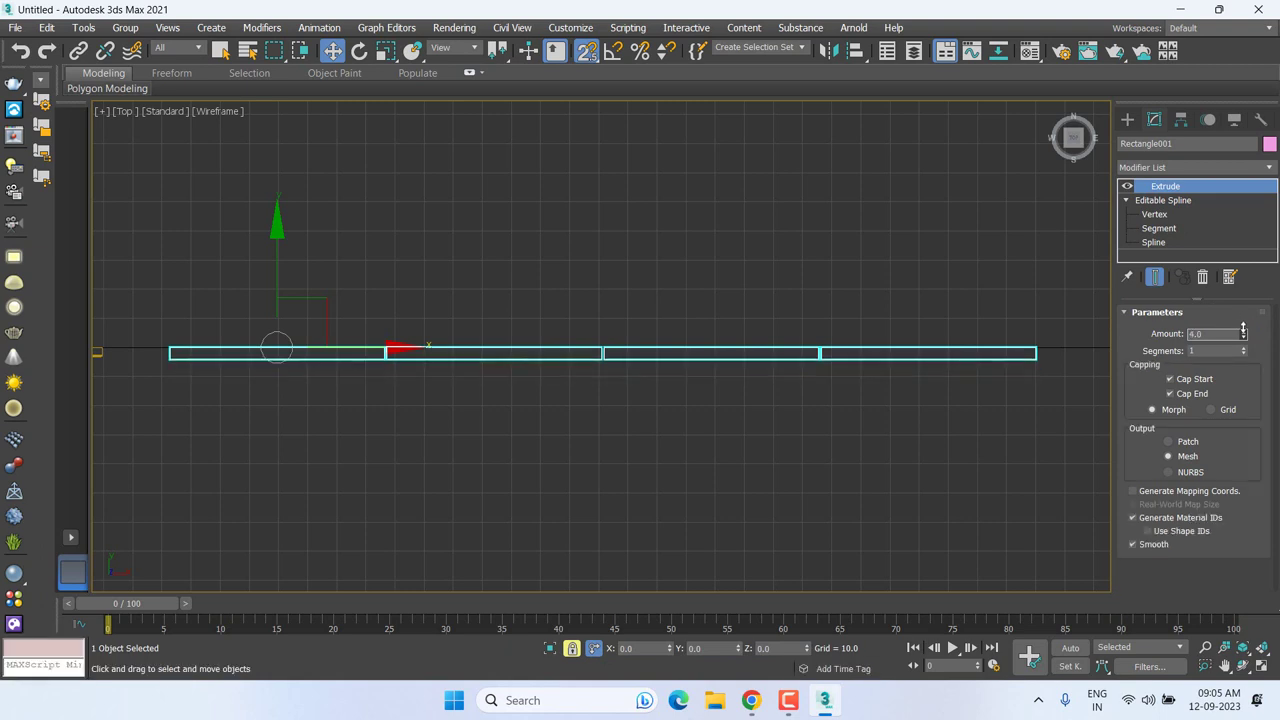
right_click(1243, 331)
middle_click_drag(700, 391, 673, 413)
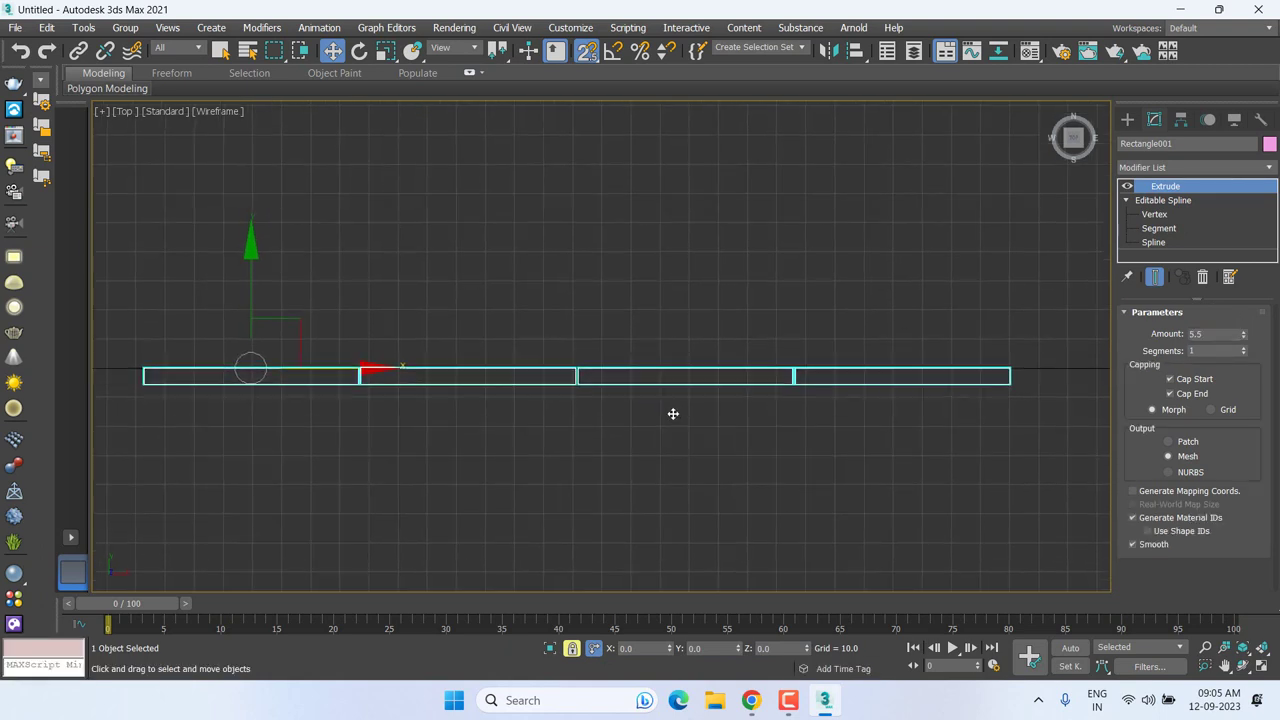
key("p")
key("z")
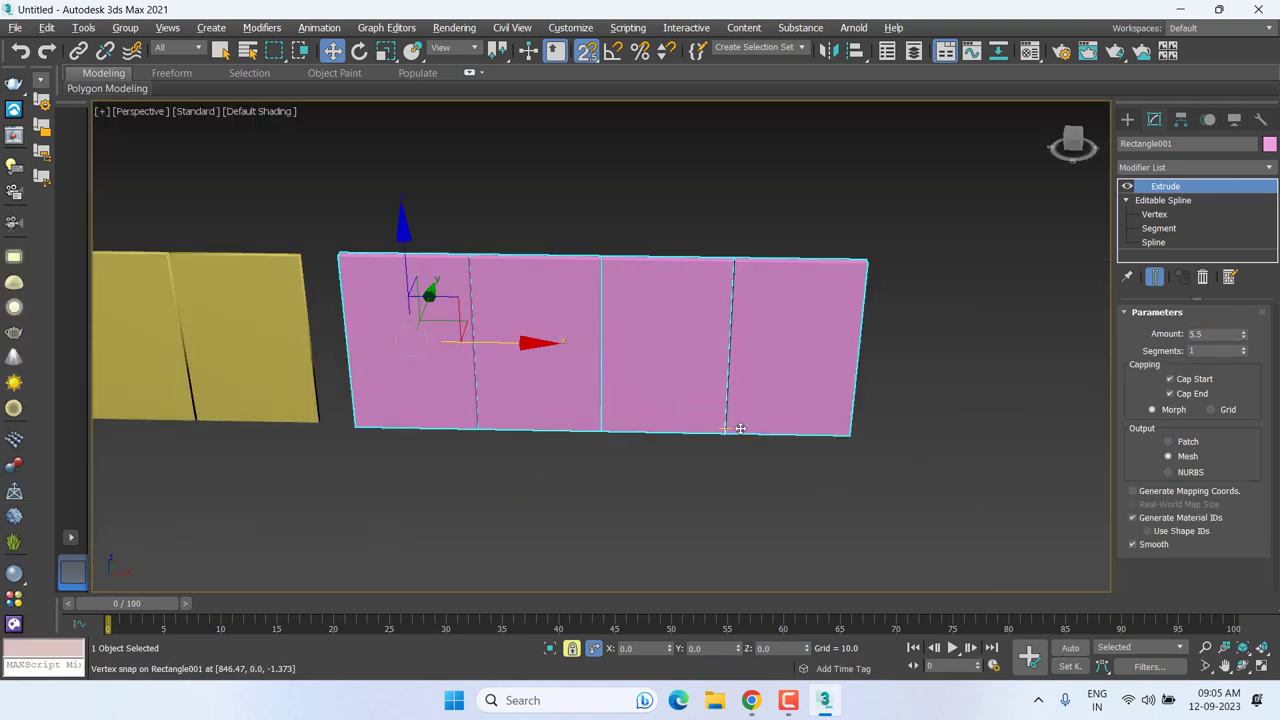
Step: Add a Chamfer modifier (amount 1.0, depth 0.5) above Extrude and zoom to the wall's right end
left_click(1209, 169)
scroll(1238, 193, "down", 2)
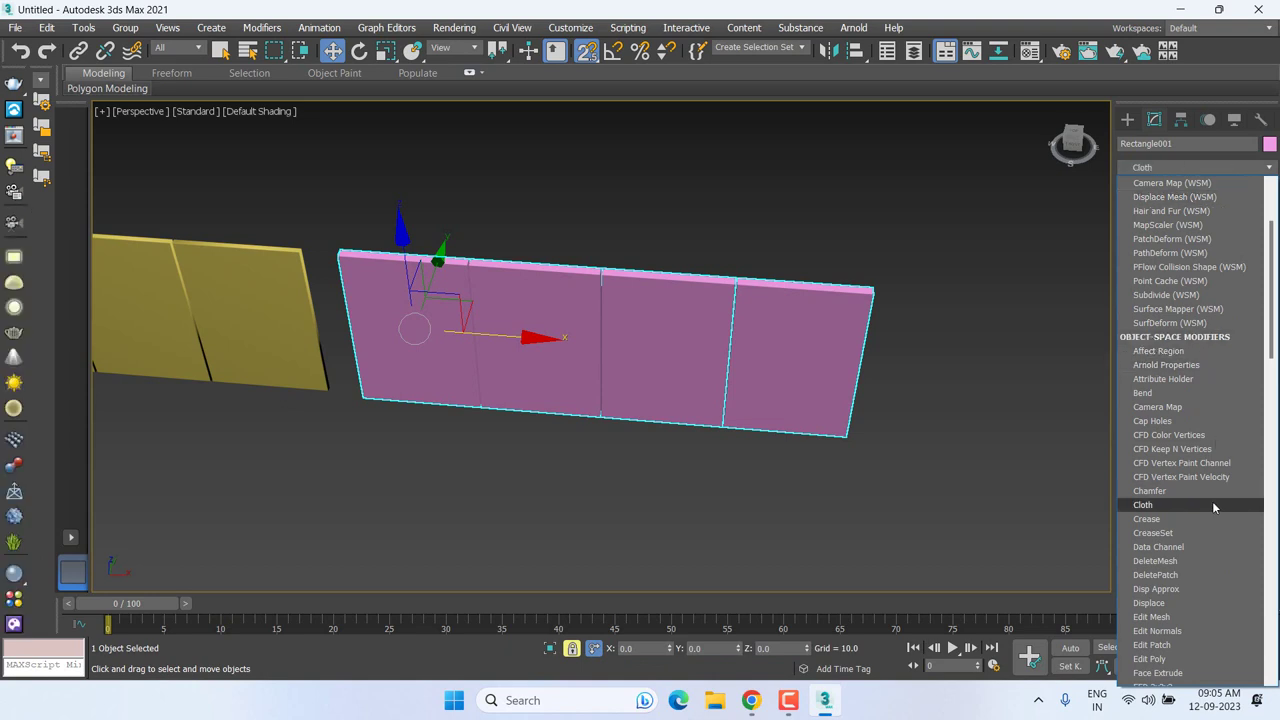
scroll(1212, 504, "down", 2)
scroll(1212, 504, "down", 1)
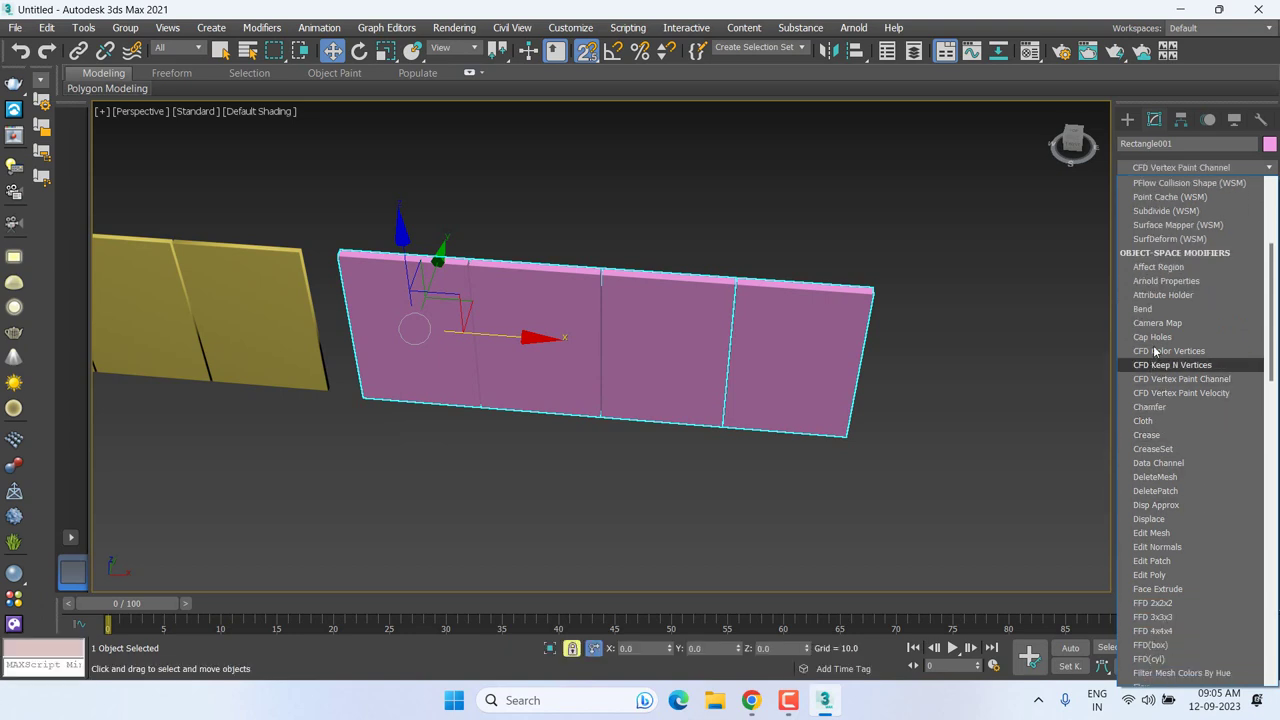
left_click(1164, 407)
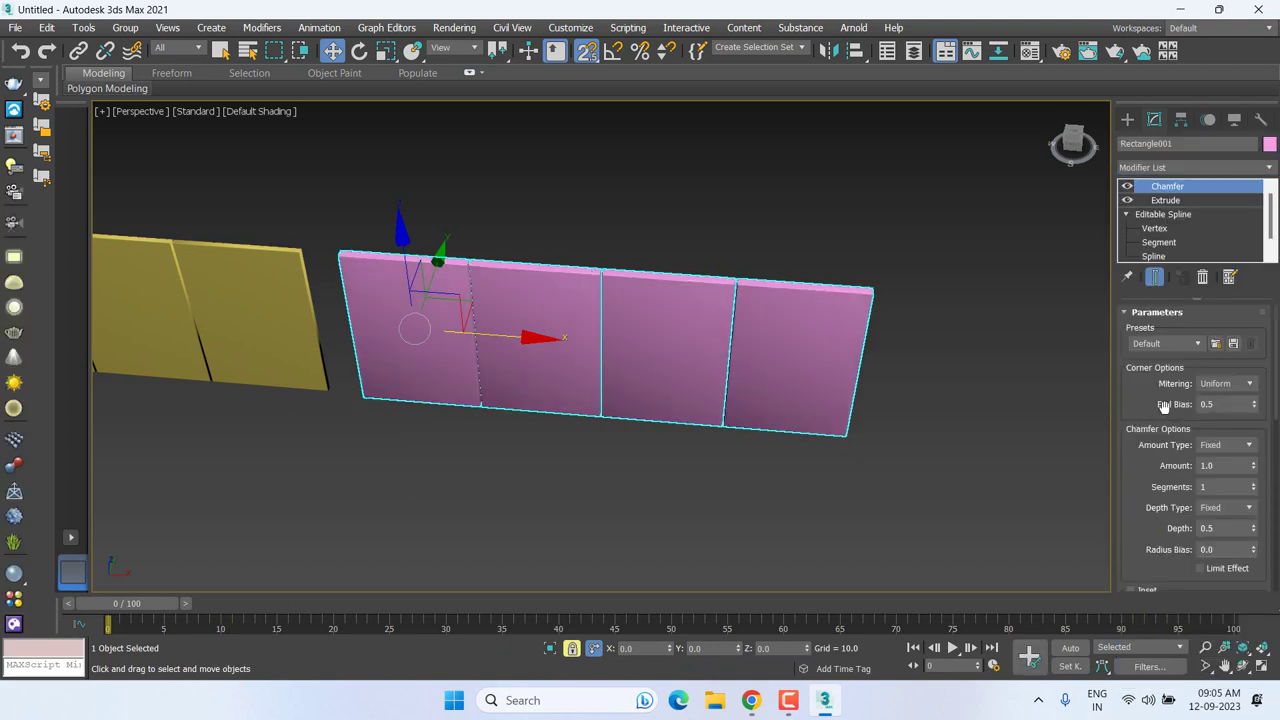
scroll(792, 300, "up", 4)
scroll(792, 300, "up", 2)
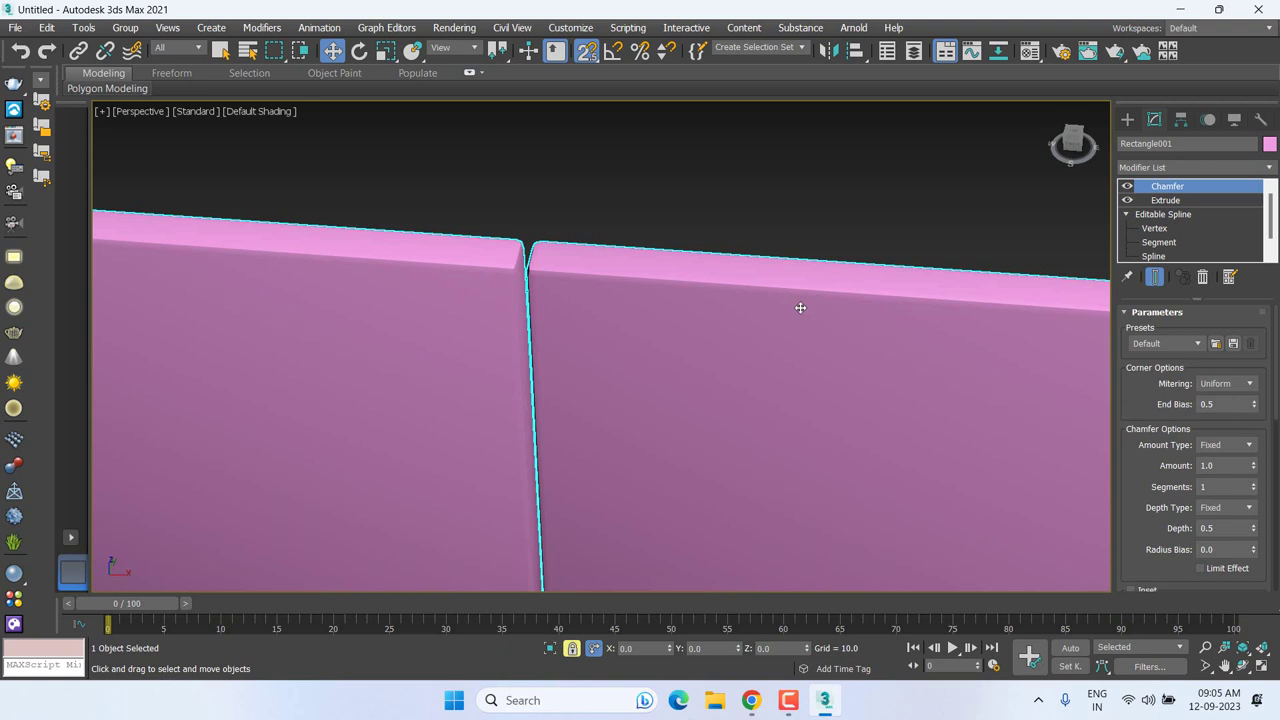
scroll(737, 343, "down", 2)
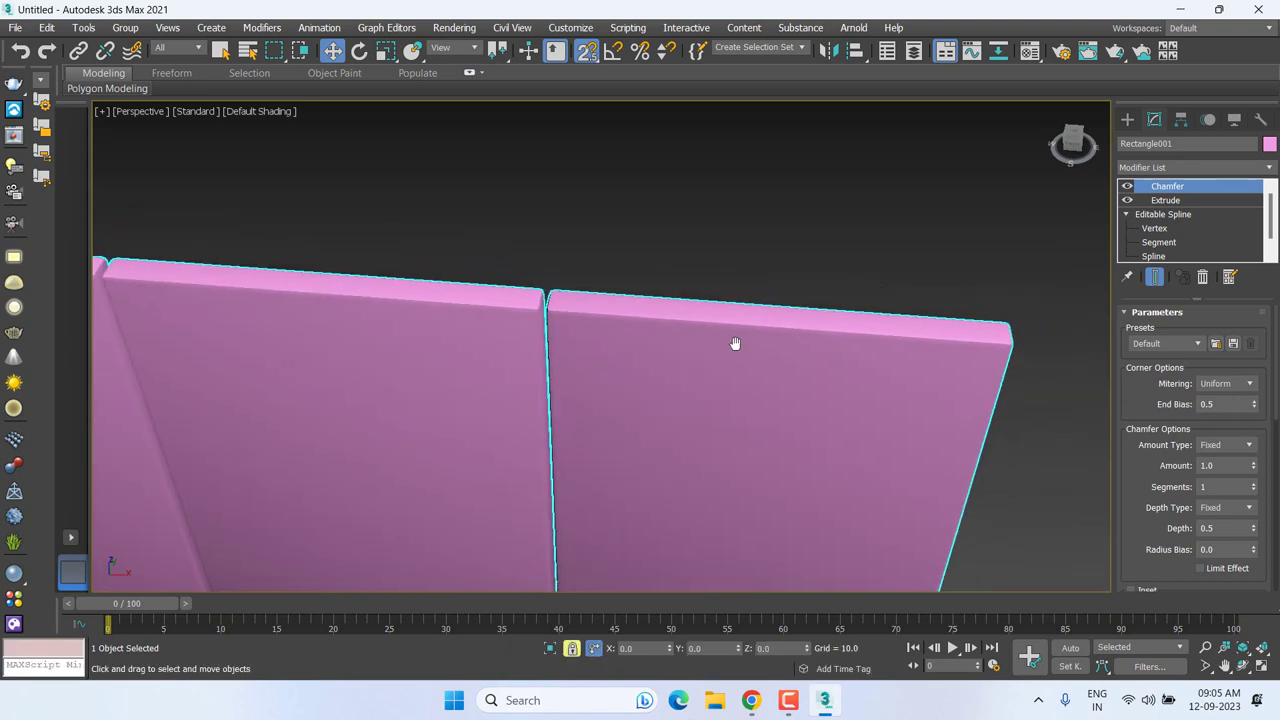
middle_click_drag(735, 343, 606, 363)
scroll(871, 357, "up", 2)
scroll(871, 357, "up", 2)
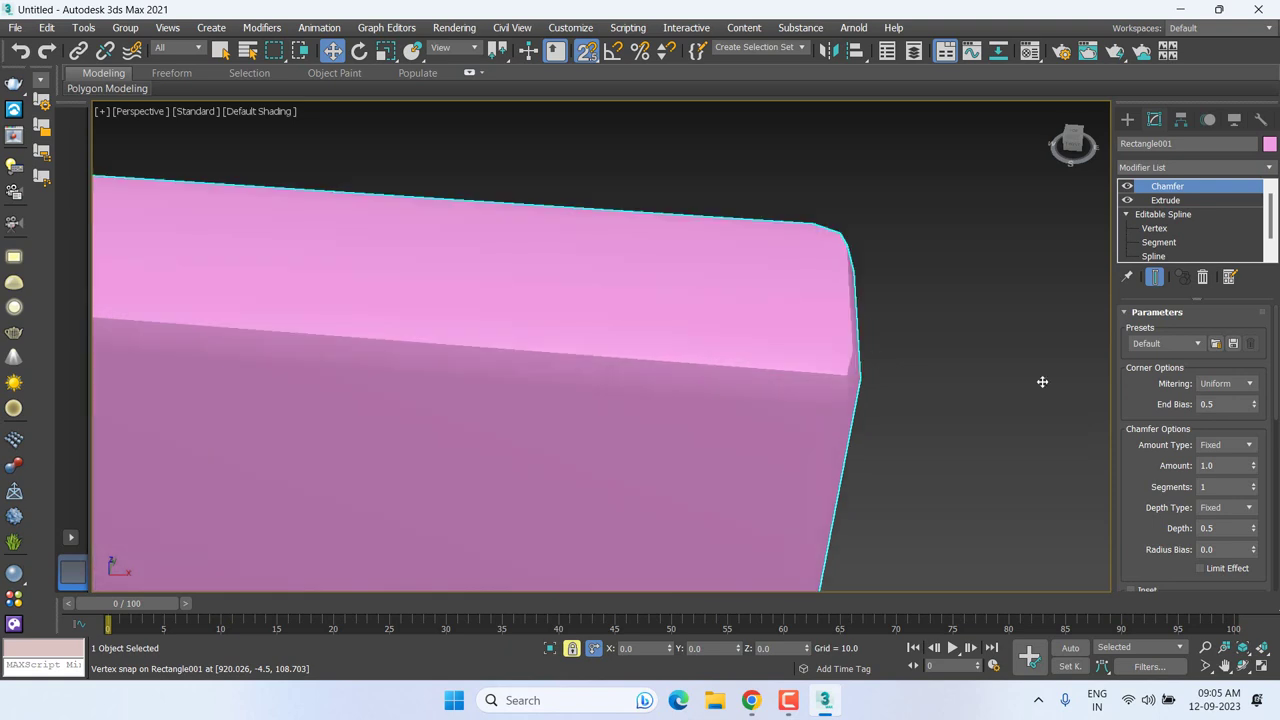
Step: Preview Quad, Tri, Radial and Patch chamfer mitering, then settle back on Uniform
left_click(1238, 384)
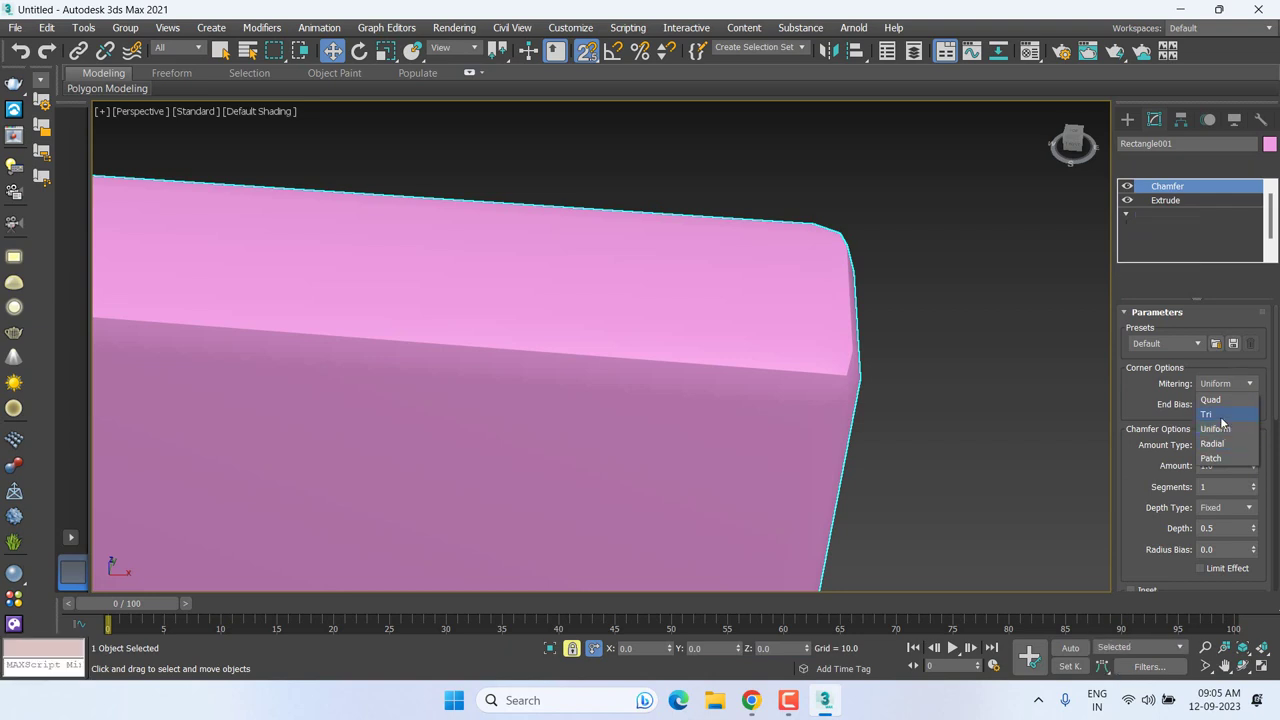
left_click(1211, 399)
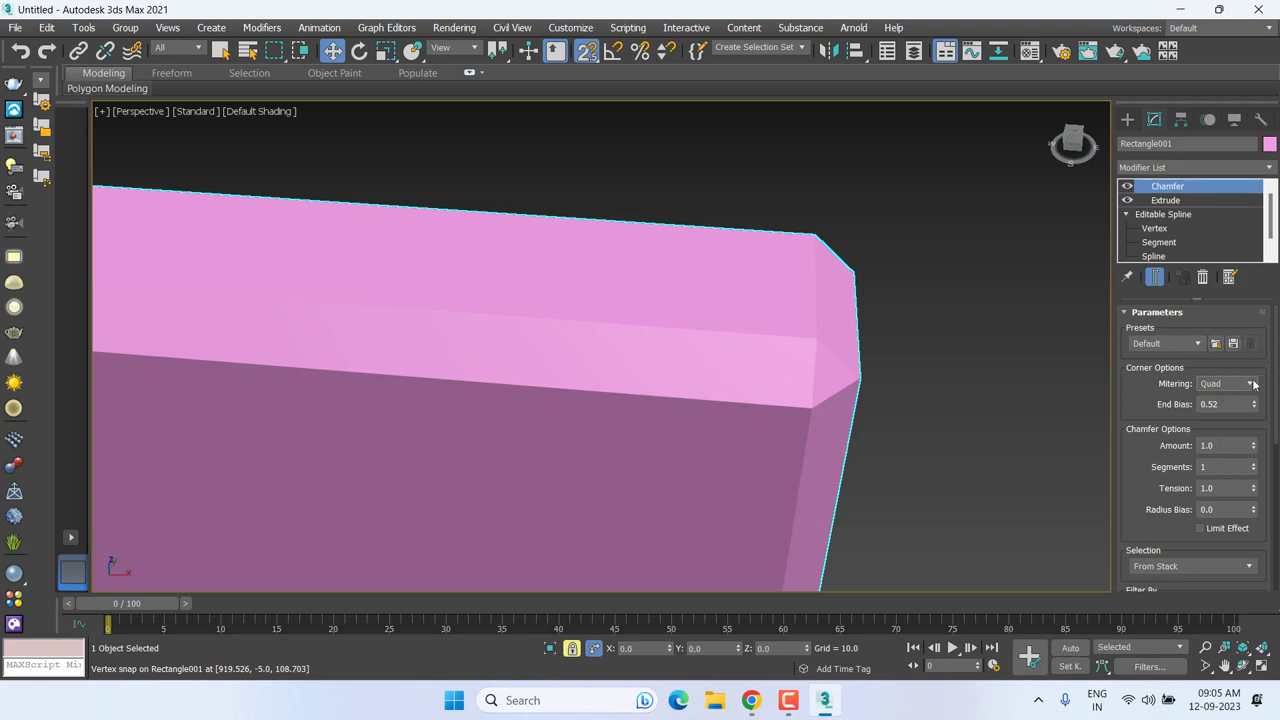
left_click(1254, 385)
left_click(1214, 416)
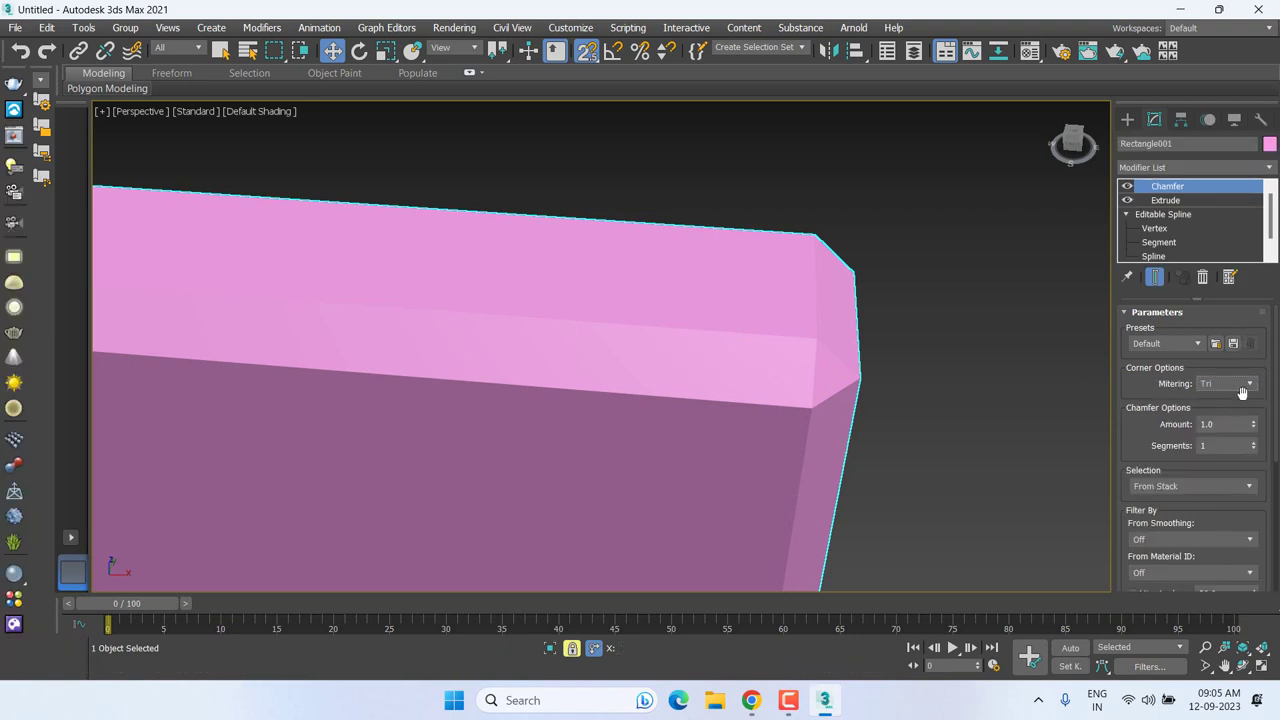
left_click(1244, 386)
left_click(1235, 430)
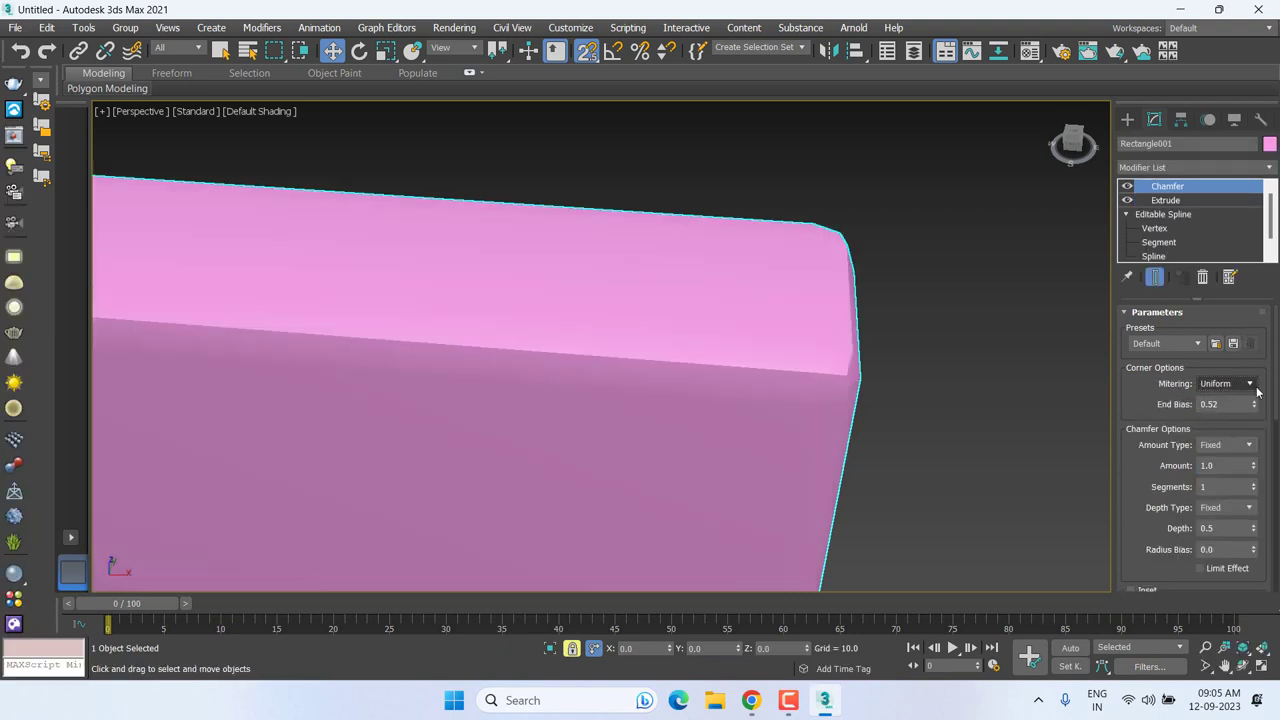
left_click(1255, 389)
left_click(1234, 445)
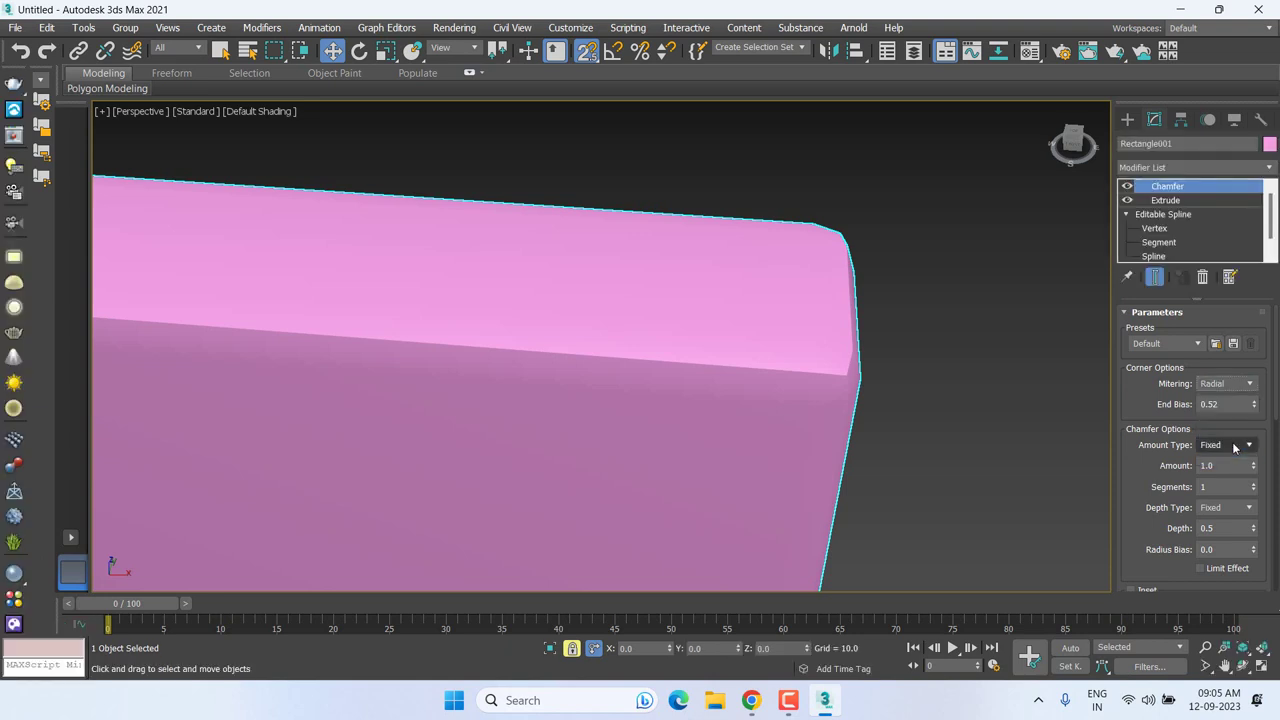
left_click(1248, 385)
left_click(1234, 462)
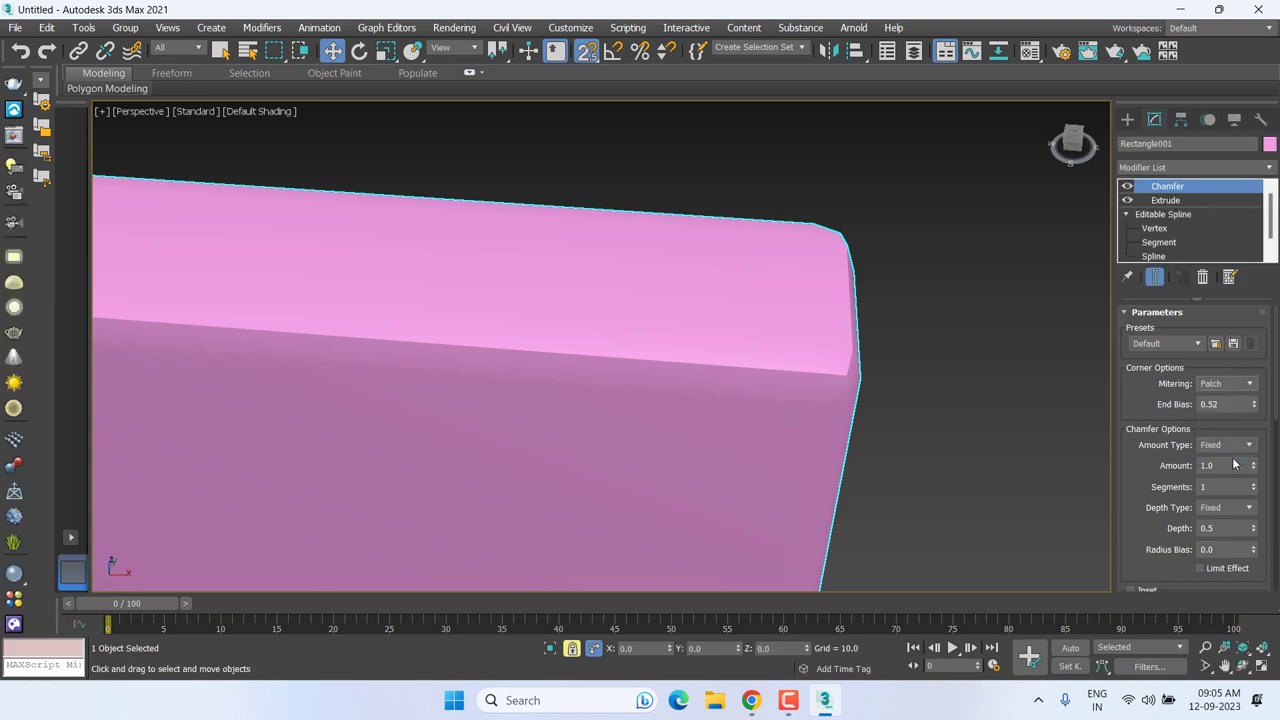
left_click(1248, 385)
left_click(1218, 432)
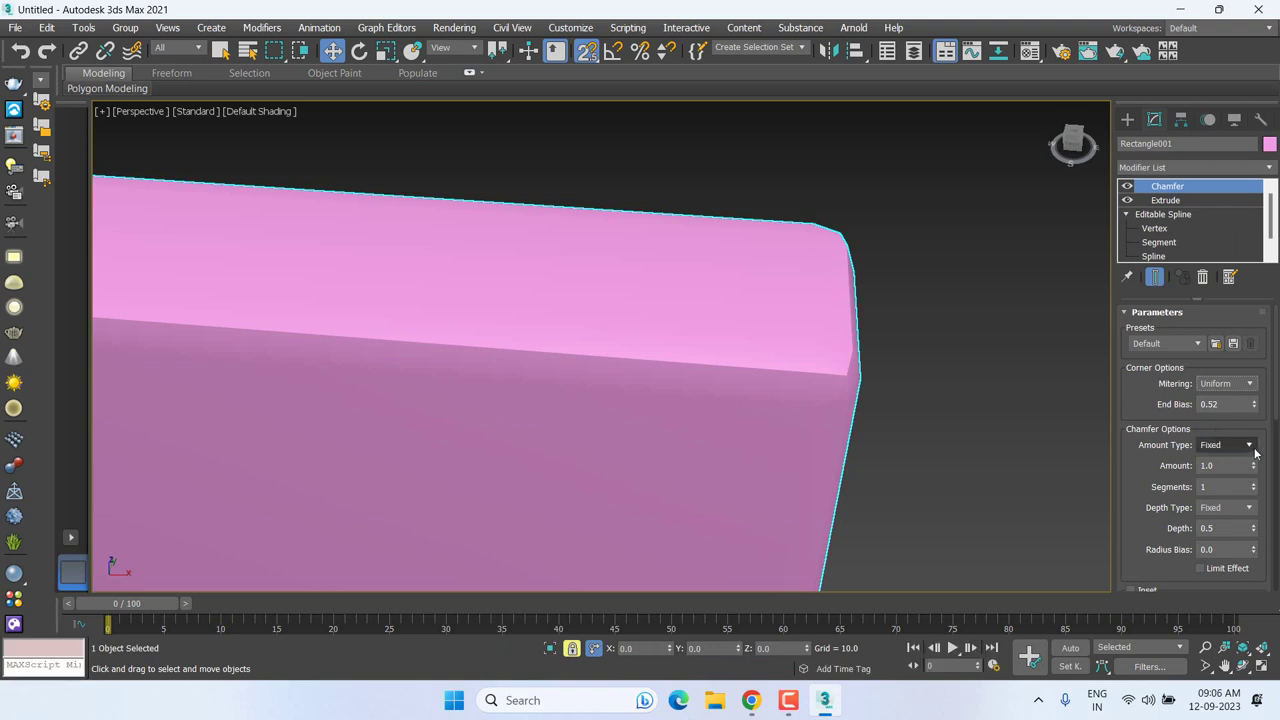
Step: Raise the chamfer Amount to 1.49
mouse_move(1253, 466)
left_mouse_down()
mouse_move(1249, 426)
mouse_move(1268, 446)
left_mouse_up()
middle_click_drag(712, 237, 726, 261, "alt")
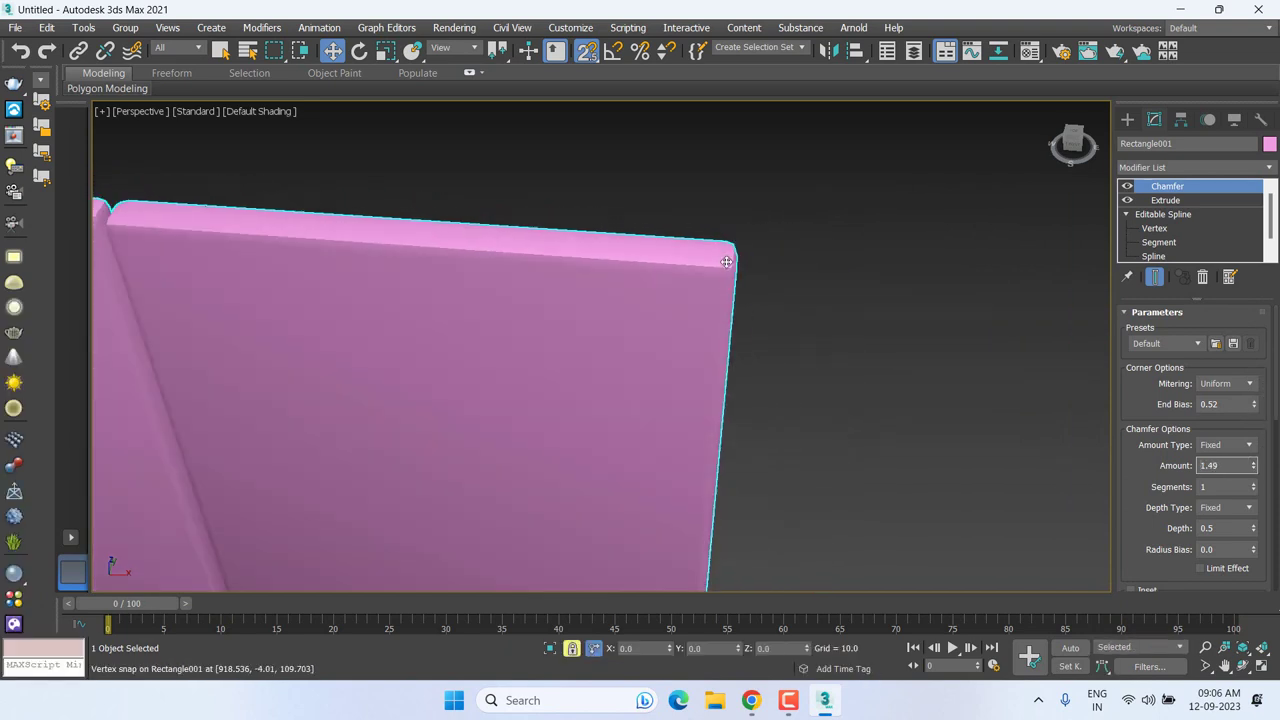
scroll(726, 261, "down", 3)
Step: Zoom and pan onto a pink panel corner to inspect the flat 1.49 single-segment chamfer
key("z")
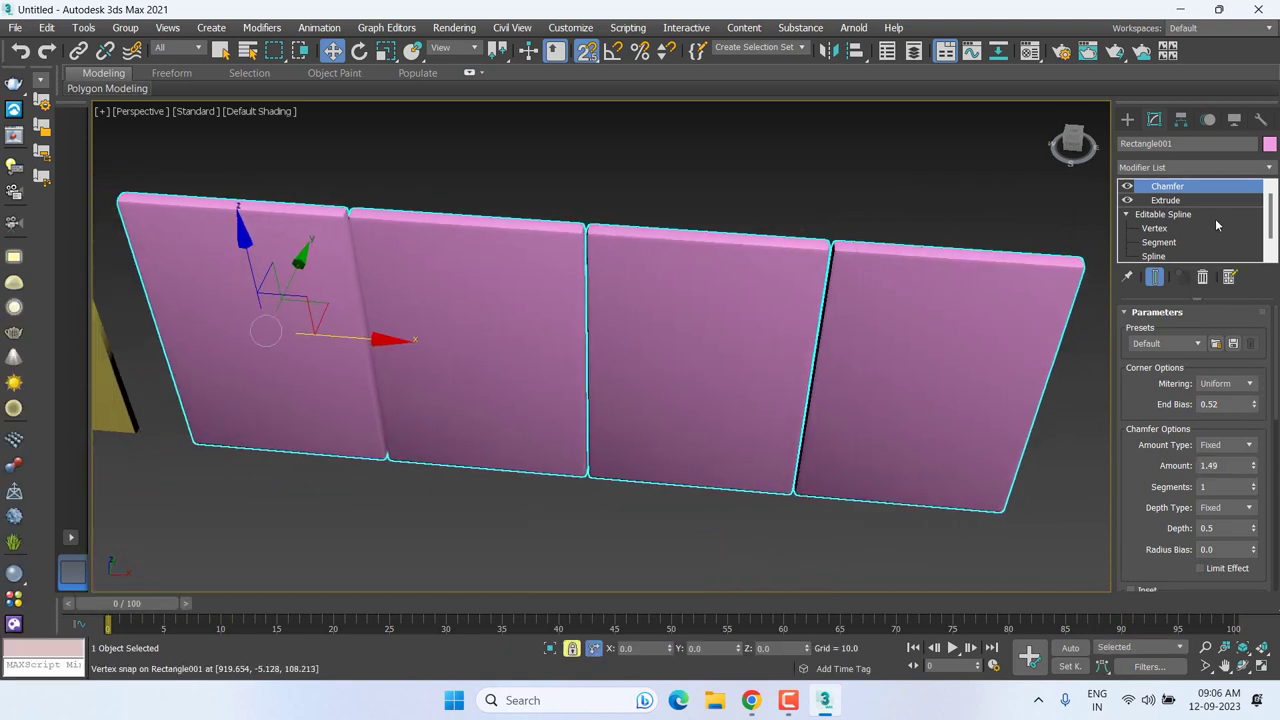
scroll(888, 405, "down", 2)
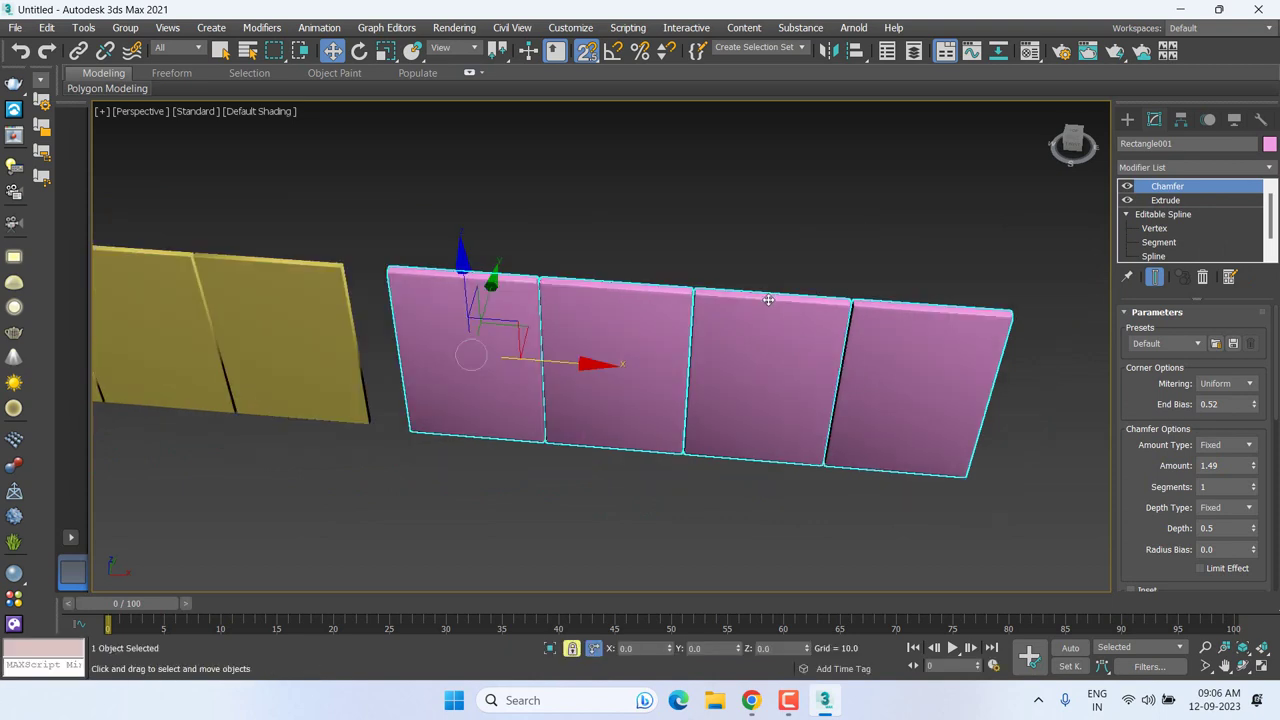
scroll(738, 434, "down", 3)
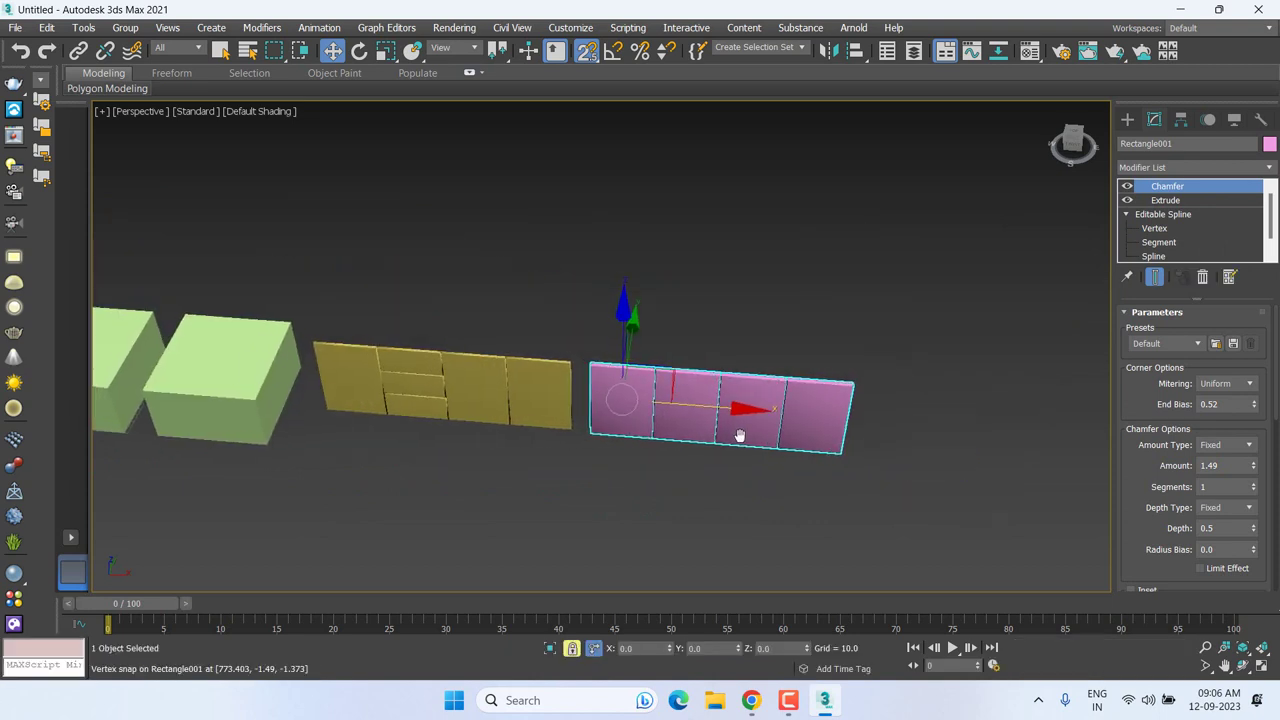
middle_click_drag(738, 434, 838, 445)
scroll(741, 437, "down", 2)
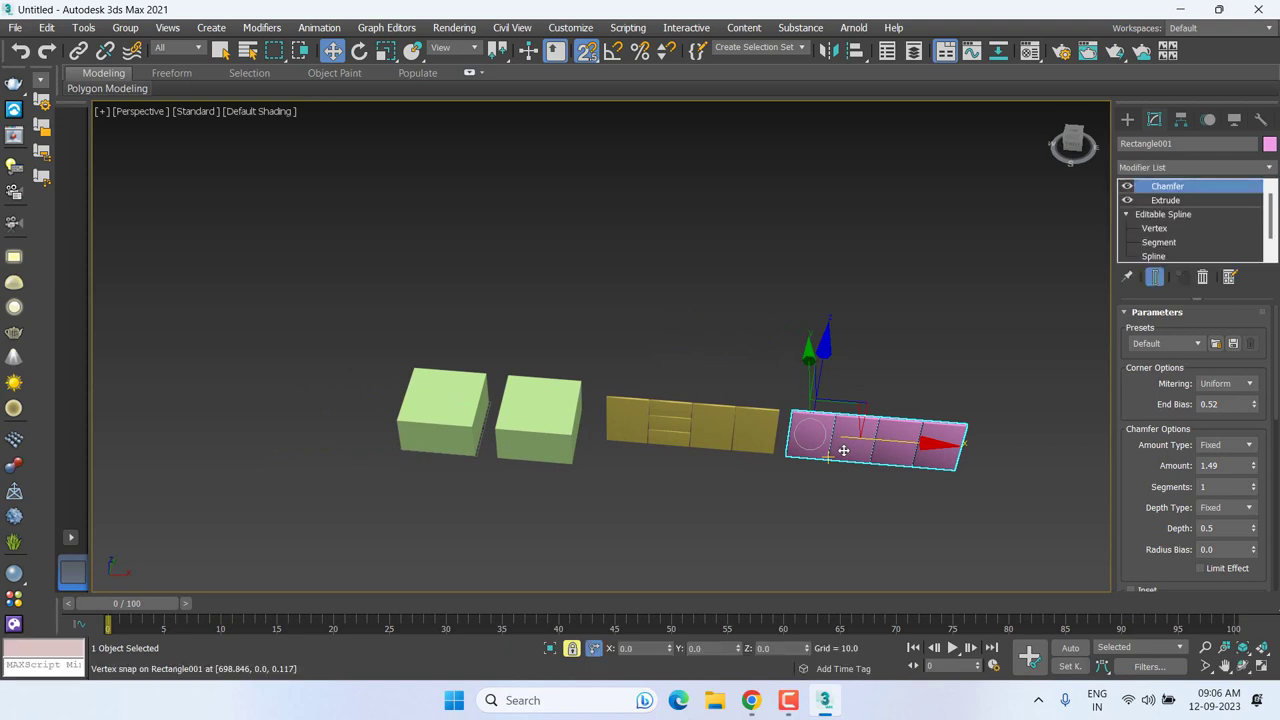
scroll(843, 450, "up", 3)
scroll(735, 310, "up", 3)
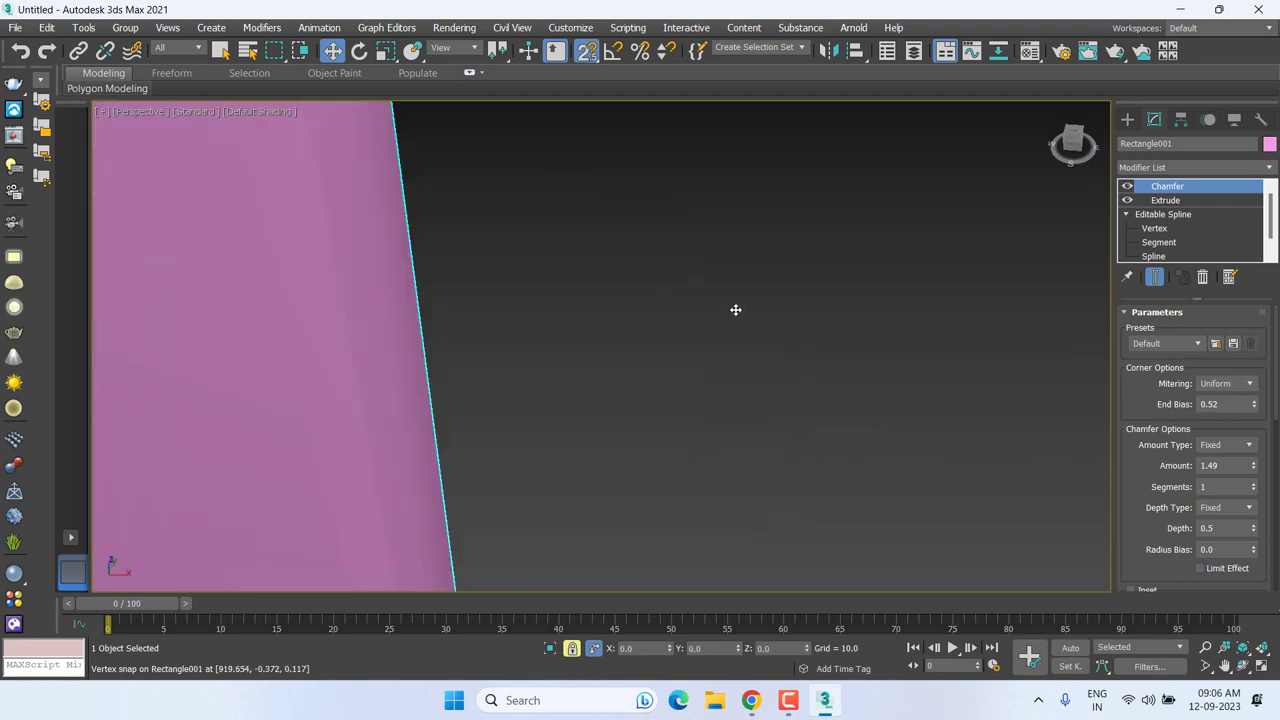
scroll(735, 310, "down", 3)
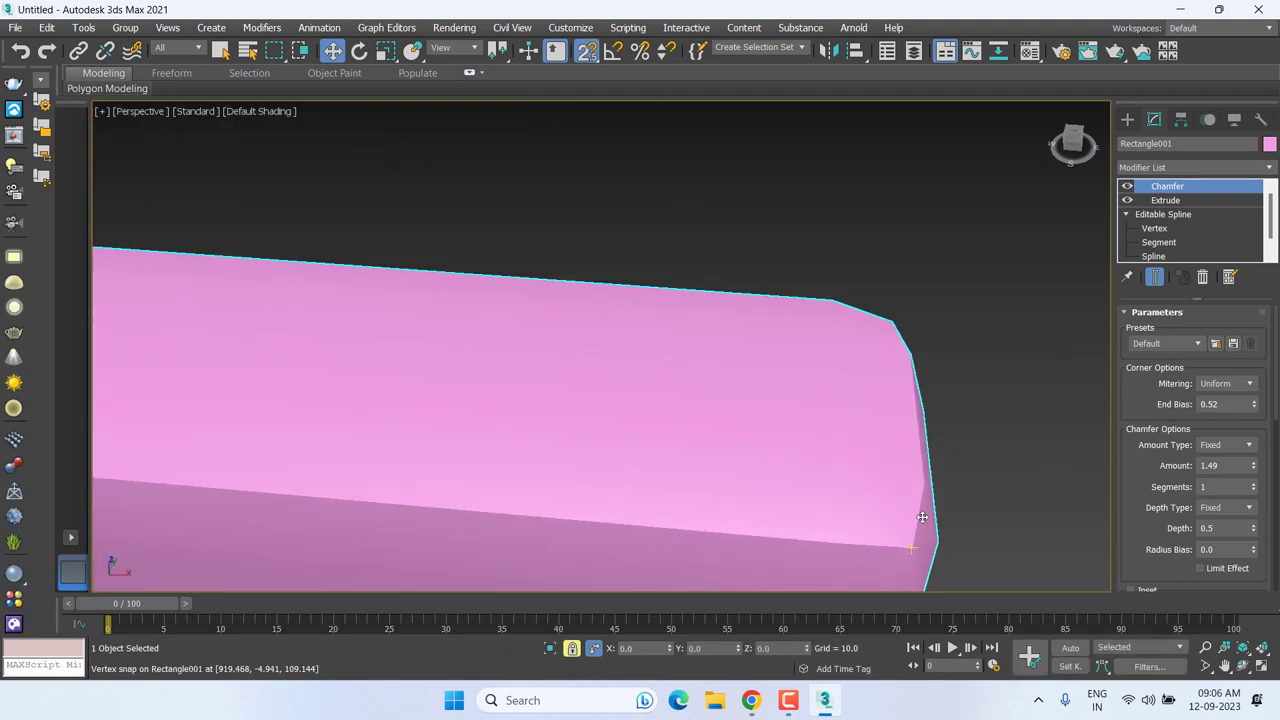
middle_click_drag(911, 440, 876, 368)
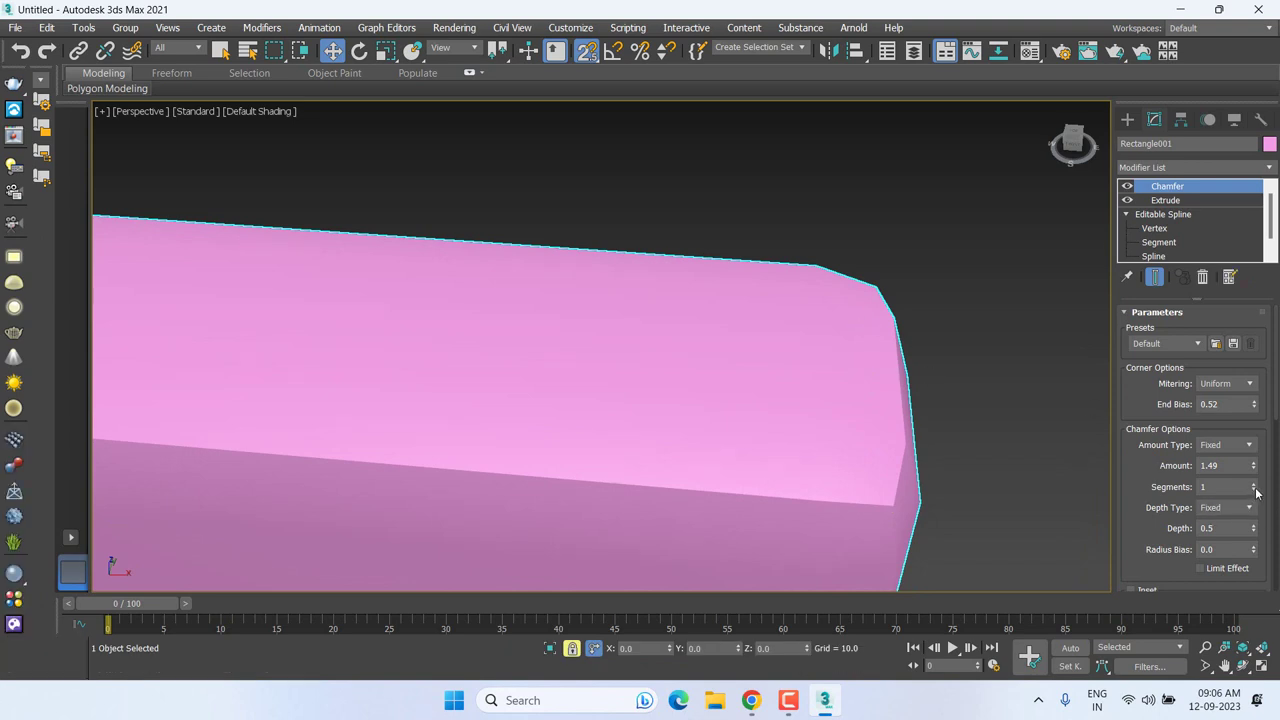
Step: Set the chamfer to 13 segments with Quad mitering
left_click_drag(1256, 490, 1258, 484)
scroll(734, 360, "down", 3)
middle_click_drag(680, 394, 800, 313)
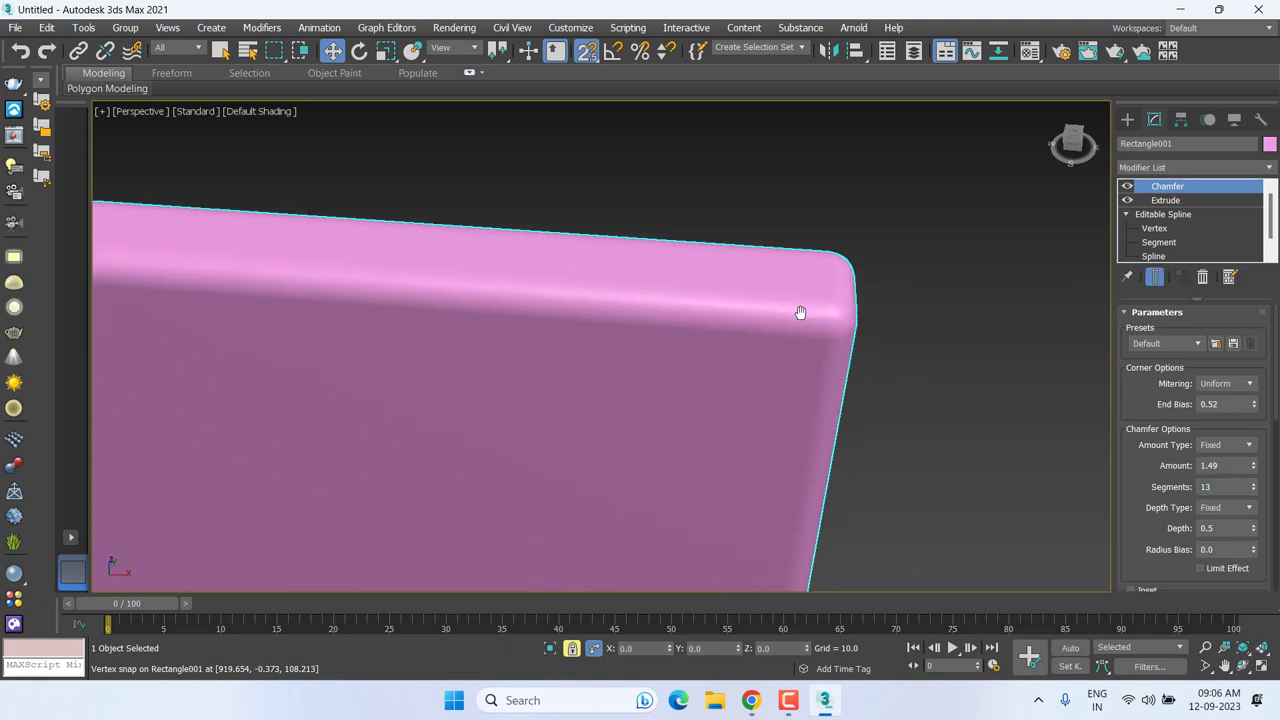
left_click(1245, 386)
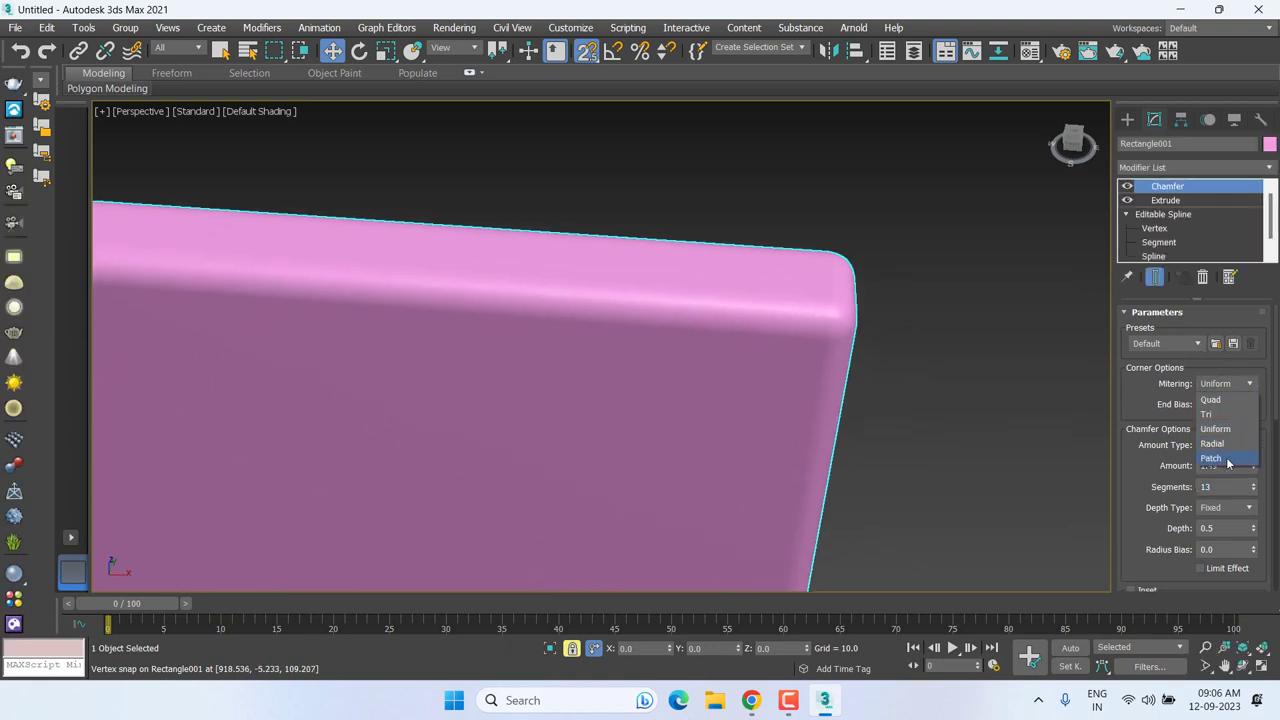
left_click(1223, 401)
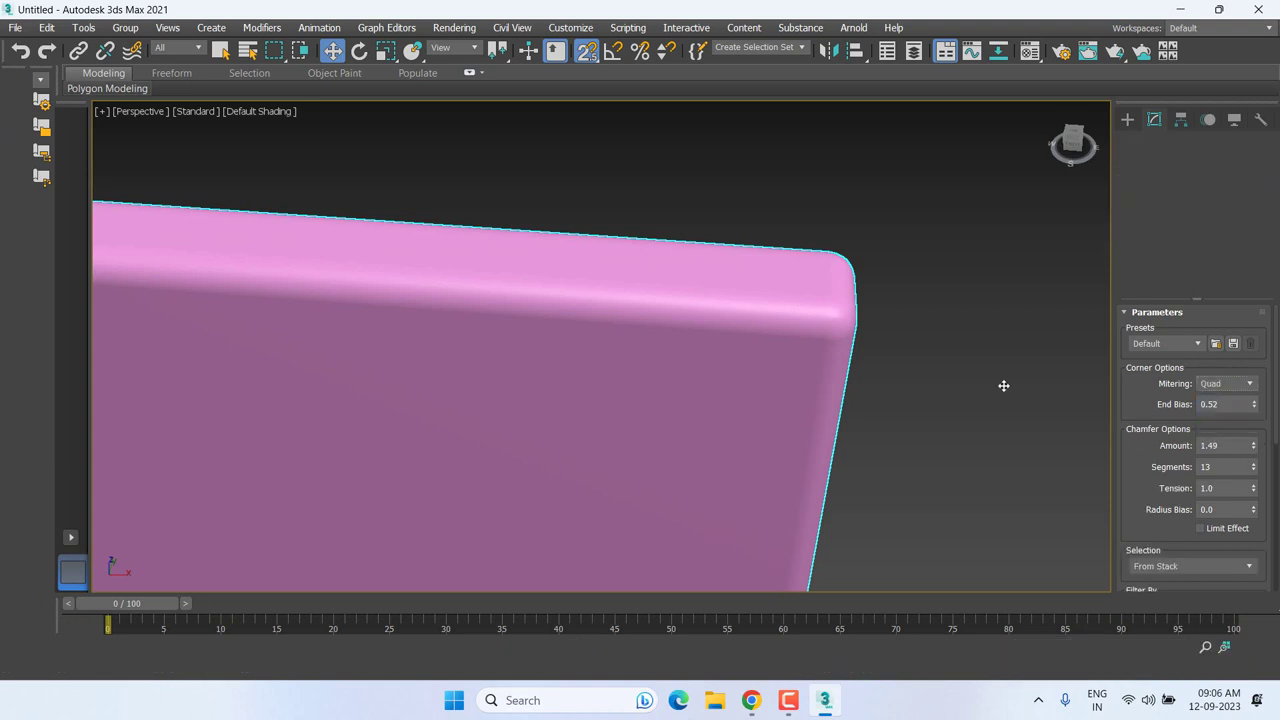
scroll(899, 350, "down", 3)
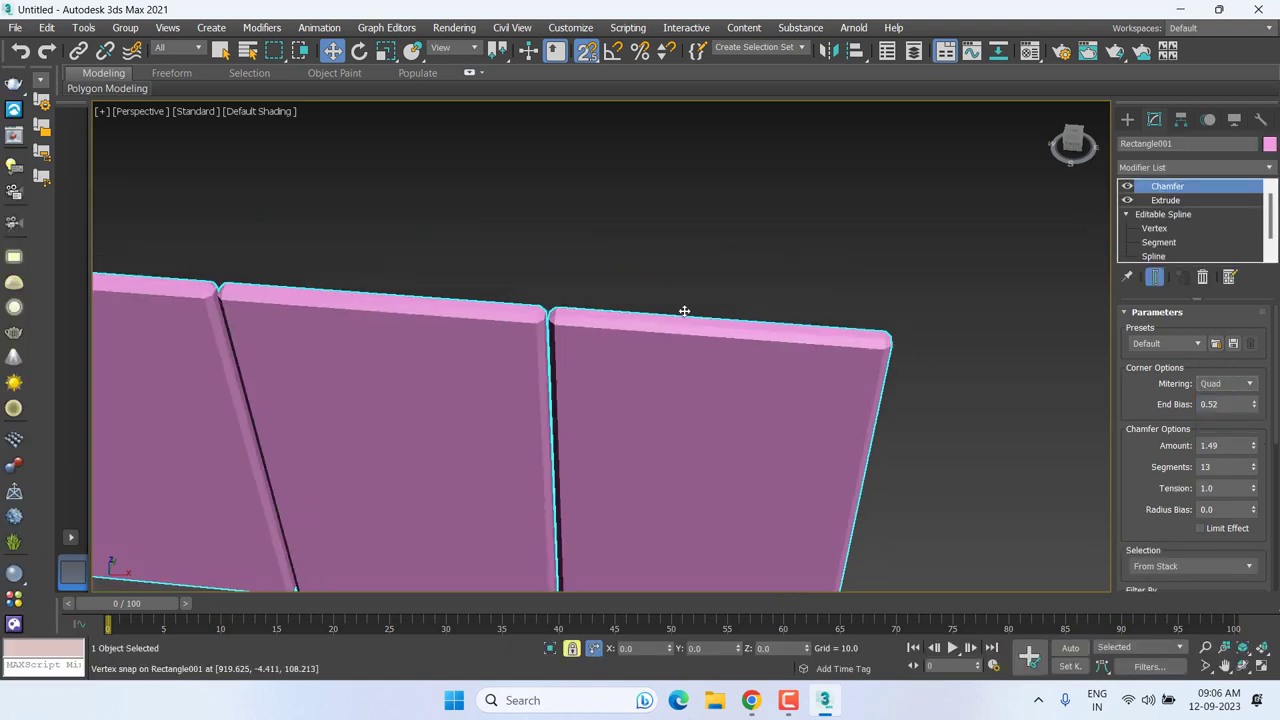
scroll(555, 333, "up", 2)
scroll(534, 323, "up", 2)
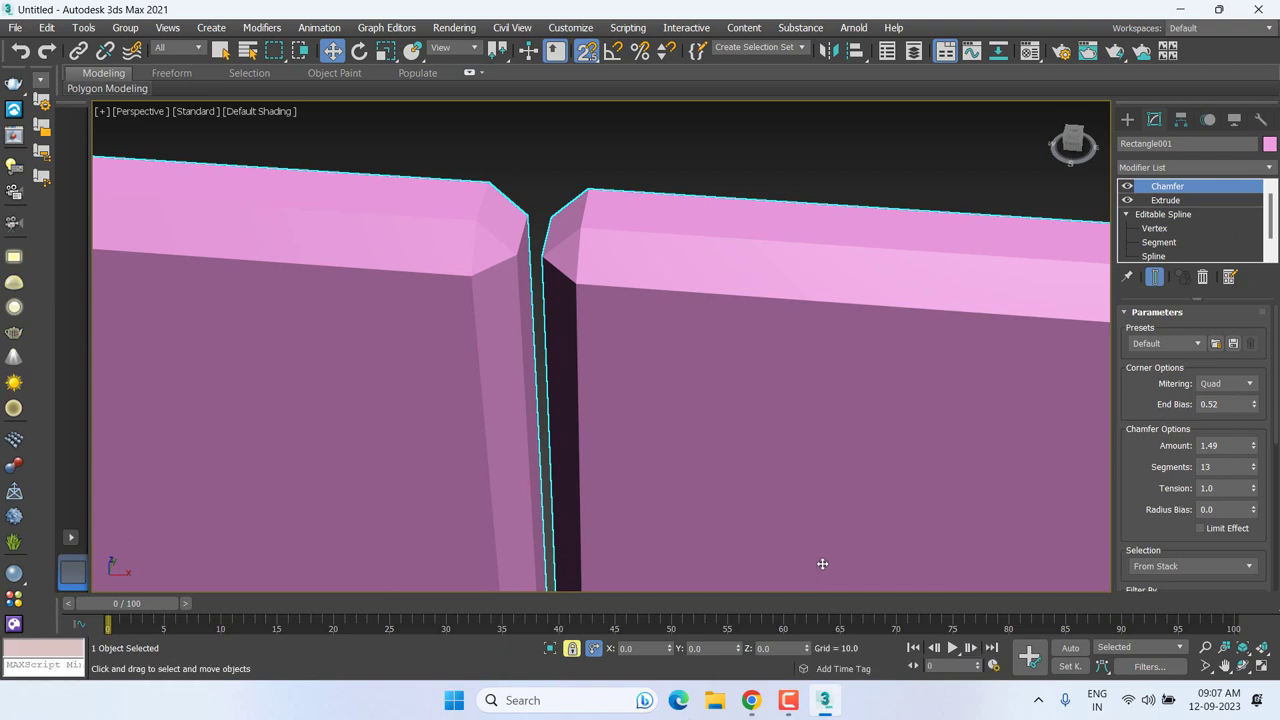
Step: Switch the chamfer mitering back to Uniform
scroll(584, 514, "down", 2)
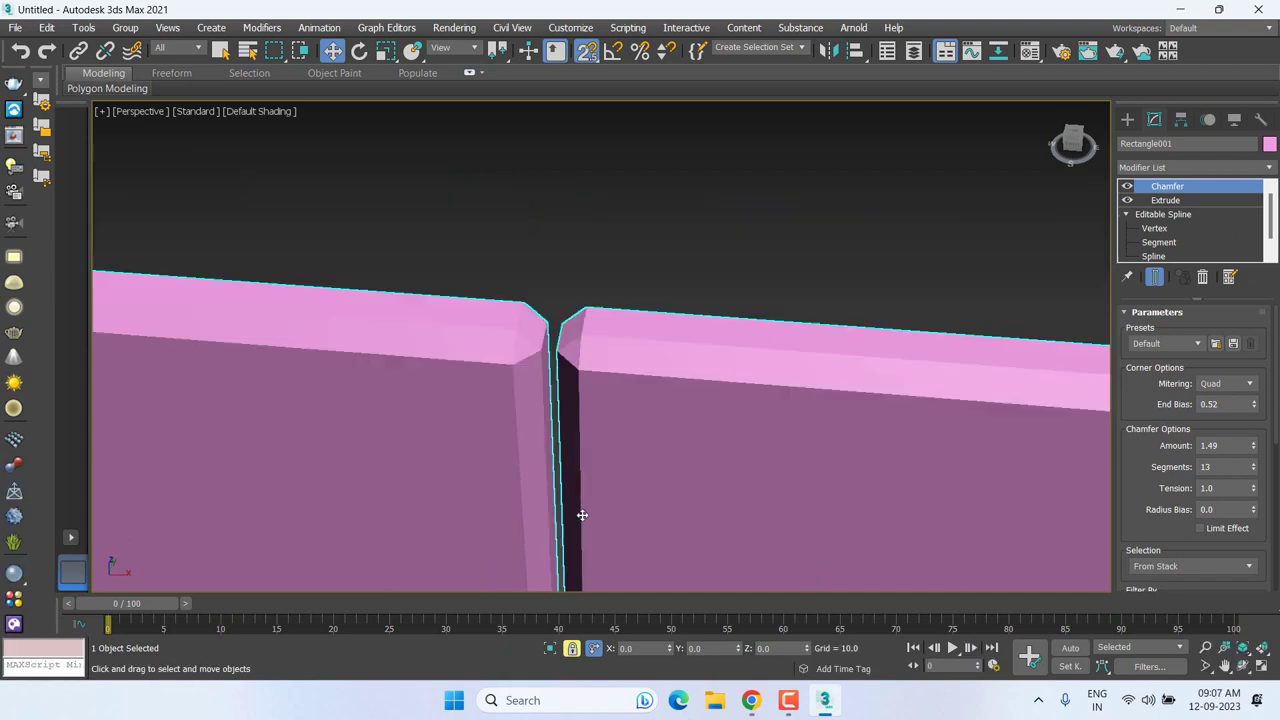
scroll(584, 514, "down", 2)
middle_click_drag(591, 514, 820, 384)
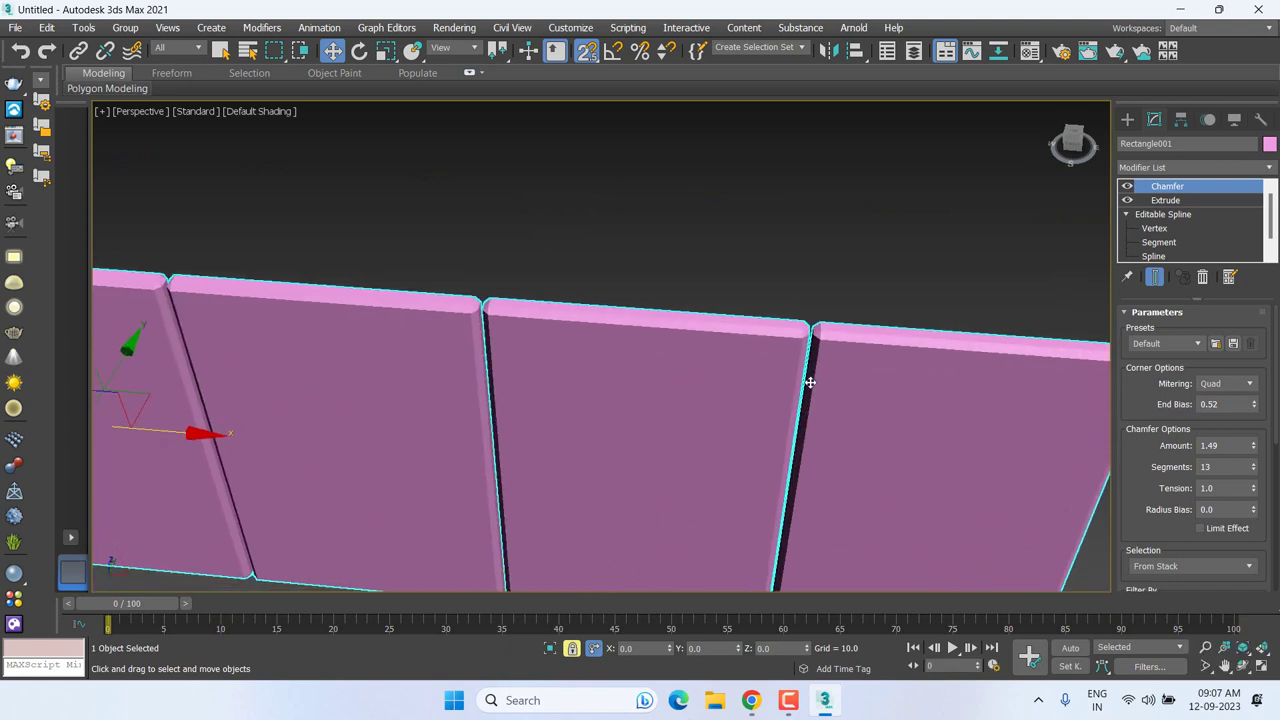
scroll(810, 382, "up", 3)
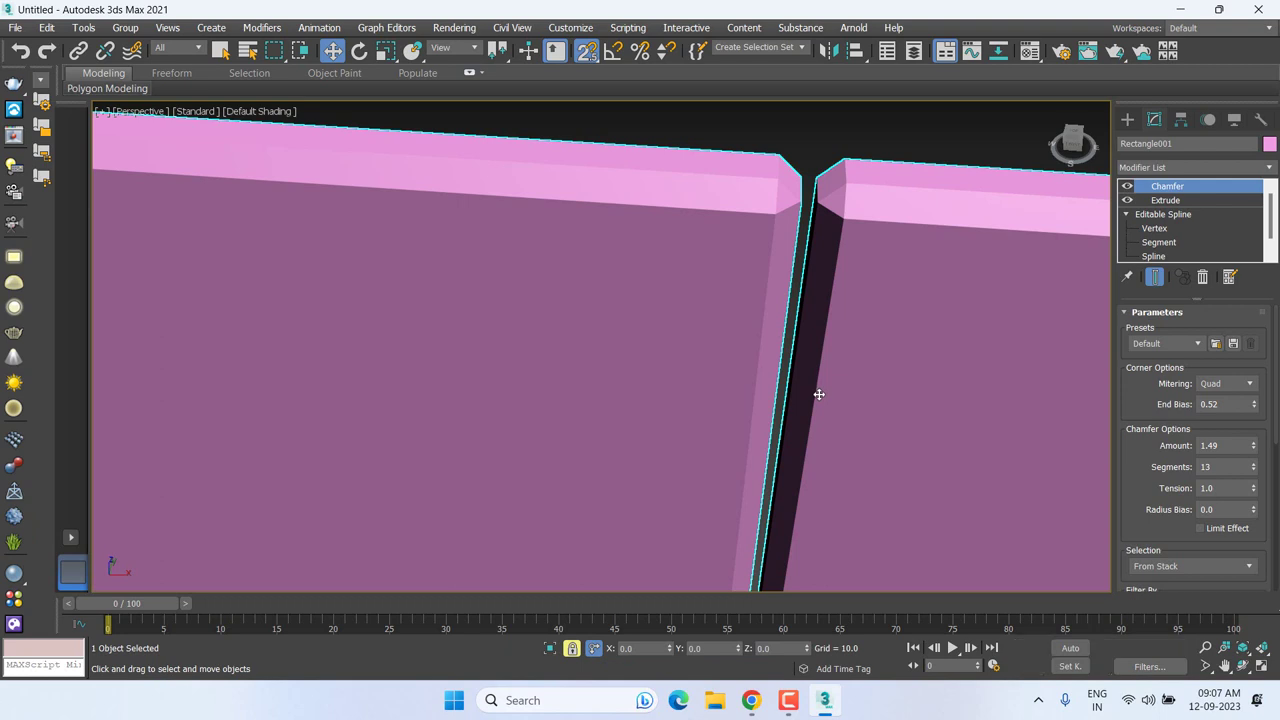
scroll(737, 391, "down", 2)
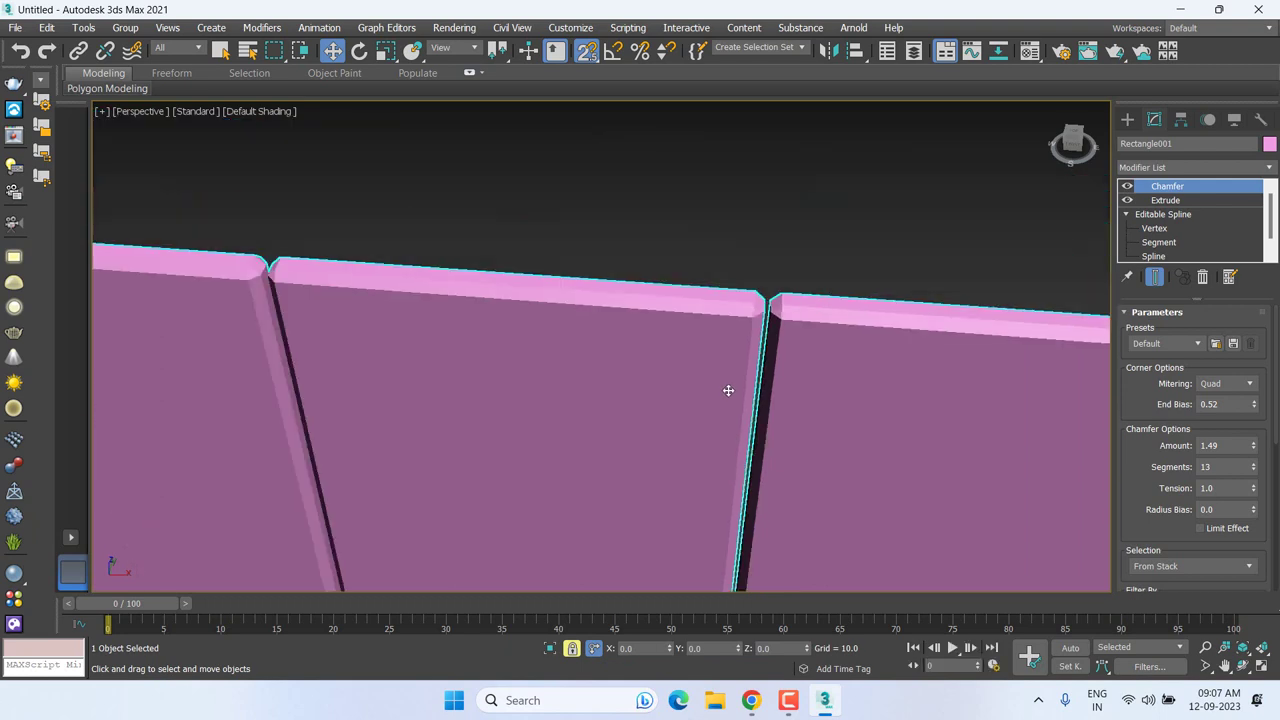
scroll(729, 391, "down", 1)
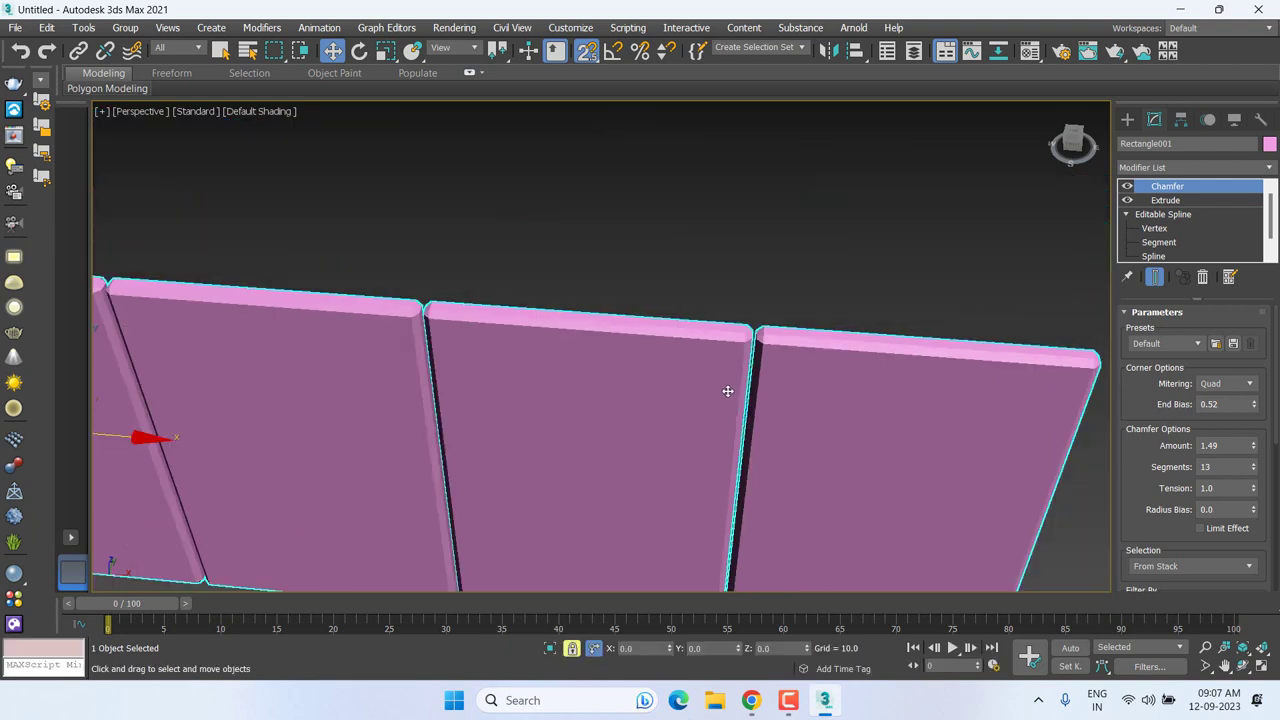
left_click(1251, 386)
left_click(1214, 429)
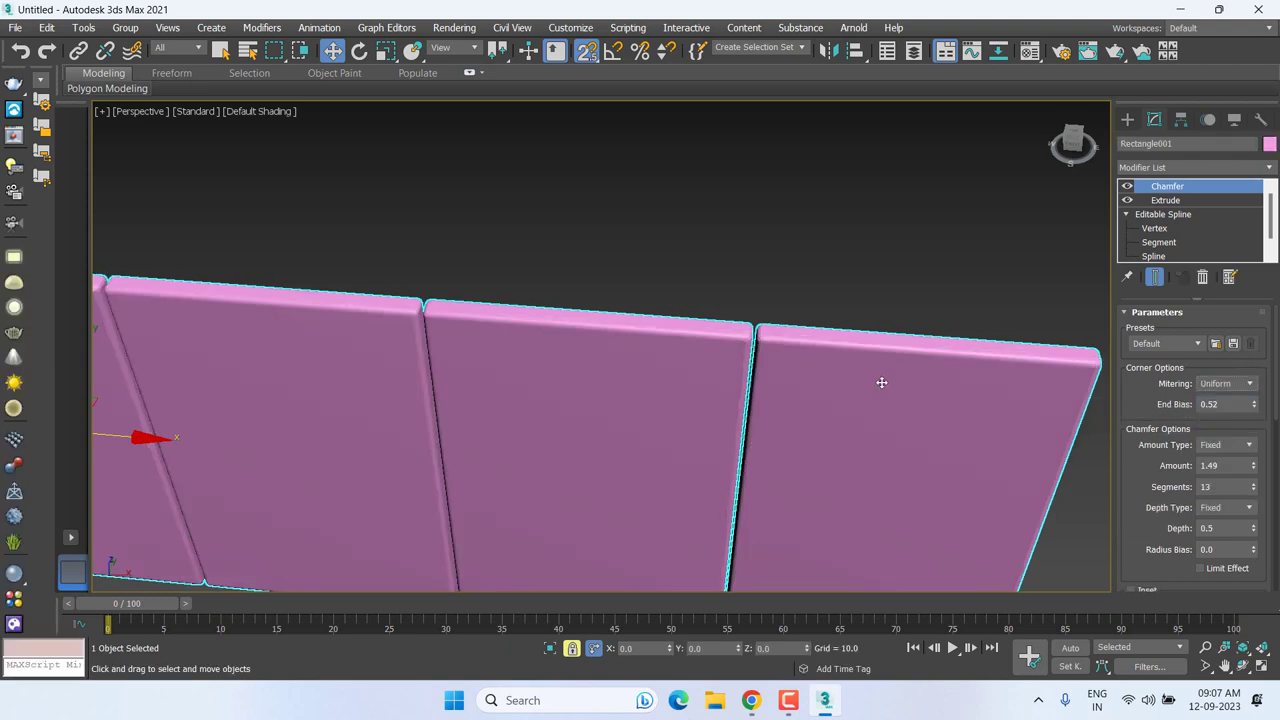
Step: Reduce the chamfer Amount to 0.219 and pan along the slab to check the edges
scroll(967, 354, "up", 2)
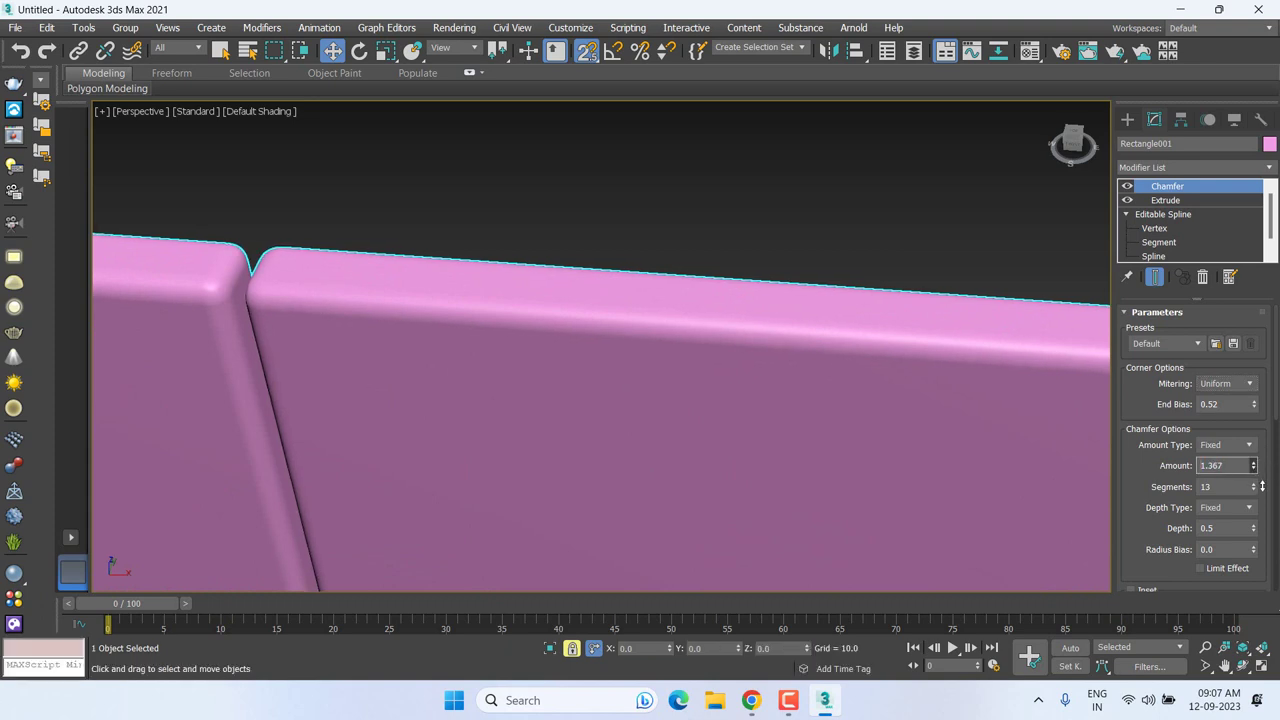
left_click_drag(1262, 486, 1277, 561)
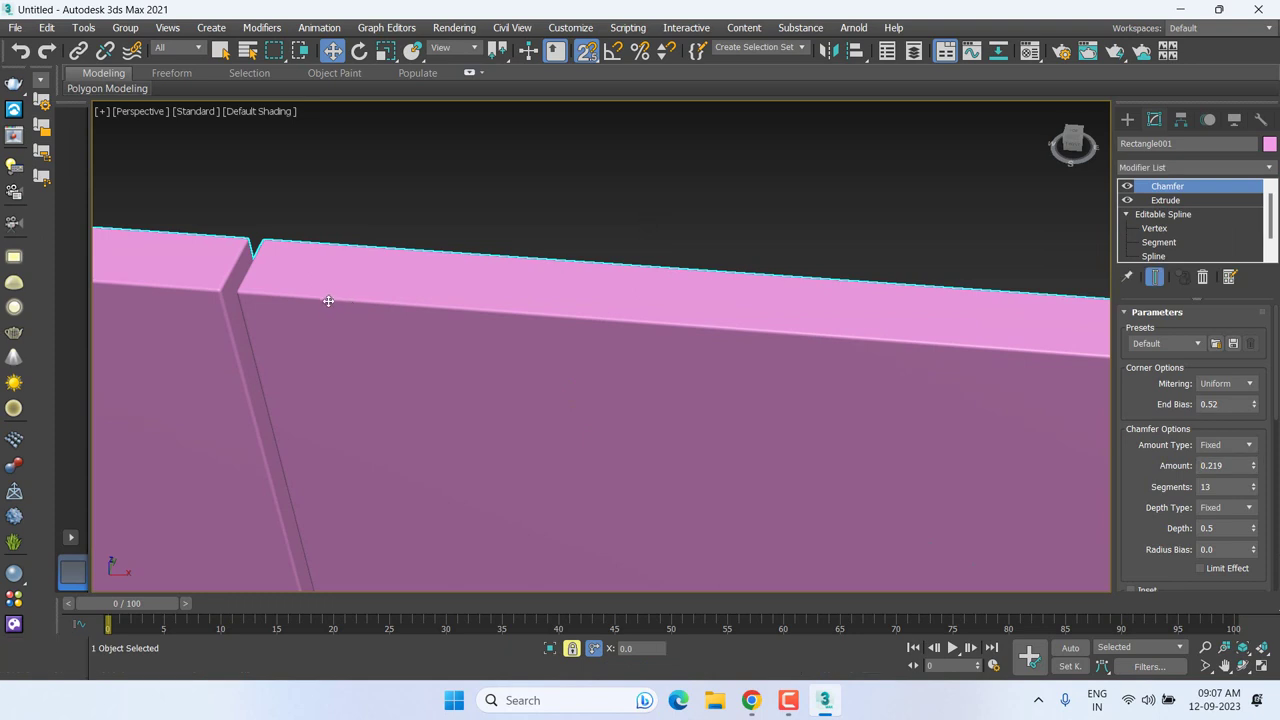
scroll(328, 300, "up", 3)
middle_click_drag(428, 329, 697, 310)
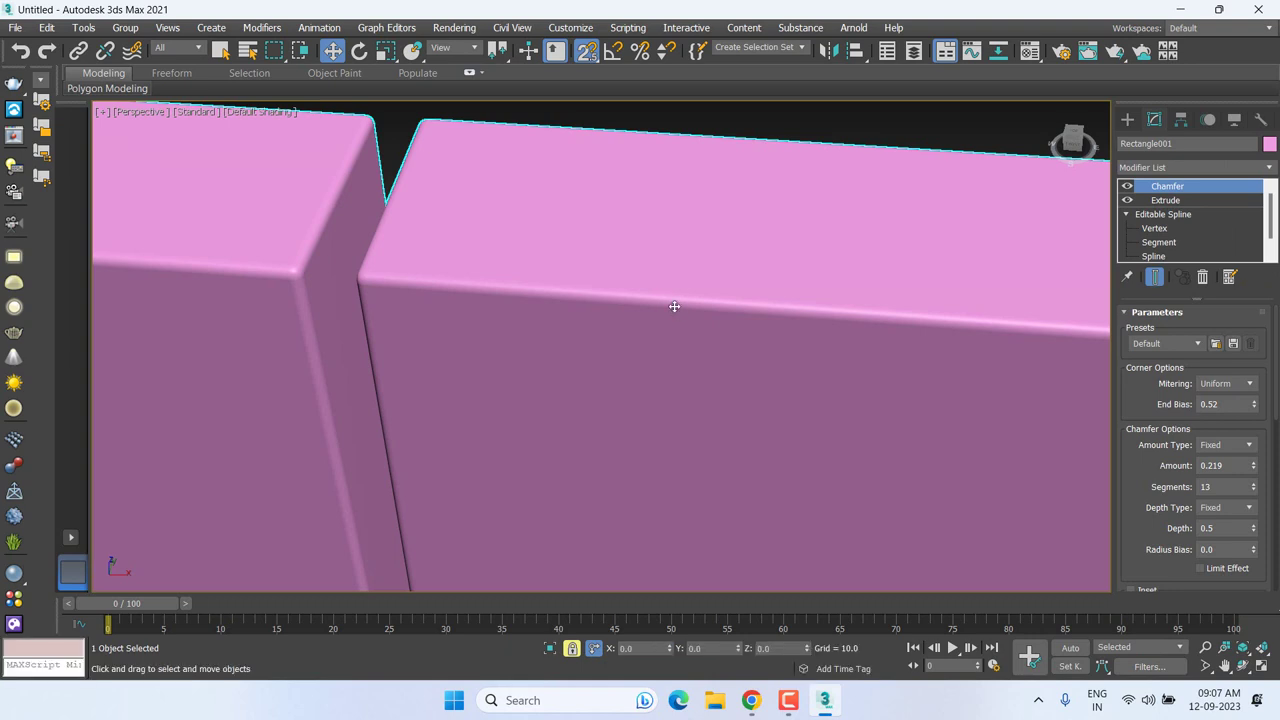
middle_click_drag(673, 331, 726, 341)
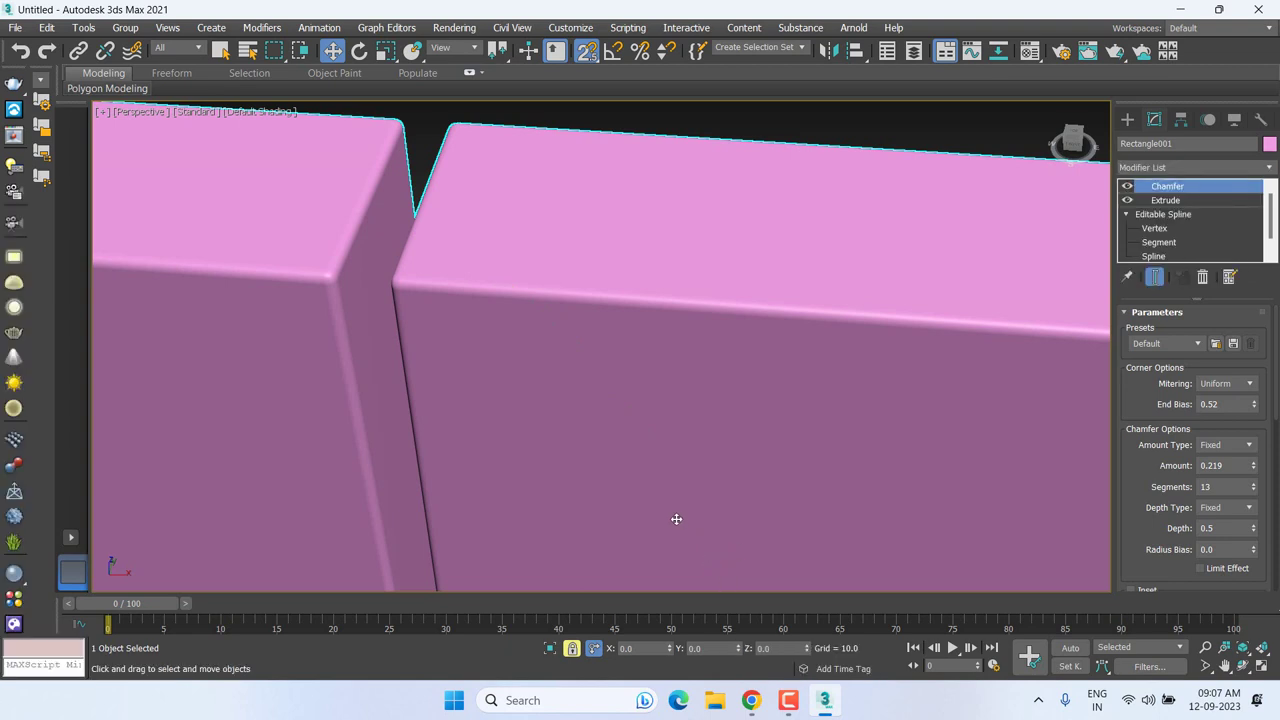
scroll(674, 520, "down", 5)
scroll(697, 366, "down", 2)
middle_click_drag(698, 356, 729, 351)
Step: Dismiss the right-click menu and zoom the view around the pink panels
right_click(771, 329)
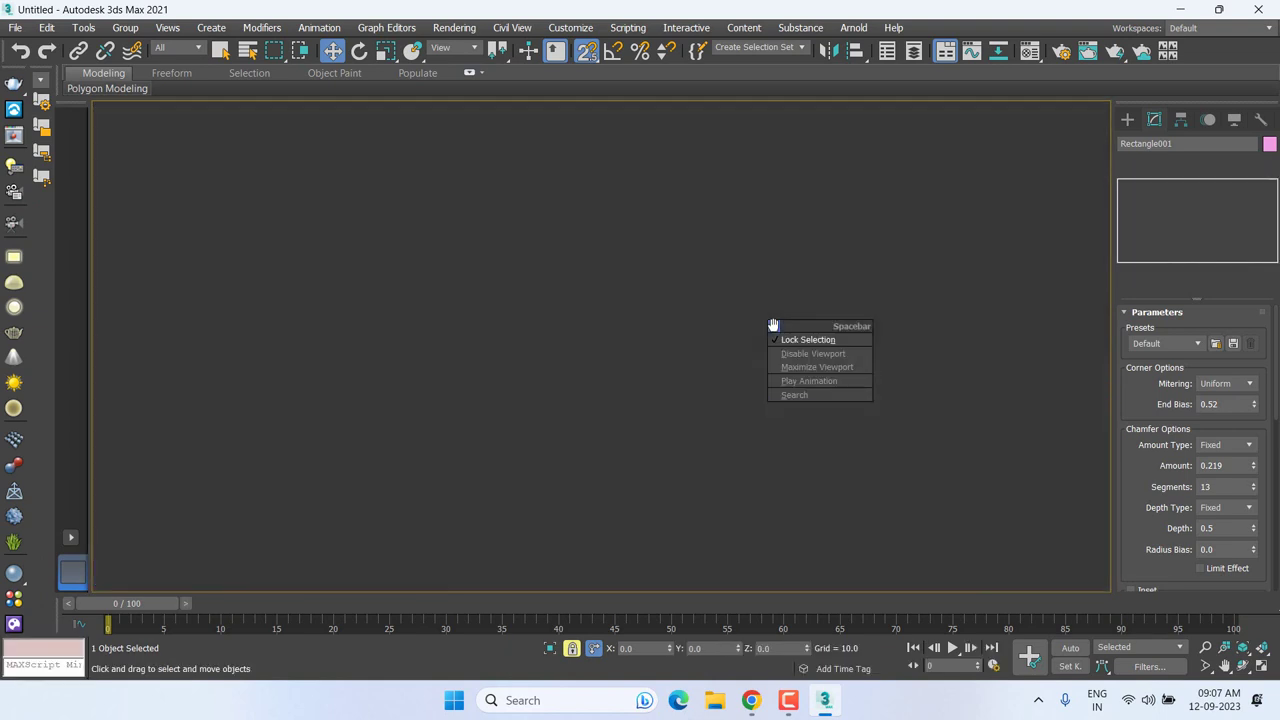
left_click(791, 354)
scroll(548, 376, "down", 4)
scroll(600, 340, "down", 2)
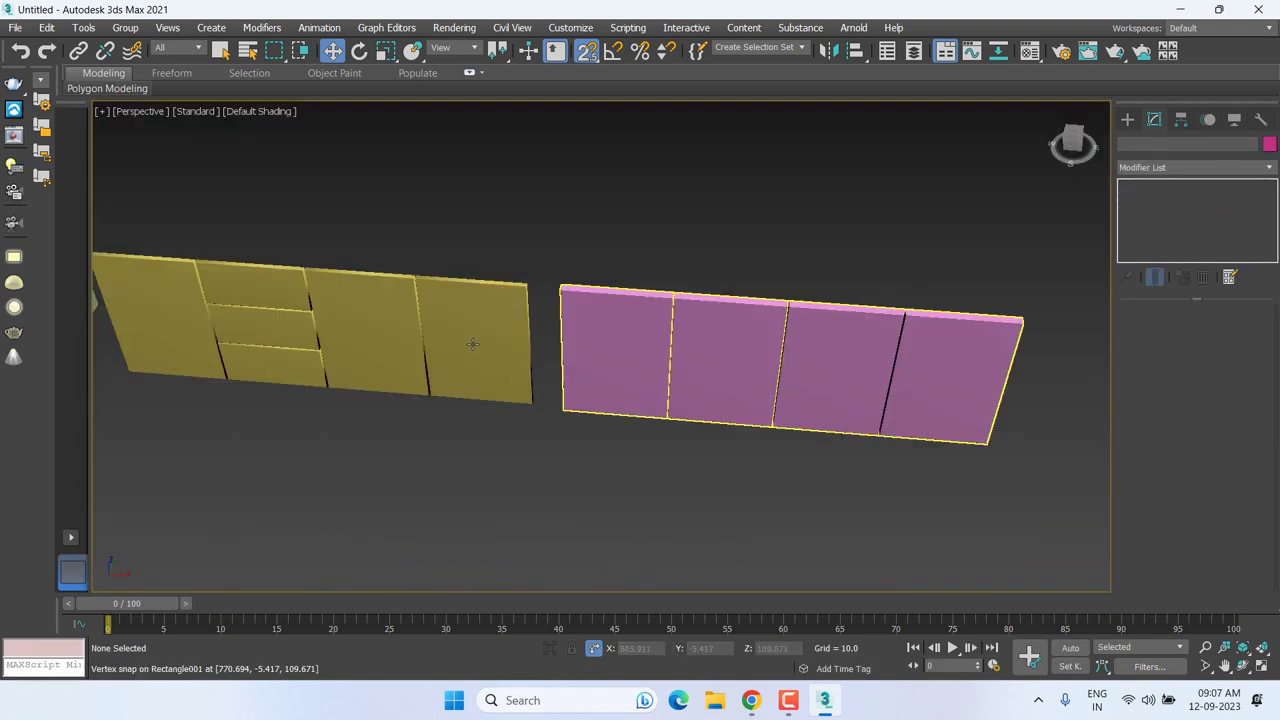
scroll(617, 331, "up", 3)
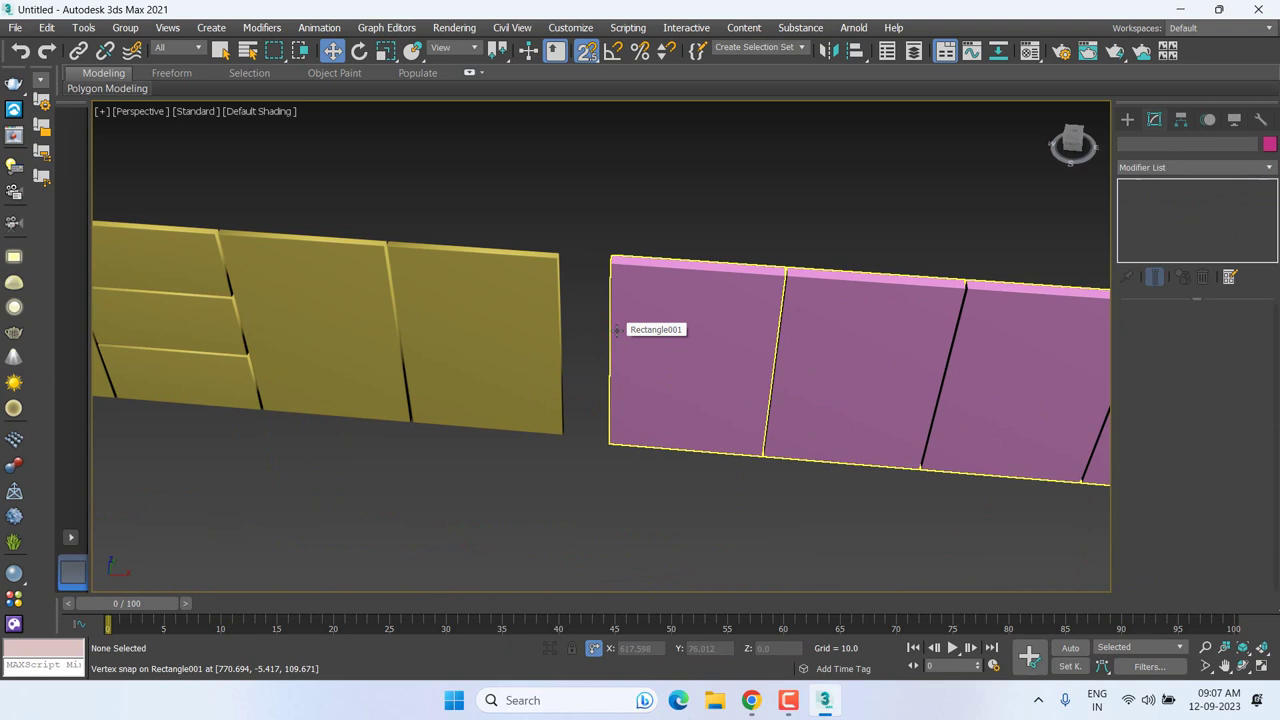
Step: Select the green box Box001 and zoom extents on it with Z
left_click(466, 291)
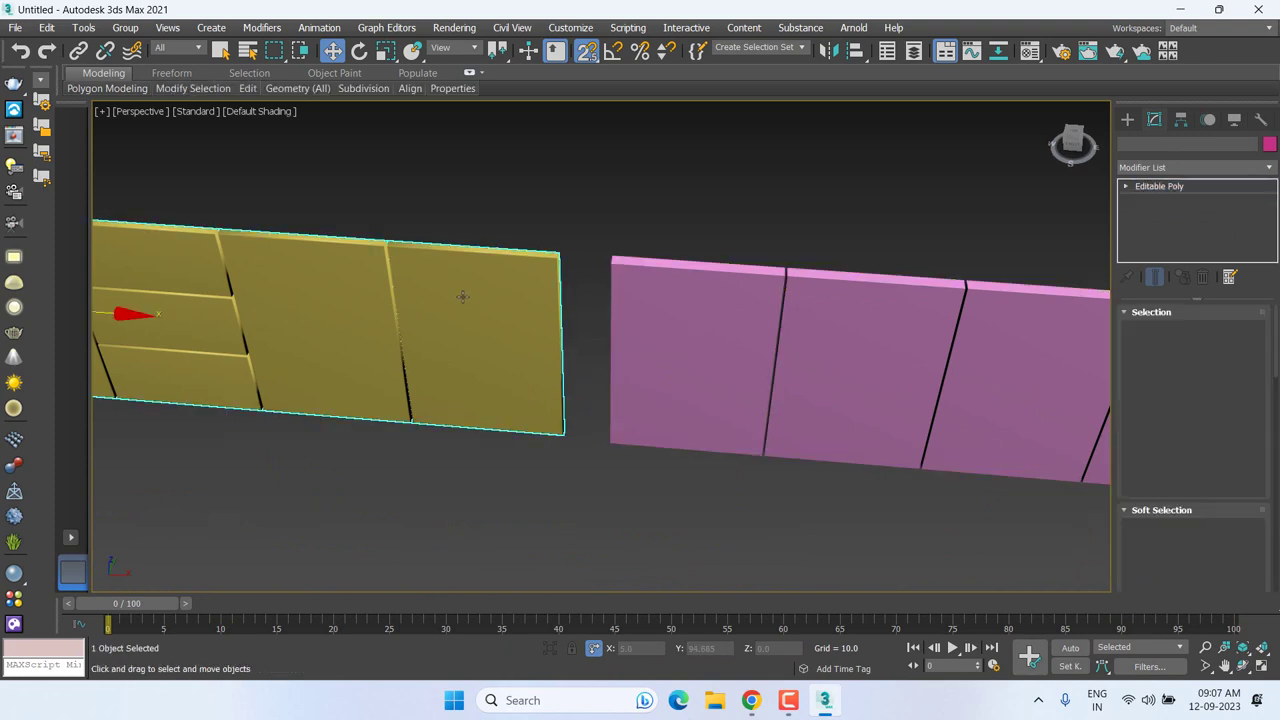
left_click(823, 315)
scroll(843, 380, "down", 3)
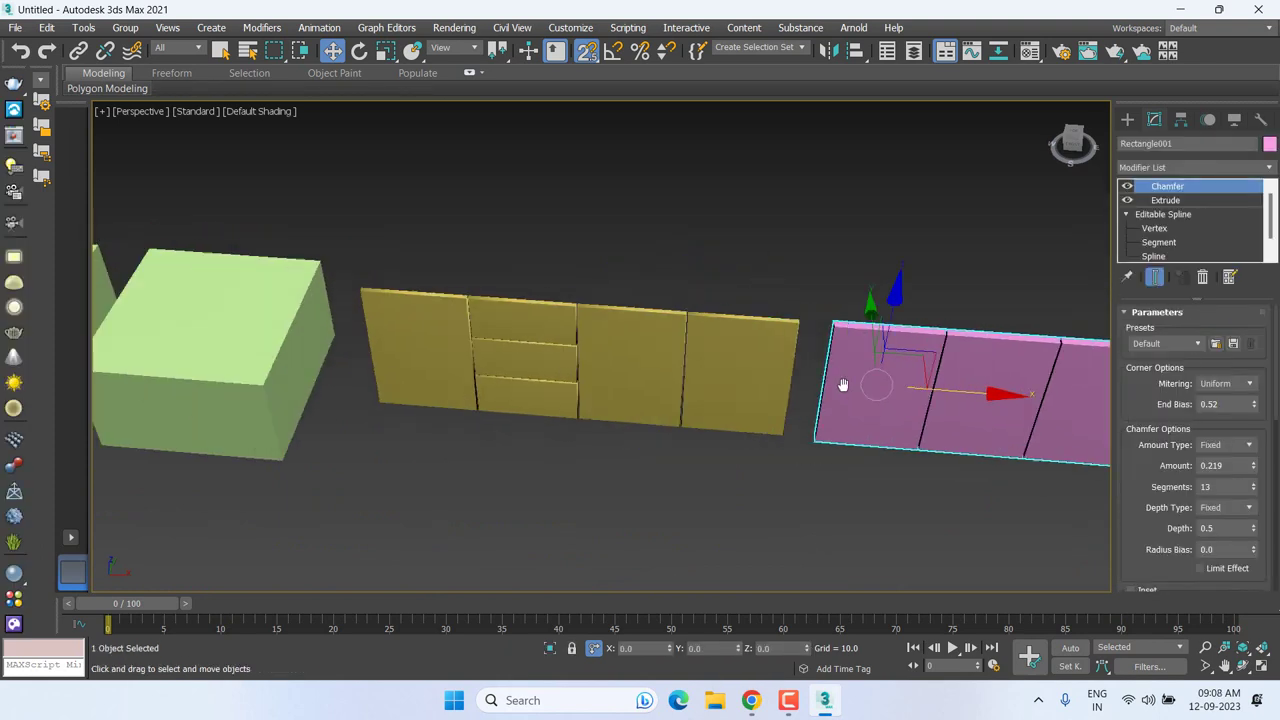
left_click(325, 332)
key("z")
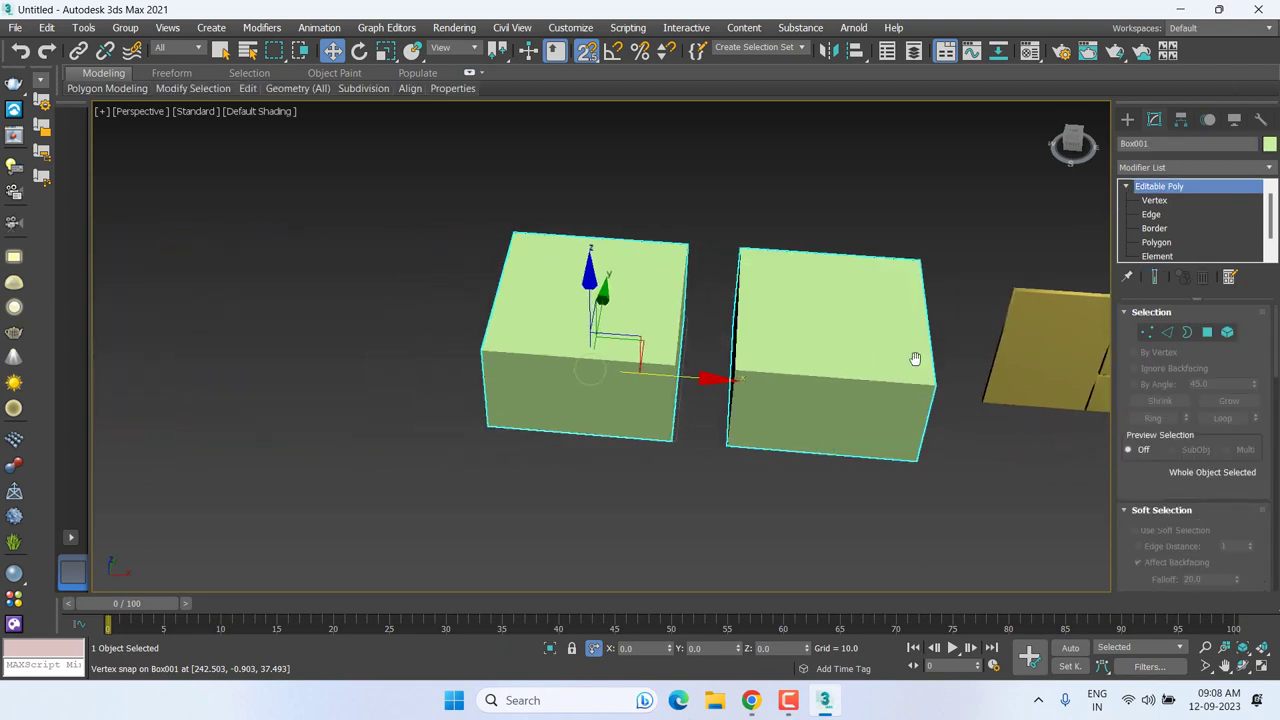
Step: Enter Polygon sub-object level on the boxes, turn on edged faces (F4), and pick a top polygon
left_click(1156, 242)
left_click(374, 294)
scroll(437, 317, "up", 3)
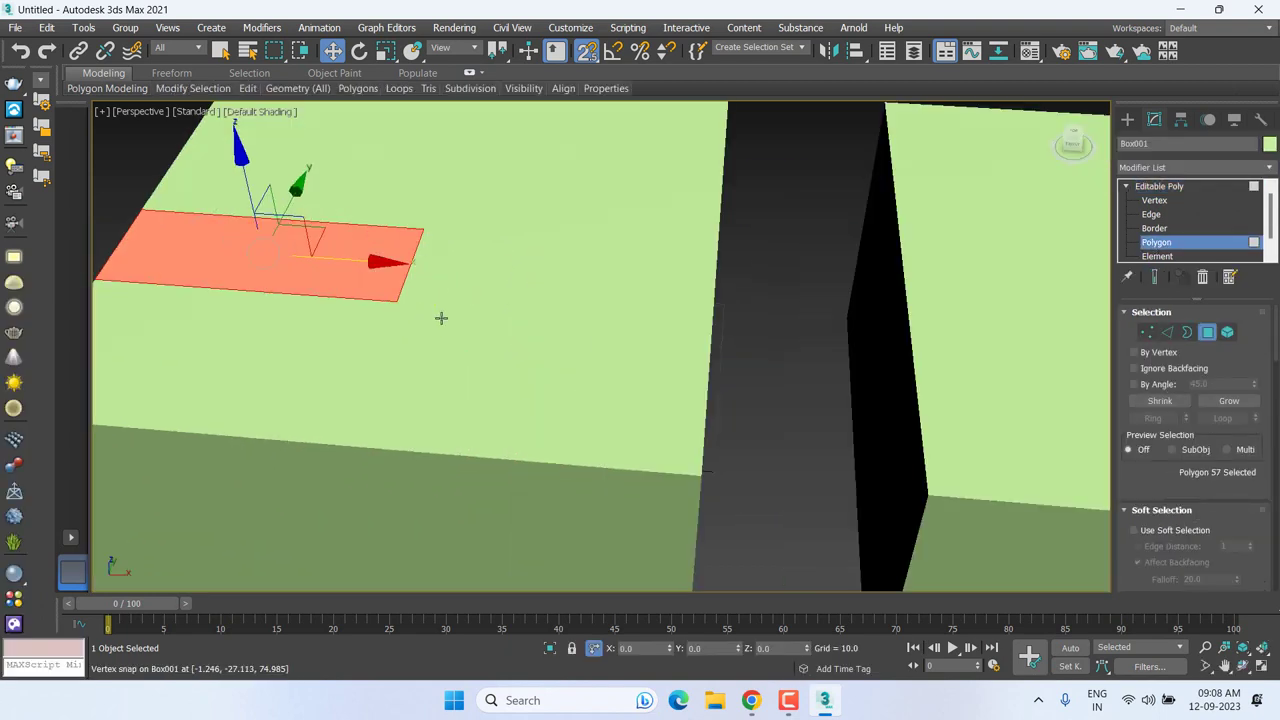
scroll(455, 331, "up", 2)
scroll(455, 331, "down", 5)
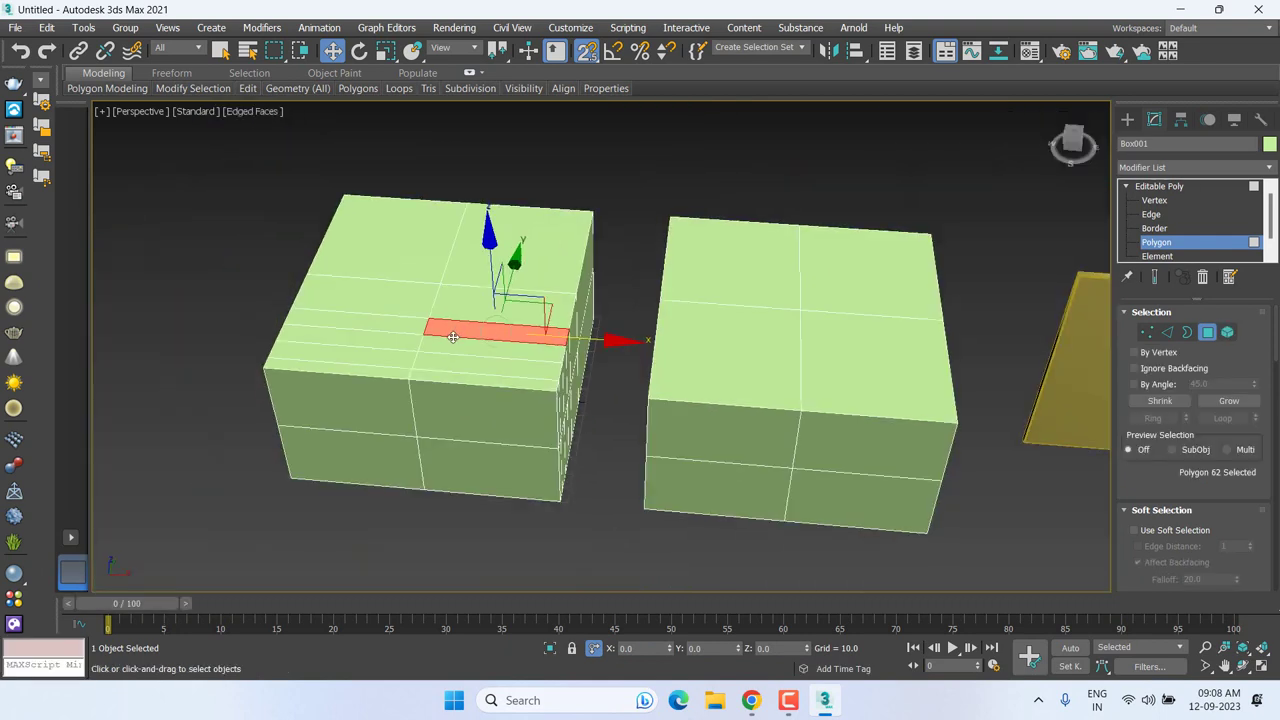
key("F4")
left_click_drag(828, 332, 841, 375)
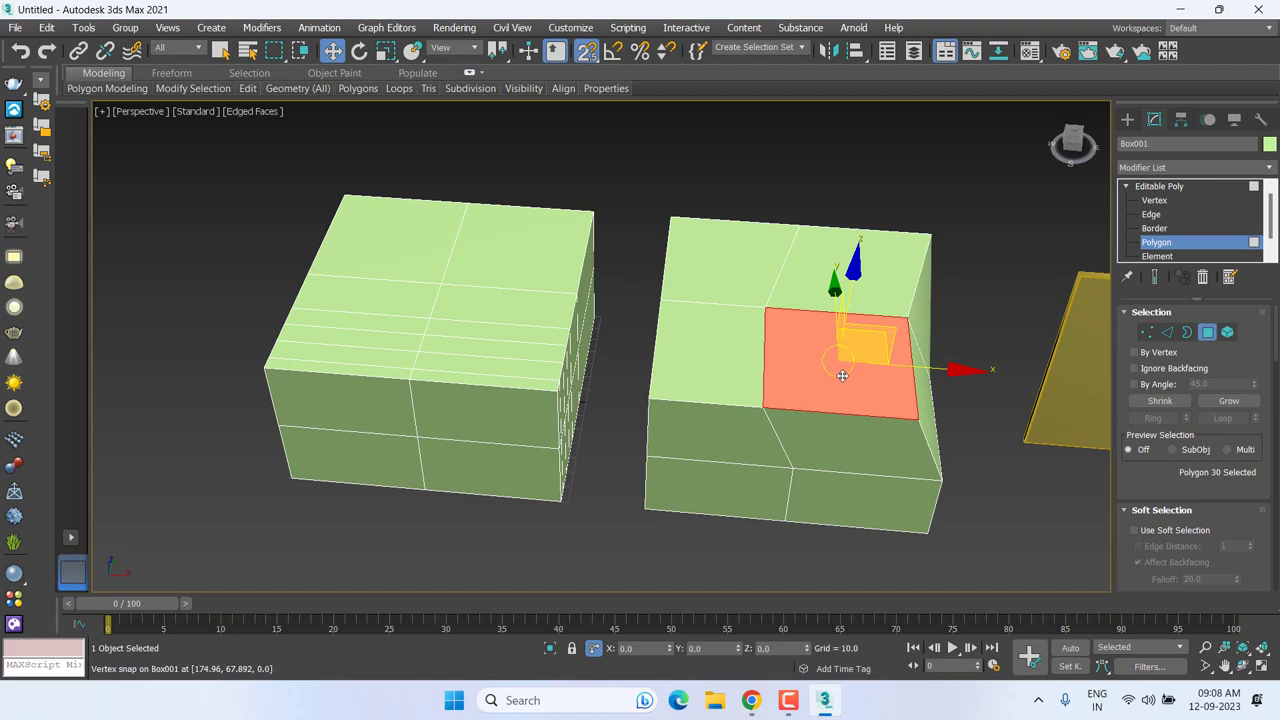
key("ctrl+z")
Step: Pan and orbit to a lower angle, then undo the red top face's upward raise
middle_click_drag(893, 454, 707, 426)
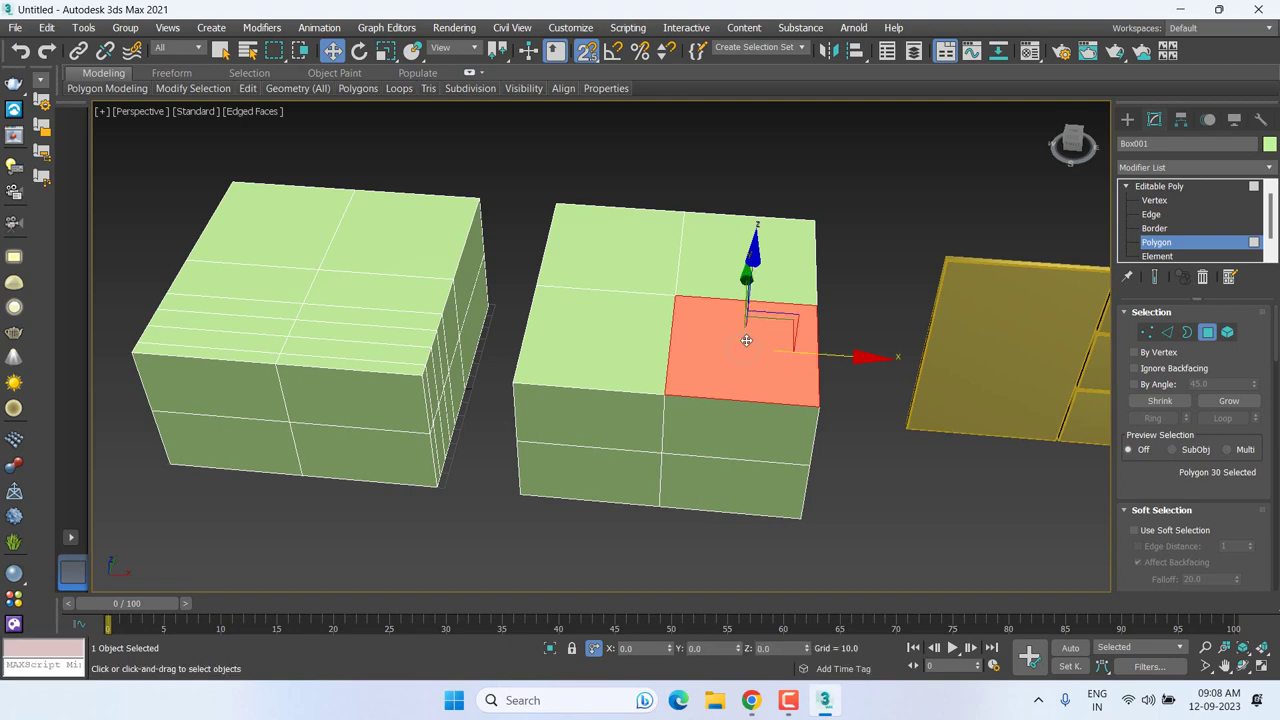
middle_click_drag(706, 361, 758, 270, "alt")
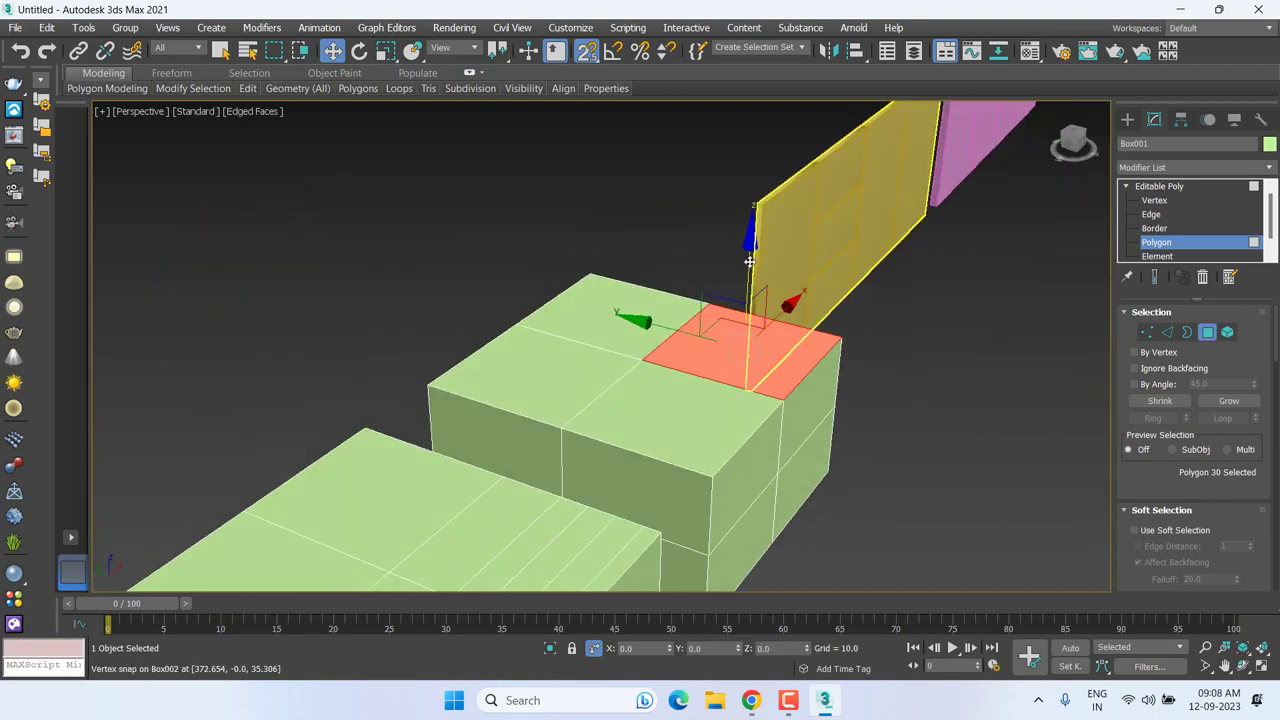
left_click_drag(749, 258, 762, 140)
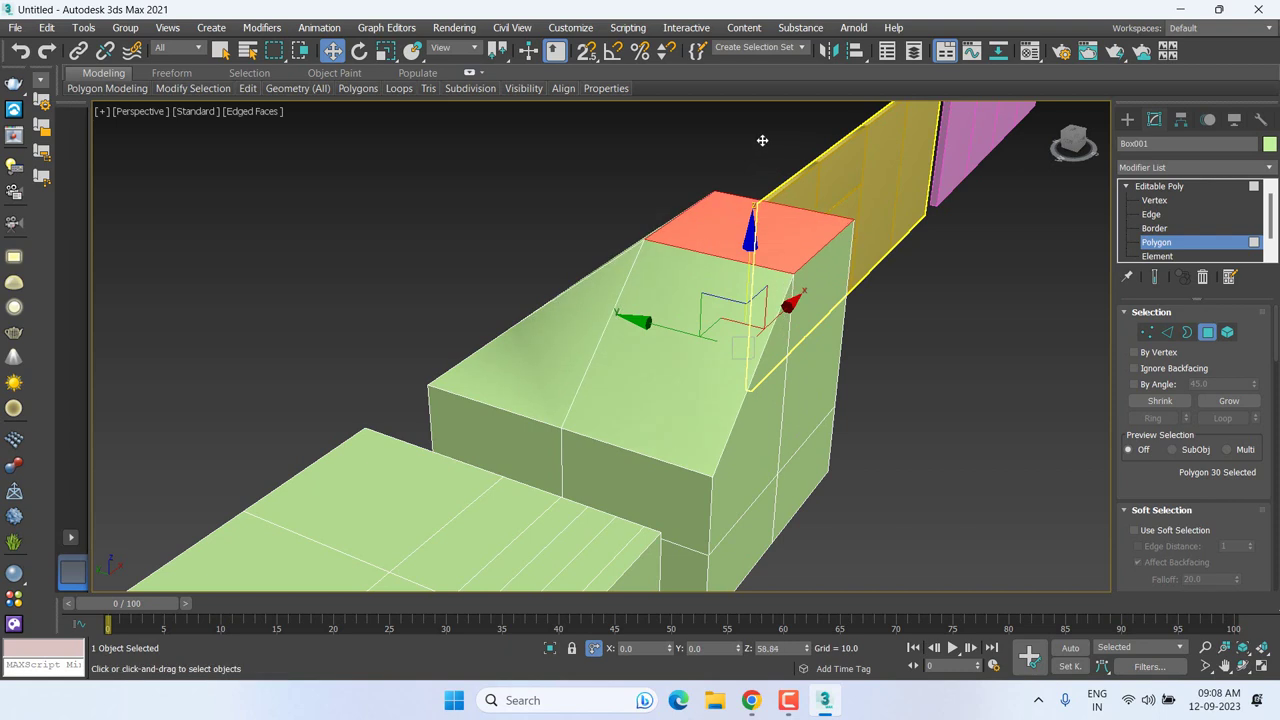
key("ctrl+z")
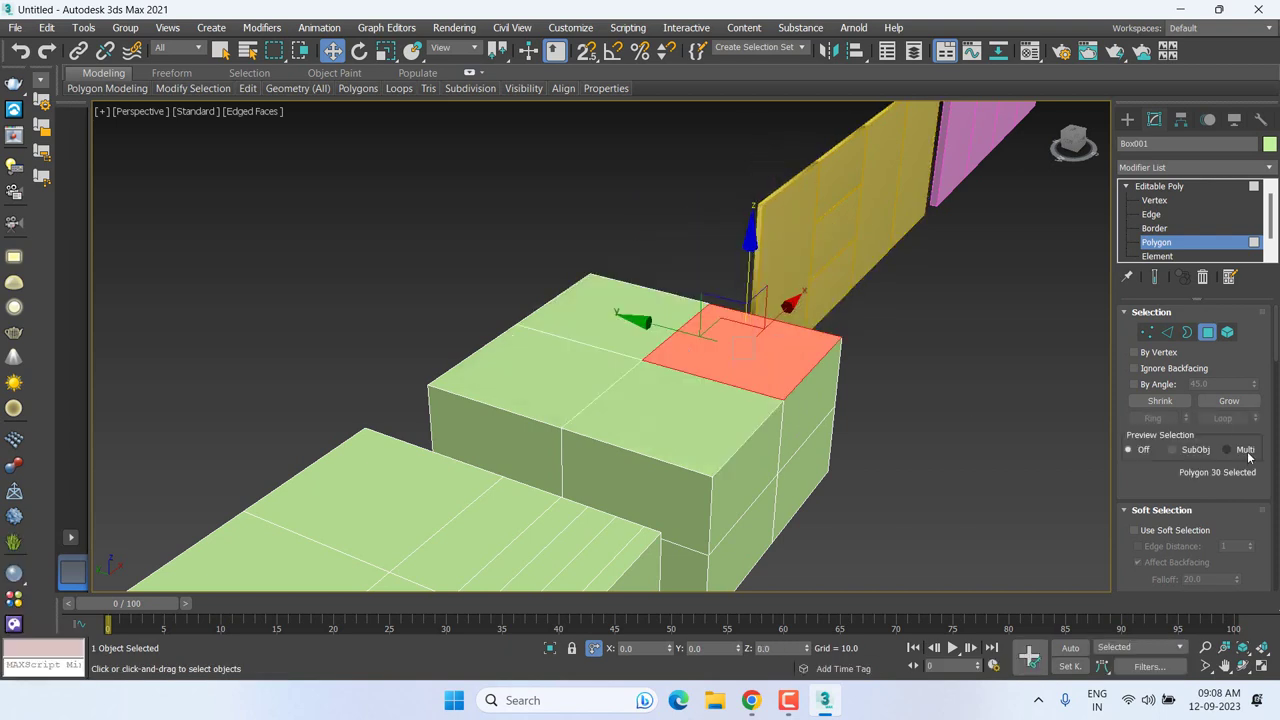
scroll(1150, 515, "down", 5)
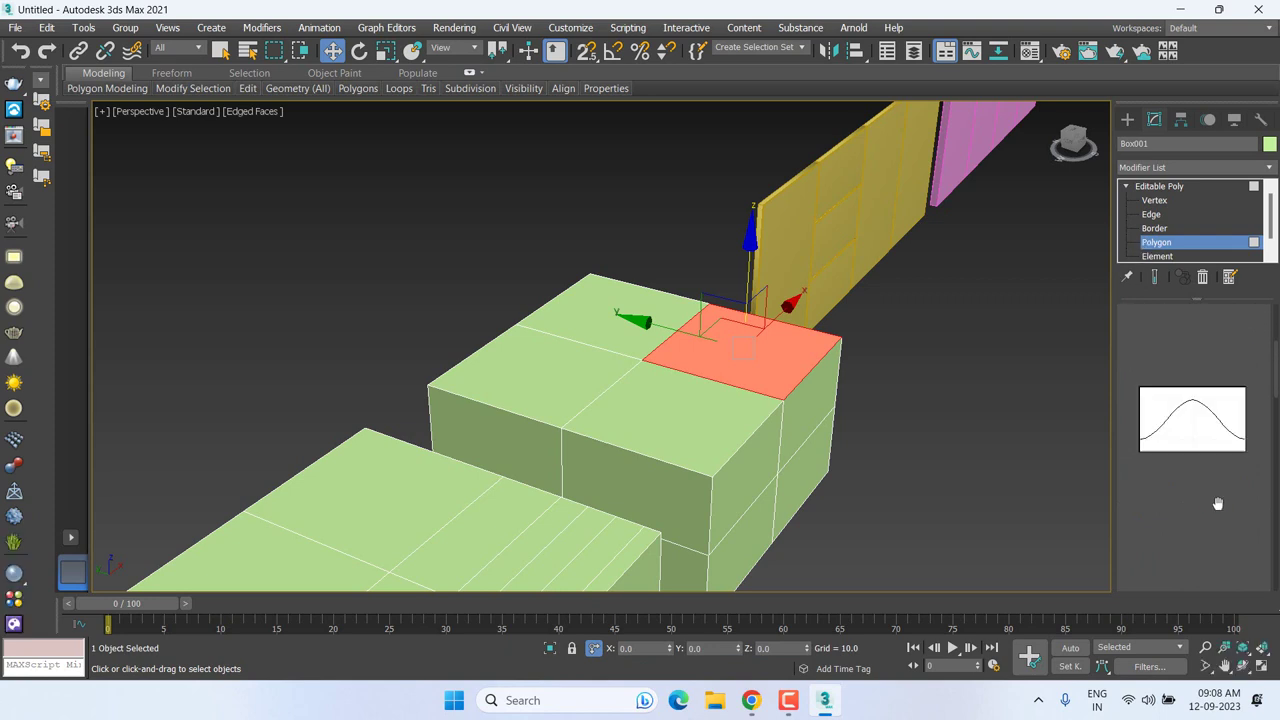
scroll(1165, 521, "down", 2)
scroll(1170, 518, "down", 2)
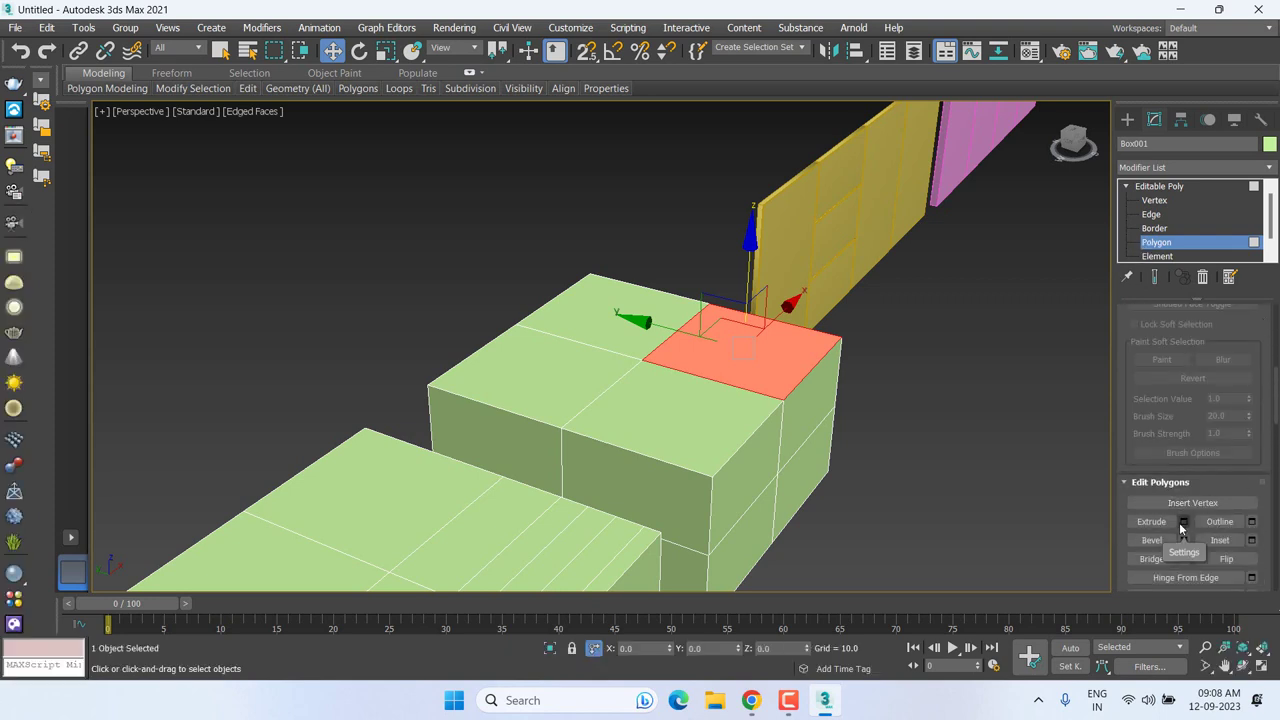
Step: Preview an Extrude on one top polygon, trying height 29, keeping Group, then 10
left_click(1182, 524)
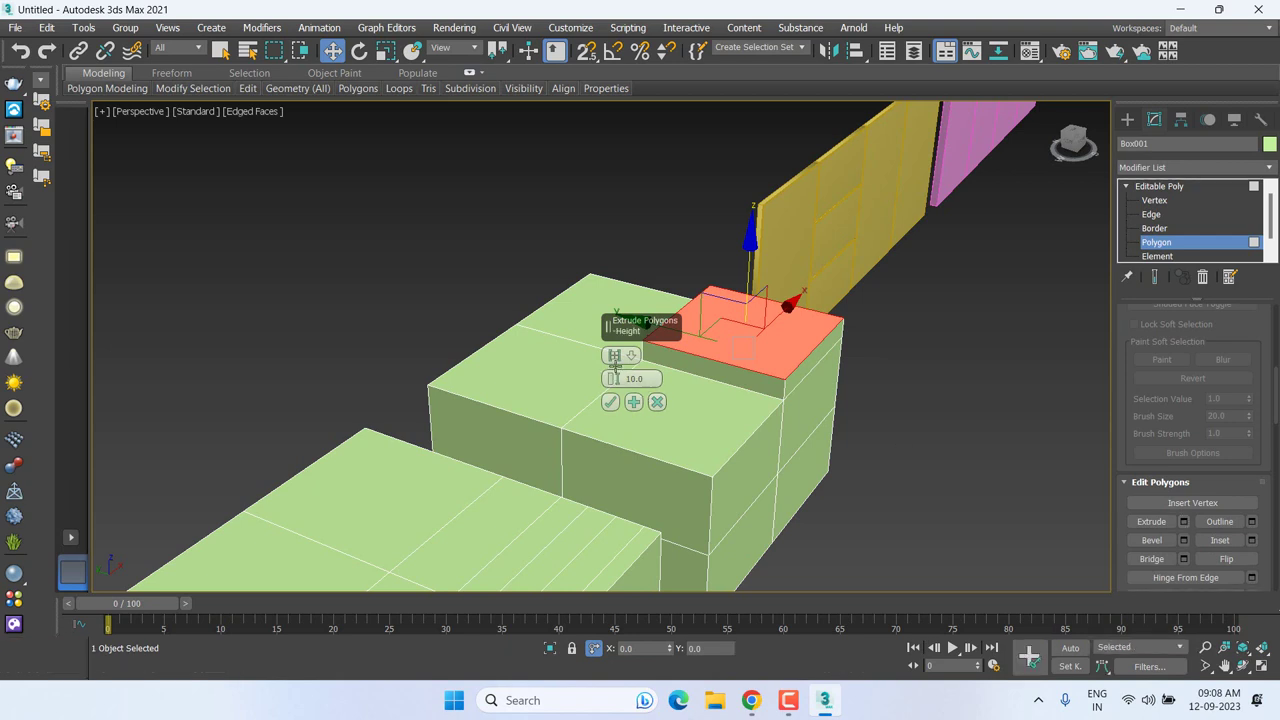
left_click_drag(614, 379, 622, 257)
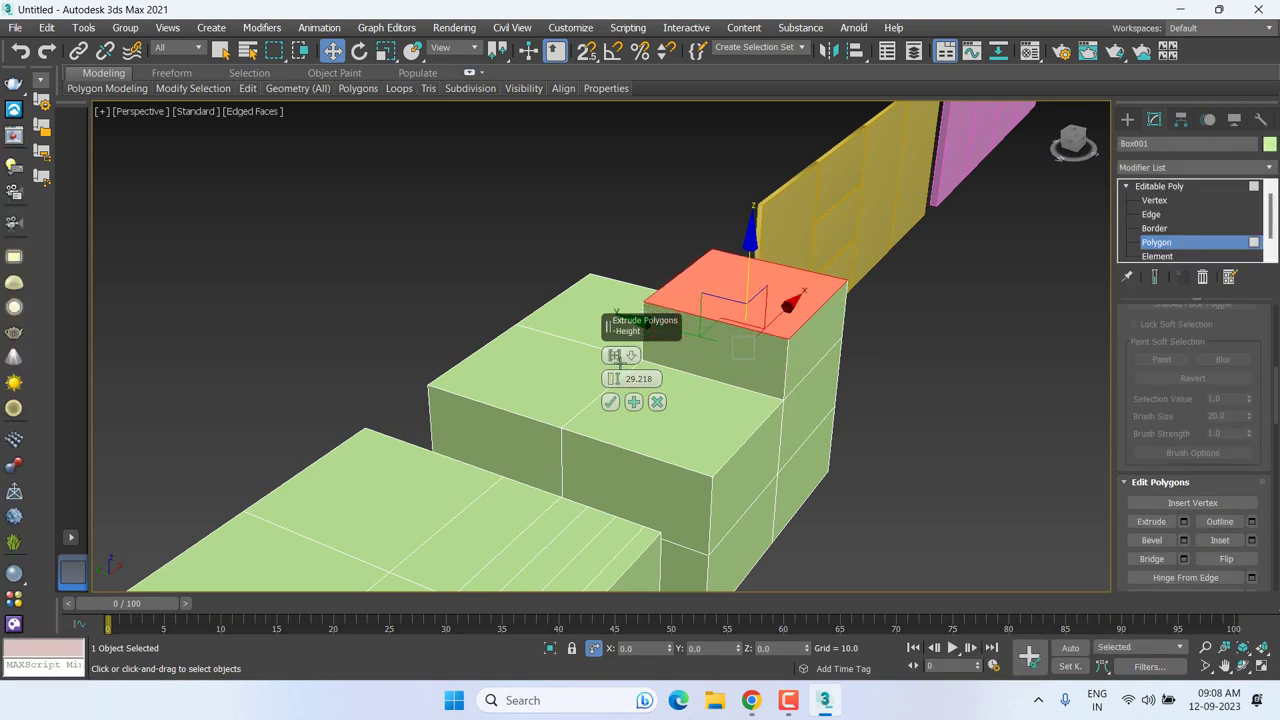
left_click(628, 357)
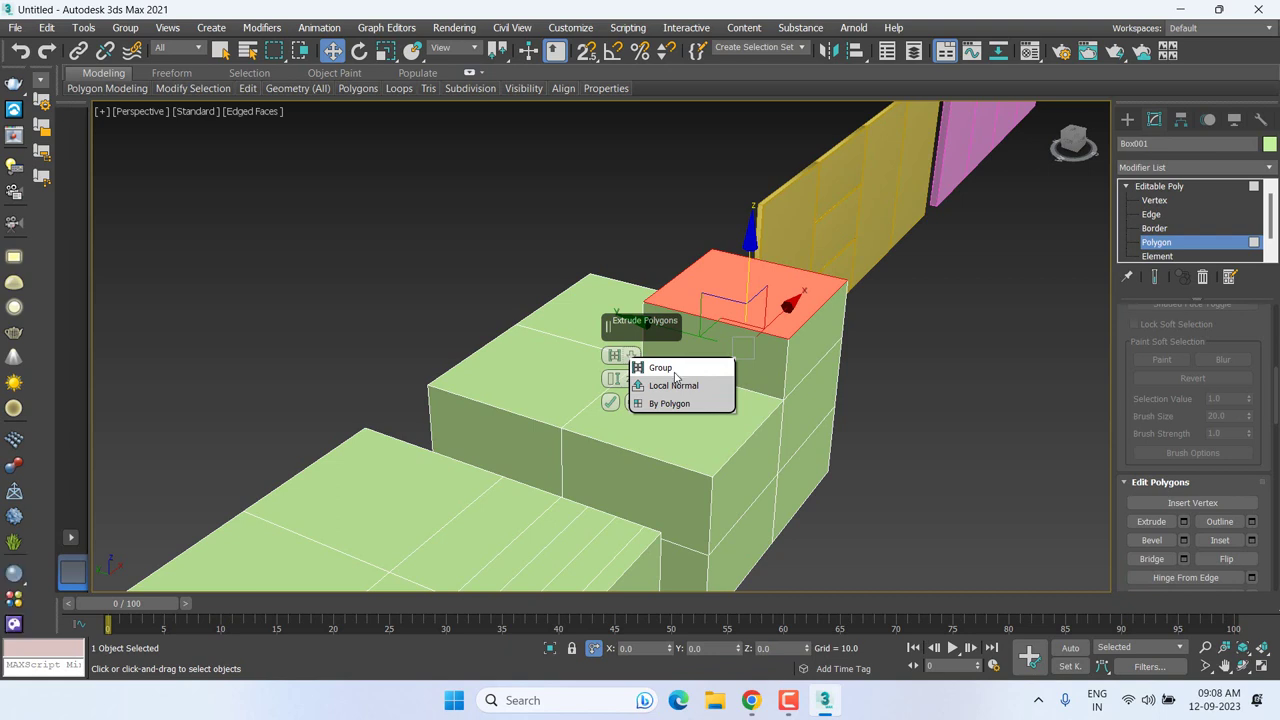
left_click(686, 420)
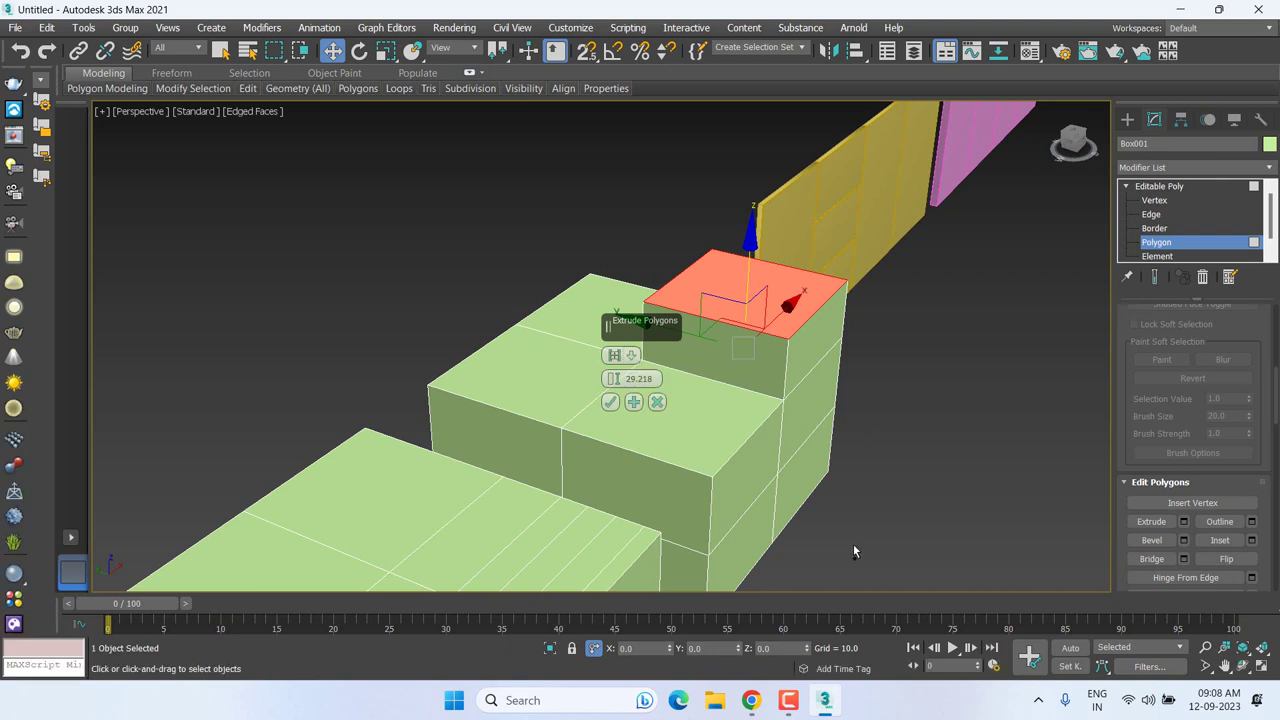
left_click_drag(613, 378, 589, 363)
Step: Select all four top polygons and set the extrusion to By Polygon at about 12 height
left_click(520, 530)
left_click(559, 342)
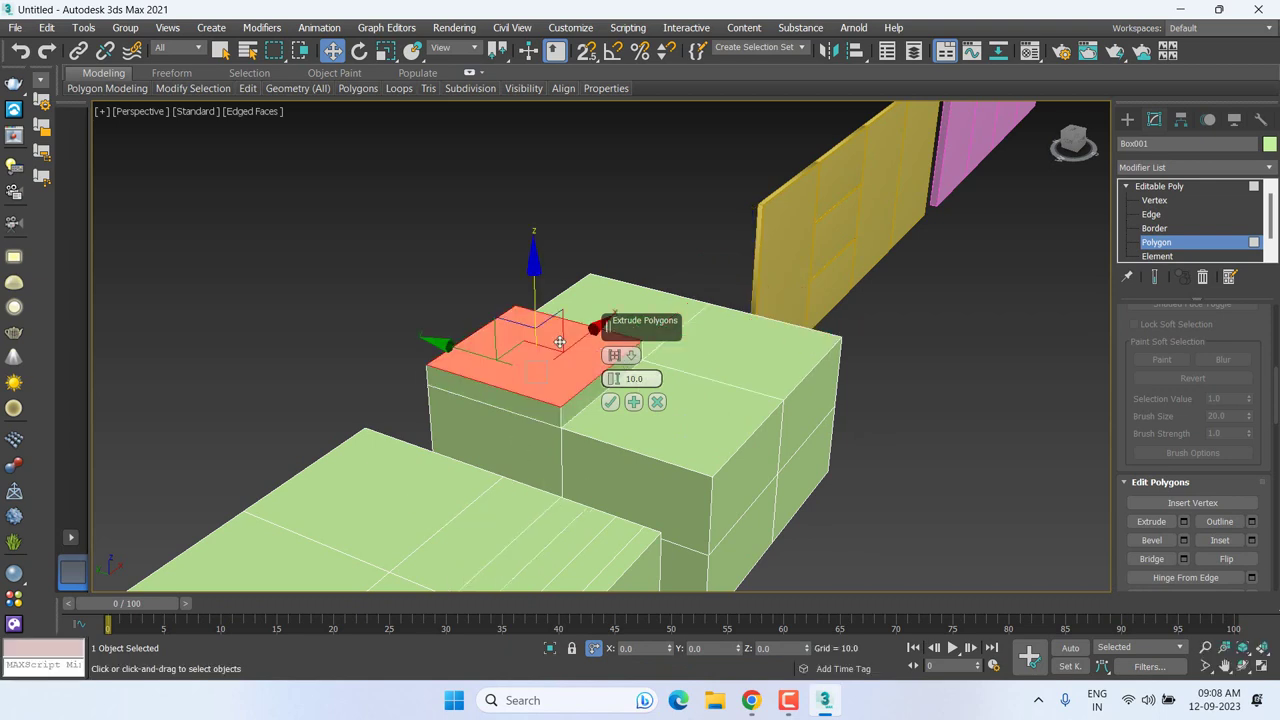
left_click(591, 313, "ctrl")
left_click(670, 348, "ctrl")
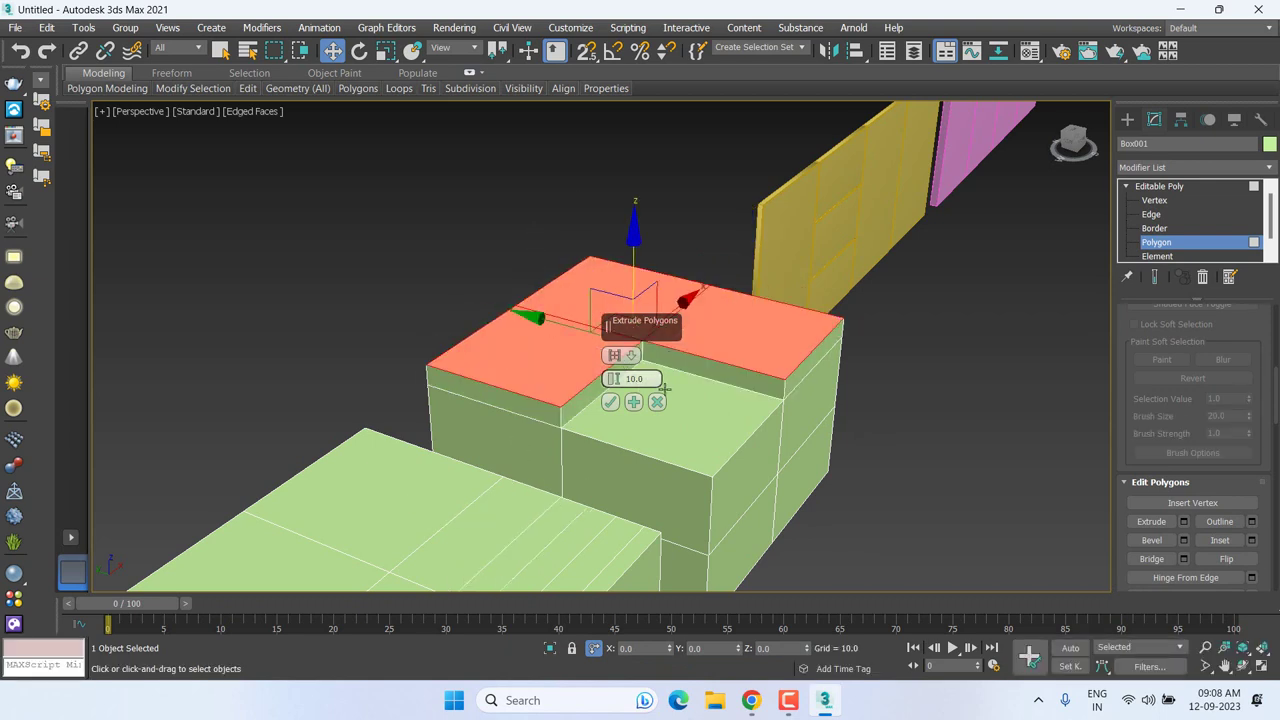
left_click(664, 390, "ctrl")
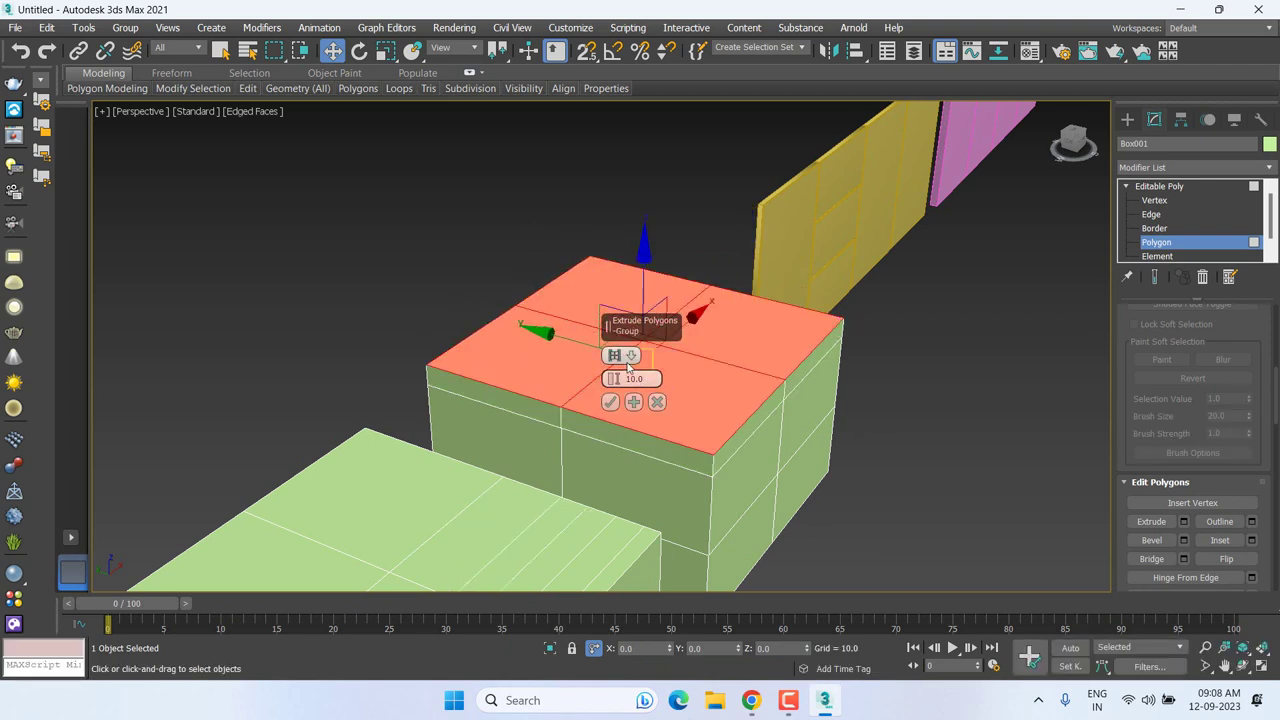
left_click(629, 357)
left_click(642, 382)
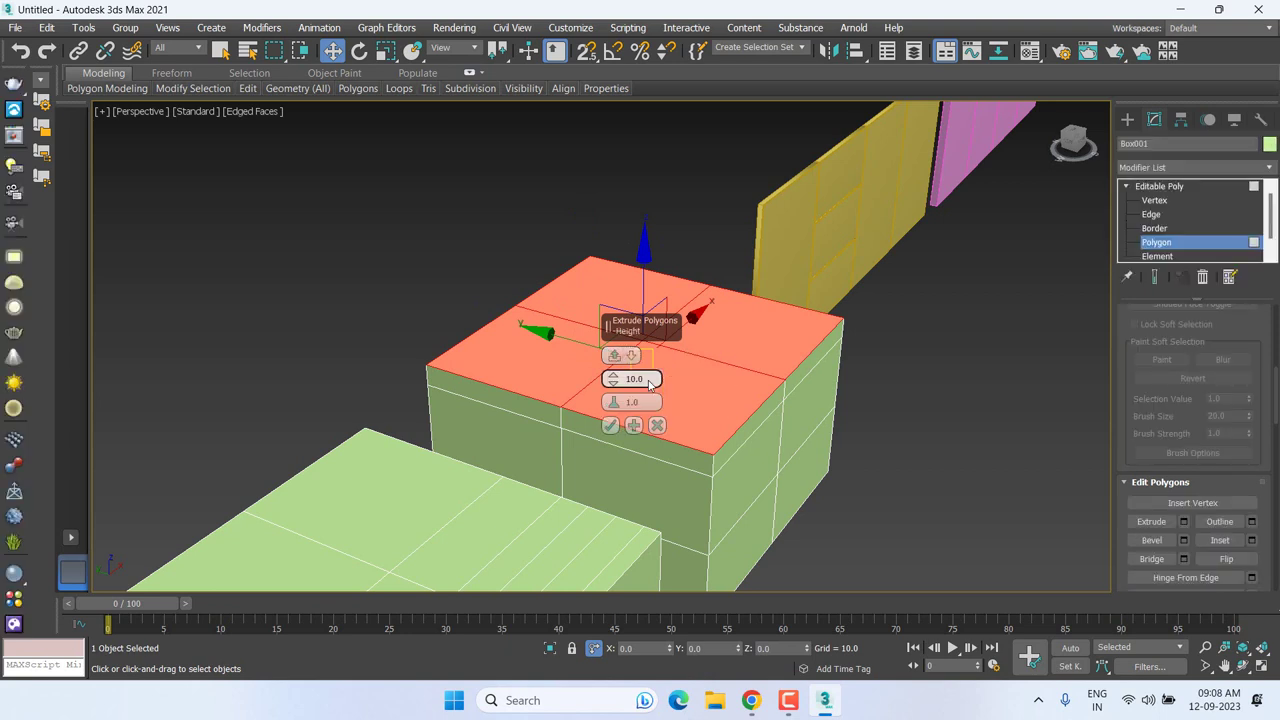
left_click(631, 356)
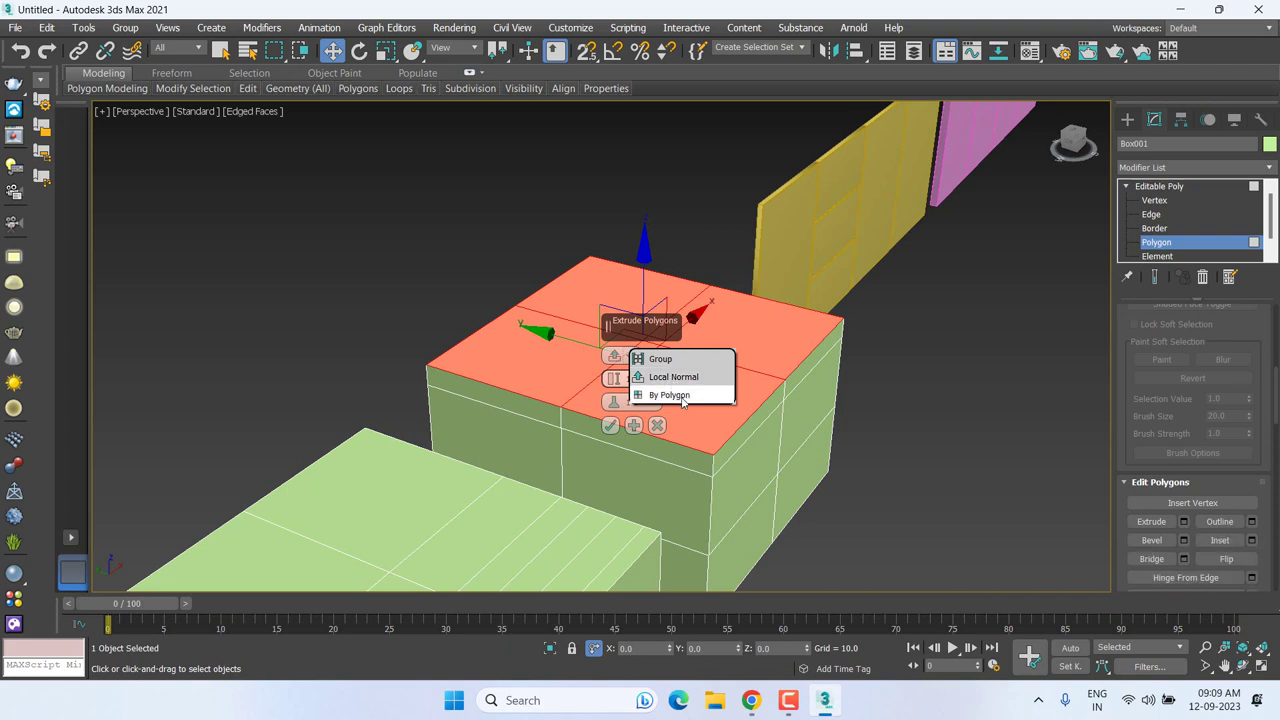
left_click(683, 396)
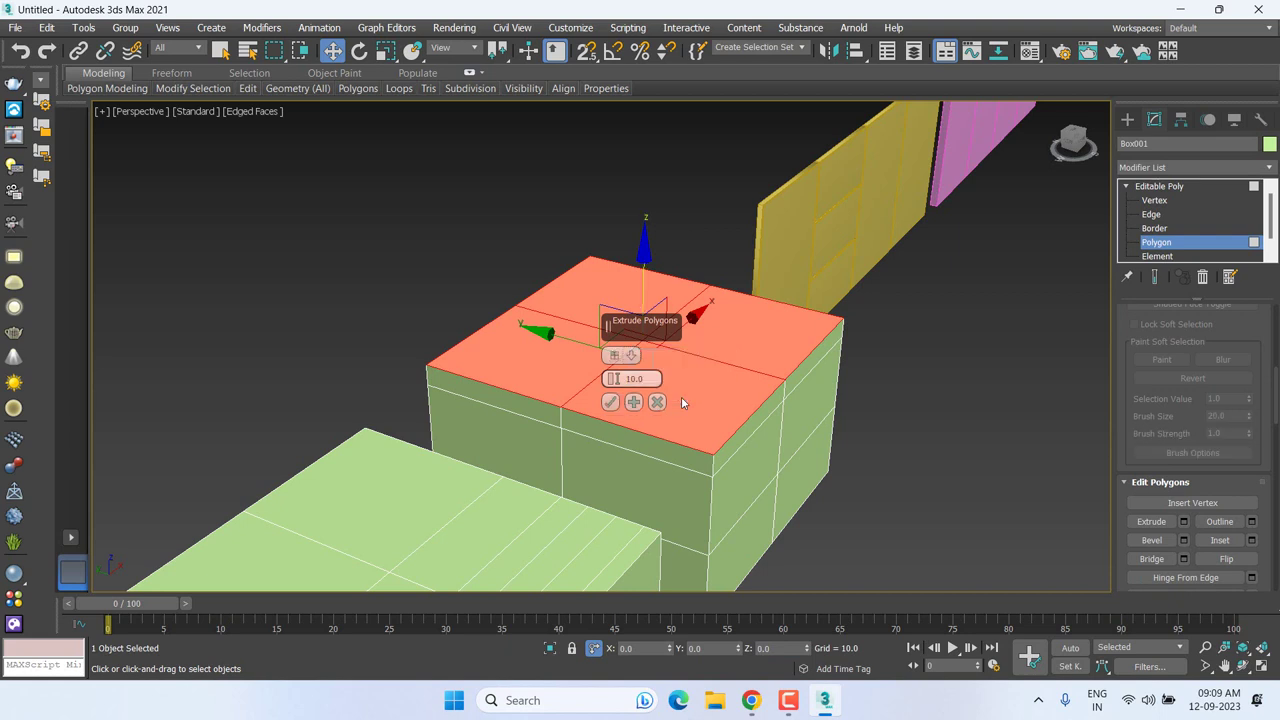
left_click_drag(617, 382, 614, 372)
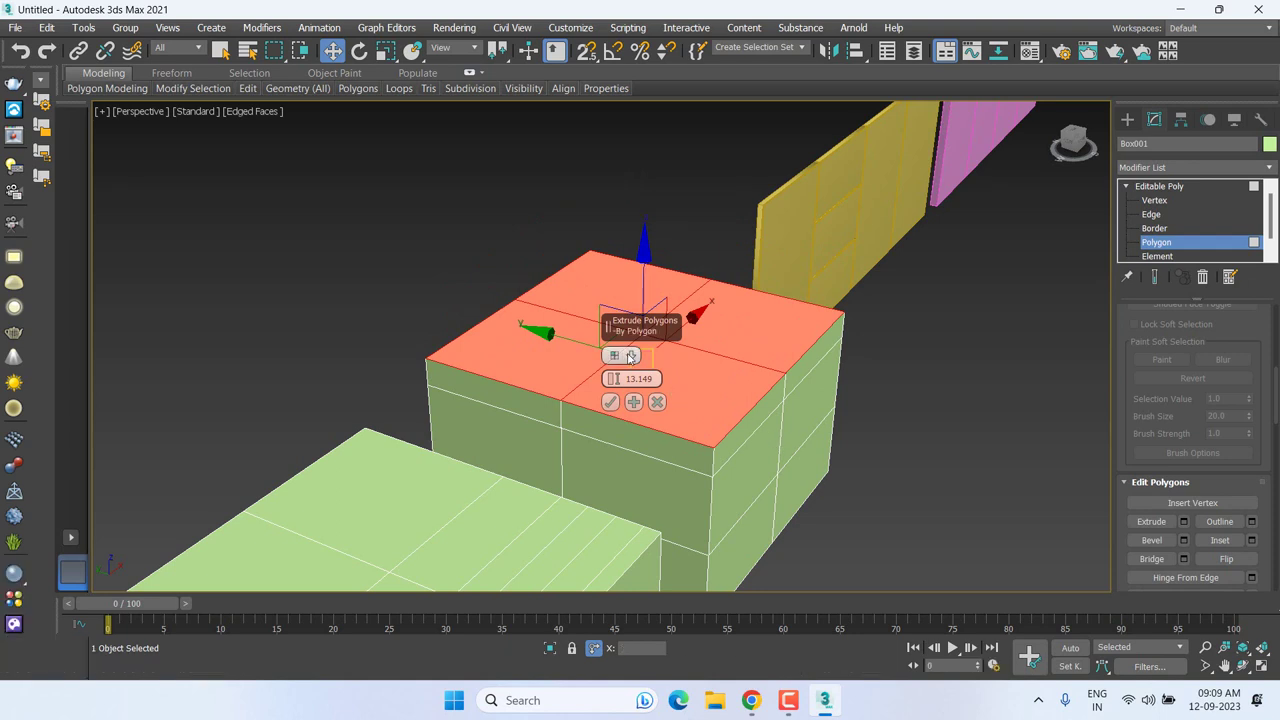
Step: Reselect the four top polygons, tilt them with Rotate (E), and commit the extrusion
left_click(857, 427)
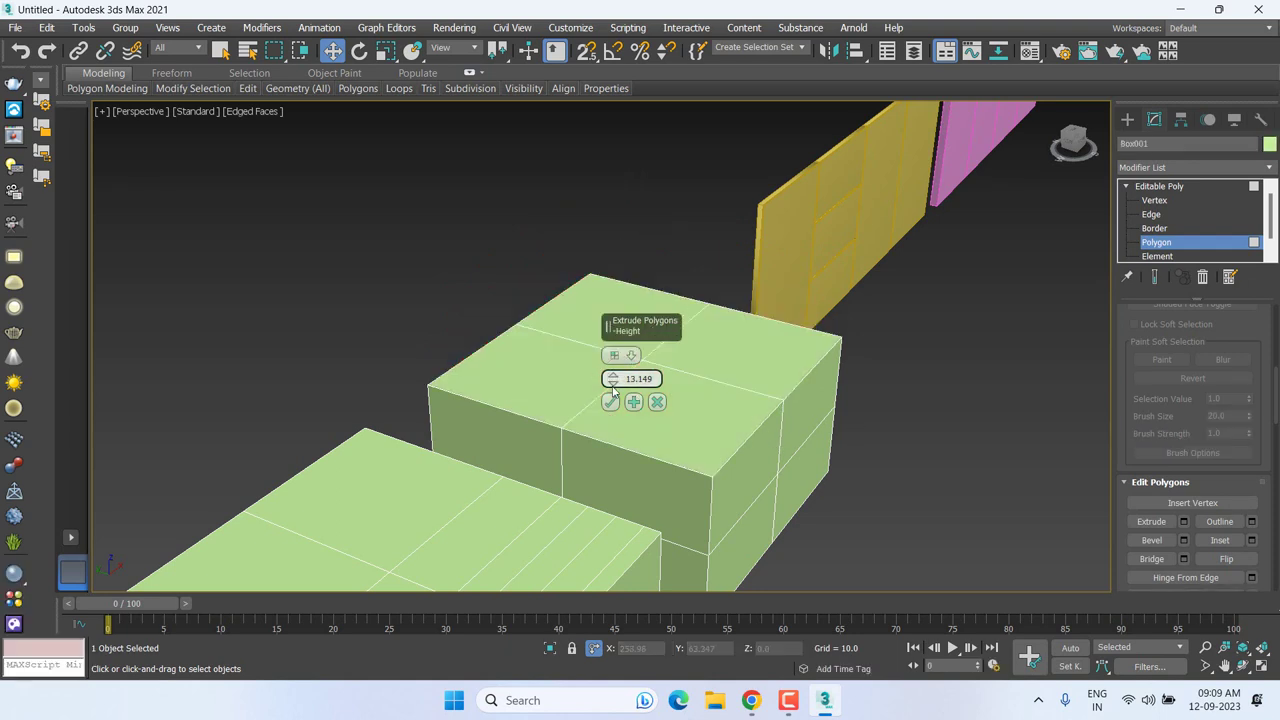
left_click(562, 384)
left_click(732, 366, "ctrl")
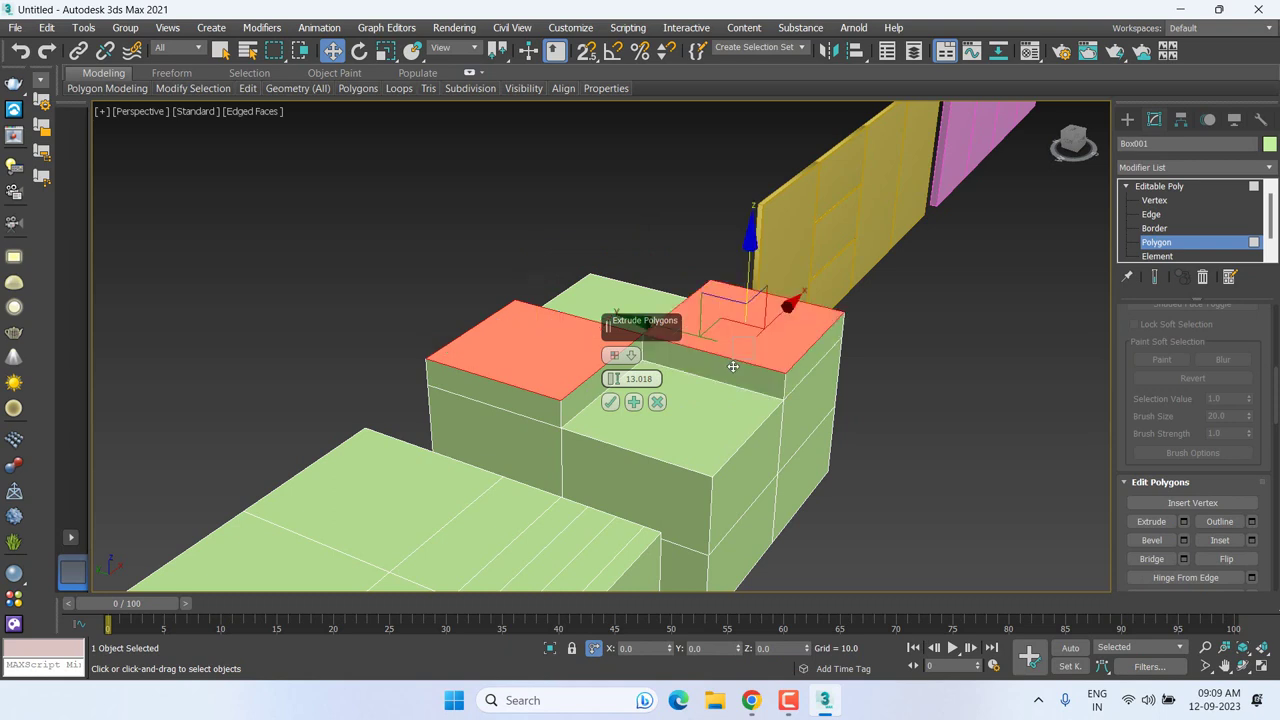
left_click(734, 404, "ctrl")
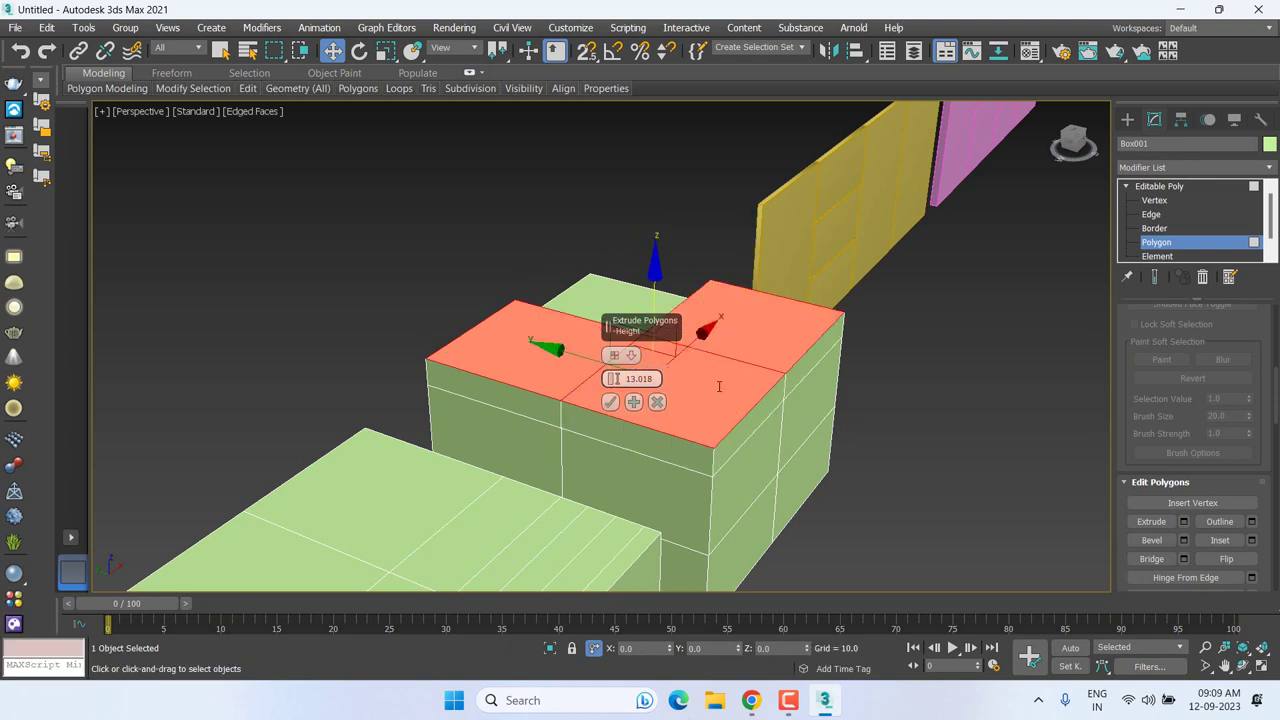
left_click(631, 357)
scroll(858, 427, "down", 4)
scroll(729, 409, "up", 4)
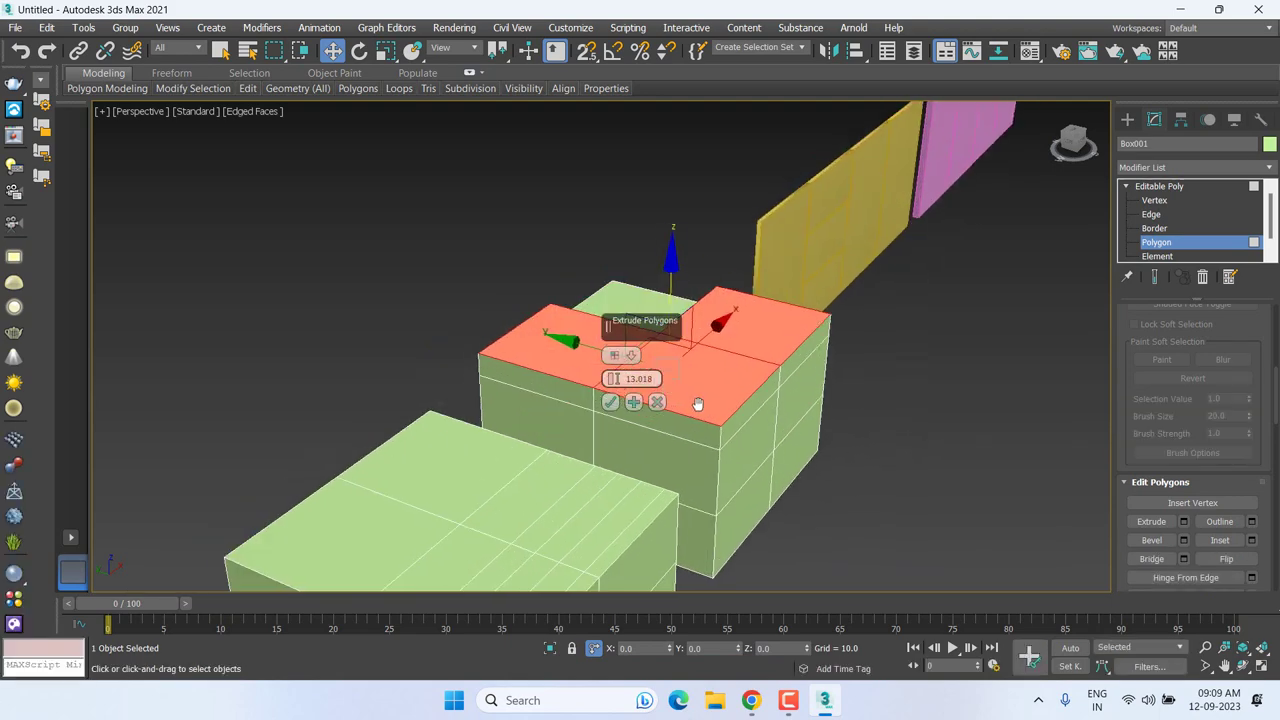
key("e")
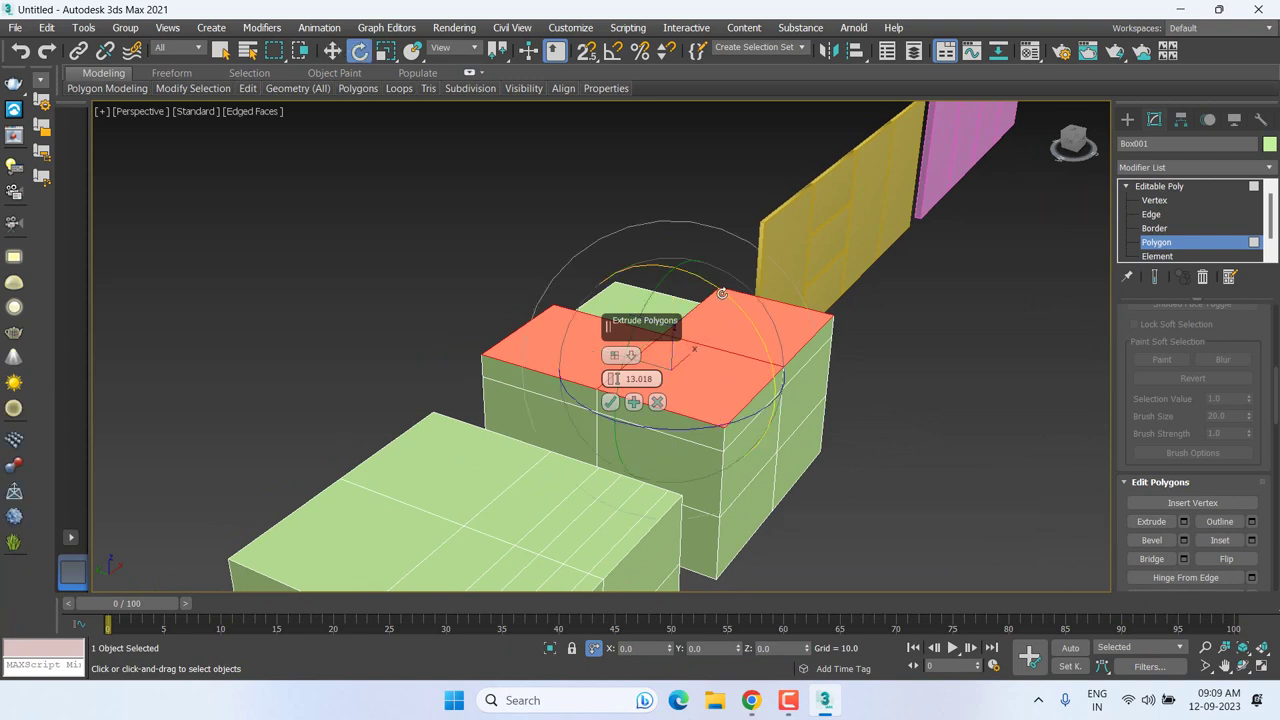
left_click_drag(722, 293, 745, 315)
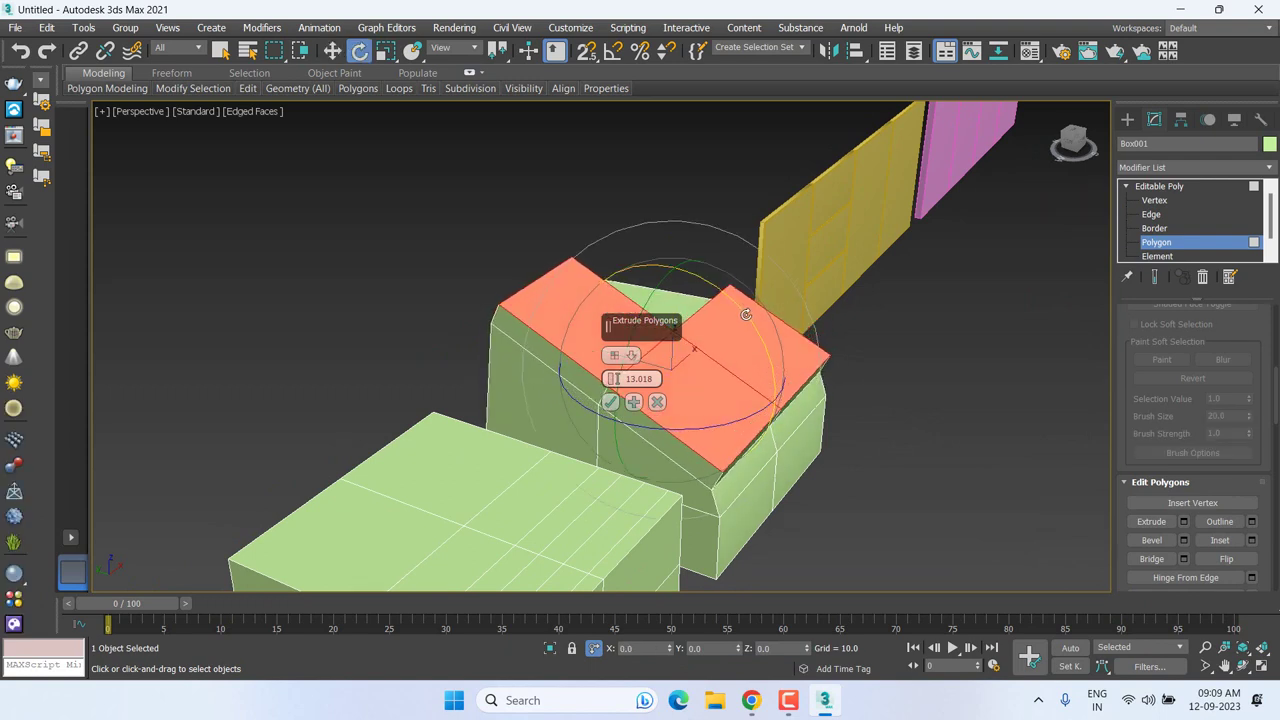
left_click(610, 401)
Step: Extrude the tilted faces along Local Normal to about 78 units and commit
left_click(1184, 522)
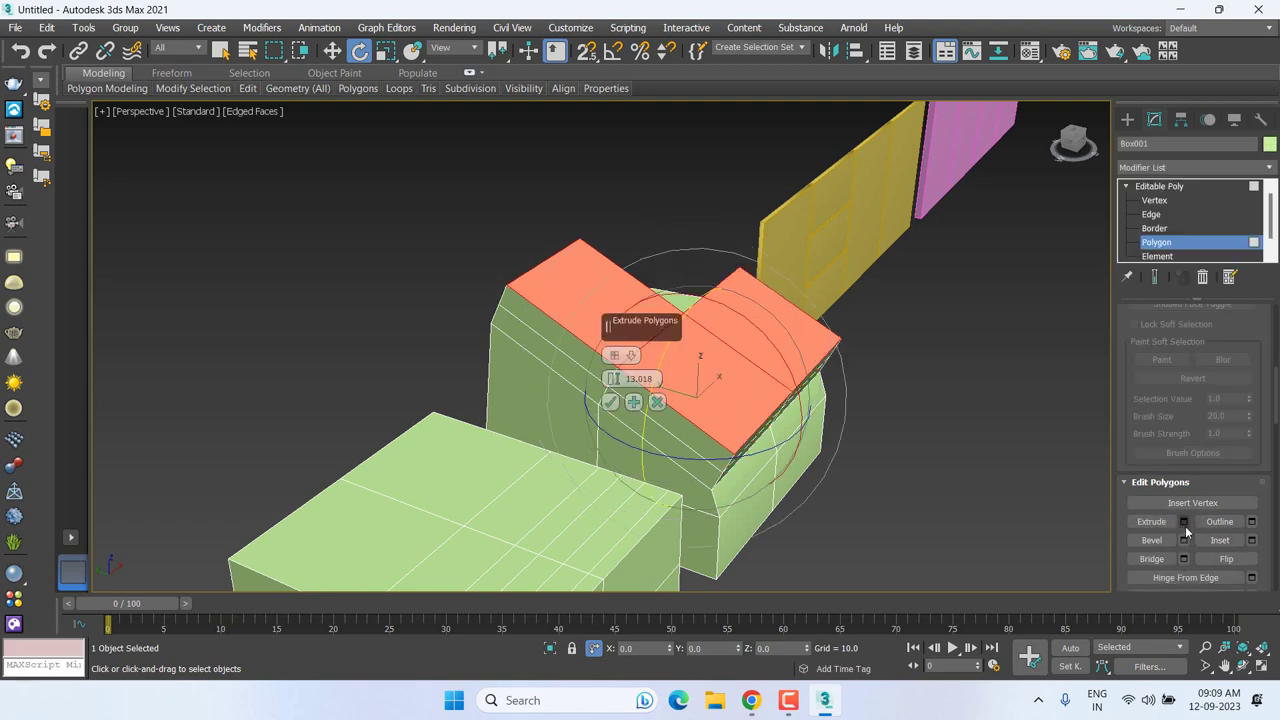
left_click(630, 355)
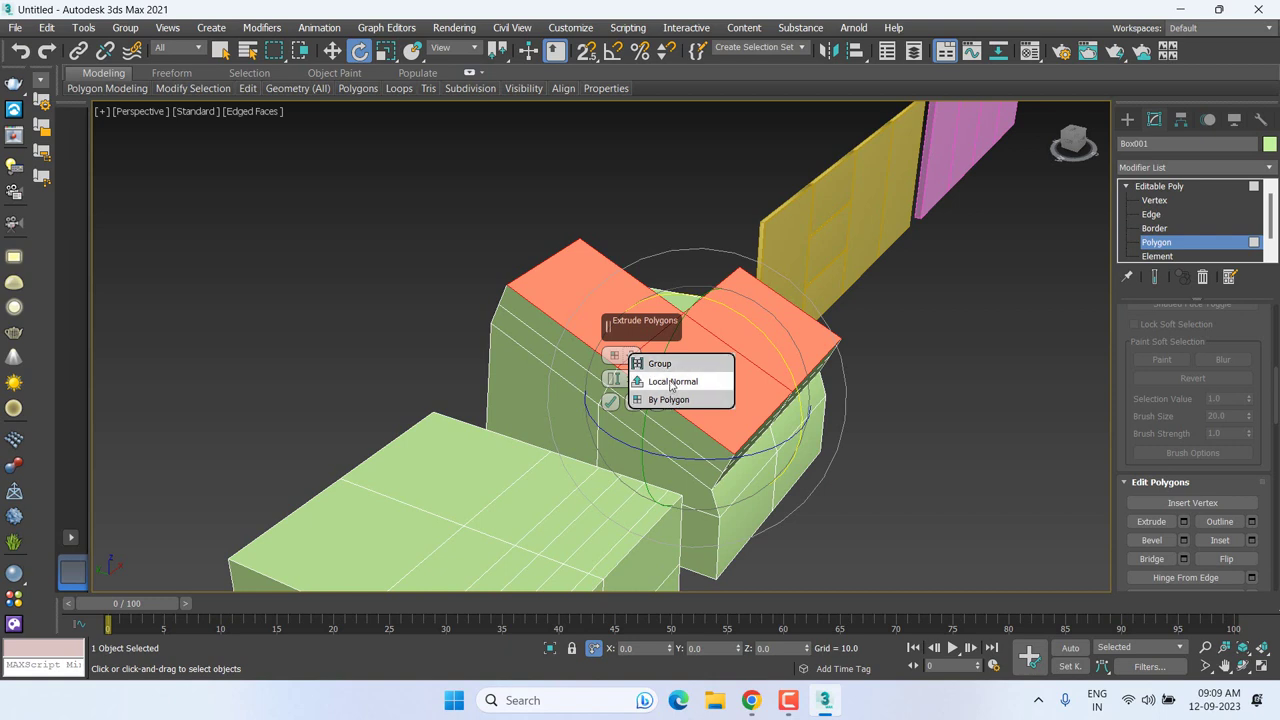
left_click(670, 382)
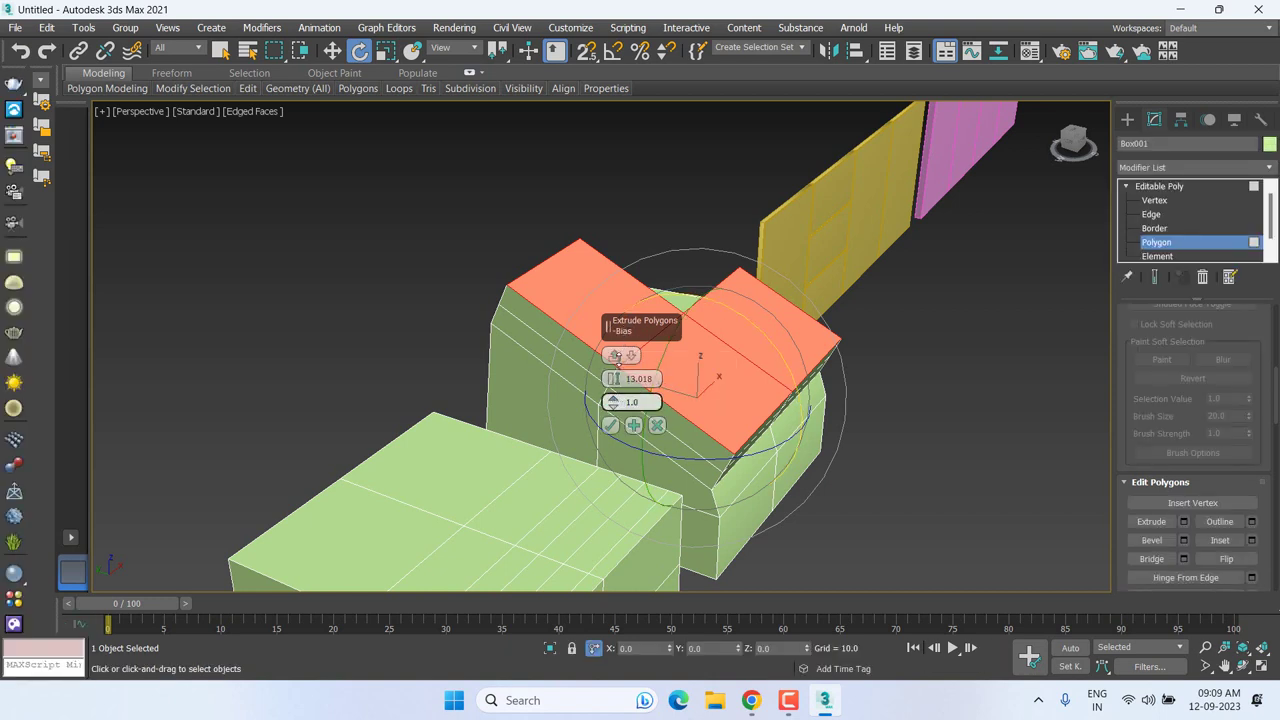
left_click_drag(614, 379, 690, 45)
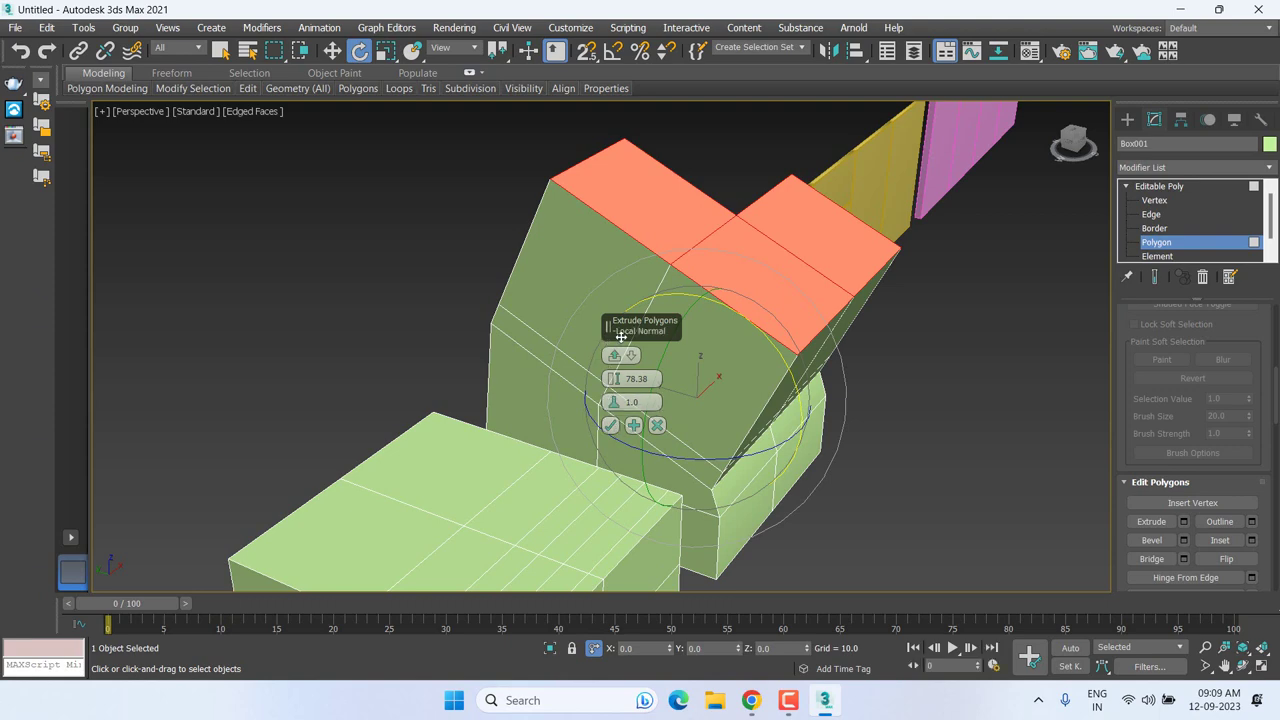
left_click(612, 427)
Step: Switch back to Move, orbit to view the tall block, and start another extrusion
key("w")
mouse_move(630, 425)
middle_mouse_down("alt")
mouse_move(743, 414)
mouse_move(774, 372)
middle_mouse_up("alt")
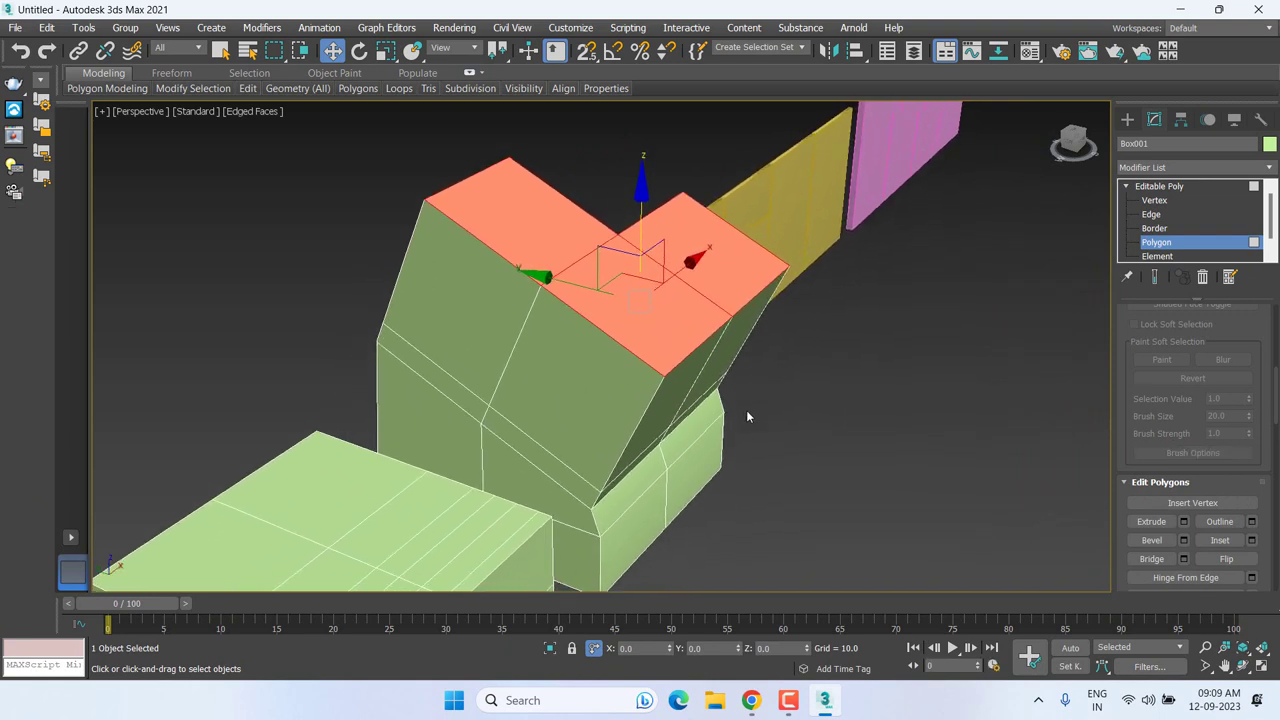
left_click(1183, 521)
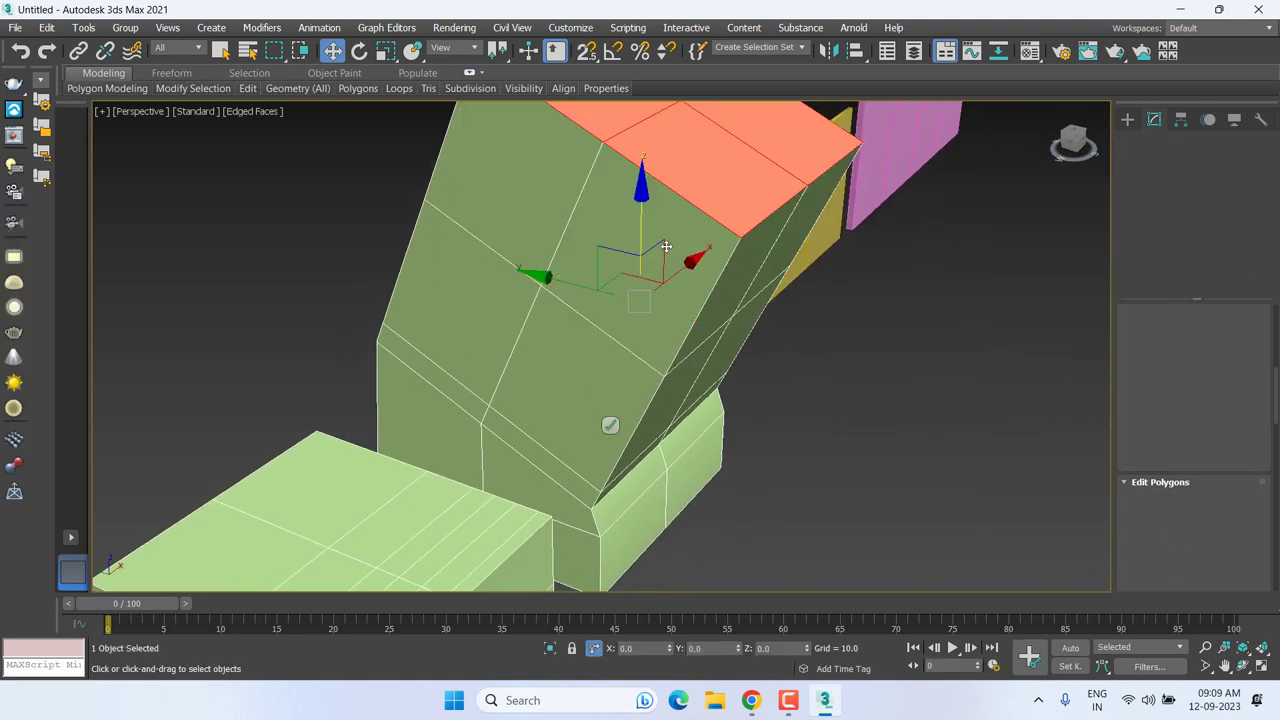
left_click(632, 357)
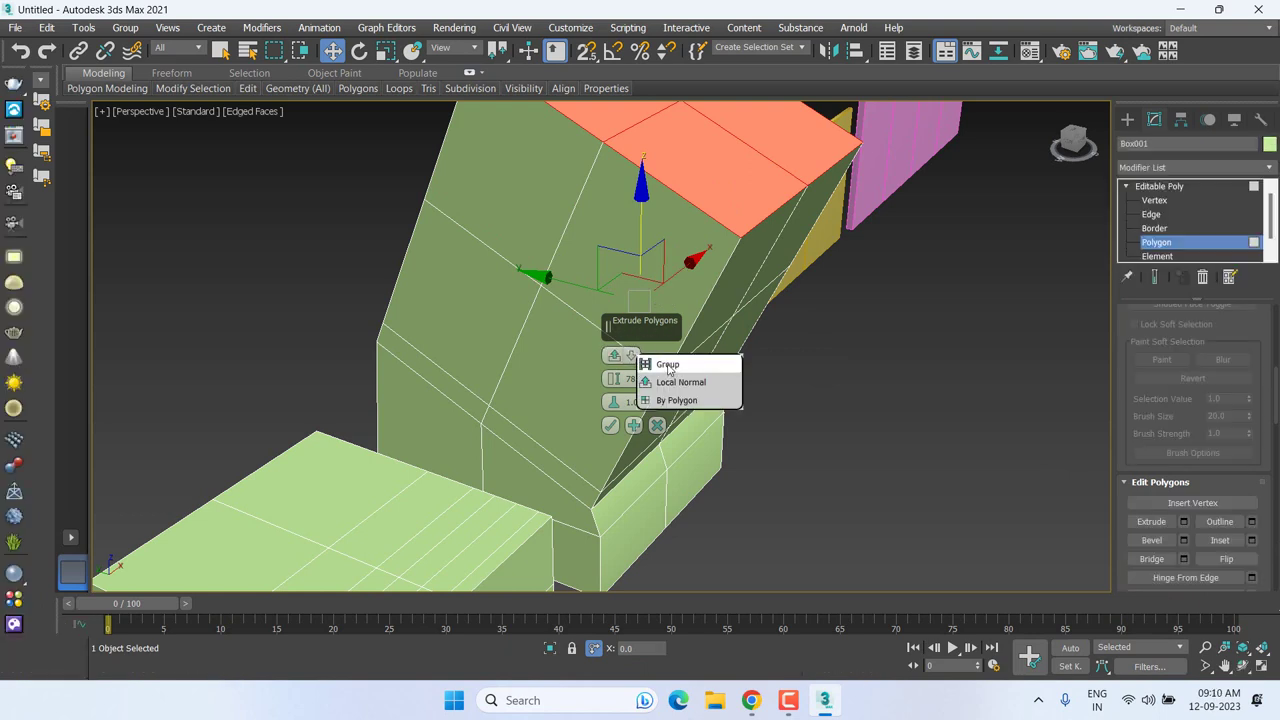
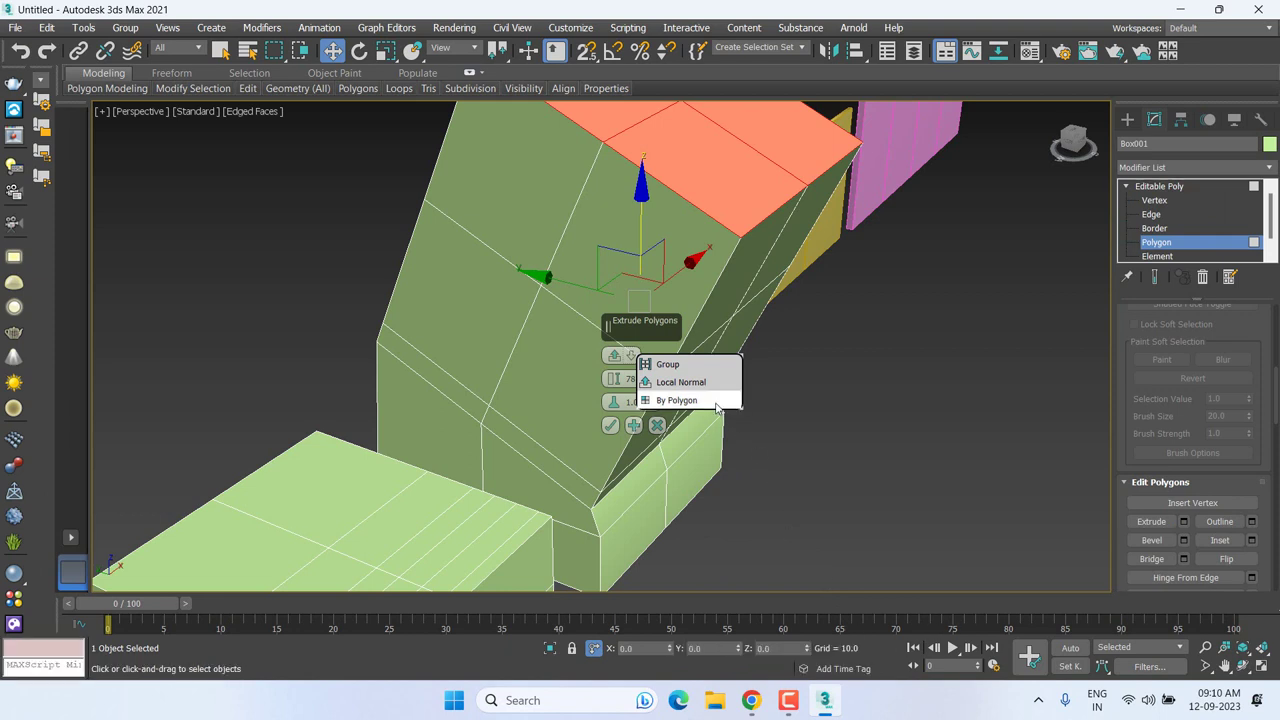
Step: Extrude the back box's top faces as a Group, inspect the long bent arm, then undo it
left_click(684, 365)
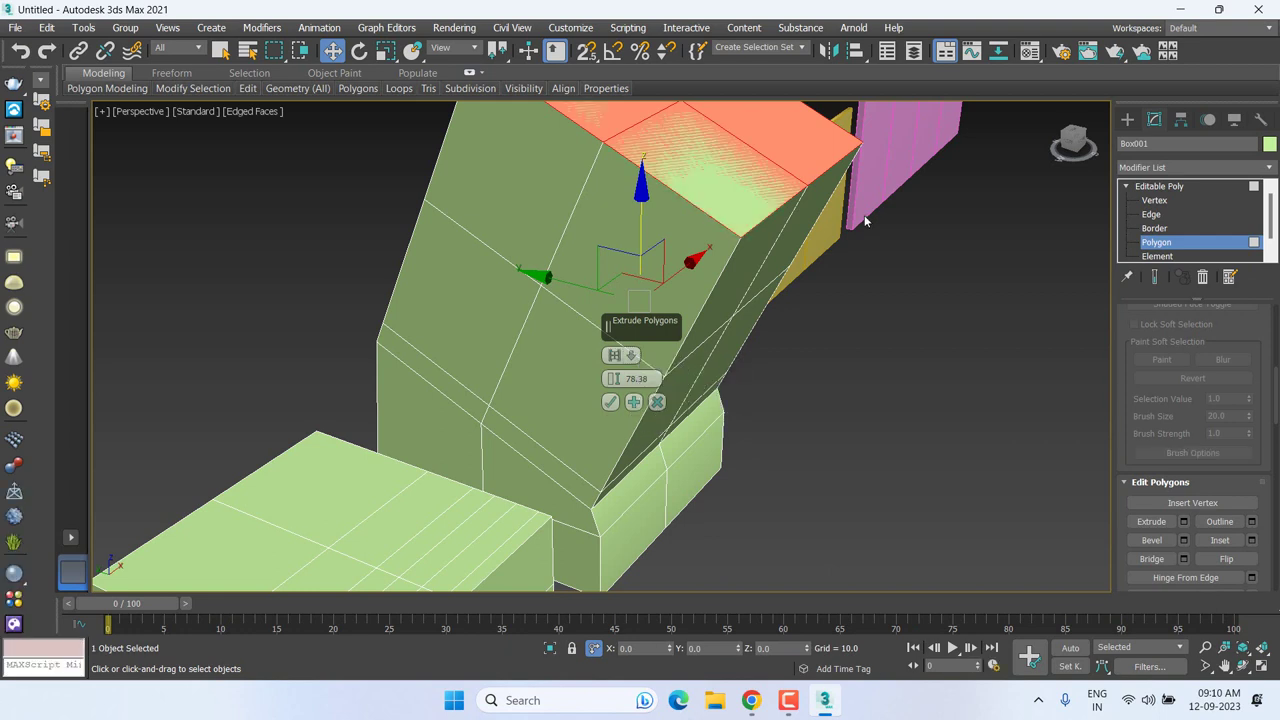
scroll(866, 220, "down", 3)
scroll(781, 289, "down", 1)
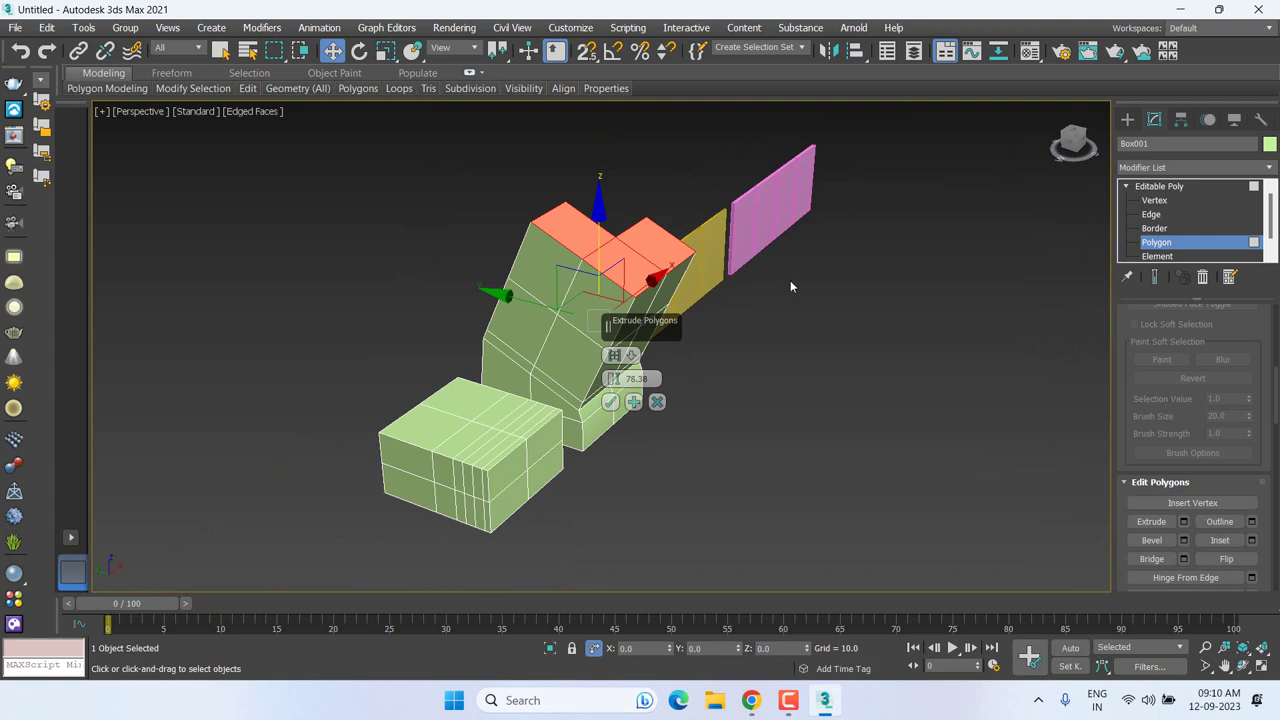
middle_click_drag(727, 302, 779, 293, "alt")
left_click(610, 402)
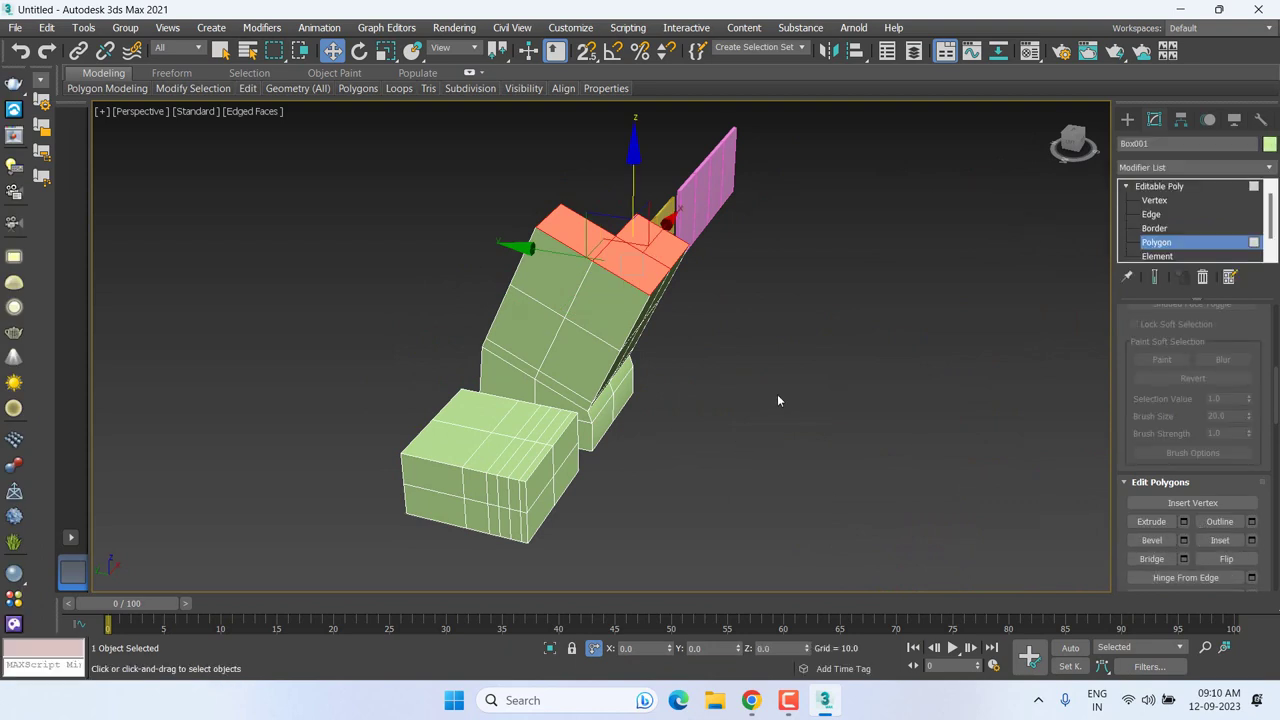
scroll(777, 394, "up", 3)
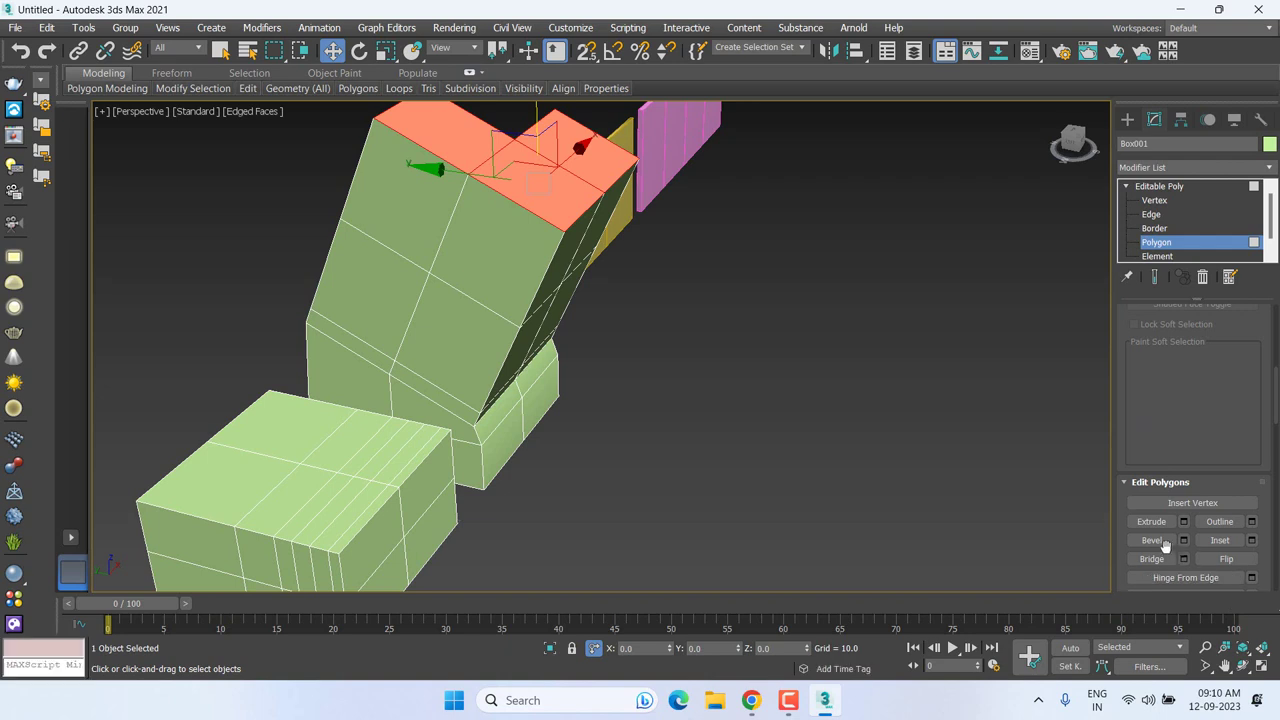
middle_click_drag(677, 496, 863, 458)
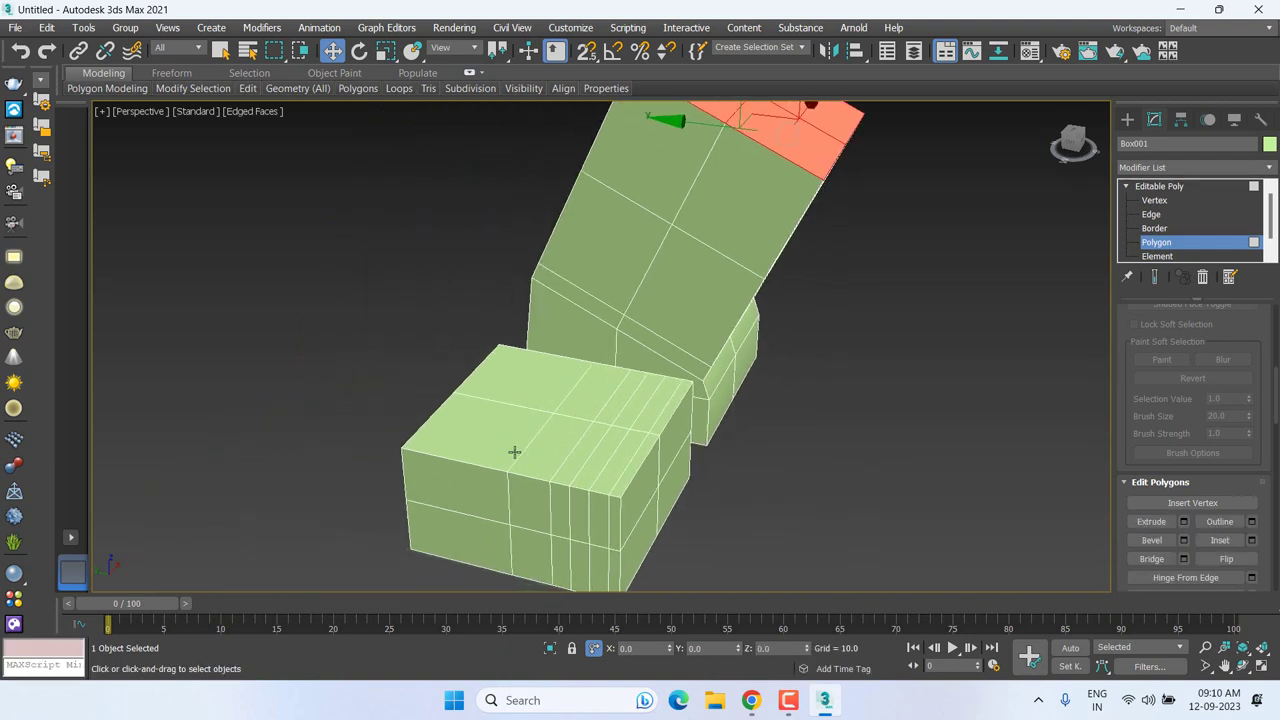
key("ctrl+z")
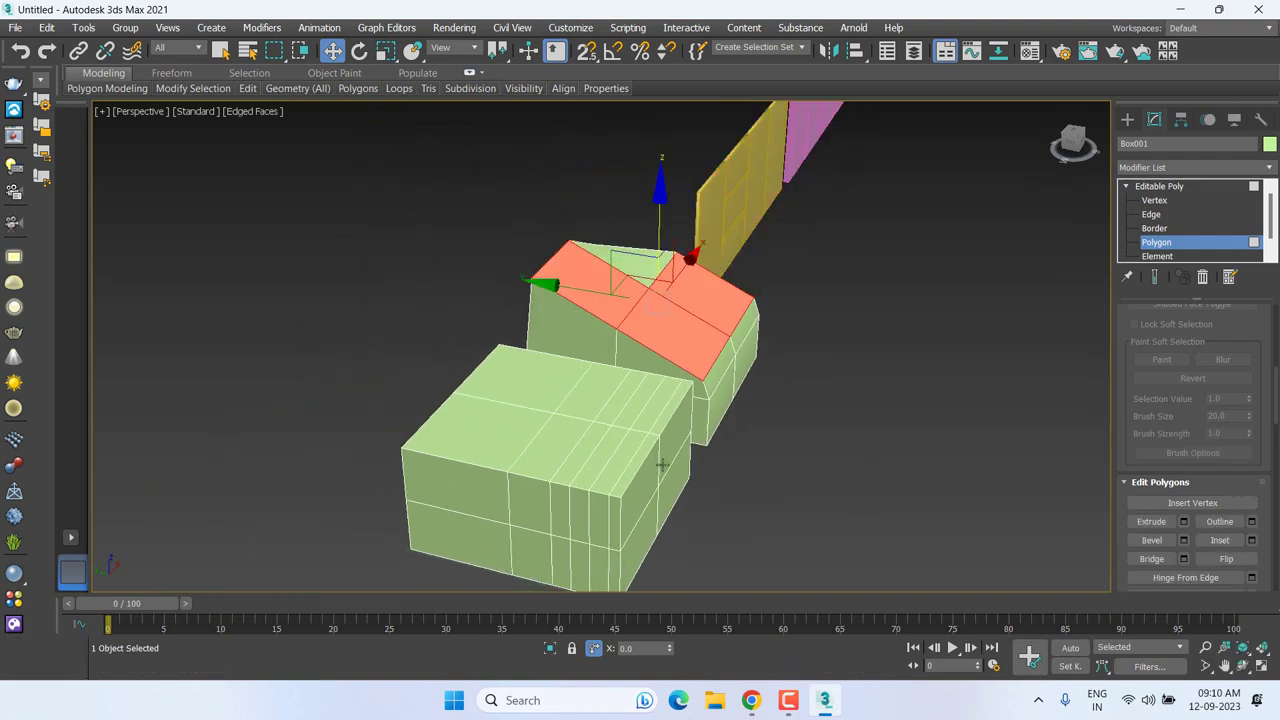
Step: Undo back to the flat top and inset the top-right face by 5.343
key("ctrl+z")
left_click(813, 453)
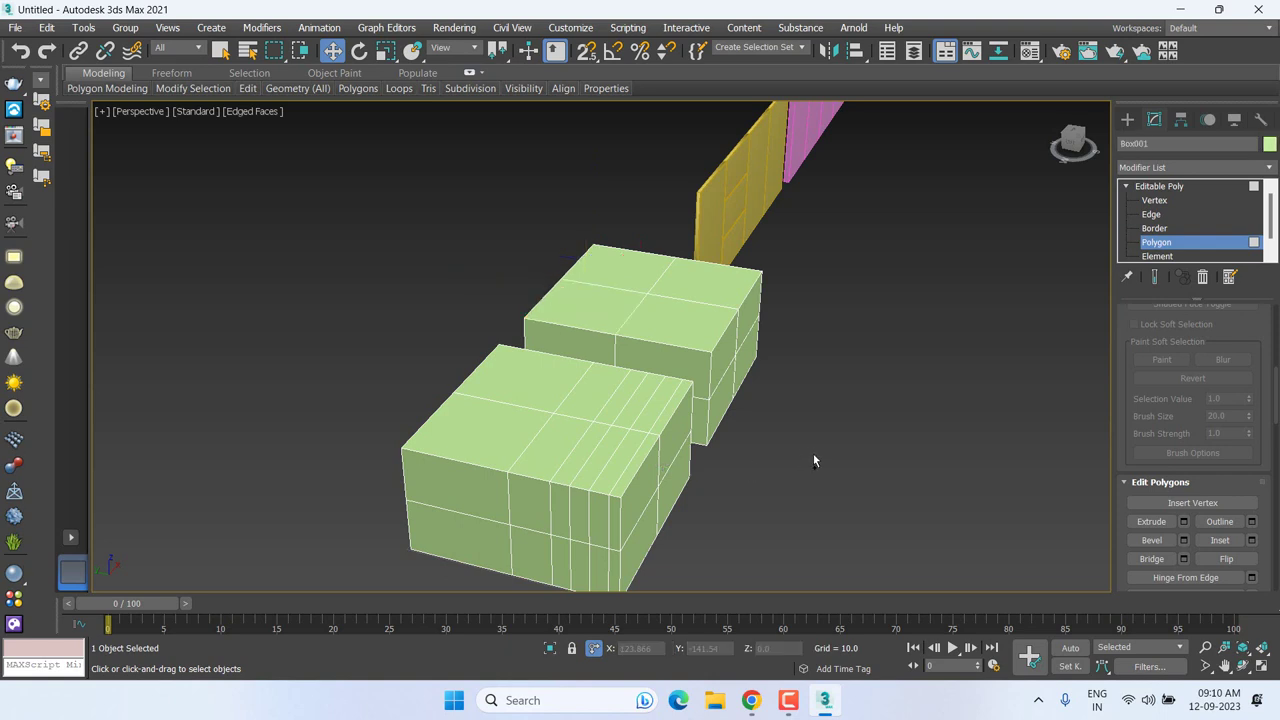
left_click(668, 330)
scroll(670, 329, "up", 4)
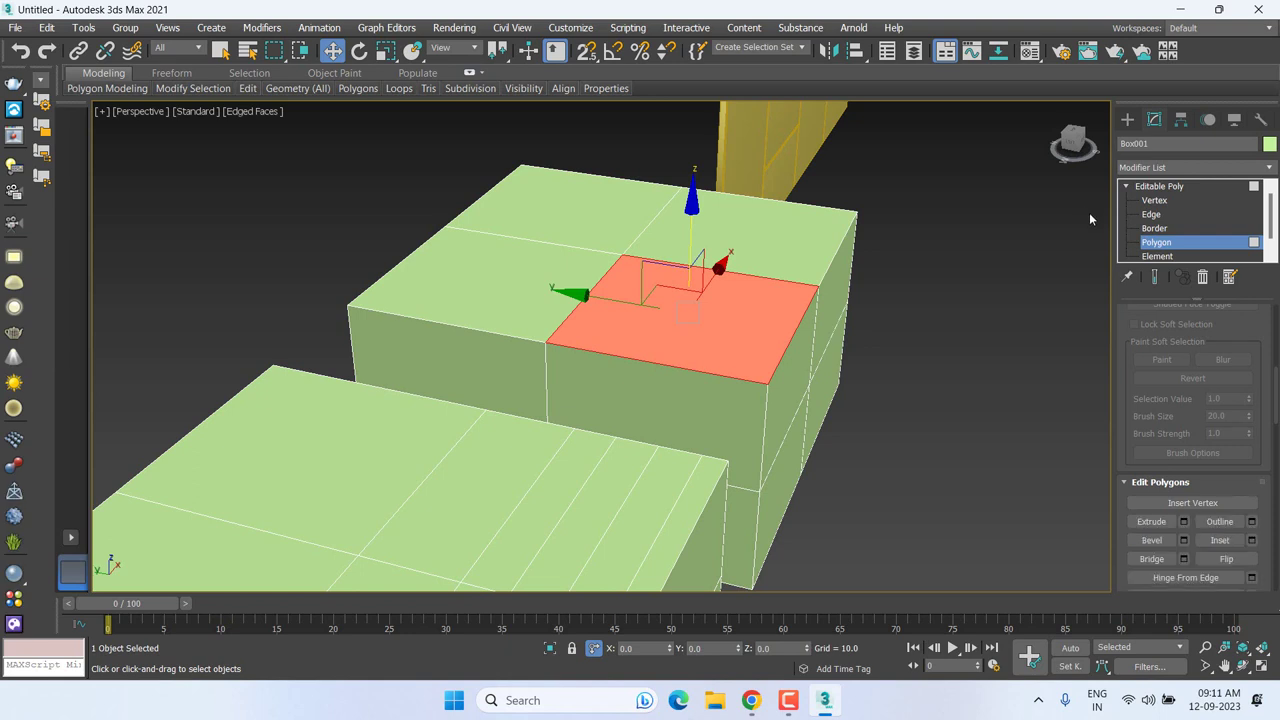
left_click(1251, 540)
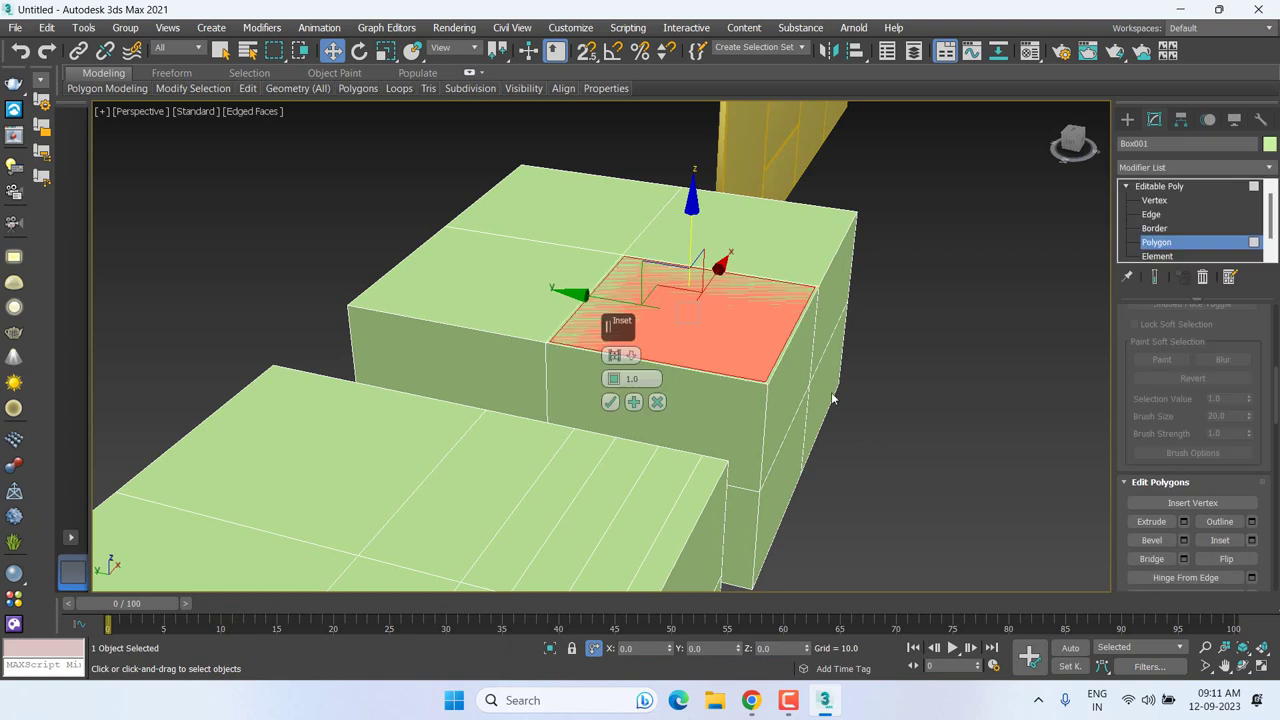
scroll(615, 362, "up", 3)
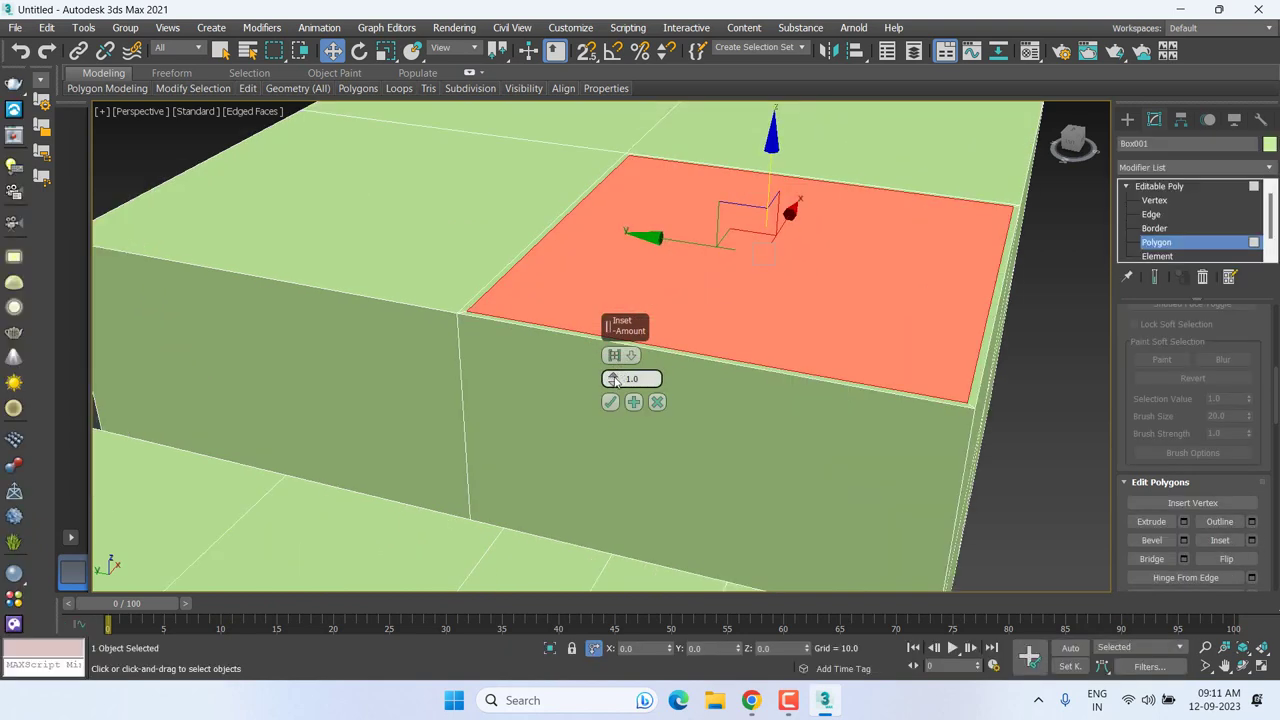
mouse_move(615, 380)
left_mouse_down()
mouse_move(613, 322)
mouse_move(803, 458)
left_mouse_up()
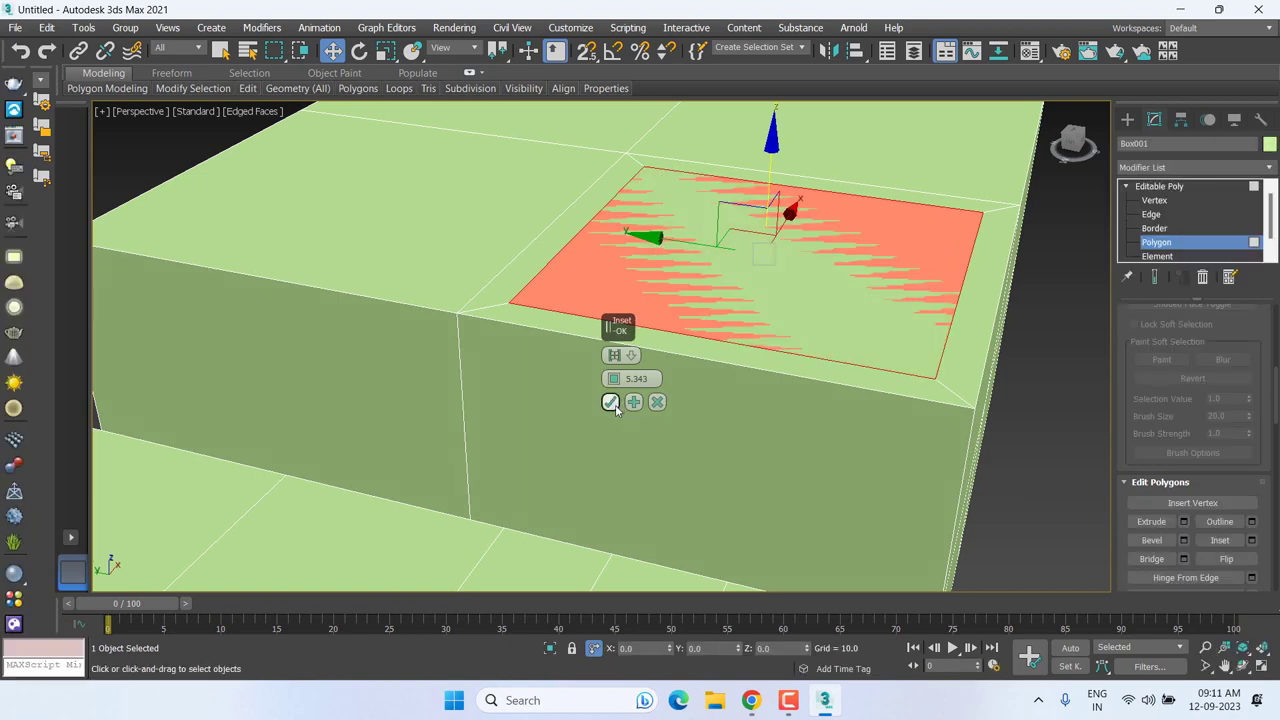
left_click(611, 402)
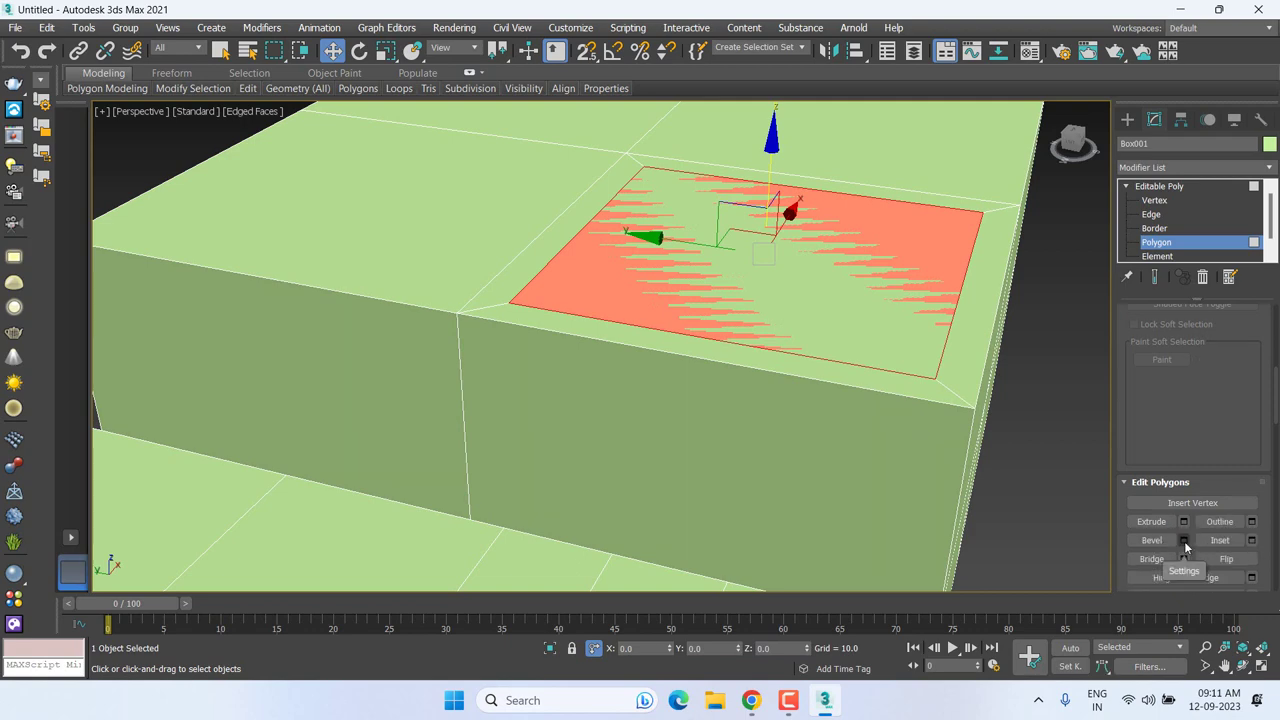
Step: Bevel the inset face to height 19.337 with outline 1.389
left_click(1184, 541)
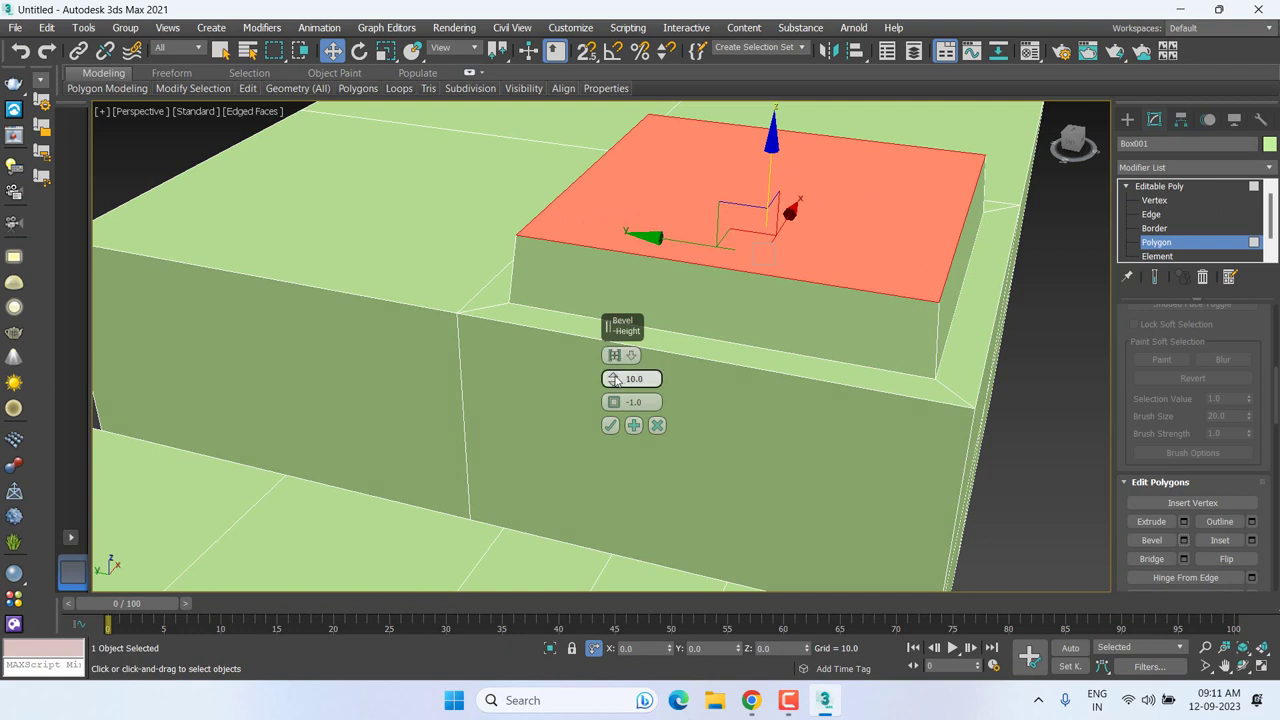
mouse_move(614, 379)
left_mouse_down()
mouse_move(629, 284)
mouse_move(629, 325)
left_mouse_up()
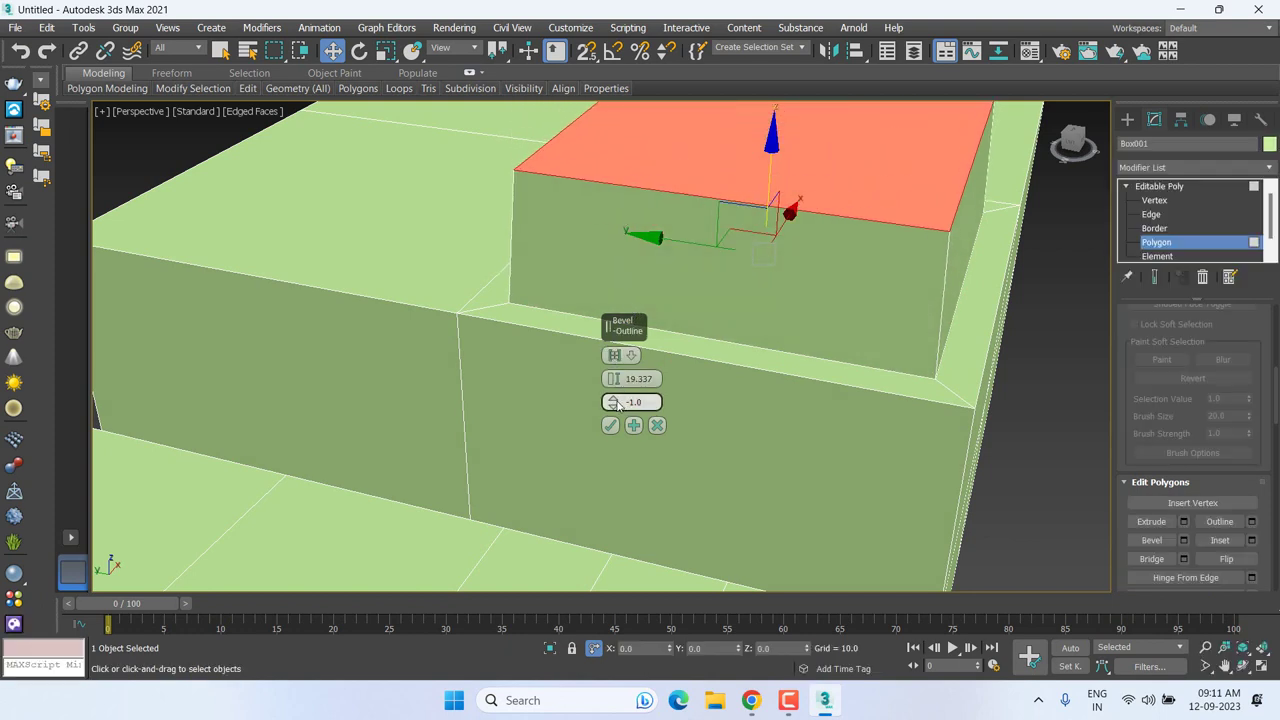
left_click_drag(617, 404, 661, 484)
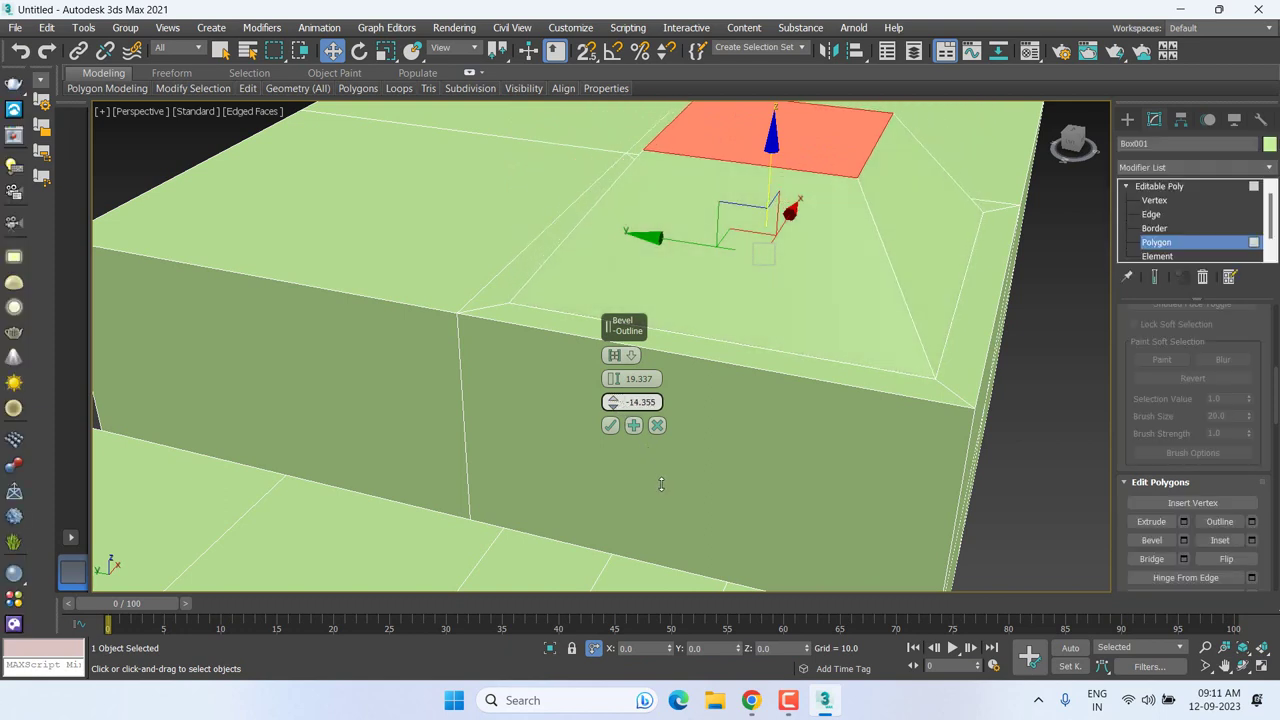
mouse_move(661, 484)
left_mouse_down()
mouse_move(642, 296)
mouse_move(669, 289)
mouse_move(724, 511)
mouse_move(712, 378)
left_mouse_up()
scroll(712, 378, "down", 4)
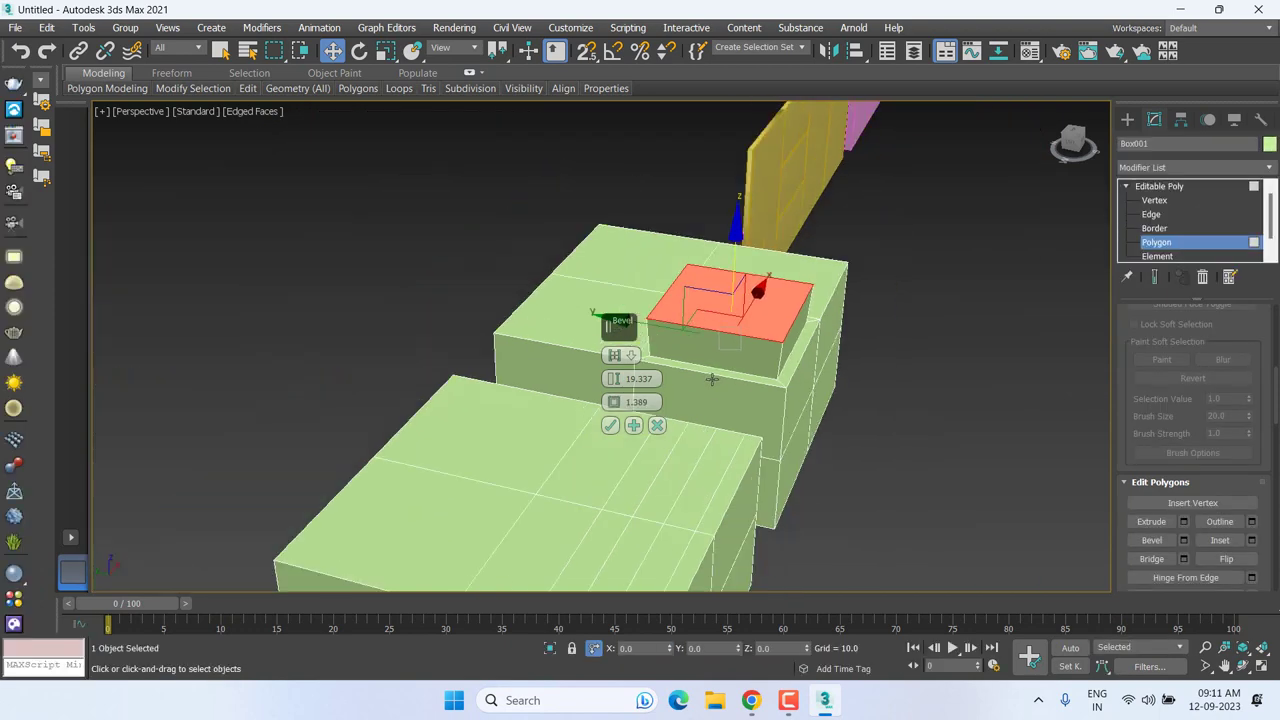
middle_click_drag(710, 378, 549, 376)
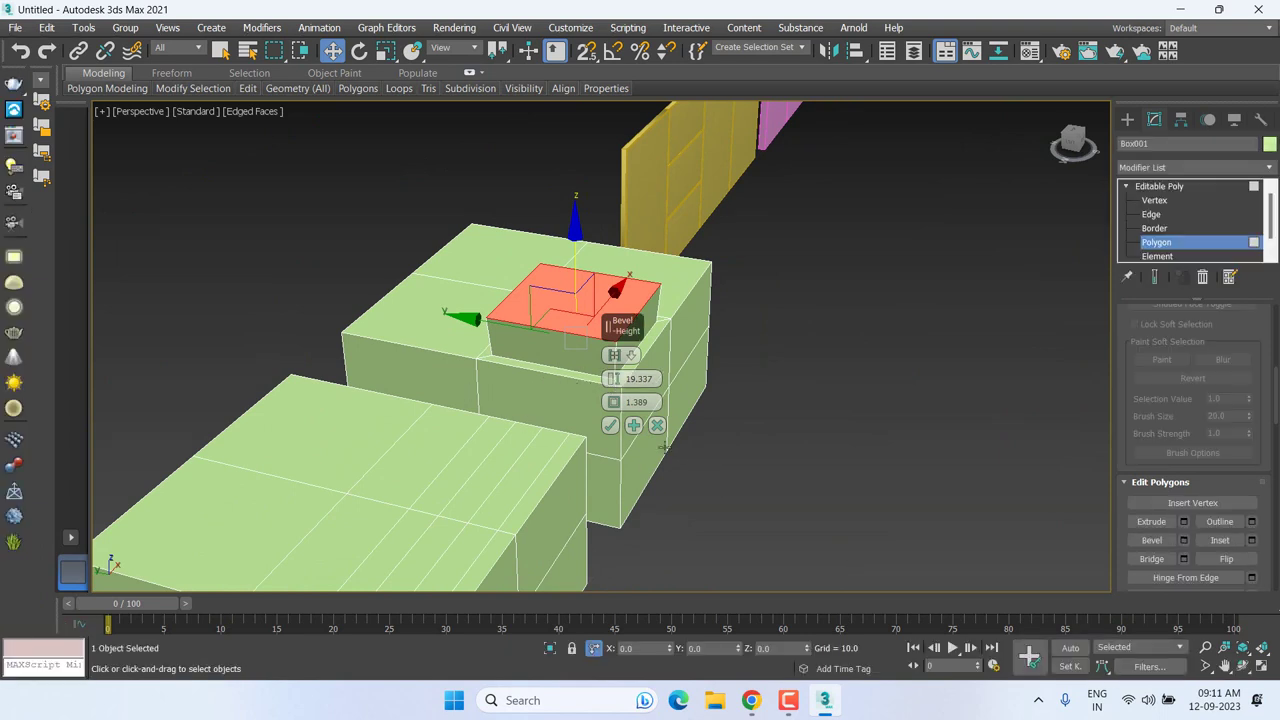
Step: Apply the bevel, then move the right-hand box further right along X
left_click(611, 426)
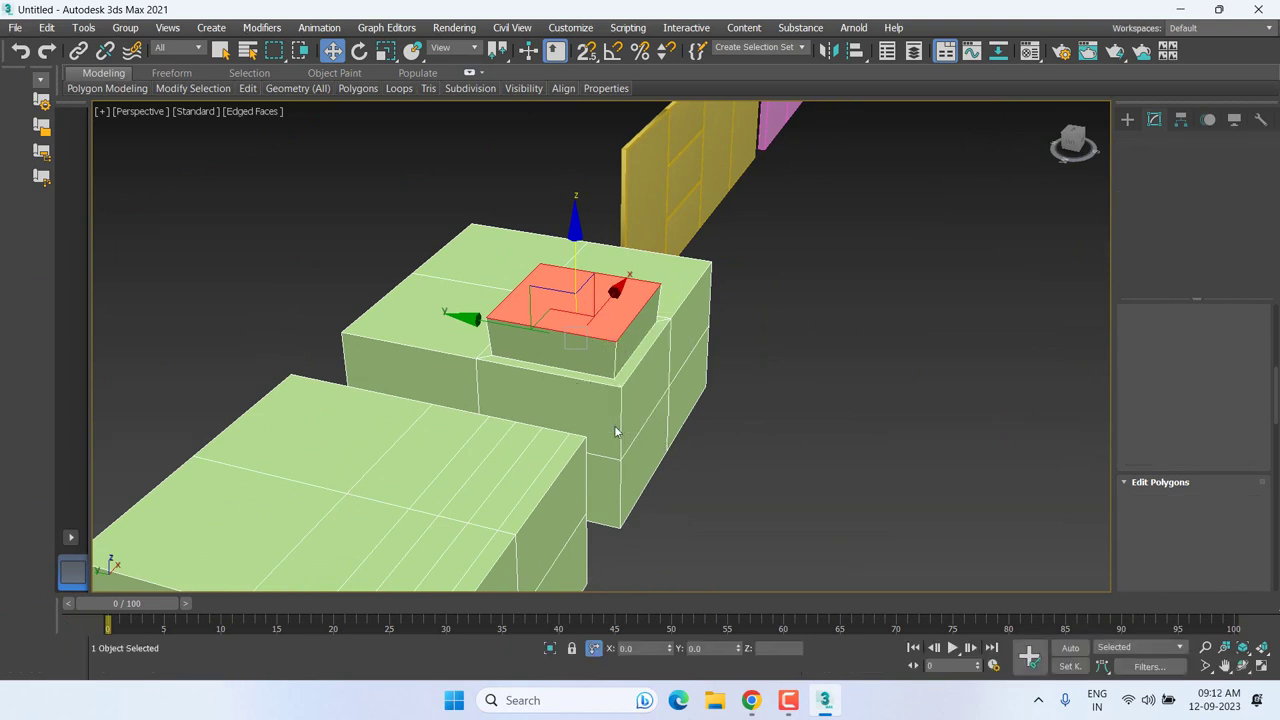
mouse_move(676, 449)
middle_mouse_down("alt")
mouse_move(797, 480)
mouse_move(846, 443)
mouse_move(780, 437)
mouse_move(757, 317)
middle_mouse_up("alt")
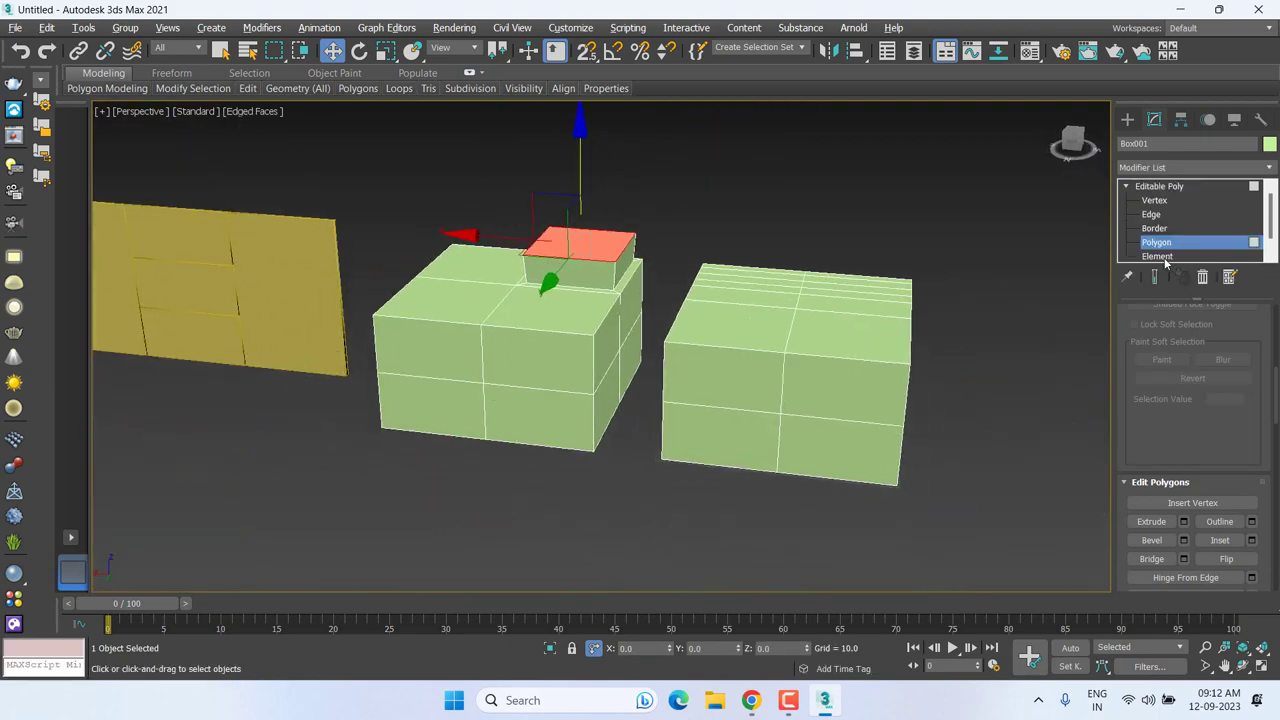
key("5")
left_click(728, 363)
left_click_drag(687, 347, 859, 389)
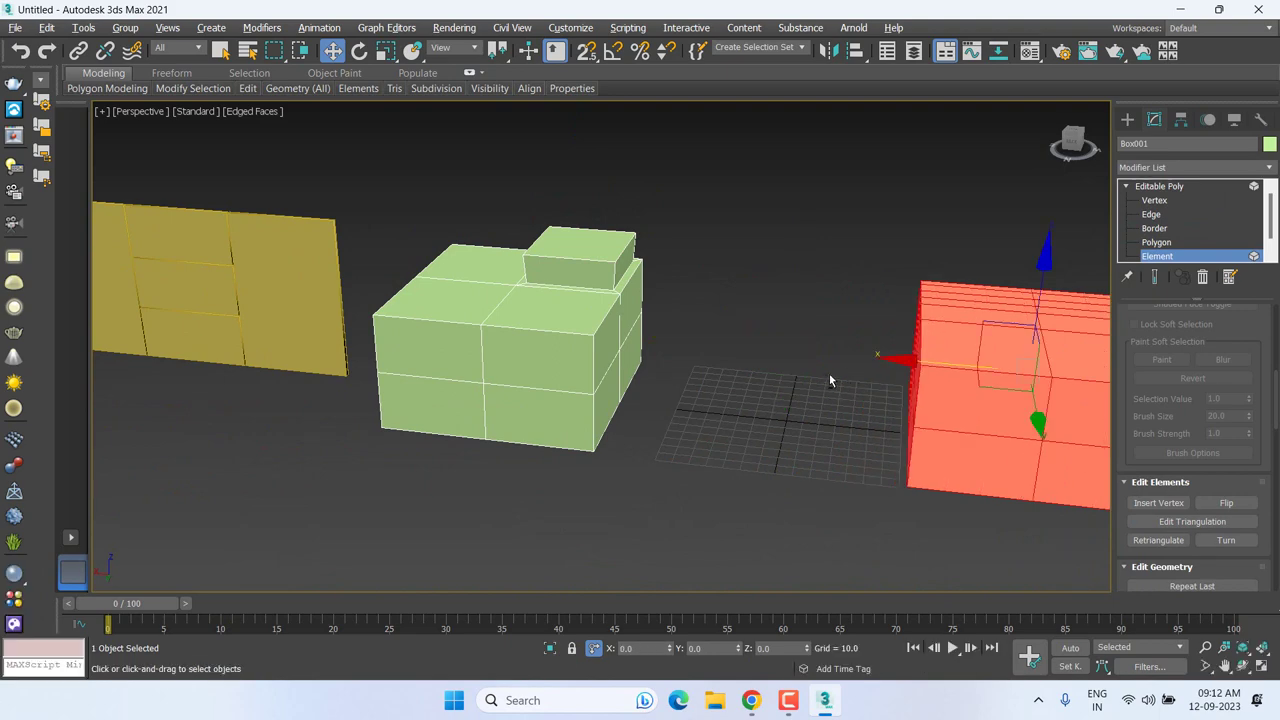
mouse_move(829, 380)
middle_mouse_down("alt")
mouse_move(871, 386)
mouse_move(766, 363)
mouse_move(184, 316)
middle_mouse_up("alt")
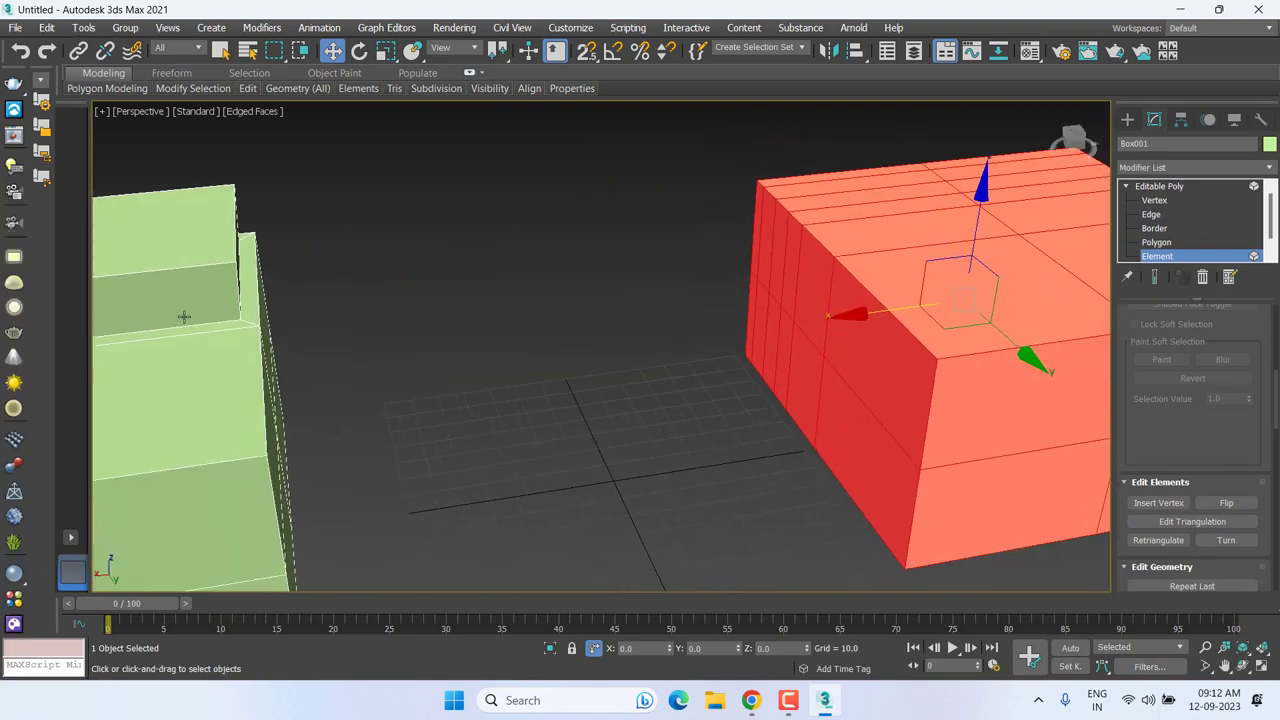
scroll(783, 316, "down", 3)
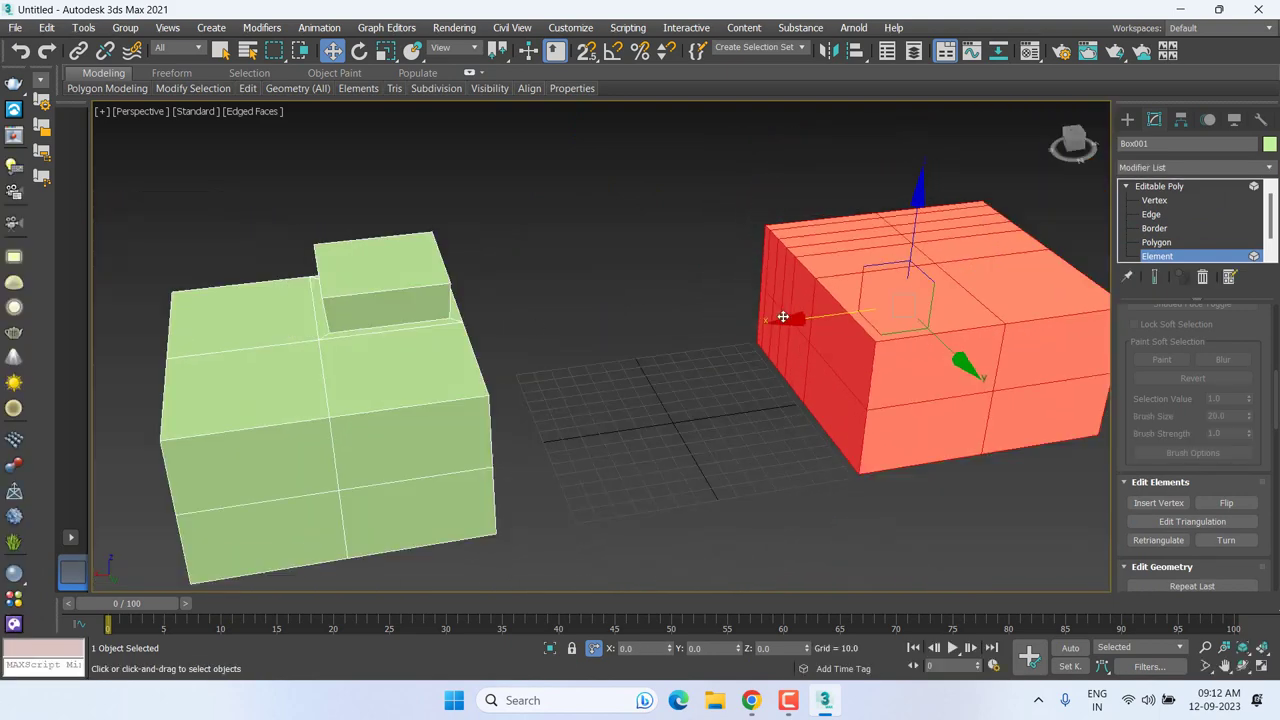
Step: Switch to Polygon mode and select the raised block's side face
left_click(570, 346)
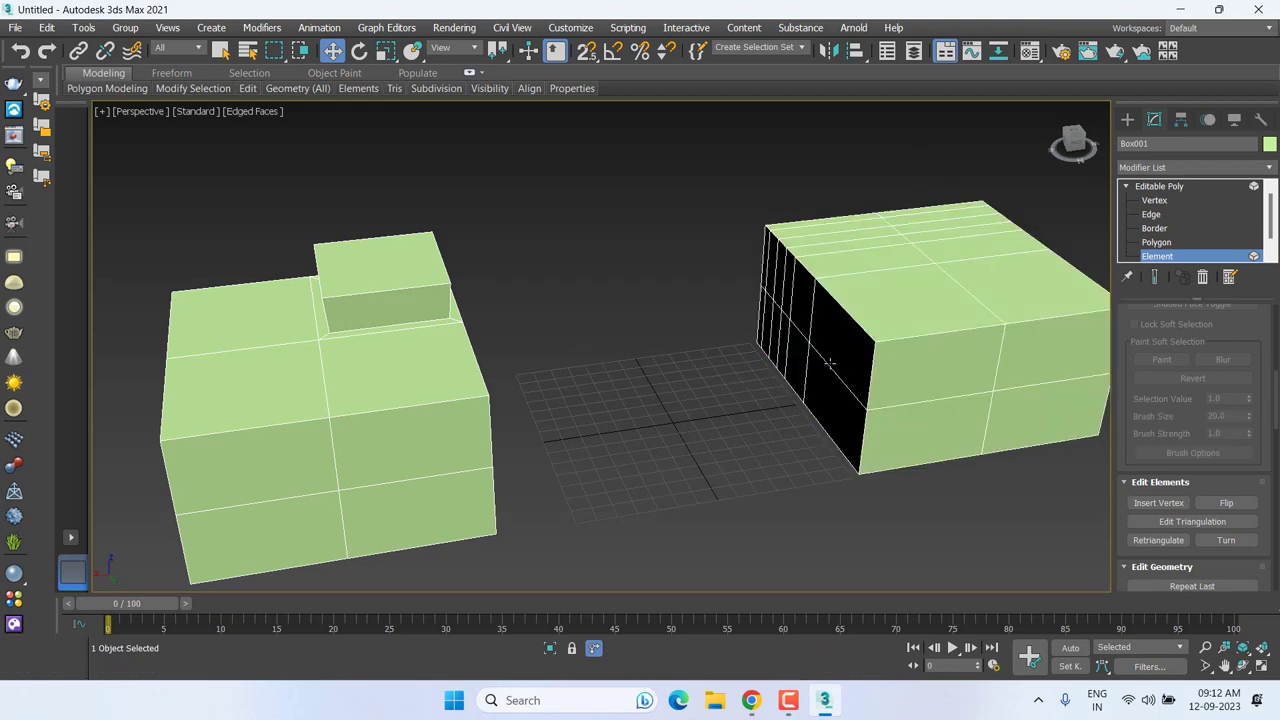
middle_click_drag(831, 344, 475, 302, "alt")
left_click(491, 304)
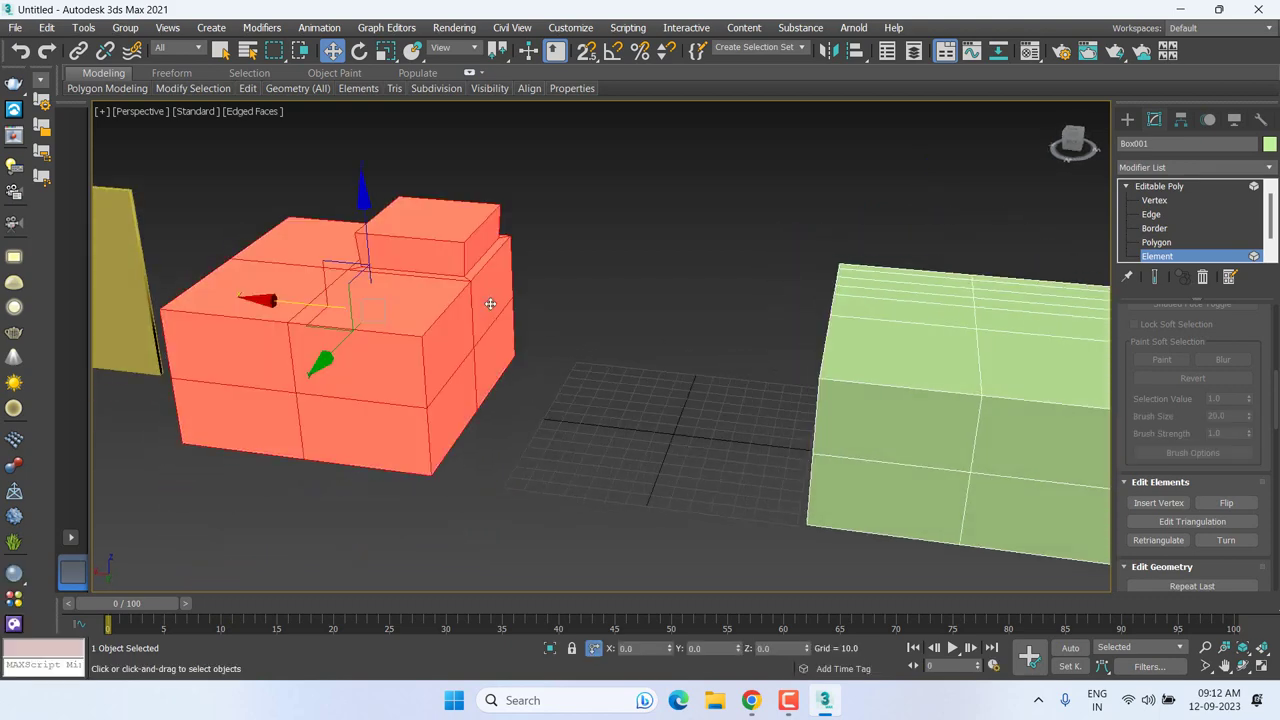
left_click(1159, 186)
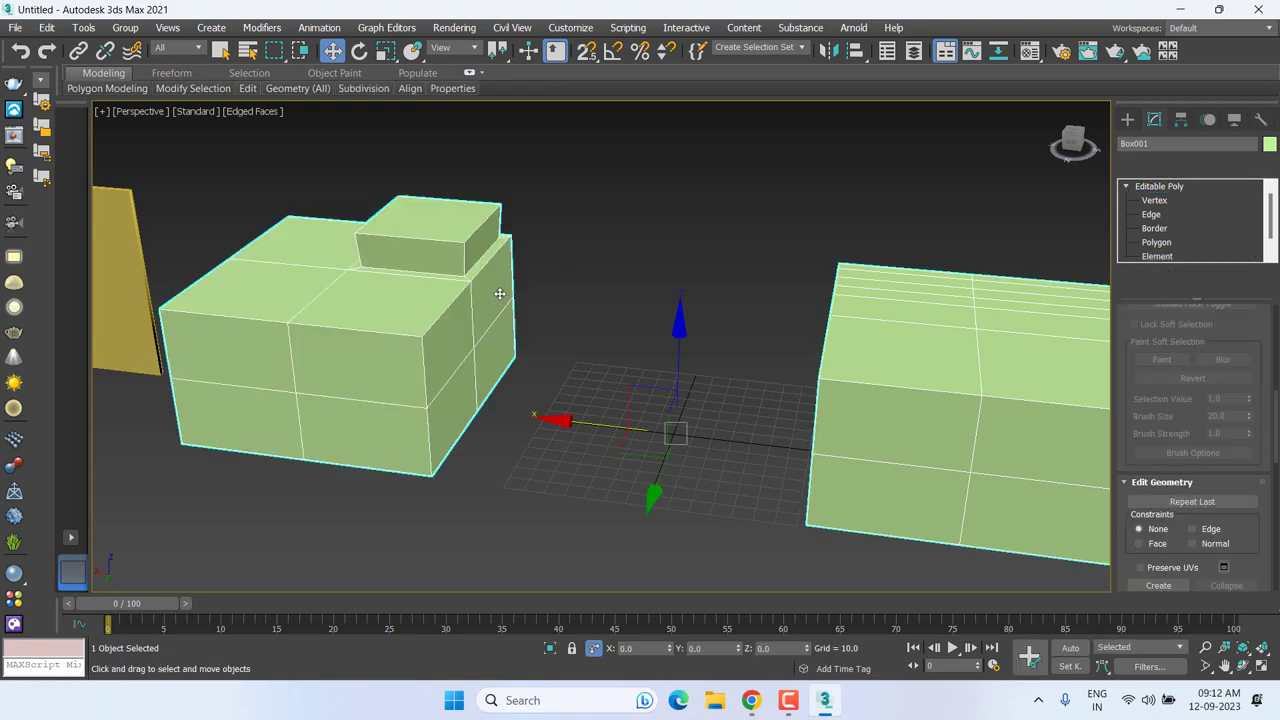
left_click(1156, 242)
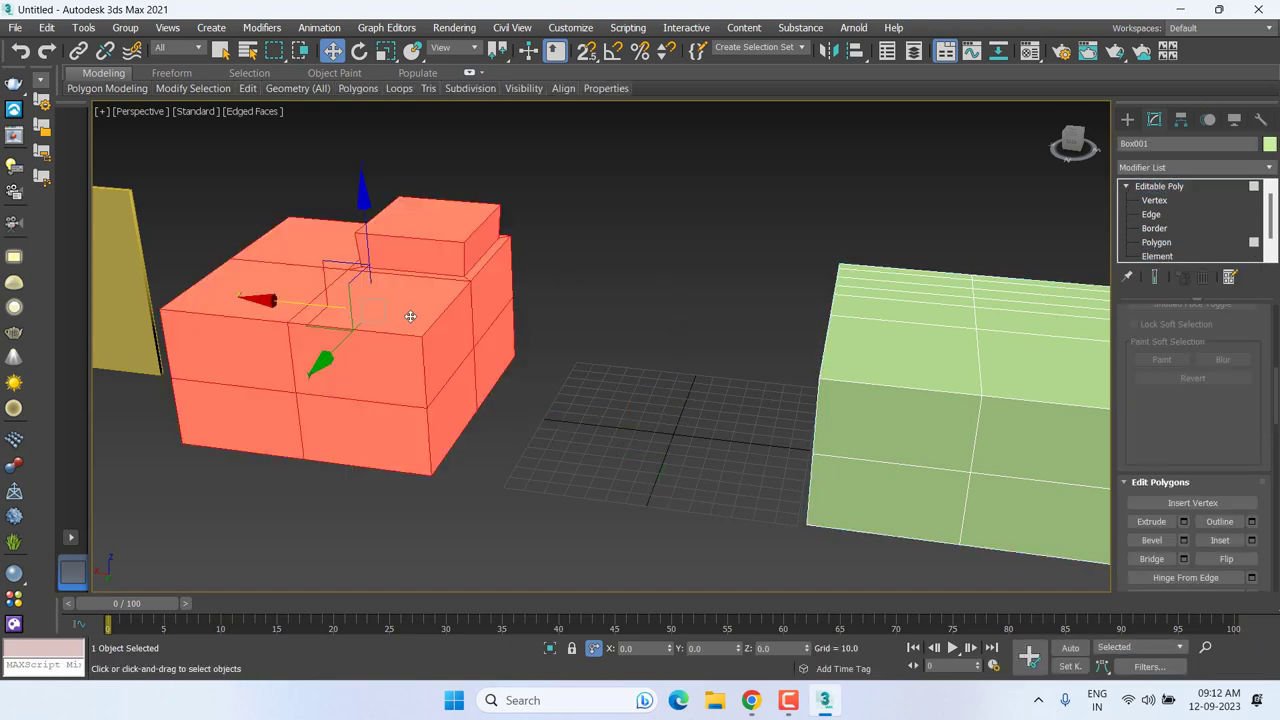
left_click(484, 300)
middle_click_drag(543, 339, 640, 330, "alt")
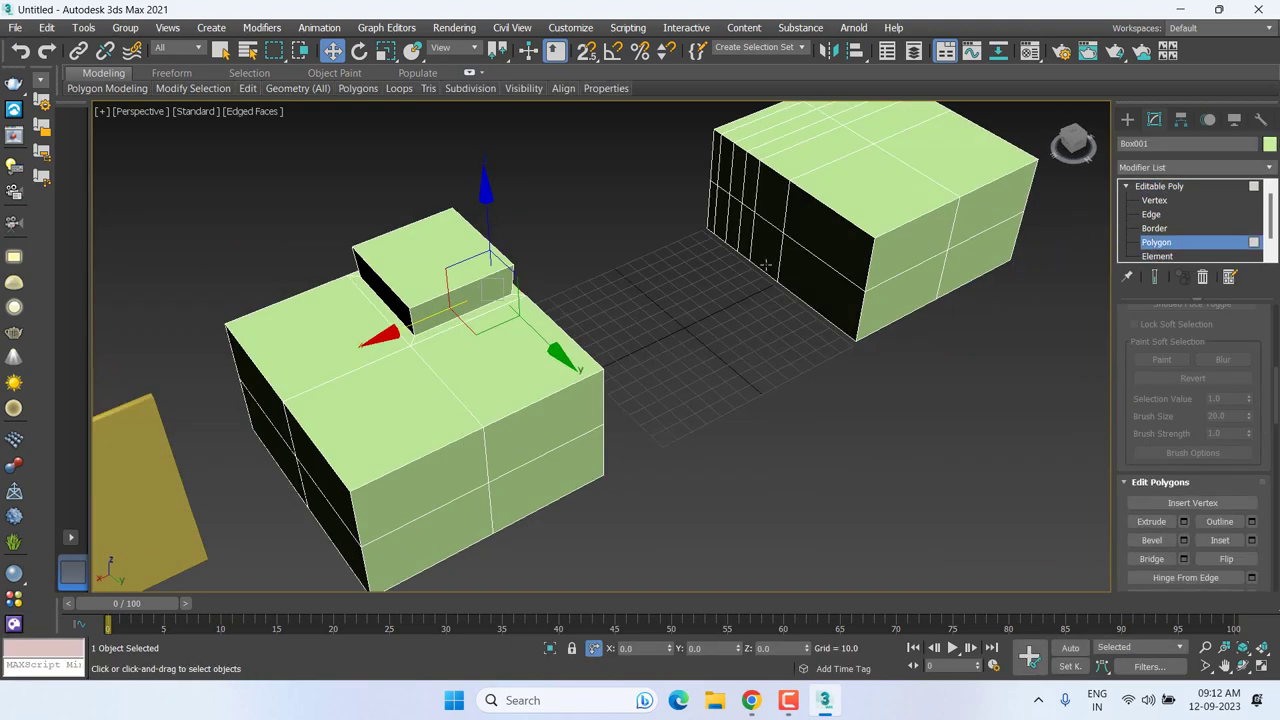
Step: Add the second box's facing polygon and bridge them with 13 segments, bias 33.5, taper 0
left_click(812, 229)
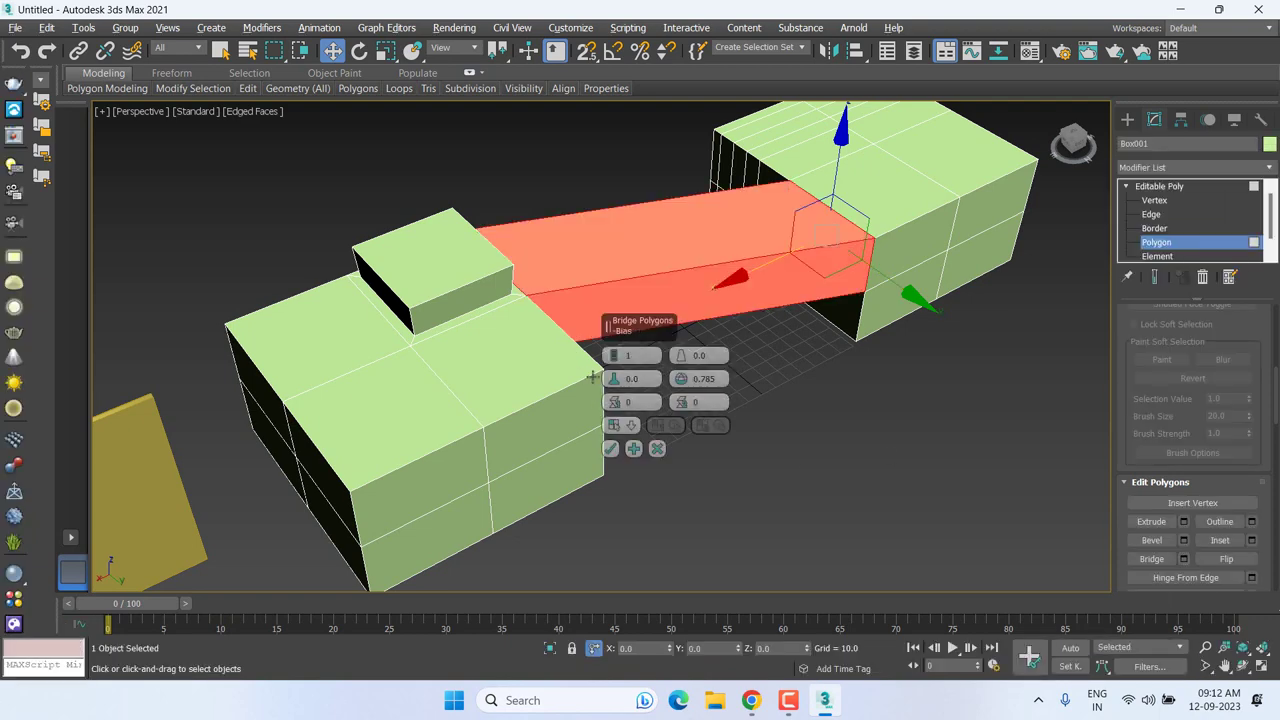
middle_click_drag(846, 470, 822, 463, "alt")
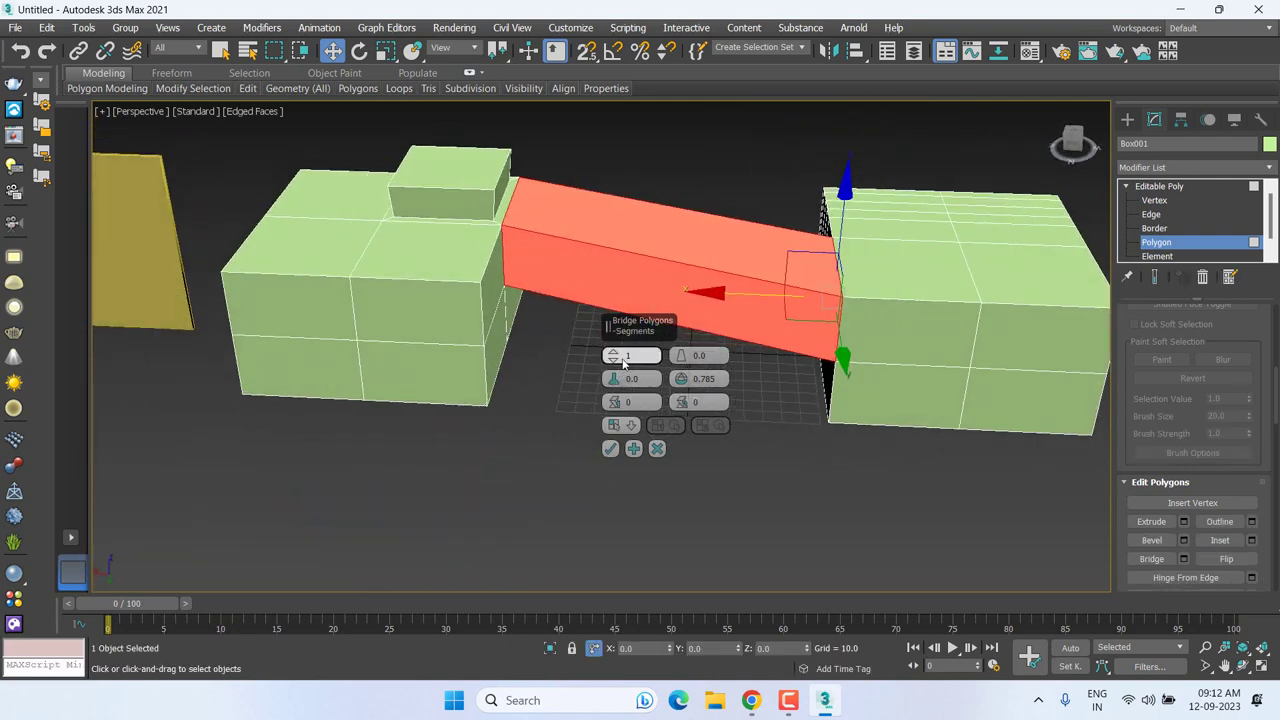
left_click_drag(613, 355, 614, 320)
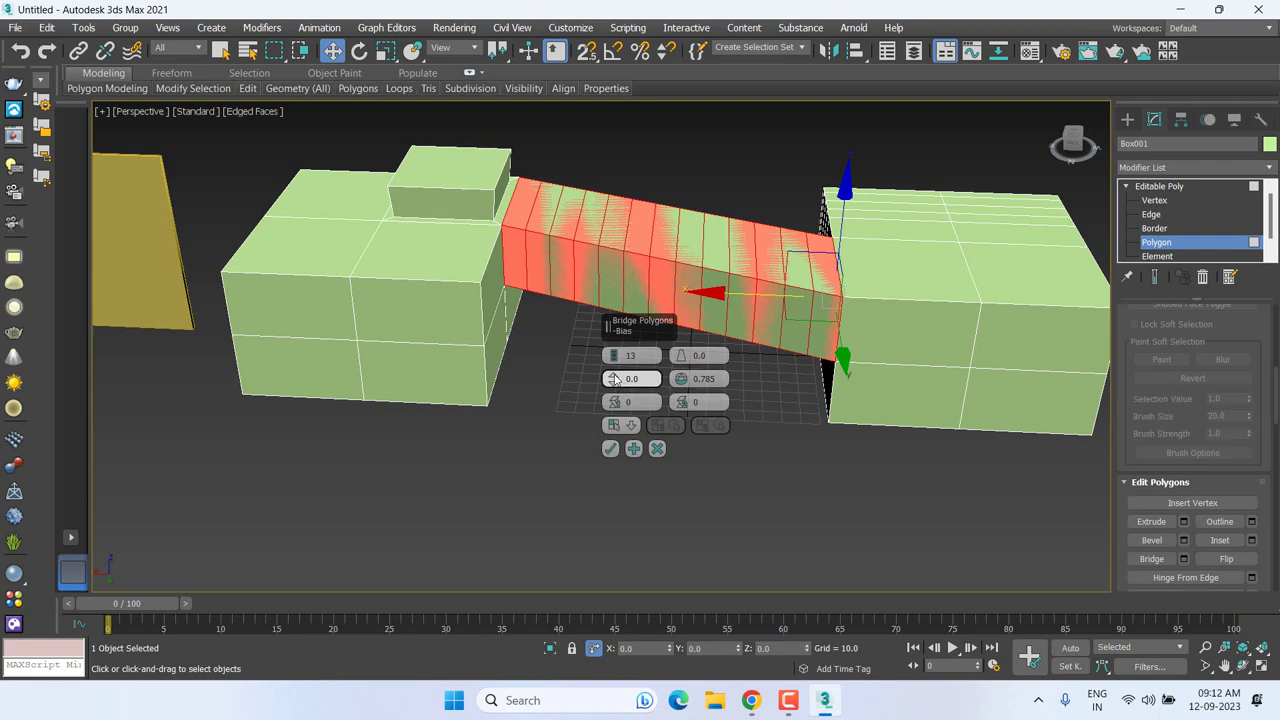
left_click_drag(614, 378, 615, 340)
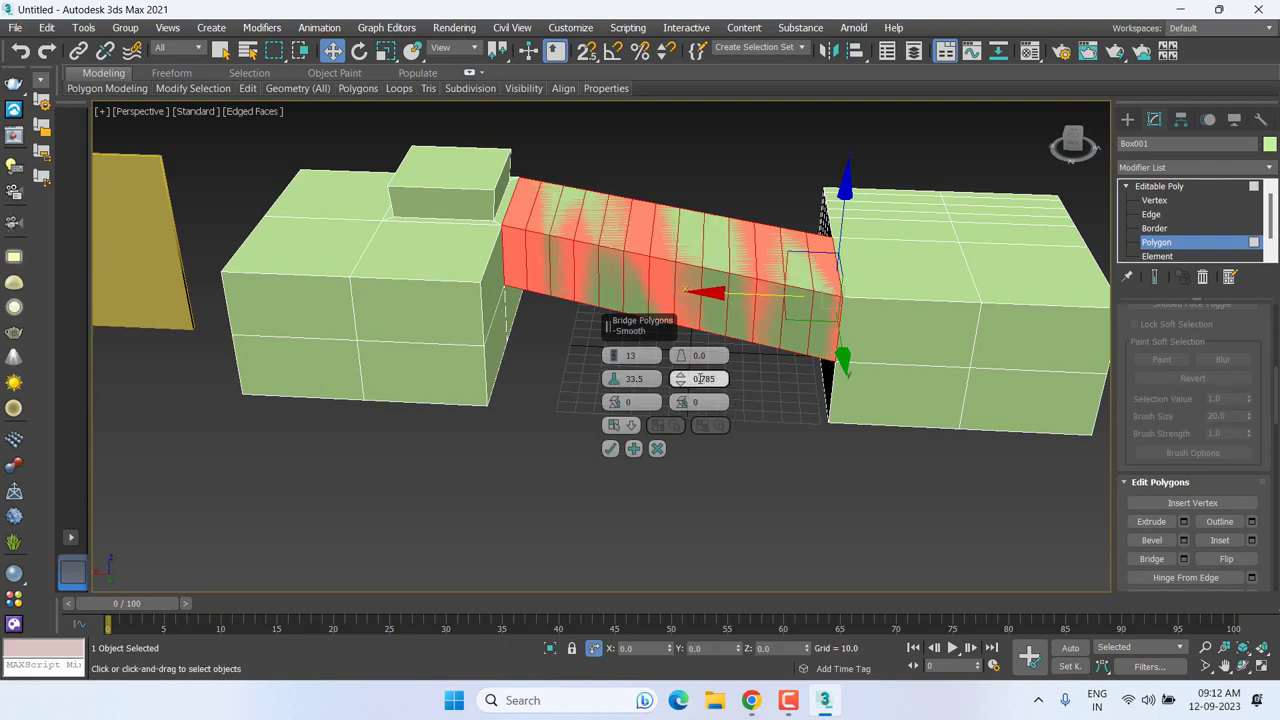
left_click_drag(683, 378, 731, 355)
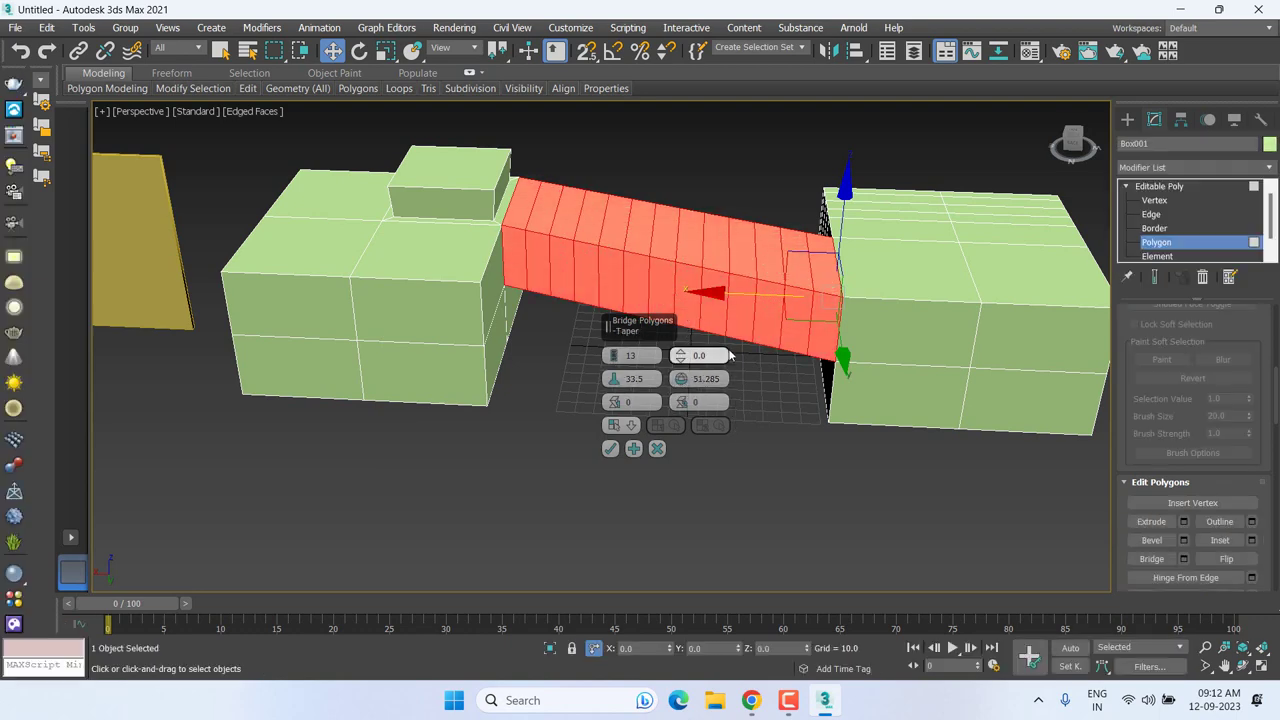
left_click_drag(683, 356, 690, 345)
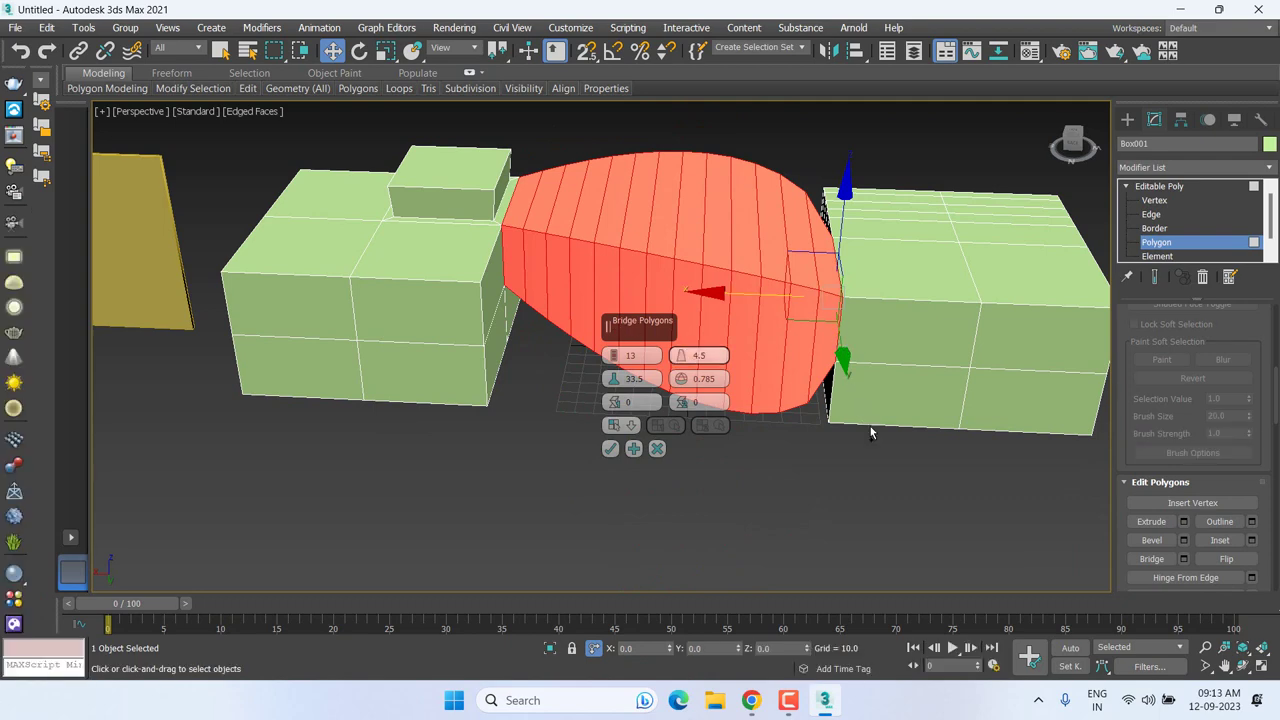
right_click(681, 355)
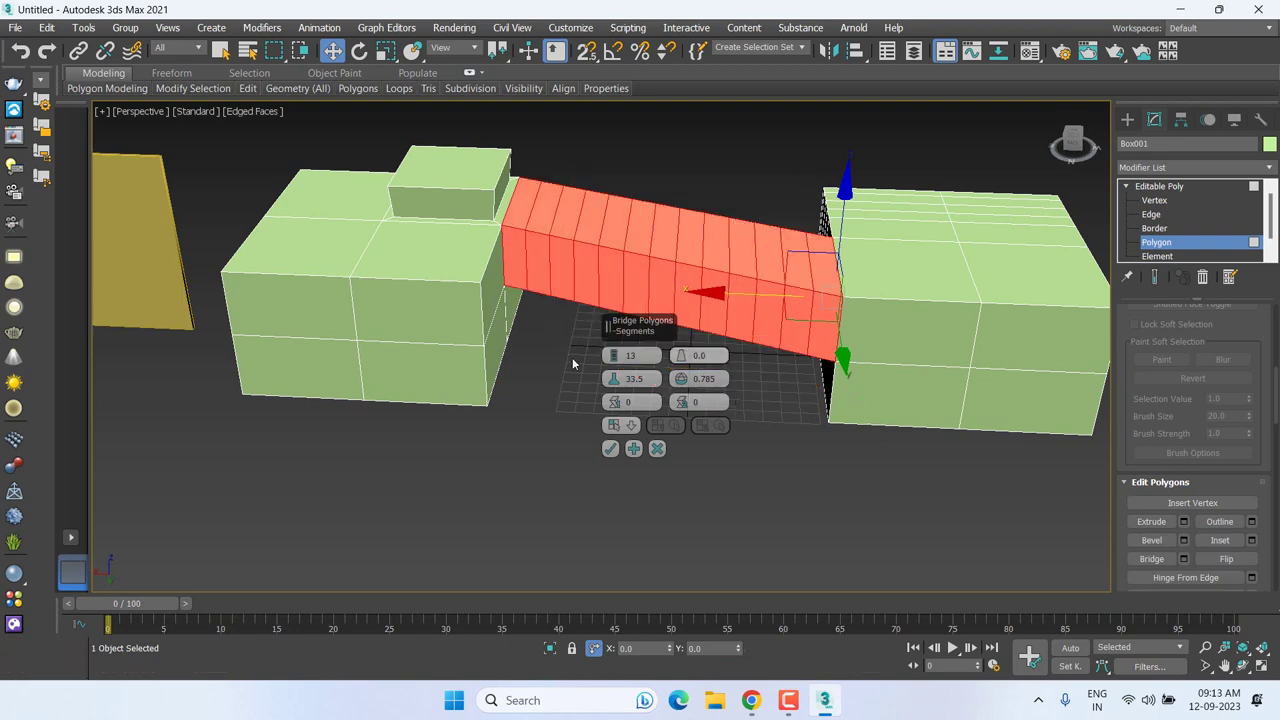
Step: Test the twist settings, then flare the bridge with taper 14.0 and bias 65.0
left_click_drag(616, 402, 616, 398)
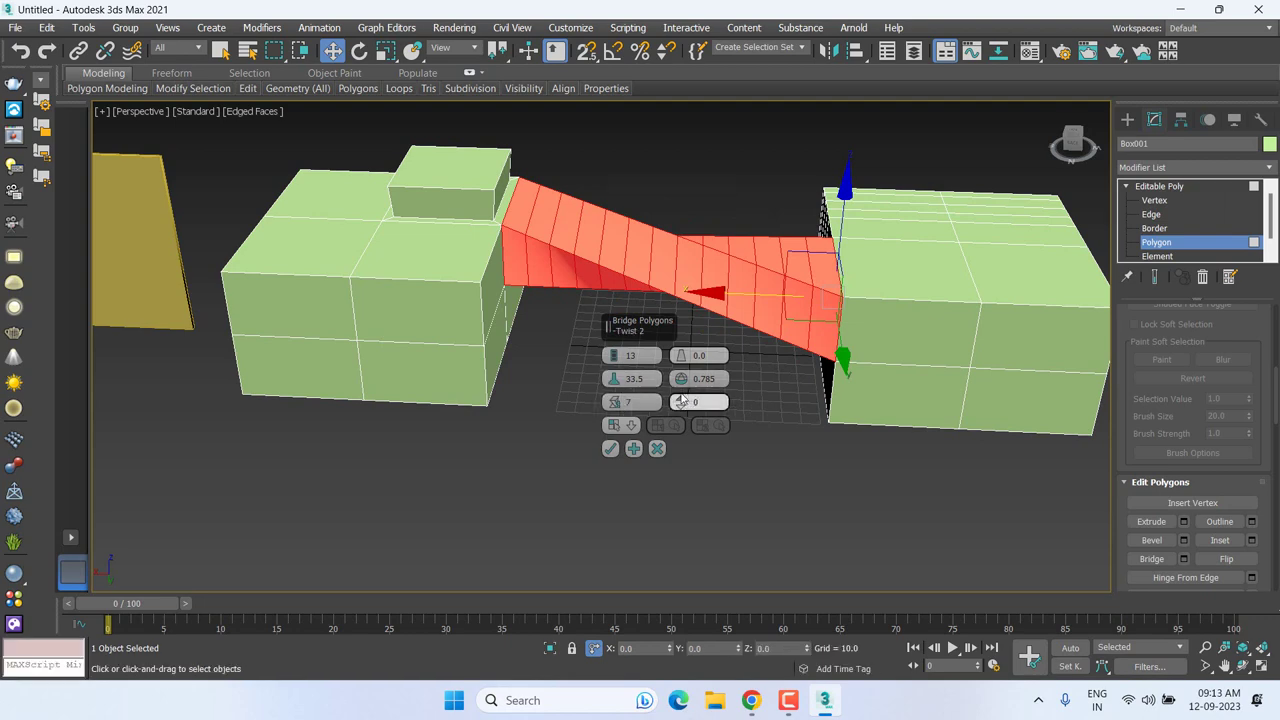
left_click_drag(681, 401, 681, 376)
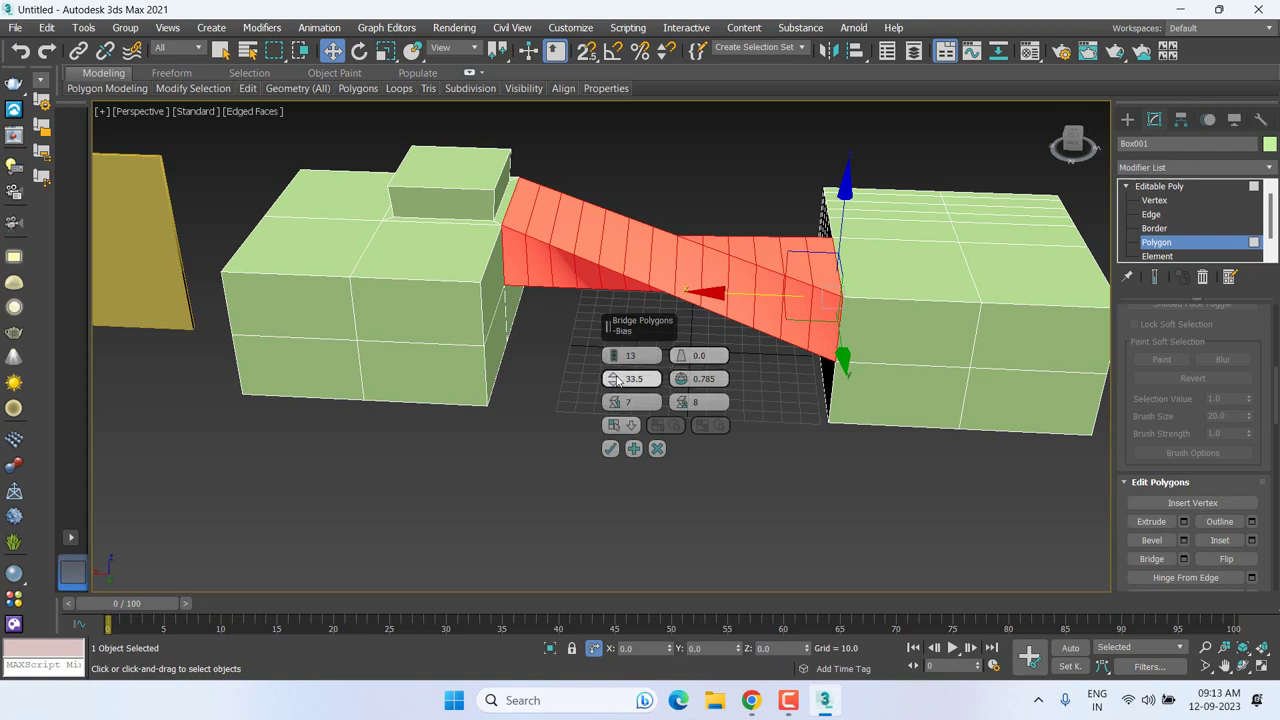
left_click_drag(614, 352, 614, 340)
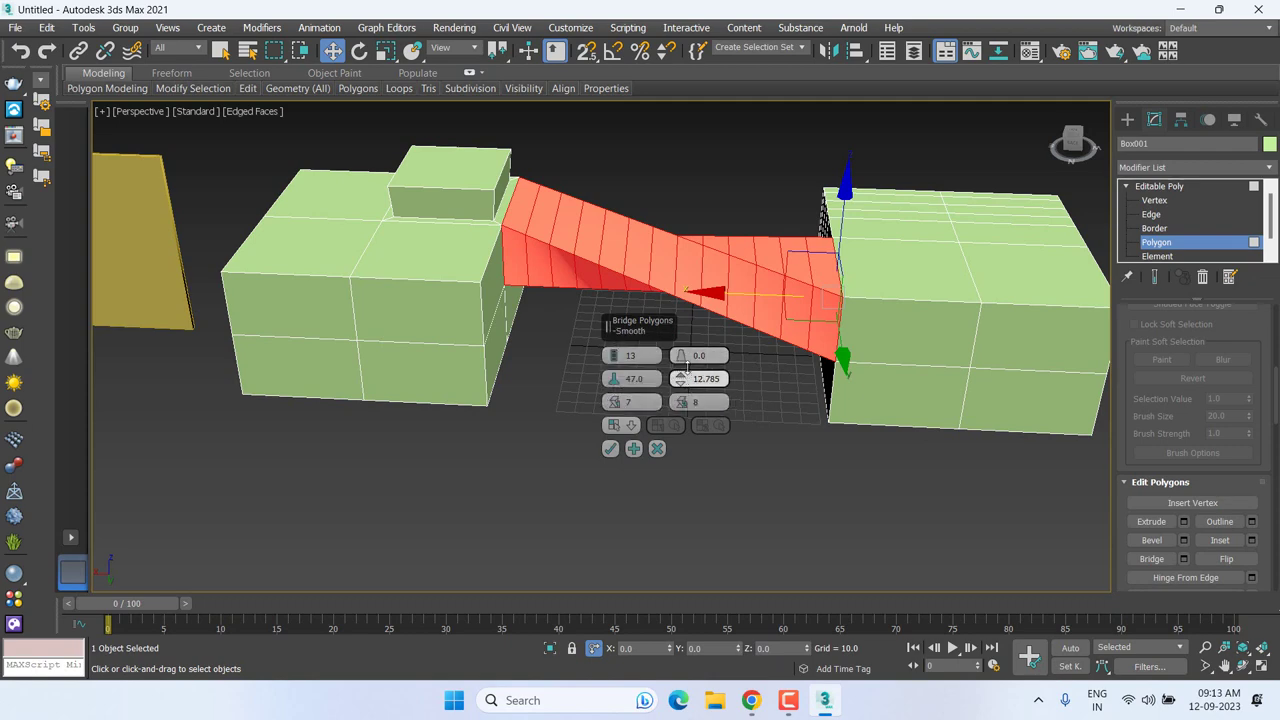
left_click_drag(688, 367, 689, 340)
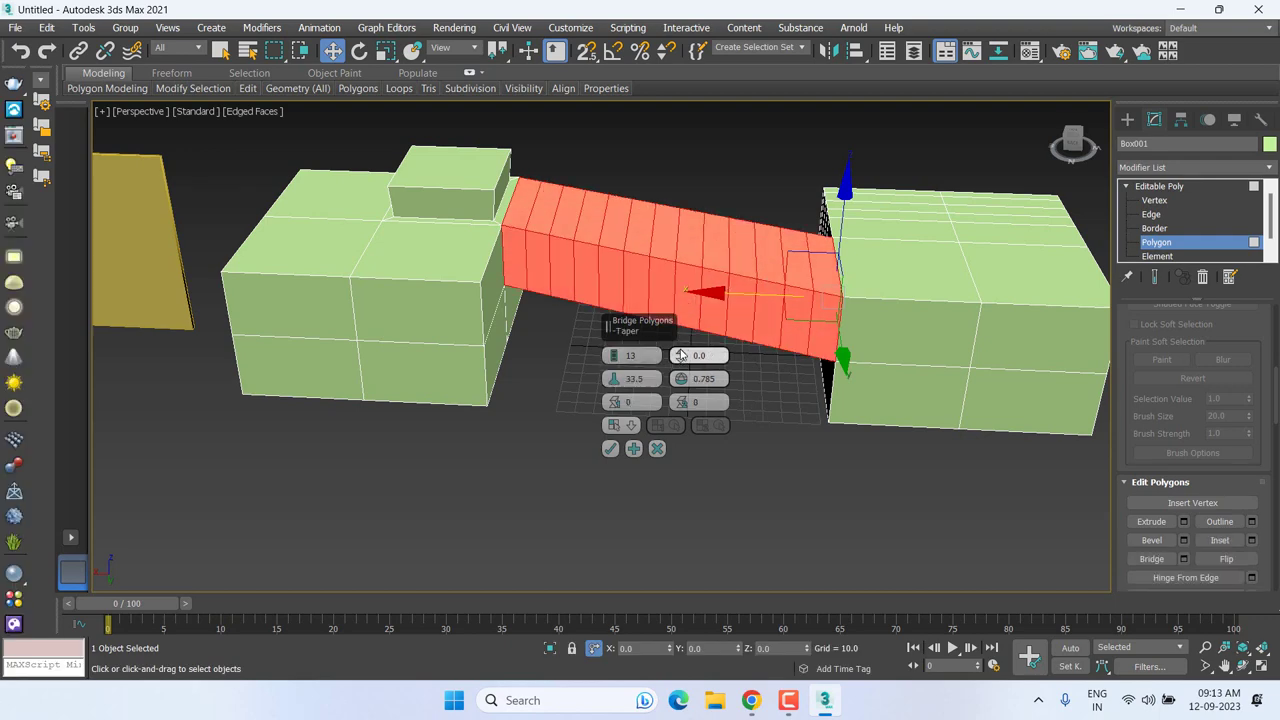
left_click_drag(680, 356, 680, 330)
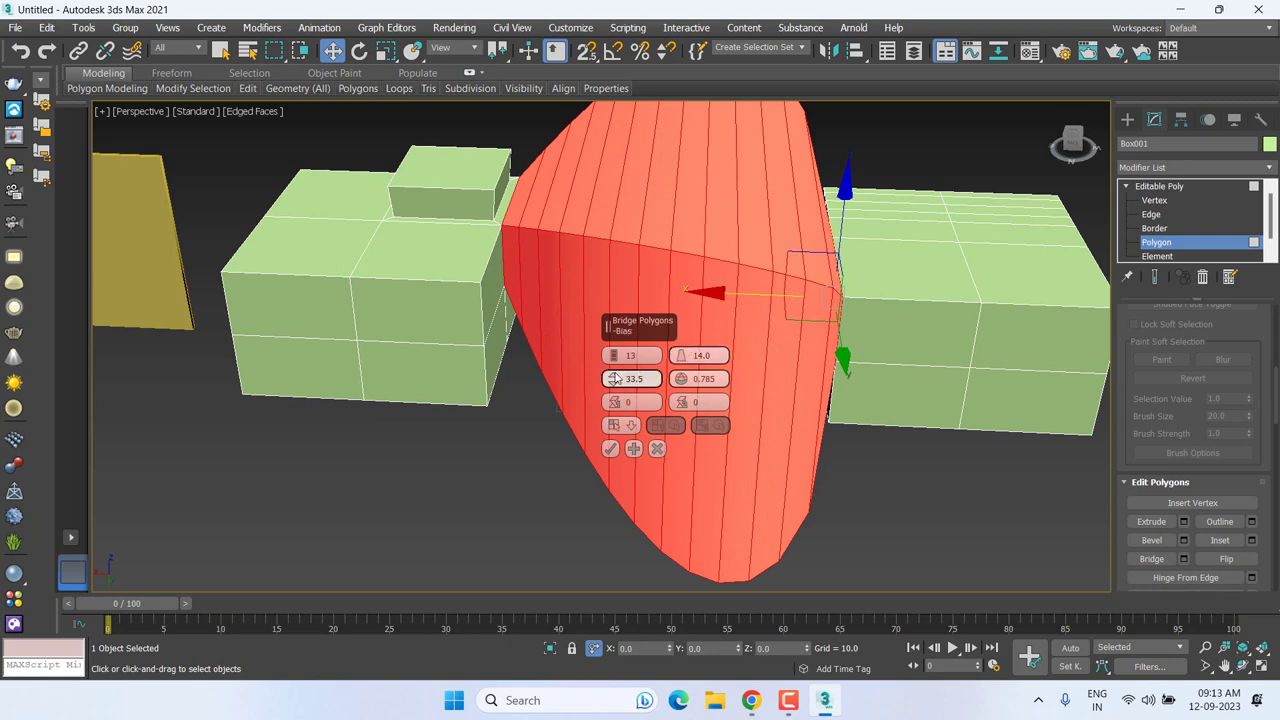
mouse_move(616, 381)
left_mouse_down()
mouse_move(657, 425)
mouse_move(657, 400)
mouse_move(714, 380)
mouse_move(742, 263)
mouse_move(781, 218)
mouse_move(827, 385)
mouse_move(843, 390)
mouse_move(863, 335)
left_mouse_up()
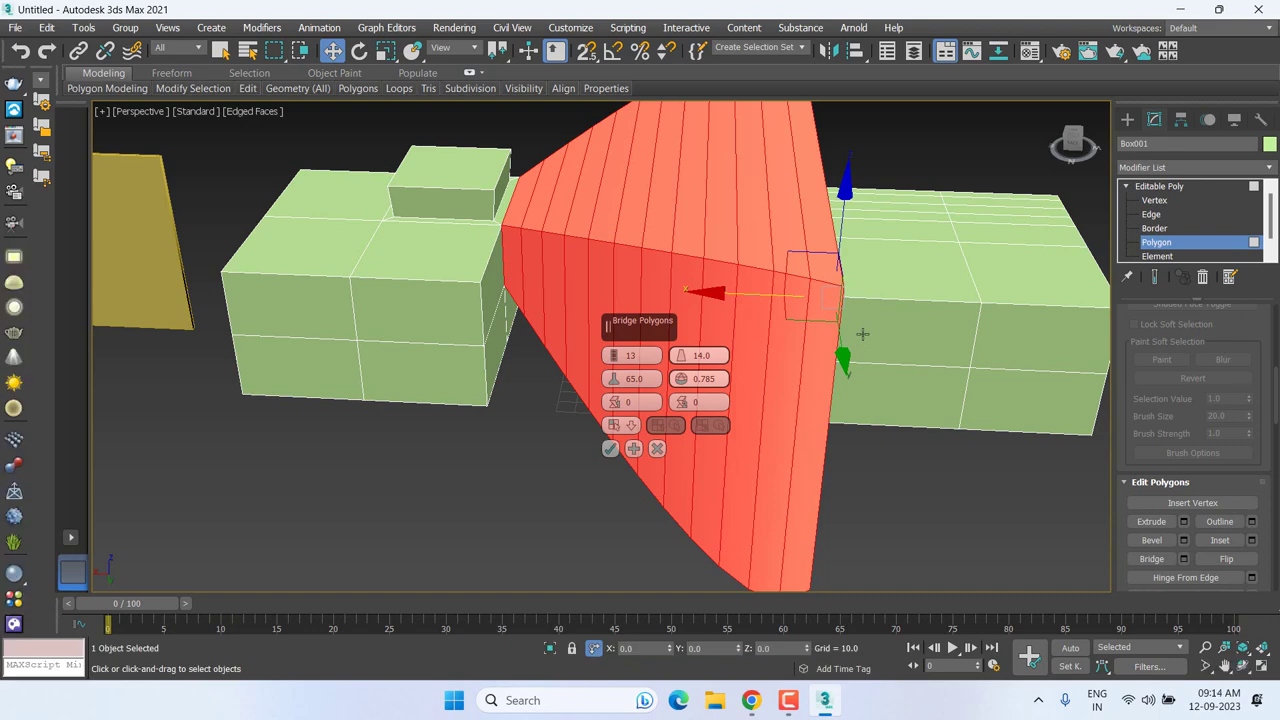
scroll(760, 360, "down", 2)
scroll(700, 380, "down", 1)
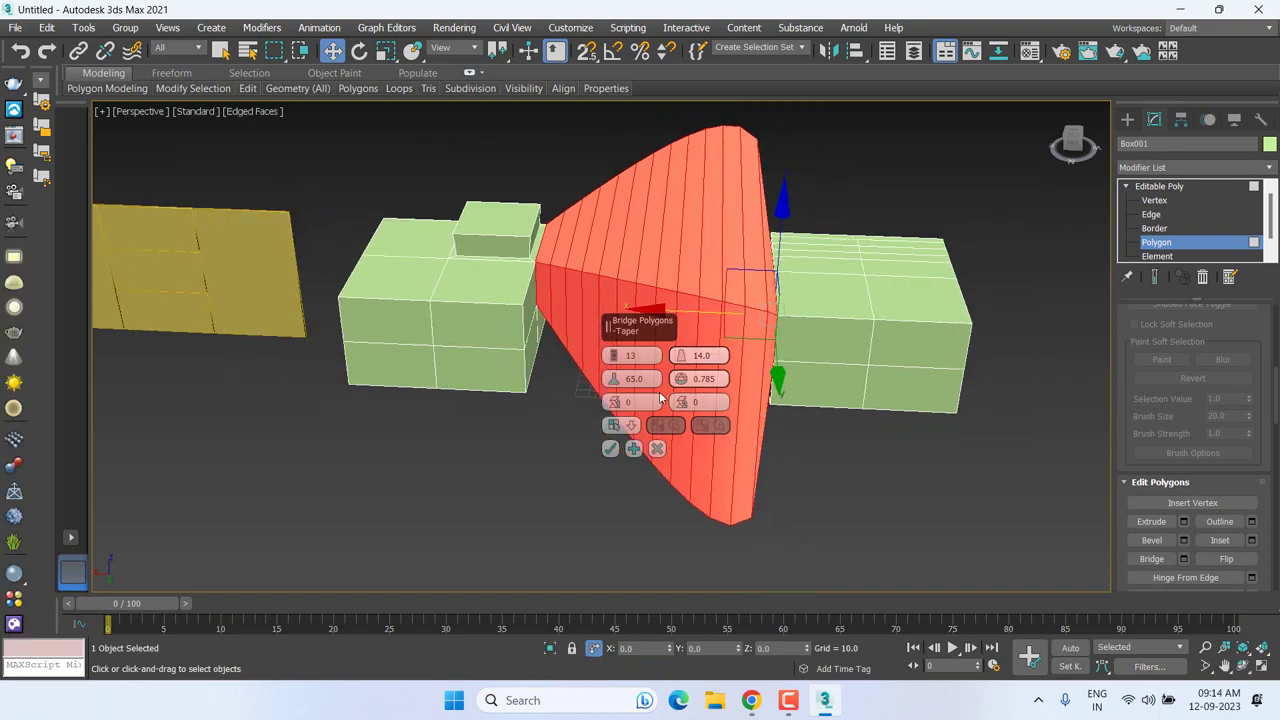
Step: Commit the cone-shaped bridge joining the raised block to the second box, then zoom out
left_click(610, 449)
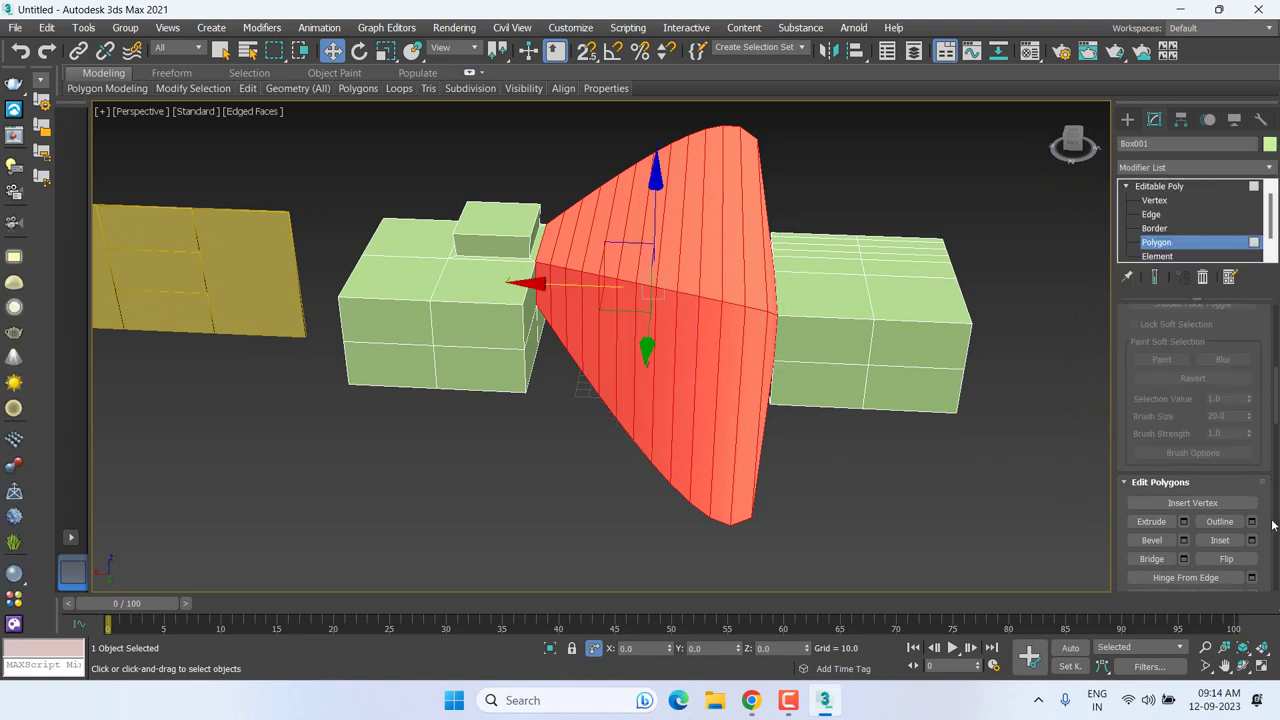
scroll(1190, 520, "down", 1)
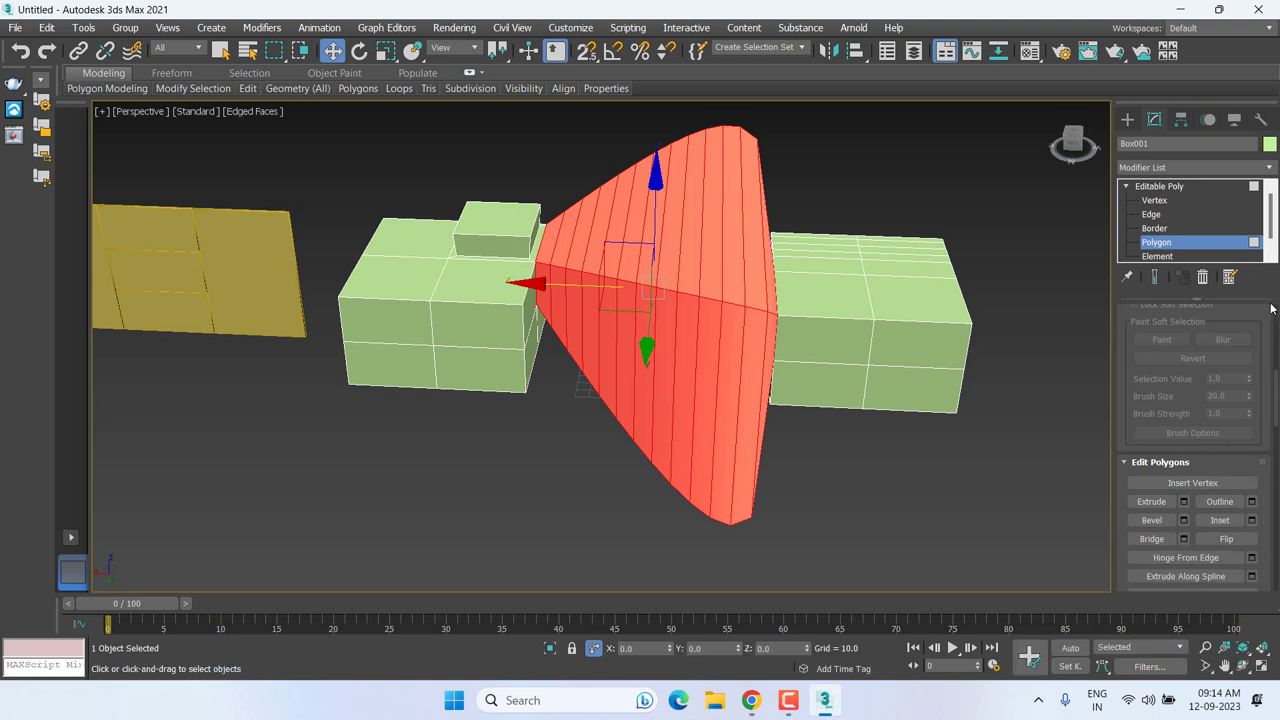
left_click_drag(1277, 397, 1277, 452)
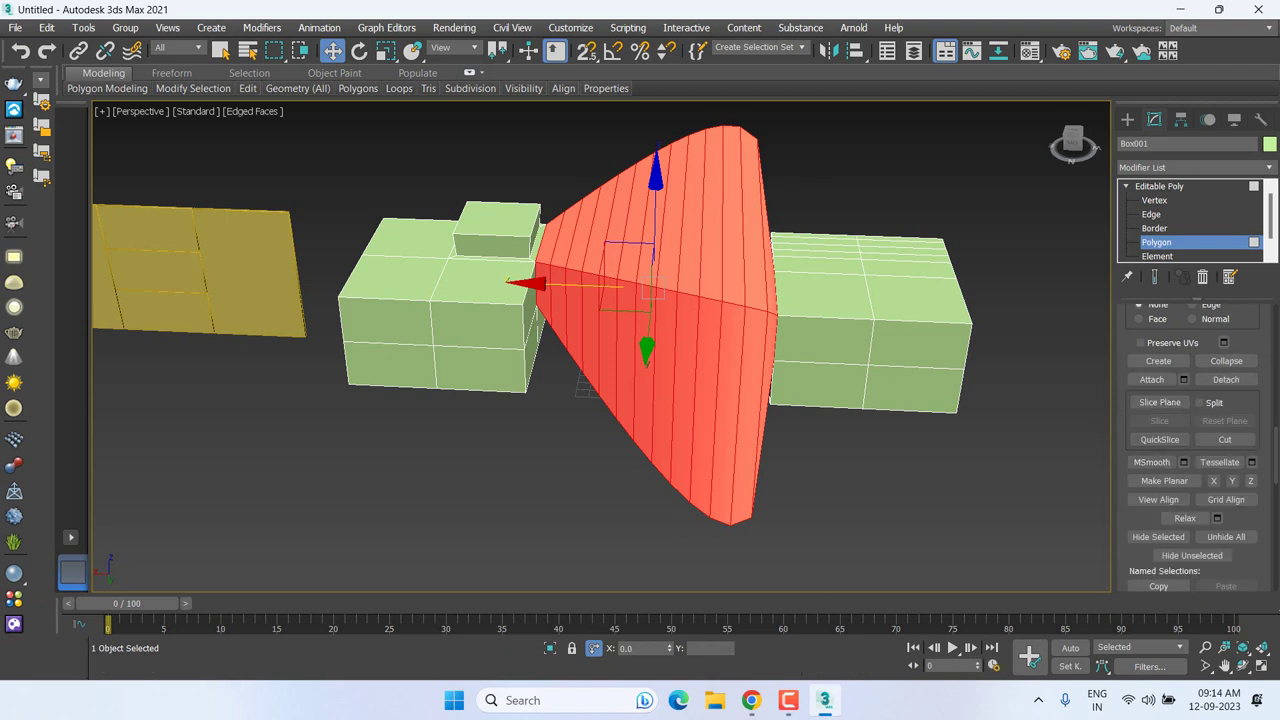
scroll(1180, 460, "down", 2)
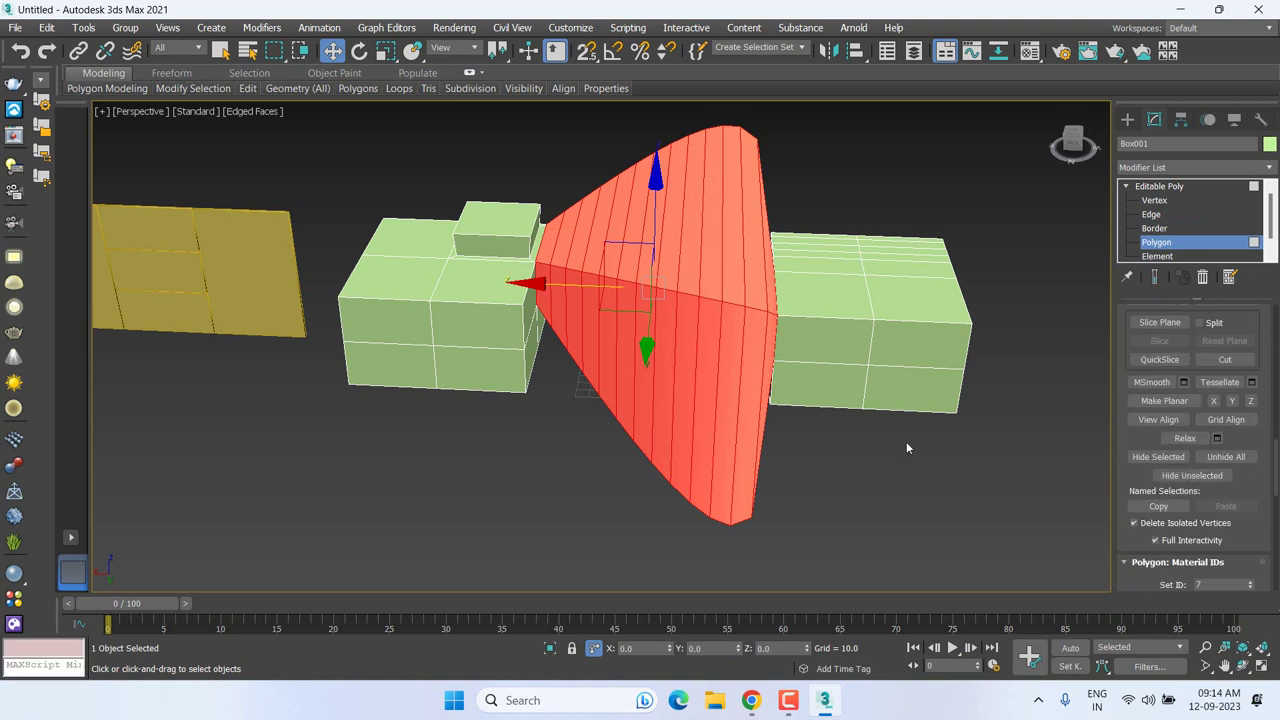
scroll(875, 450, "down", 2)
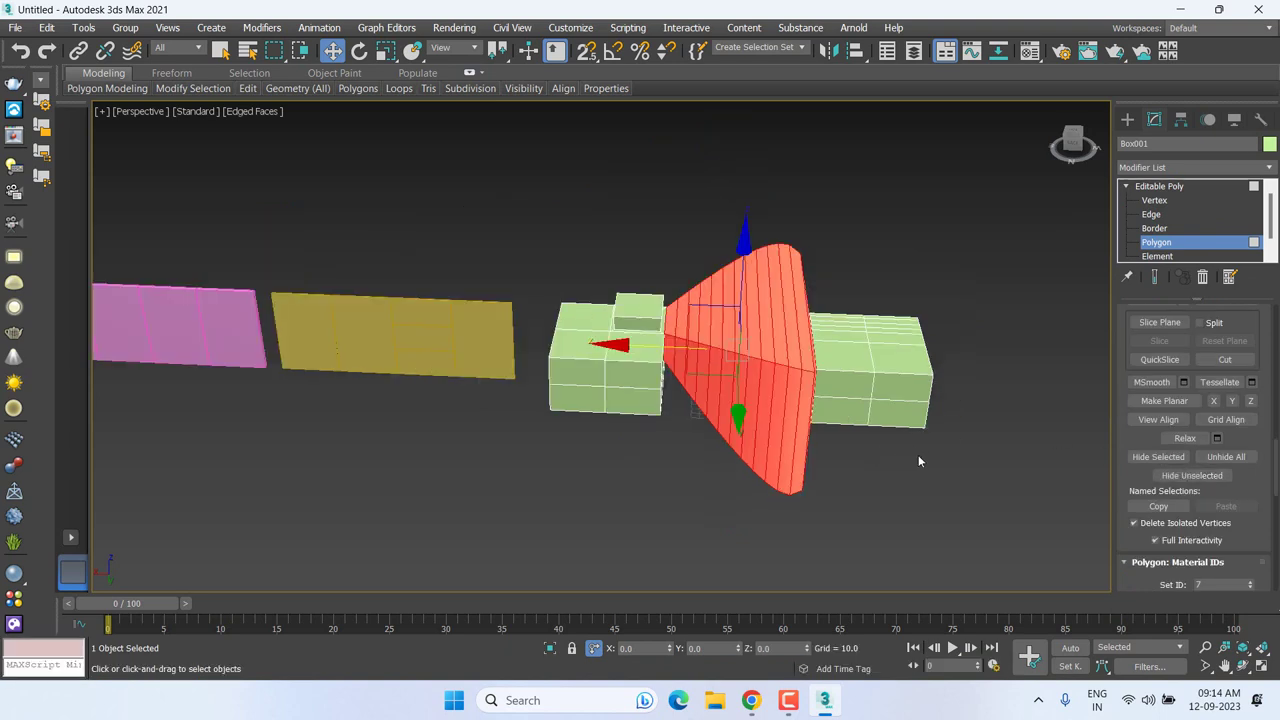